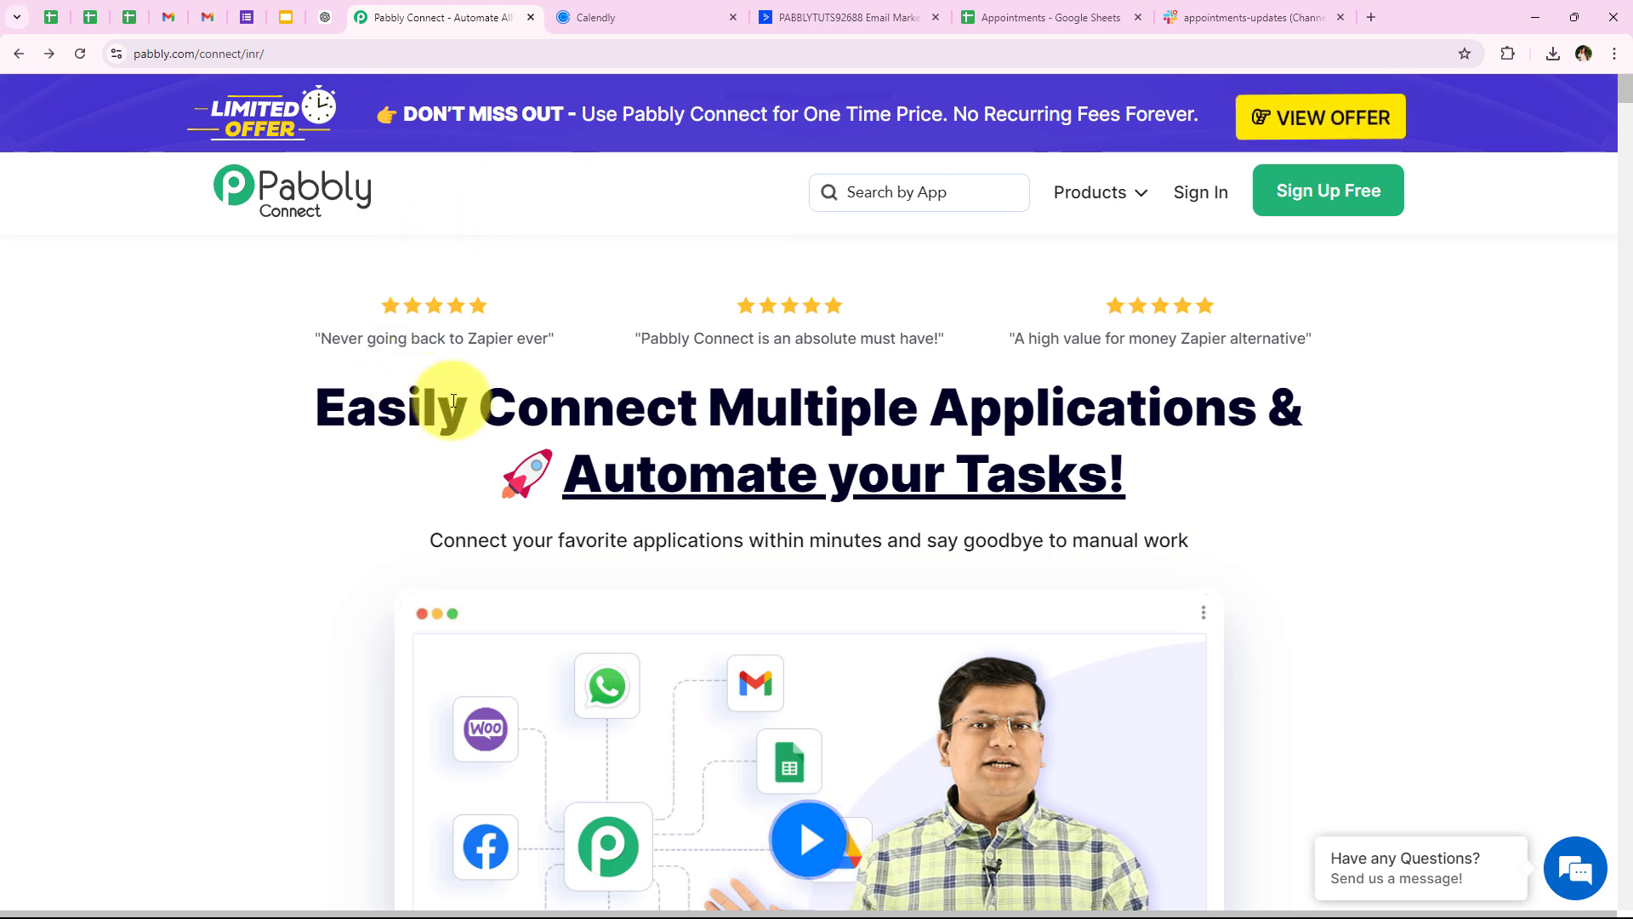
Review the Calendly event types, ActiveCampaign contacts, Appointments spreadsheet and appointments-updates Slack channel
{"action": "left_click", "coordinate": [578, 17]}
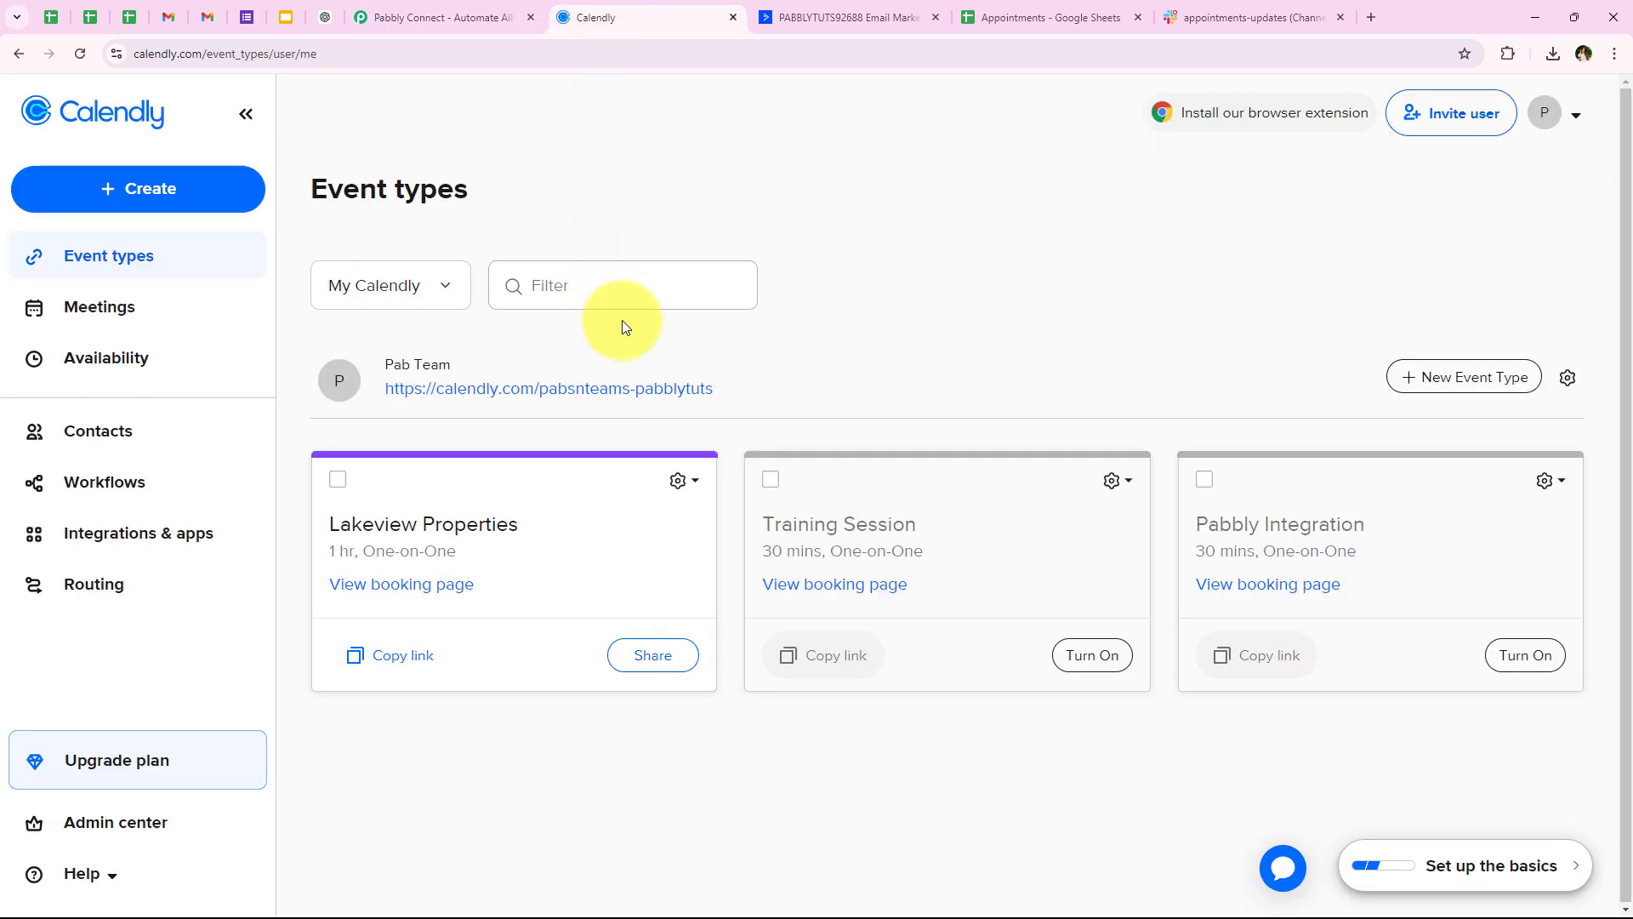
{"action": "left_click", "coordinate": [823, 15]}
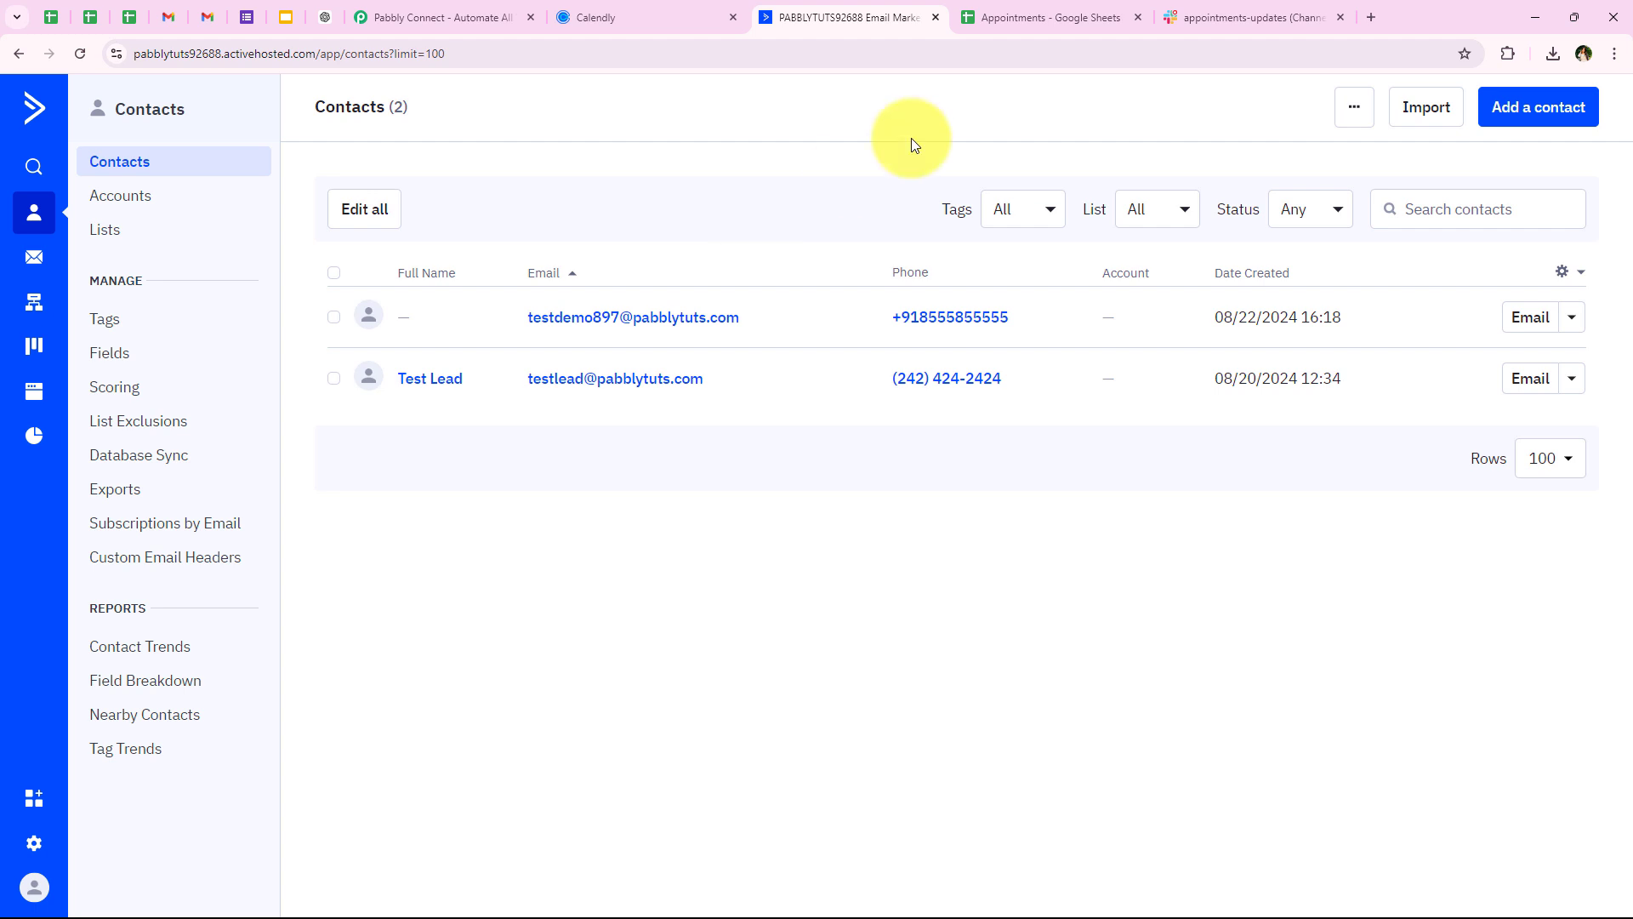
{"action": "left_click", "coordinate": [1027, 12]}
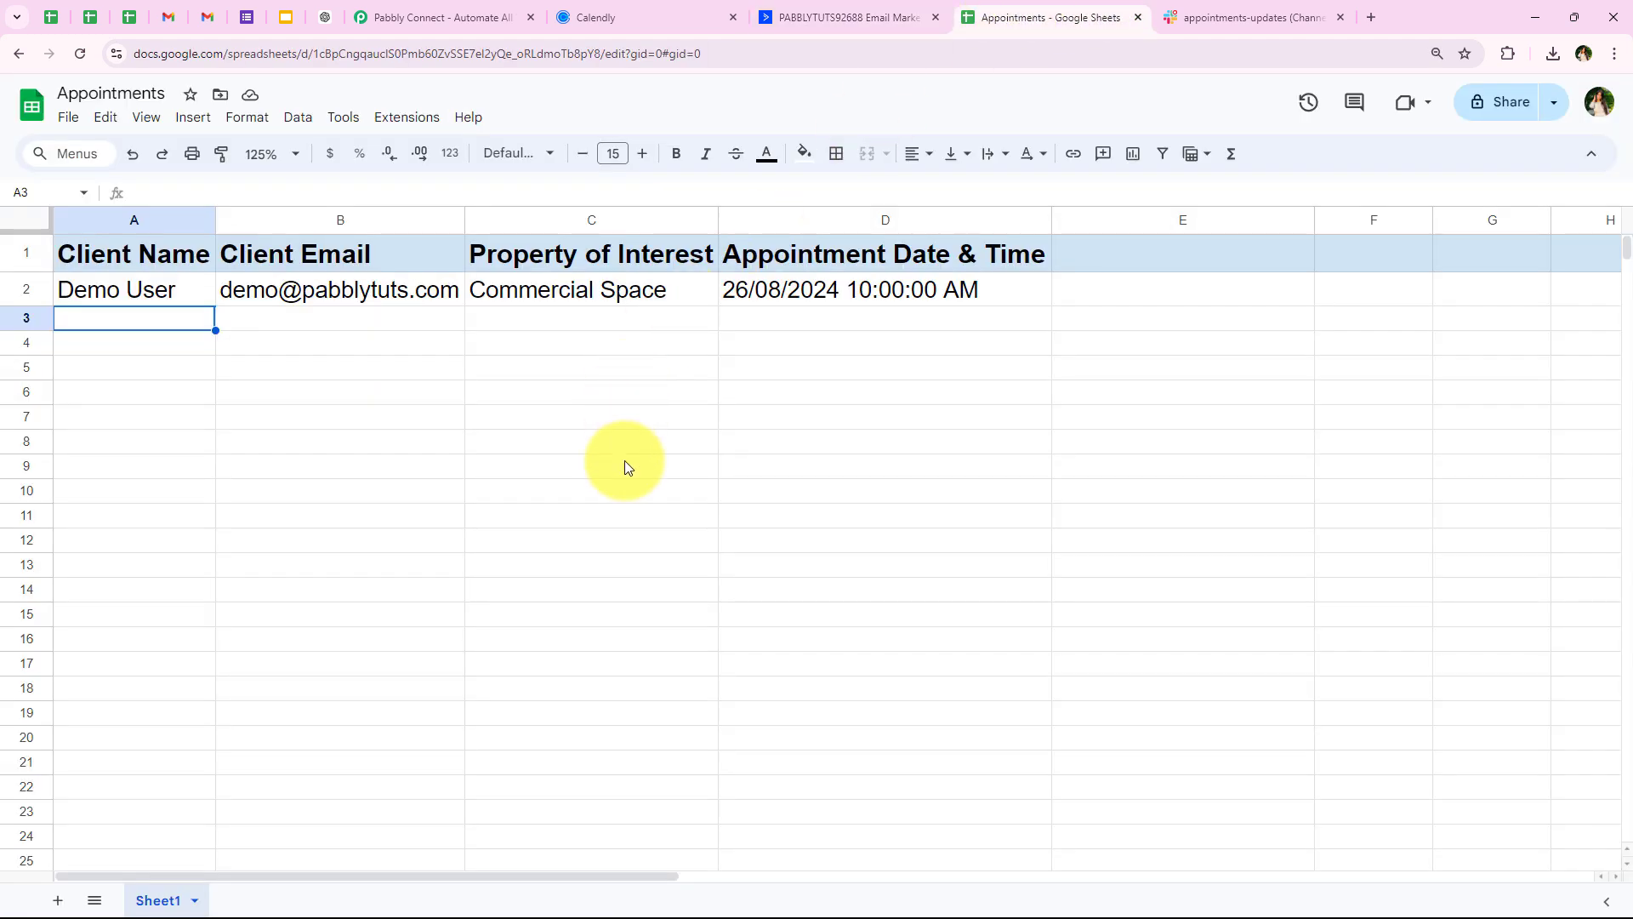
{"action": "left_click", "coordinate": [1225, 8]}
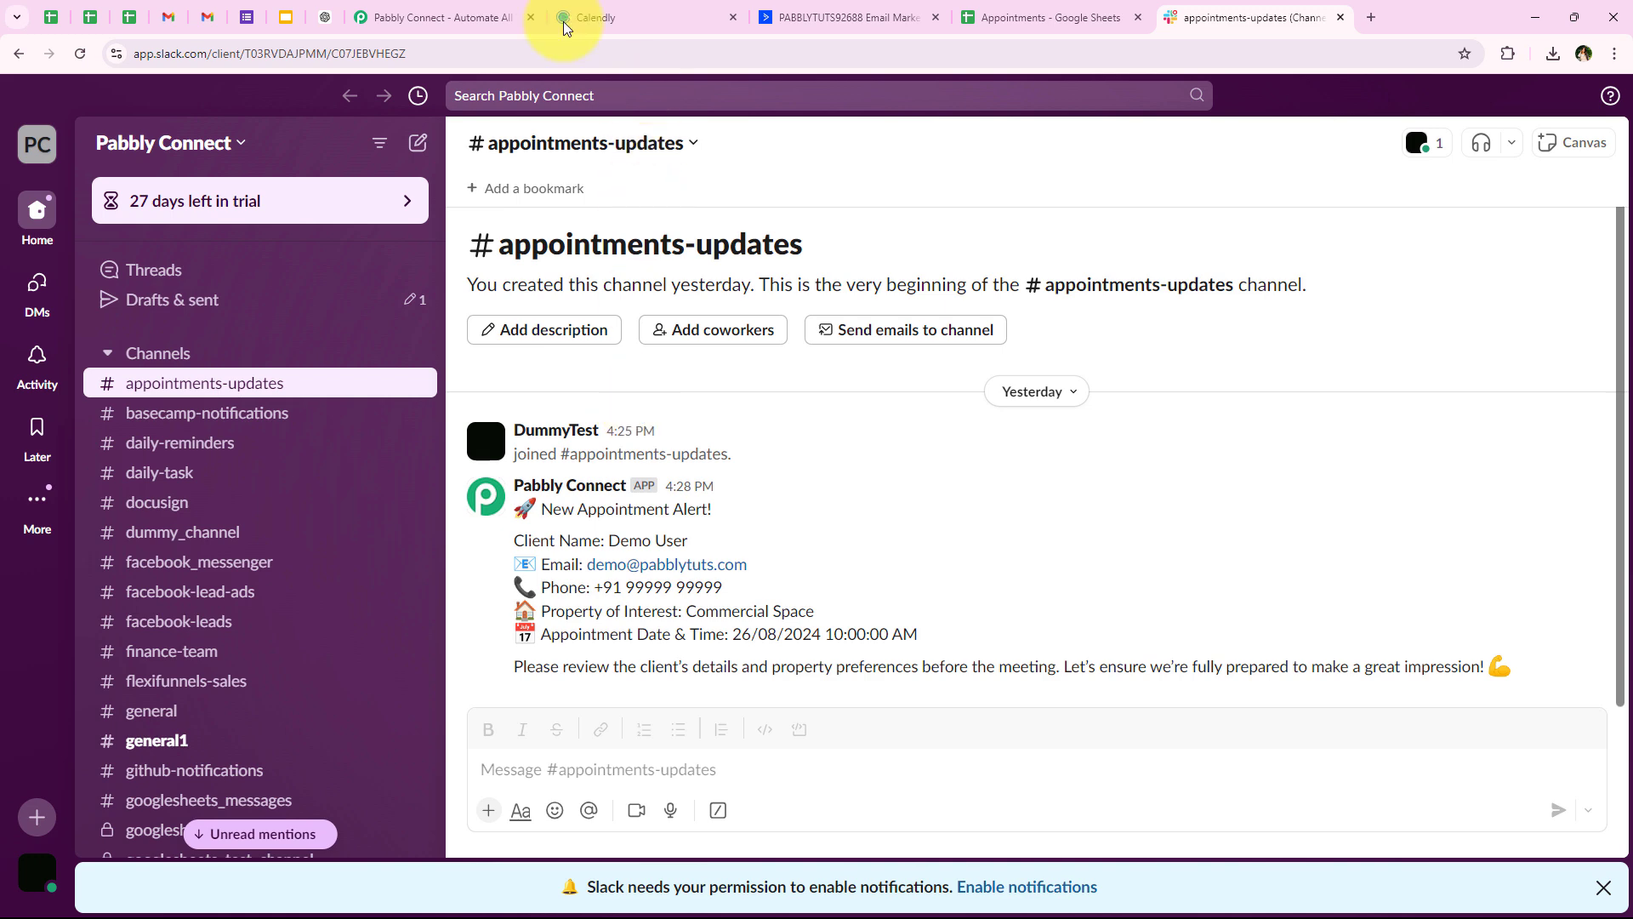
{"action": "left_click", "coordinate": [473, 14]}
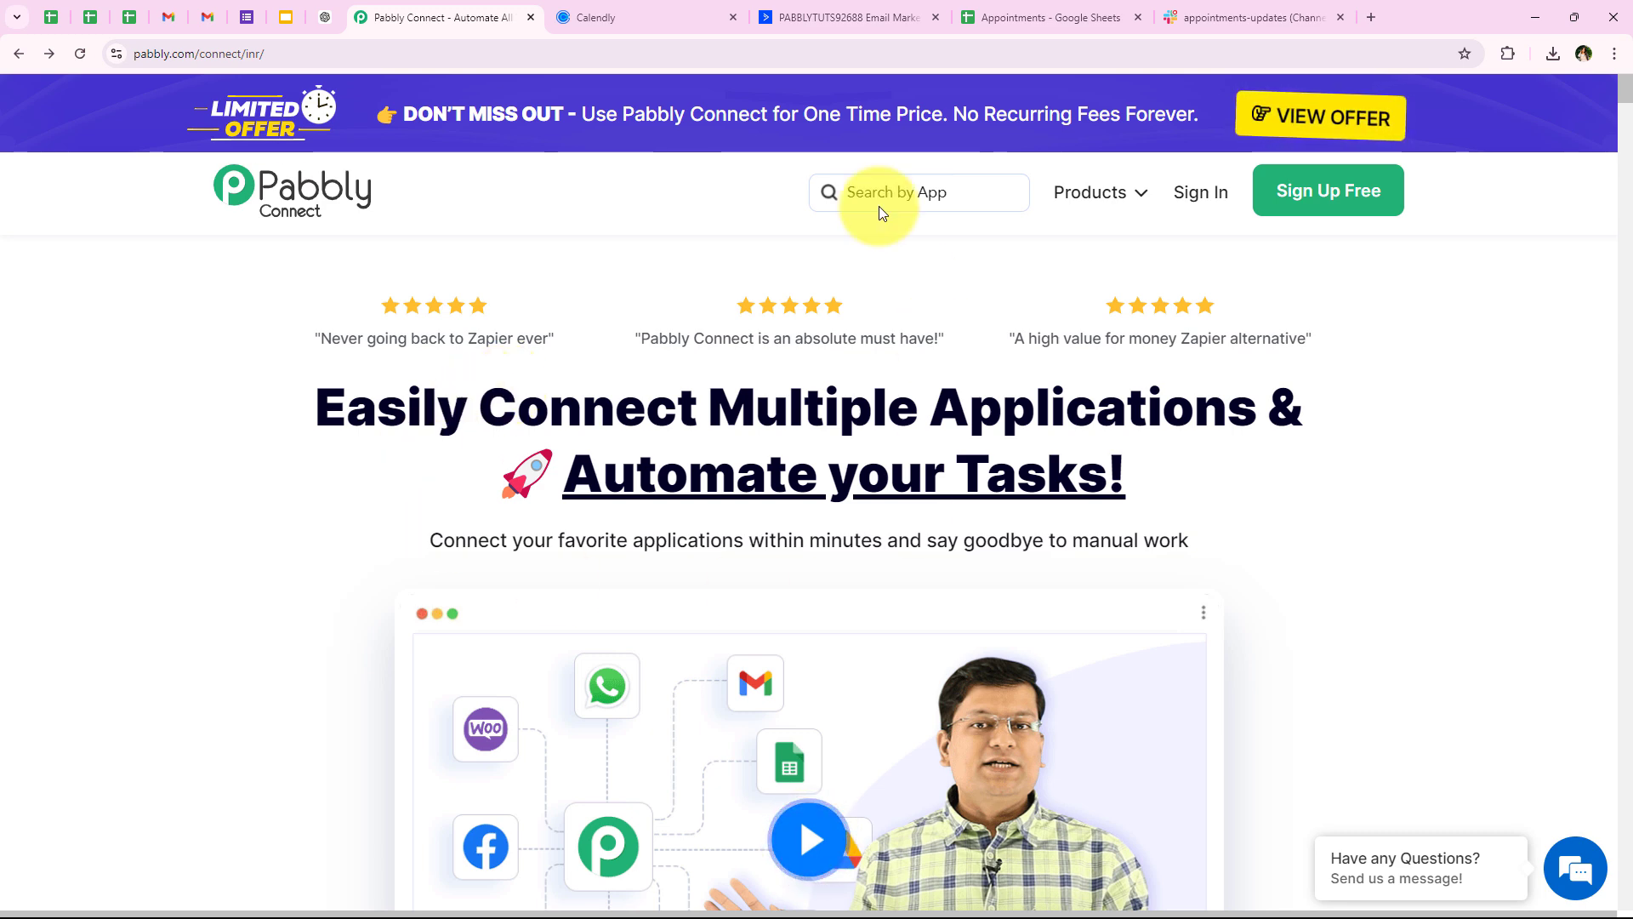
Sign in to Pabbly and launch Pabbly Connect from the All Pabbly Apps page
{"action": "left_click", "coordinate": [293, 53]}
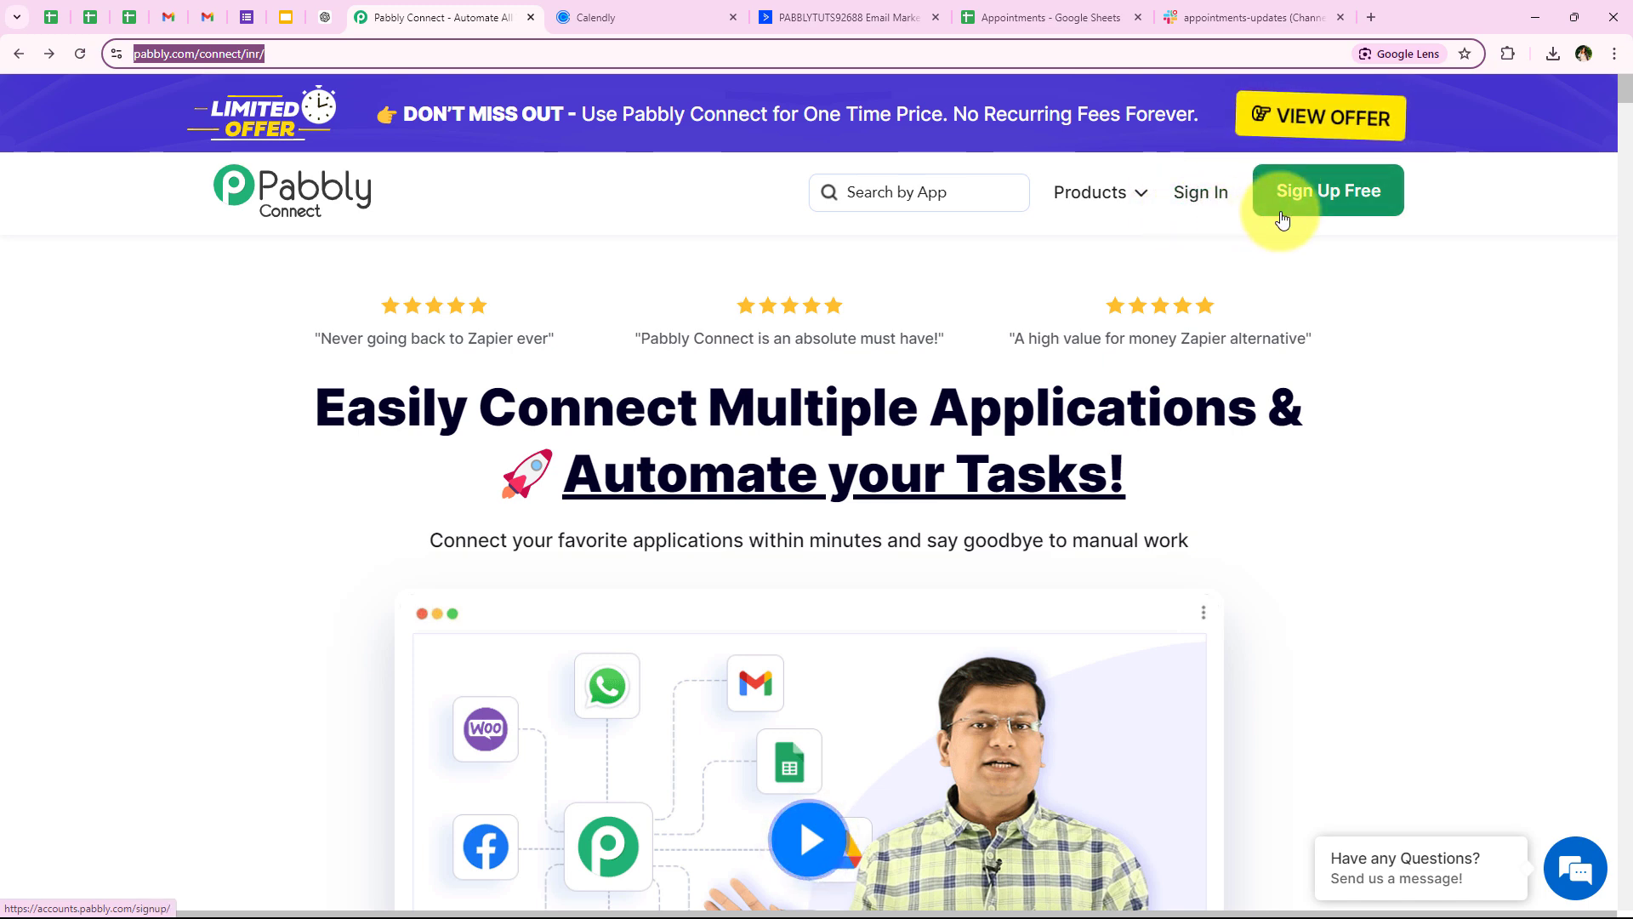
{"action": "left_click", "coordinate": [1198, 191]}
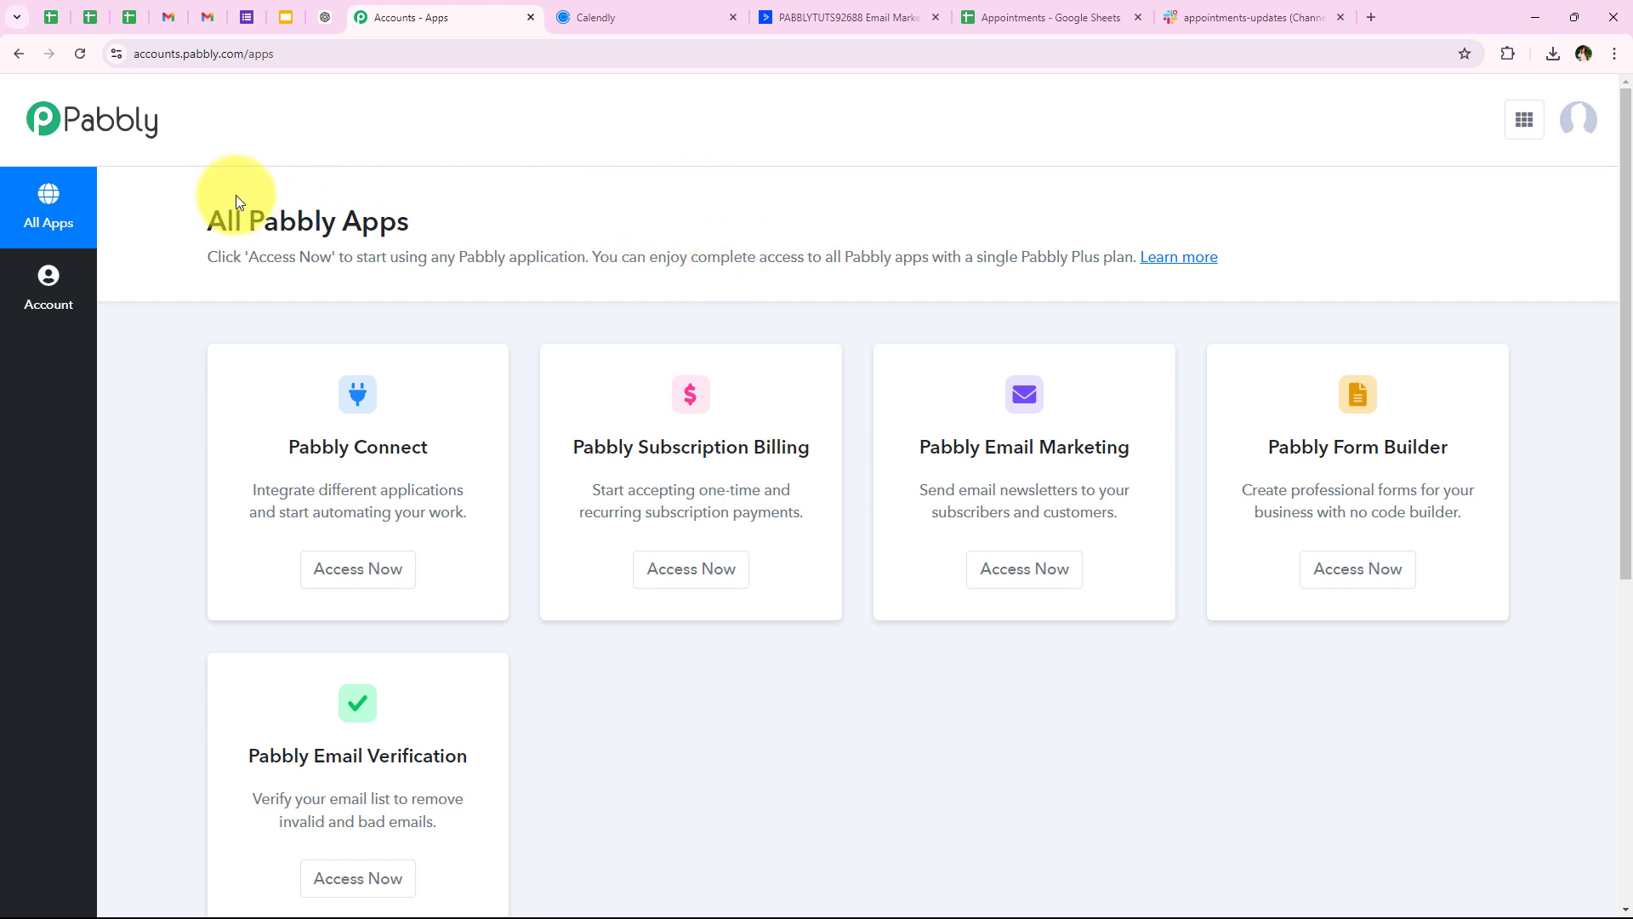
{"action": "triple_click", "coordinate": [492, 218]}
{"action": "scroll", "coordinate": [553, 353], "scroll_direction": "down", "scroll_amount": 1}
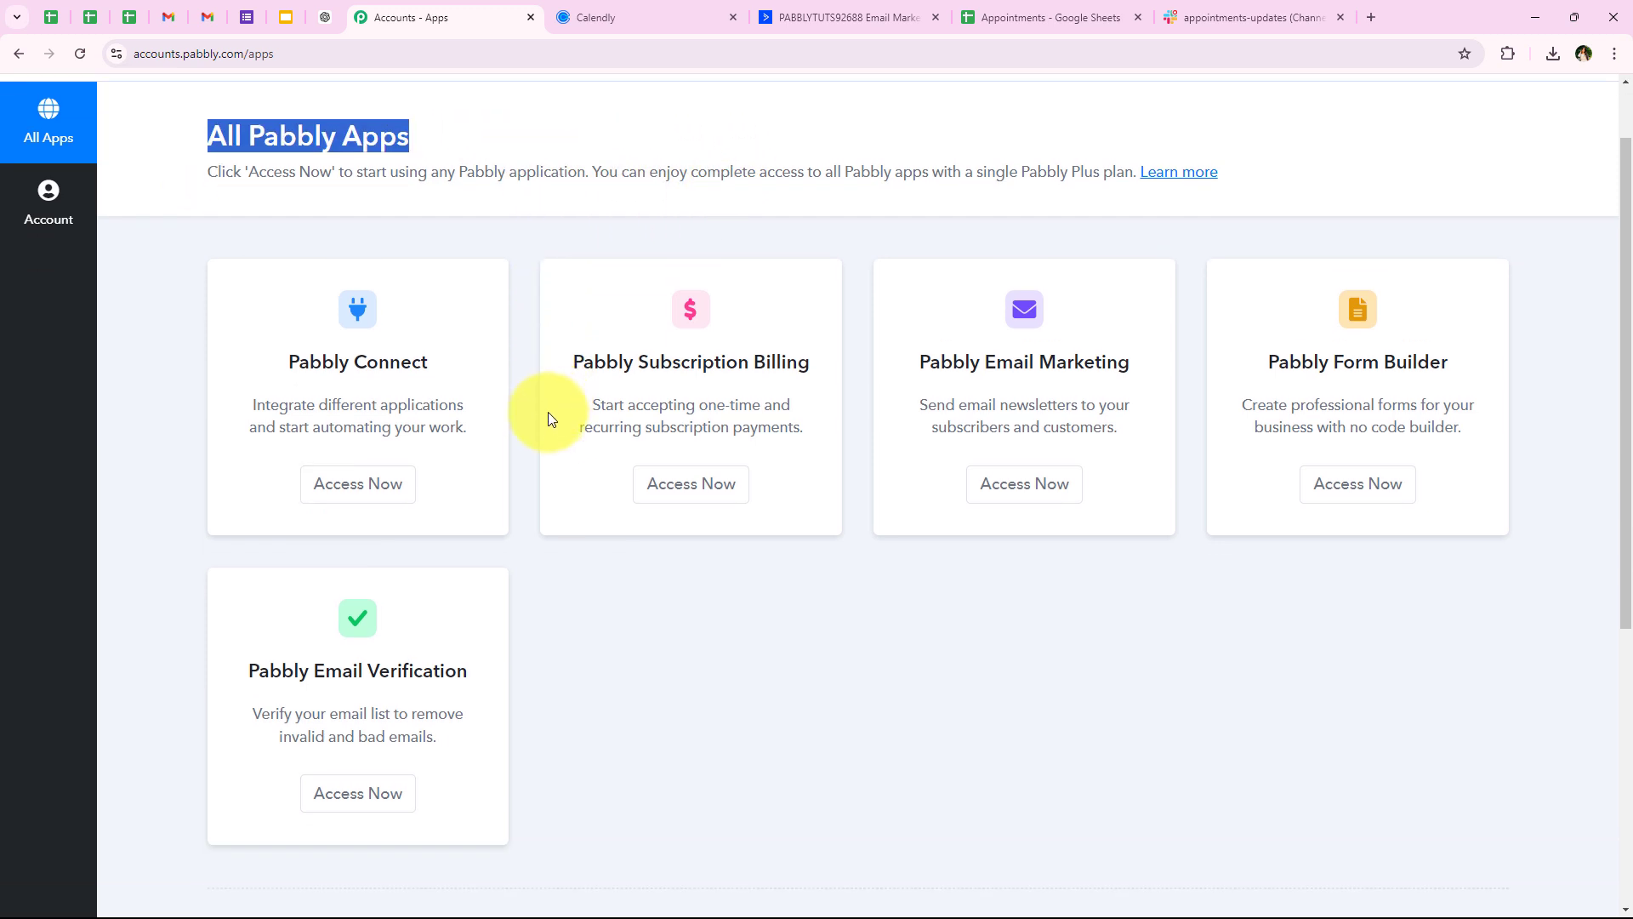
{"action": "scroll", "coordinate": [538, 544], "scroll_direction": "up", "scroll_amount": 1}
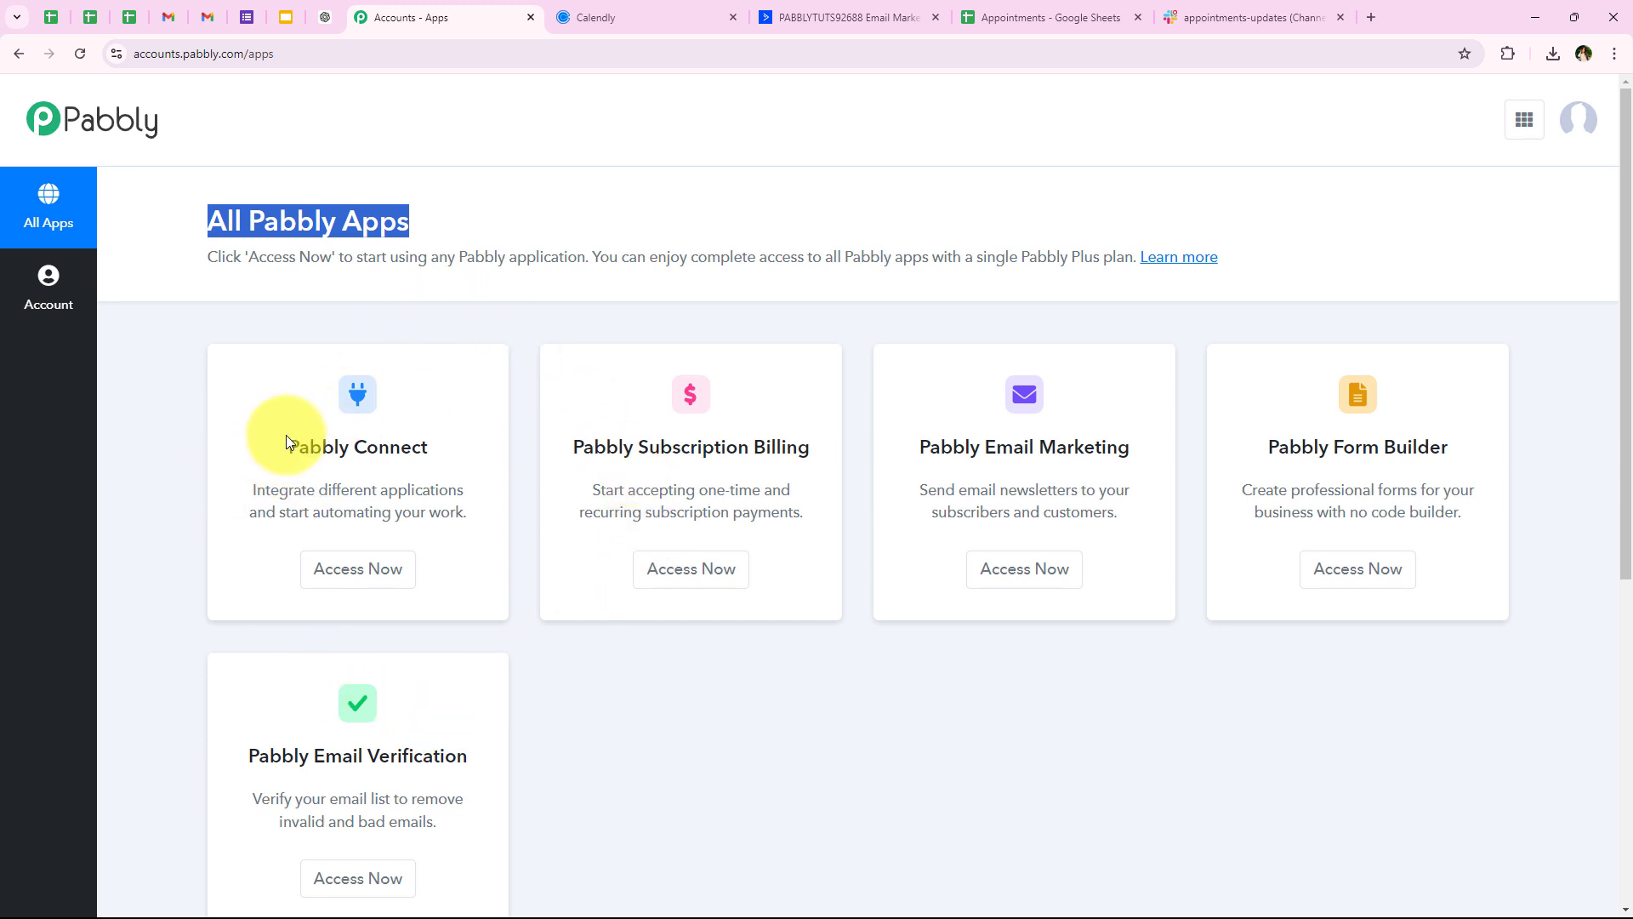
{"action": "left_click_drag", "start_coordinate": [286, 440], "coordinate": [415, 434]}
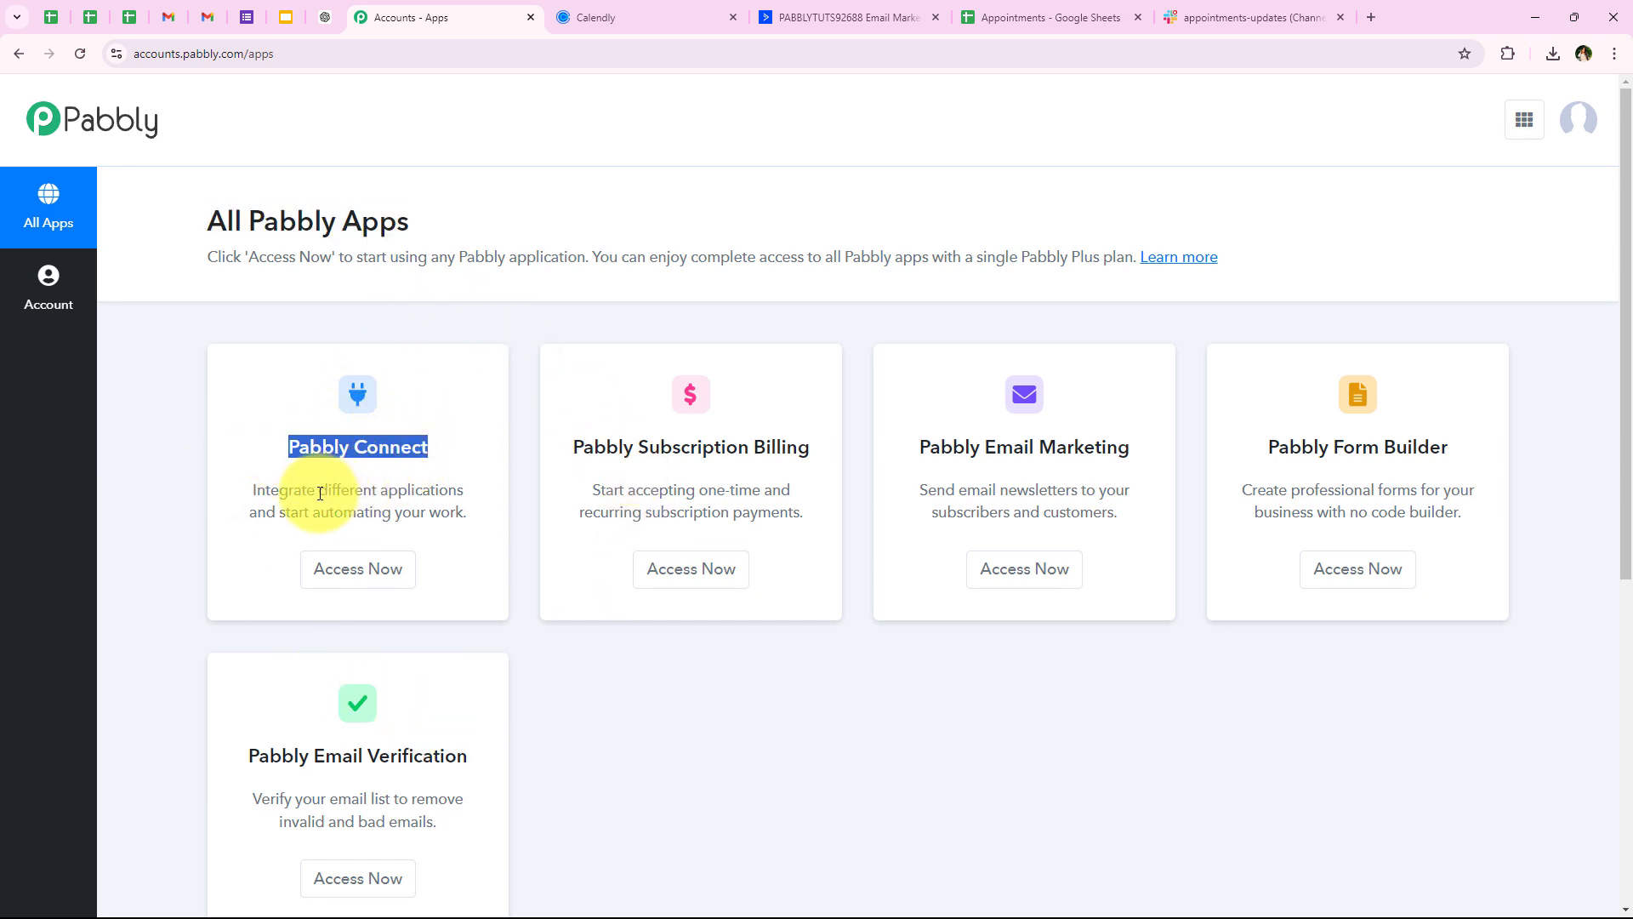
{"action": "left_click_drag", "start_coordinate": [320, 493], "coordinate": [464, 493]}
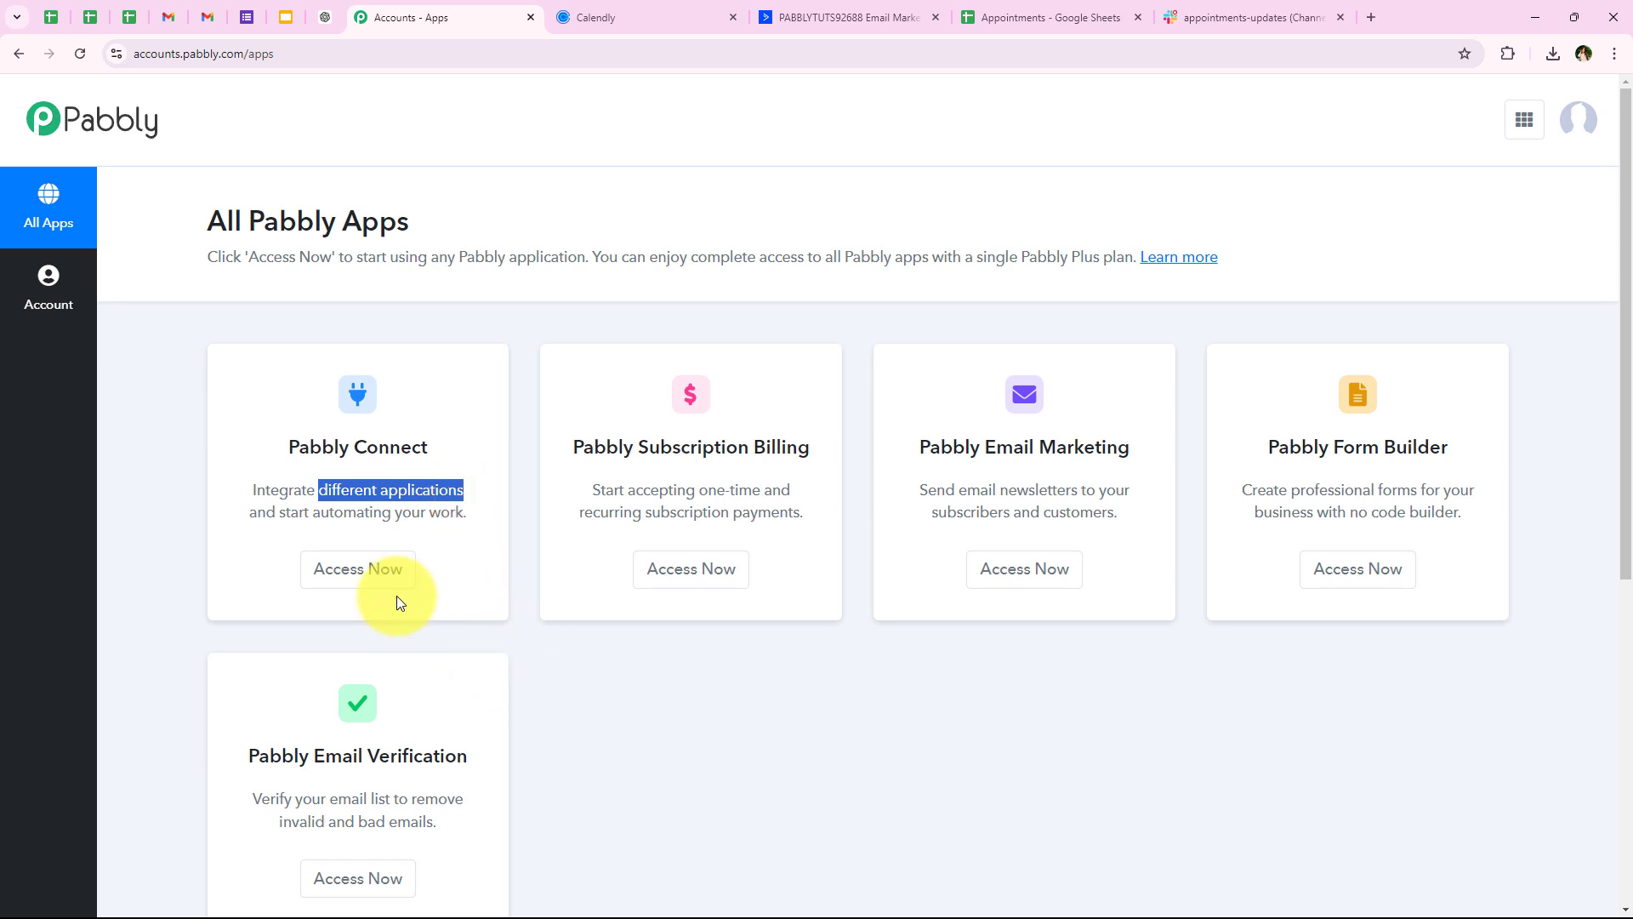
{"action": "left_click", "coordinate": [410, 571]}
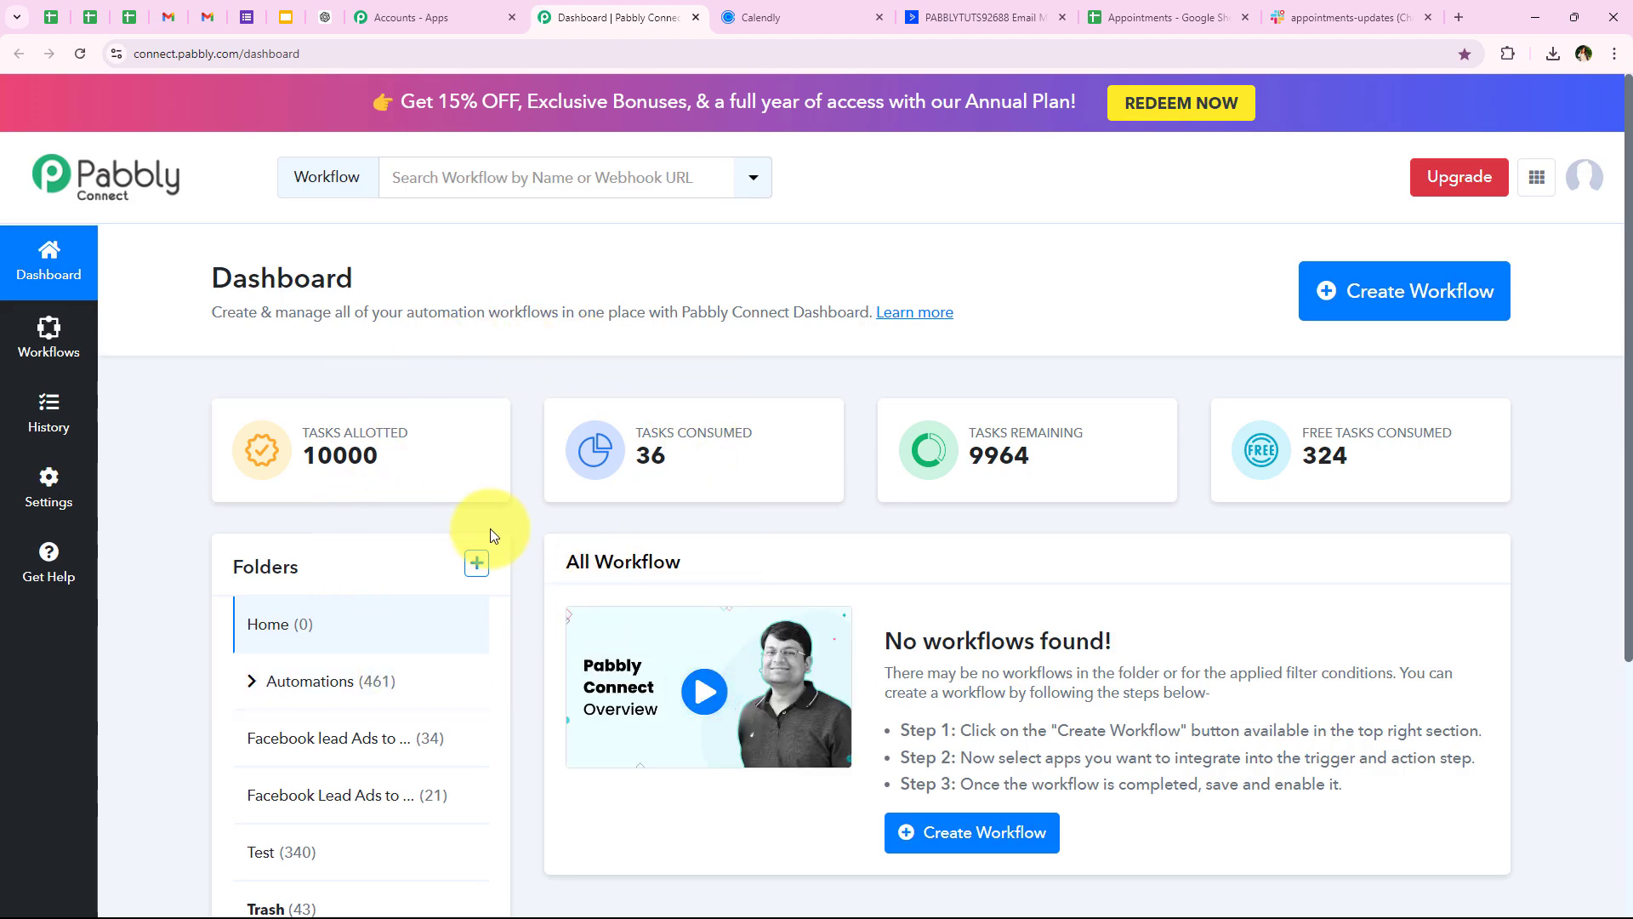
Create a workflow in the Automations folder with the pasted Calendly-to-ActiveCampaign, Google Sheets and Slack name
{"action": "left_click", "coordinate": [1334, 289]}
{"action": "left_click_drag", "start_coordinate": [563, 404], "coordinate": [679, 410]}
{"action": "left_click_drag", "start_coordinate": [558, 515], "coordinate": [748, 518]}
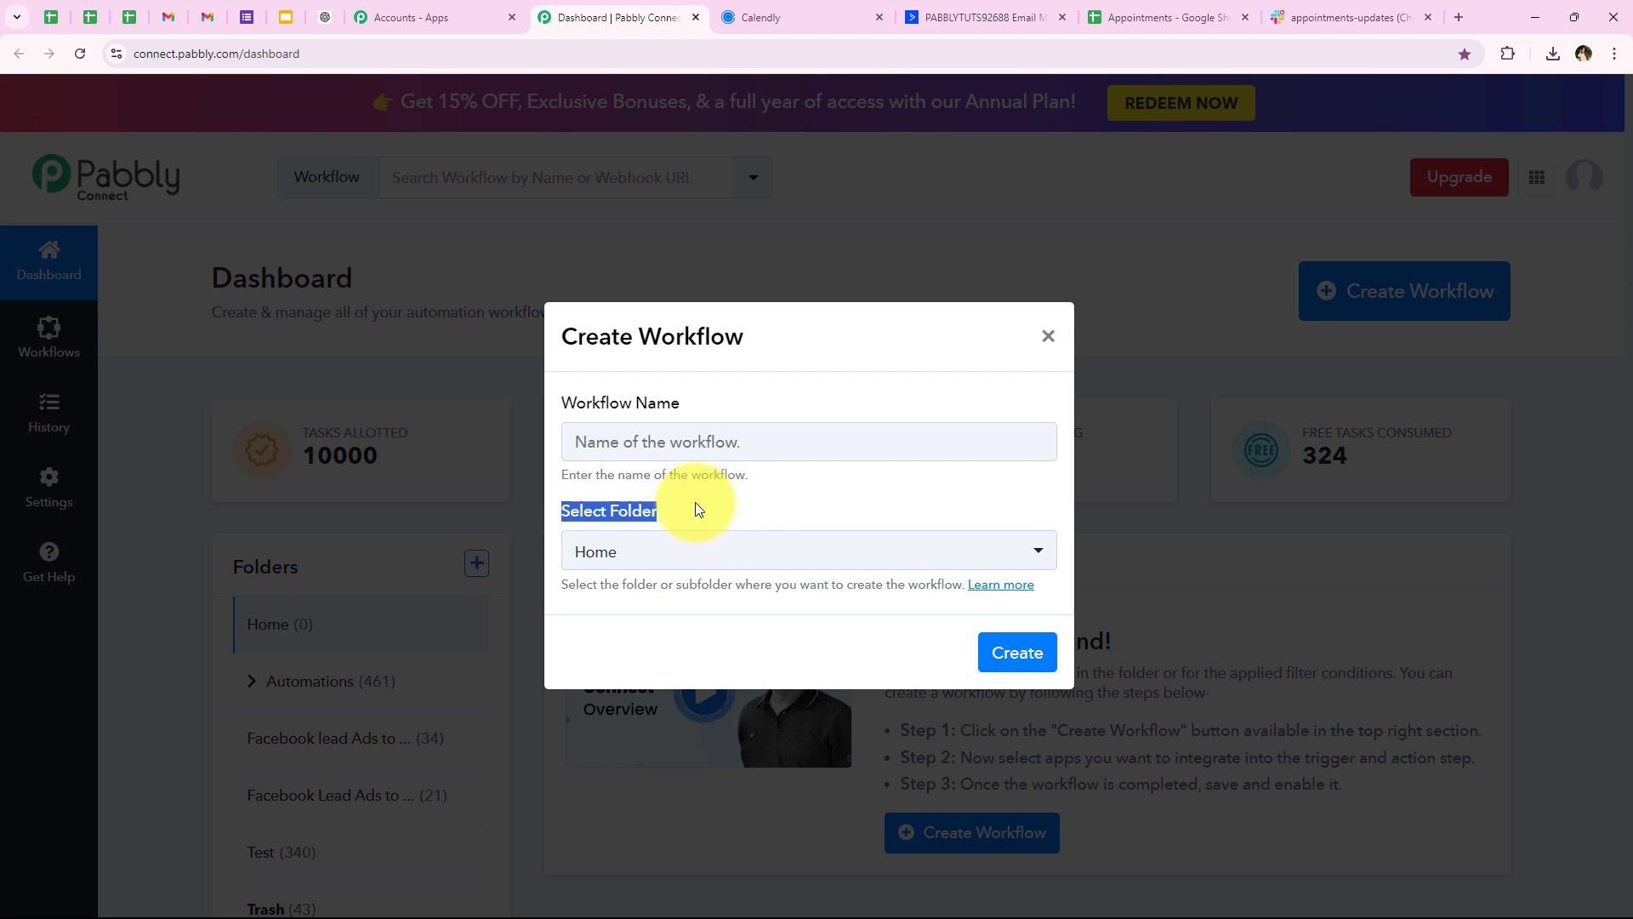
{"action": "left_click", "coordinate": [665, 555]}
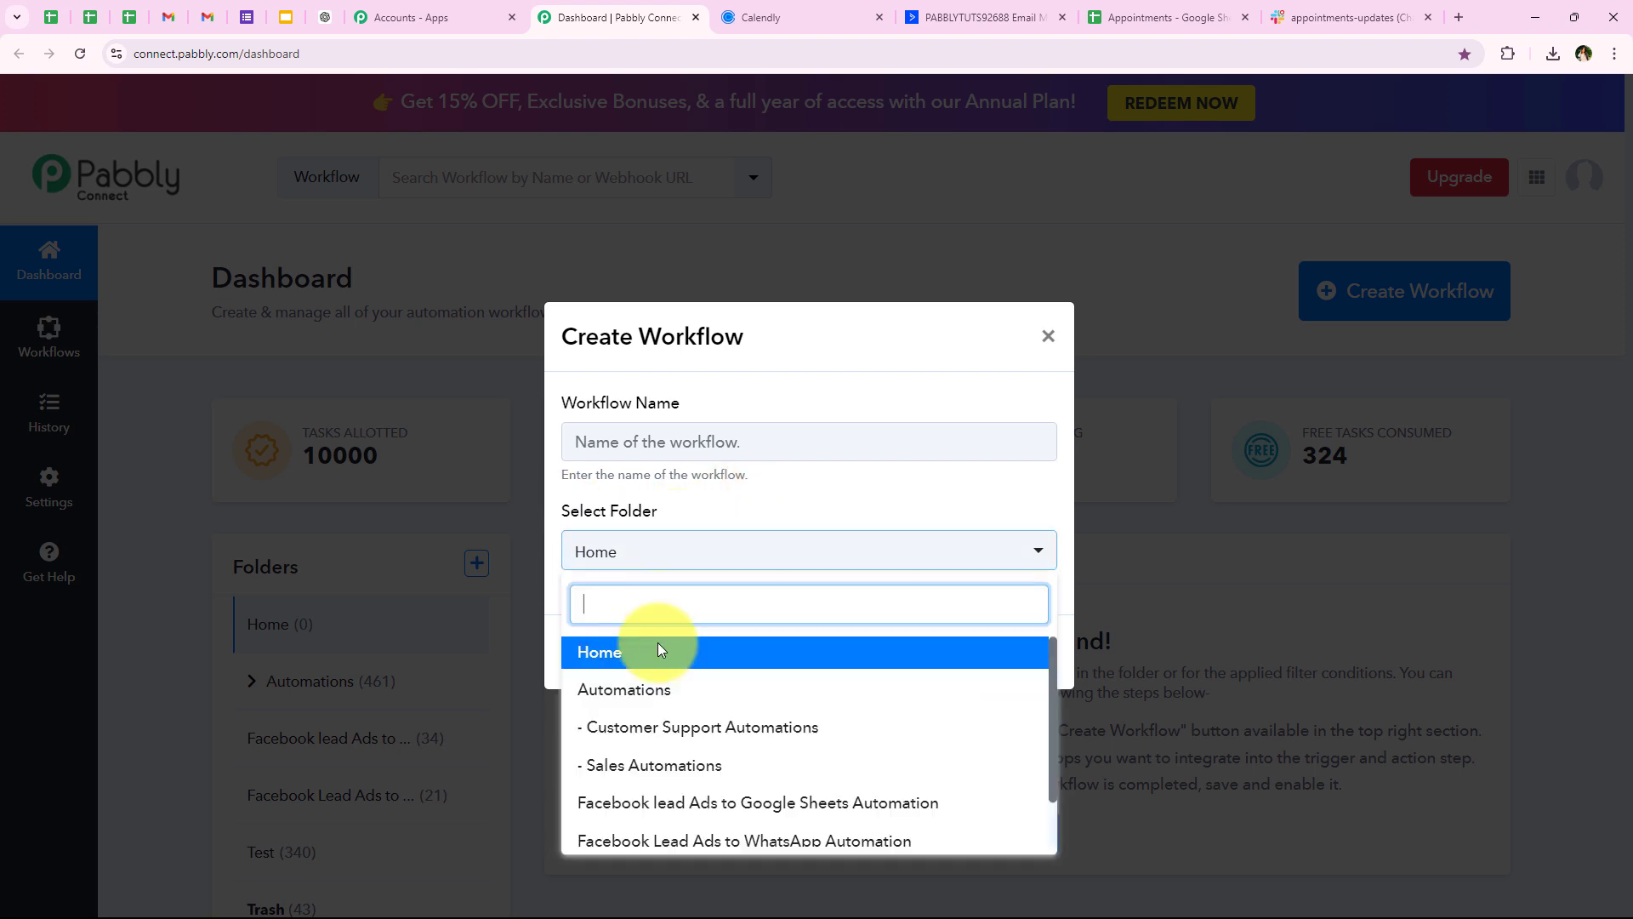
{"action": "left_click", "coordinate": [653, 685]}
{"action": "left_click", "coordinate": [662, 456]}
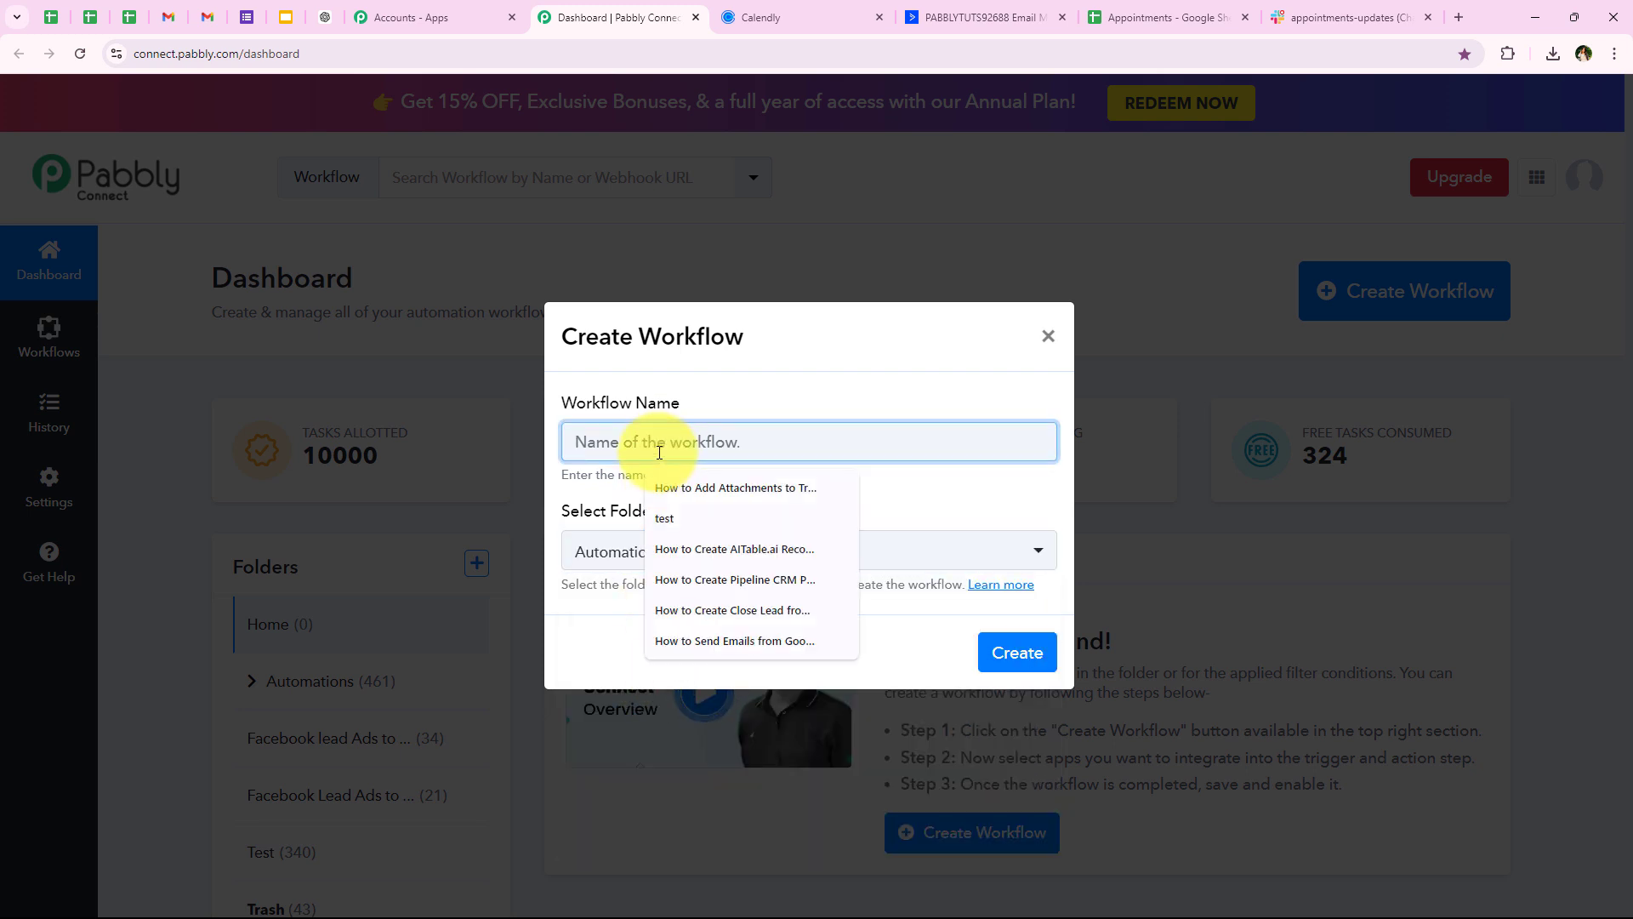
{"action": "key", "text": "ctrl+v"}
{"action": "left_click_drag", "start_coordinate": [660, 449], "coordinate": [1025, 430]}
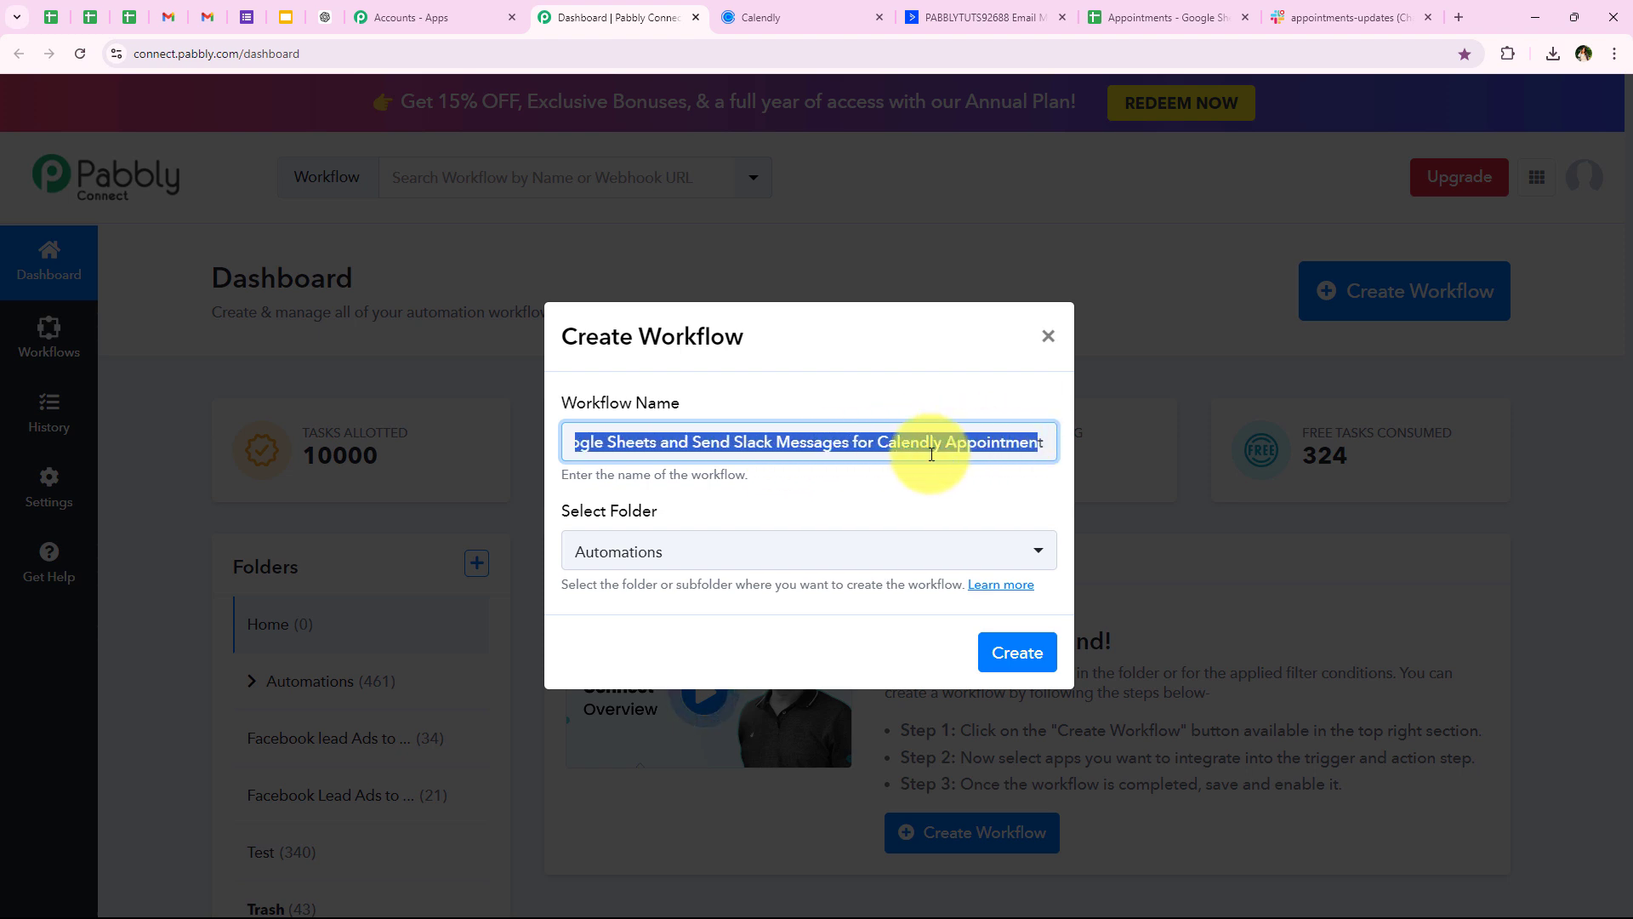
{"action": "left_click", "coordinate": [1041, 467]}
{"action": "left_click", "coordinate": [1014, 655]}
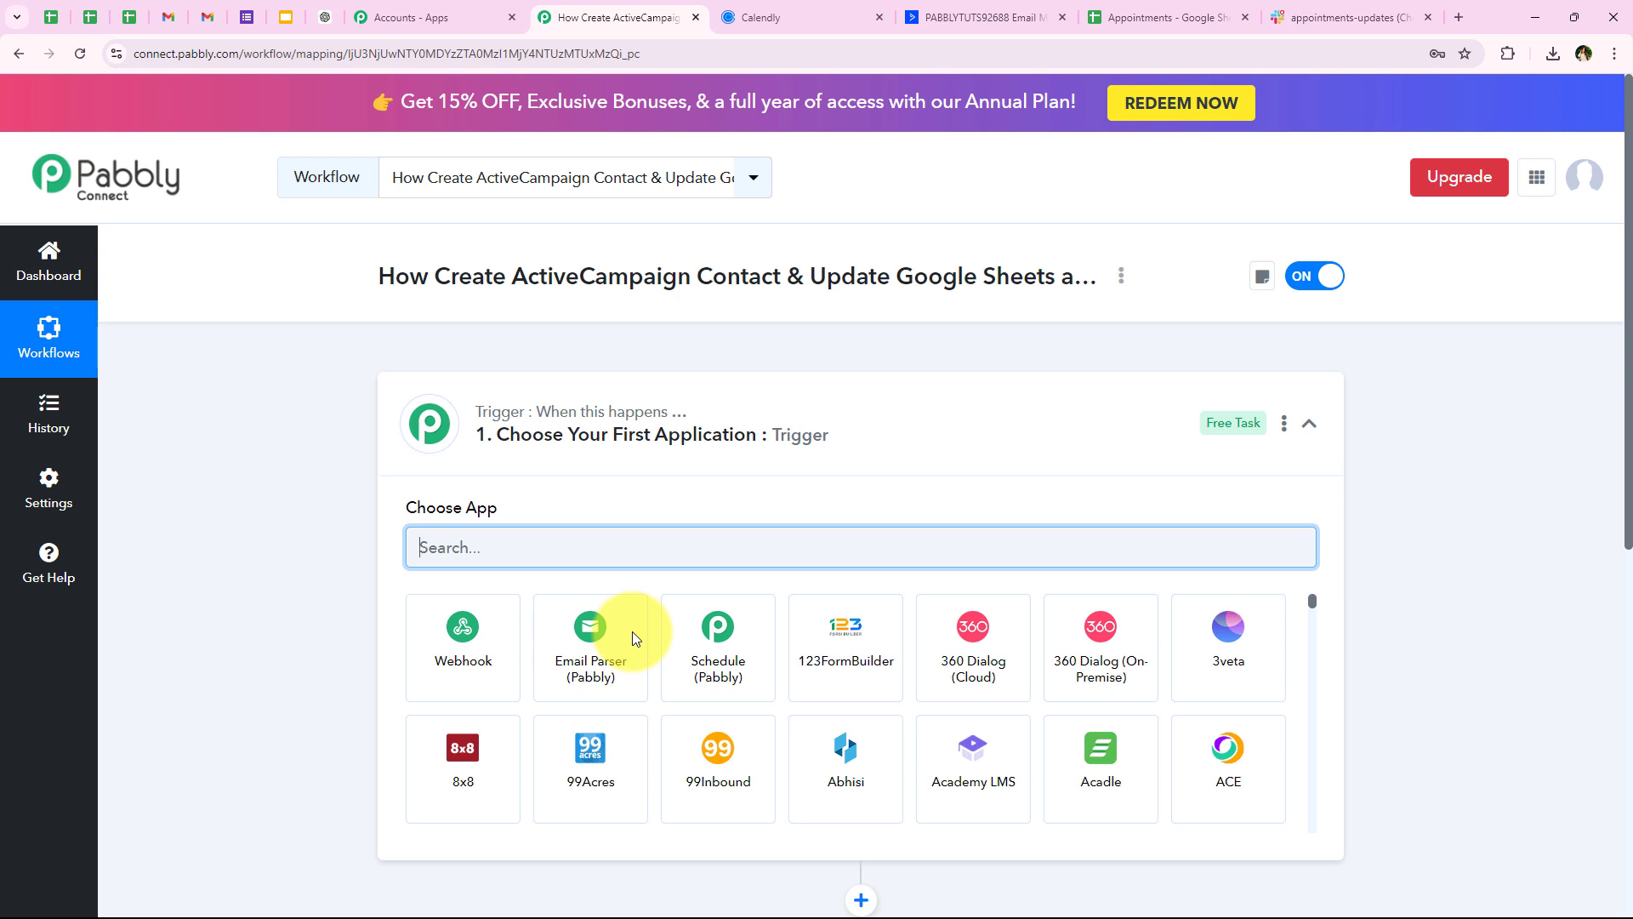
Search for and choose Calendly as the trigger app
{"action": "left_click", "coordinate": [489, 442]}
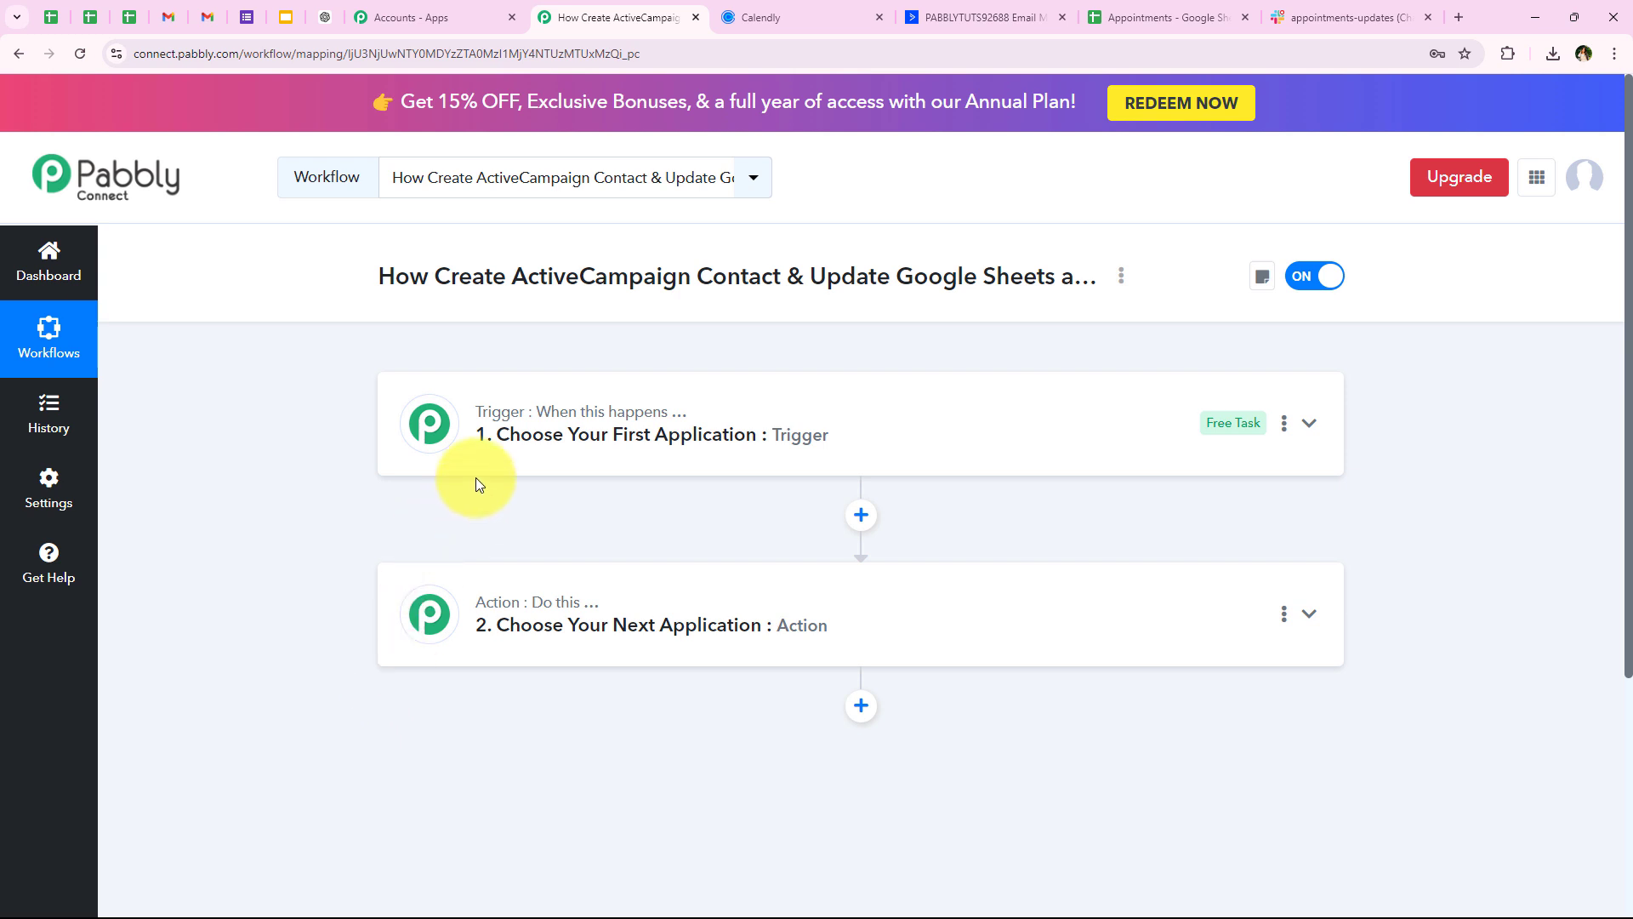
{"action": "left_click", "coordinate": [432, 435]}
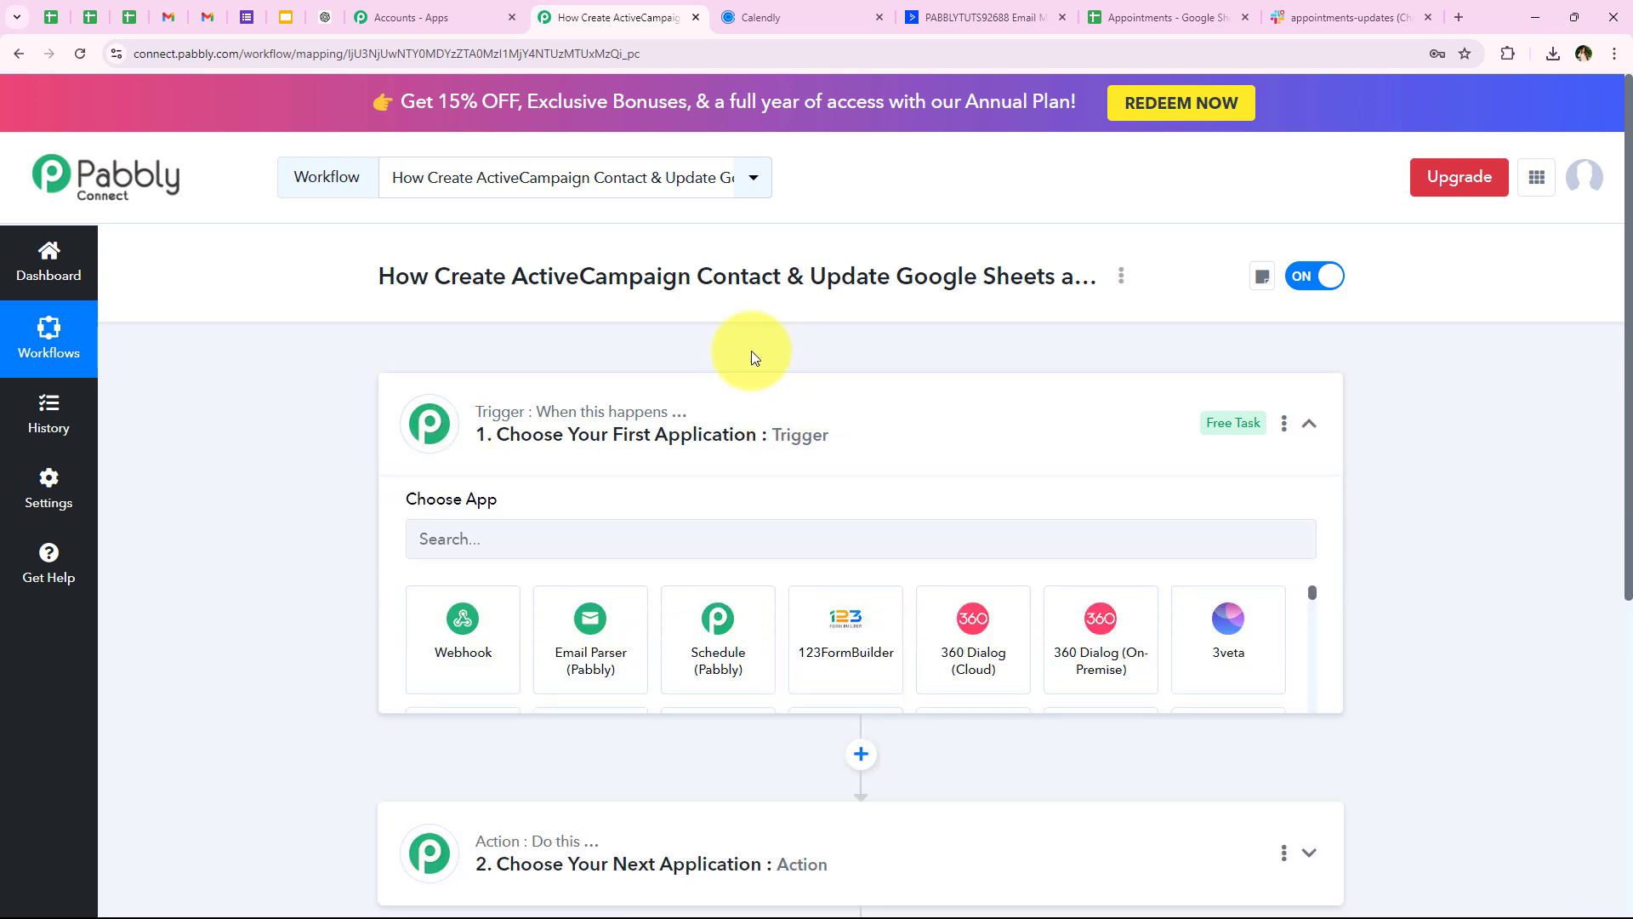
{"action": "left_click", "coordinate": [431, 555]}
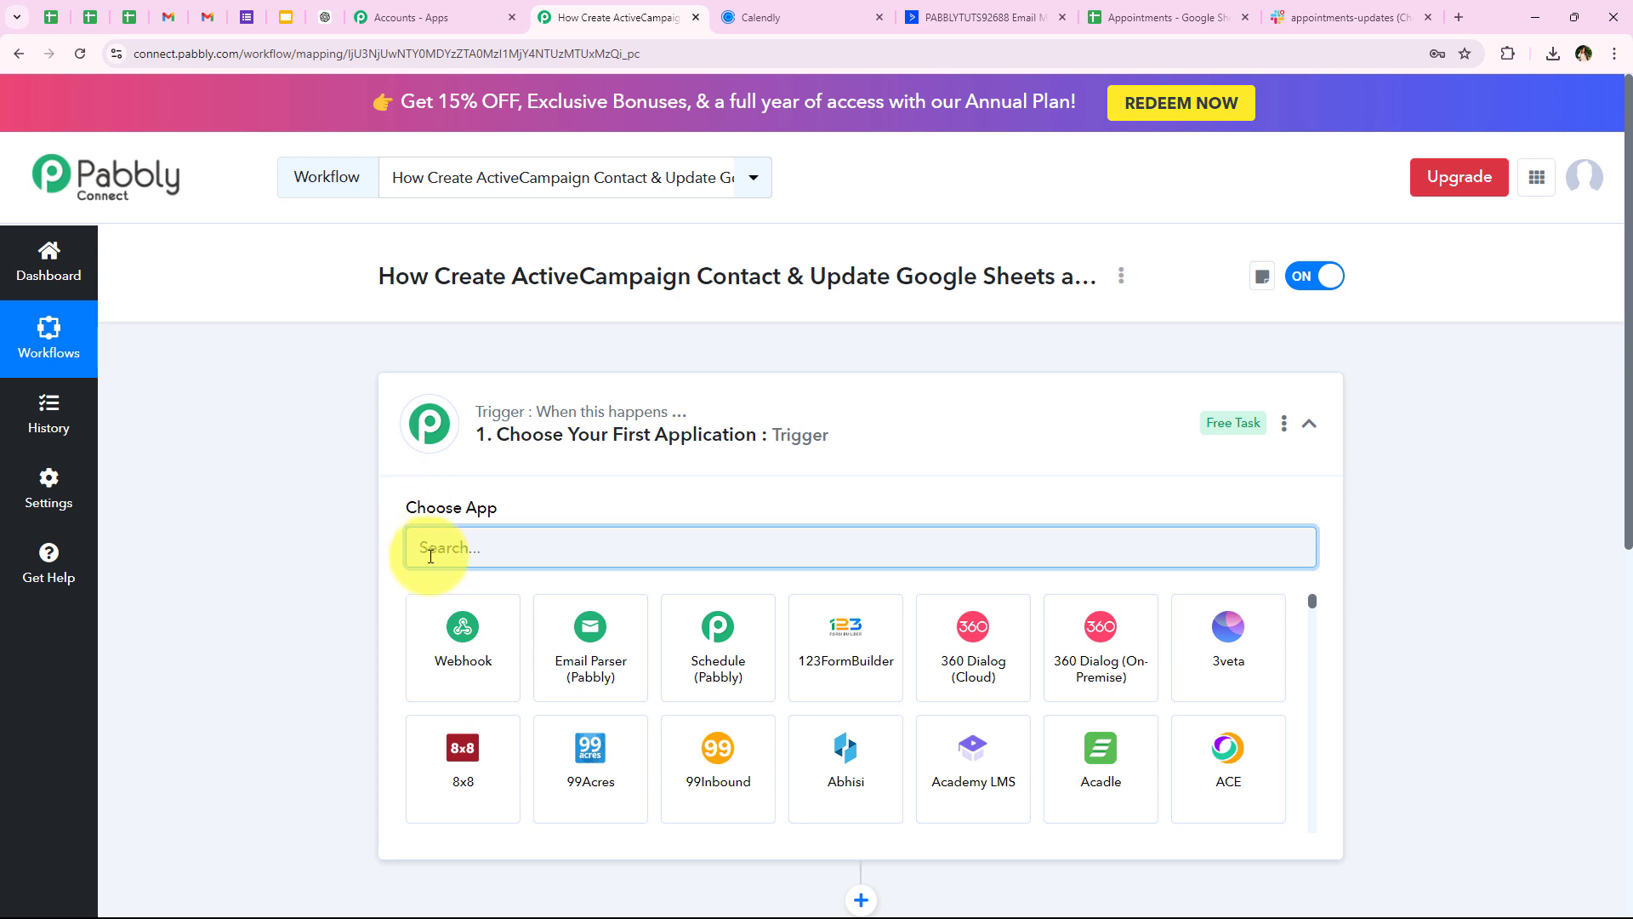
{"action": "type", "text": "Ca"}
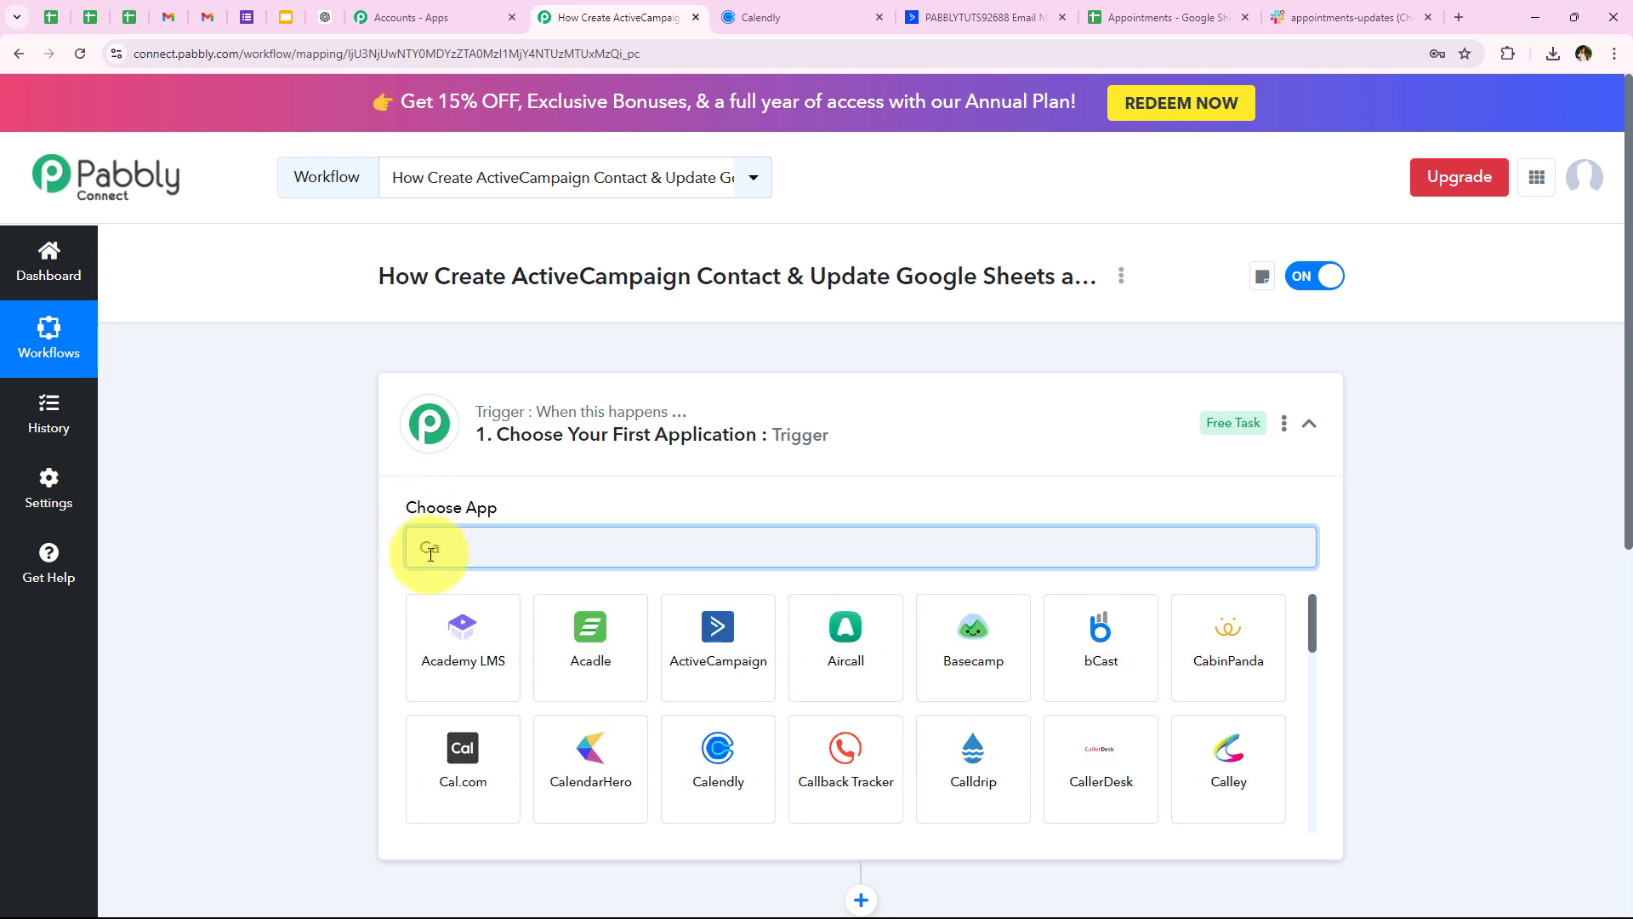
{"action": "type", "text": "l"}
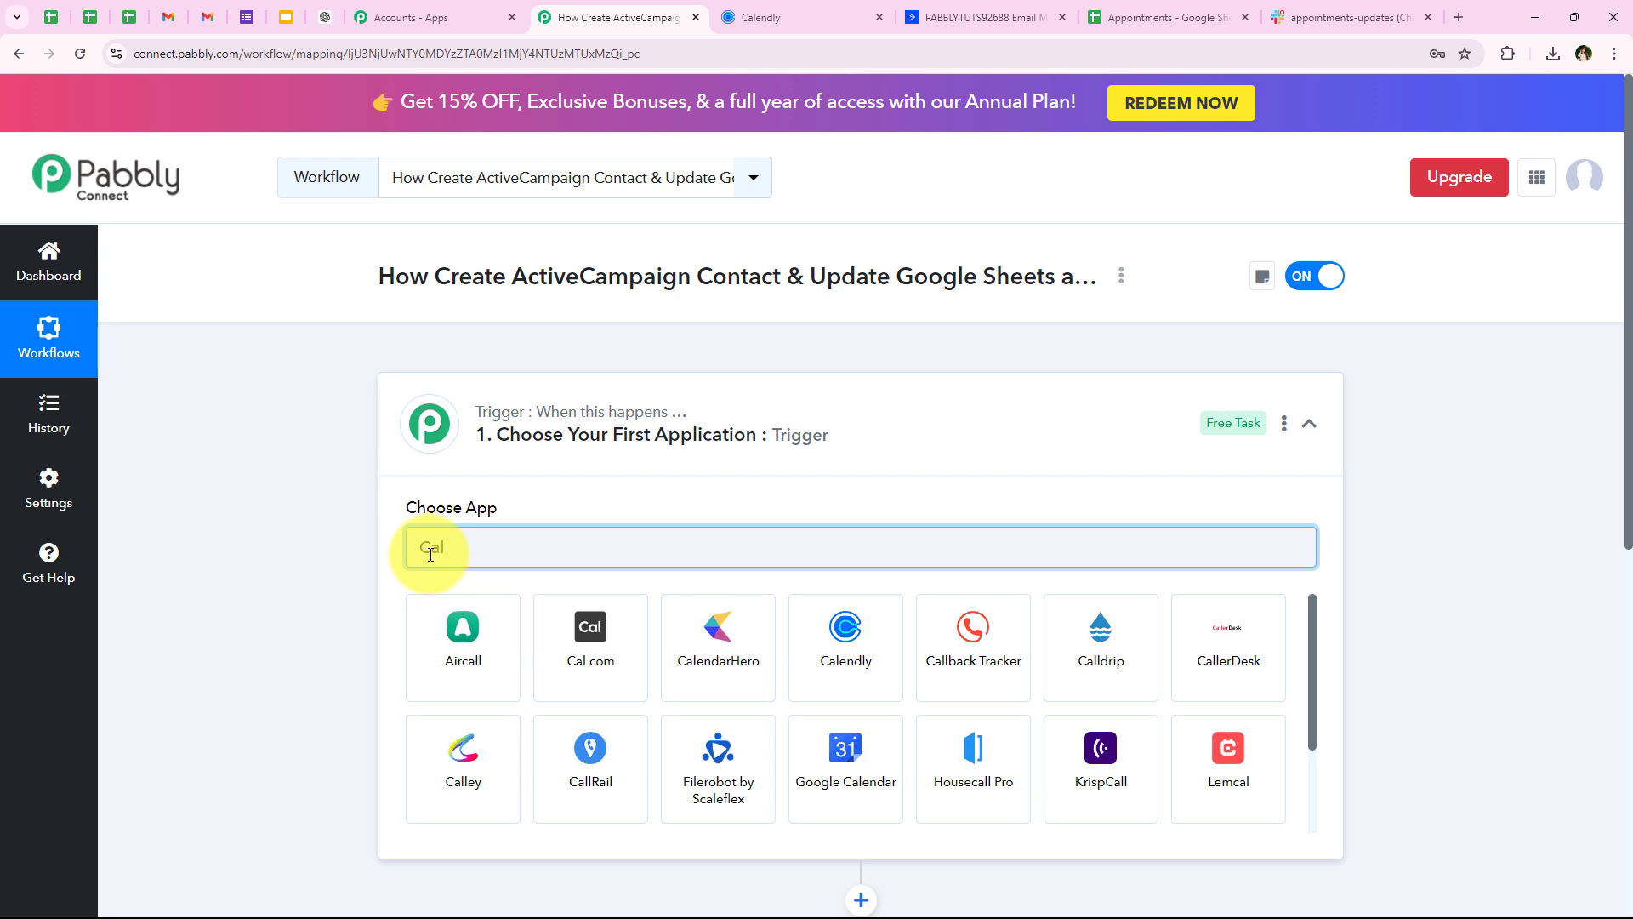
{"action": "type", "text": "en"}
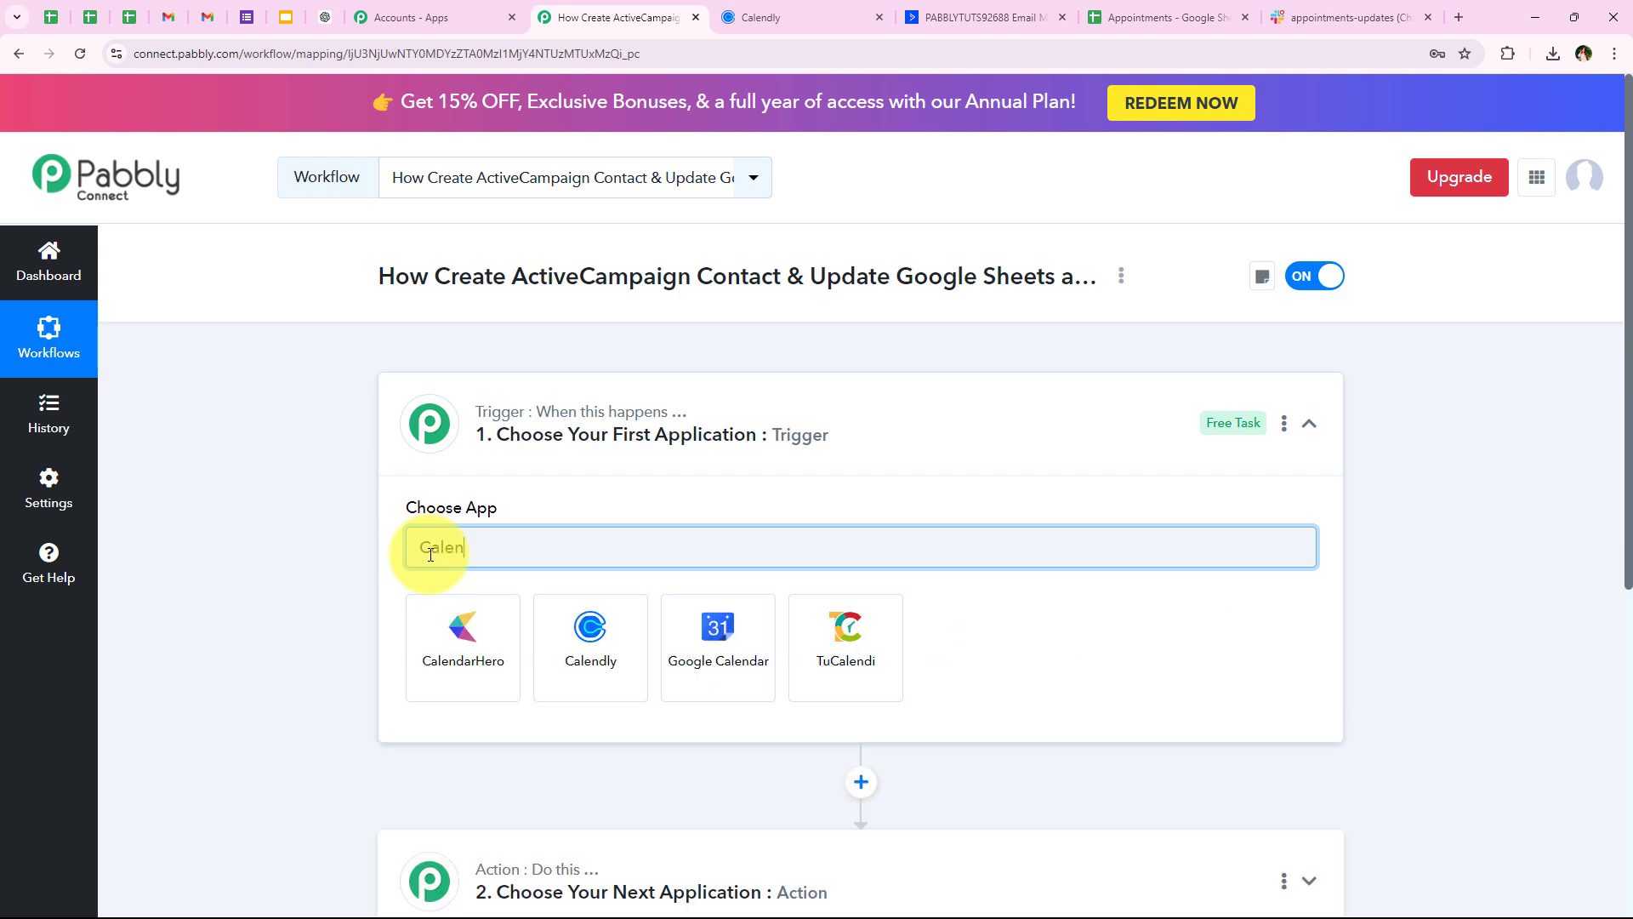
{"action": "type", "text": "dly"}
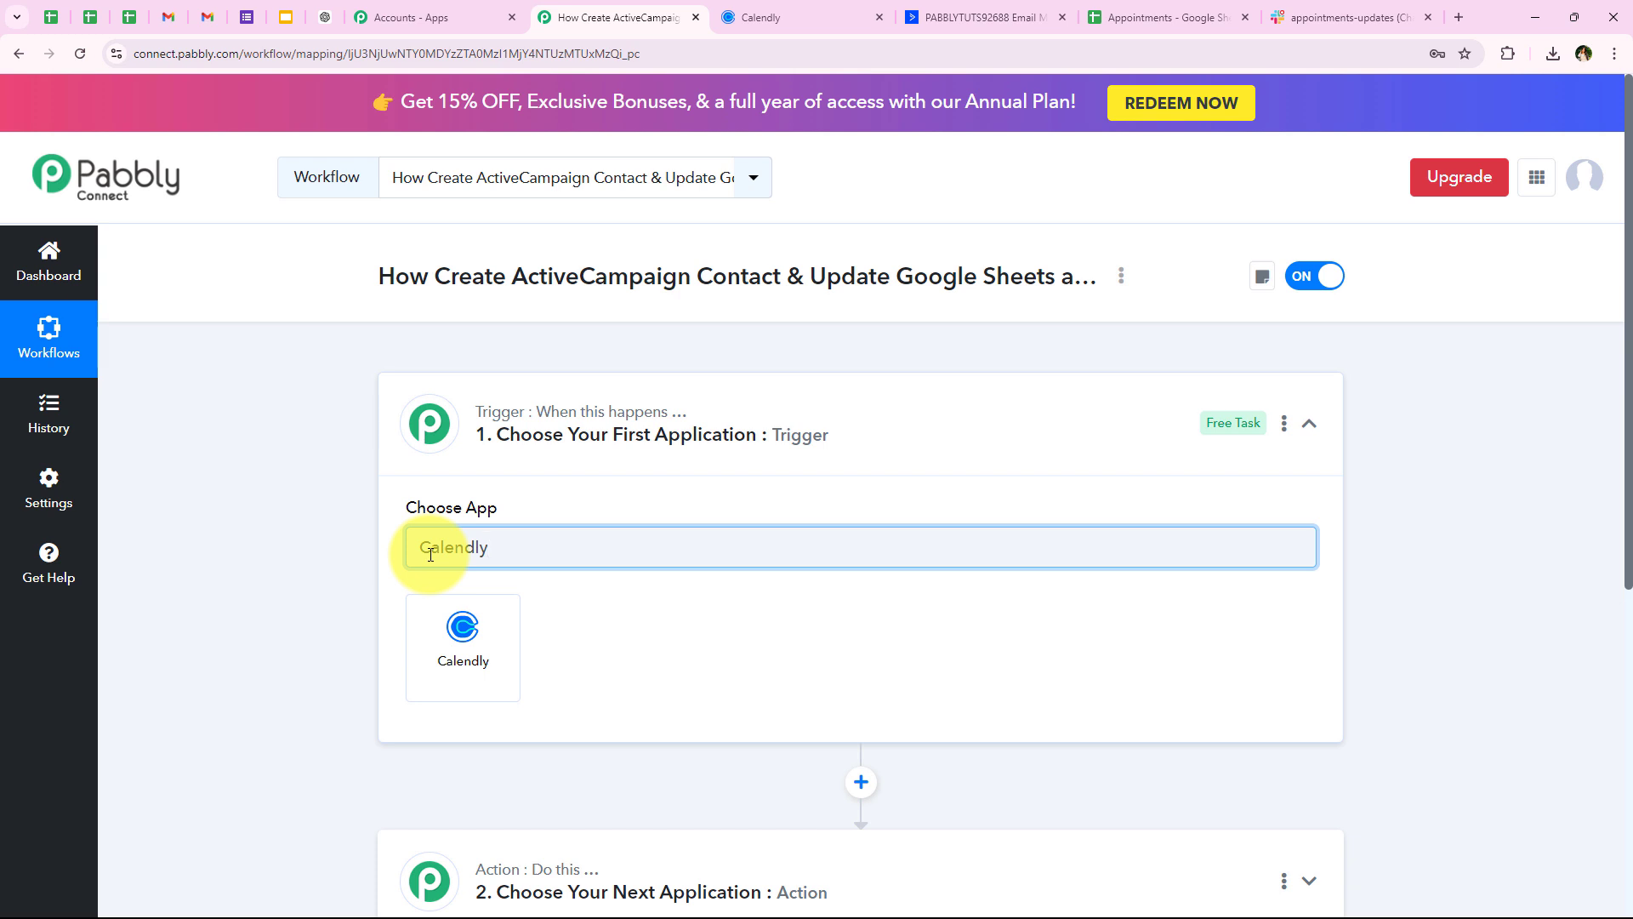
{"action": "left_click", "coordinate": [463, 646]}
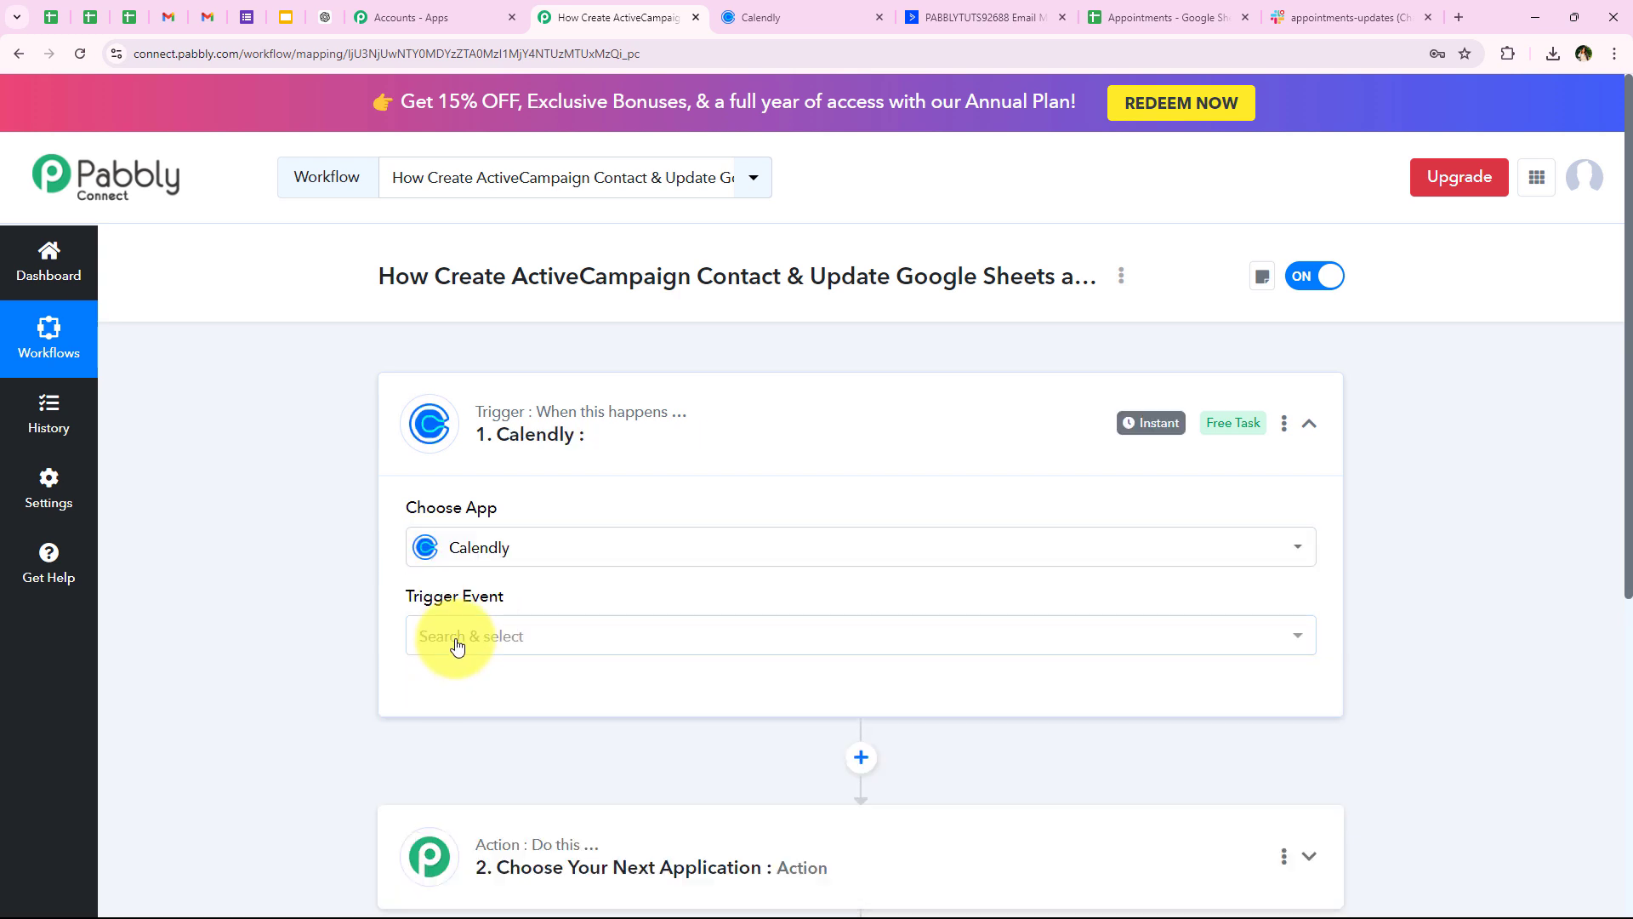
Set the Calendly trigger event to Invitee Created (User)
{"action": "left_click_drag", "start_coordinate": [380, 587], "coordinate": [538, 602]}
{"action": "left_click", "coordinate": [385, 600]}
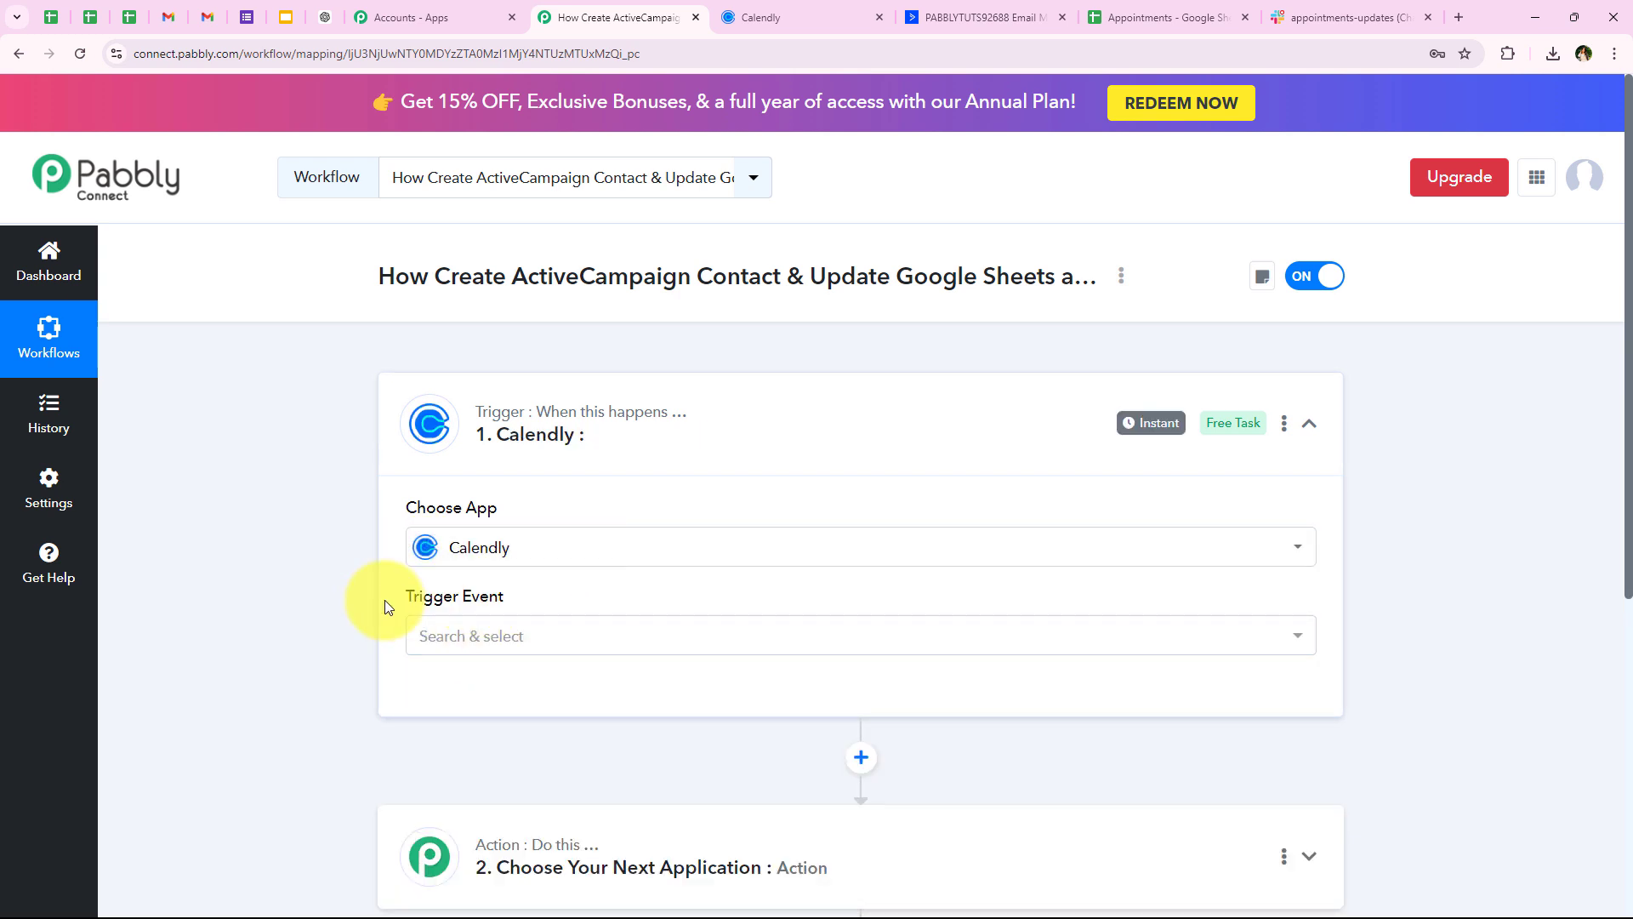
{"action": "scroll", "coordinate": [385, 599], "scroll_direction": "down", "scroll_amount": 3}
{"action": "left_click", "coordinate": [451, 381]}
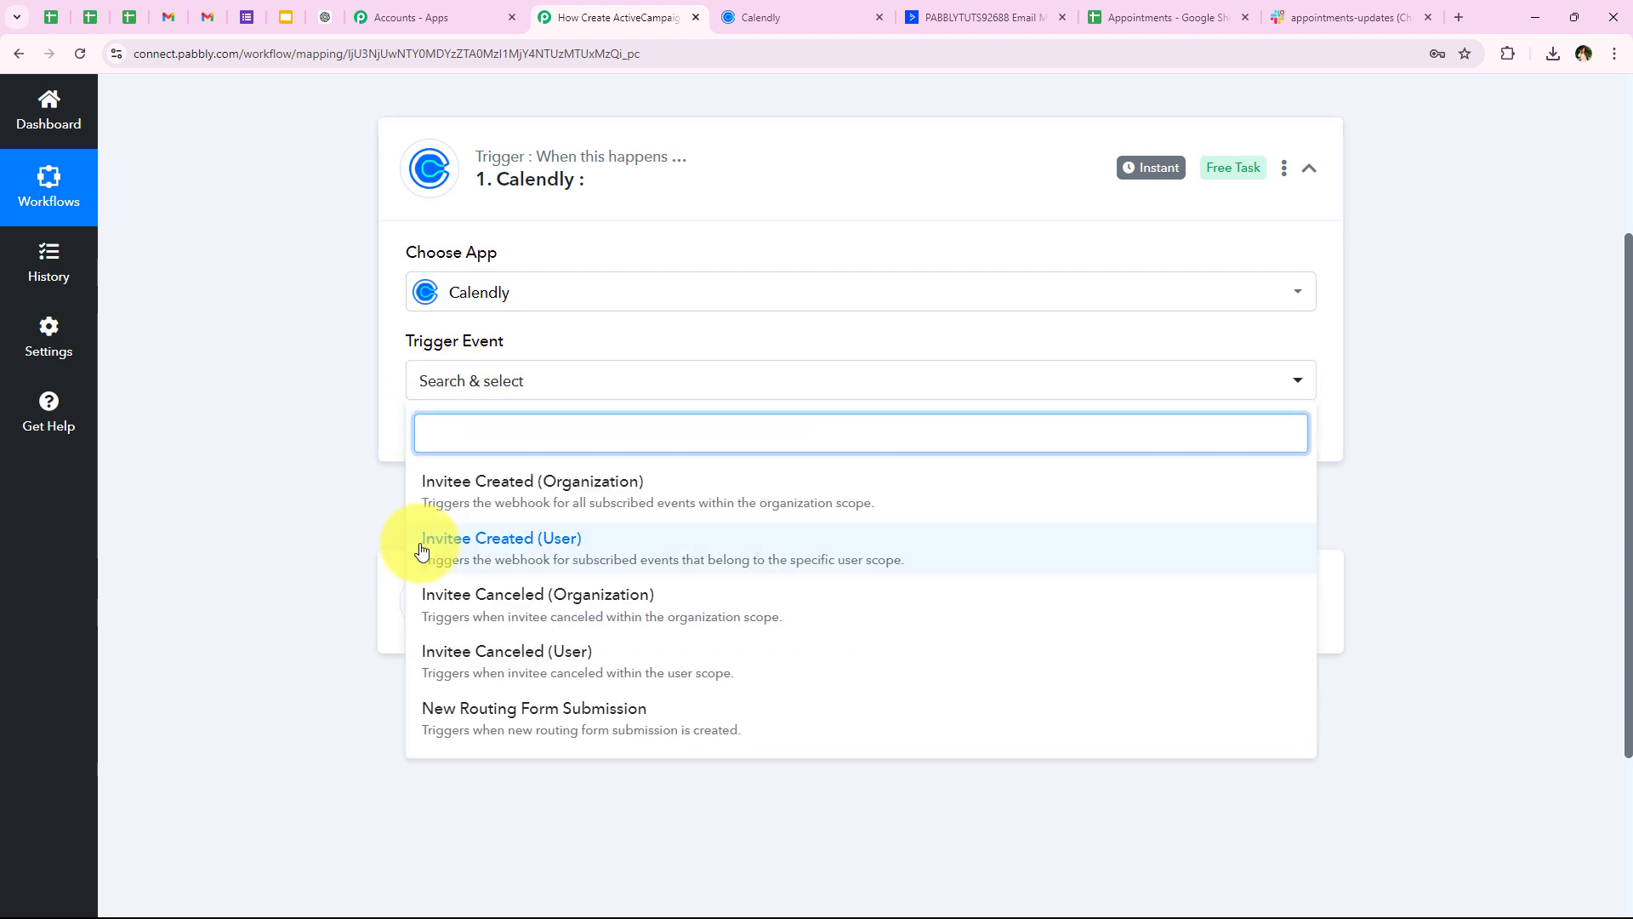
{"action": "left_click", "coordinate": [557, 555]}
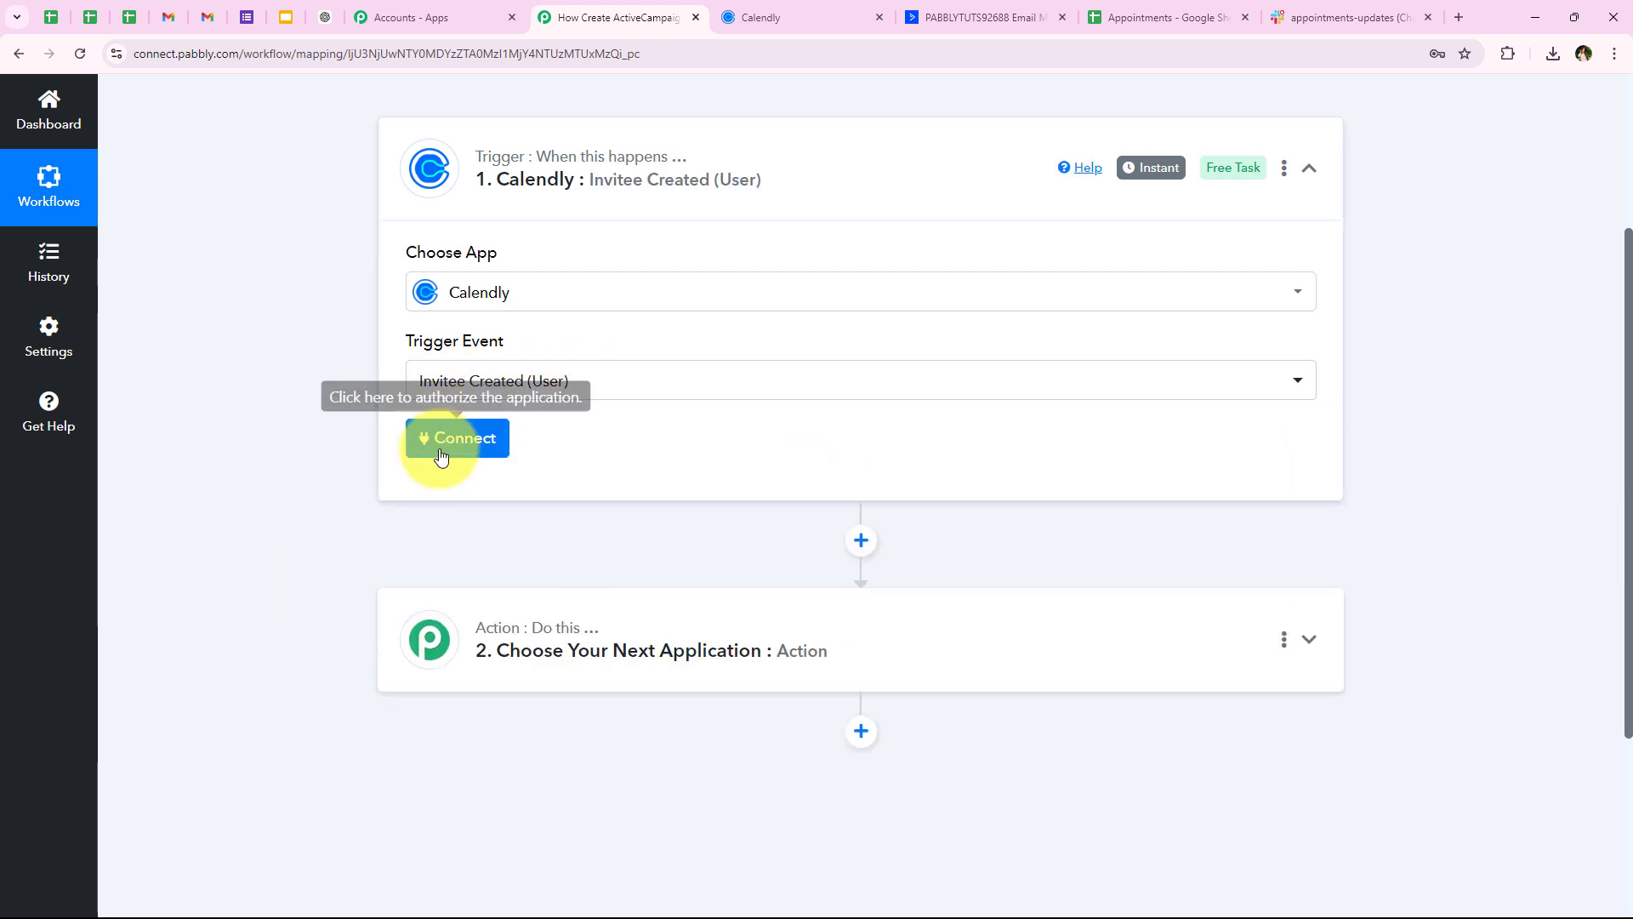
Choose to add a new Calendly connection rather than reuse an existing one
{"action": "left_click", "coordinate": [438, 444]}
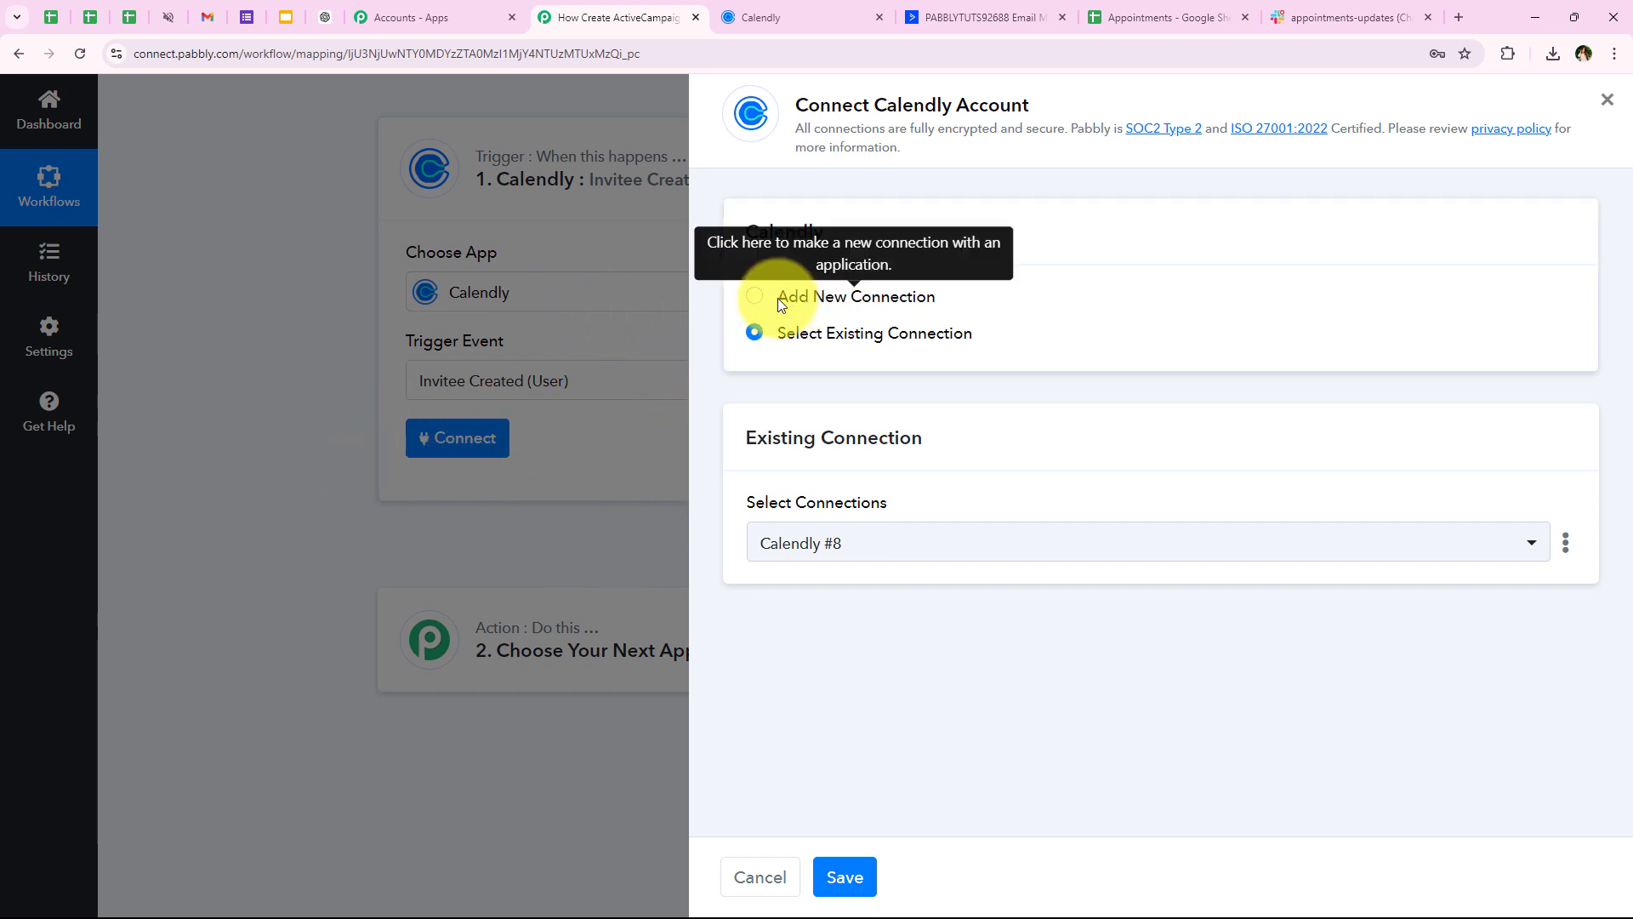
{"action": "left_click_drag", "start_coordinate": [777, 298], "coordinate": [951, 297]}
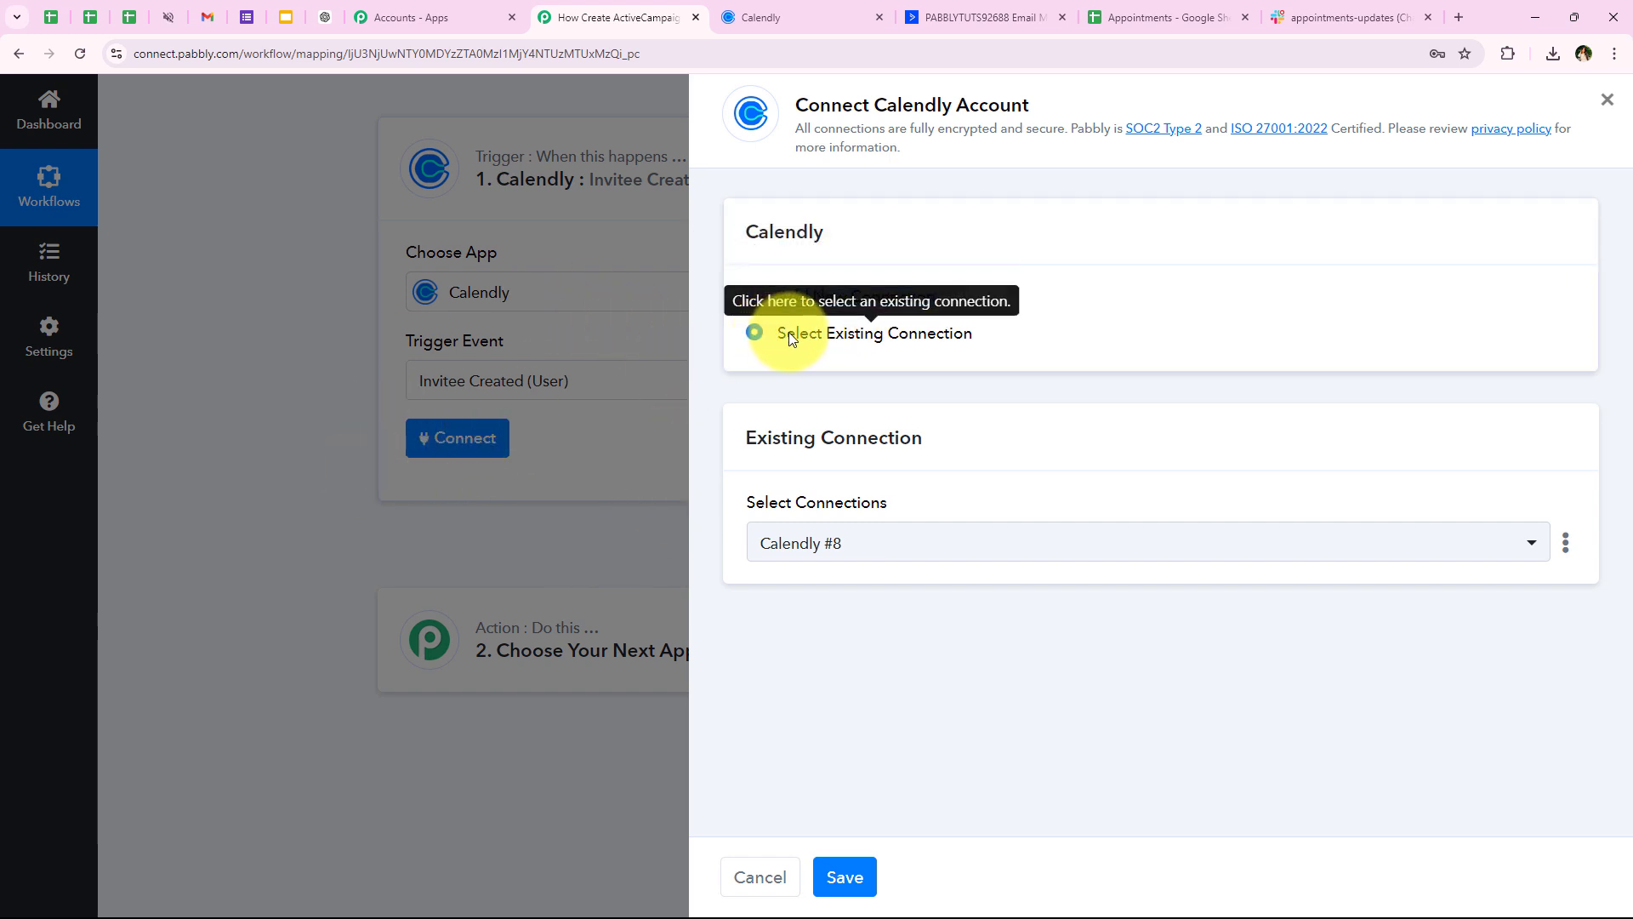
{"action": "left_click_drag", "start_coordinate": [766, 333], "coordinate": [1009, 333]}
{"action": "left_click", "coordinate": [995, 374]}
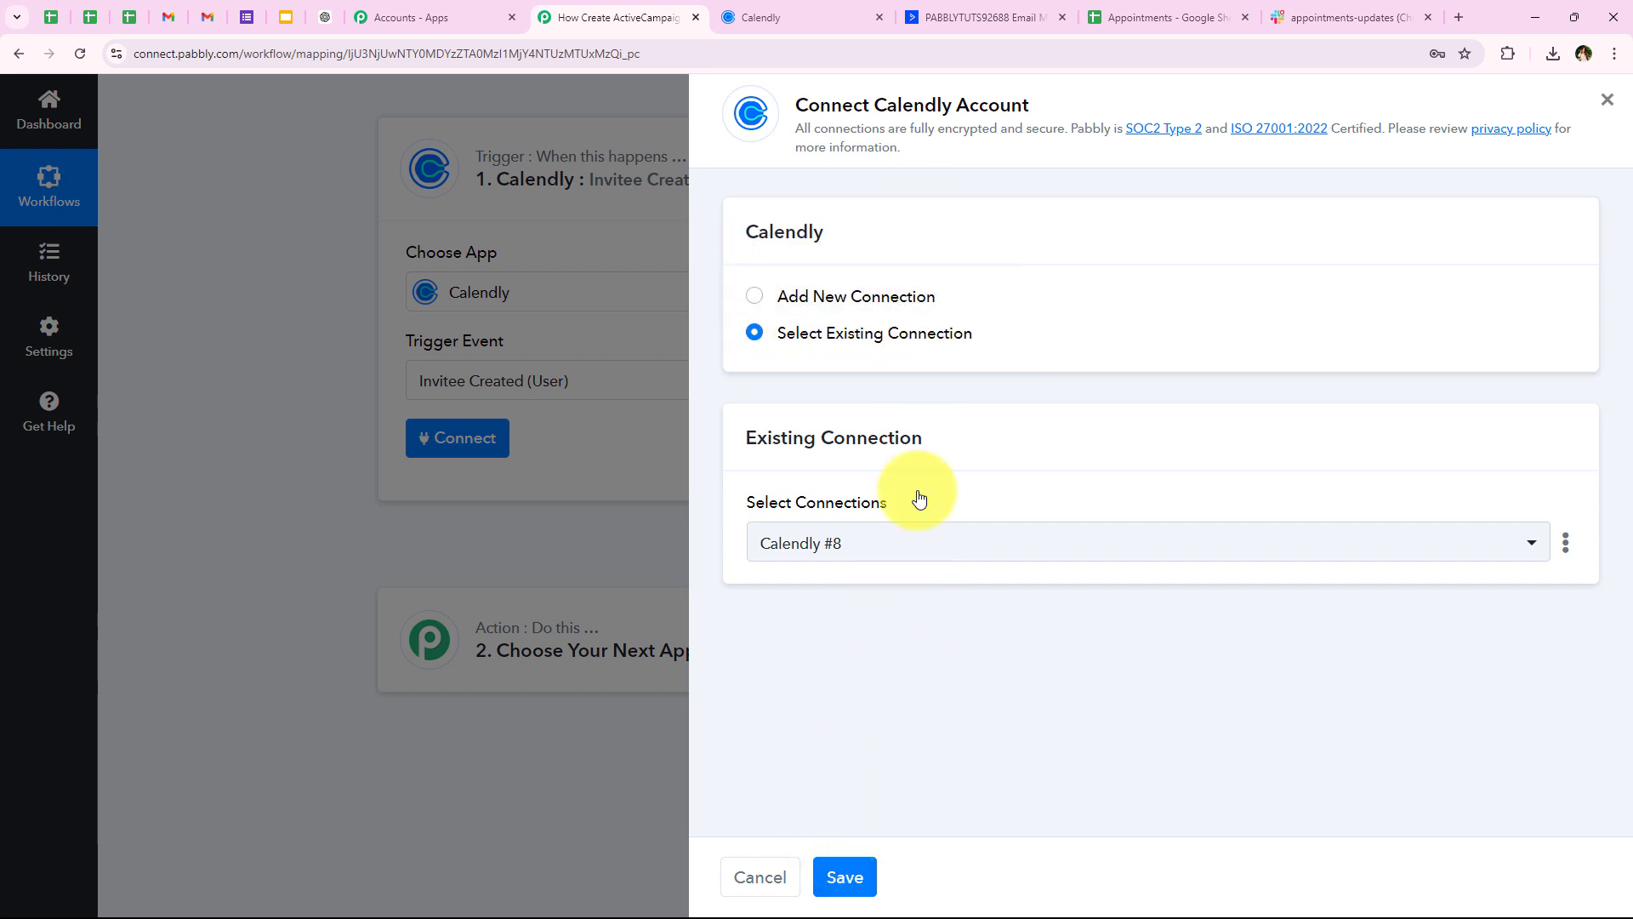
{"action": "left_click", "coordinate": [859, 298]}
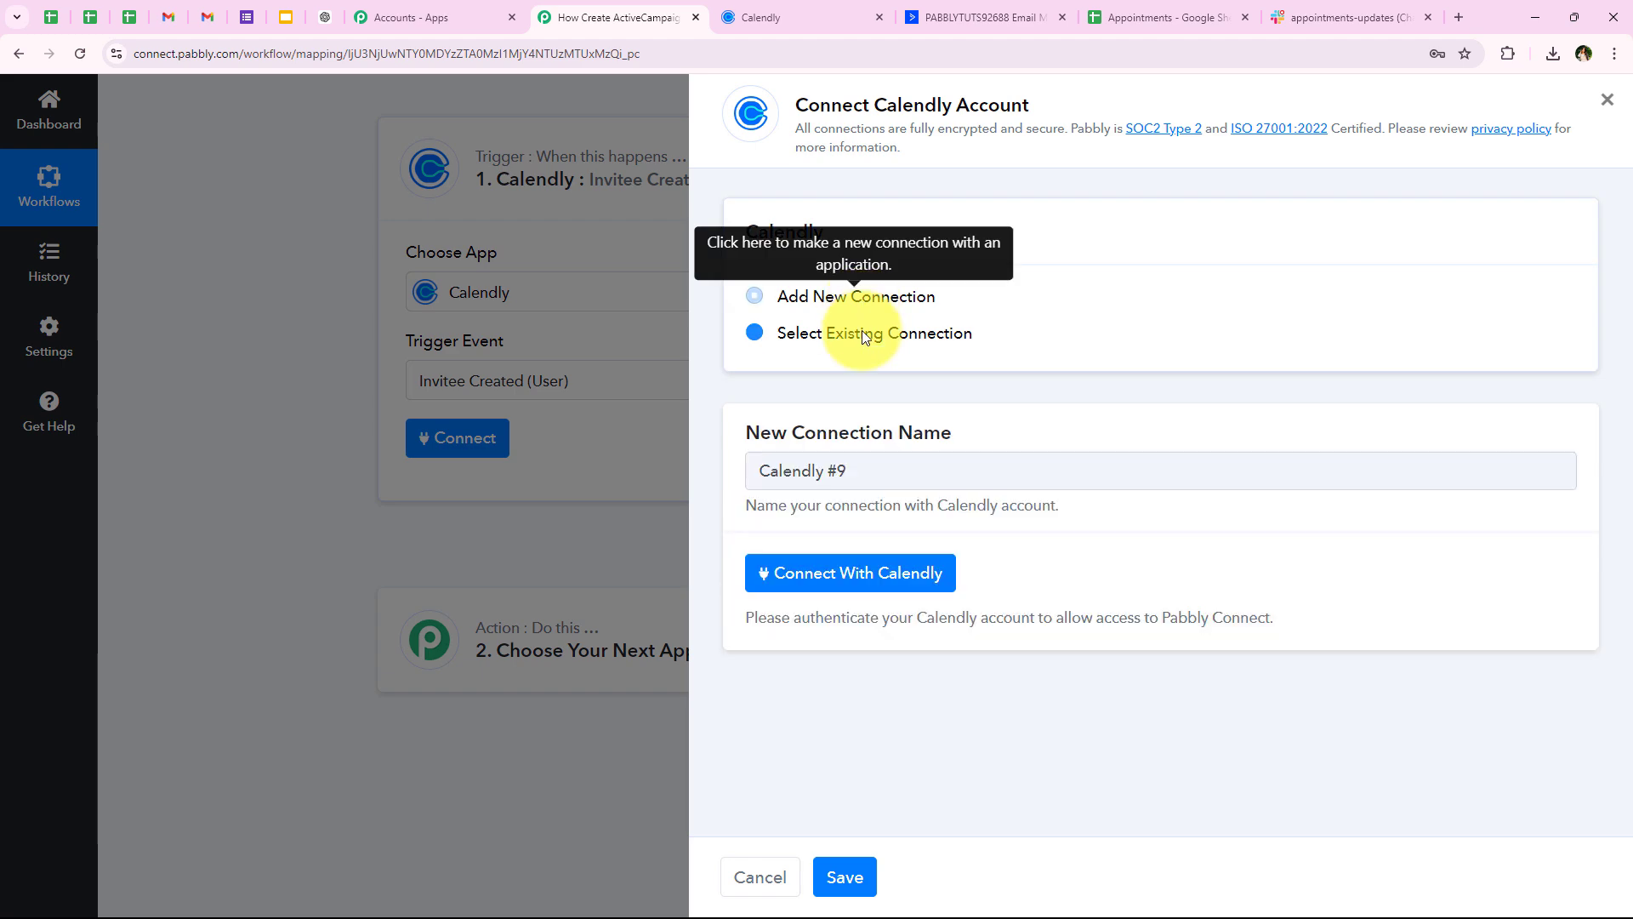
Authorize Pabbly Connect's access to Calendly in the Connect to Calendly popup
{"action": "left_click", "coordinate": [845, 578]}
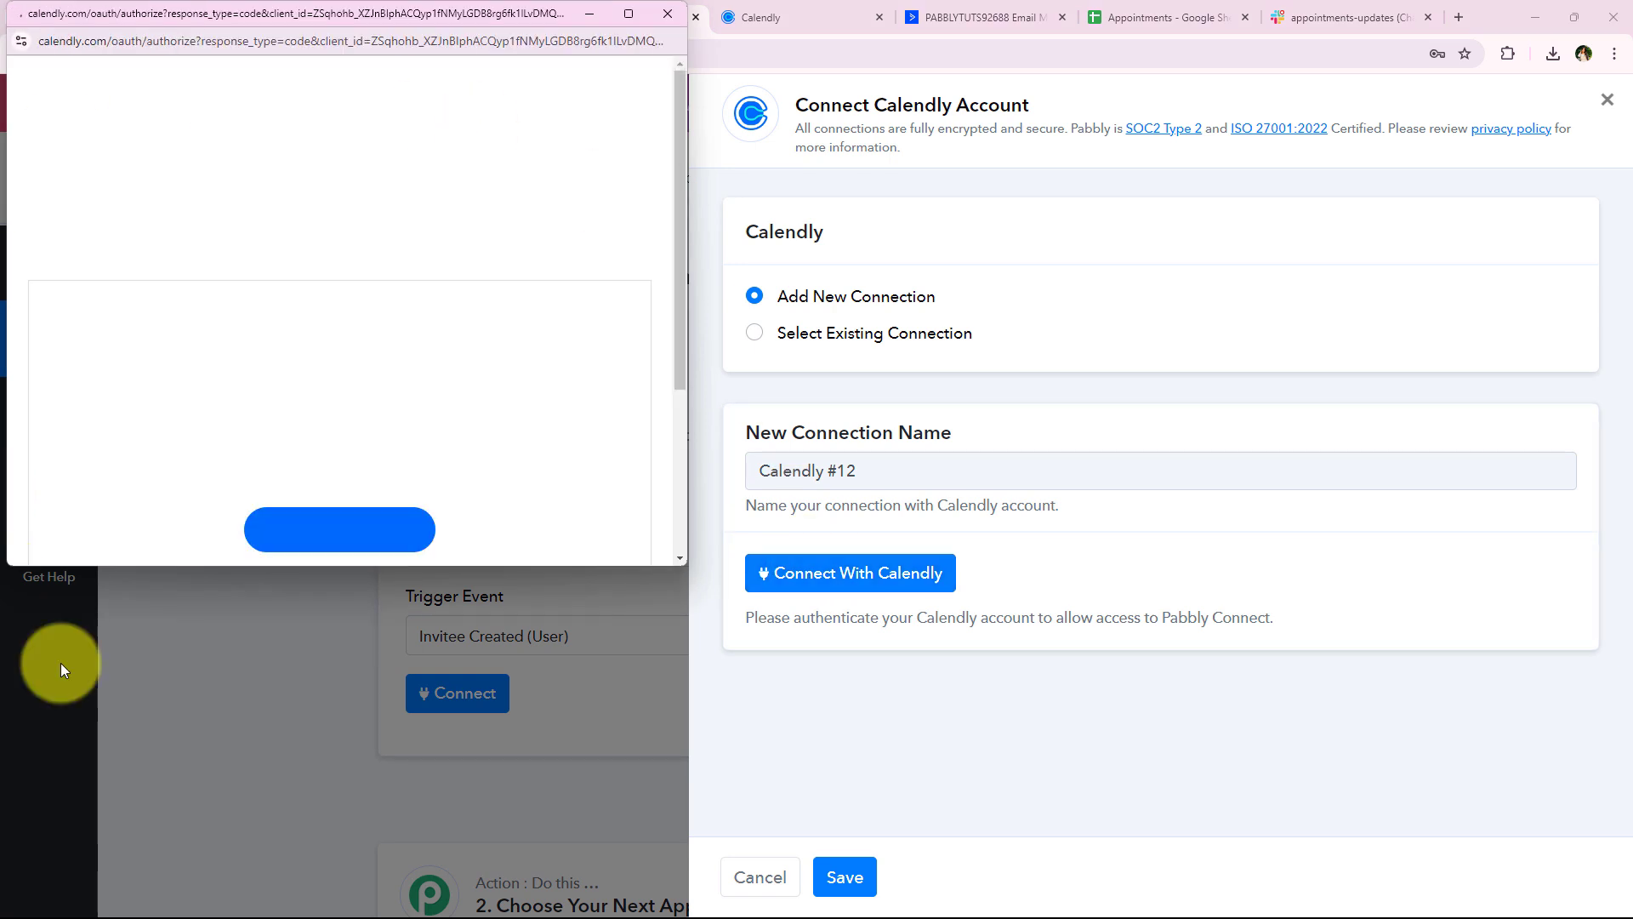
{"action": "left_click_drag", "start_coordinate": [157, 565], "coordinate": [154, 672]}
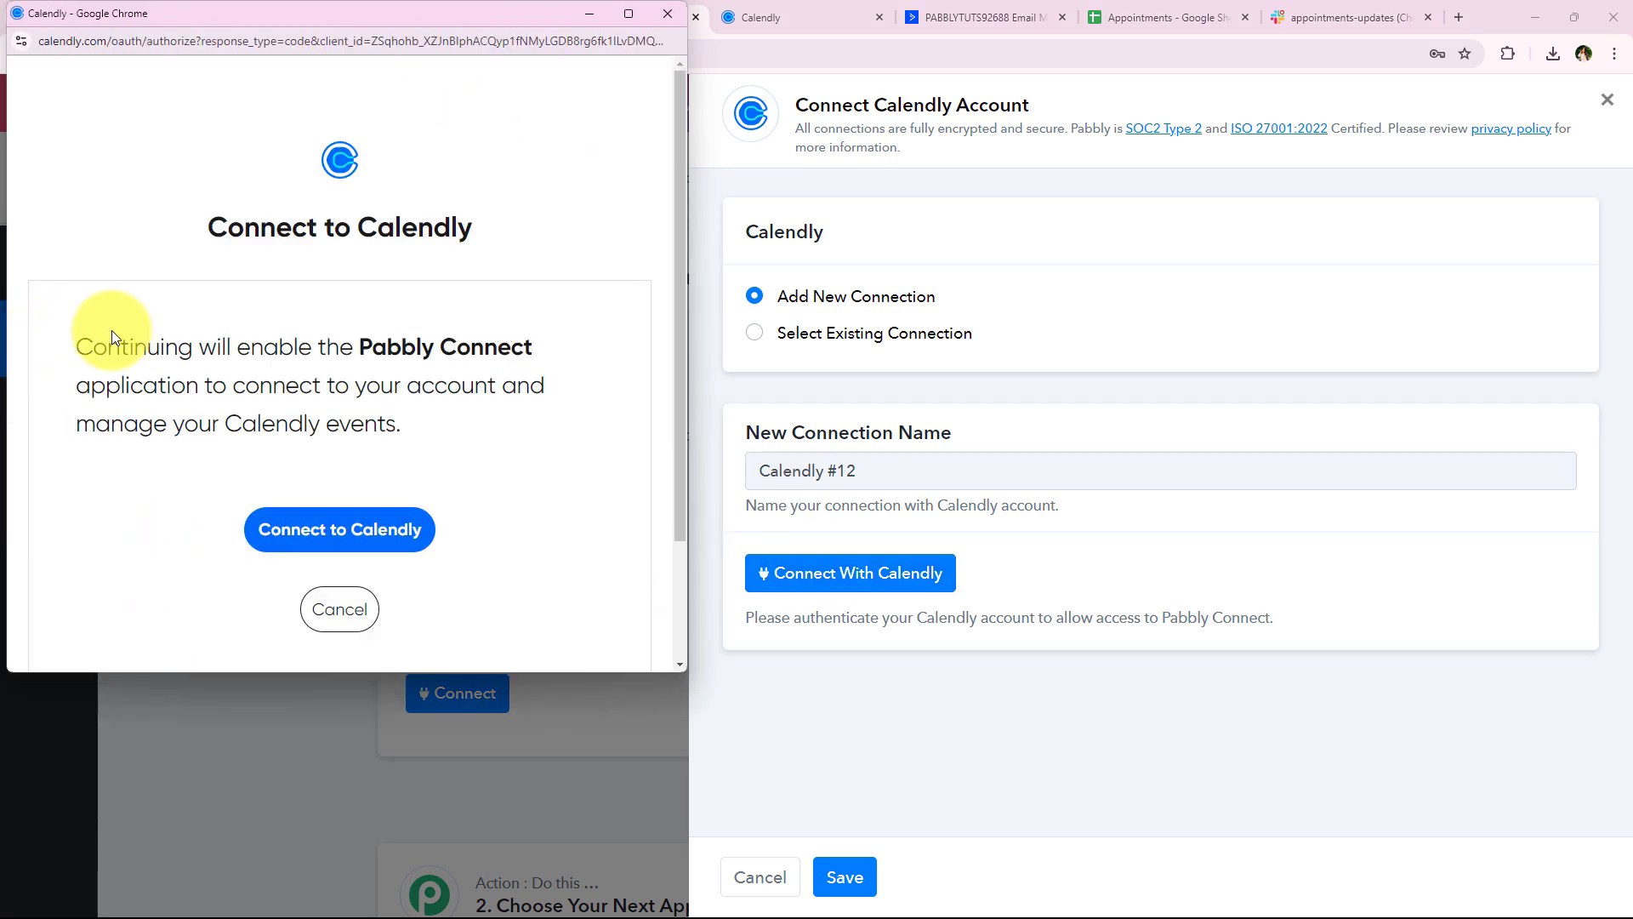
{"action": "left_click_drag", "start_coordinate": [112, 332], "coordinate": [570, 423]}
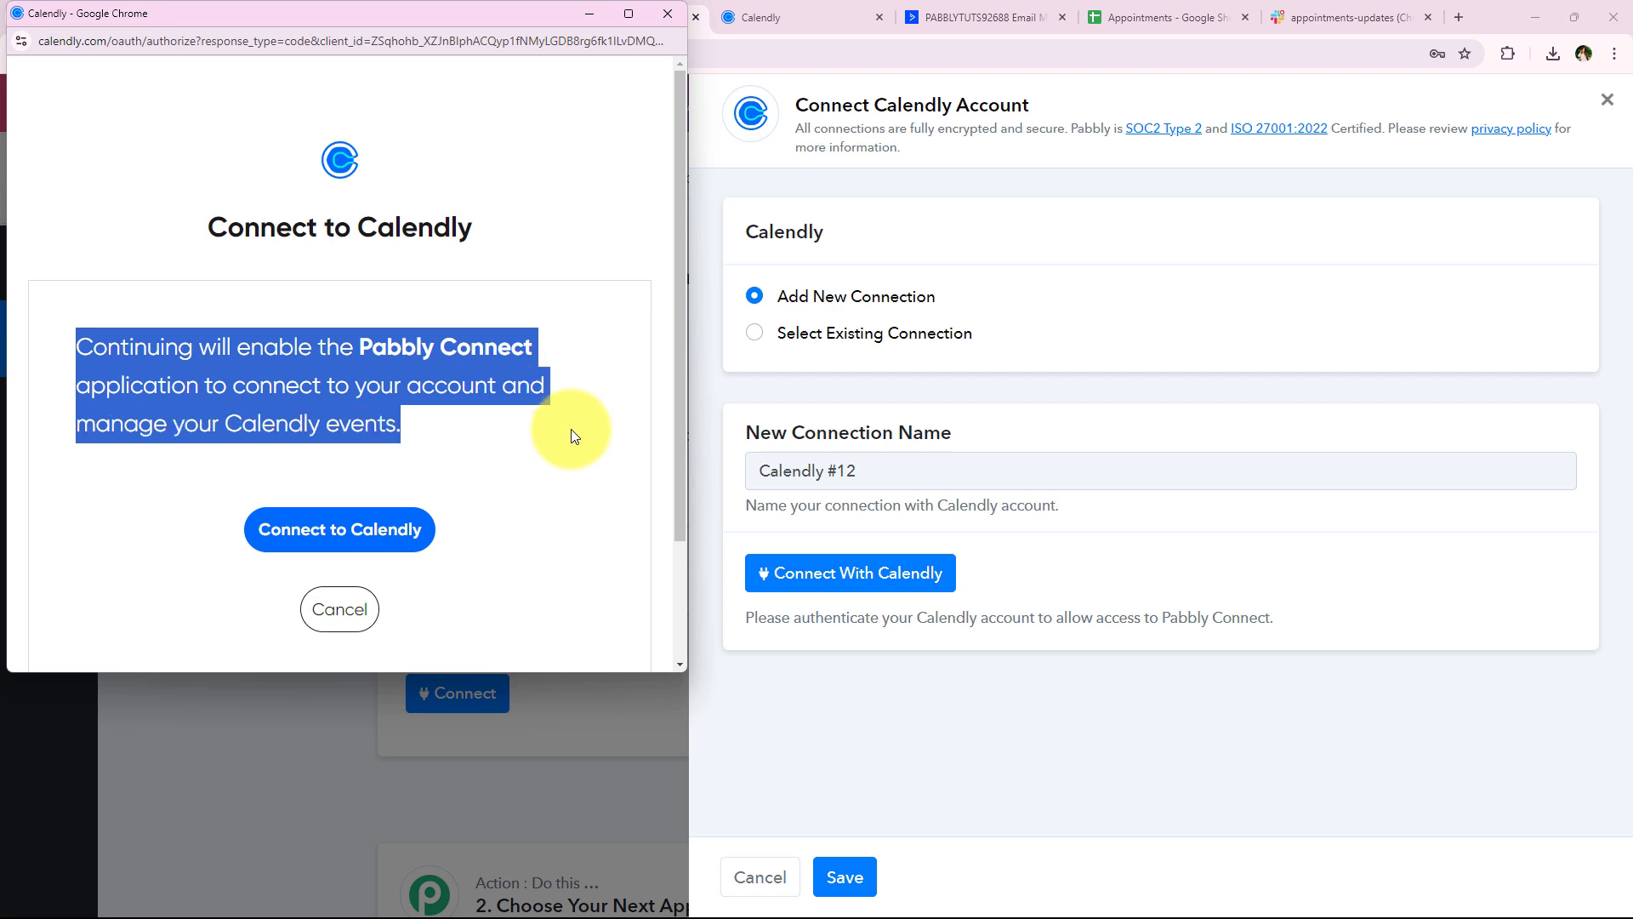
{"action": "left_click", "coordinate": [478, 472]}
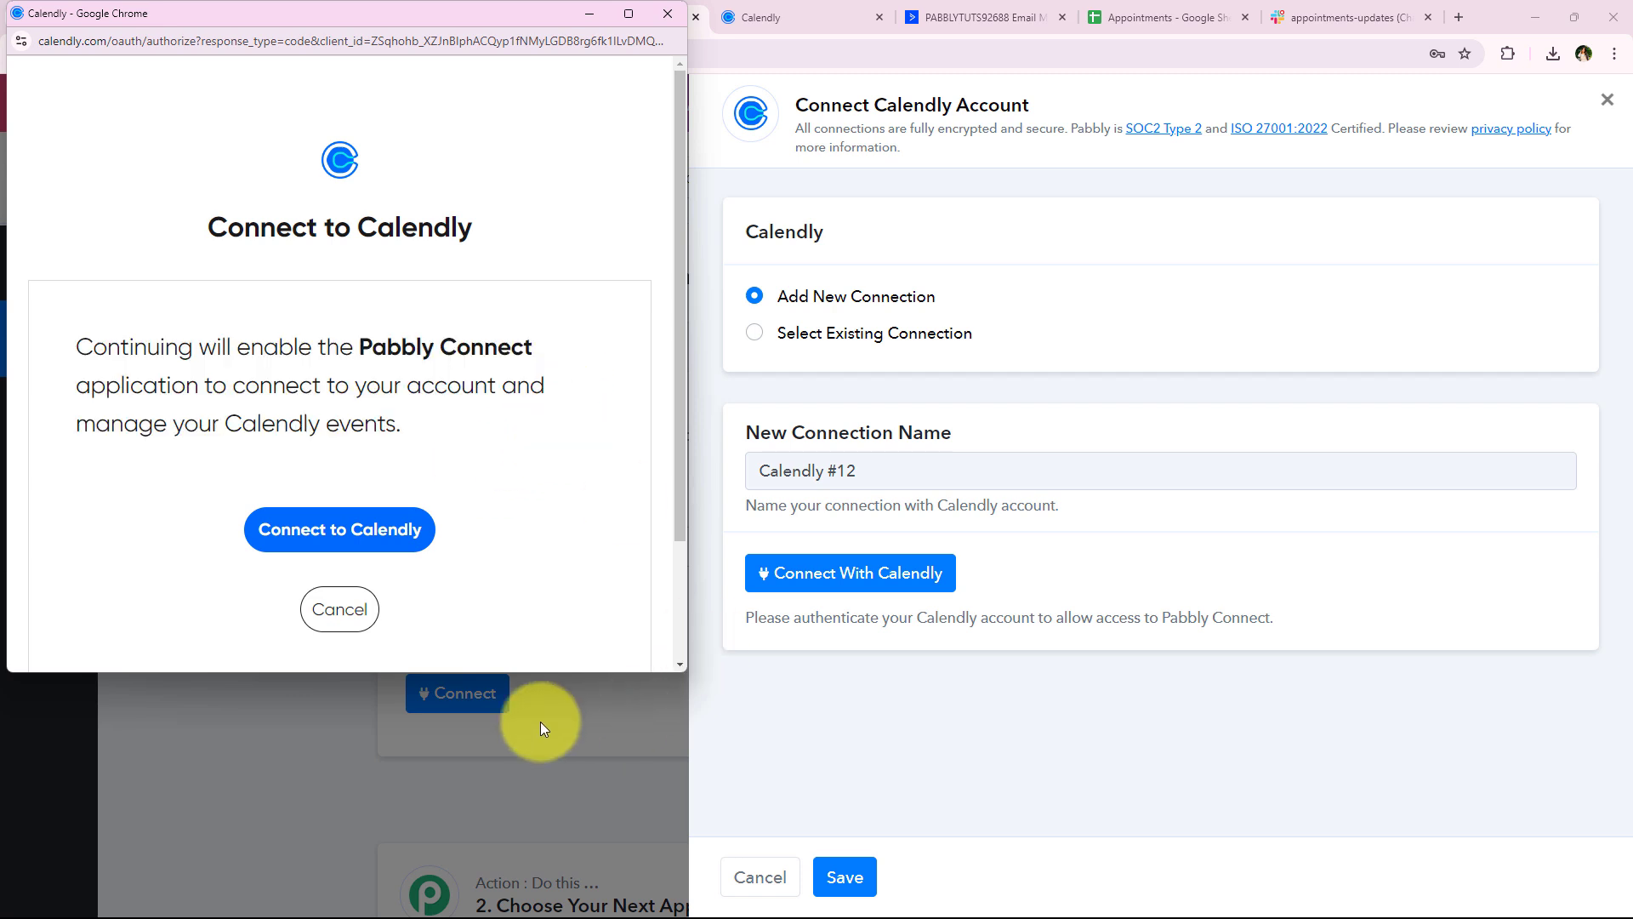
{"action": "left_click", "coordinate": [332, 547]}
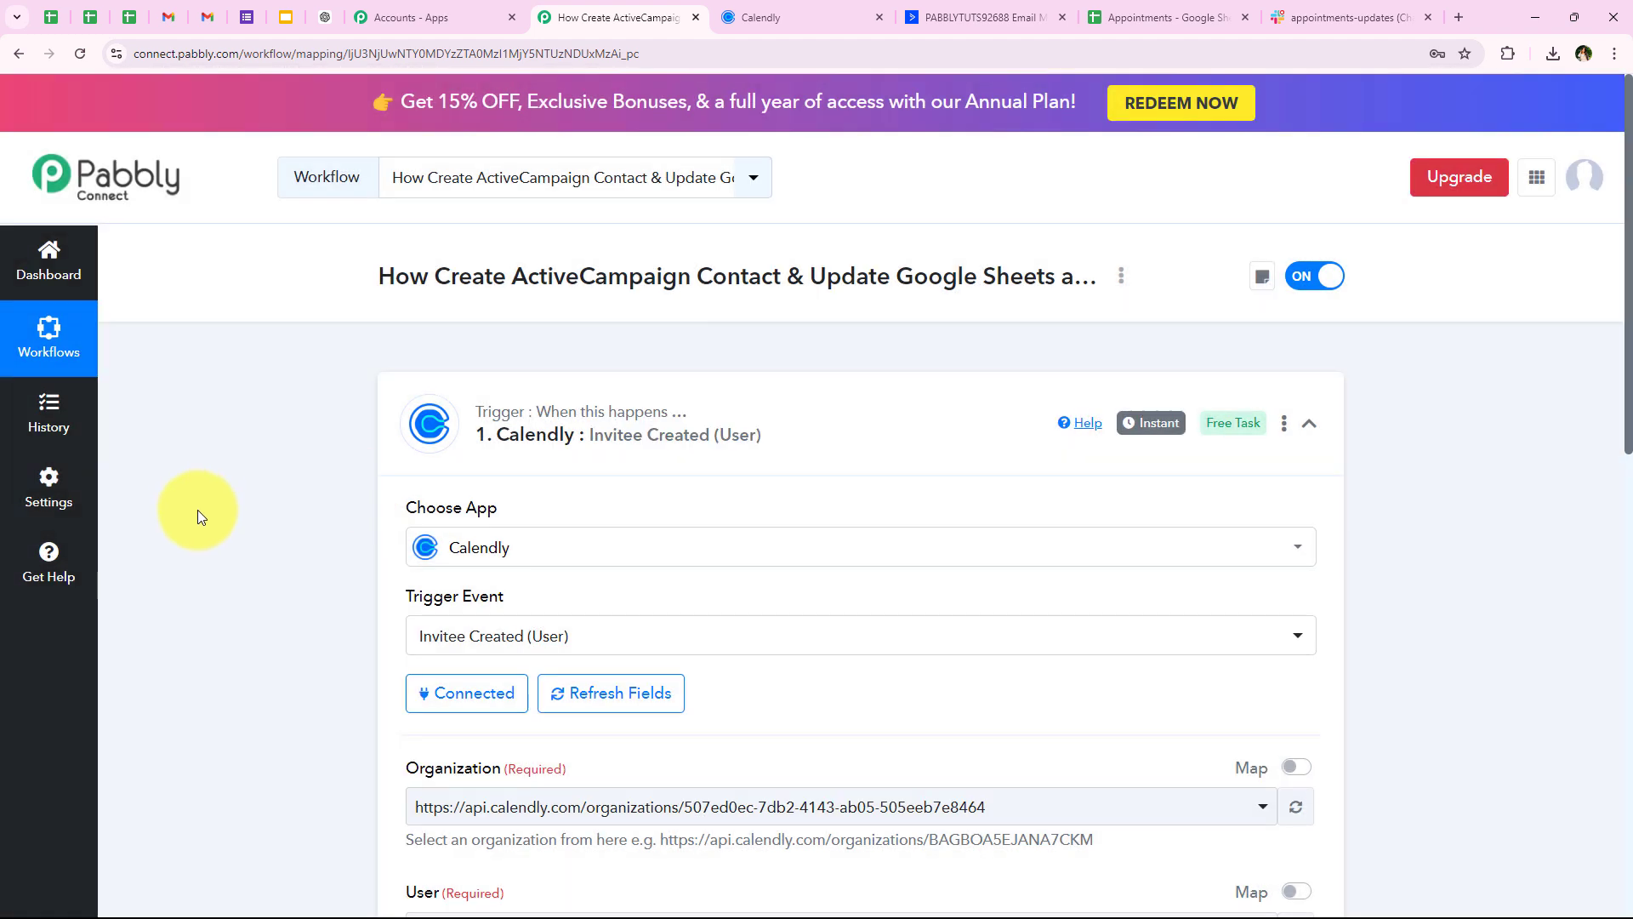
Select Pab team as the Calendly trigger's User
{"action": "scroll", "coordinate": [201, 520], "scroll_direction": "down", "scroll_amount": 2}
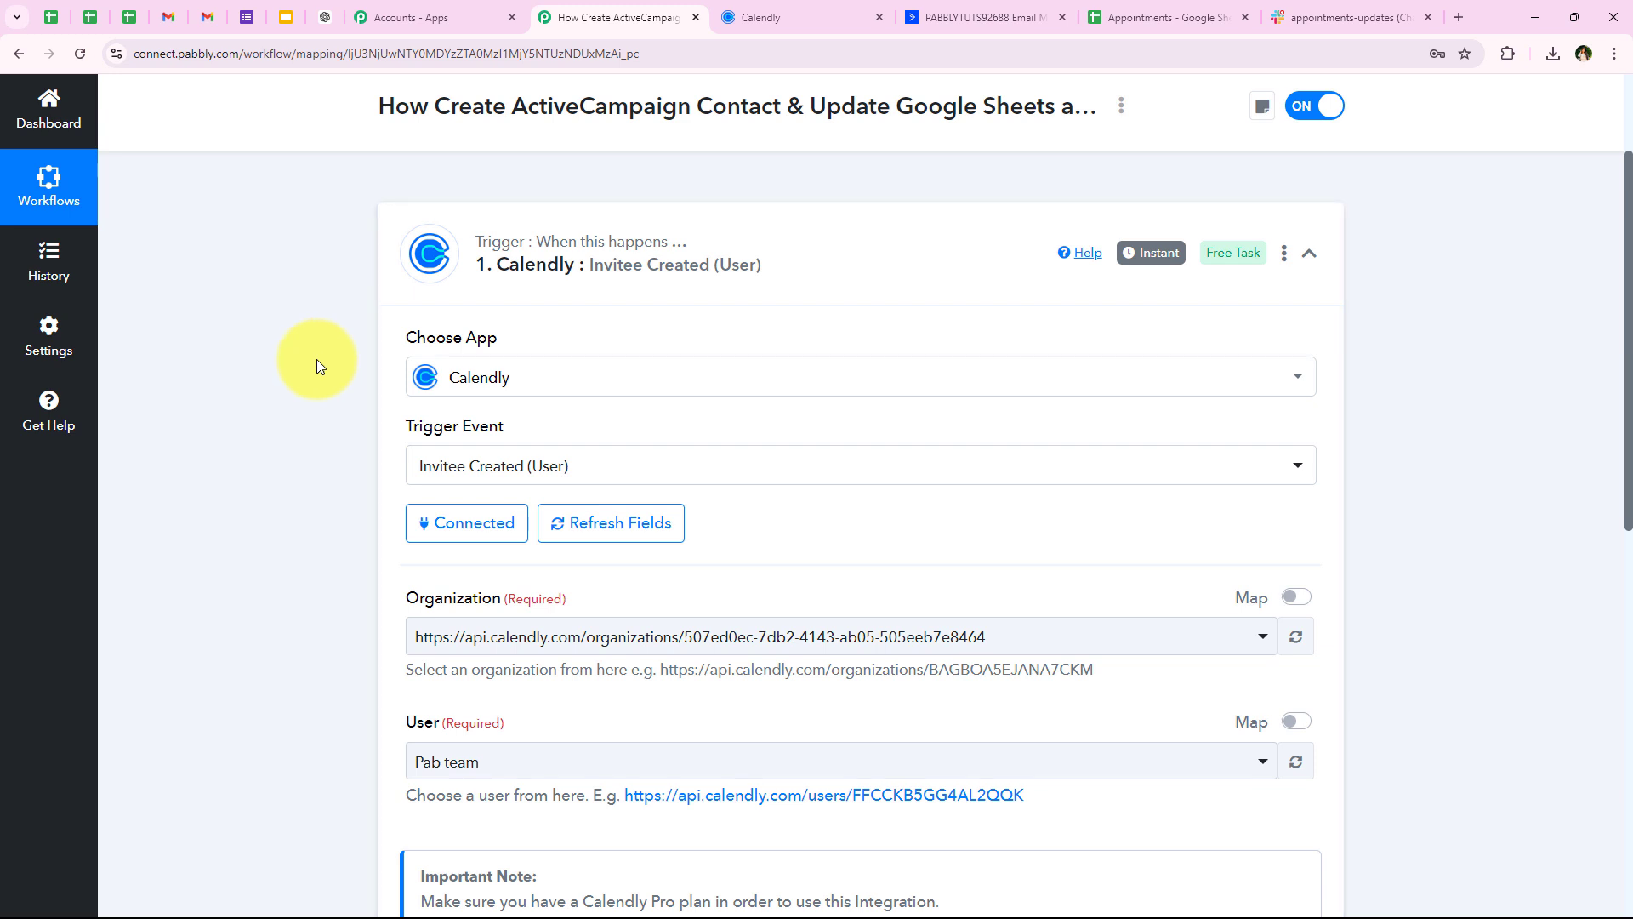
{"action": "scroll", "coordinate": [289, 502], "scroll_direction": "down", "scroll_amount": 3}
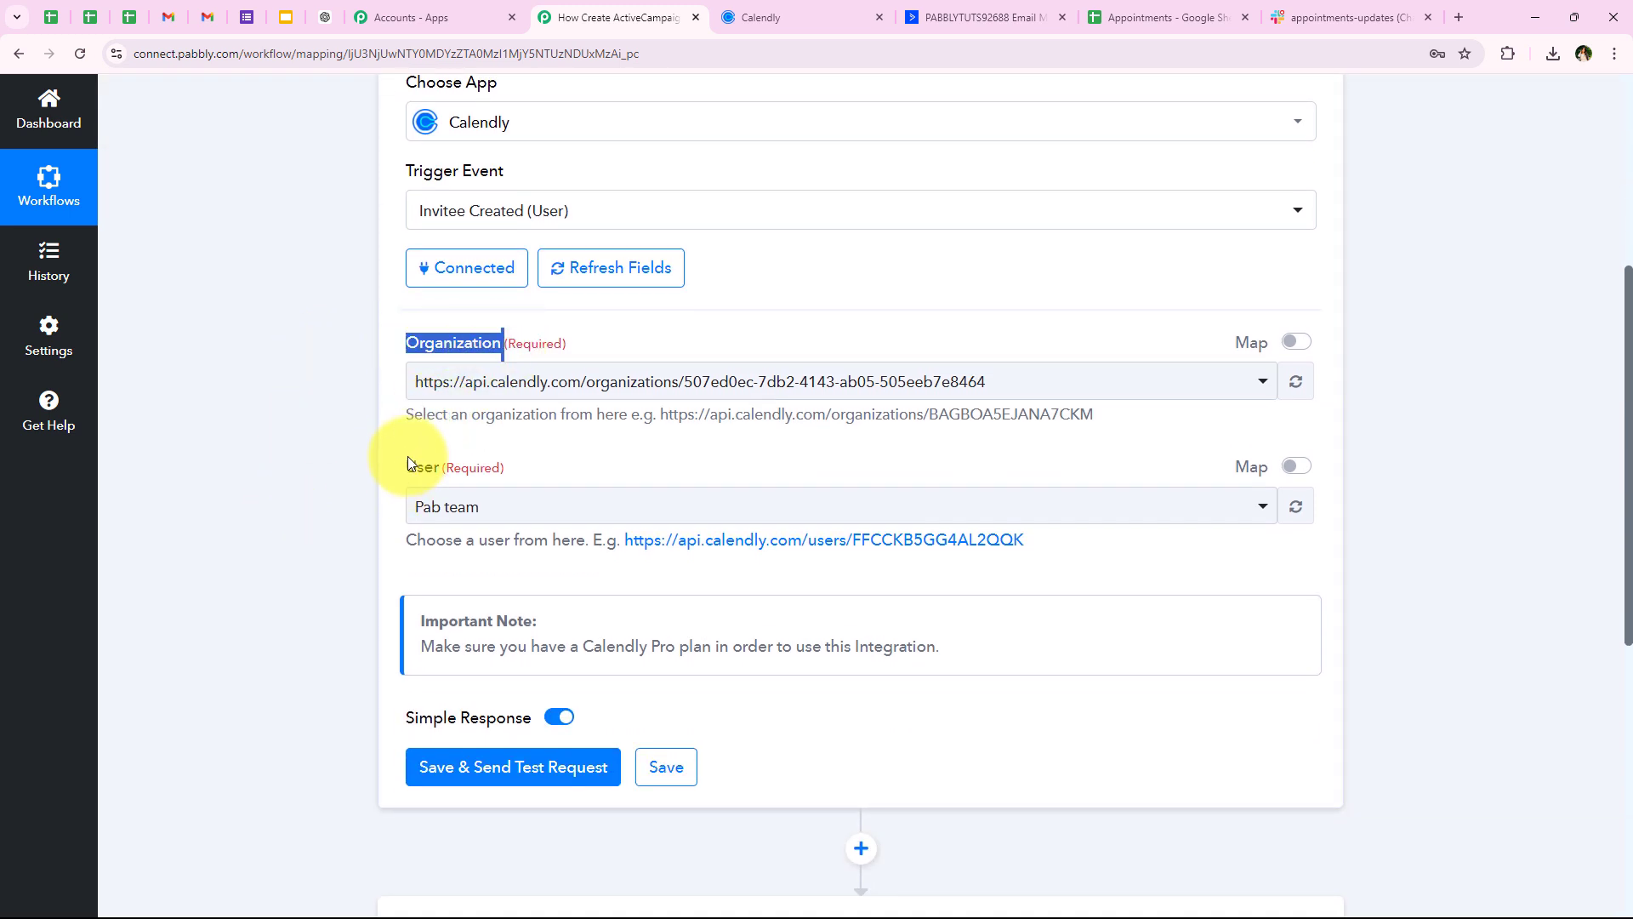
{"action": "left_click_drag", "start_coordinate": [407, 458], "coordinate": [460, 450]}
{"action": "left_click", "coordinate": [502, 383]}
{"action": "left_click", "coordinate": [442, 509]}
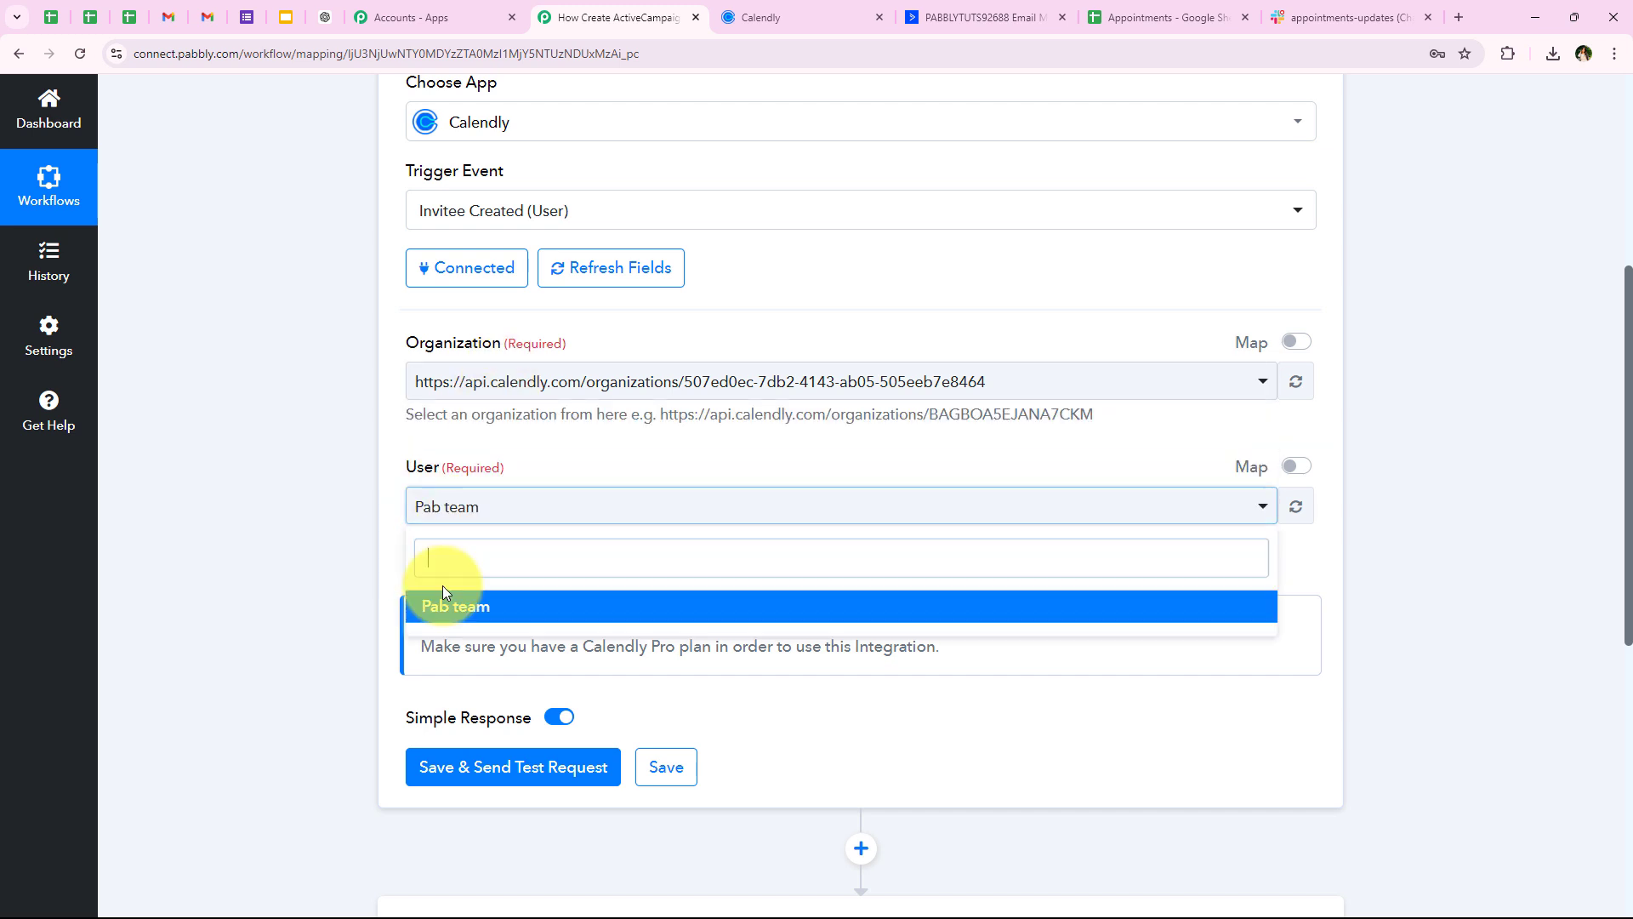
{"action": "left_click", "coordinate": [442, 599]}
Save the trigger and send a test request, leaving it waiting for the webhook response
{"action": "scroll", "coordinate": [344, 723], "scroll_direction": "down", "scroll_amount": 1}
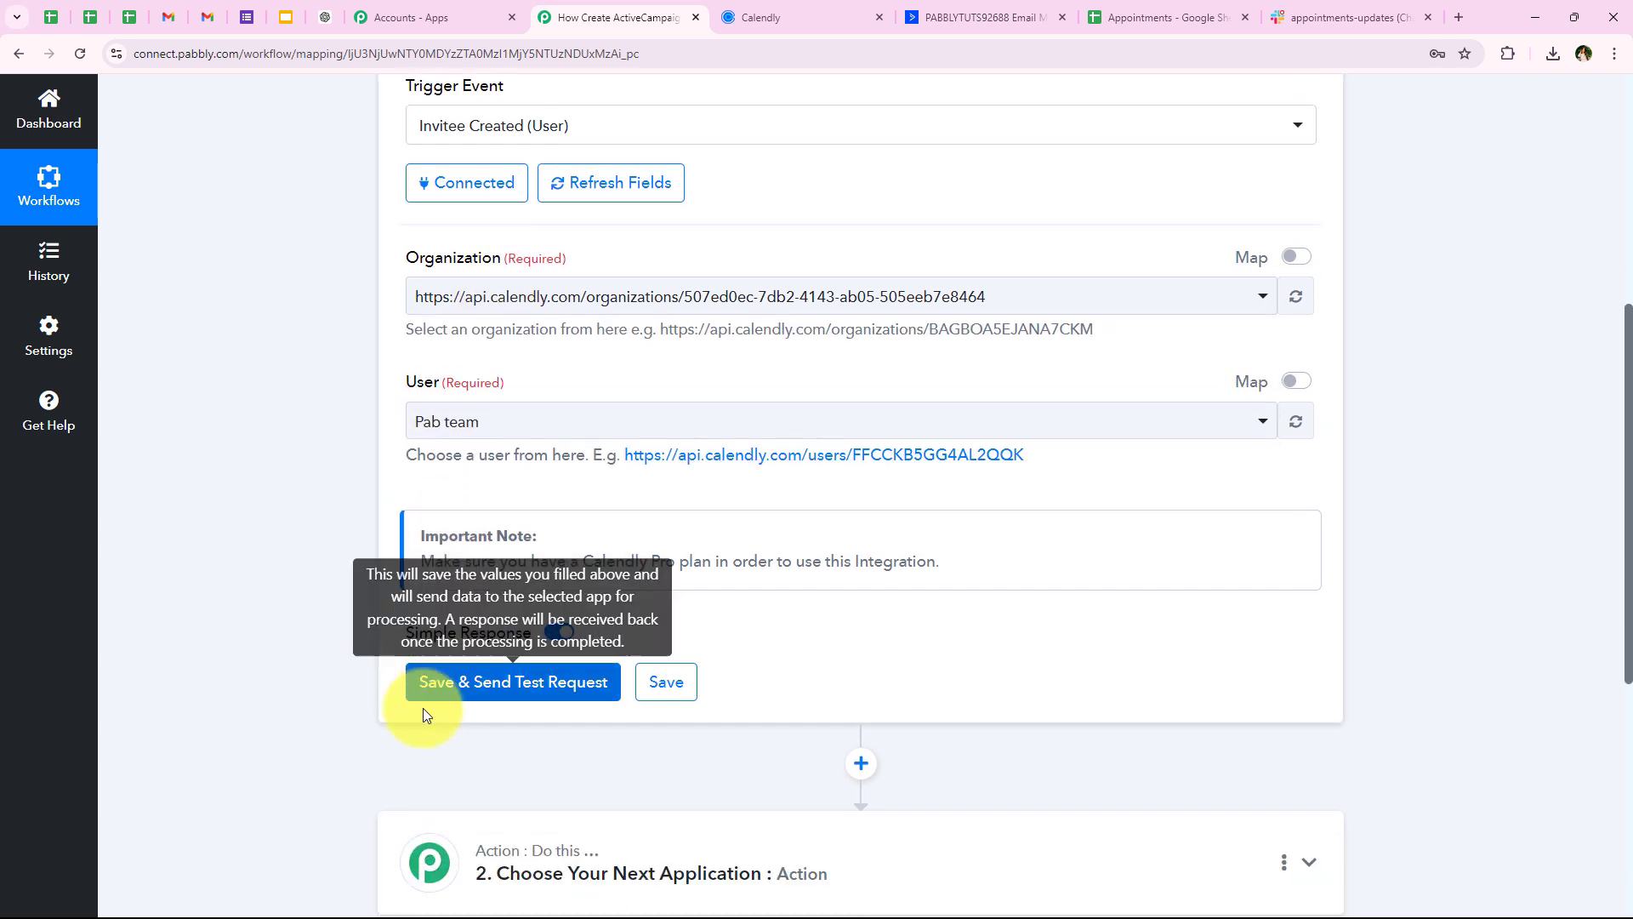
{"action": "left_click", "coordinate": [423, 693]}
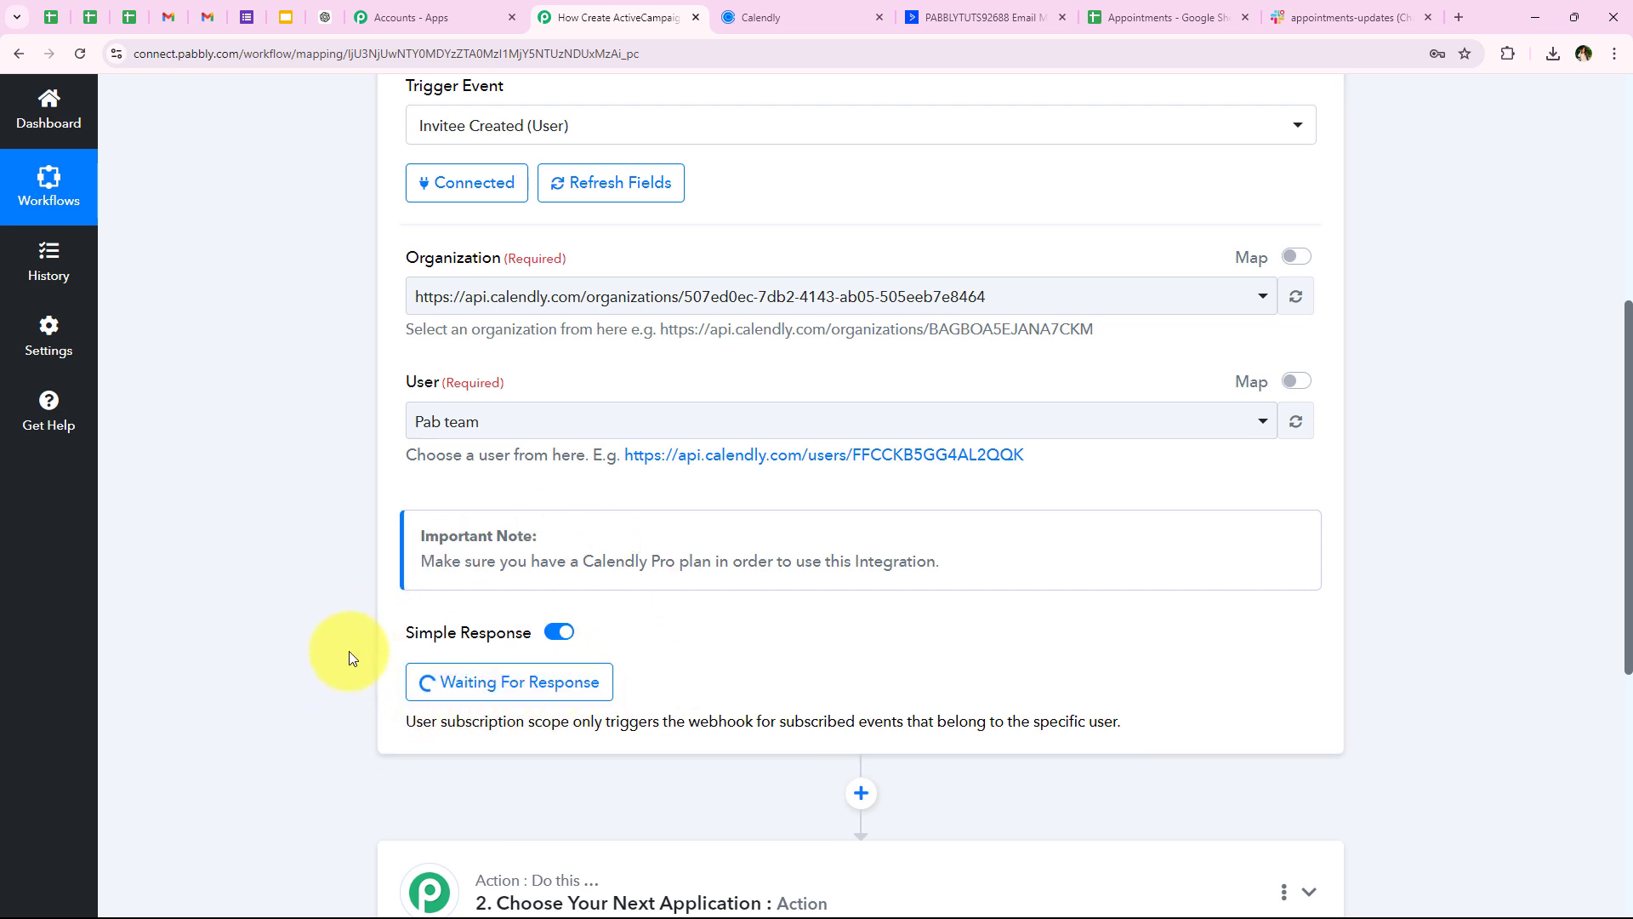
{"action": "scroll", "coordinate": [344, 550], "scroll_direction": "up", "scroll_amount": 1}
{"action": "scroll", "coordinate": [343, 550], "scroll_direction": "up", "scroll_amount": 5}
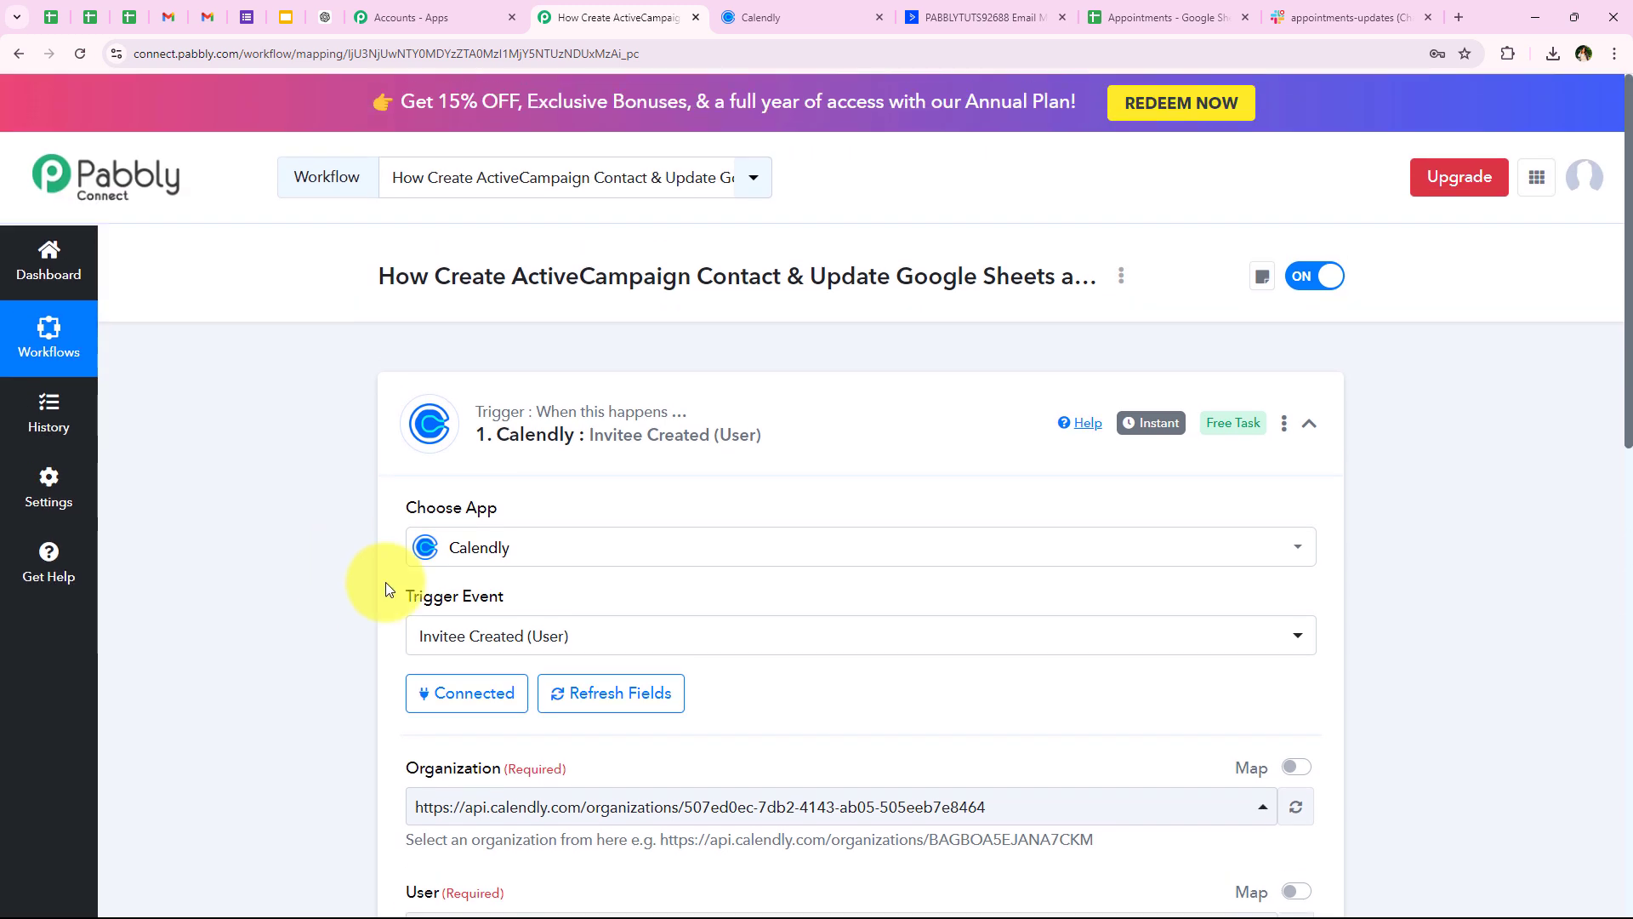
{"action": "scroll", "coordinate": [205, 693], "scroll_direction": "down", "scroll_amount": 5}
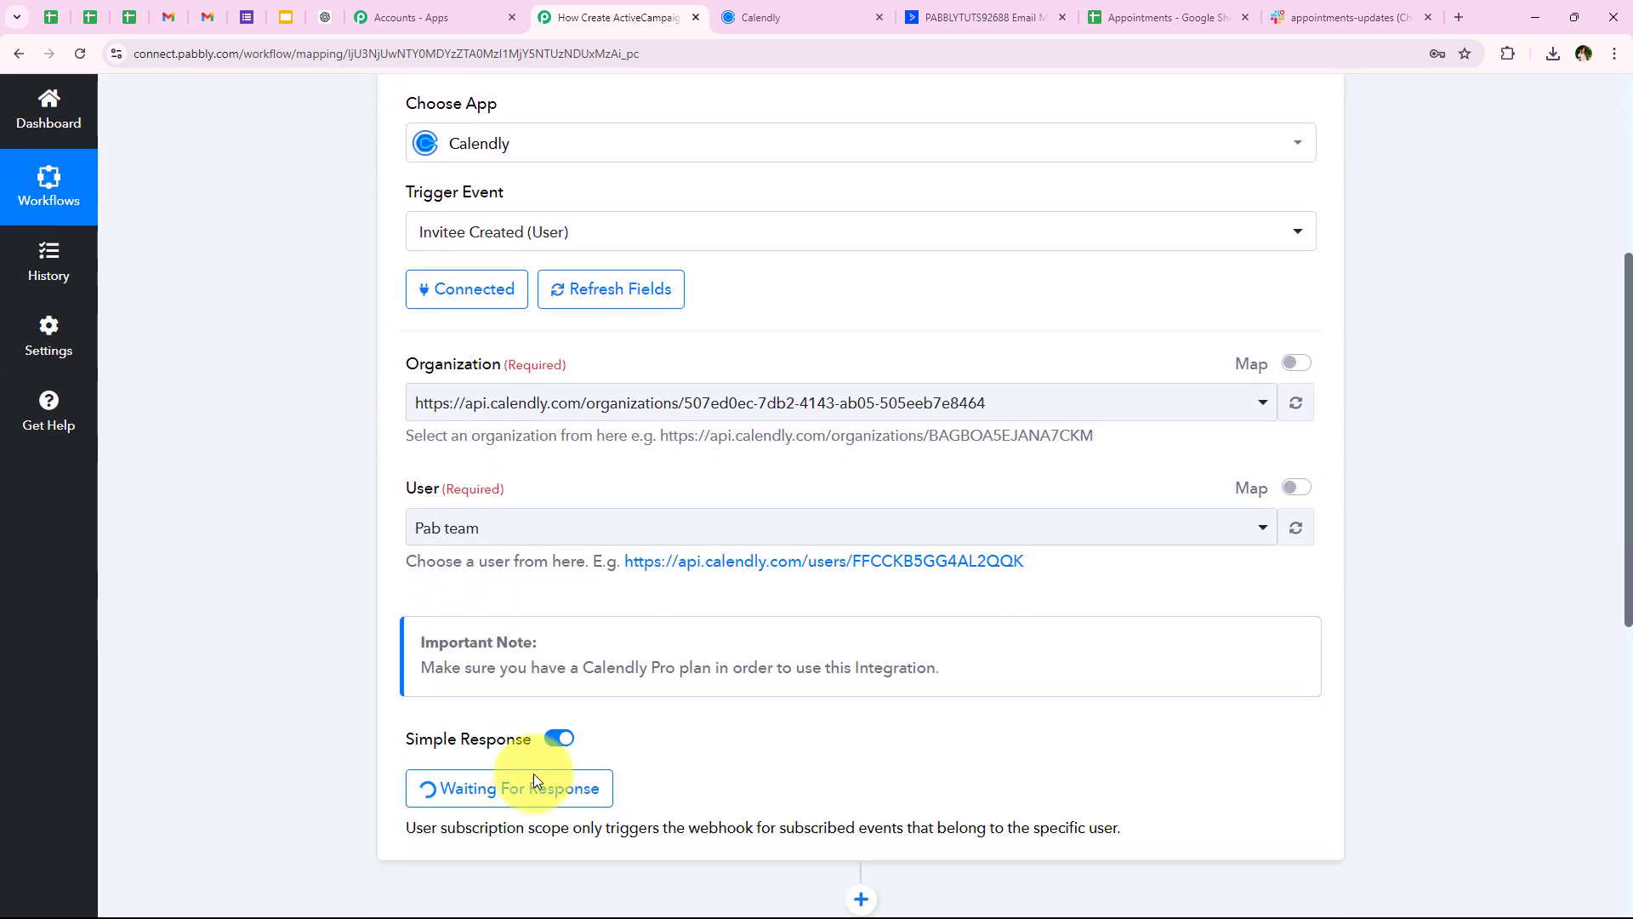
Open the Lakeview Properties booking page in Calendly and book Monday, August 26 at 12:00pm
{"action": "scroll", "coordinate": [263, 741], "scroll_direction": "down", "scroll_amount": 2}
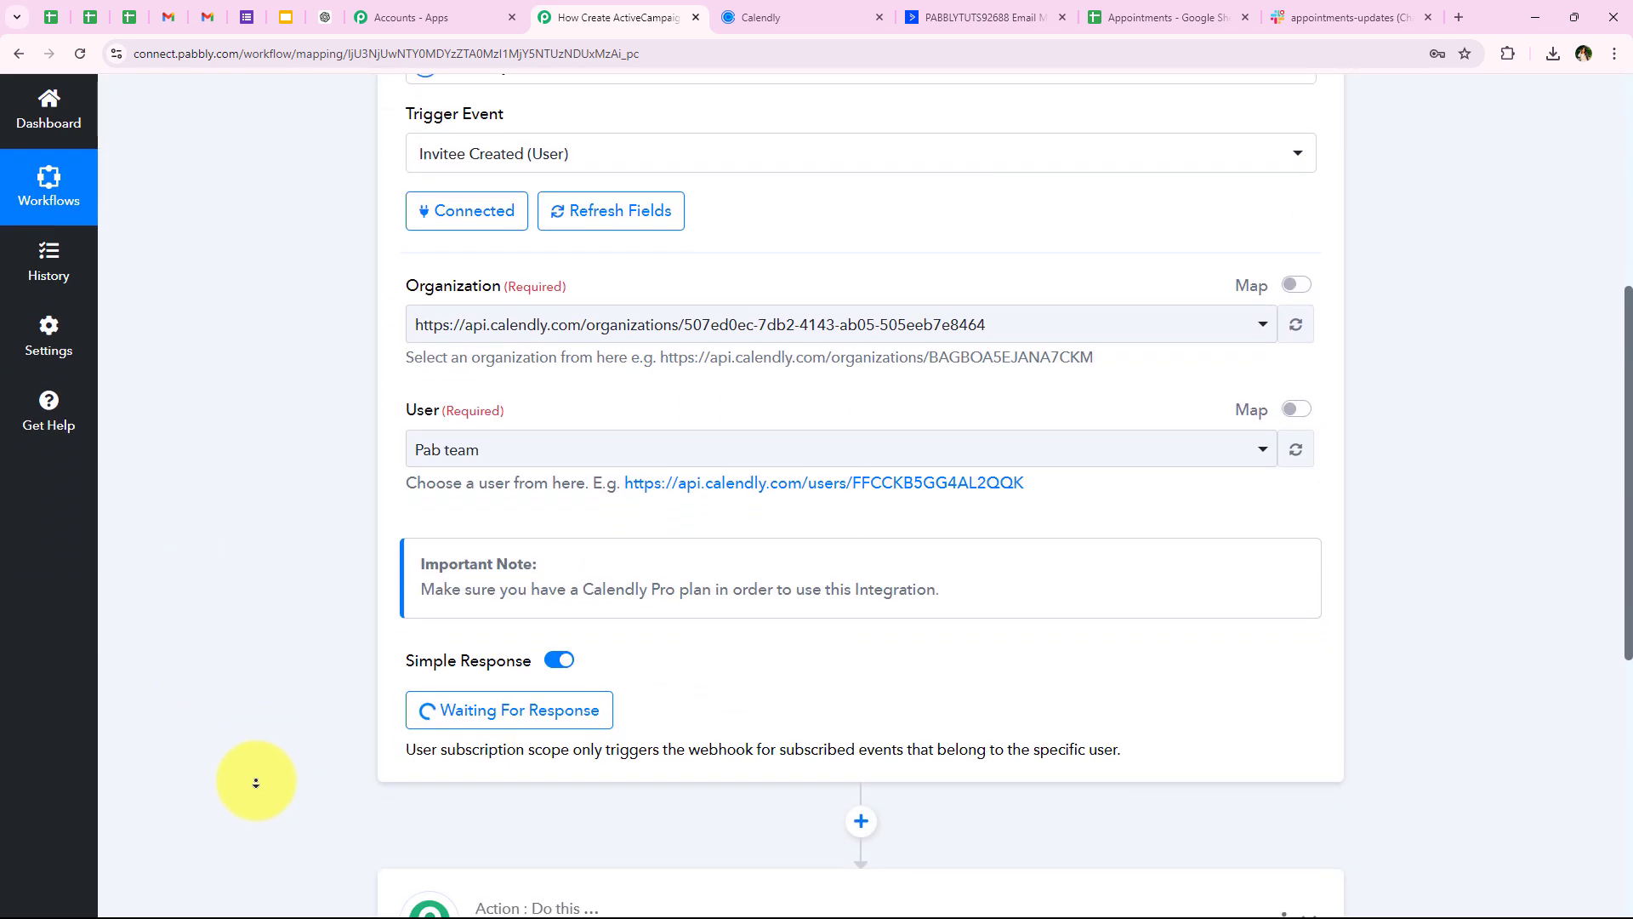
{"action": "left_click", "coordinate": [717, 10]}
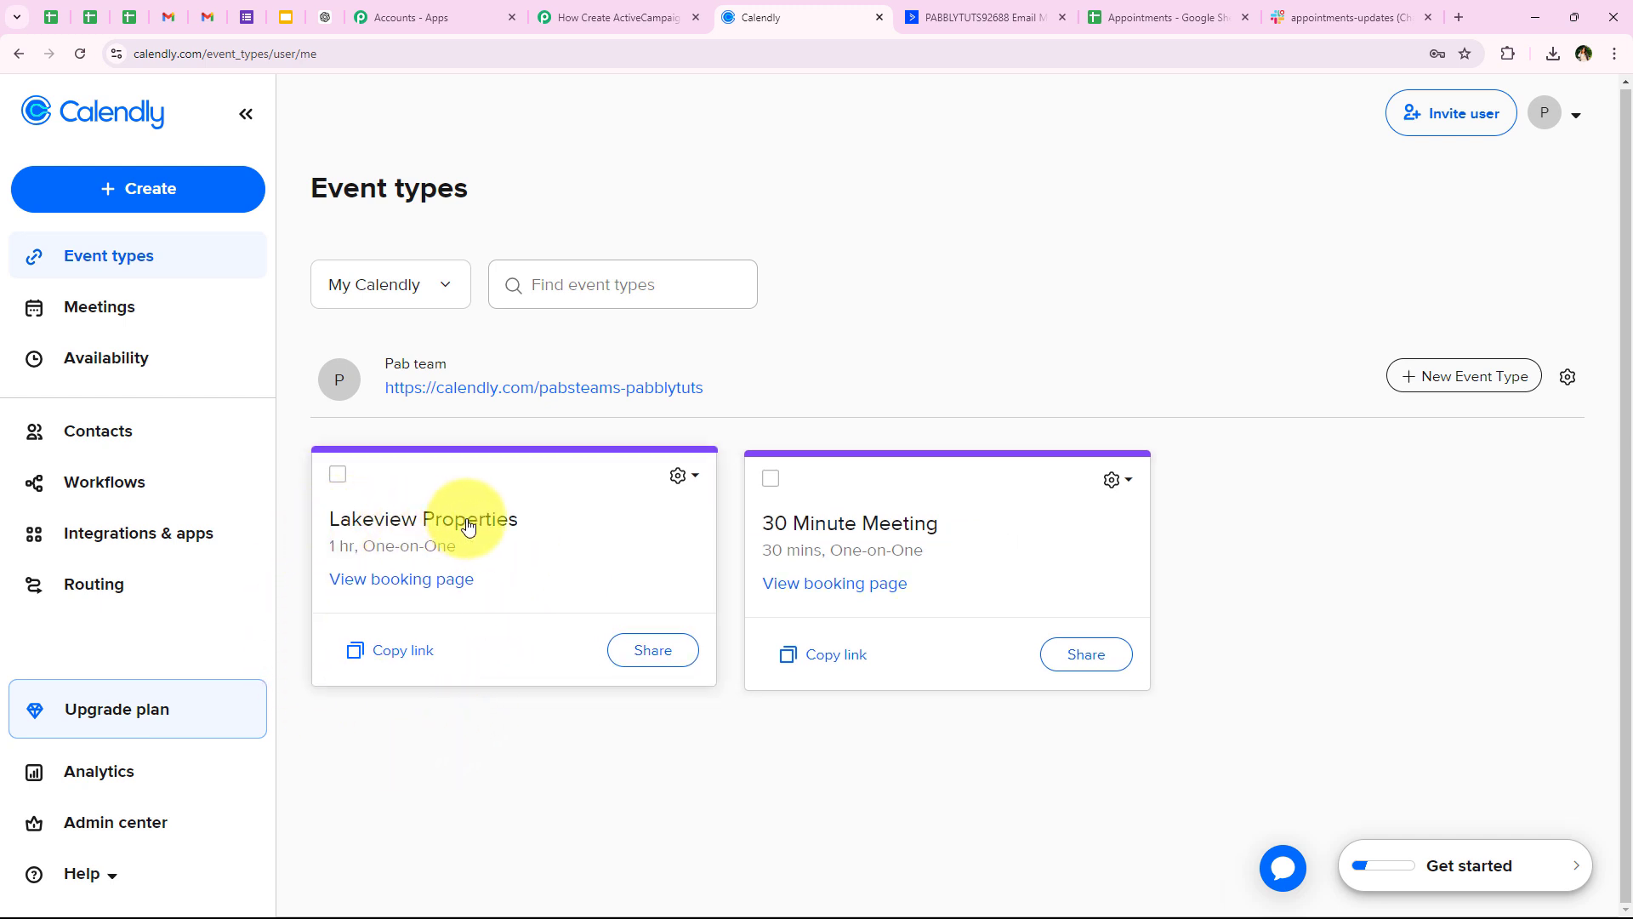
{"action": "left_click", "coordinate": [420, 580]}
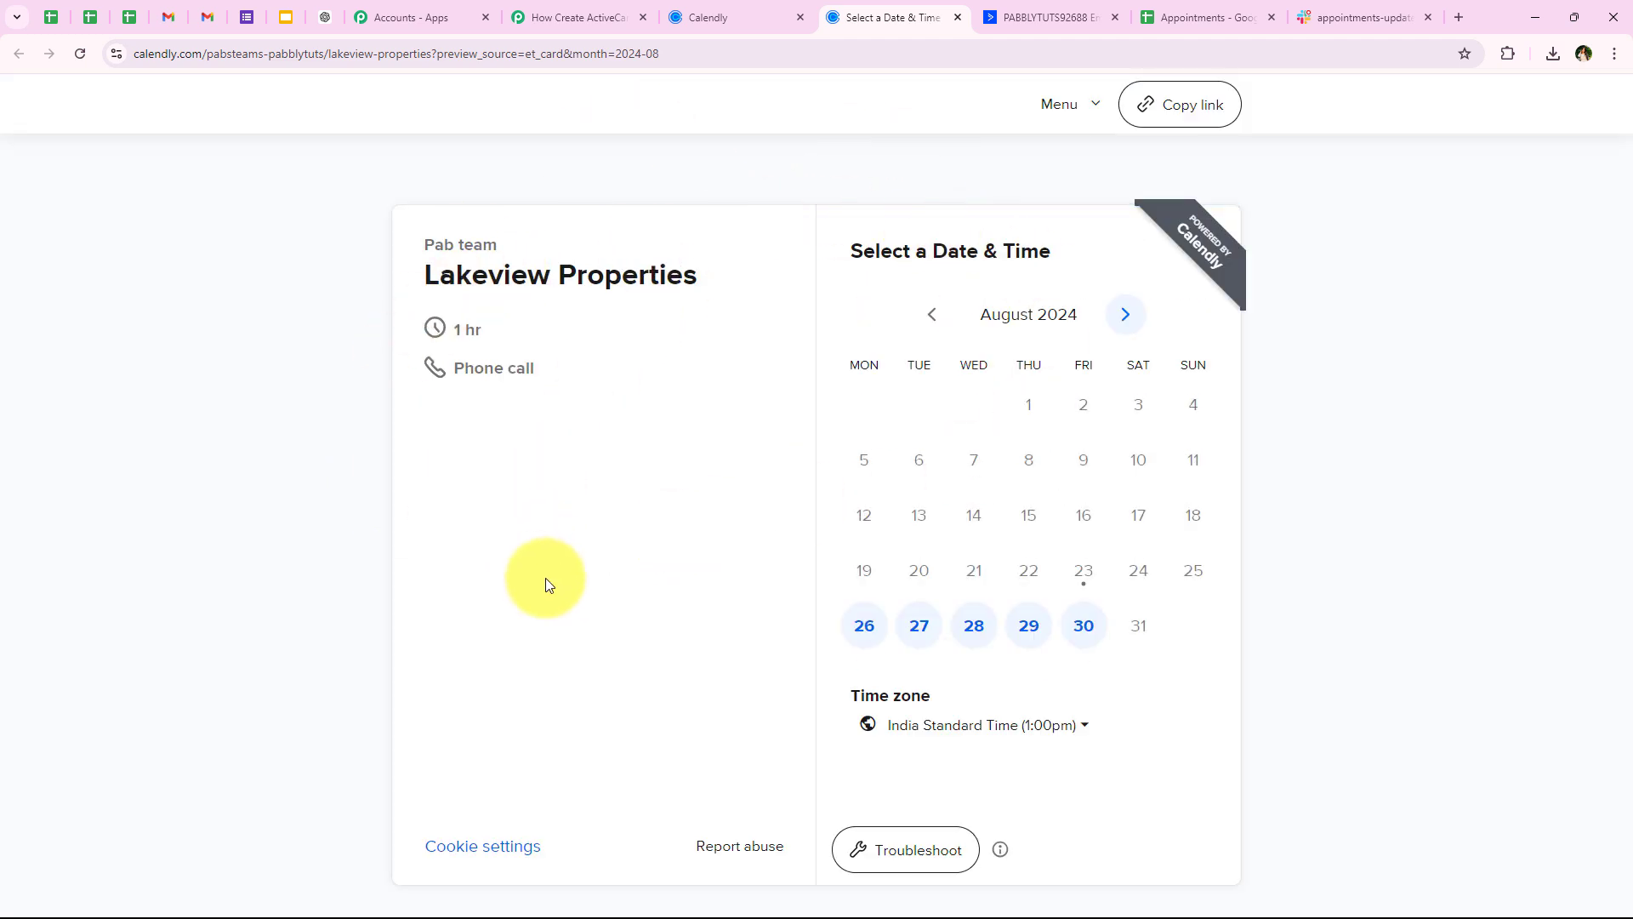
{"action": "left_click", "coordinate": [874, 635]}
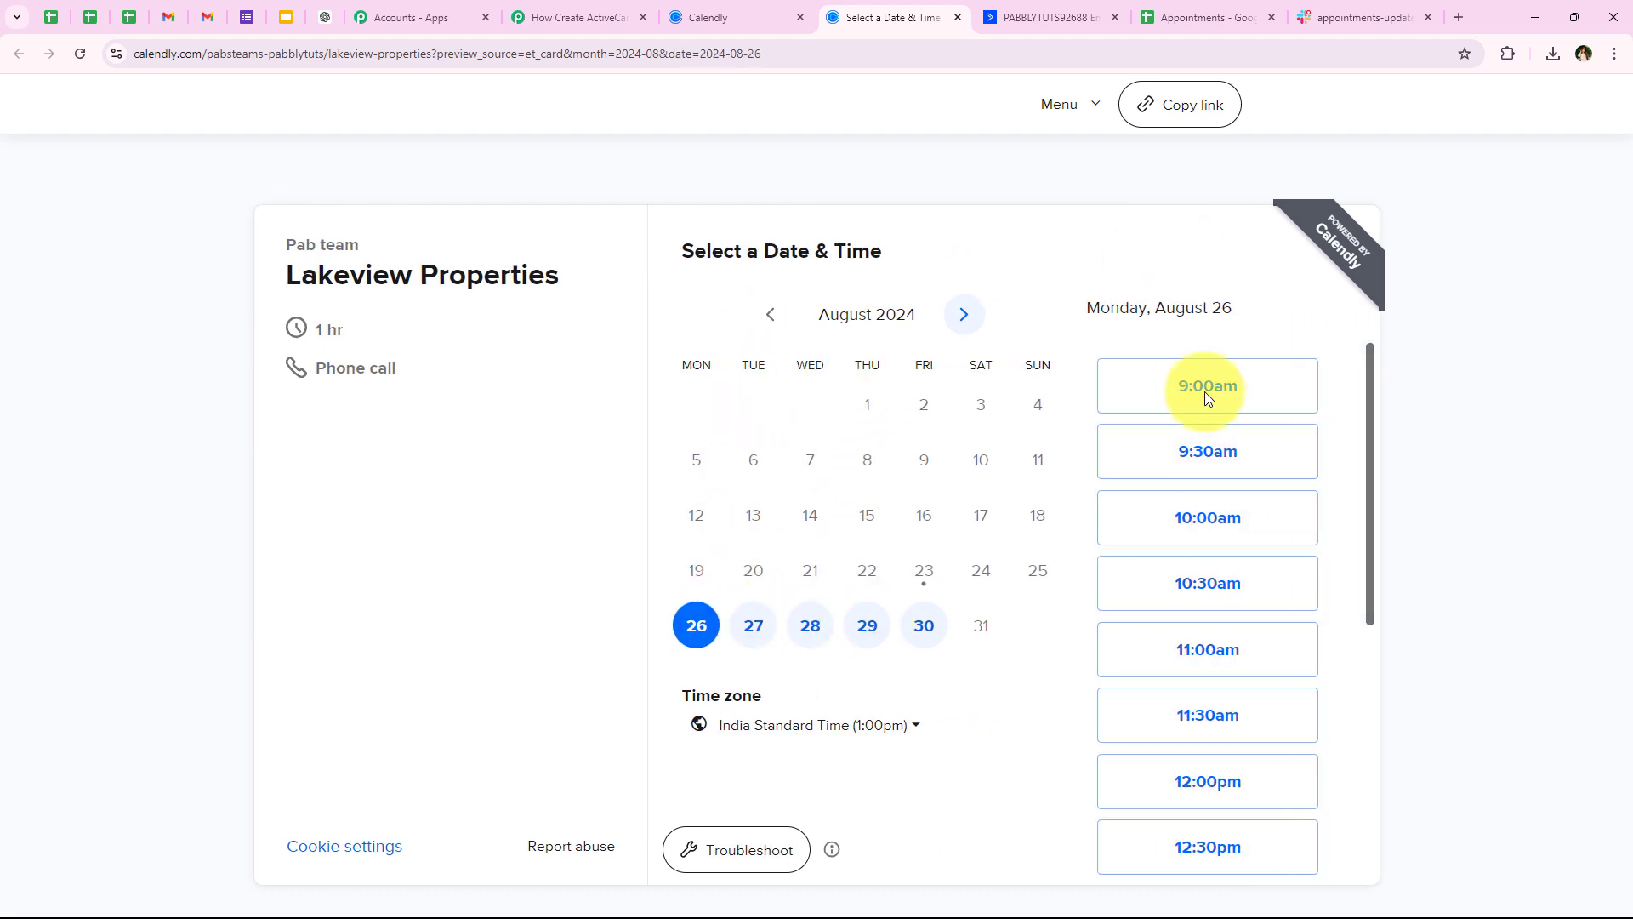
{"action": "scroll", "coordinate": [1191, 678], "scroll_direction": "down", "scroll_amount": 2}
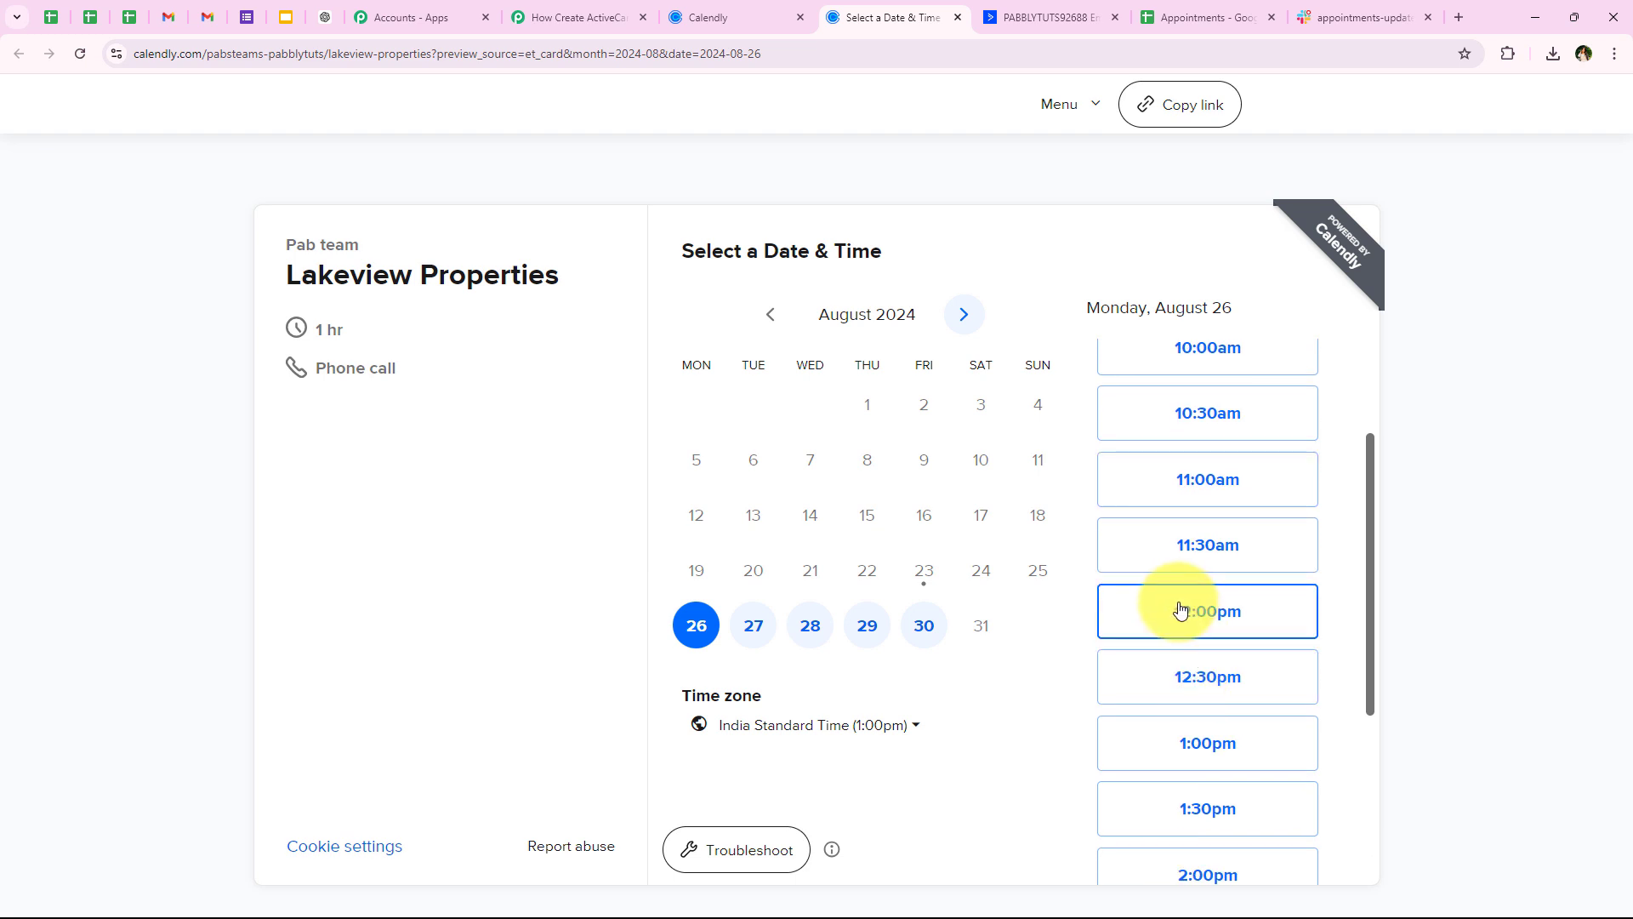
{"action": "left_click", "coordinate": [1159, 608]}
{"action": "left_click", "coordinate": [1267, 604]}
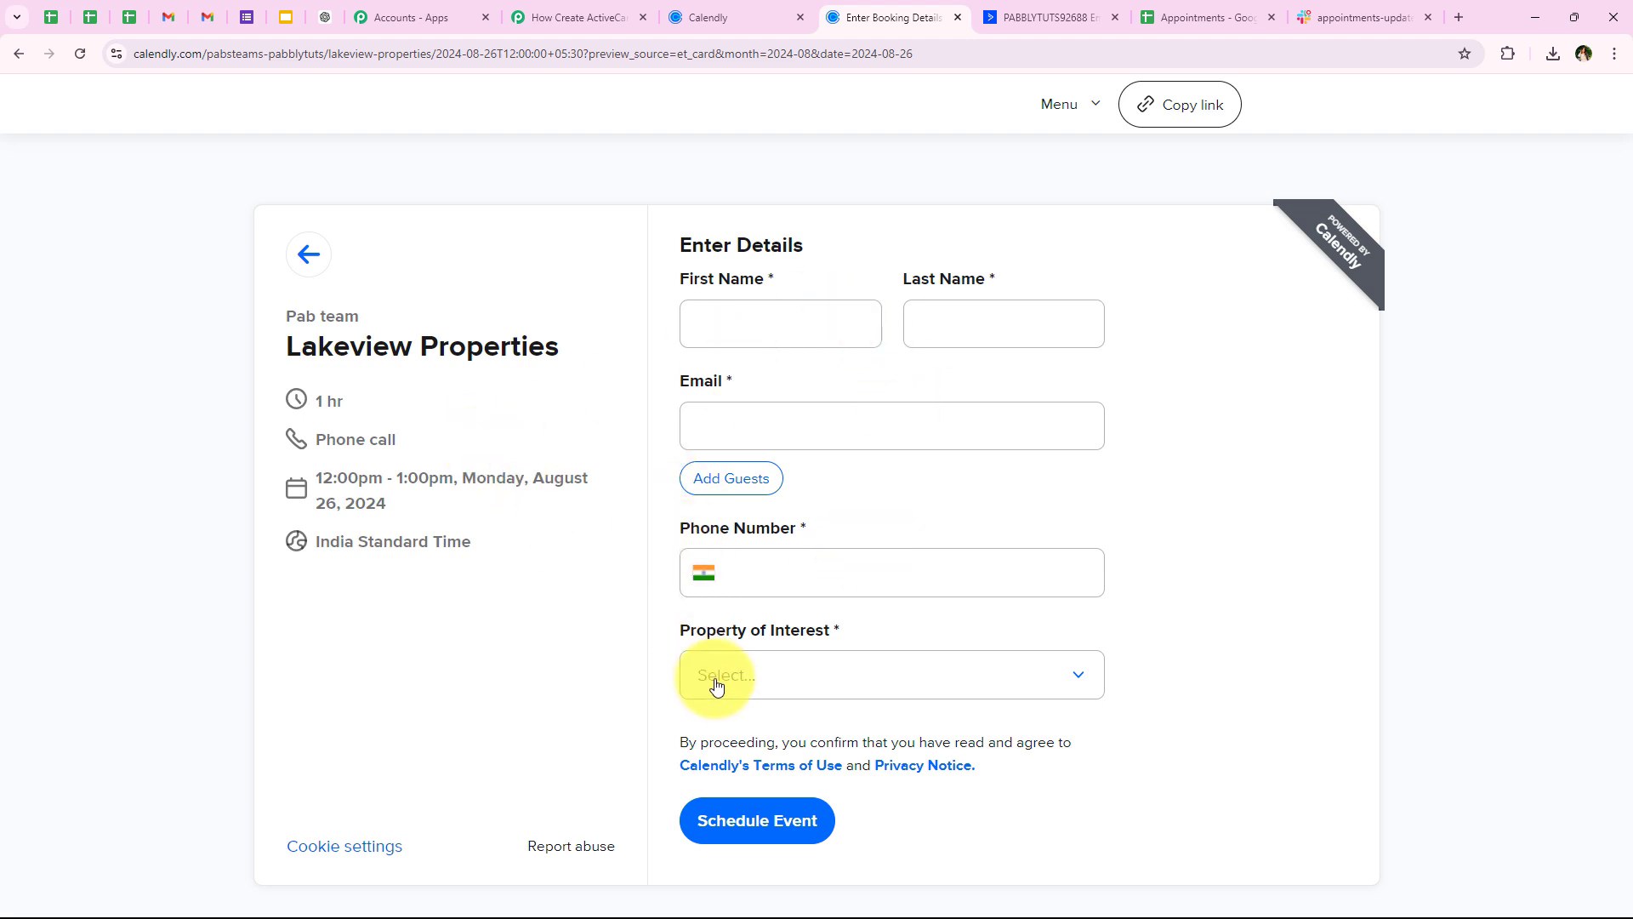
{"action": "left_click", "coordinate": [770, 314]}
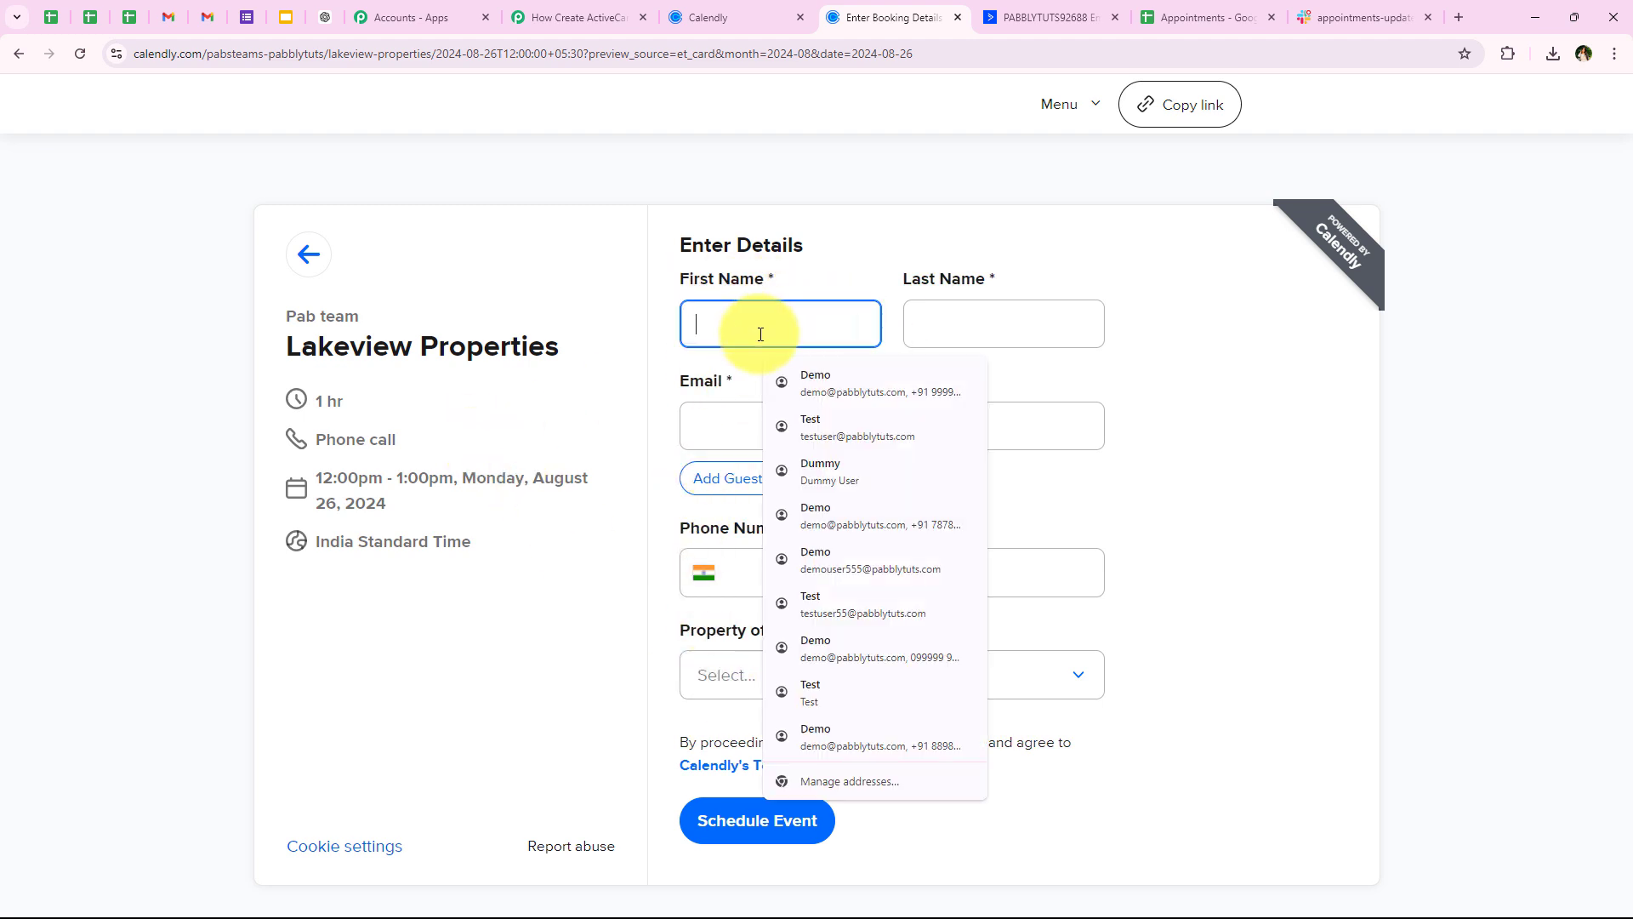
{"action": "left_click", "coordinate": [821, 469]}
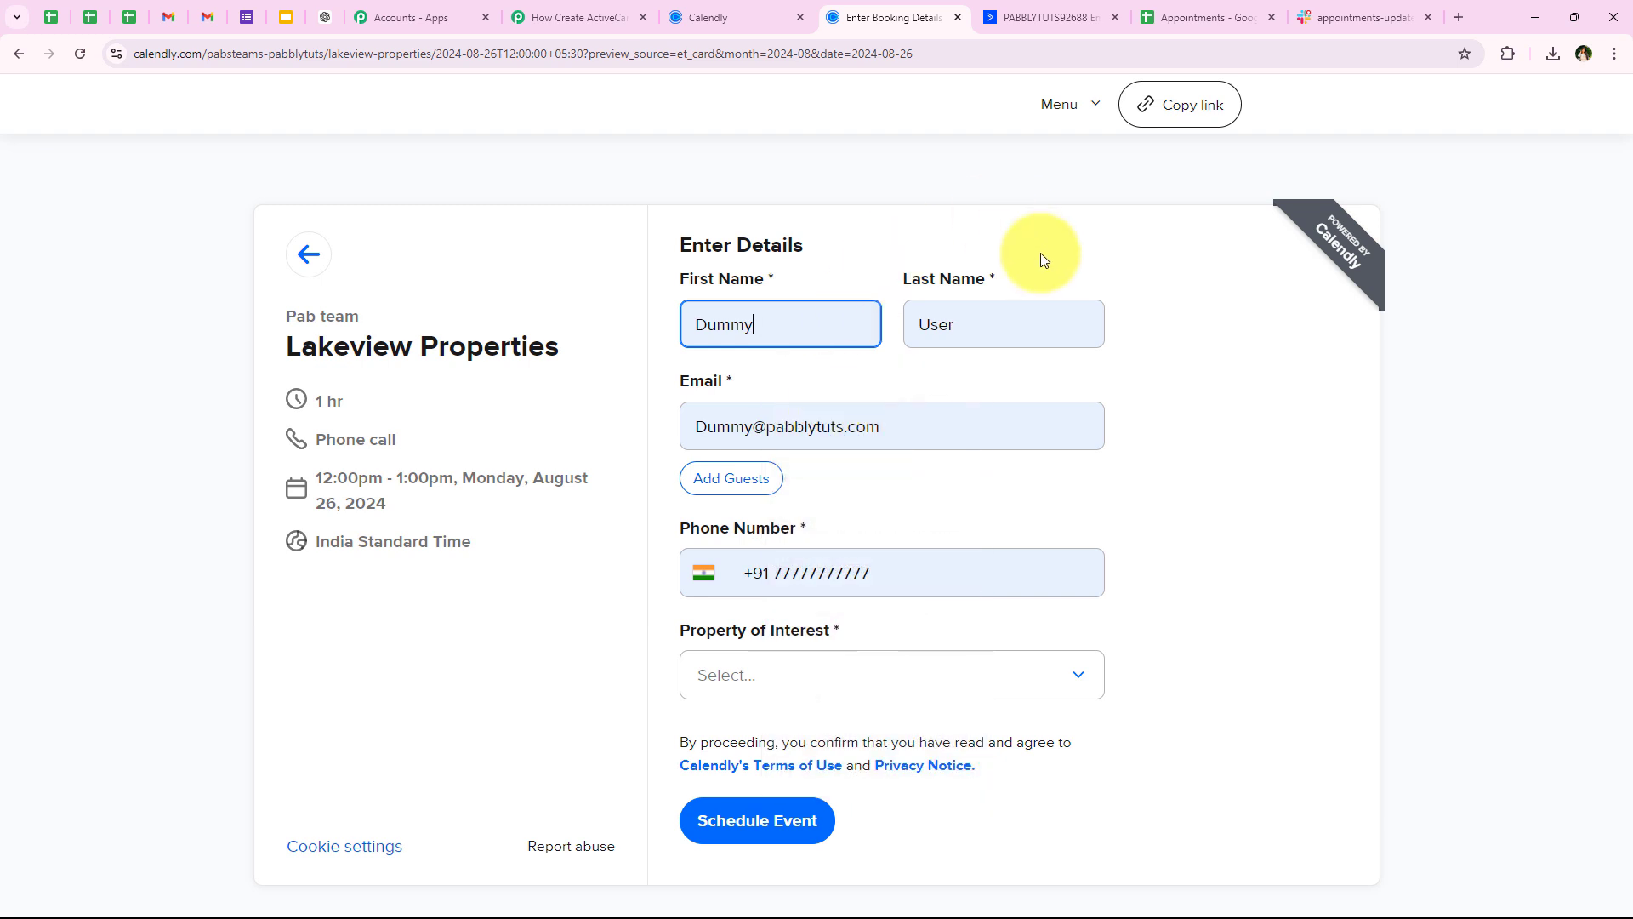
{"action": "left_click", "coordinate": [755, 429]}
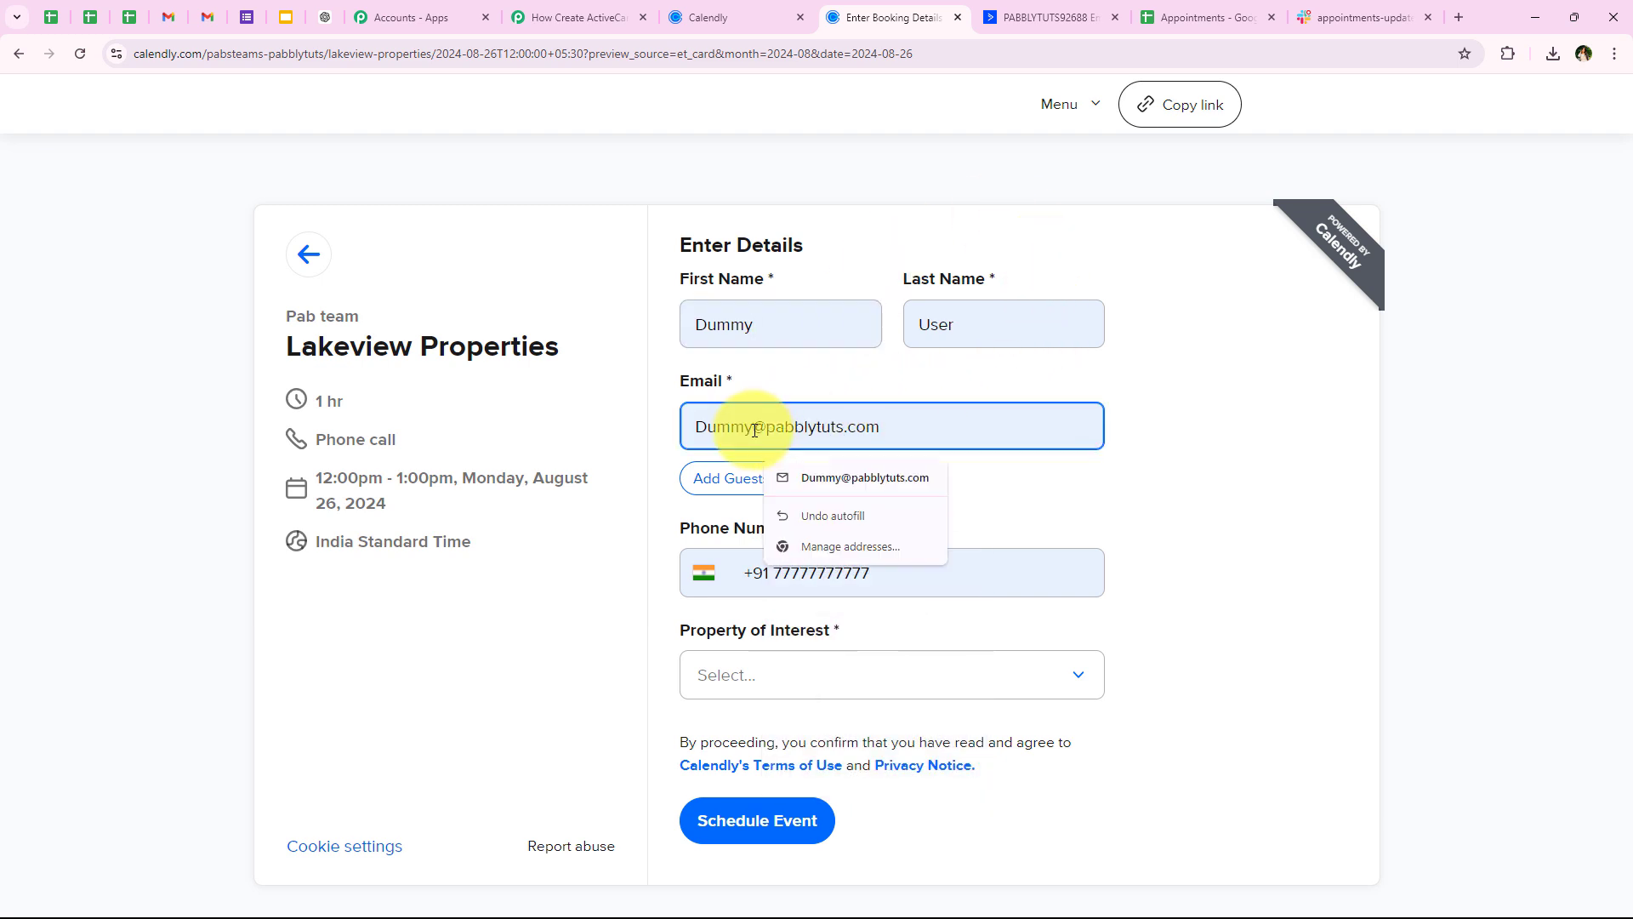
{"action": "type", "text": "r"}
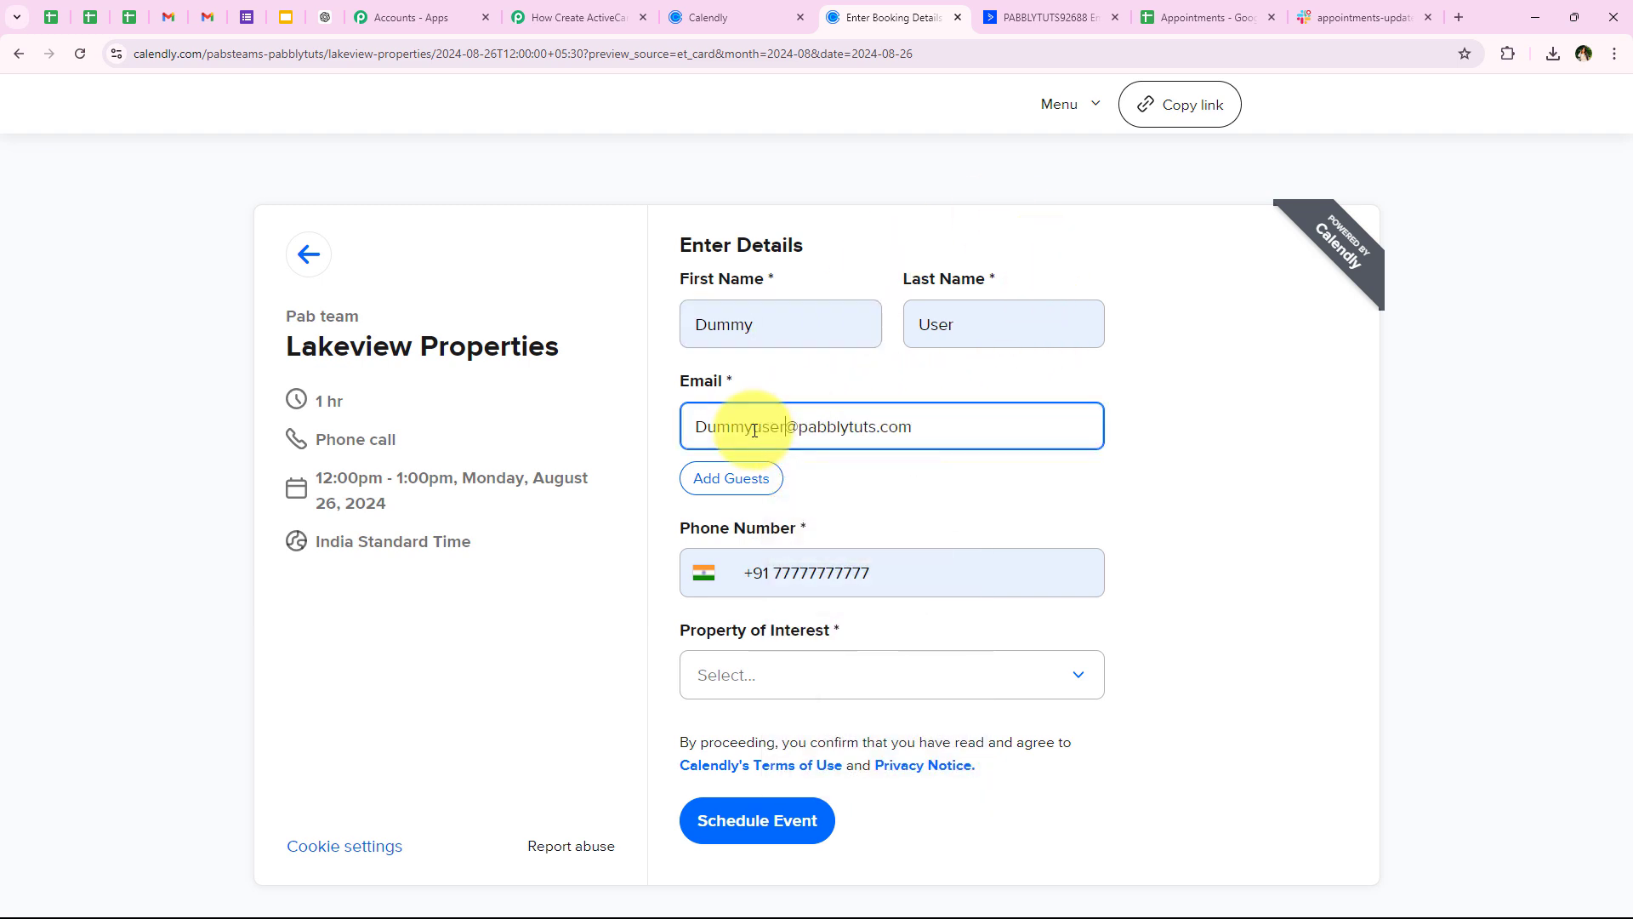
{"action": "left_click", "coordinate": [883, 580]}
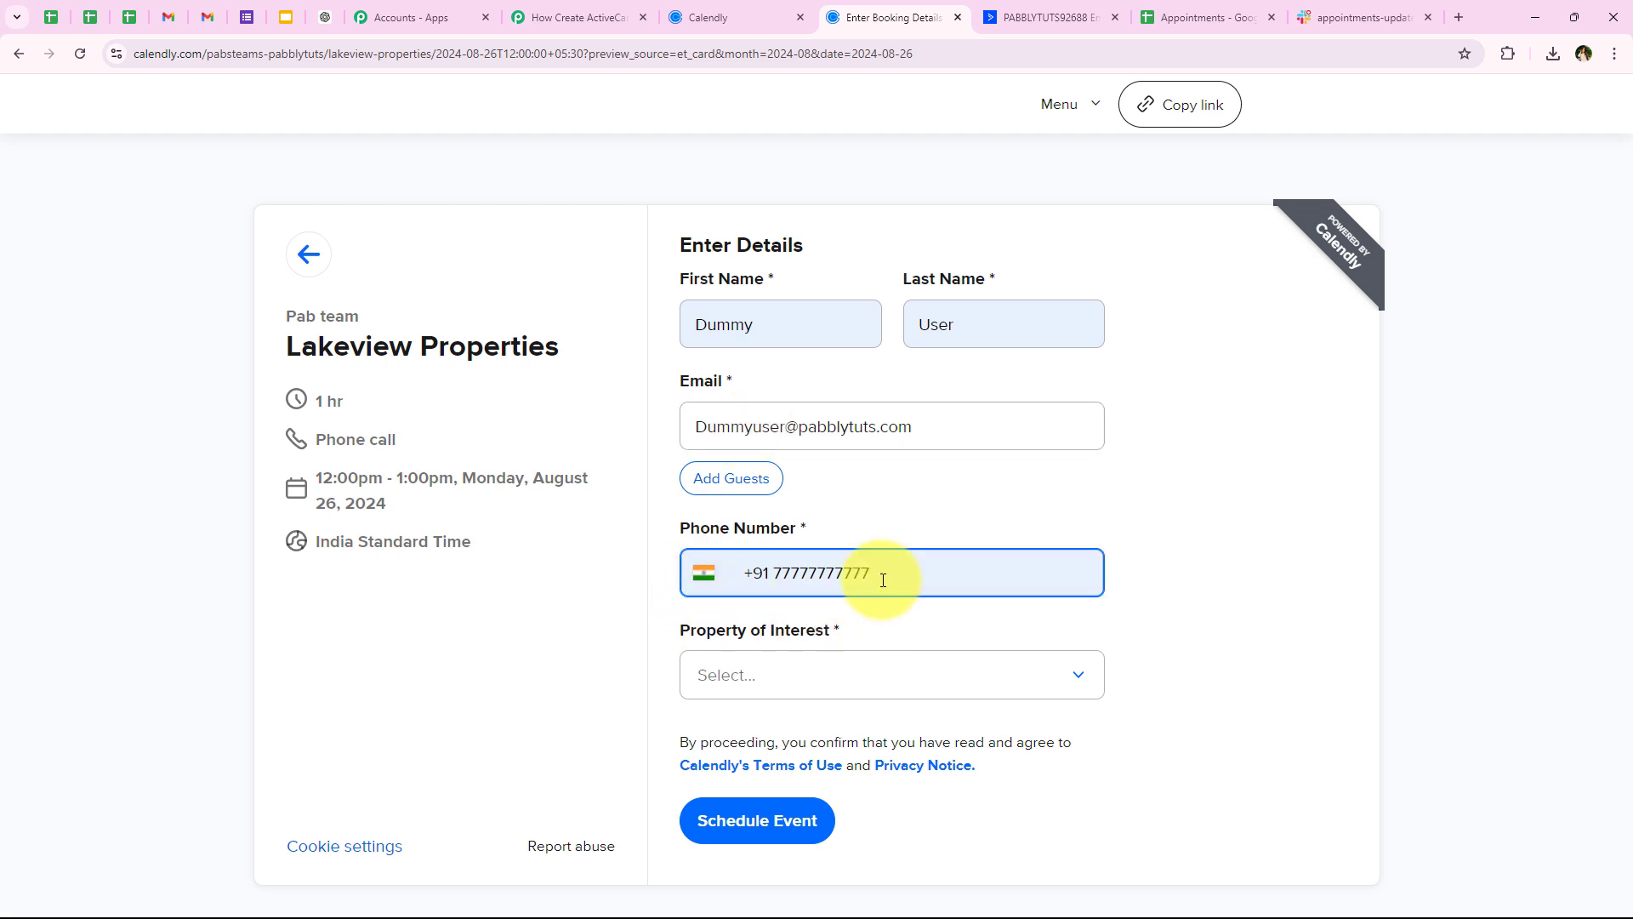
{"action": "left_click", "coordinate": [579, 674]}
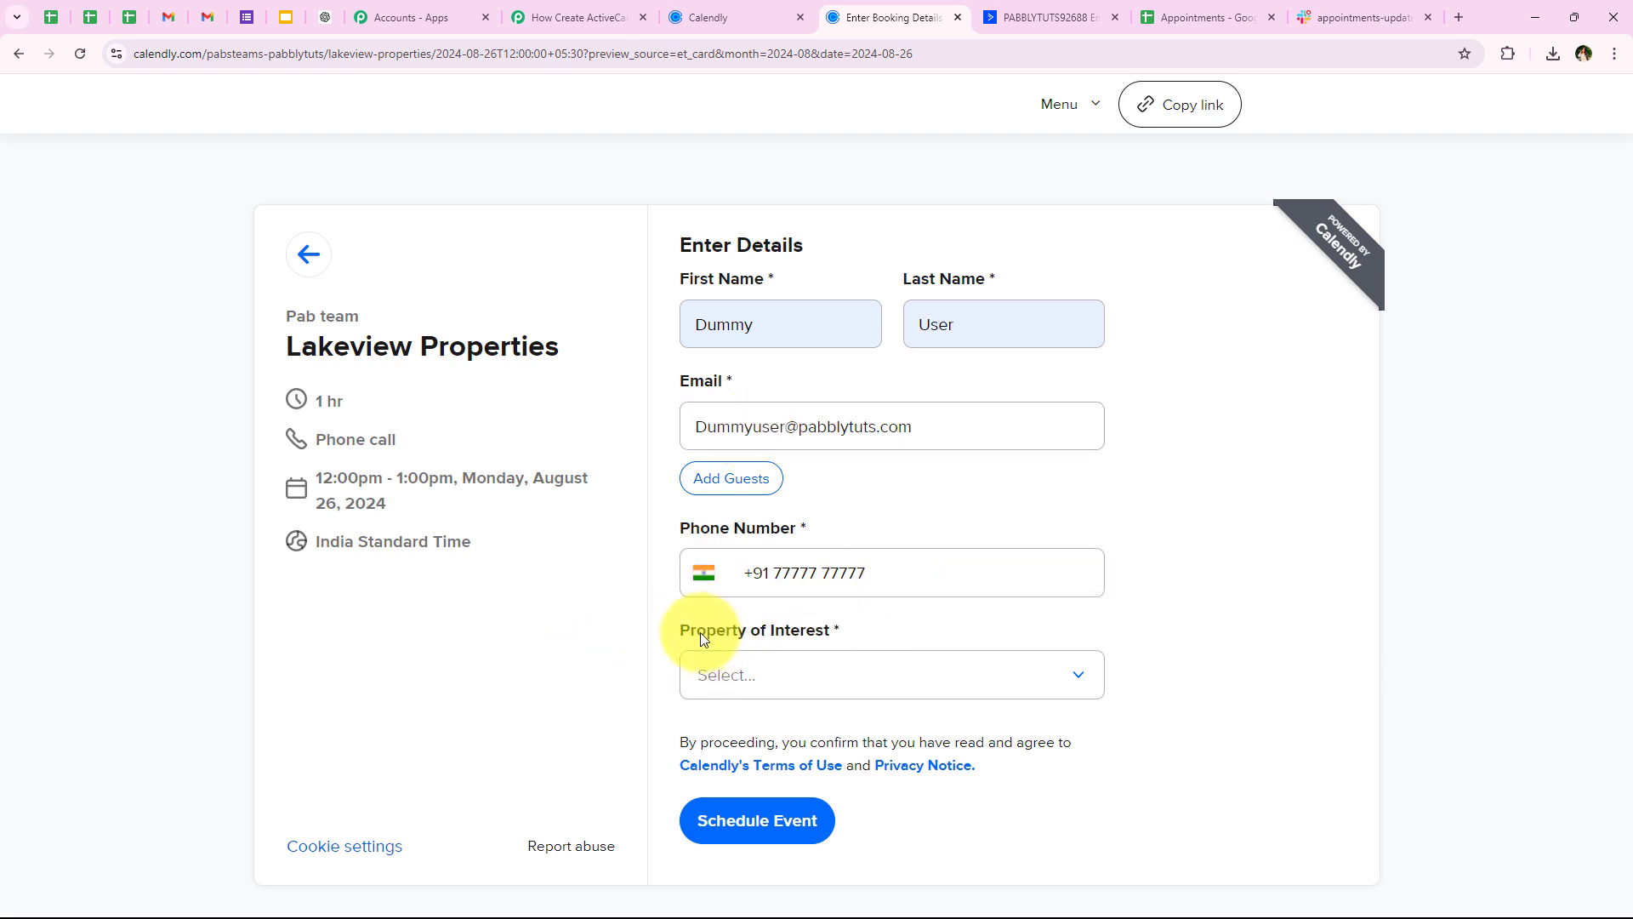
{"action": "left_click_drag", "start_coordinate": [669, 640], "coordinate": [831, 671]}
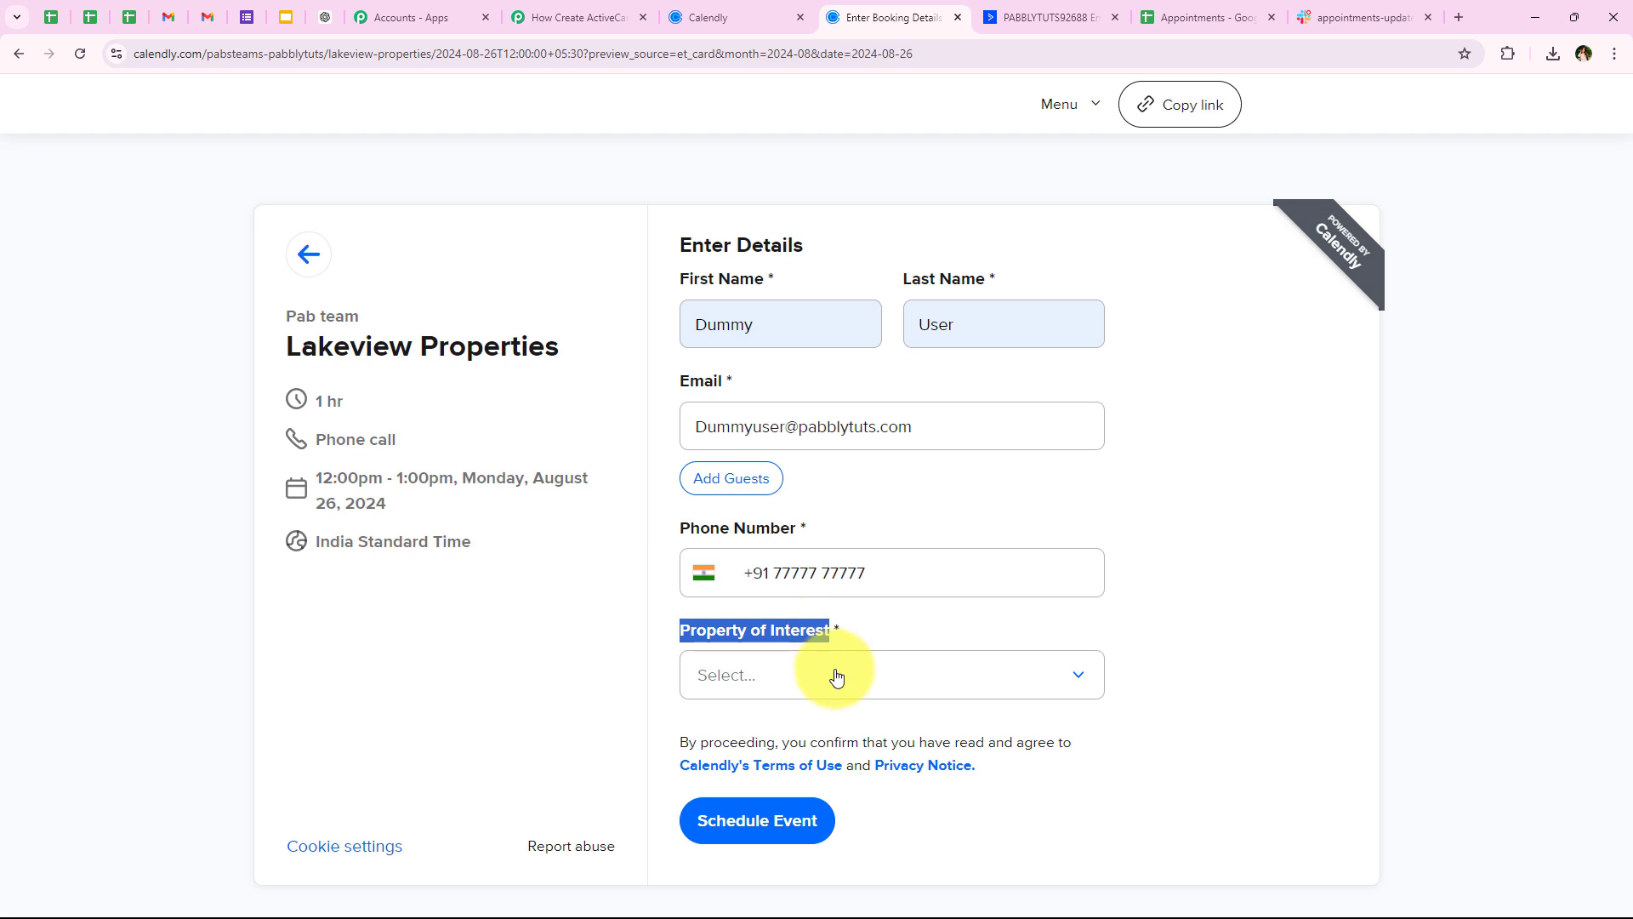
{"action": "left_click", "coordinate": [831, 674]}
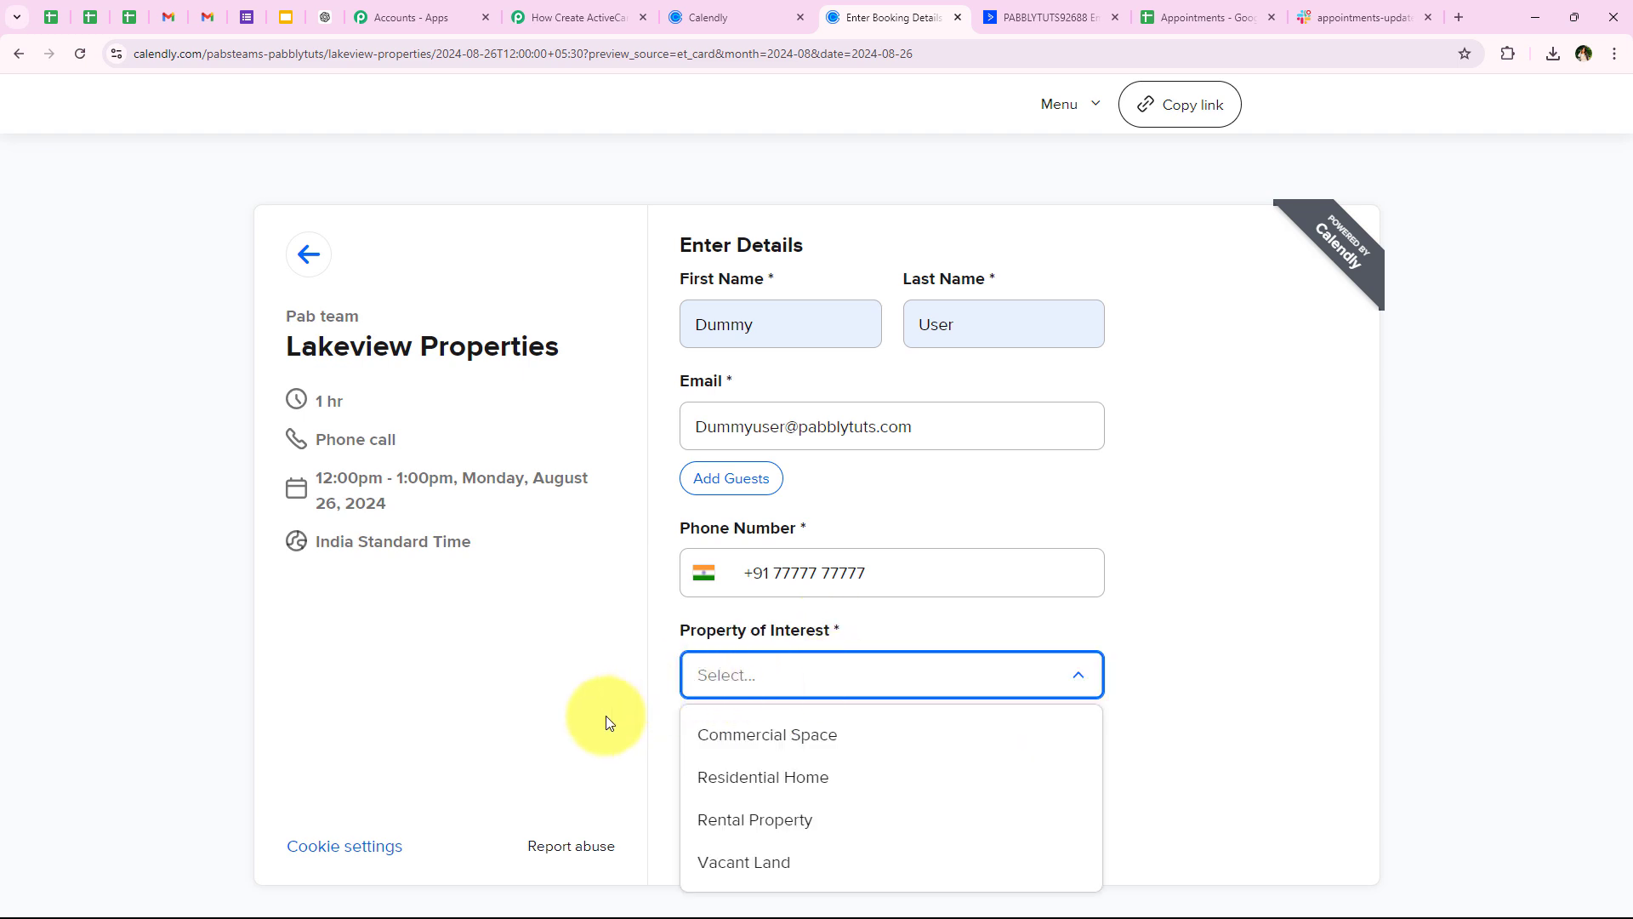
{"action": "left_click", "coordinate": [718, 861]}
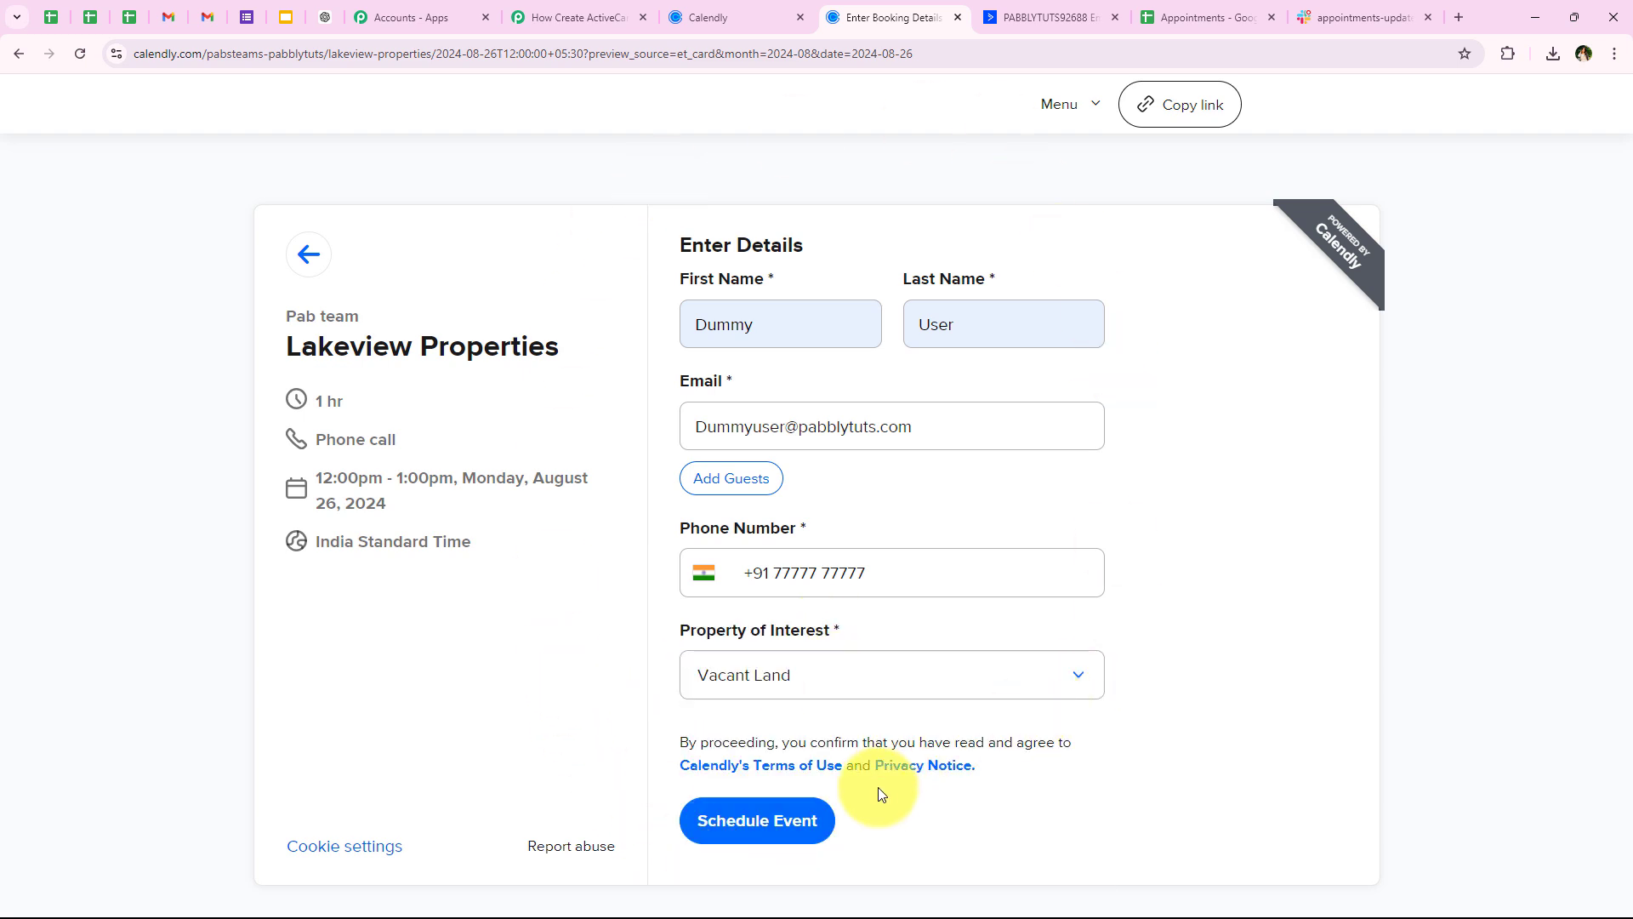
{"action": "left_click", "coordinate": [788, 838]}
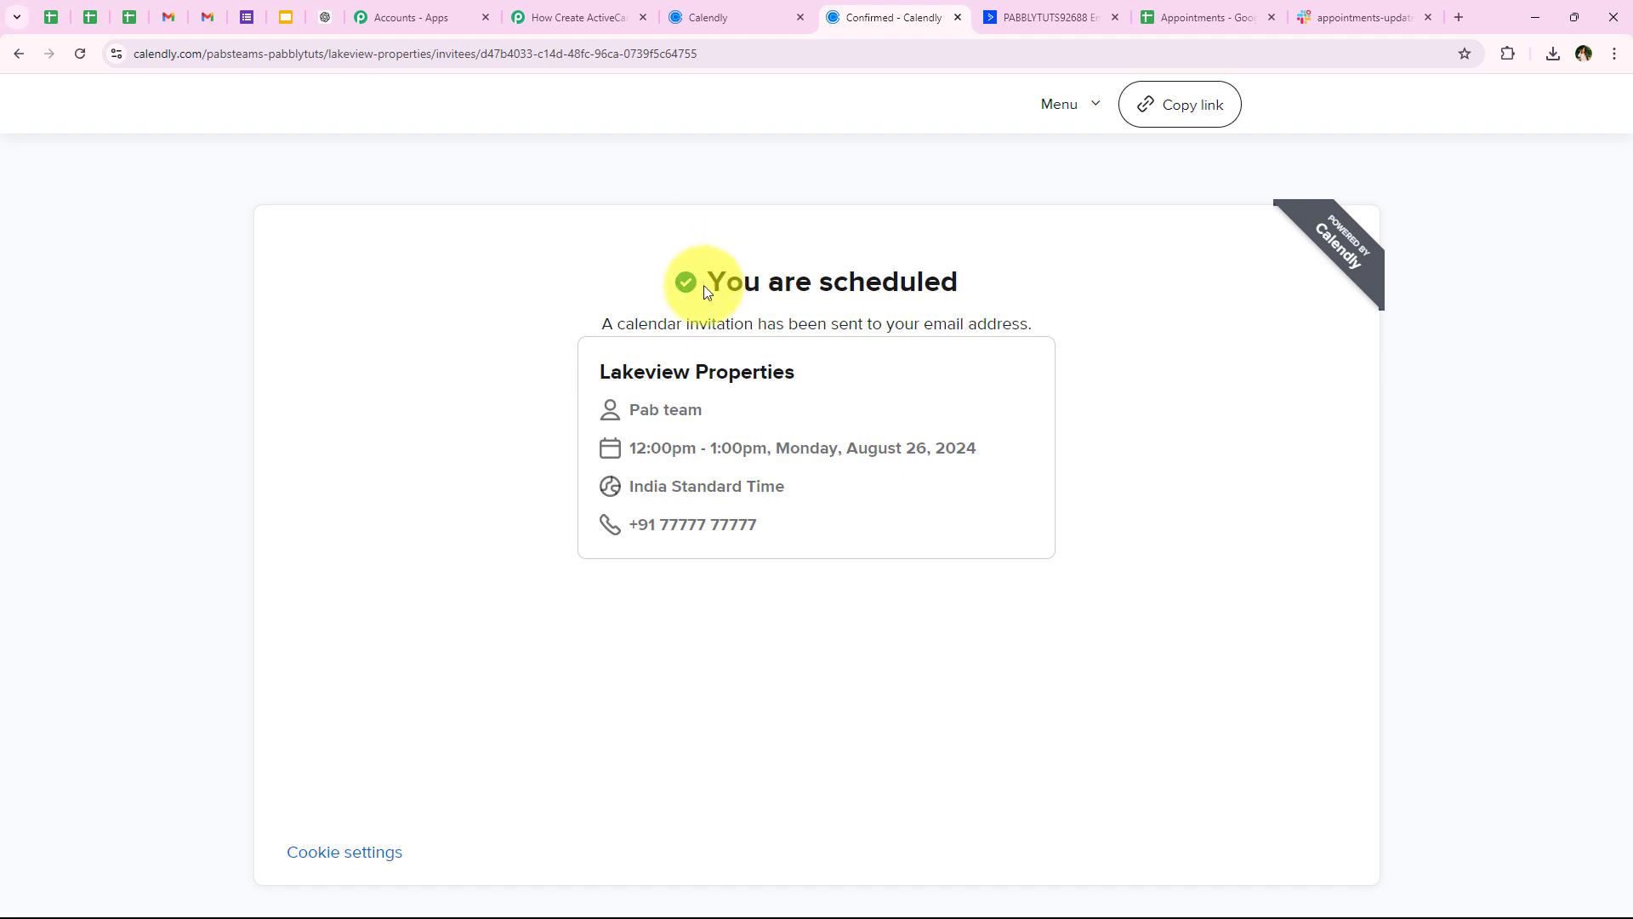
{"action": "left_click_drag", "start_coordinate": [703, 284], "coordinate": [961, 285]}
{"action": "left_click", "coordinate": [819, 641]}
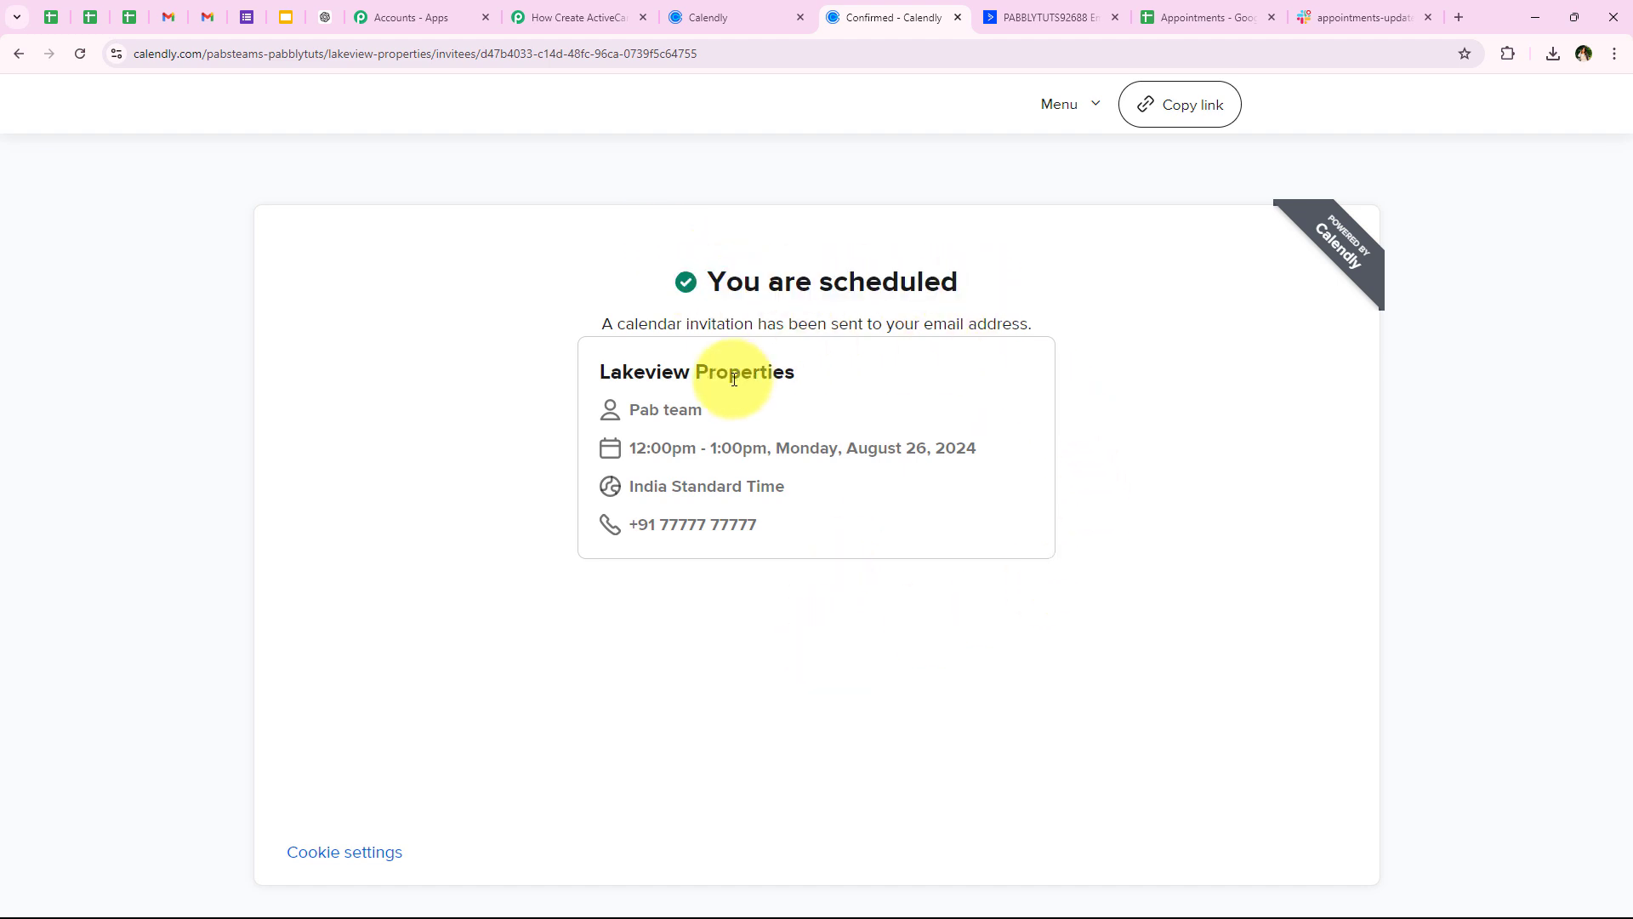
{"action": "left_click_drag", "start_coordinate": [611, 403], "coordinate": [762, 533]}
{"action": "left_click", "coordinate": [737, 588]}
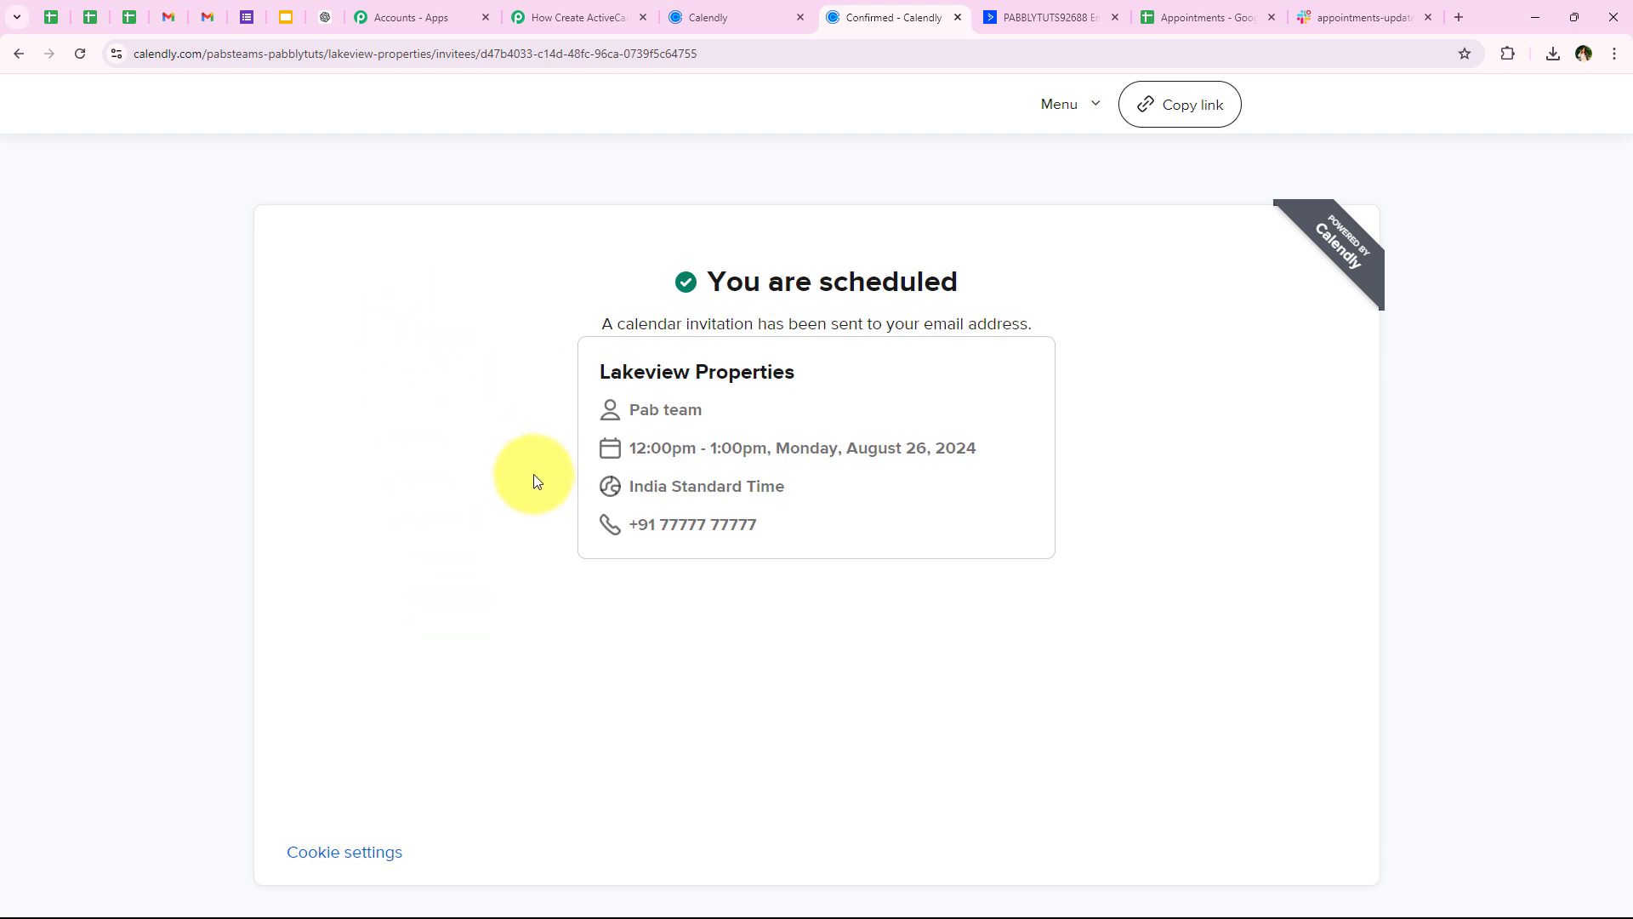
Back in the workflow, check the captured invitee email and name in the webhook response
{"action": "left_click", "coordinate": [539, 17]}
{"action": "scroll", "coordinate": [555, 275], "scroll_direction": "down", "scroll_amount": 1}
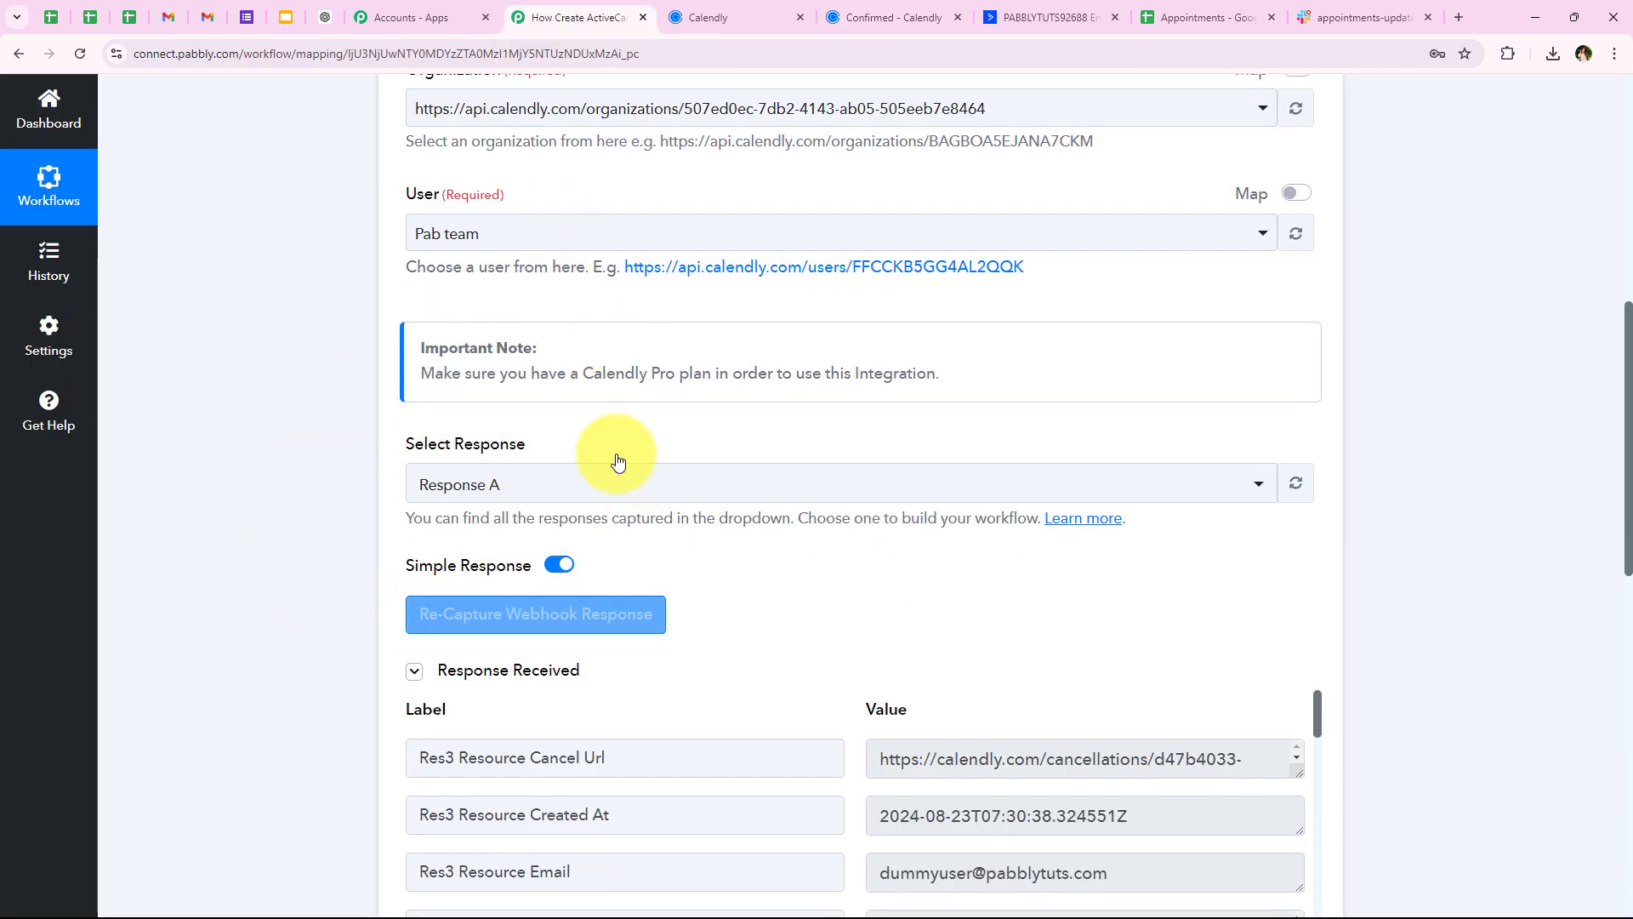
{"action": "scroll", "coordinate": [528, 451], "scroll_direction": "down", "scroll_amount": 1}
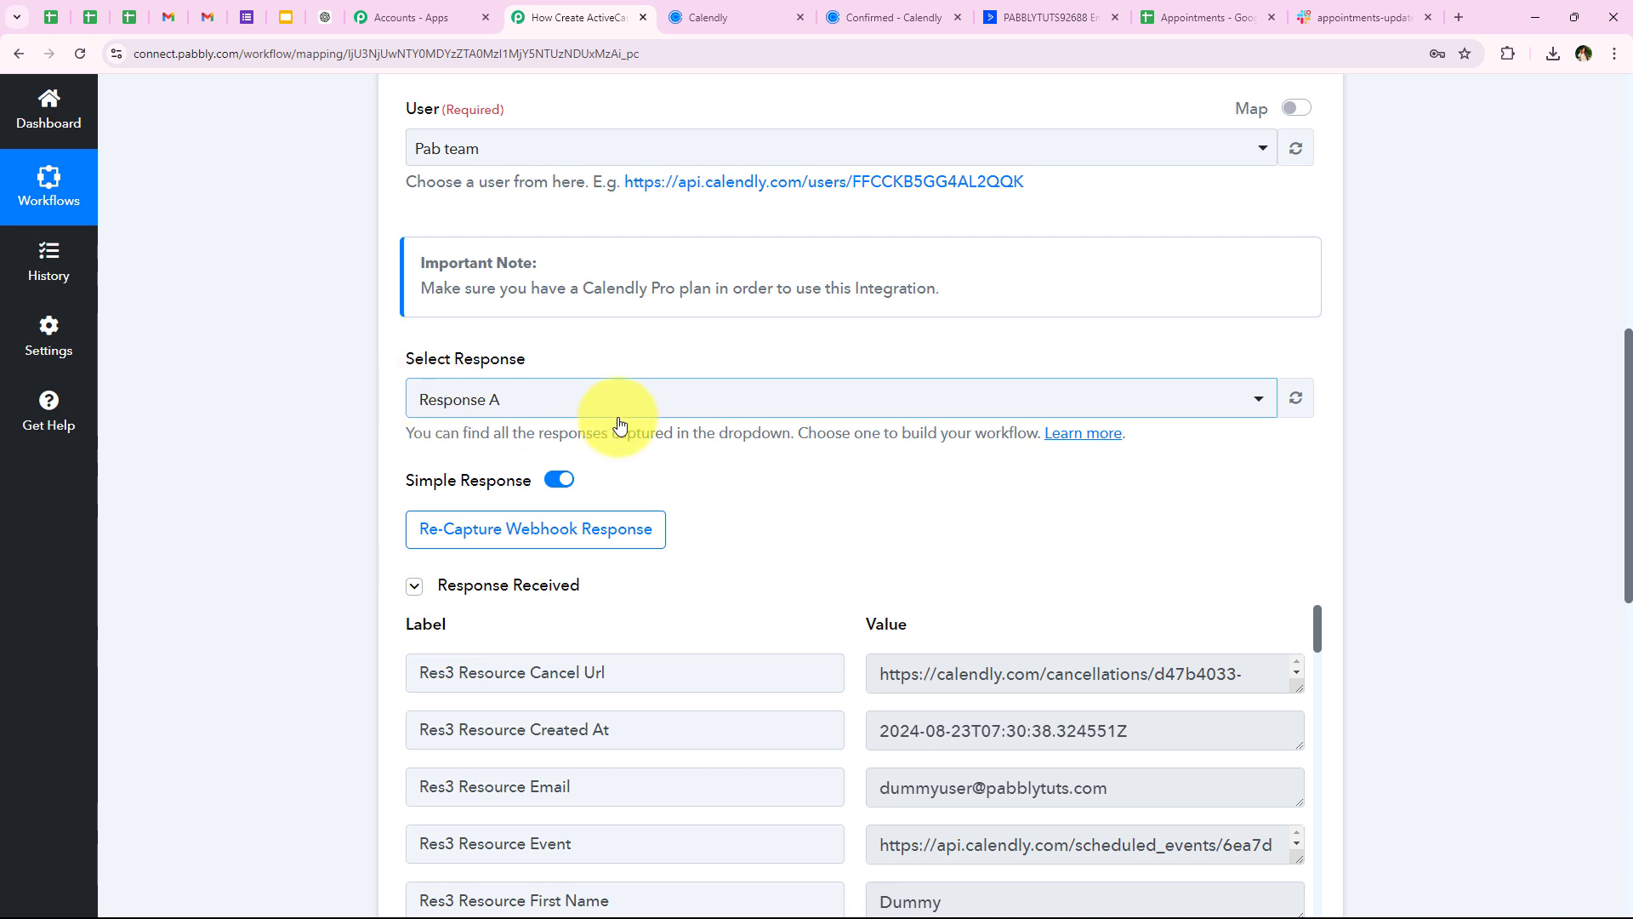
{"action": "scroll", "coordinate": [849, 351], "scroll_direction": "down", "scroll_amount": 3}
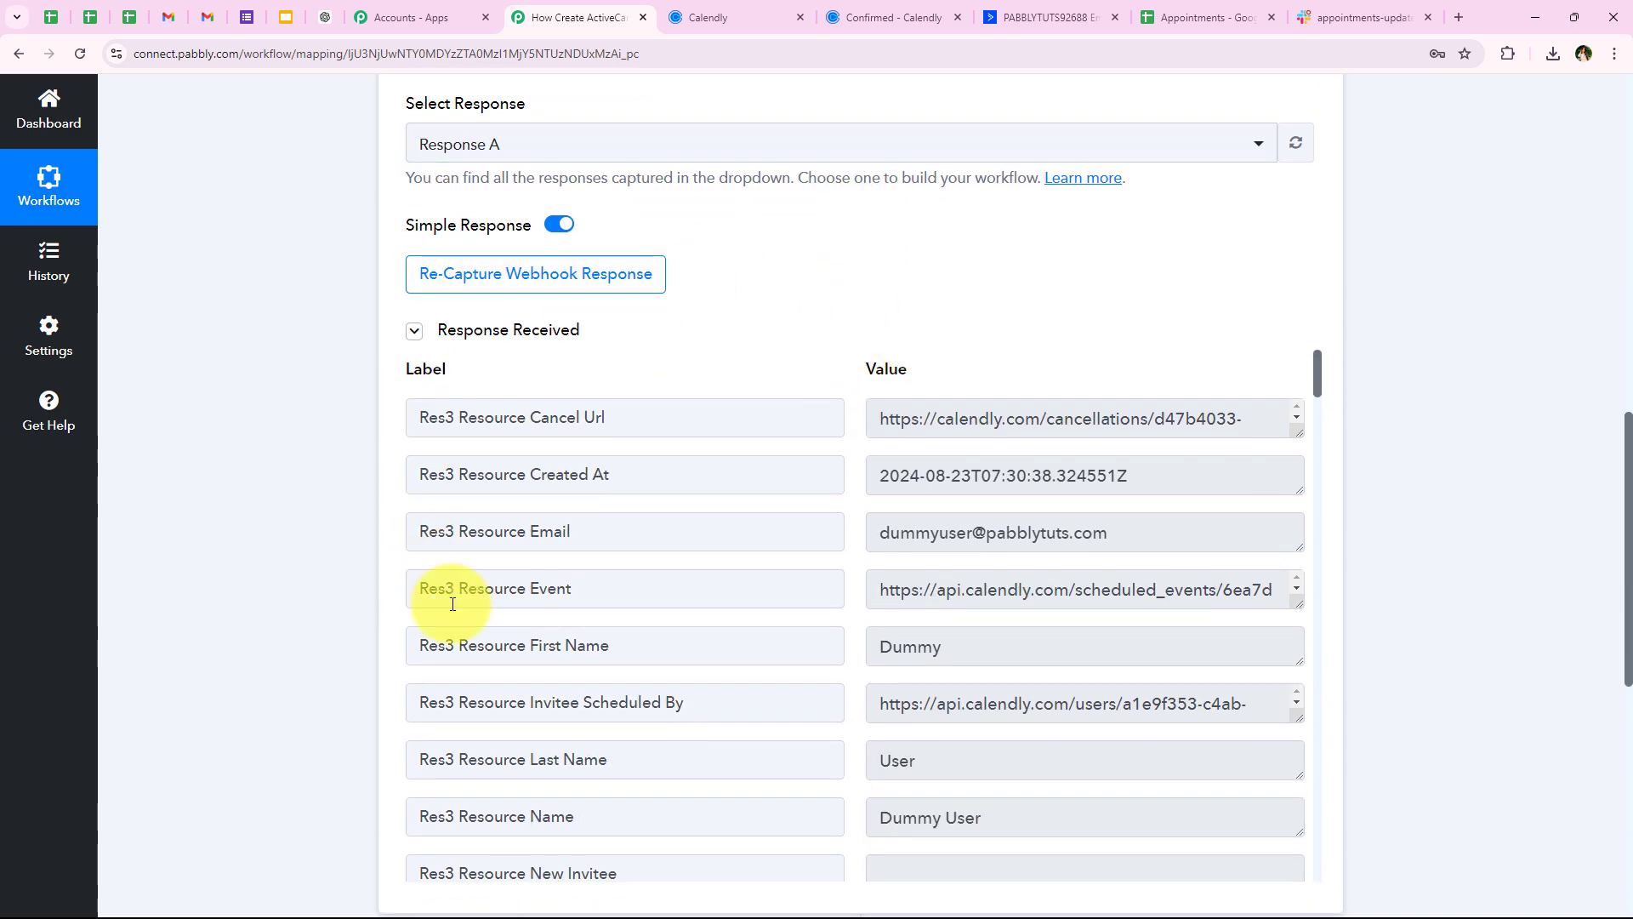
{"action": "scroll", "coordinate": [362, 553], "scroll_direction": "down", "scroll_amount": 1}
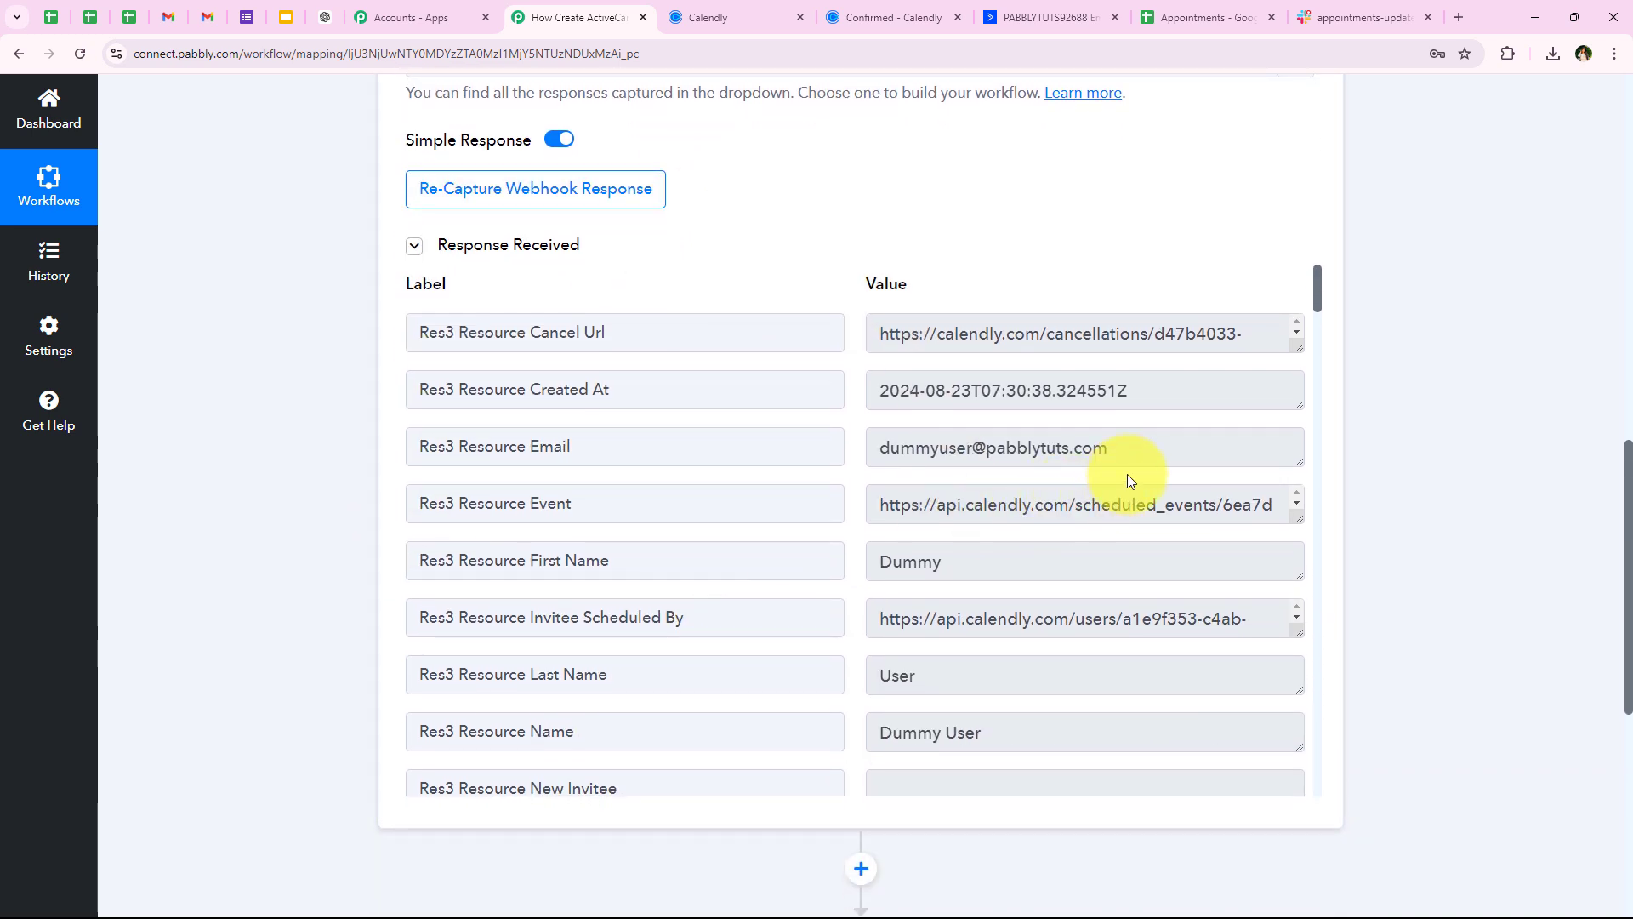
{"action": "left_click_drag", "start_coordinate": [1106, 447], "coordinate": [802, 456]}
{"action": "left_click_drag", "start_coordinate": [980, 558], "coordinate": [729, 558]}
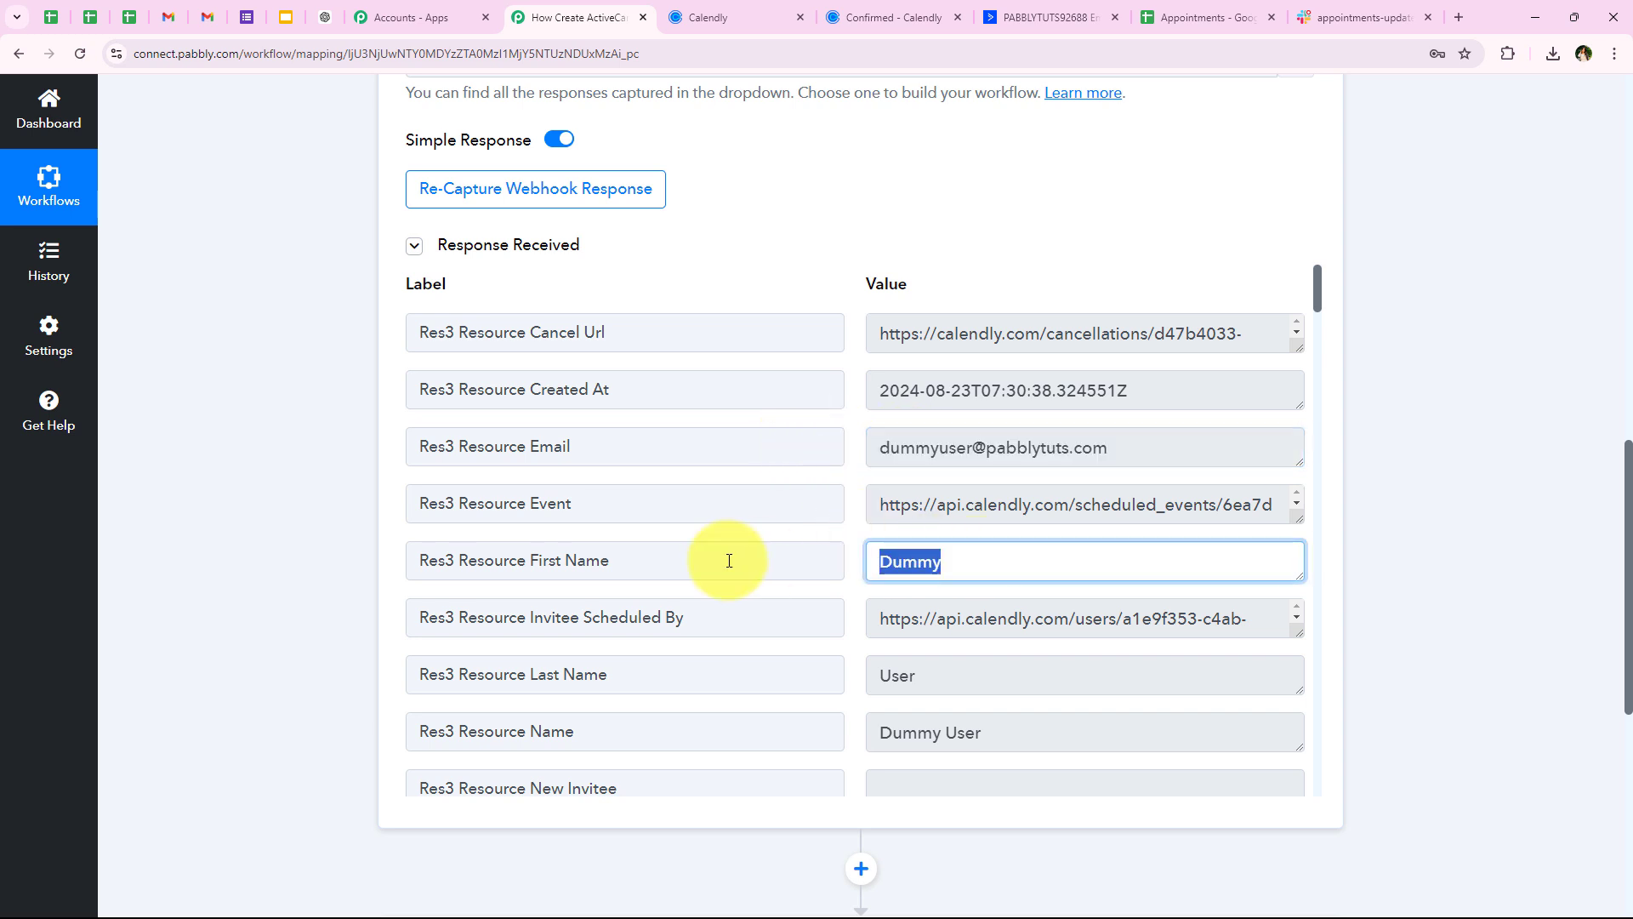
{"action": "left_click_drag", "start_coordinate": [927, 674], "coordinate": [692, 675]}
Review the remaining response fields, including the Vacant Land answer and Lakeview Properties event
{"action": "scroll", "coordinate": [560, 654], "scroll_direction": "down", "scroll_amount": 1}
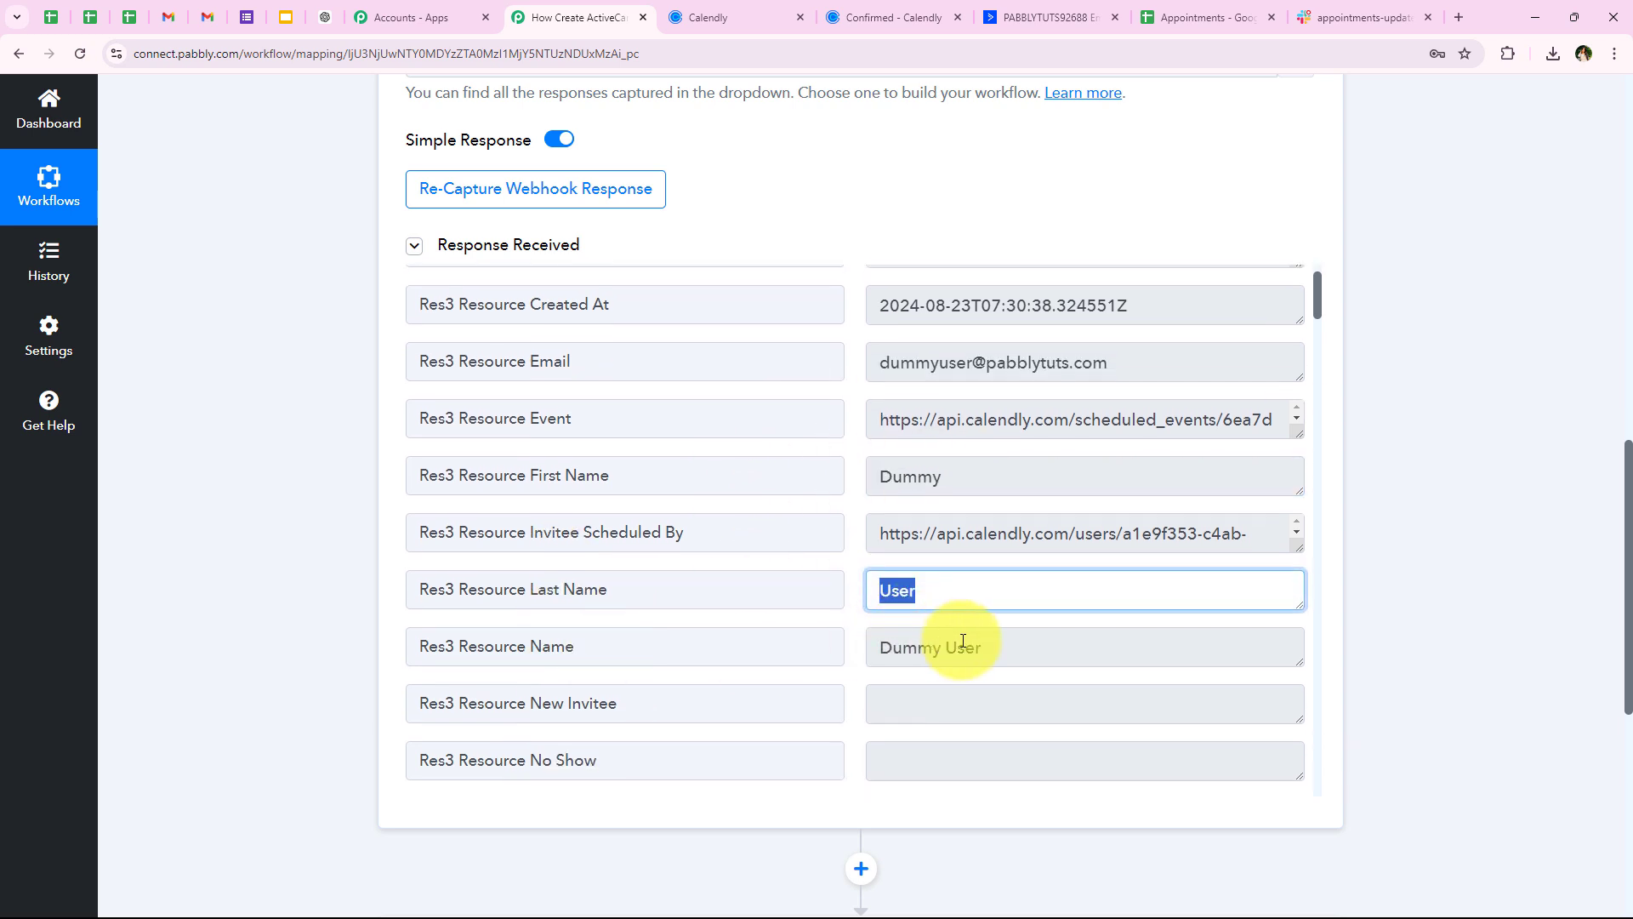
{"action": "left_click_drag", "start_coordinate": [983, 644], "coordinate": [698, 636]}
{"action": "scroll", "coordinate": [692, 613], "scroll_direction": "down", "scroll_amount": 5}
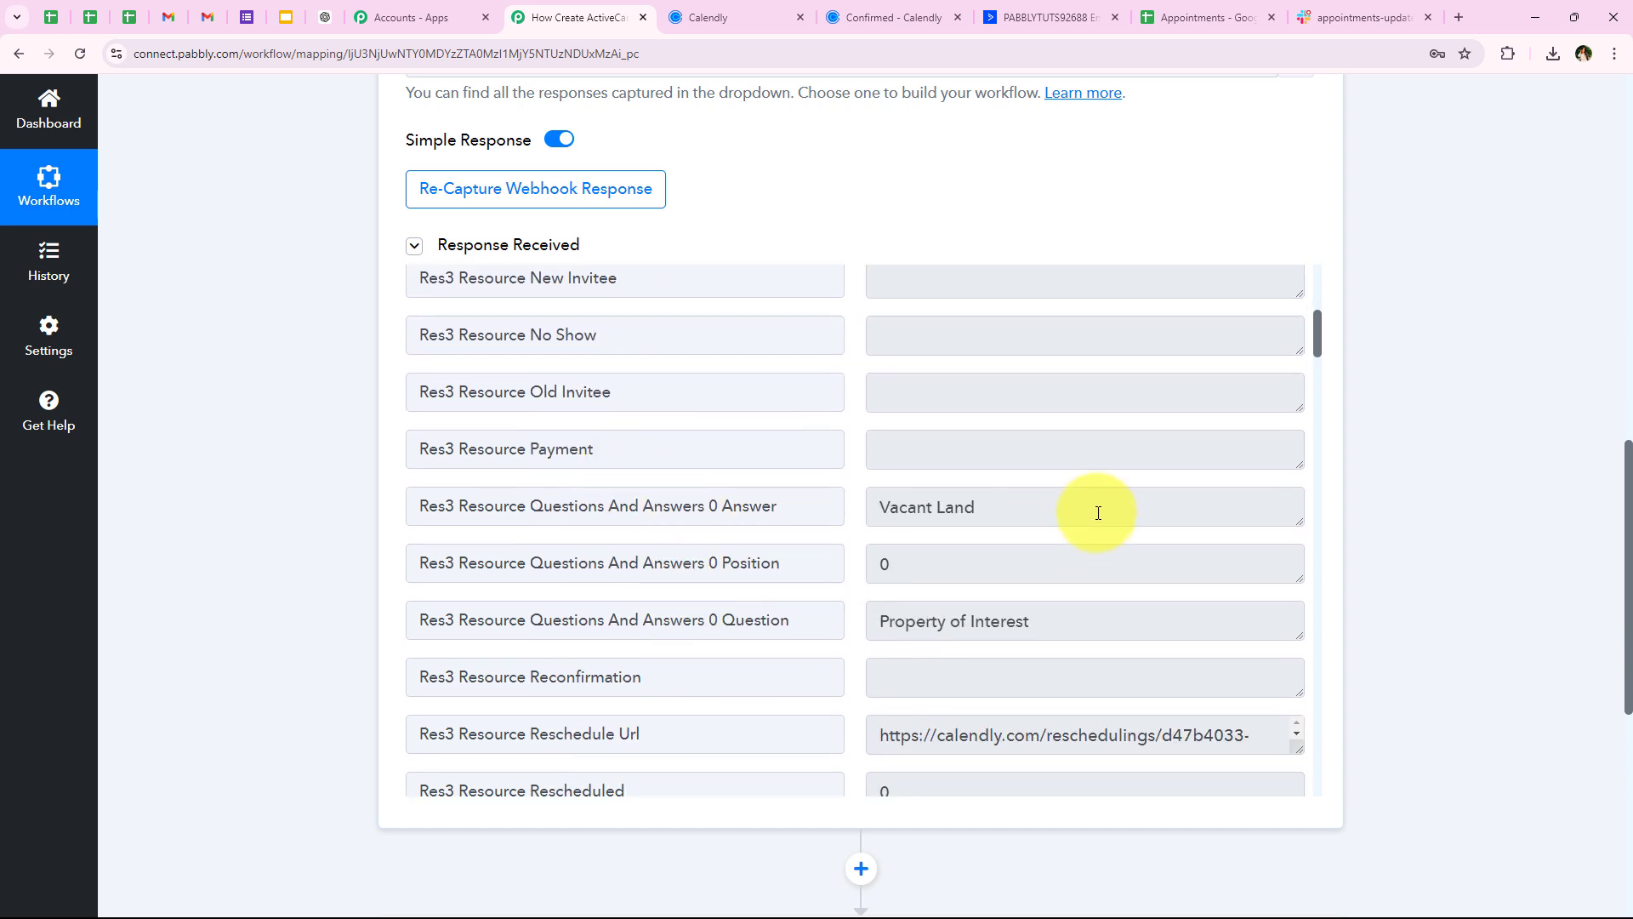
{"action": "left_click_drag", "start_coordinate": [1098, 513], "coordinate": [703, 507]}
{"action": "scroll", "coordinate": [718, 522], "scroll_direction": "down", "scroll_amount": 1}
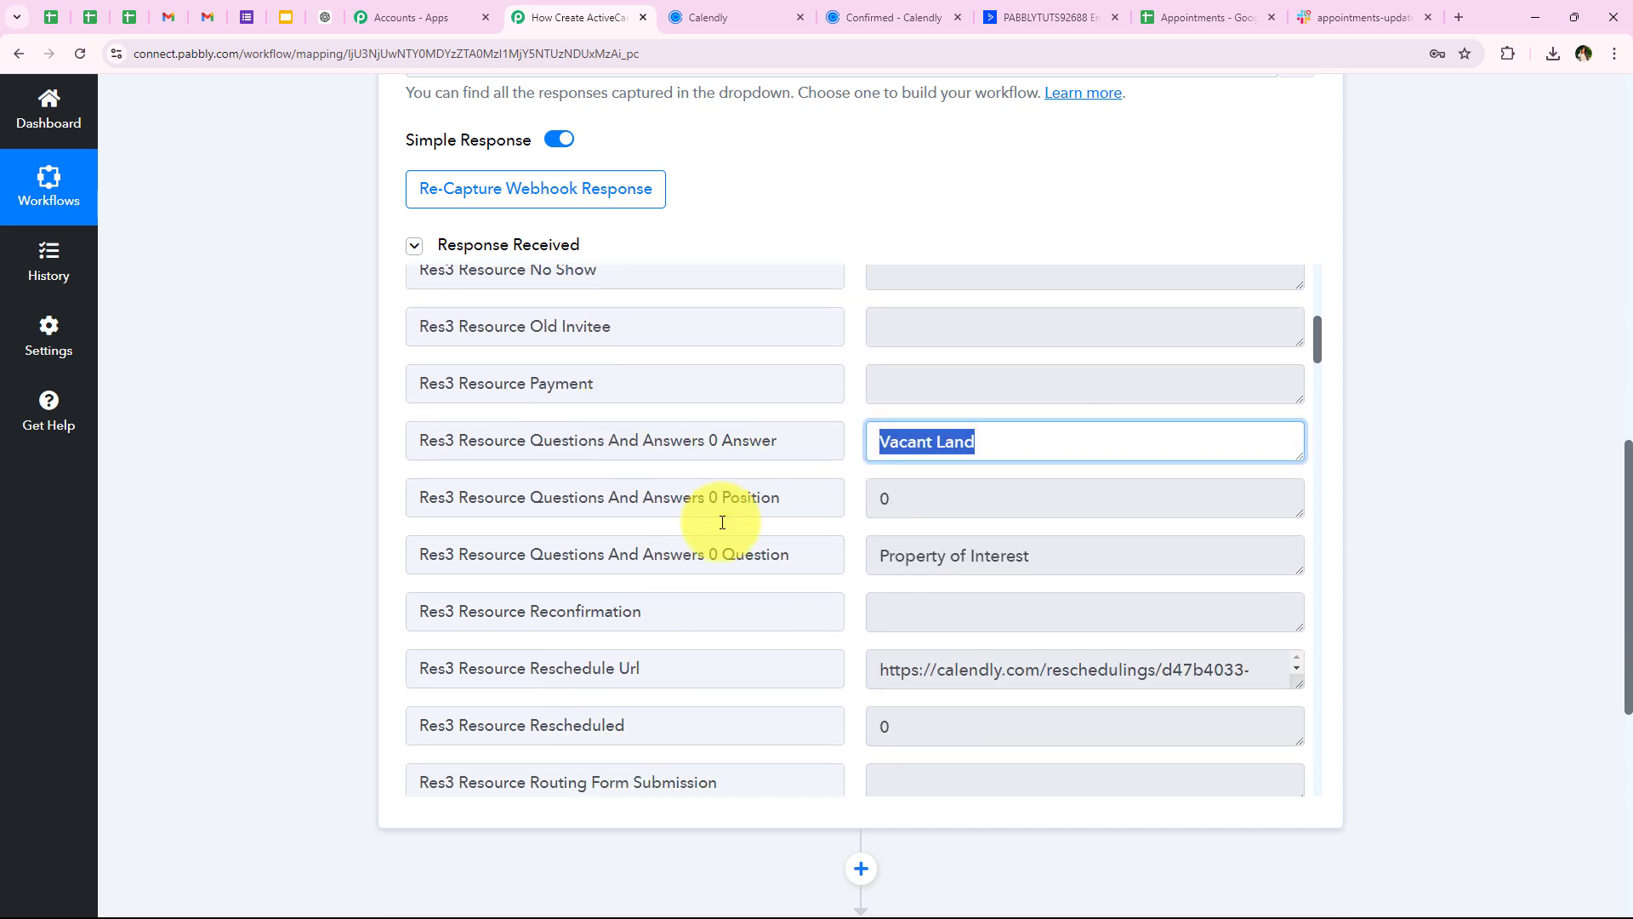
{"action": "scroll", "coordinate": [722, 523], "scroll_direction": "up", "scroll_amount": 1}
{"action": "scroll", "coordinate": [722, 522], "scroll_direction": "down", "scroll_amount": 9}
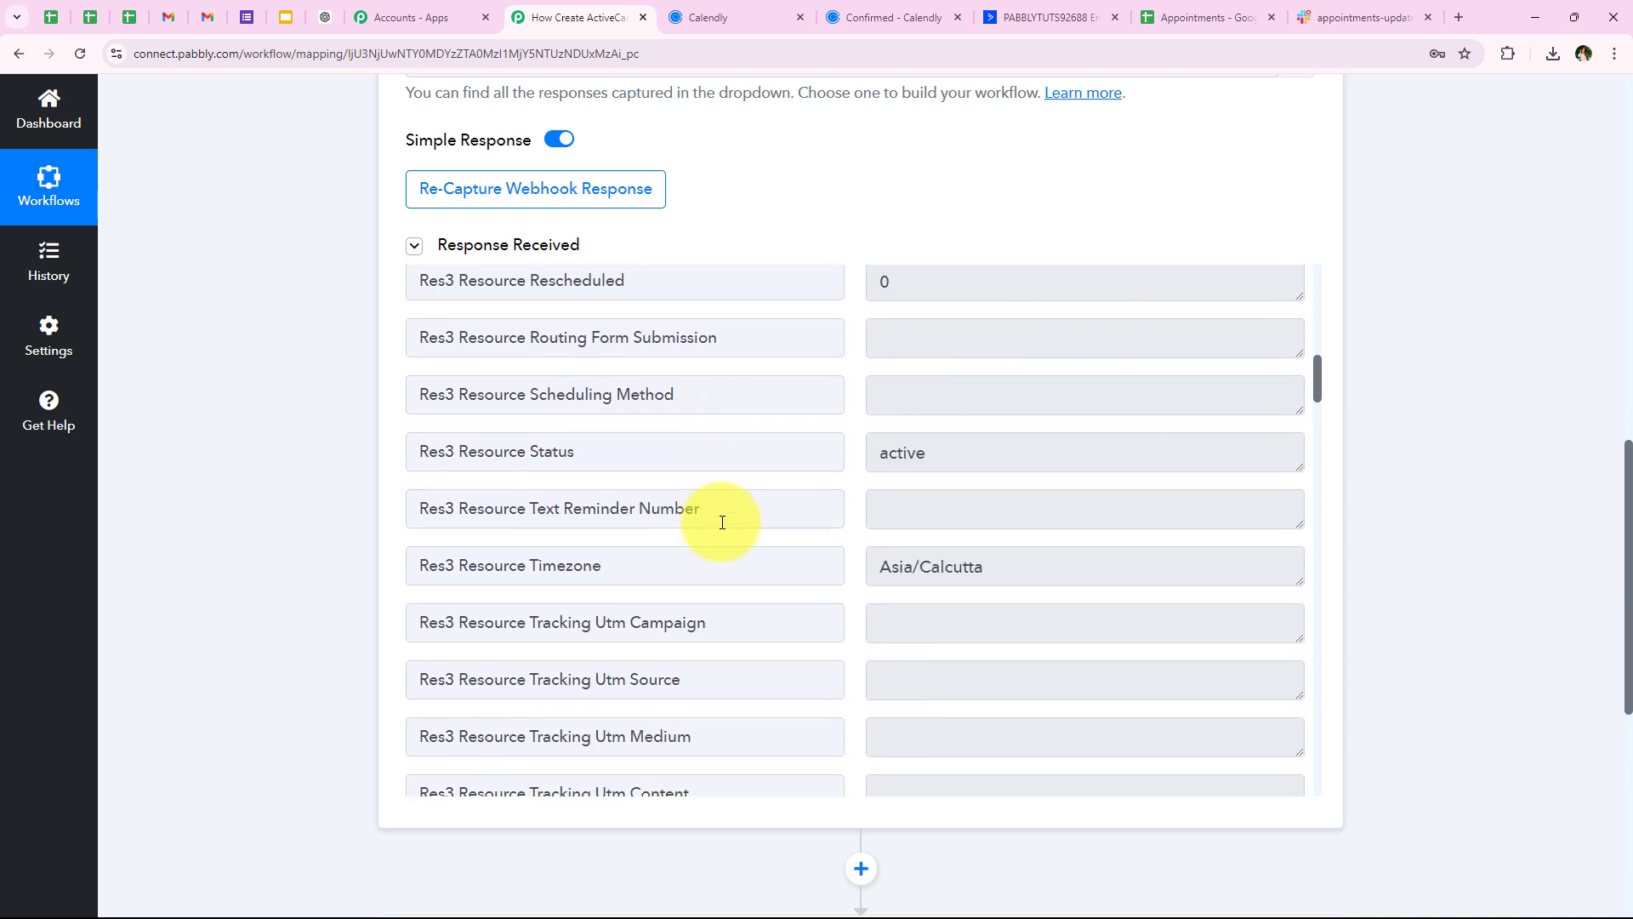
{"action": "scroll", "coordinate": [722, 522], "scroll_direction": "down", "scroll_amount": 9}
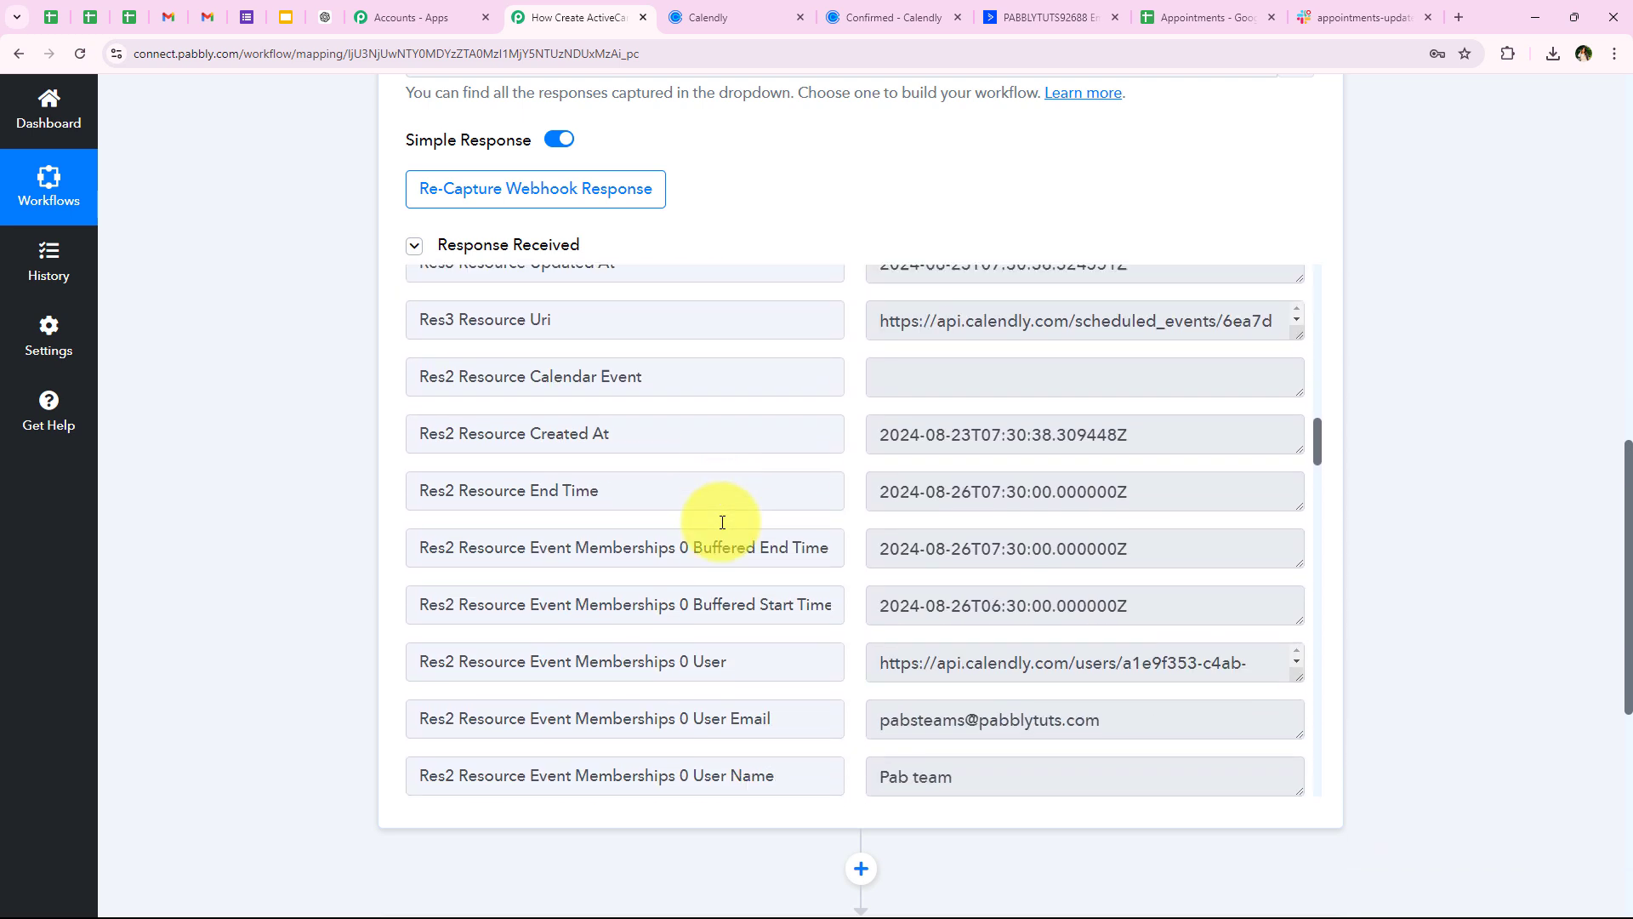
{"action": "scroll", "coordinate": [723, 522], "scroll_direction": "down", "scroll_amount": 5}
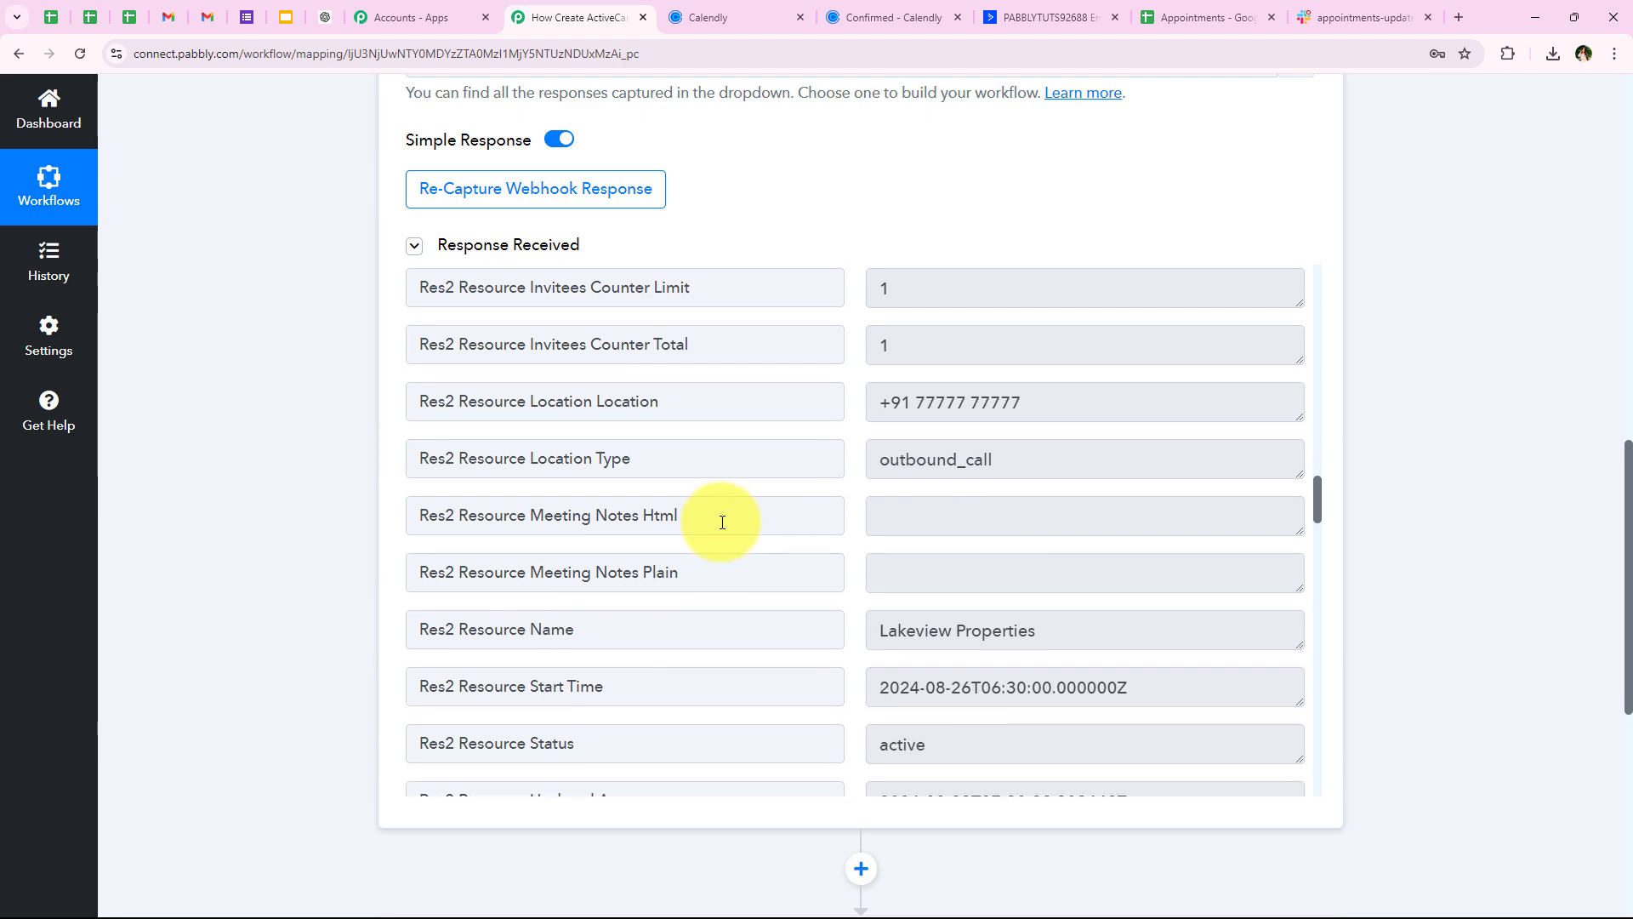
{"action": "scroll", "coordinate": [314, 405], "scroll_direction": "up", "scroll_amount": 20}
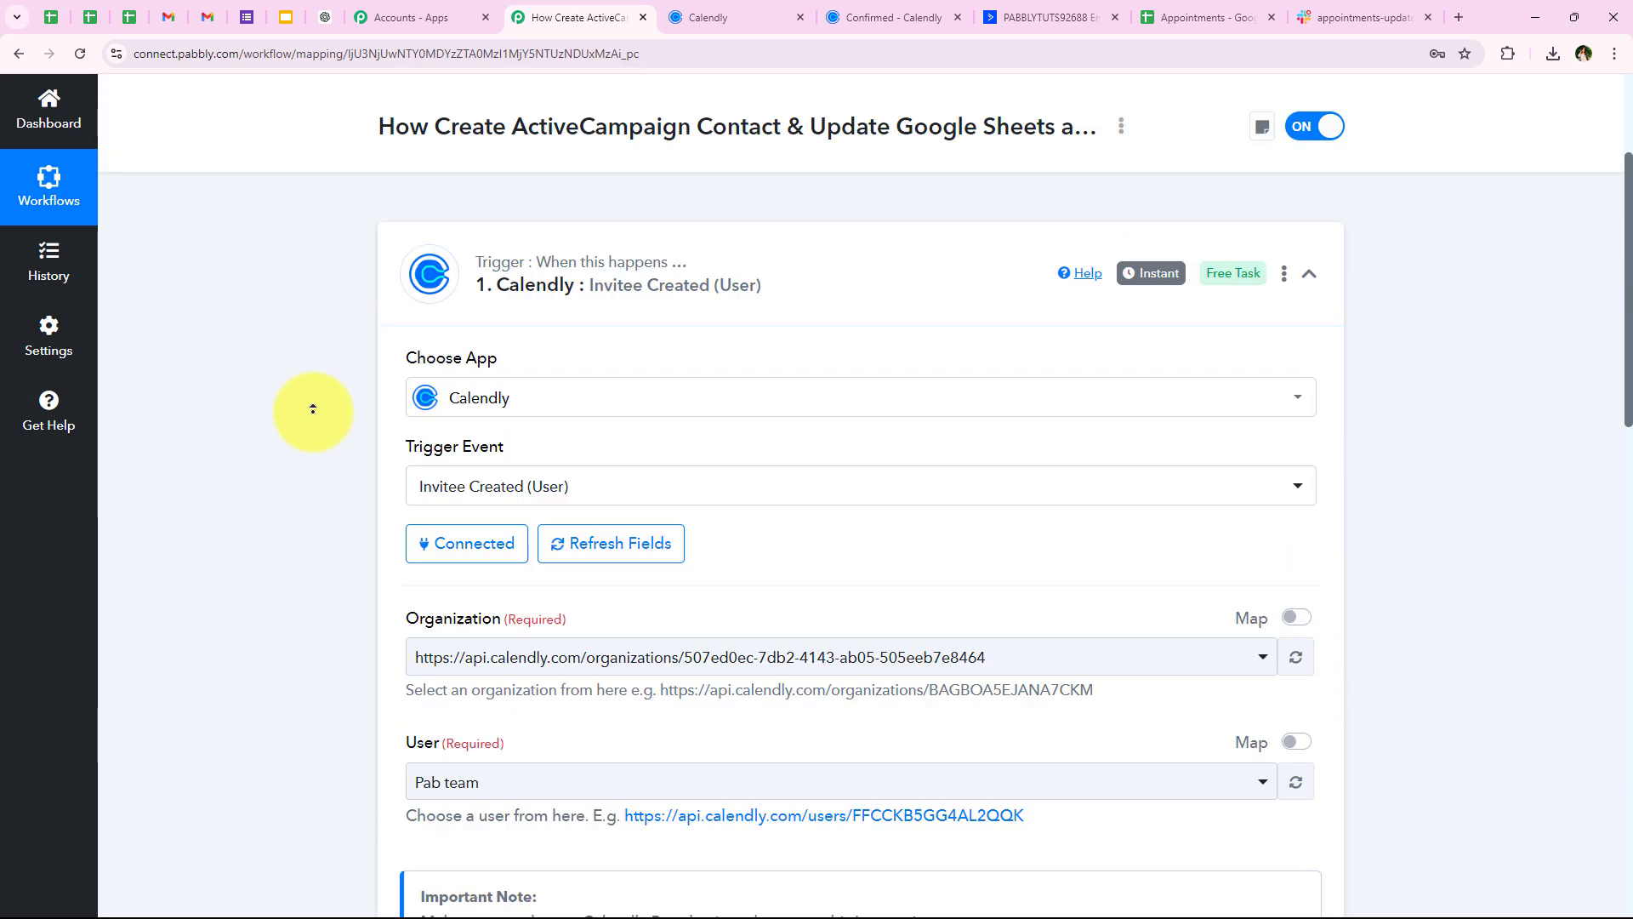
Collapse the Calendly trigger, expand step 2, and start searching the apps for Filter
{"action": "scroll", "coordinate": [313, 411], "scroll_direction": "down", "scroll_amount": 1}
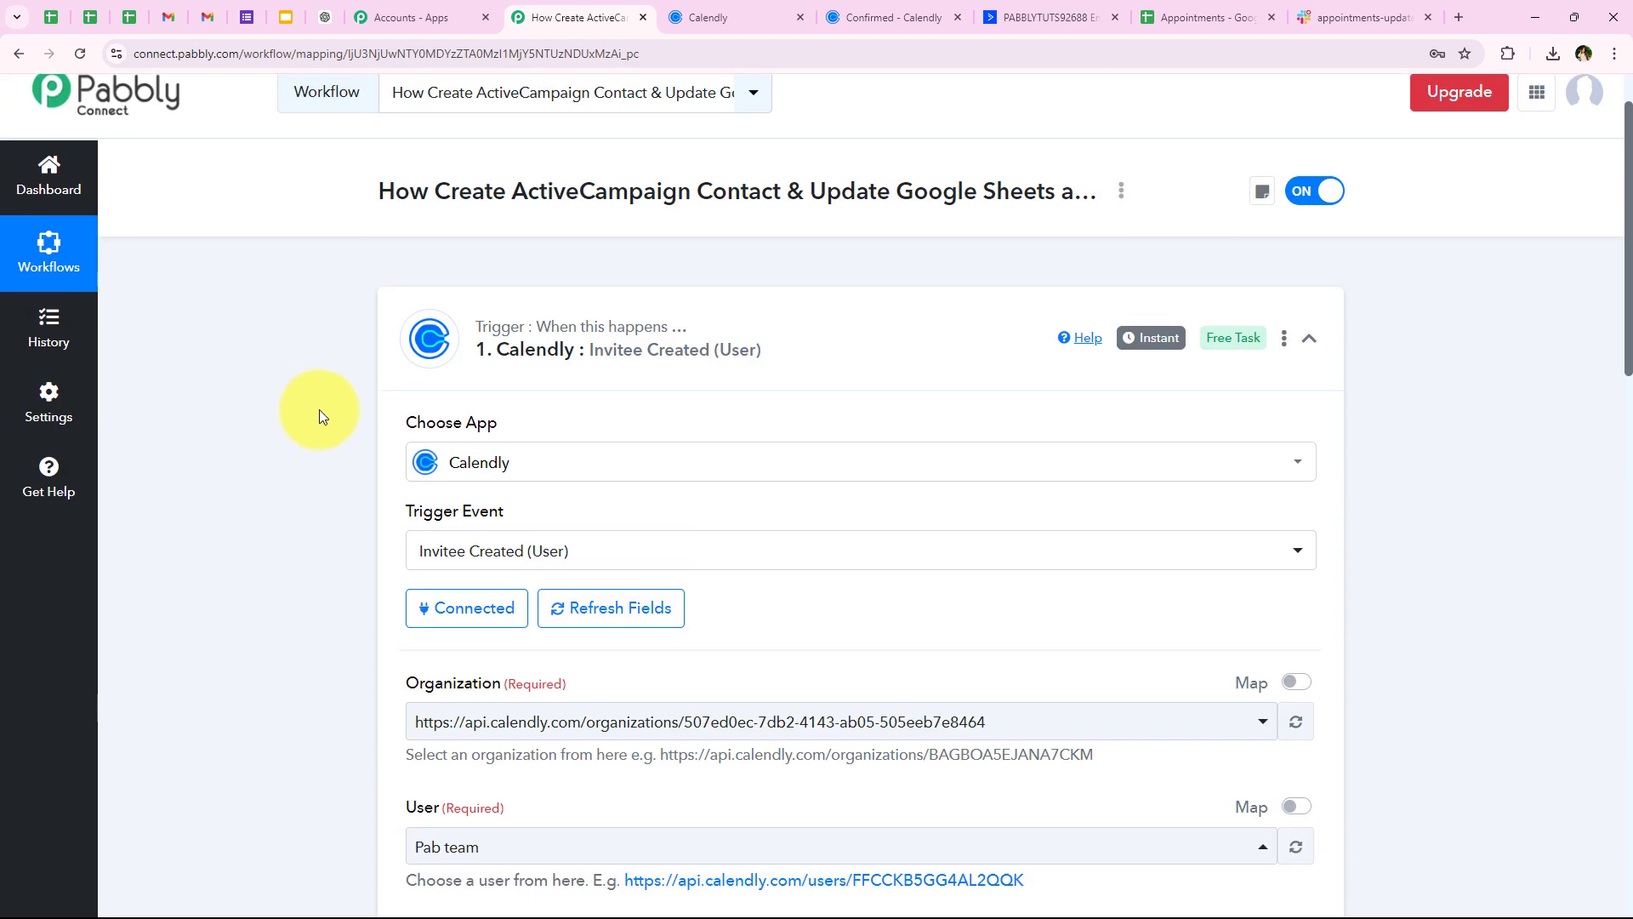
{"action": "left_click", "coordinate": [596, 370]}
{"action": "scroll", "coordinate": [321, 354], "scroll_direction": "up", "scroll_amount": 1}
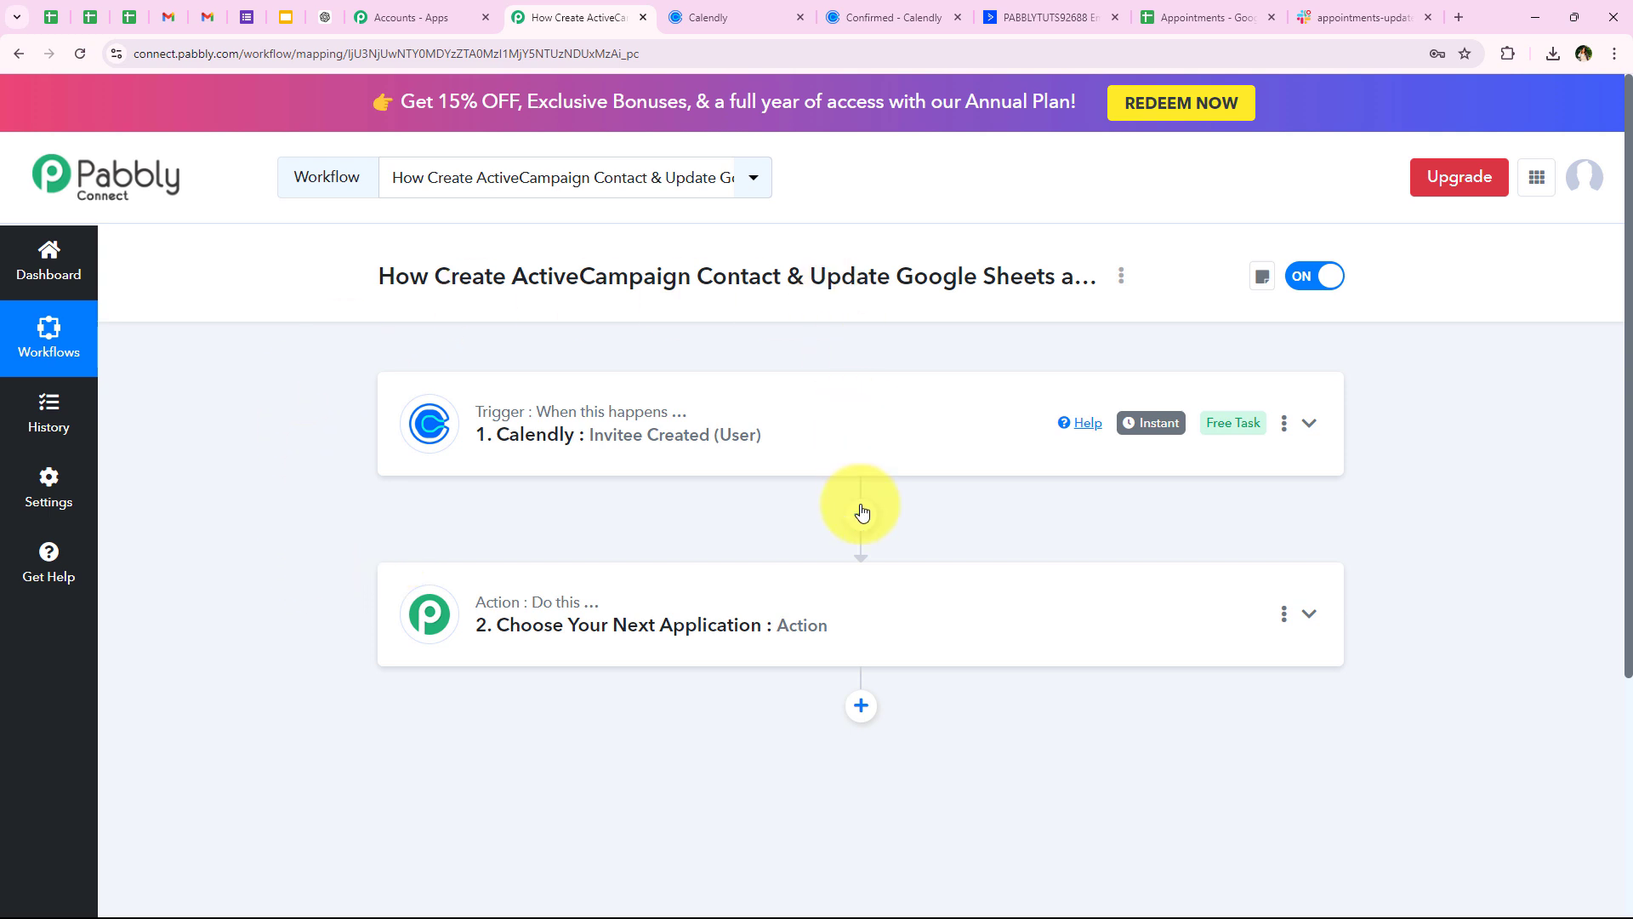
{"action": "left_click", "coordinate": [525, 648]}
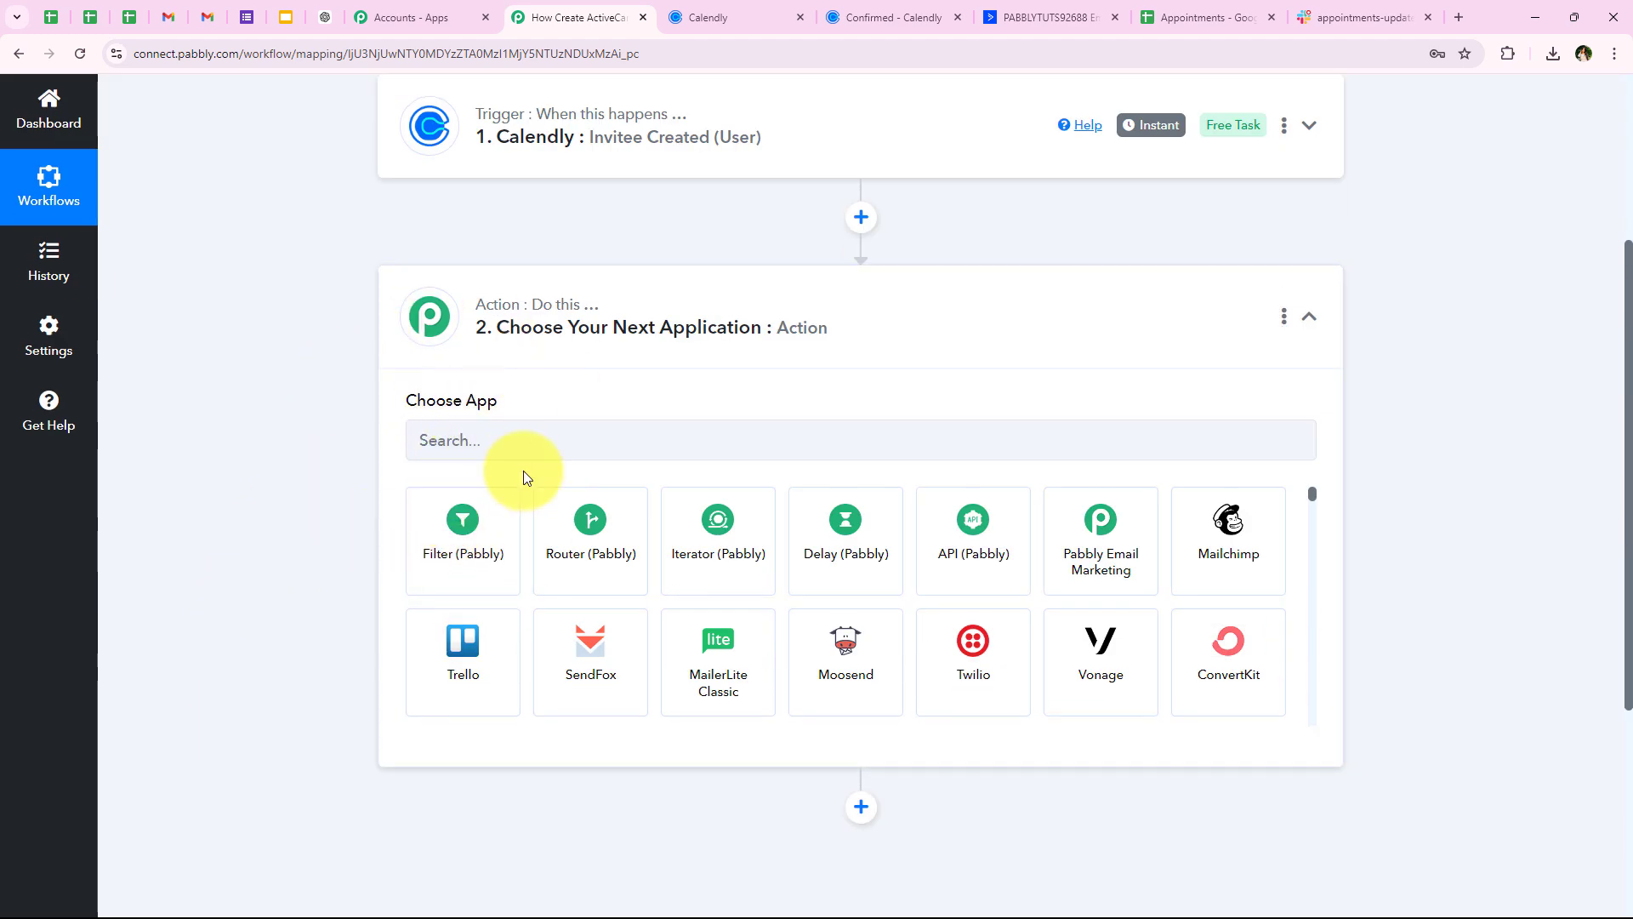
{"action": "left_click", "coordinate": [481, 436]}
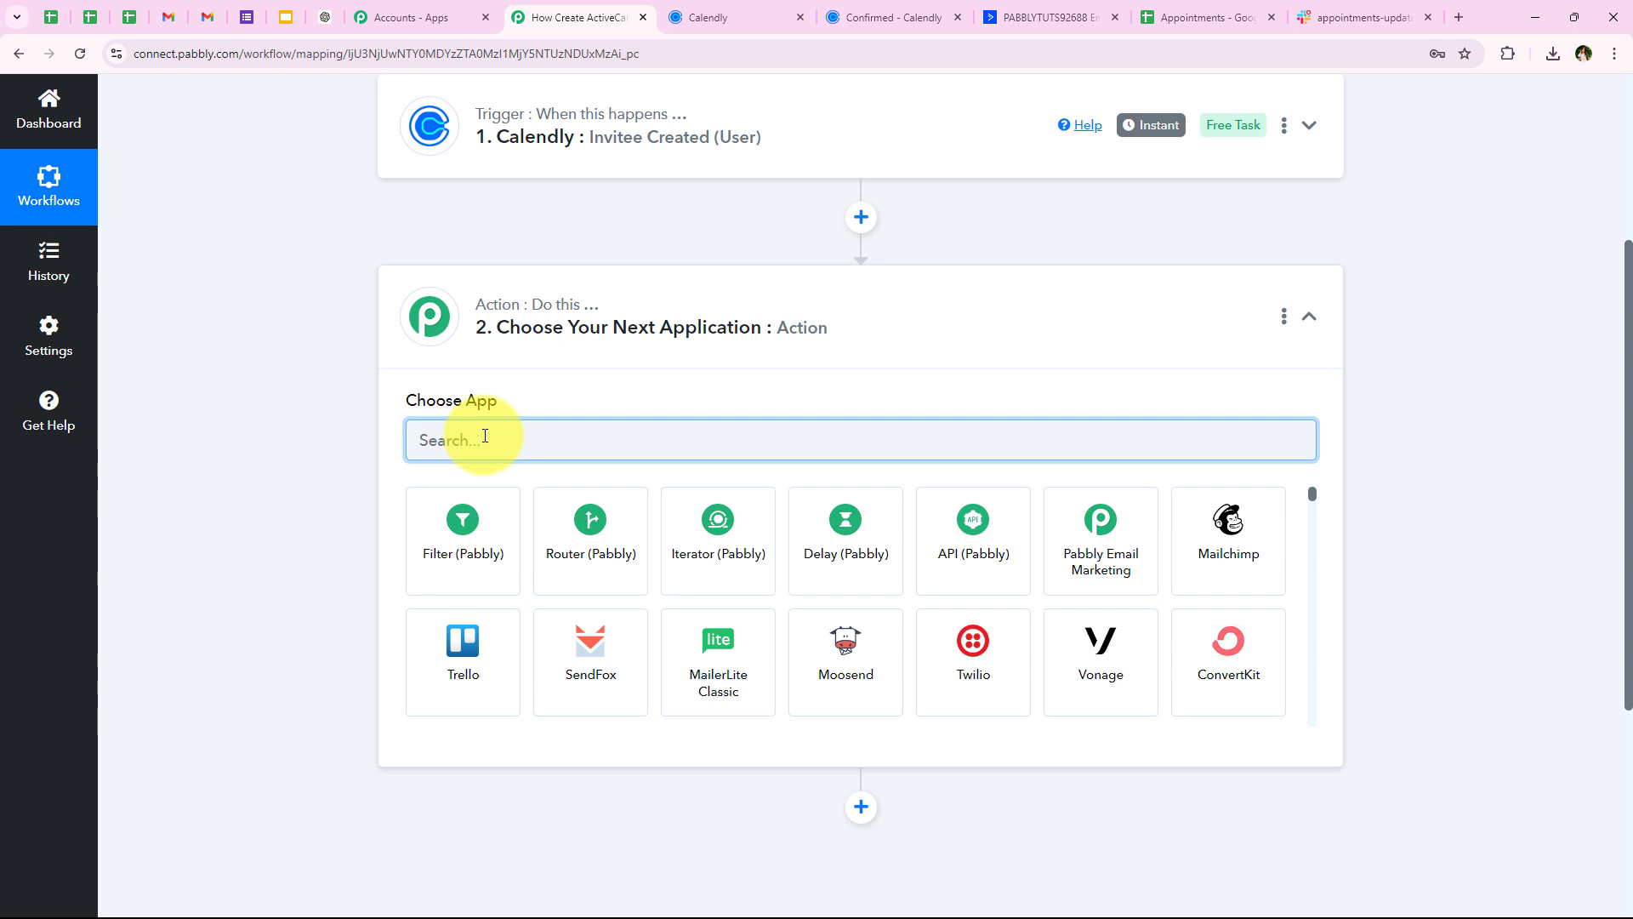
{"action": "type", "text": "Fil"}
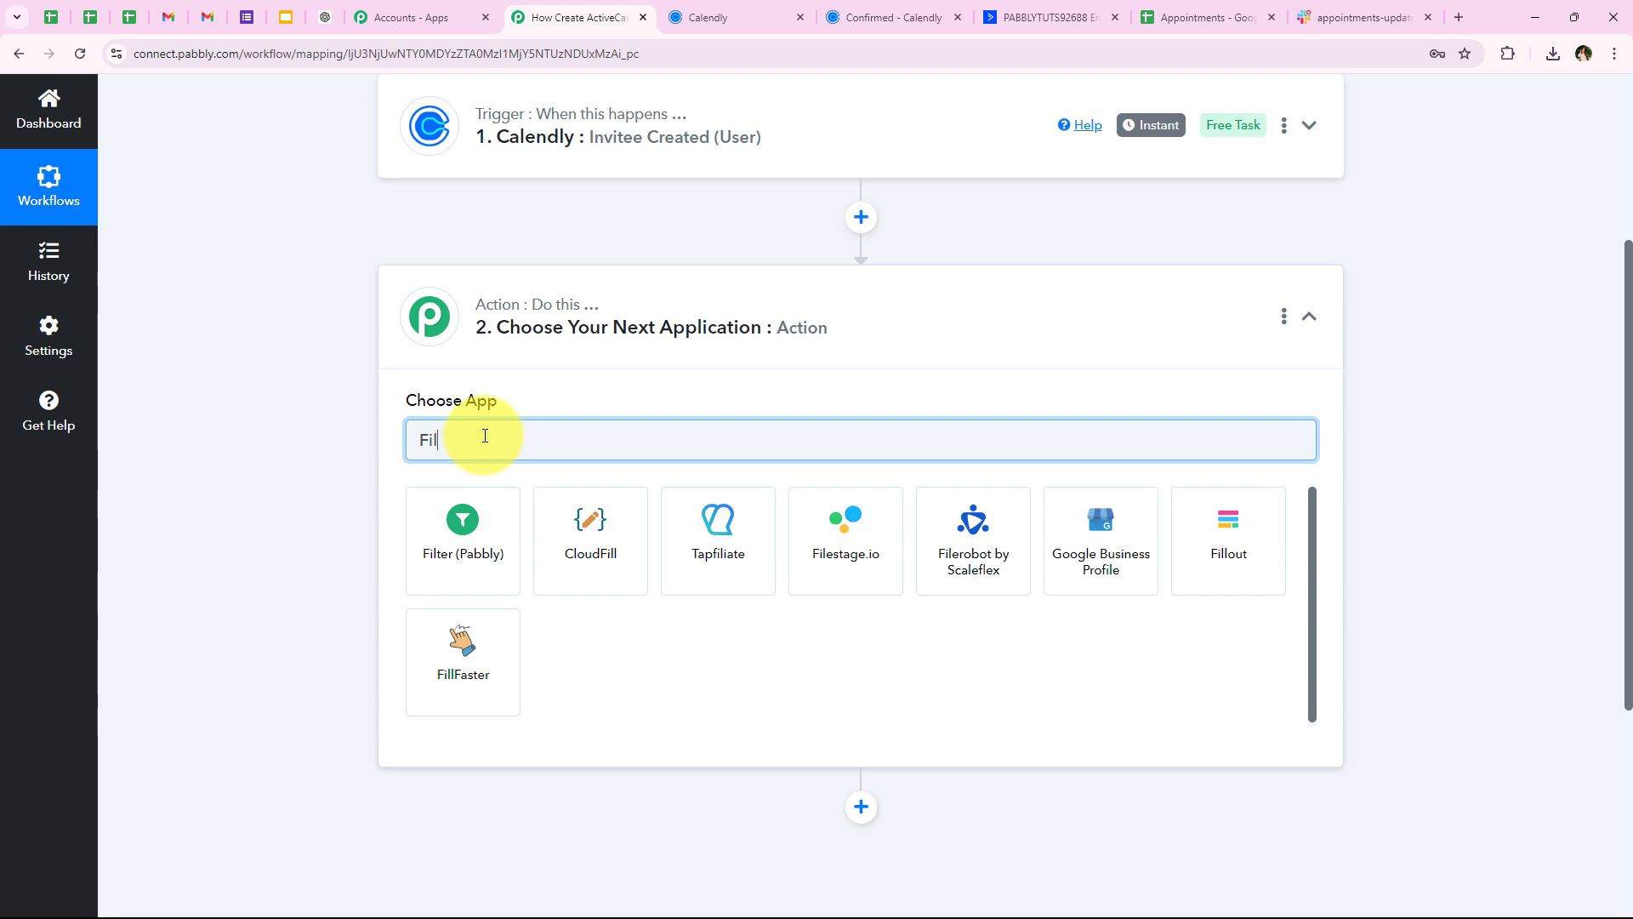
Make step 2 Filter (Pabbly) with the Filter Values action event and connect it
{"action": "type", "text": "ter"}
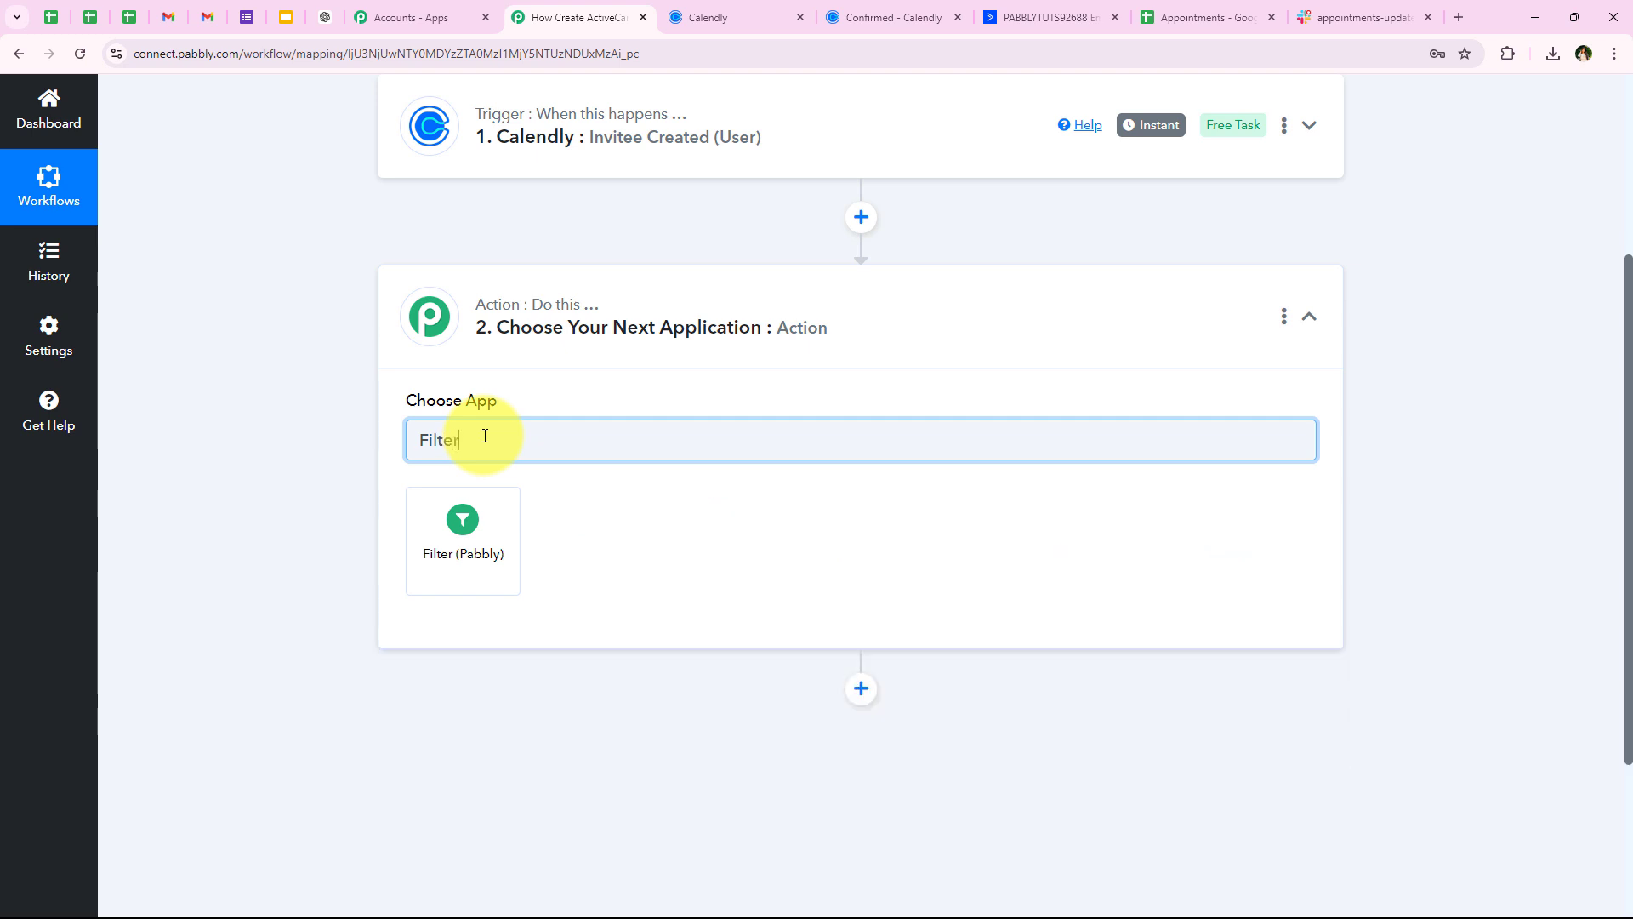
{"action": "left_click", "coordinate": [445, 574]}
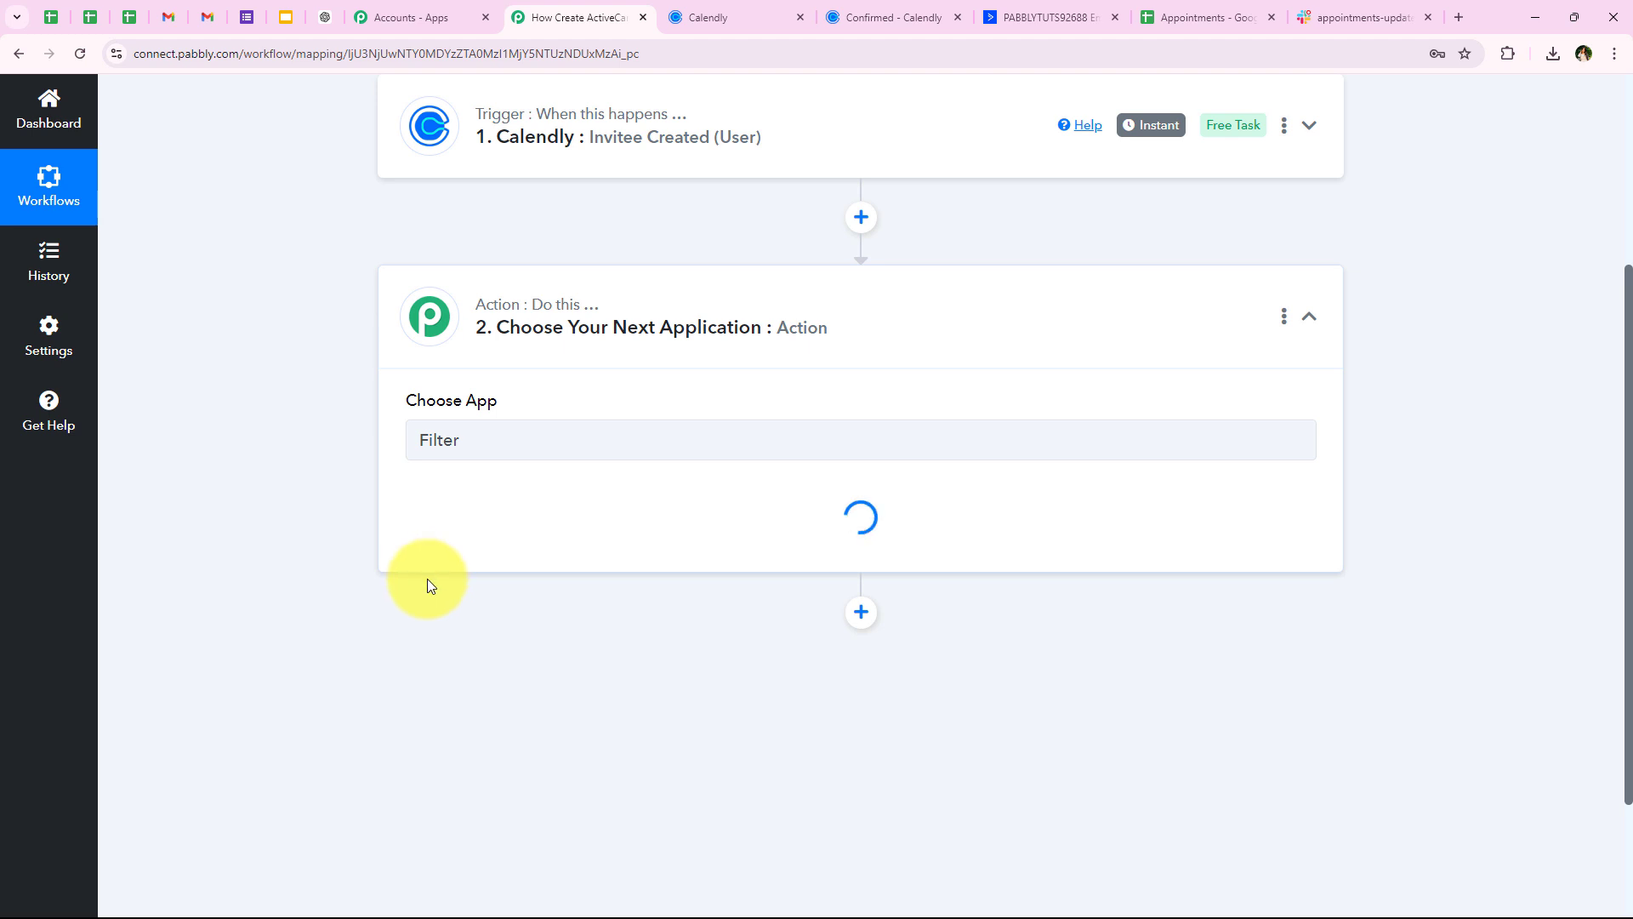
{"action": "left_click_drag", "start_coordinate": [394, 492], "coordinate": [522, 536]}
{"action": "left_click", "coordinate": [521, 536]}
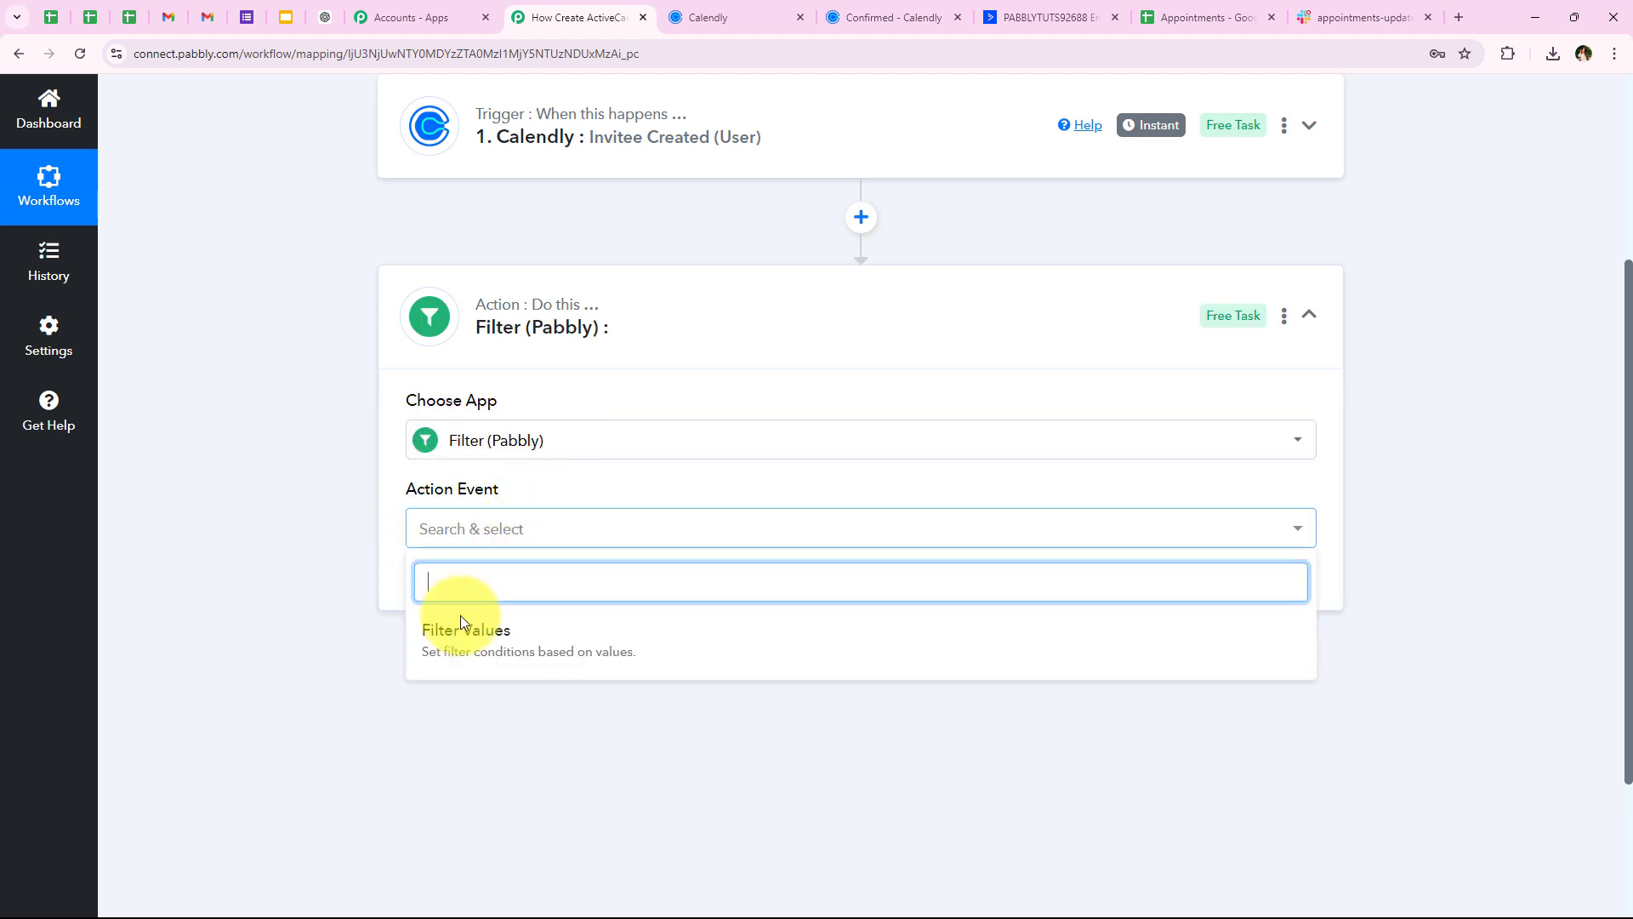
{"action": "left_click", "coordinate": [460, 653]}
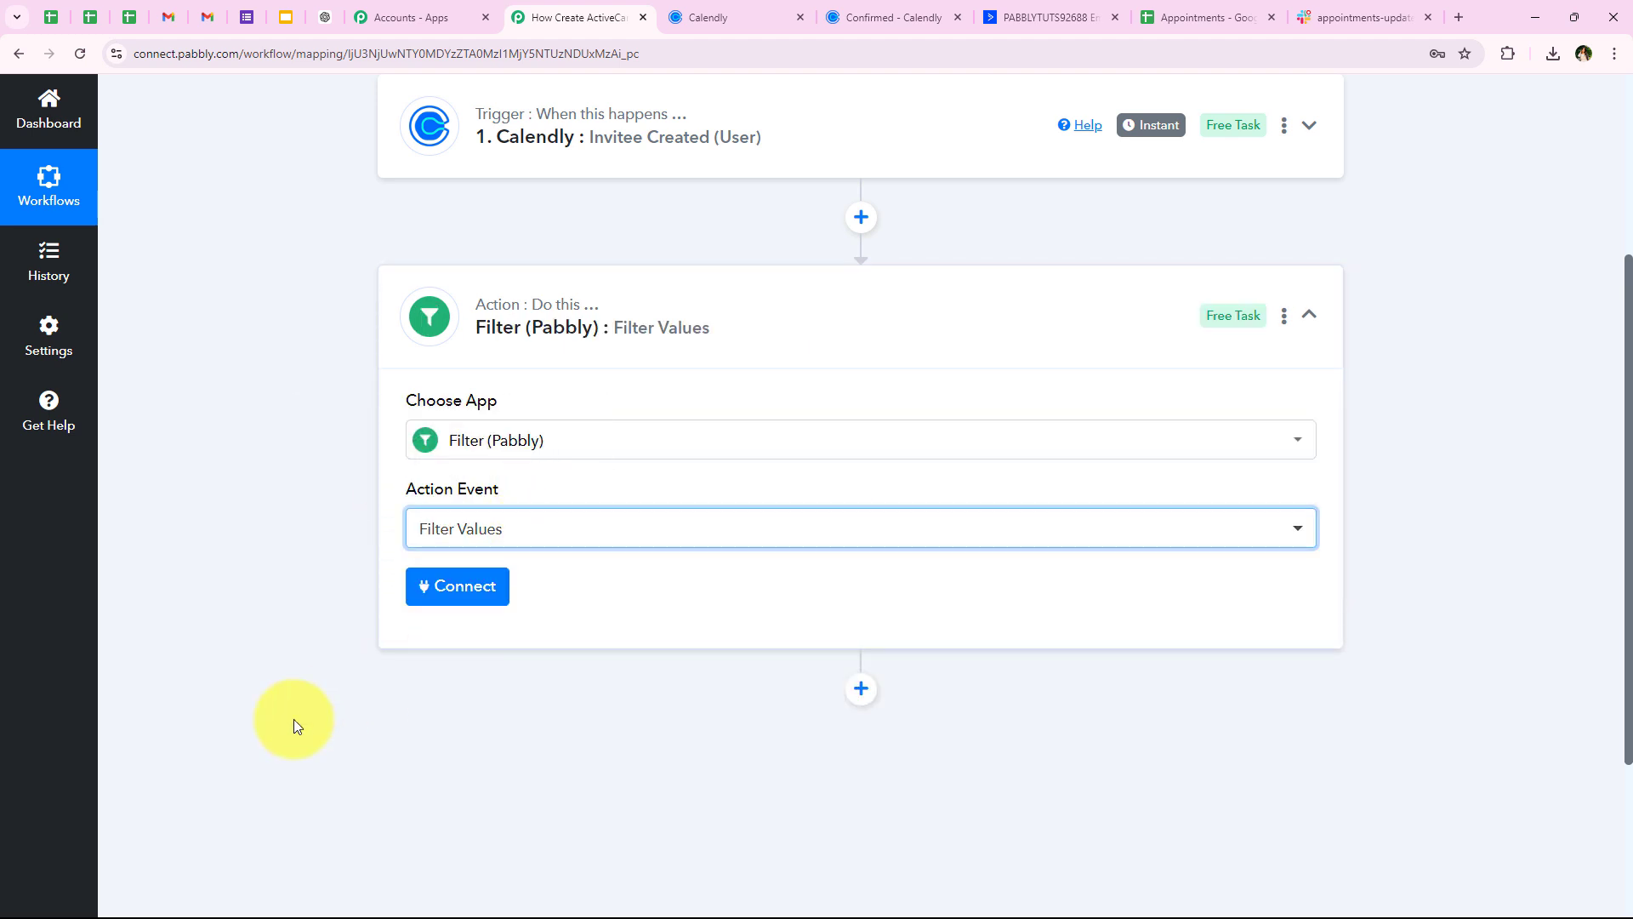
{"action": "left_click", "coordinate": [493, 587]}
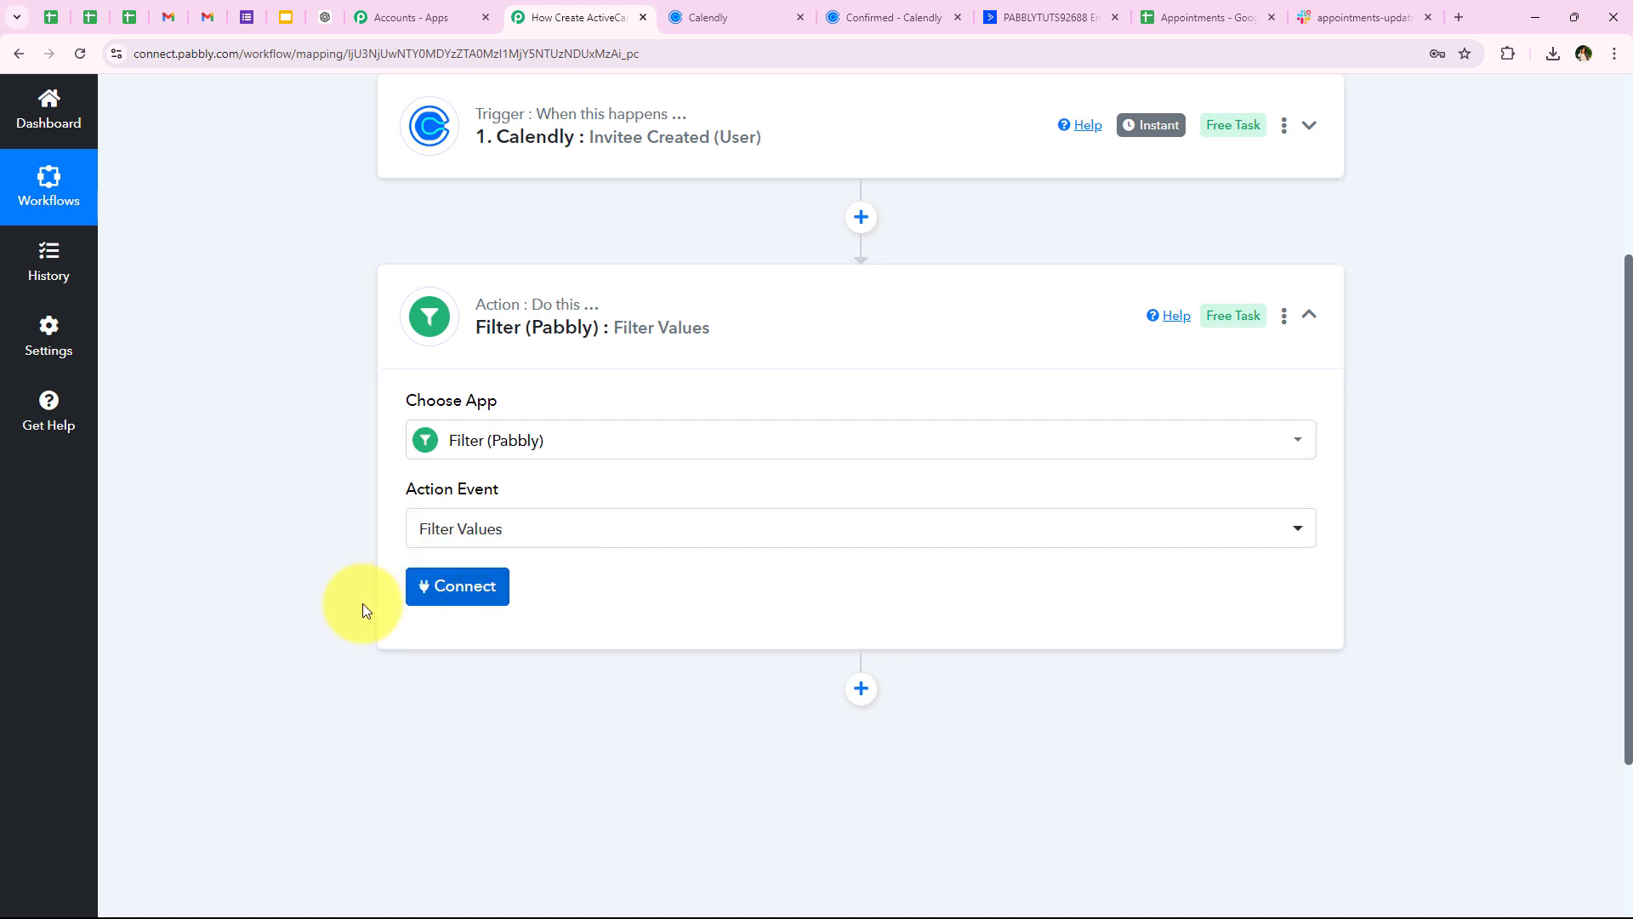
Set the filter label to the Calendly scheduled event field, comparing with Equal to
{"action": "left_click", "coordinate": [685, 17]}
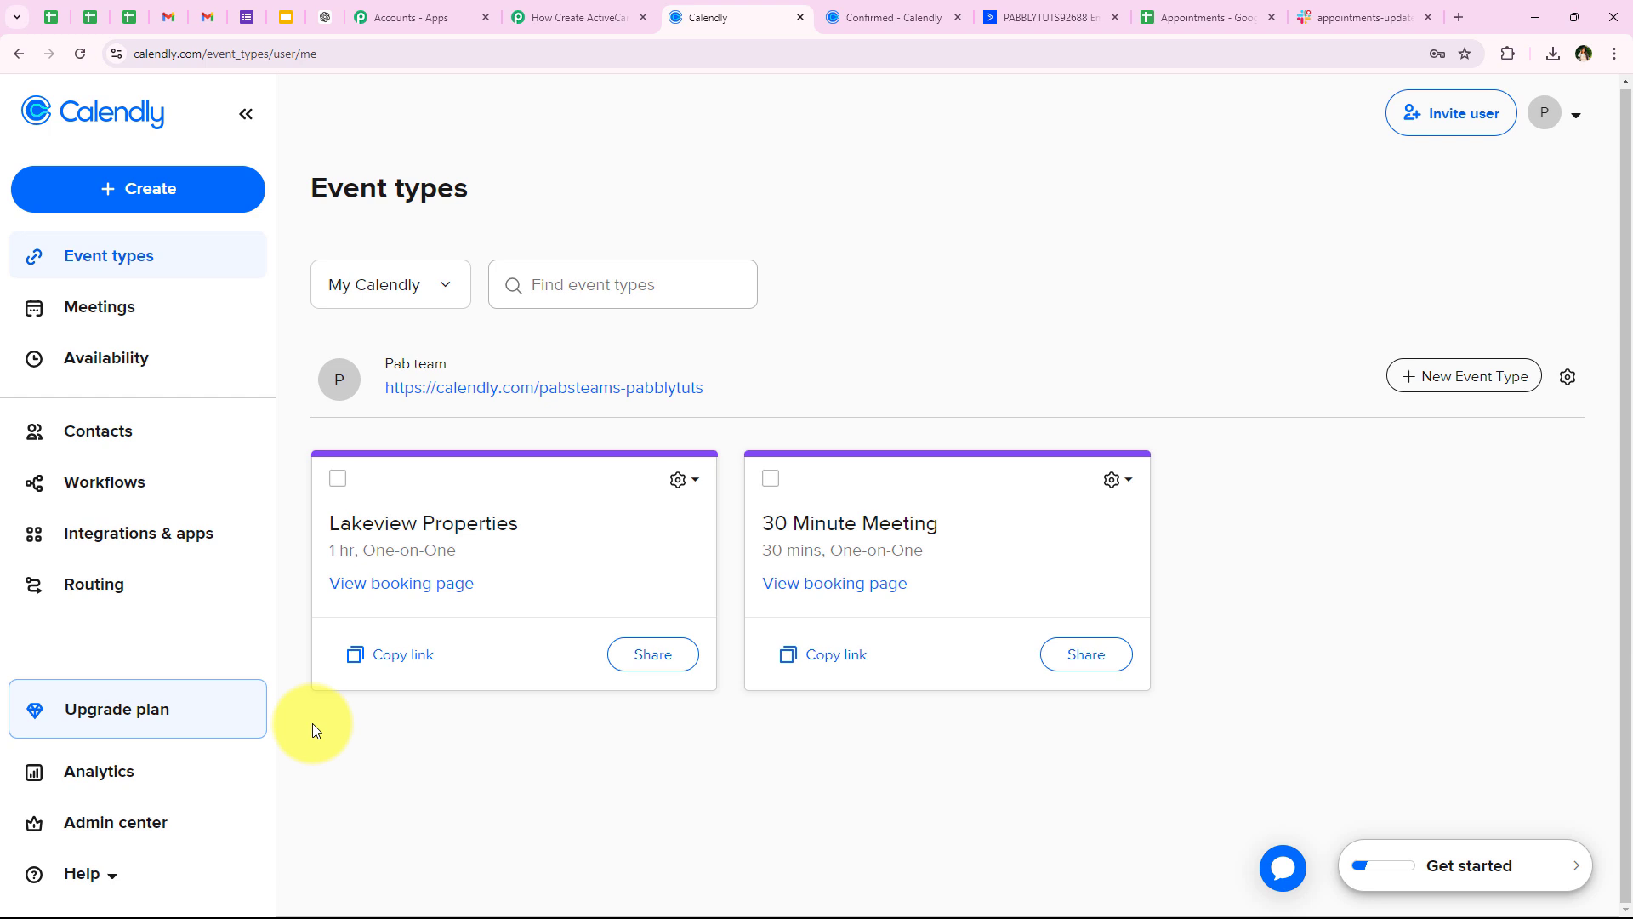
{"action": "left_click", "coordinate": [545, 7]}
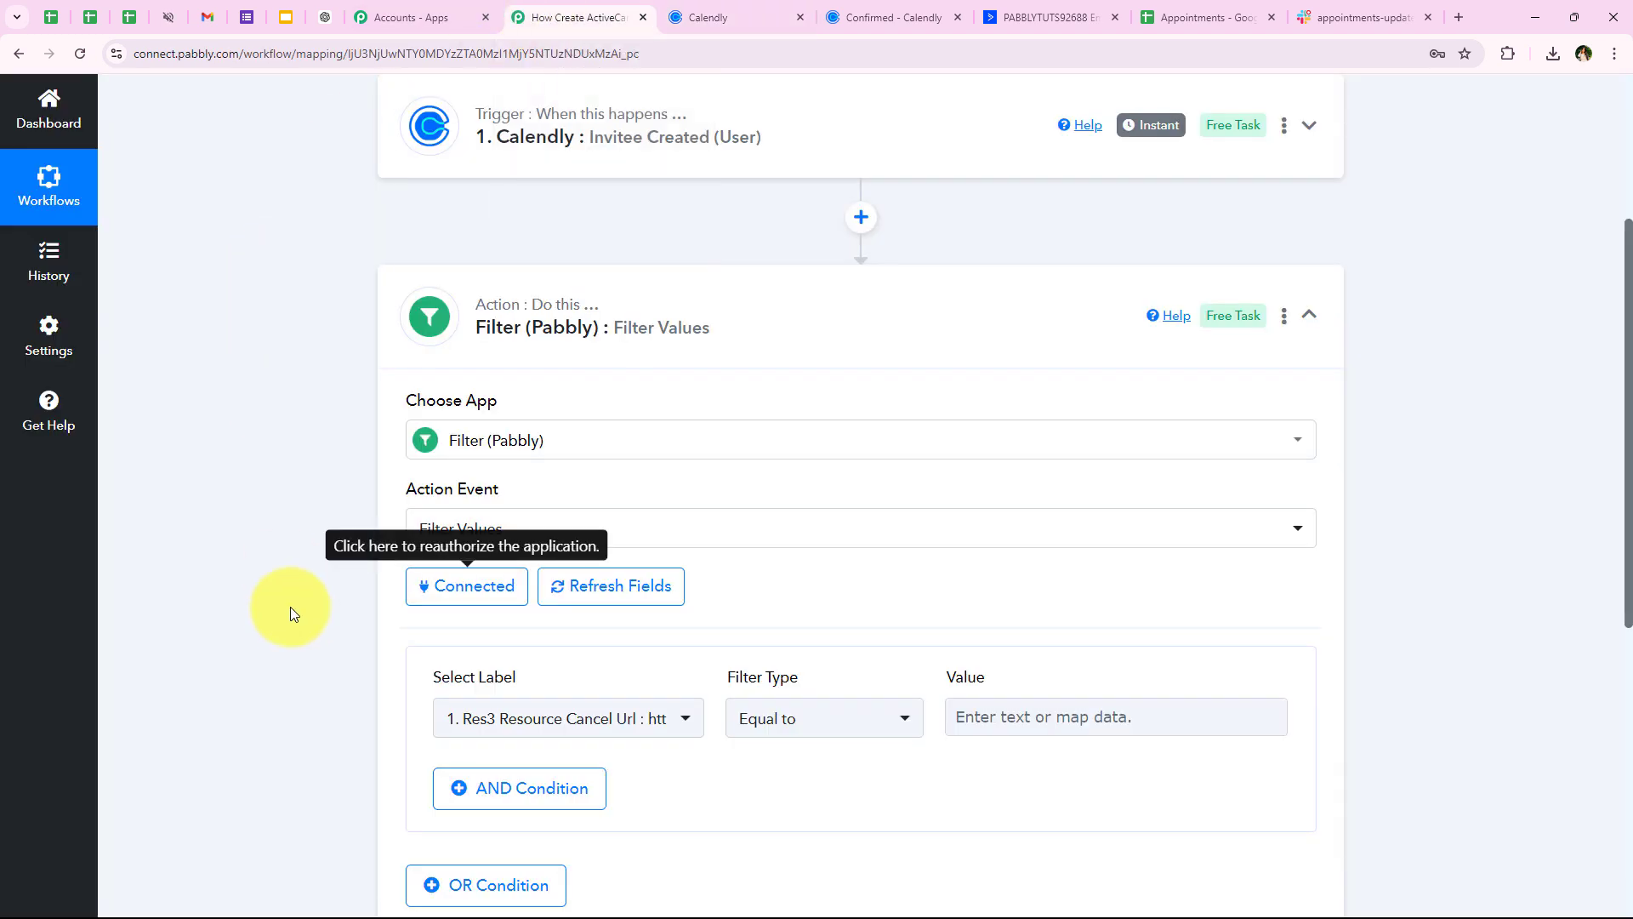
{"action": "scroll", "coordinate": [289, 615], "scroll_direction": "down", "scroll_amount": 2}
{"action": "scroll", "coordinate": [289, 615], "scroll_direction": "down", "scroll_amount": 1}
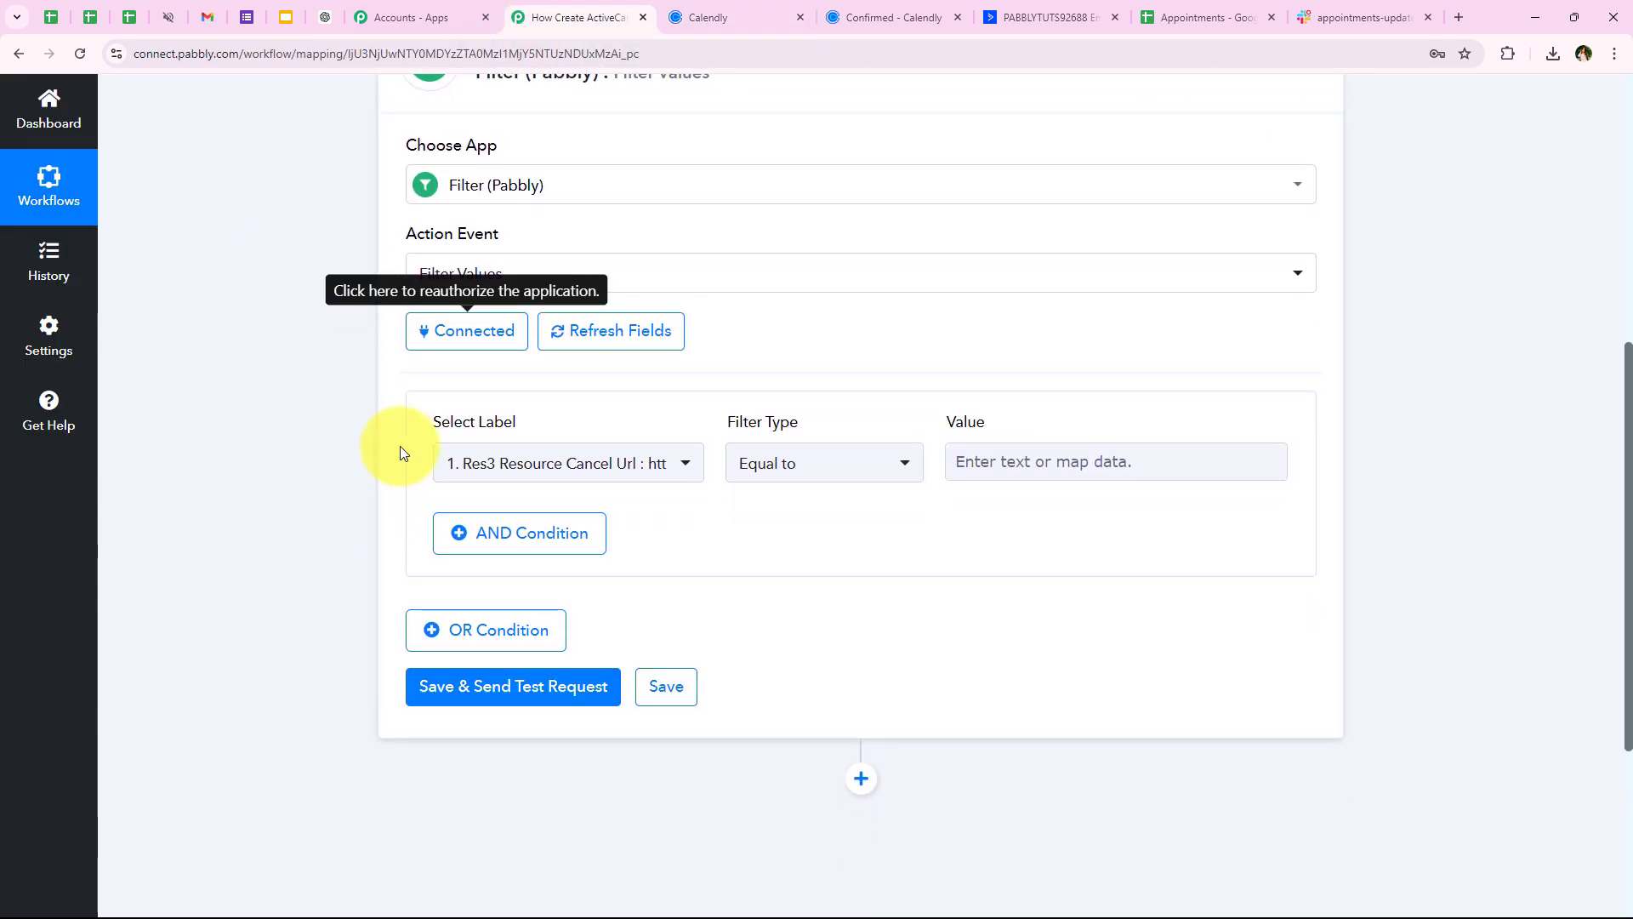
{"action": "left_click_drag", "start_coordinate": [433, 422], "coordinate": [537, 432]}
{"action": "left_click", "coordinate": [561, 461]}
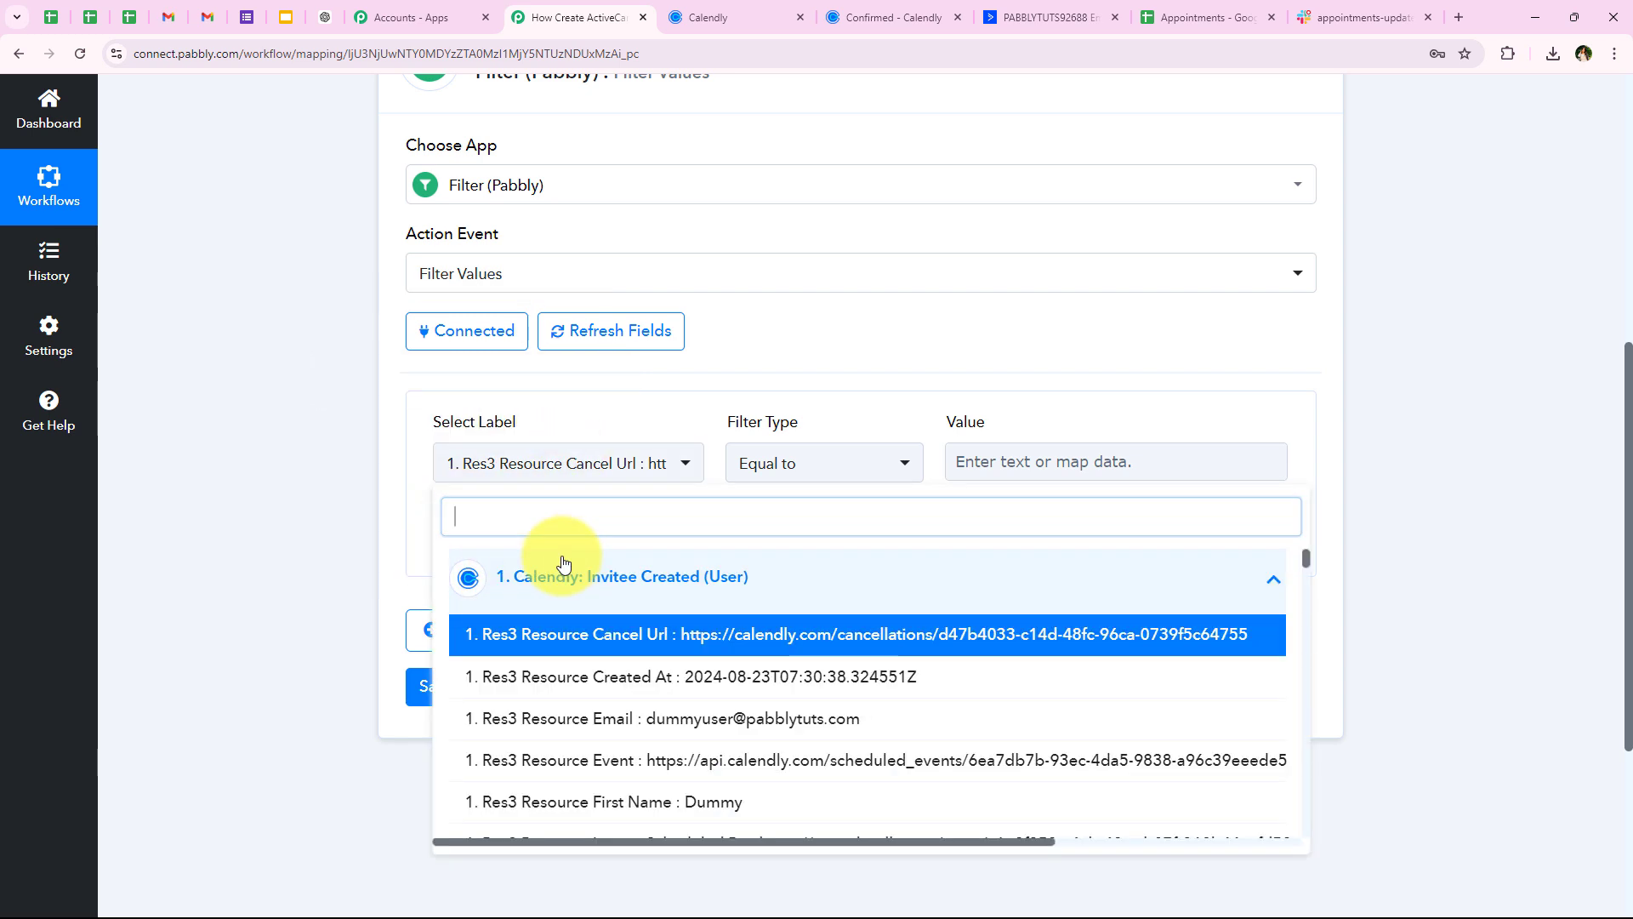
{"action": "type", "text": "lak"}
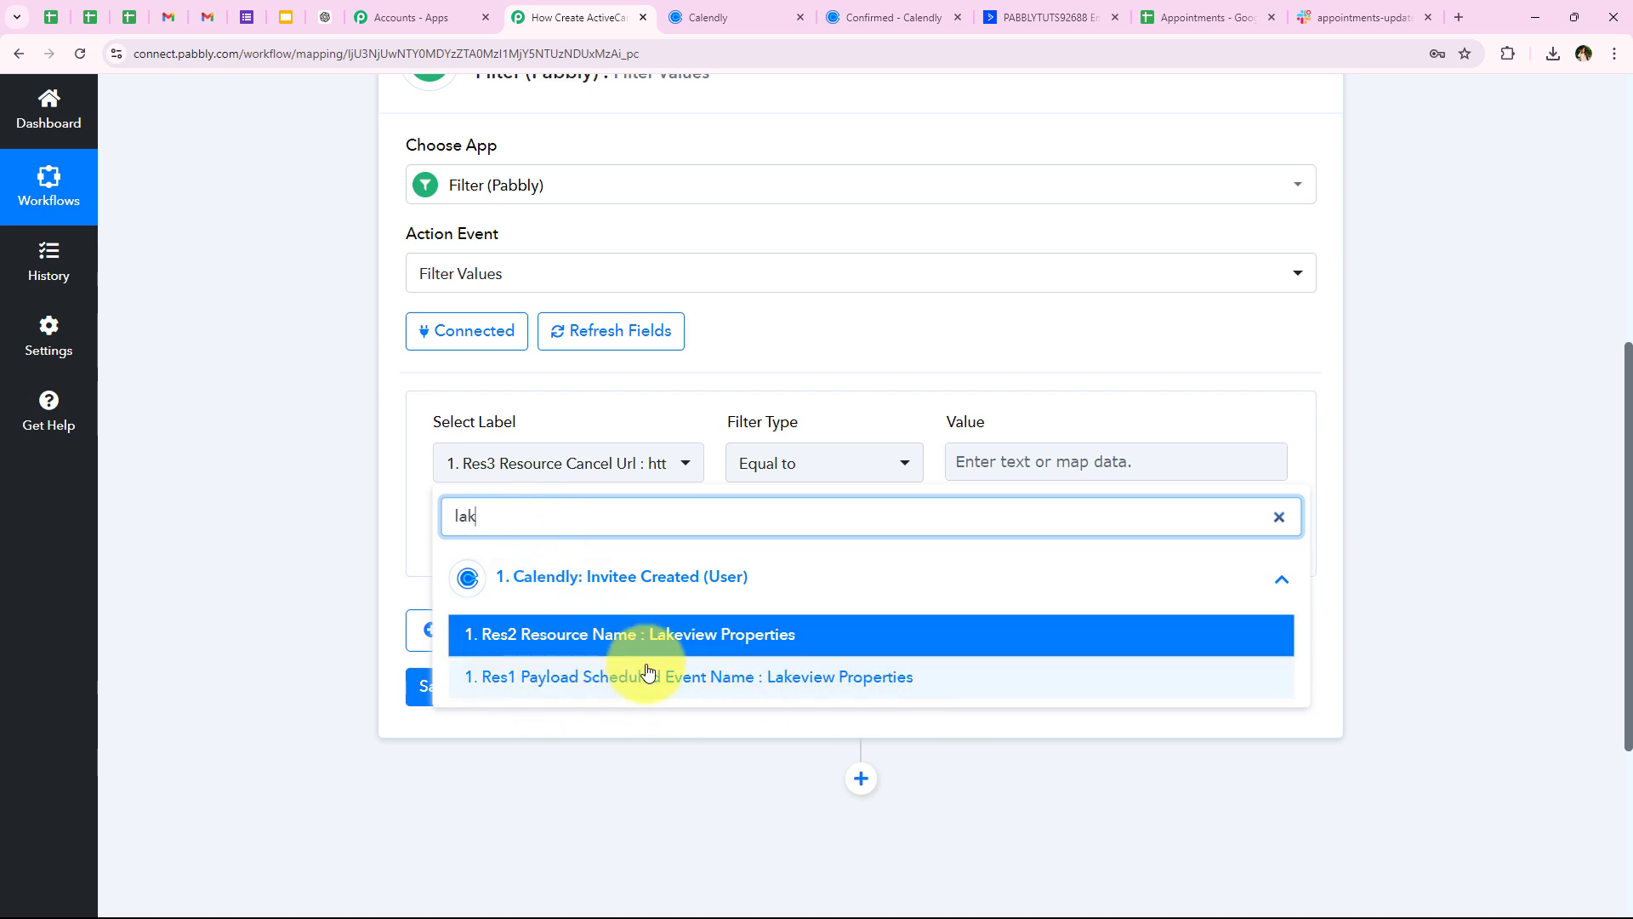
{"action": "left_click", "coordinate": [718, 687]}
{"action": "double_click", "coordinate": [740, 423]}
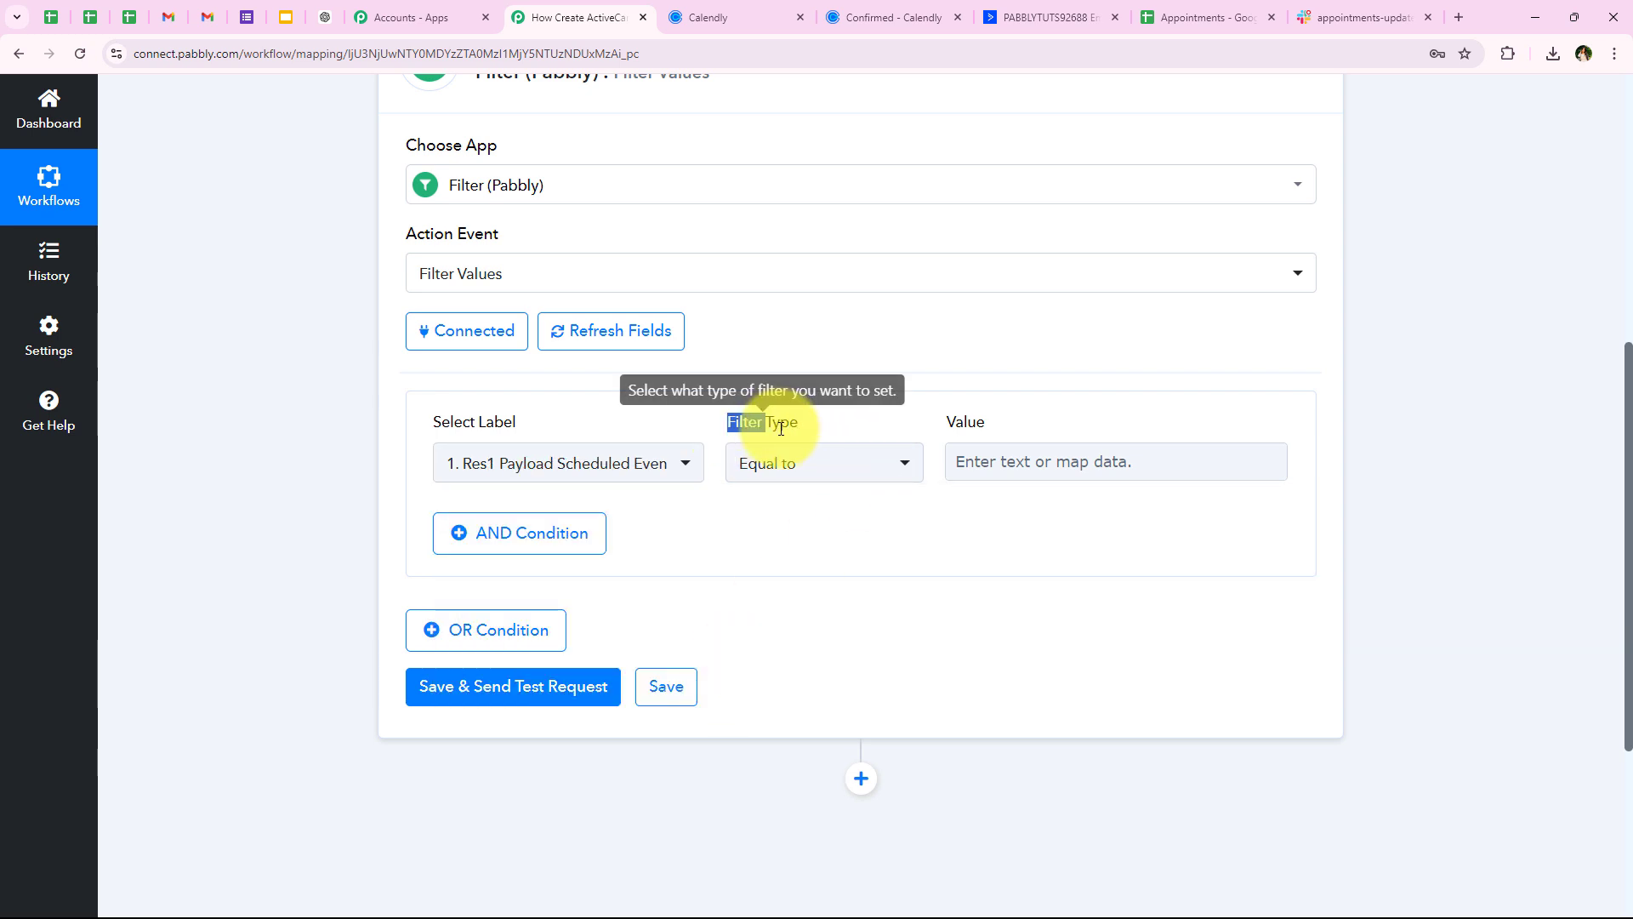
{"action": "left_click", "coordinate": [795, 468]}
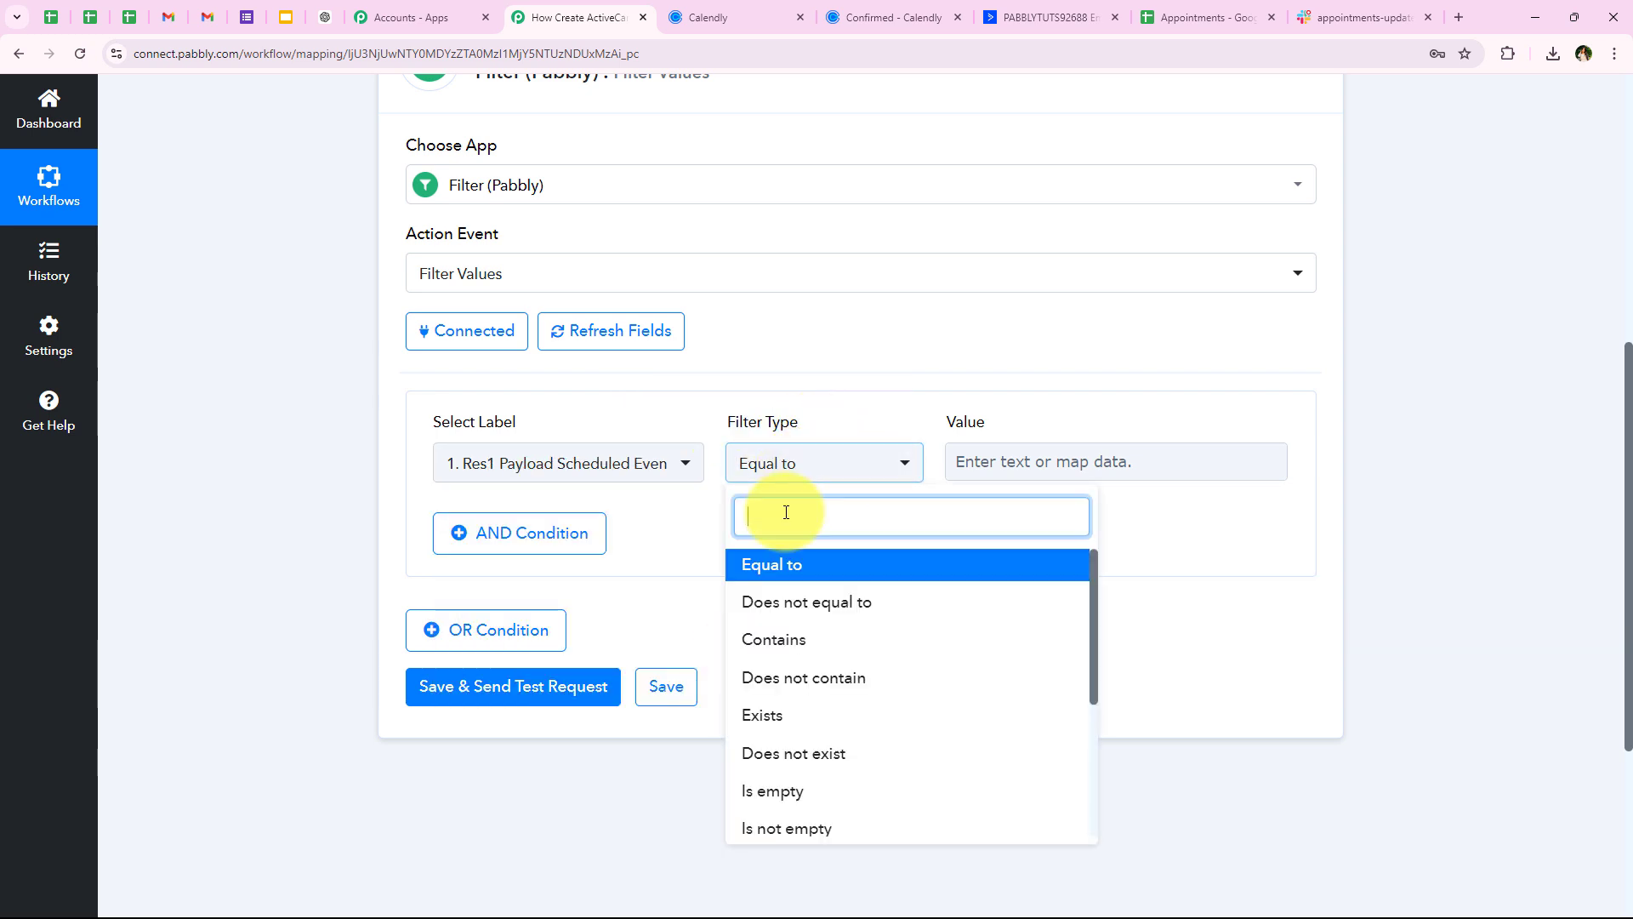
{"action": "left_click", "coordinate": [806, 566]}
{"action": "left_click", "coordinate": [1002, 474]}
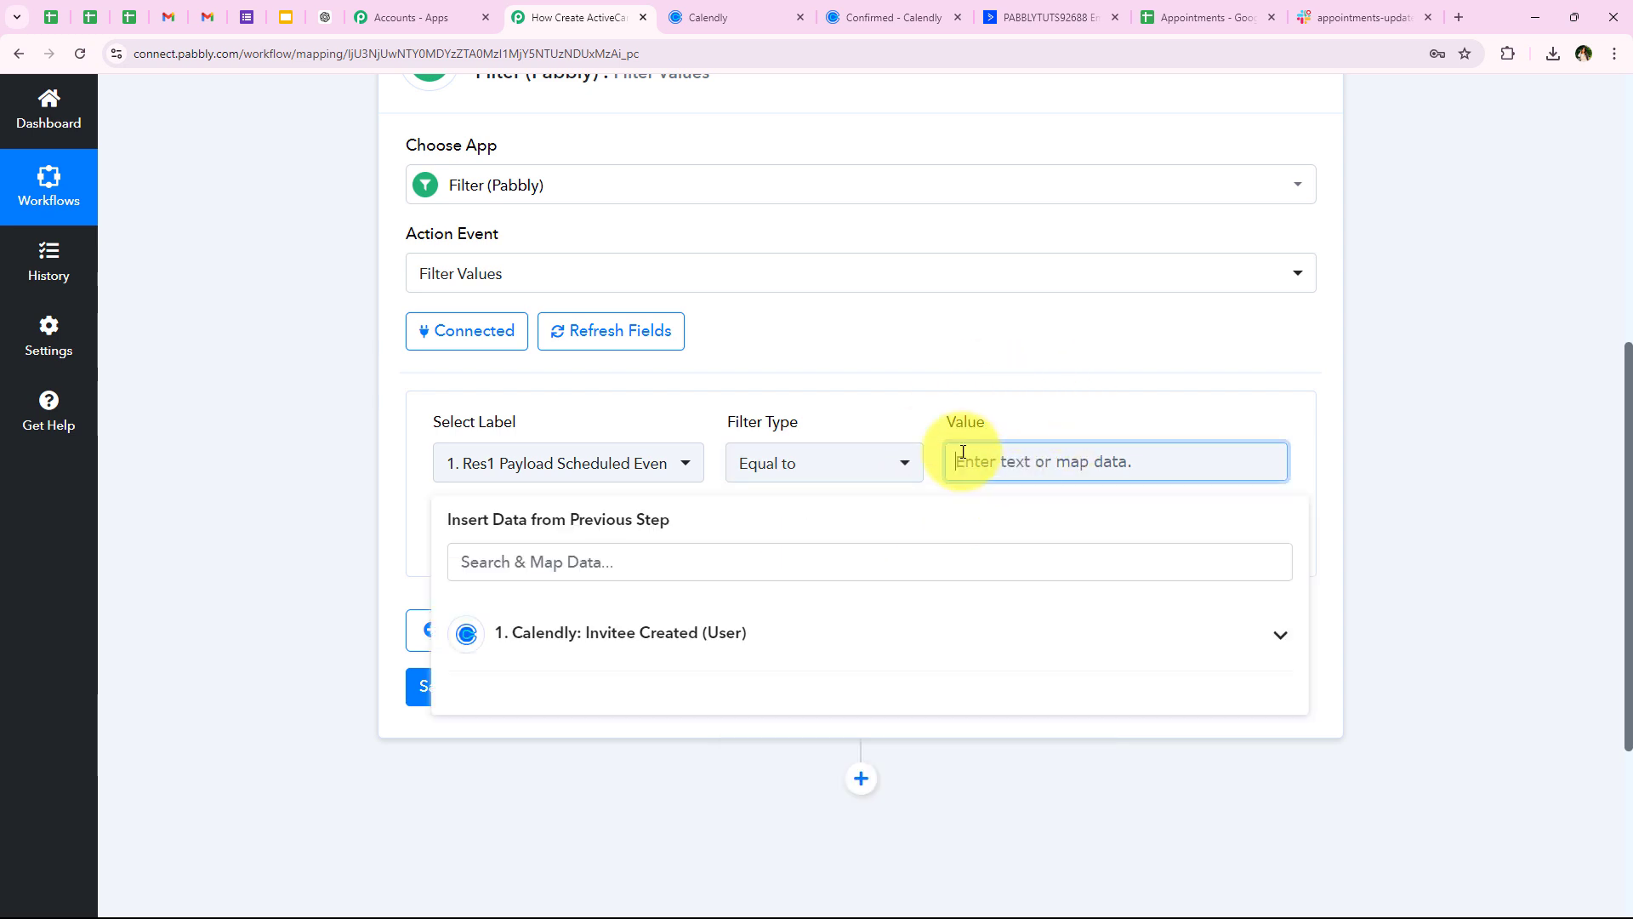
{"action": "left_click", "coordinate": [543, 468]}
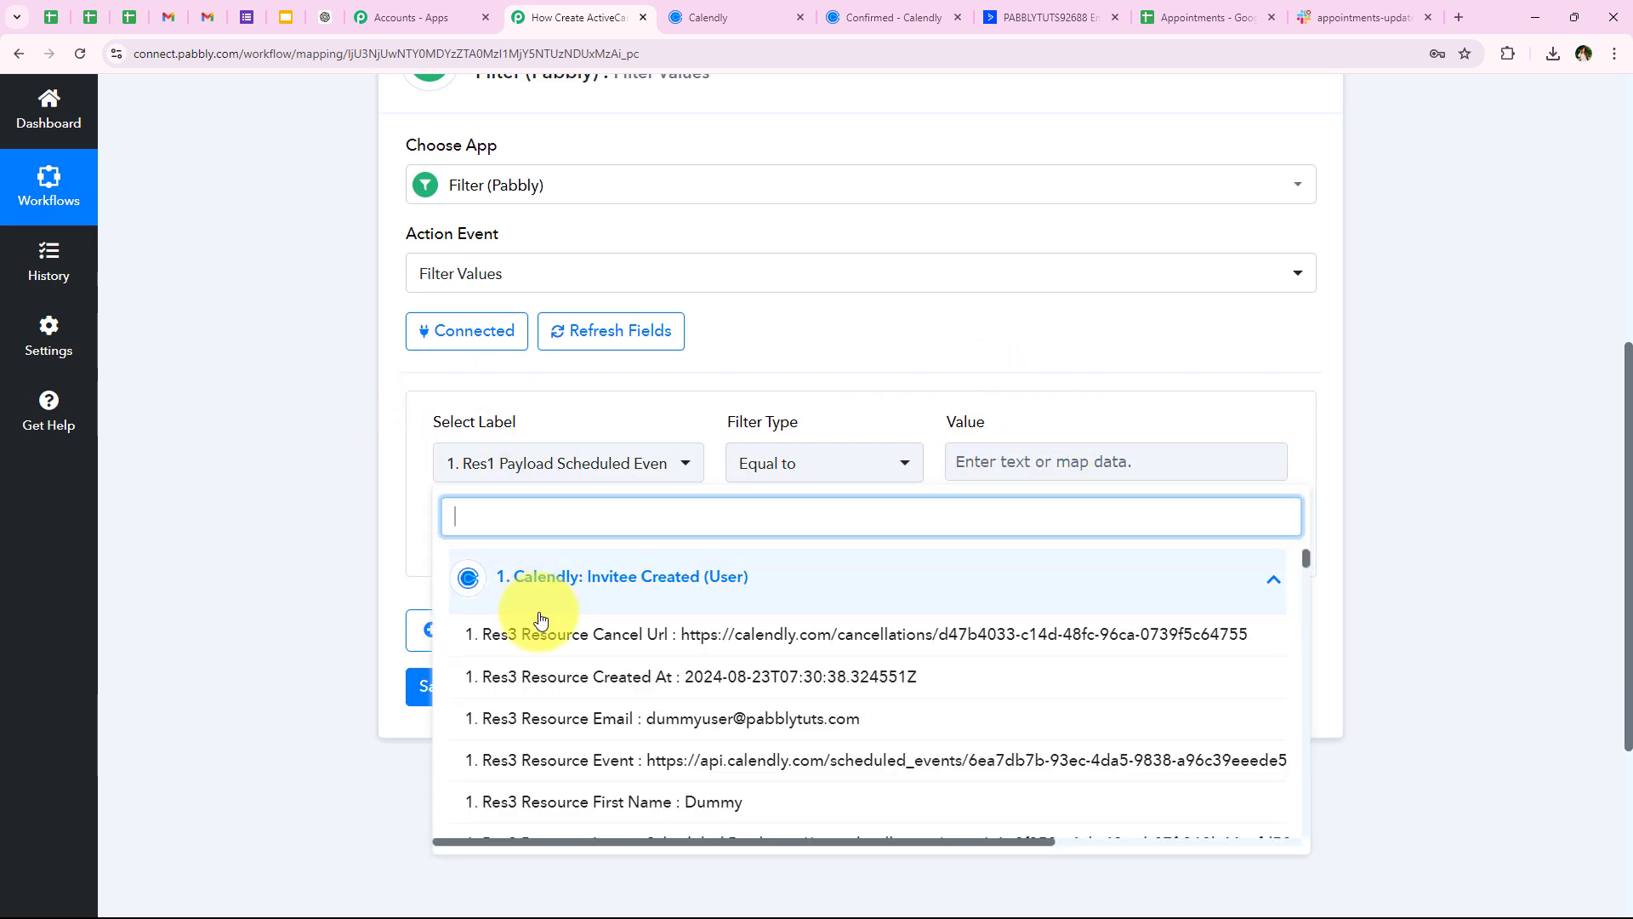
{"action": "left_click", "coordinate": [462, 503]}
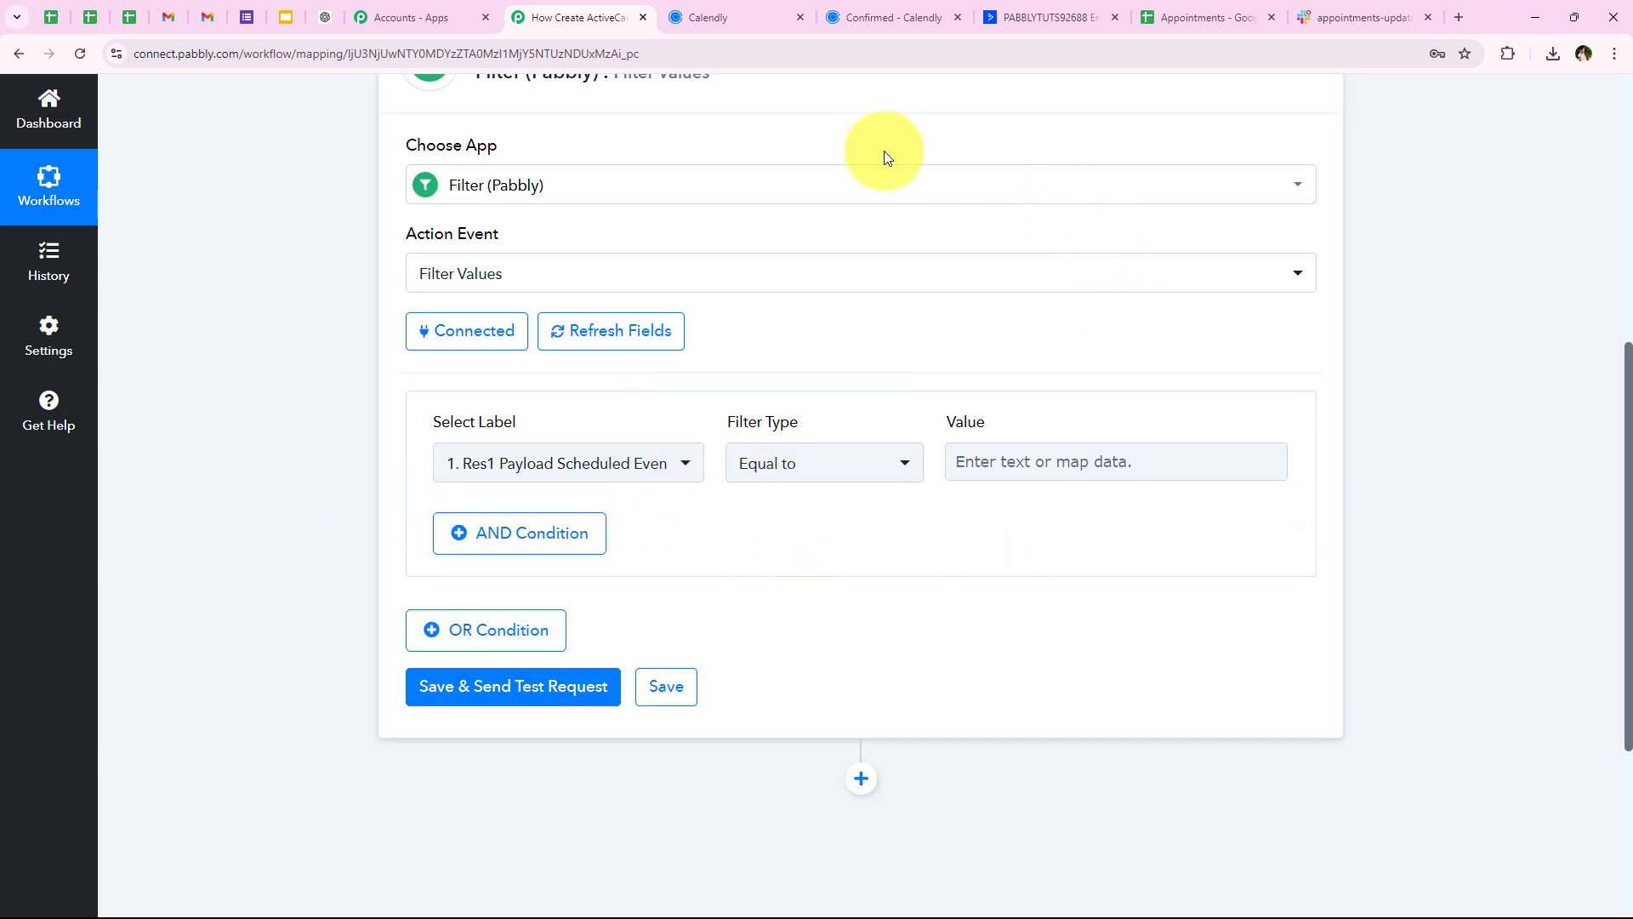
Copy the Lakeview Properties event title from Calendly's event editor for the filter value
{"action": "left_click", "coordinate": [696, 17]}
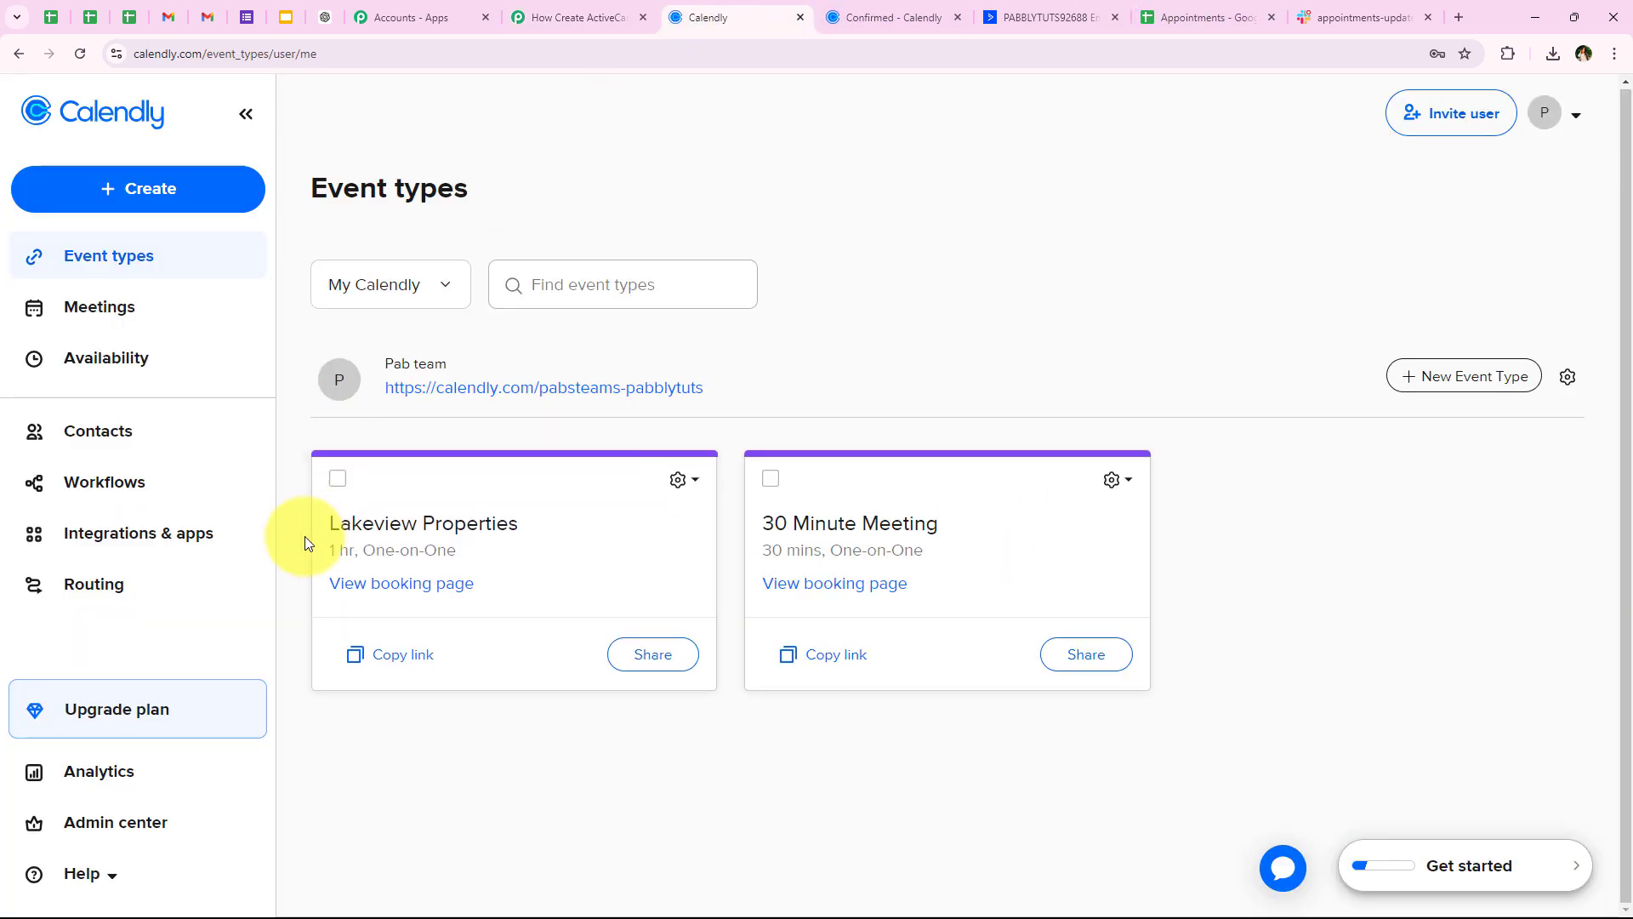
{"action": "left_click", "coordinate": [340, 519]}
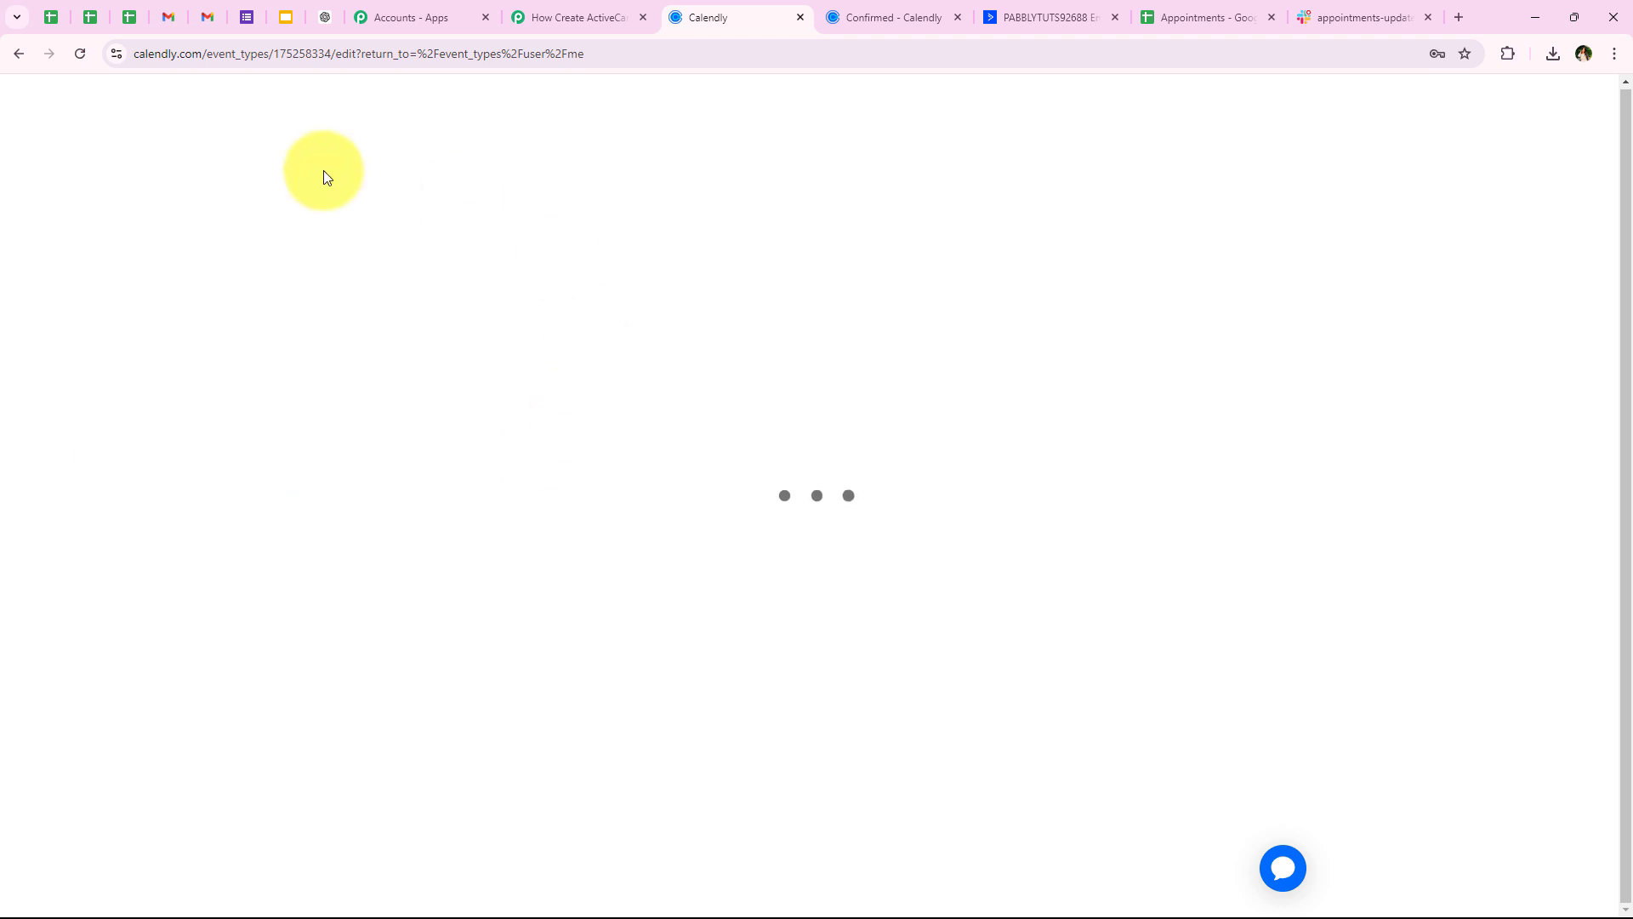
{"action": "left_click_drag", "start_coordinate": [33, 168], "coordinate": [277, 164]}
{"action": "key", "text": "ctrl+c"}
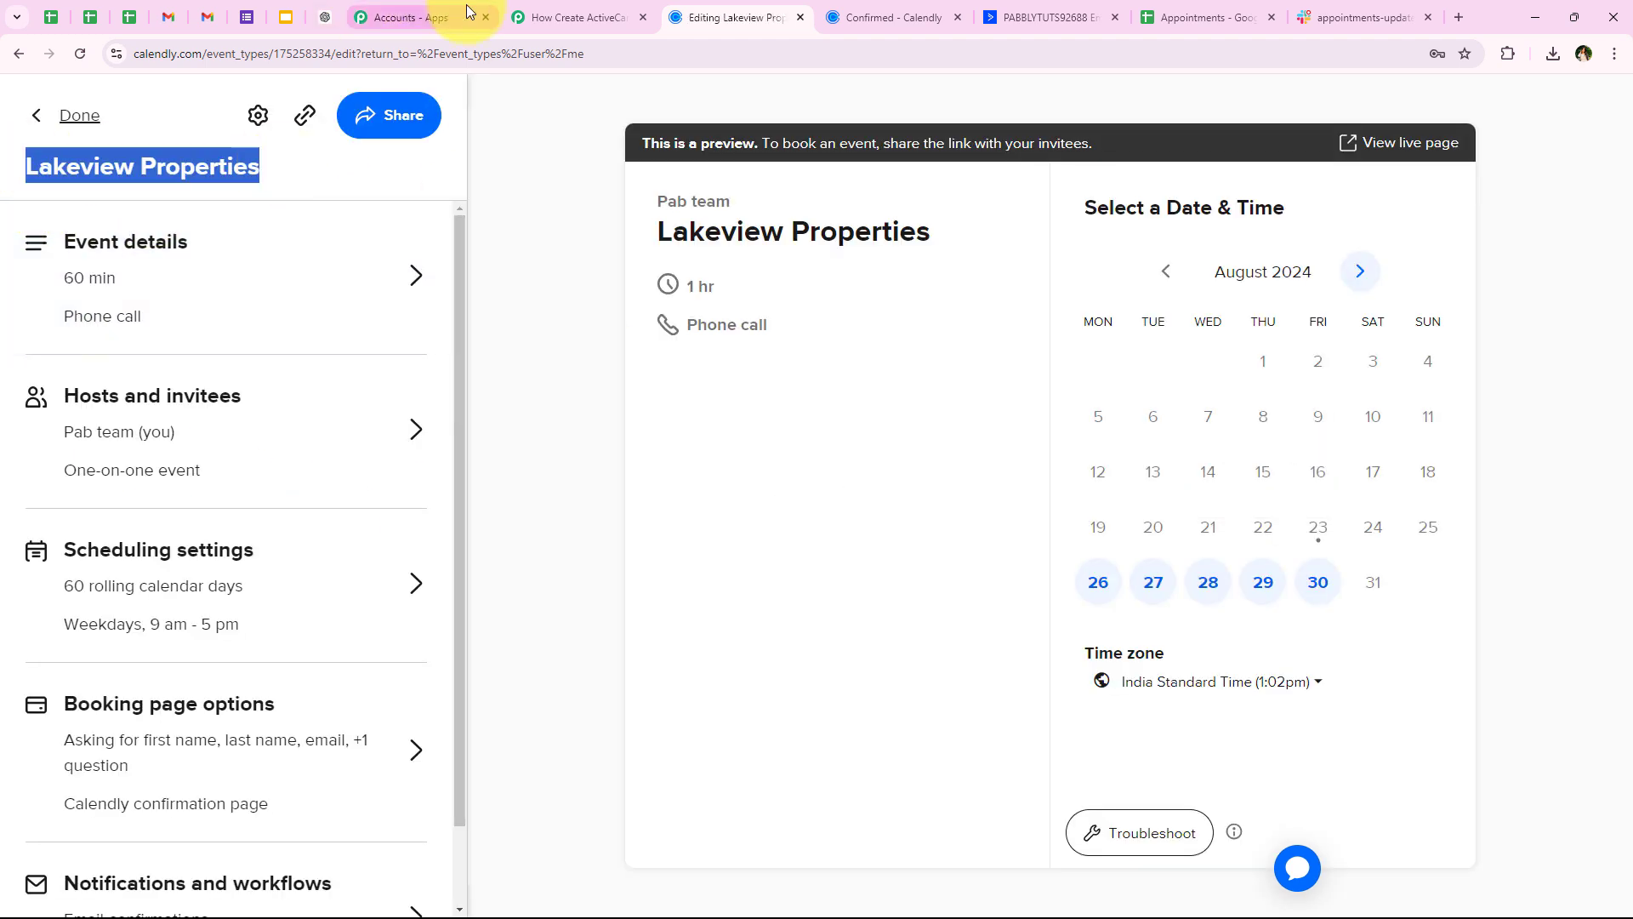
{"action": "left_click", "coordinate": [578, 17]}
{"action": "left_click", "coordinate": [994, 451]}
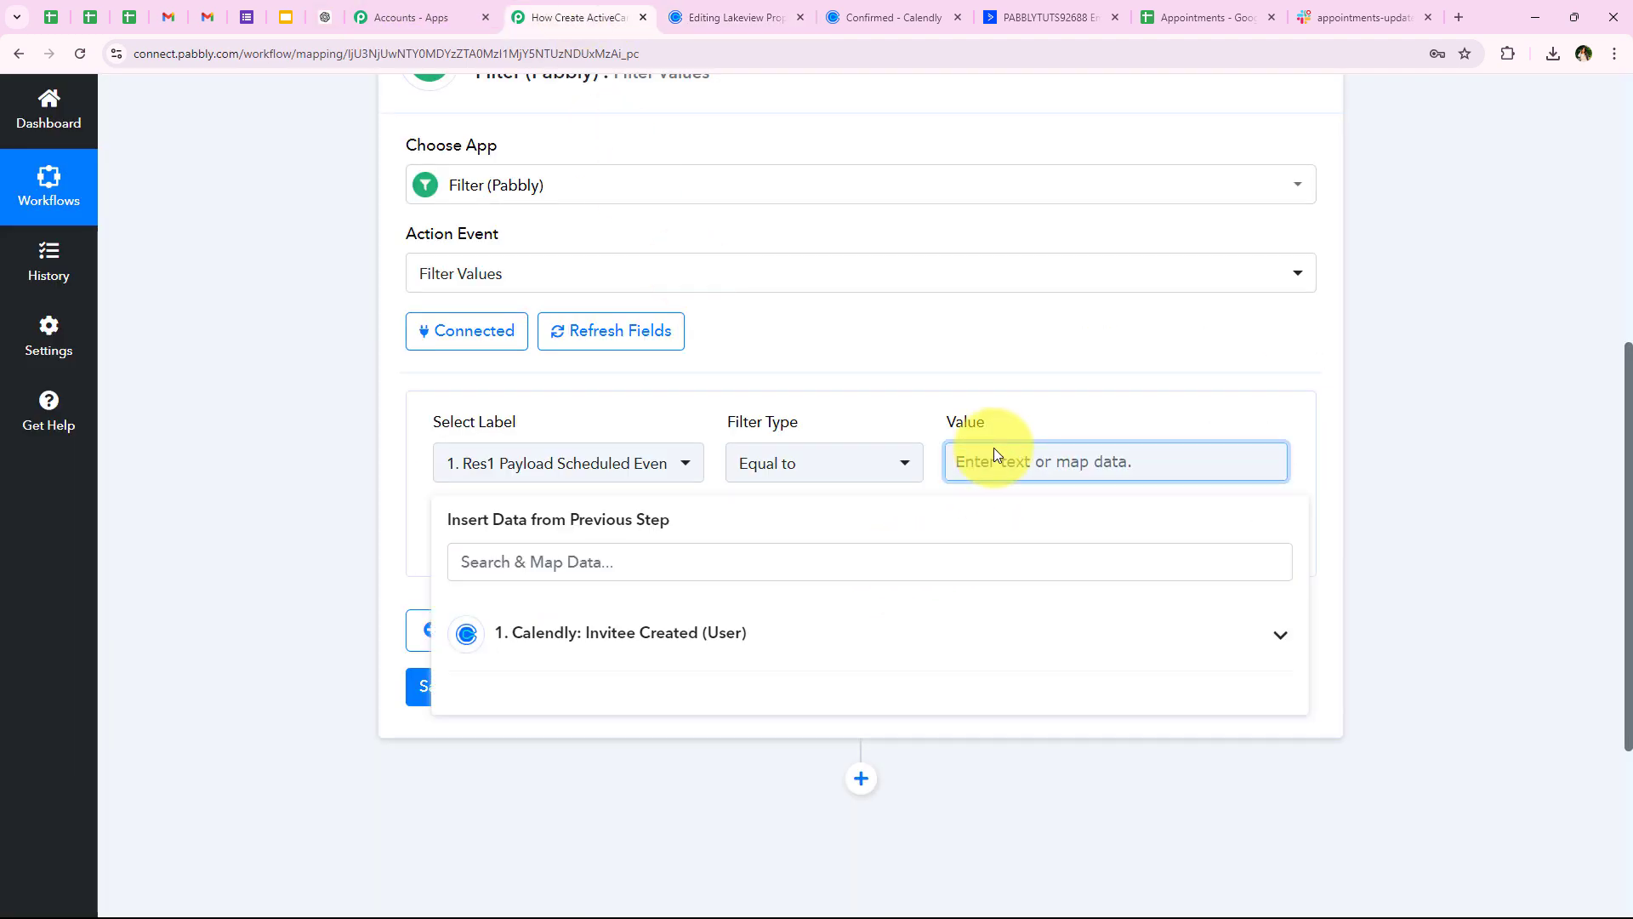
Paste 'Lakeview Properties' as the filter value, save, and confirm the test reports Condition is true
{"action": "key", "text": "ctrl+v"}
{"action": "left_click", "coordinate": [602, 583]}
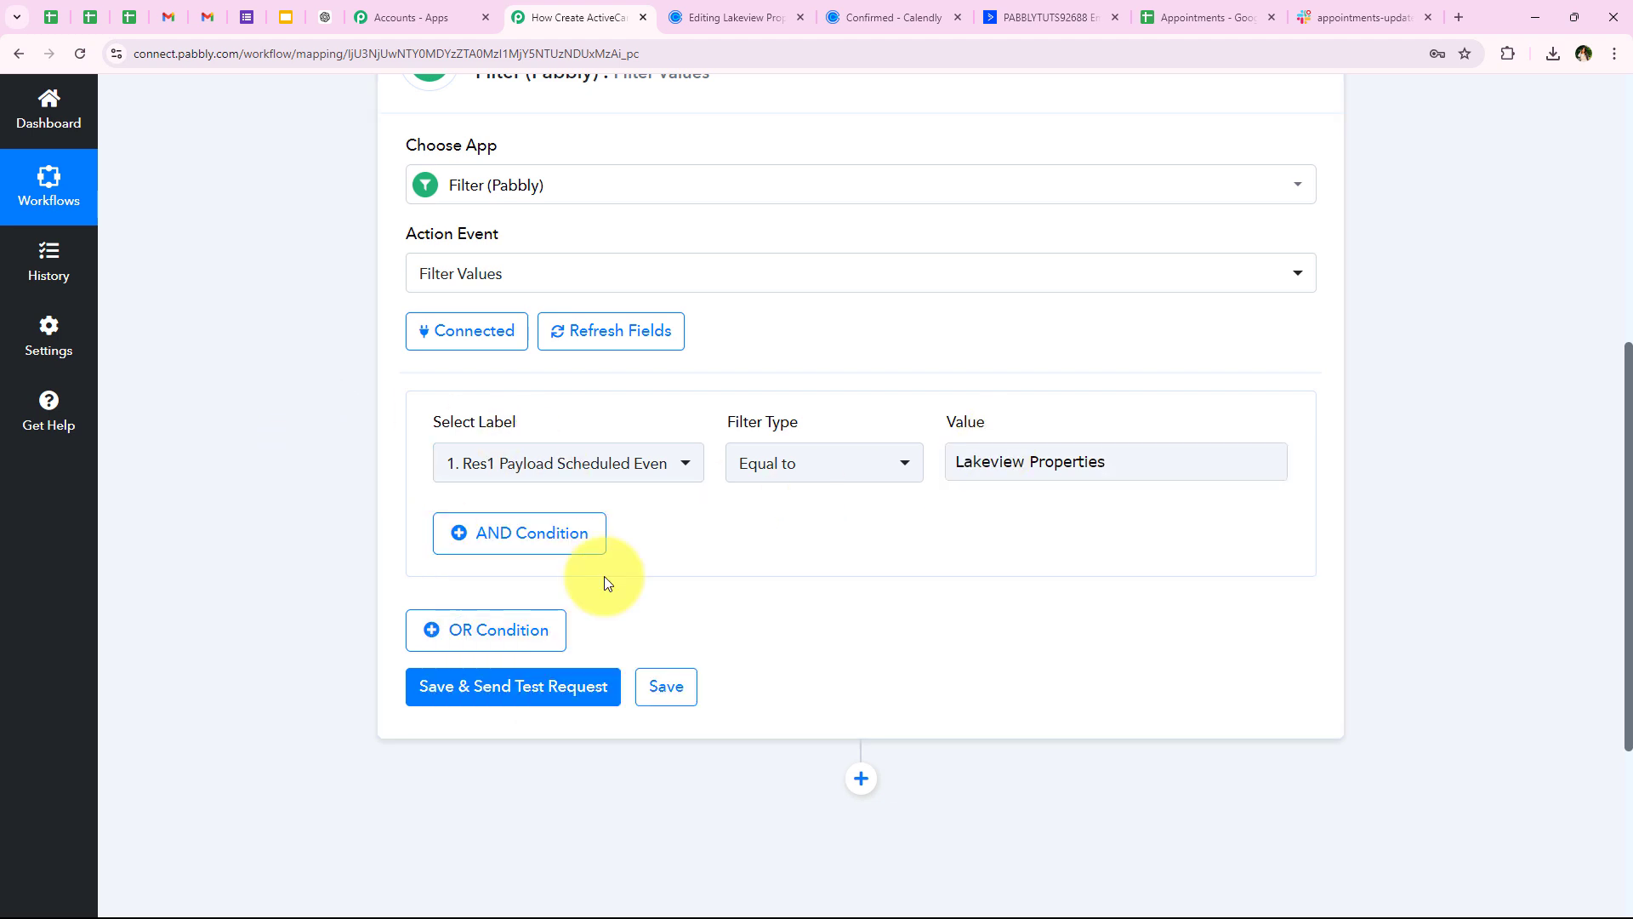
{"action": "left_click", "coordinate": [424, 701]}
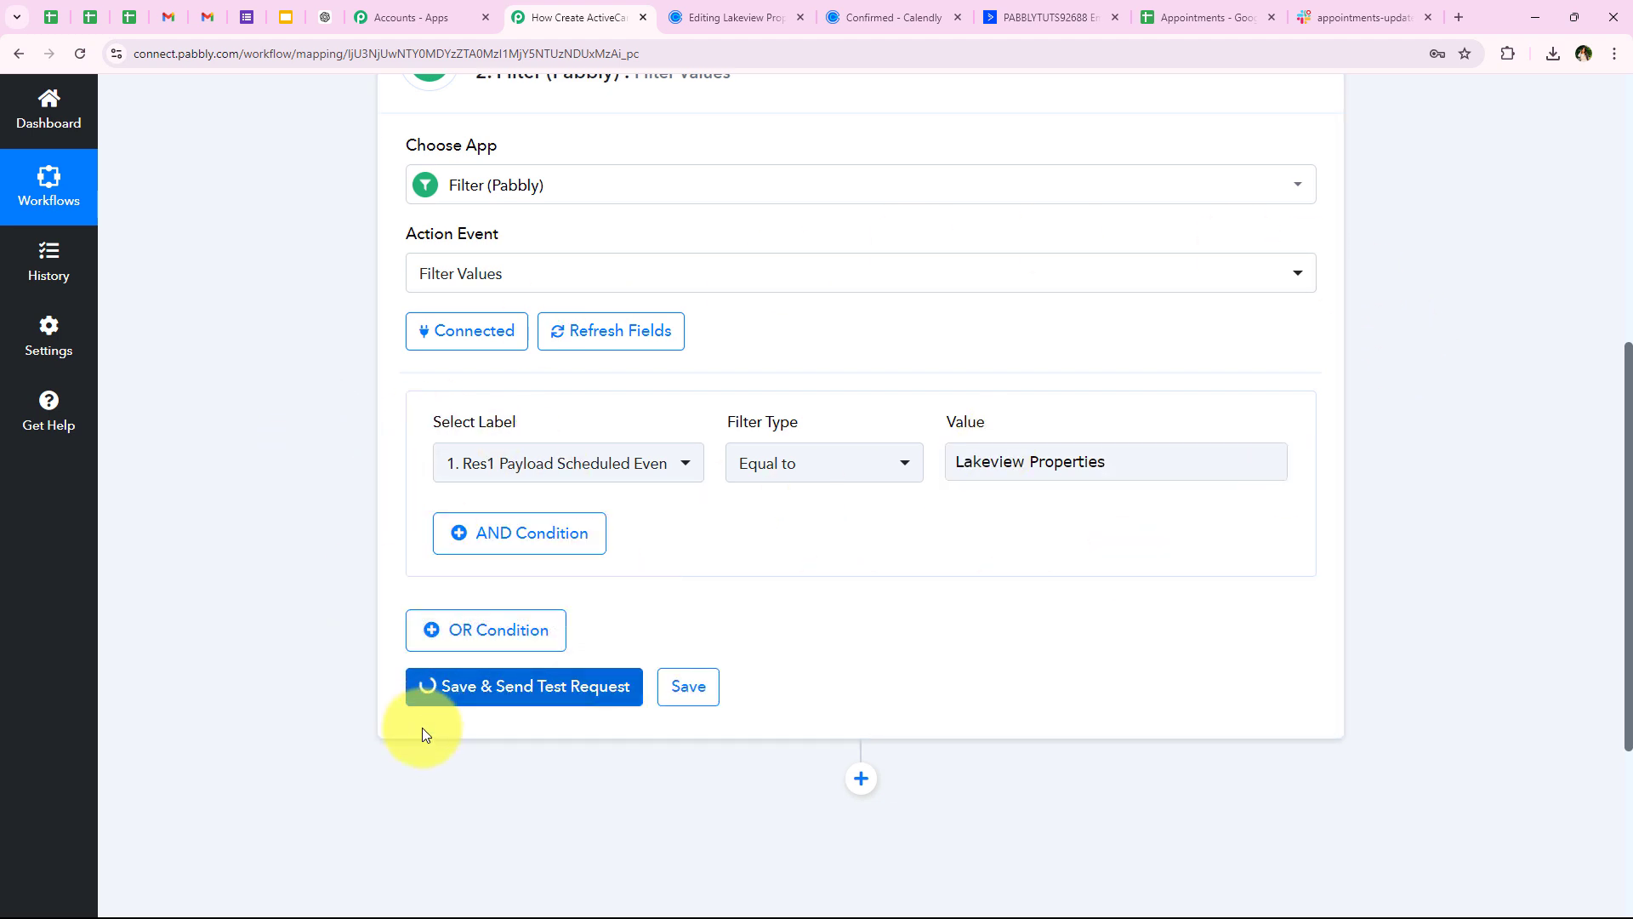
{"action": "scroll", "coordinate": [725, 293], "scroll_direction": "down", "scroll_amount": 1}
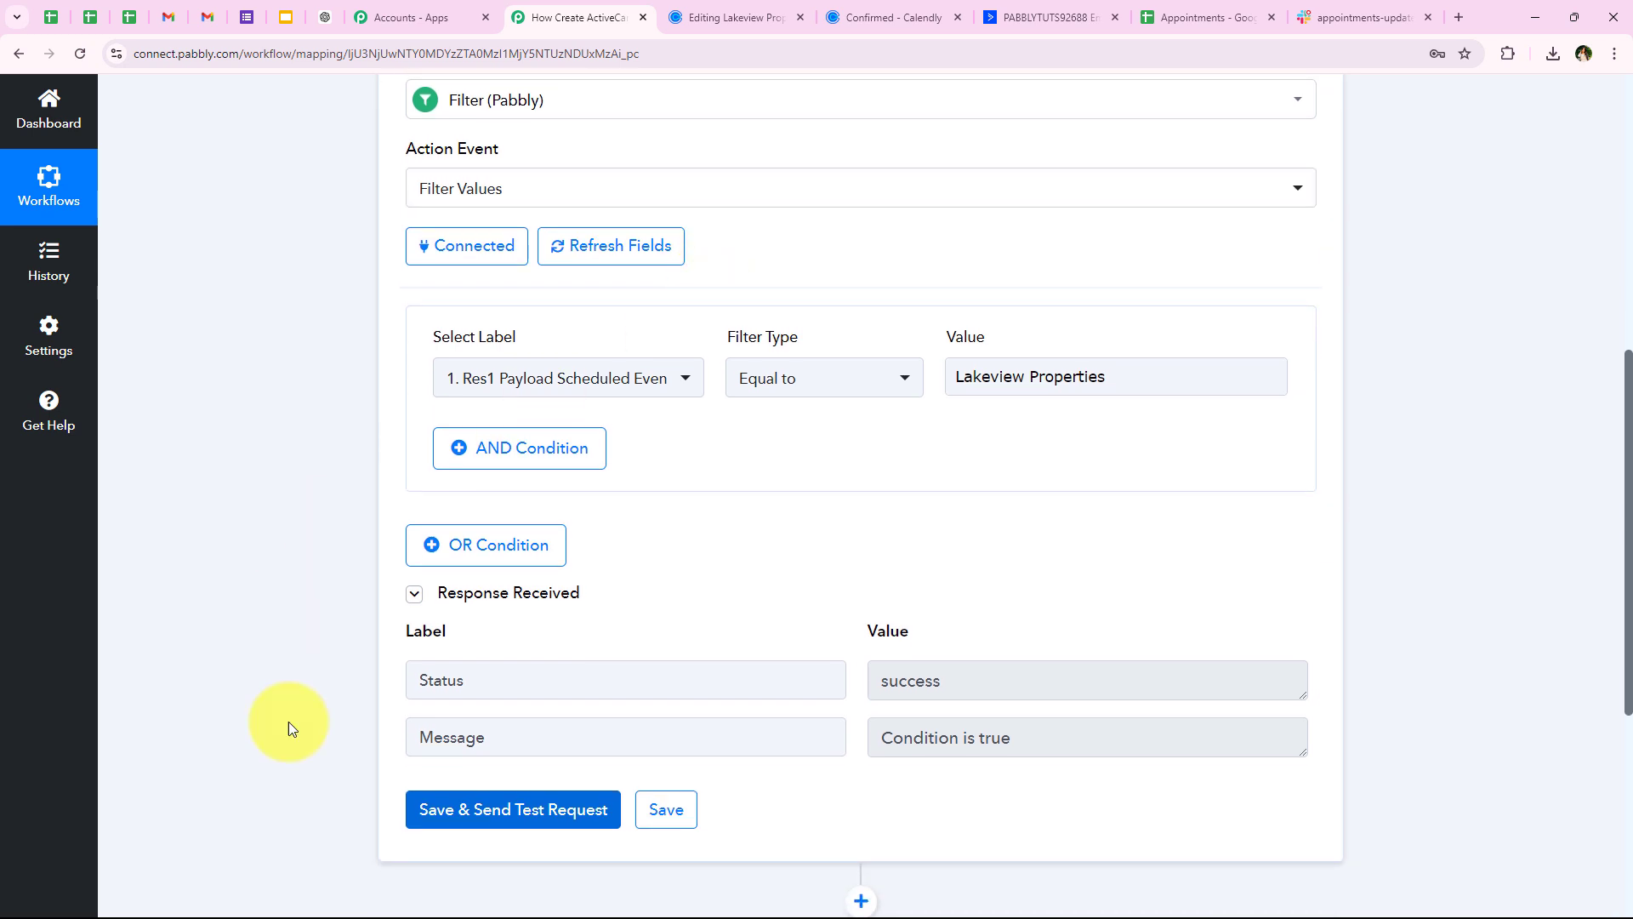
{"action": "double_click", "coordinate": [944, 685]}
{"action": "left_click_drag", "start_coordinate": [1147, 741], "coordinate": [402, 733]}
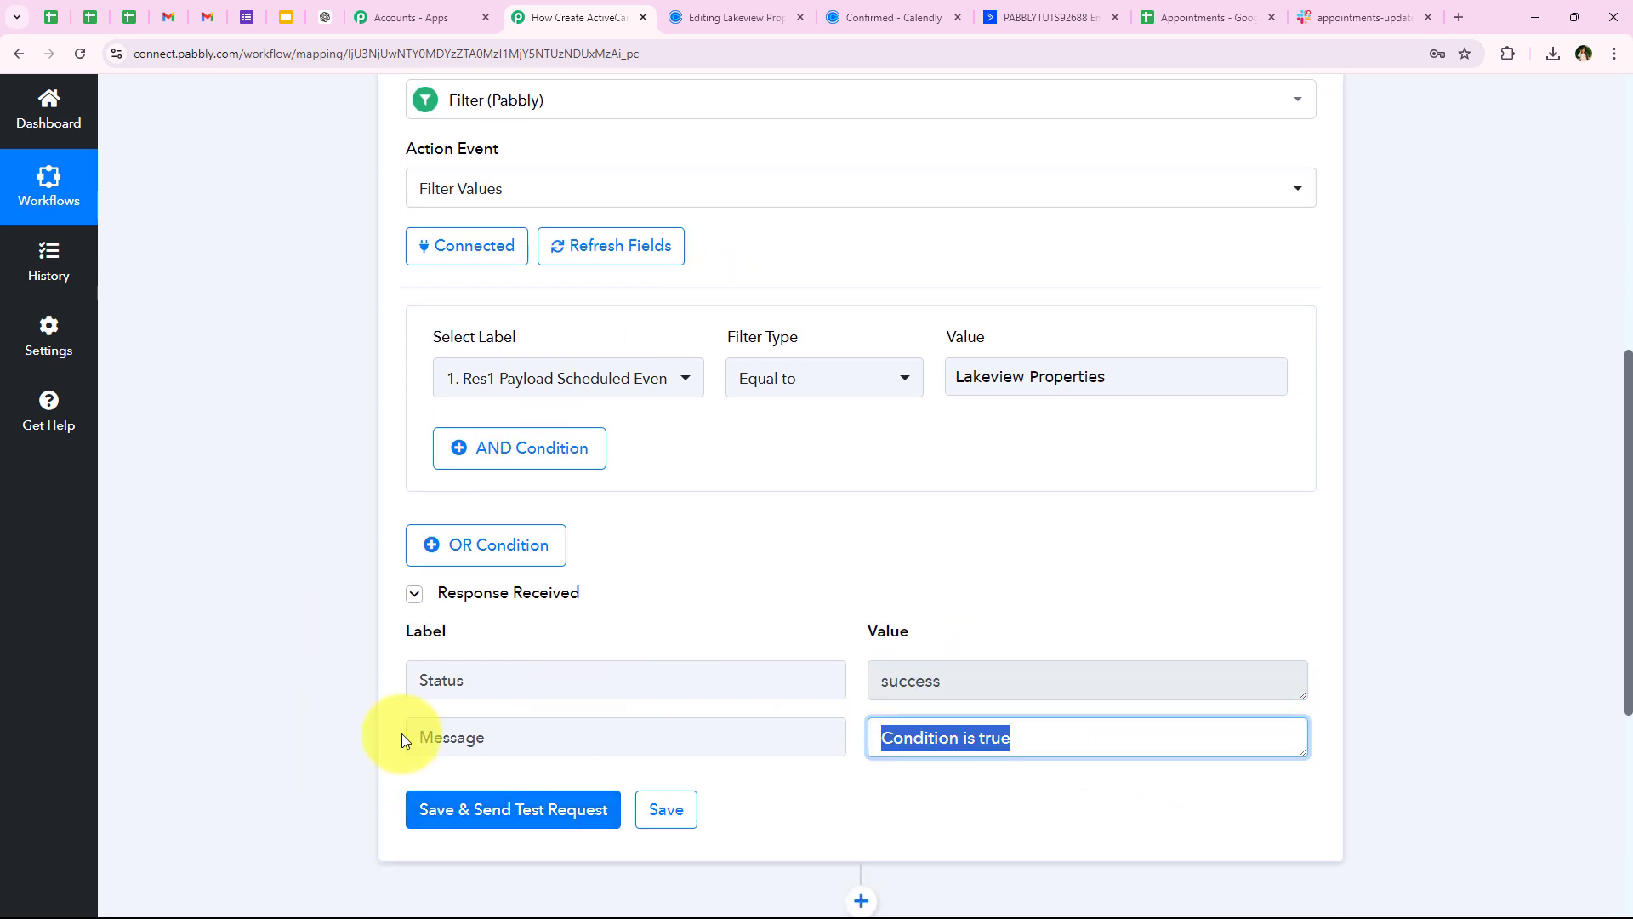
{"action": "left_click", "coordinate": [215, 555]}
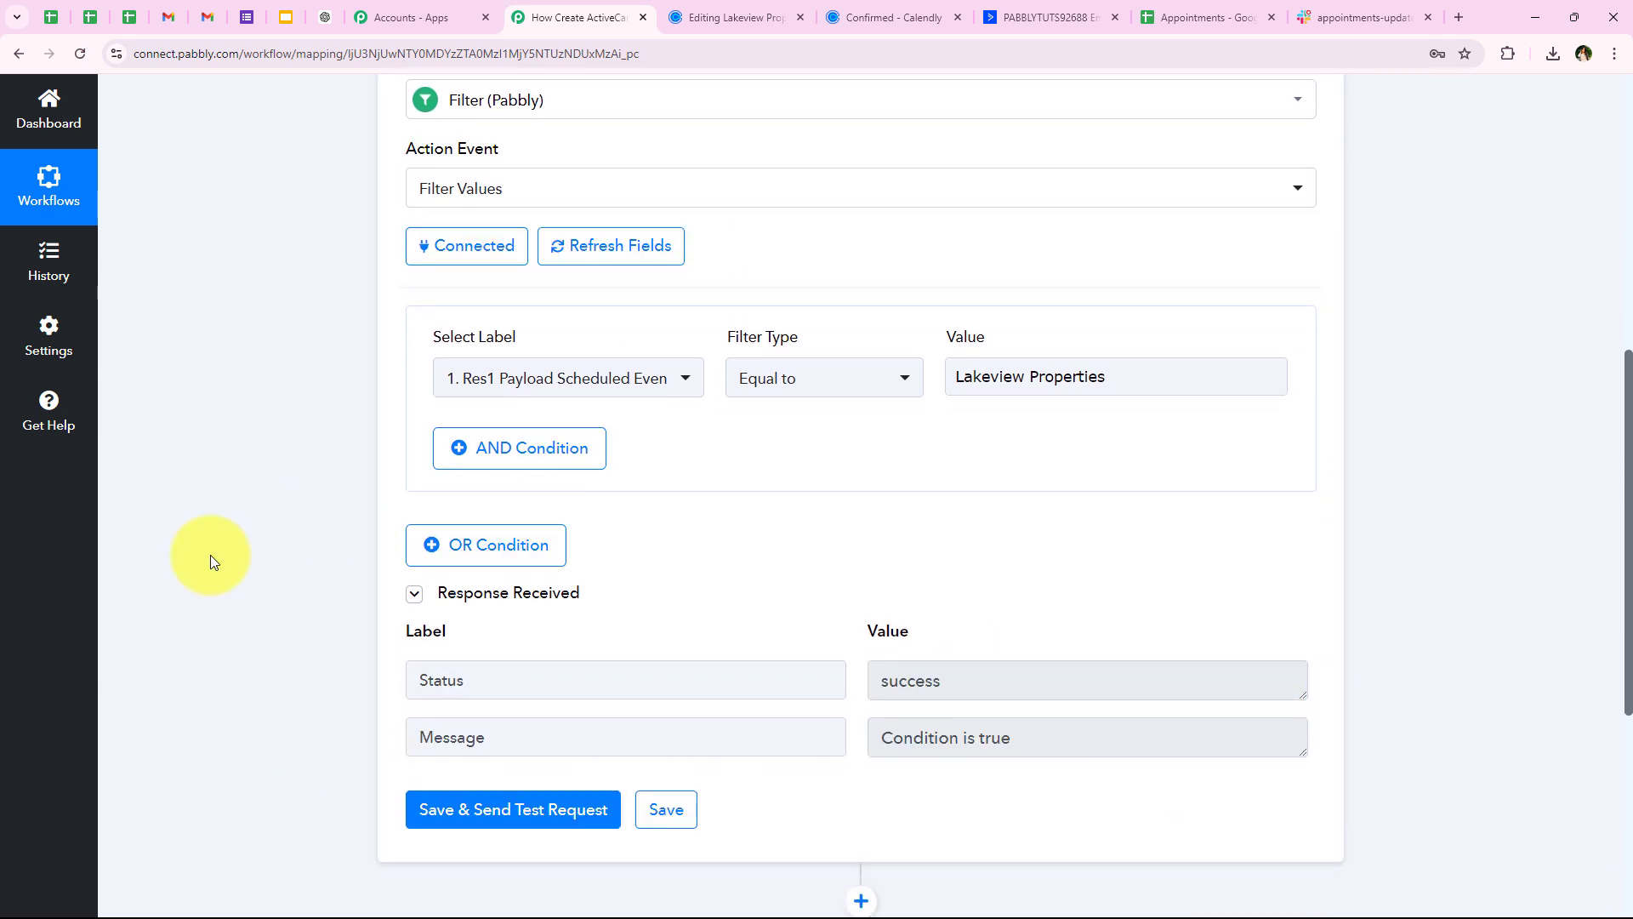
{"action": "scroll", "coordinate": [211, 555], "scroll_direction": "up", "scroll_amount": 1}
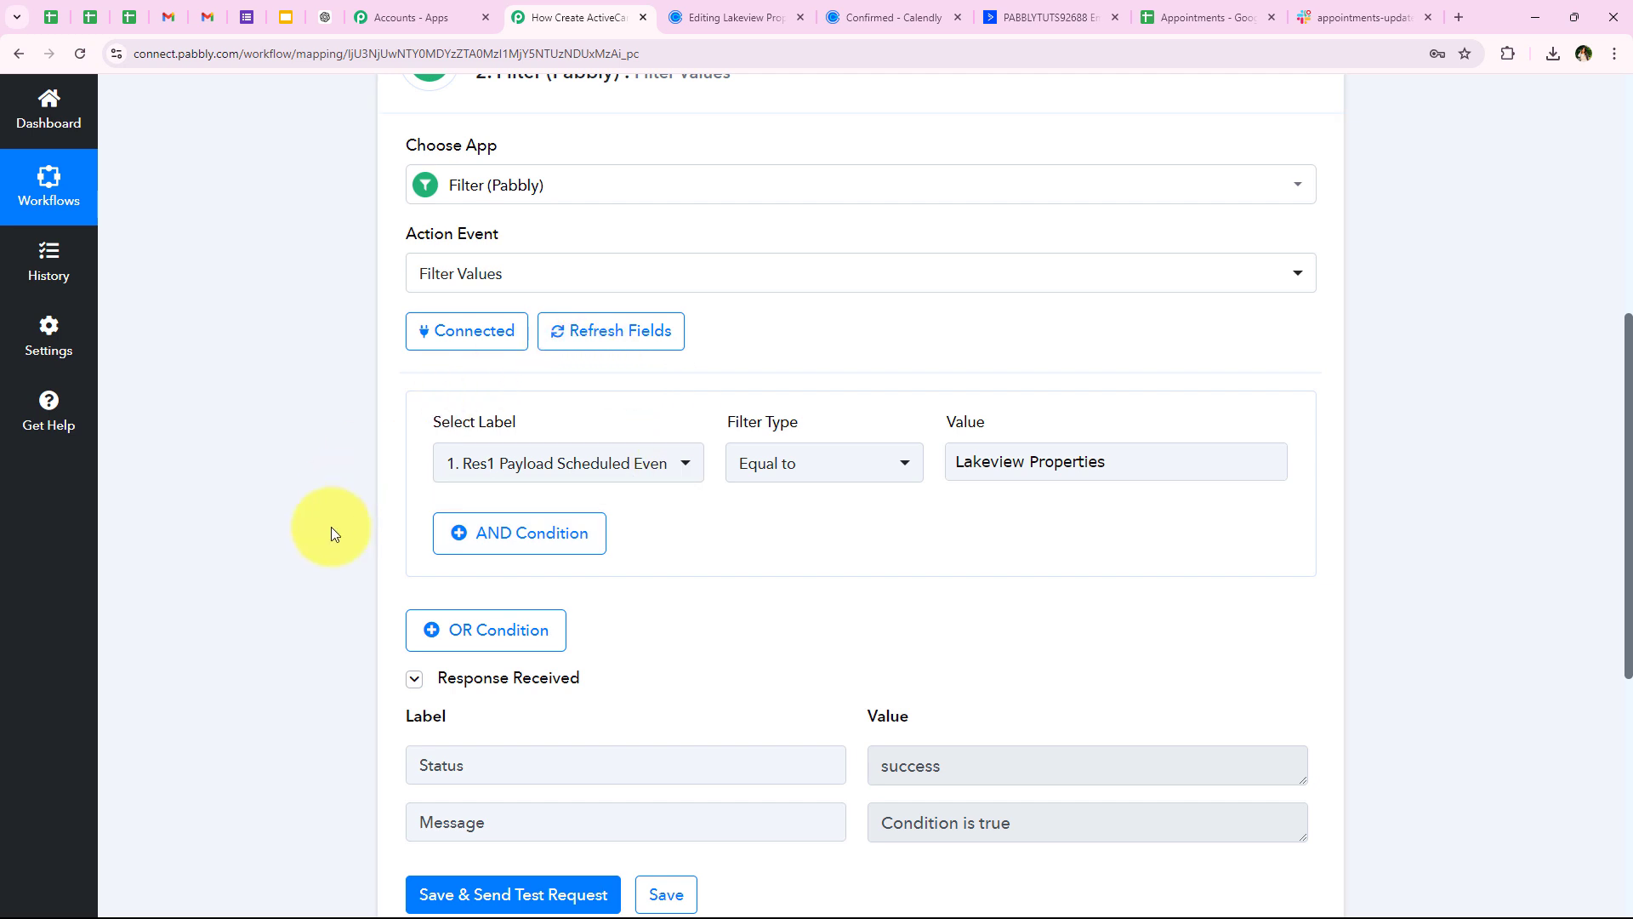
{"action": "scroll", "coordinate": [330, 527], "scroll_direction": "up", "scroll_amount": 4}
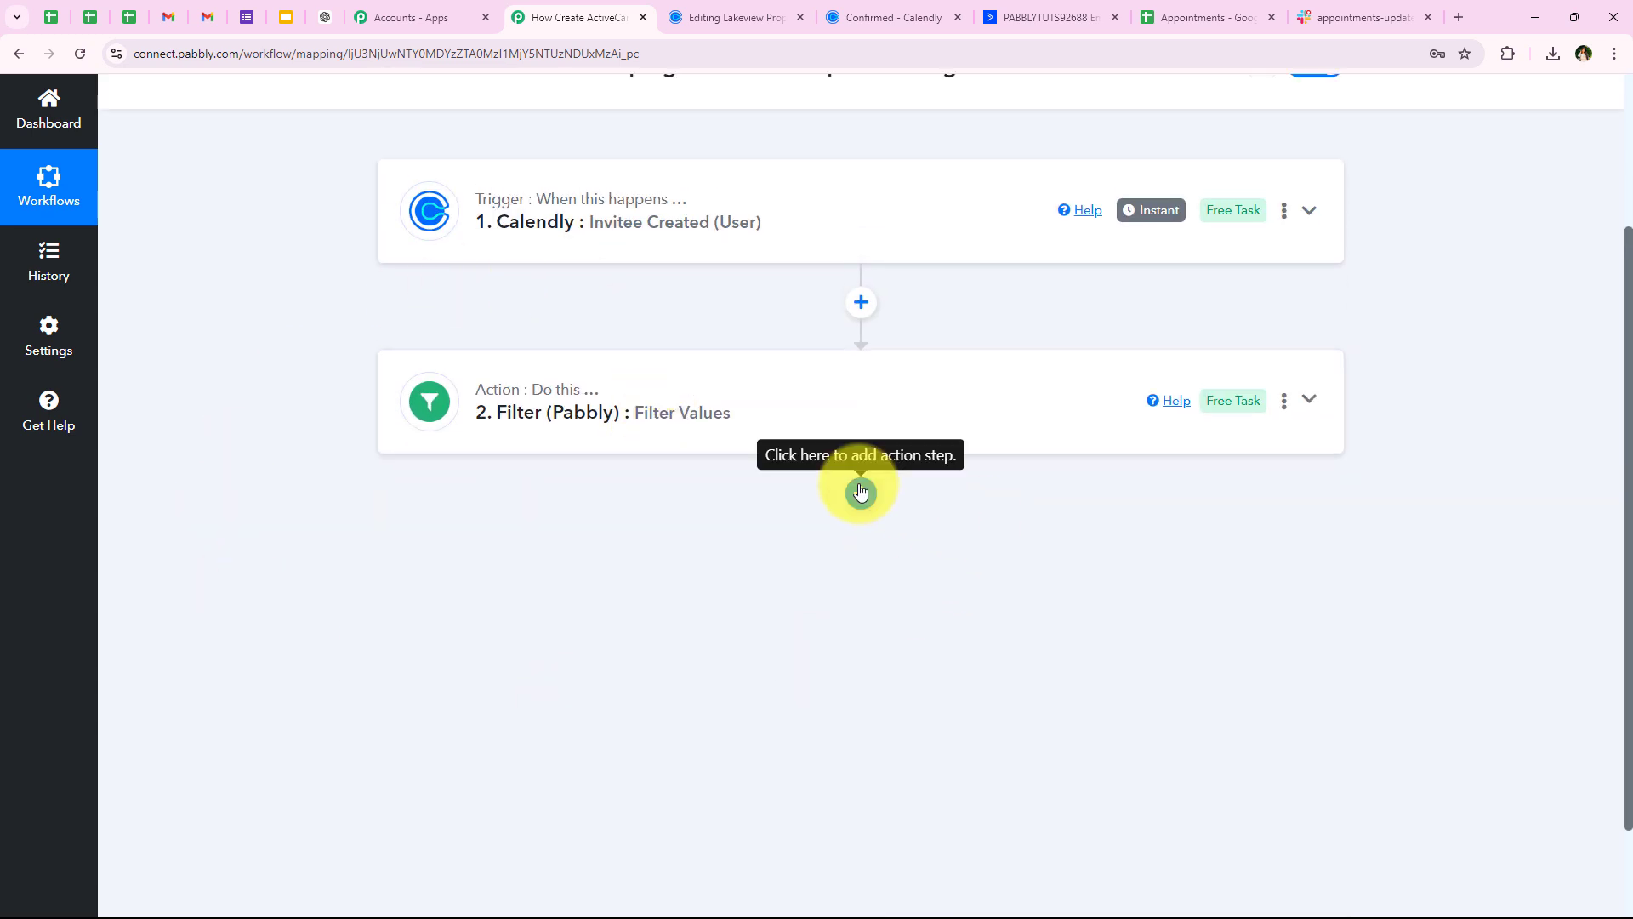
Add an ActiveCampaign step after the filter using Create or Update Contact, then begin connecting it
{"action": "left_click", "coordinate": [860, 491]}
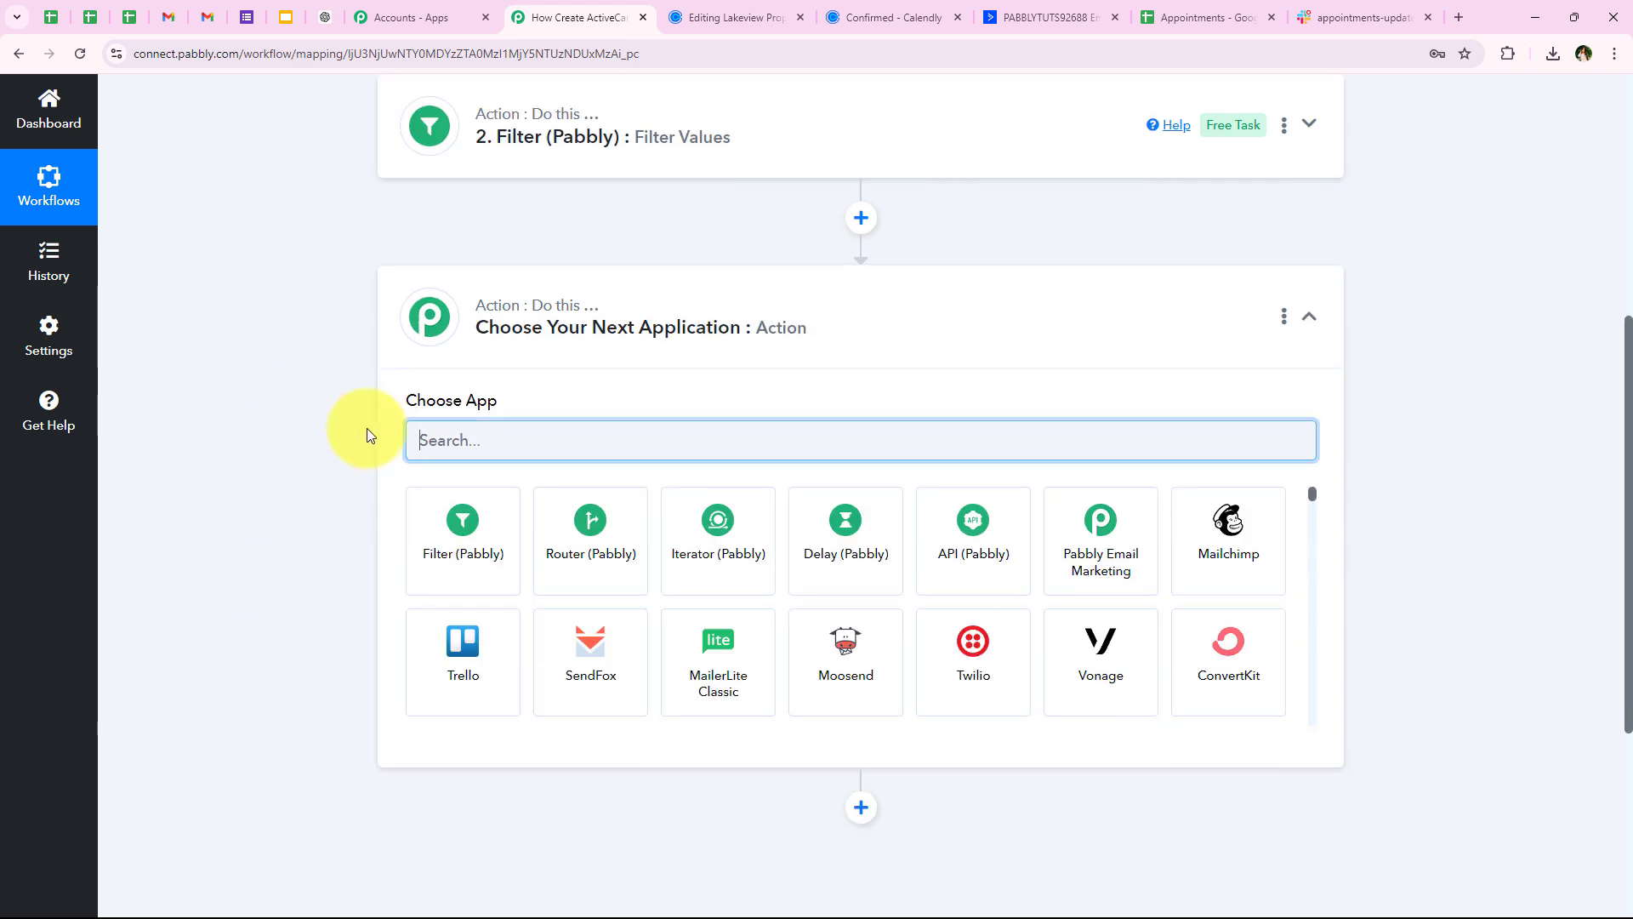
{"action": "type", "text": "A"}
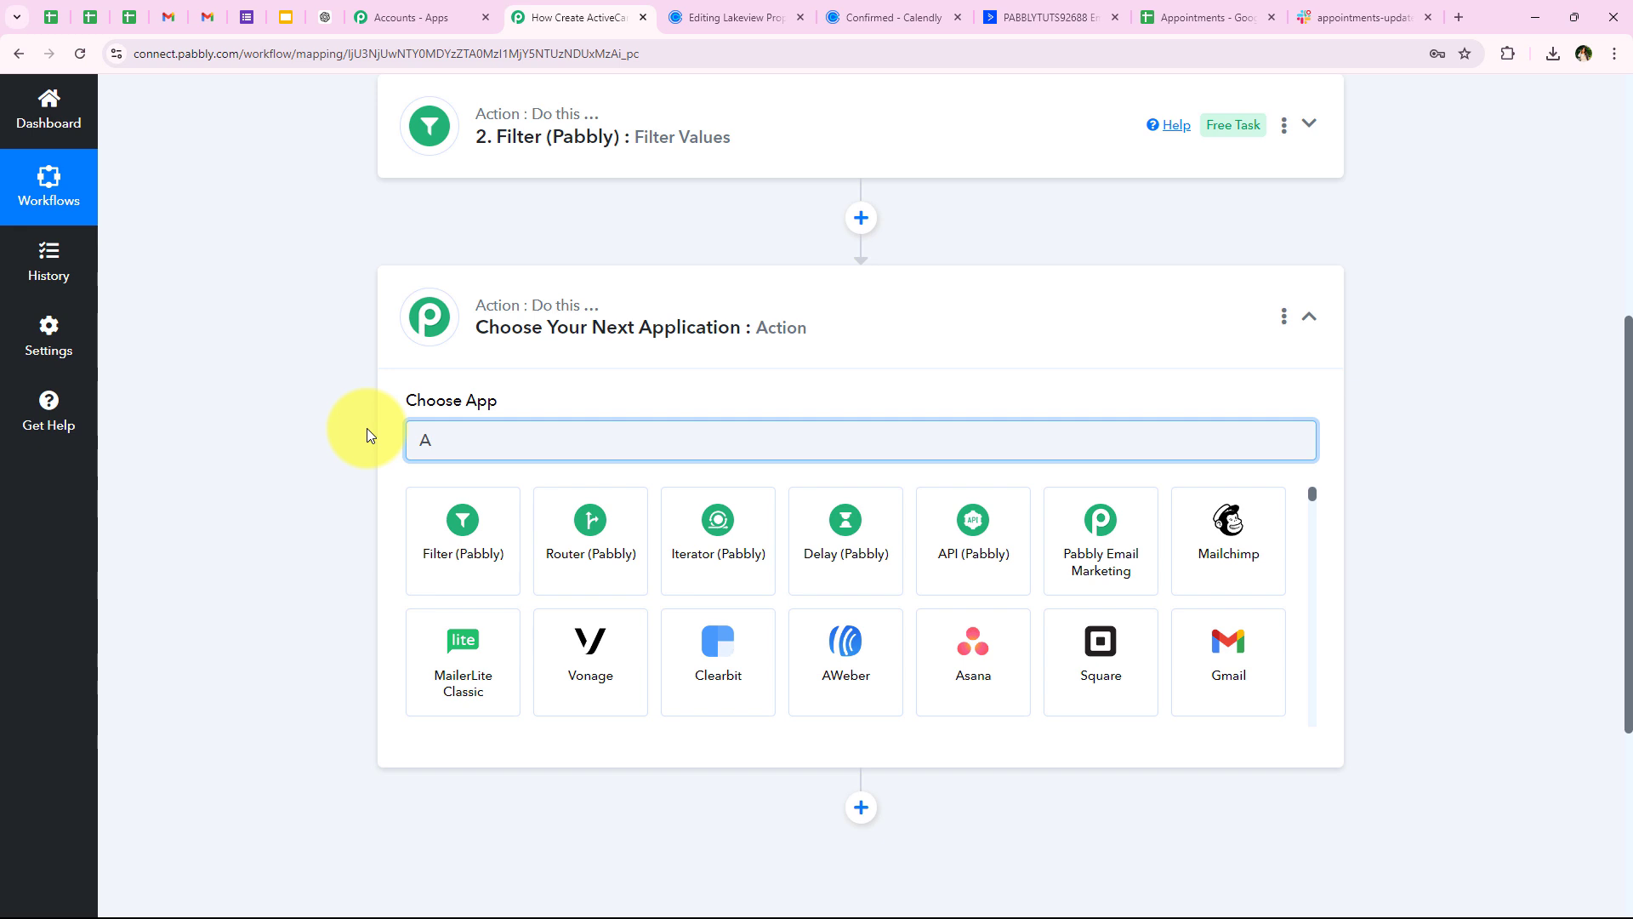
{"action": "type", "text": "ctiv"}
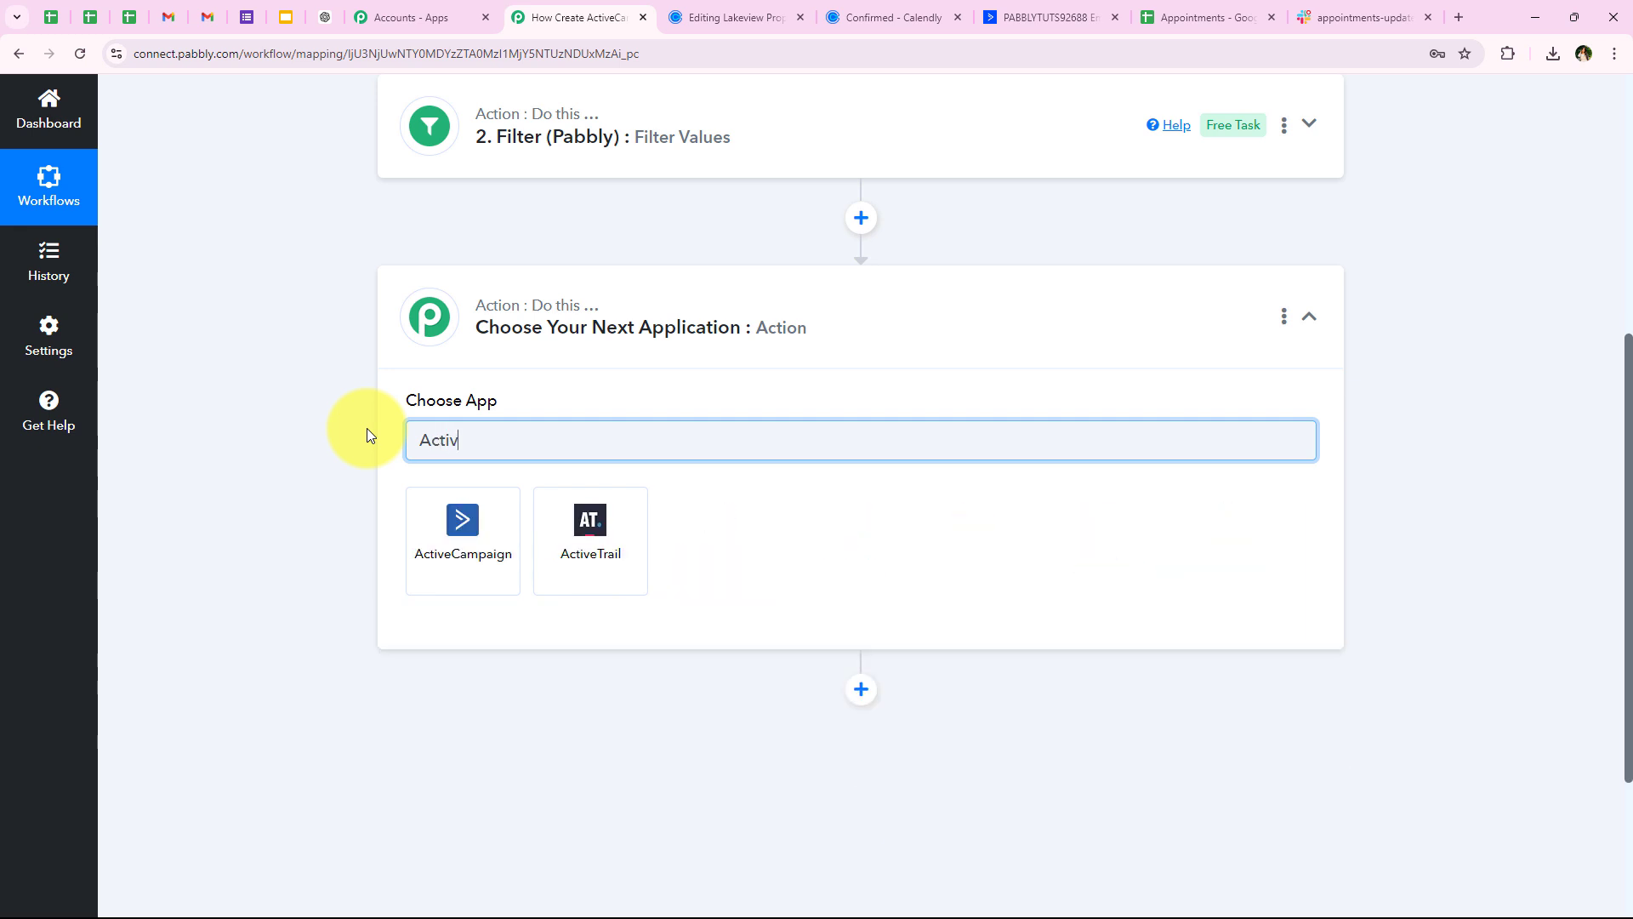
{"action": "type", "text": "ec"}
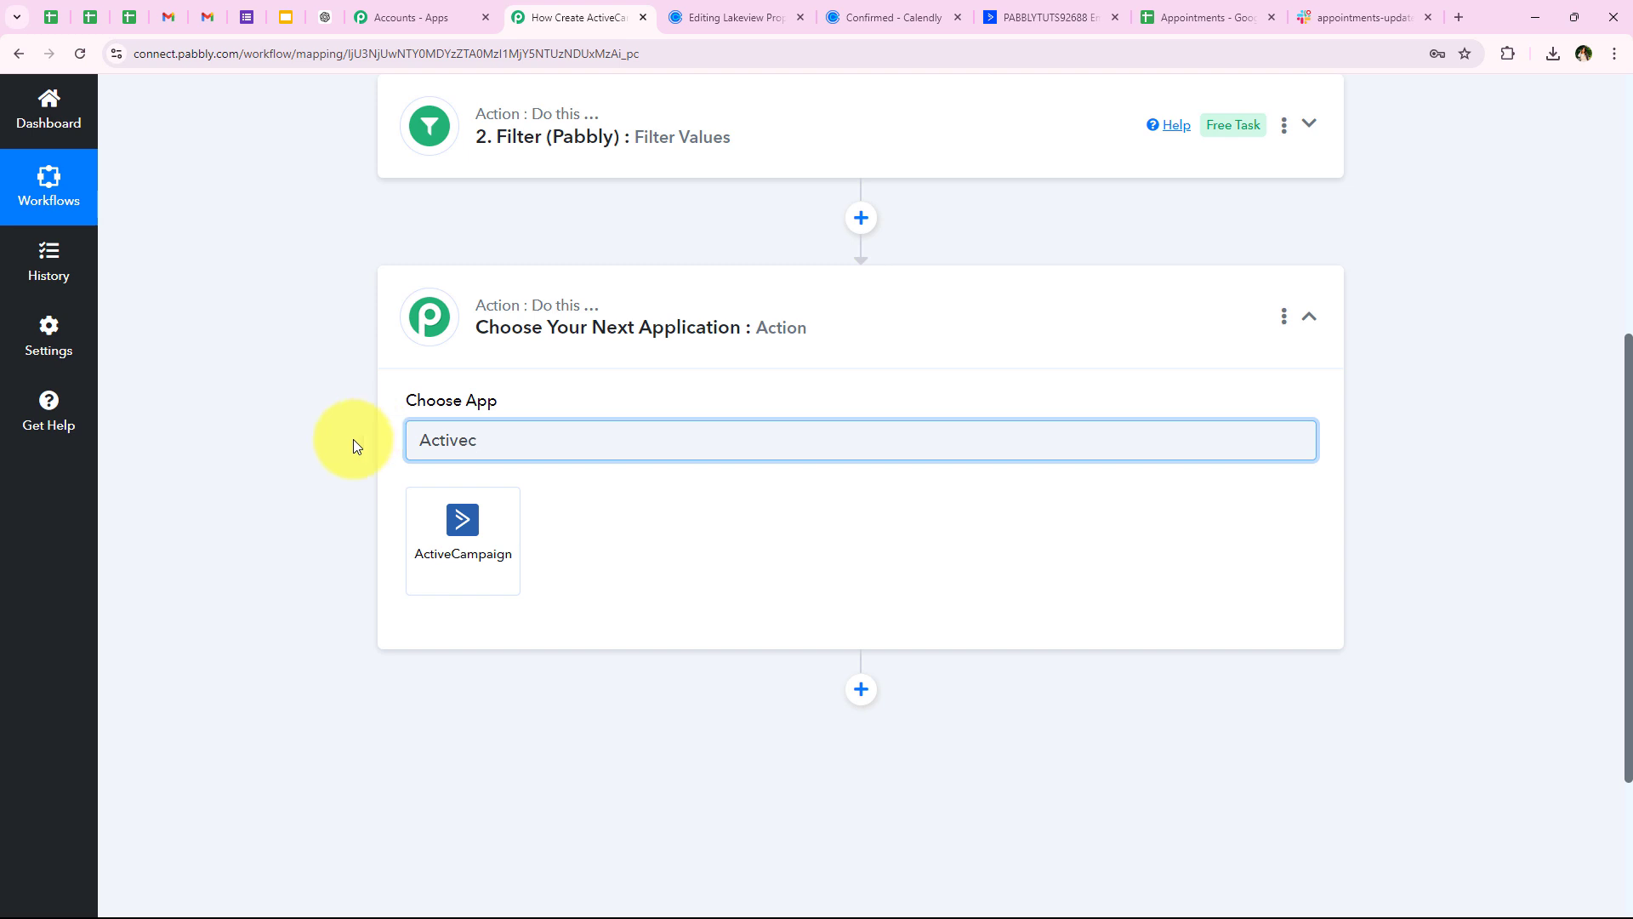
{"action": "left_click", "coordinate": [421, 513]}
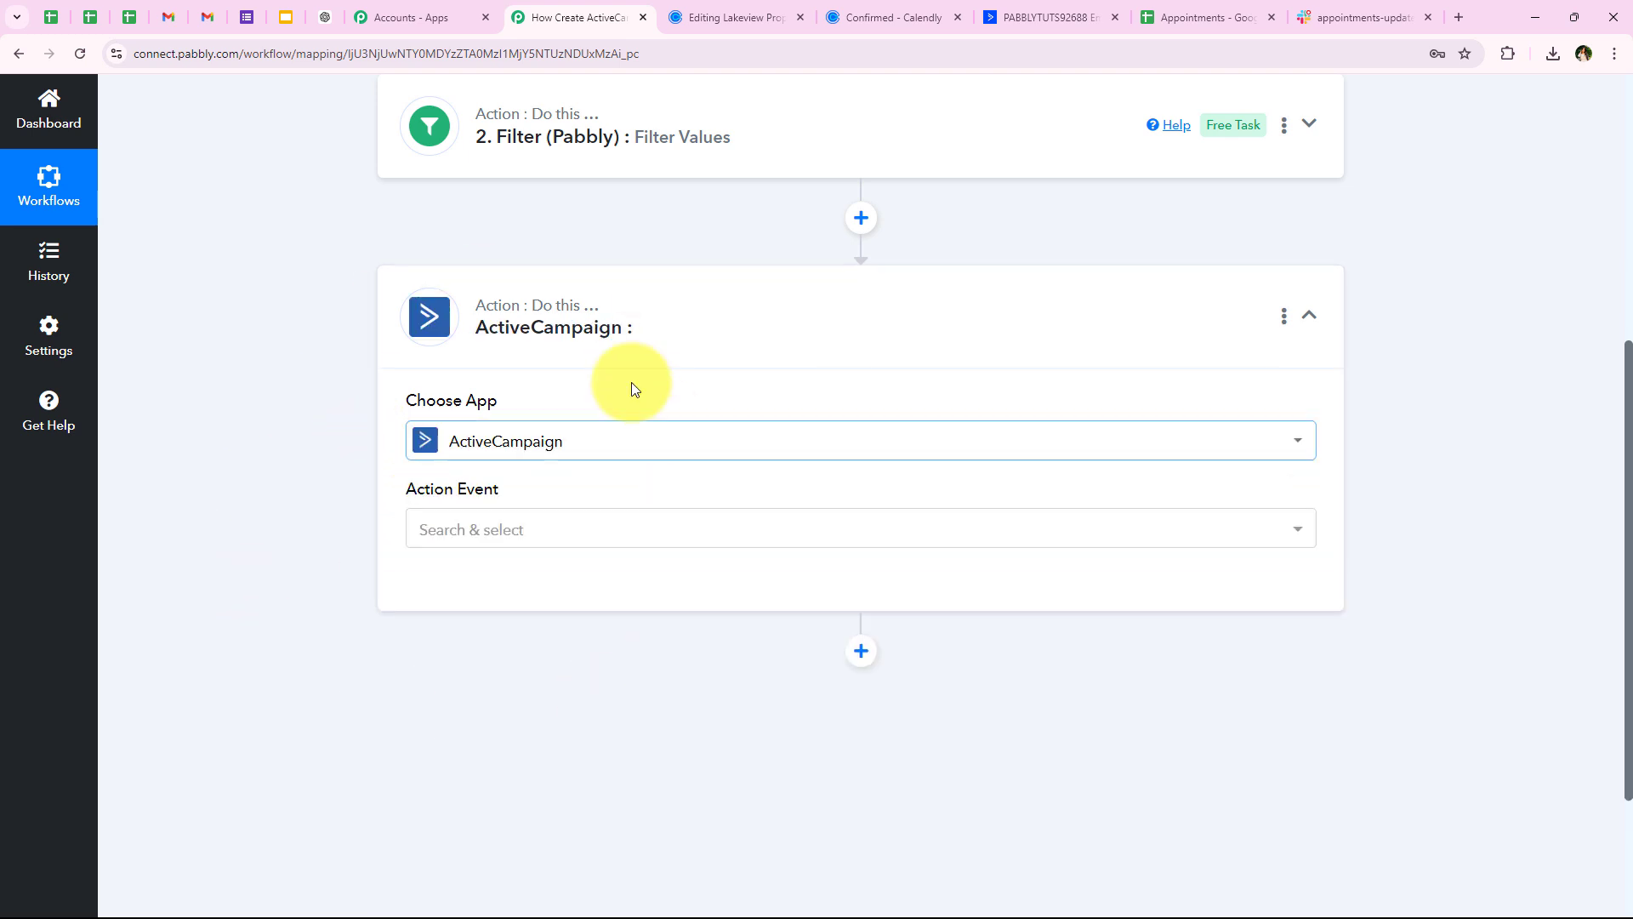
{"action": "left_click_drag", "start_coordinate": [400, 493], "coordinate": [561, 494]}
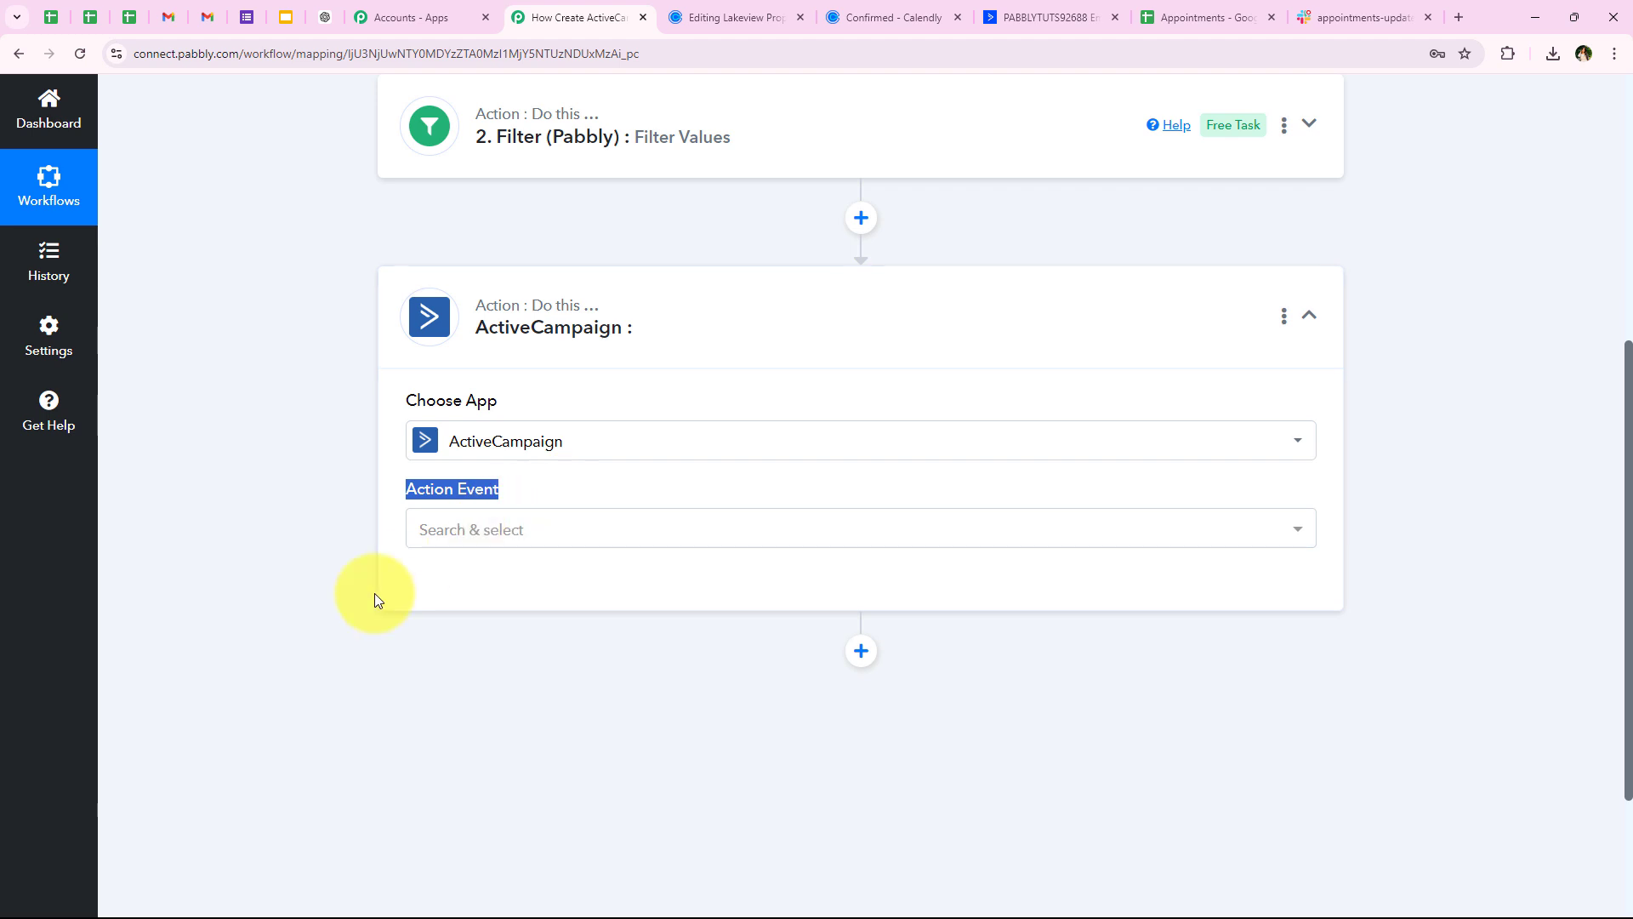
{"action": "left_click", "coordinate": [441, 536]}
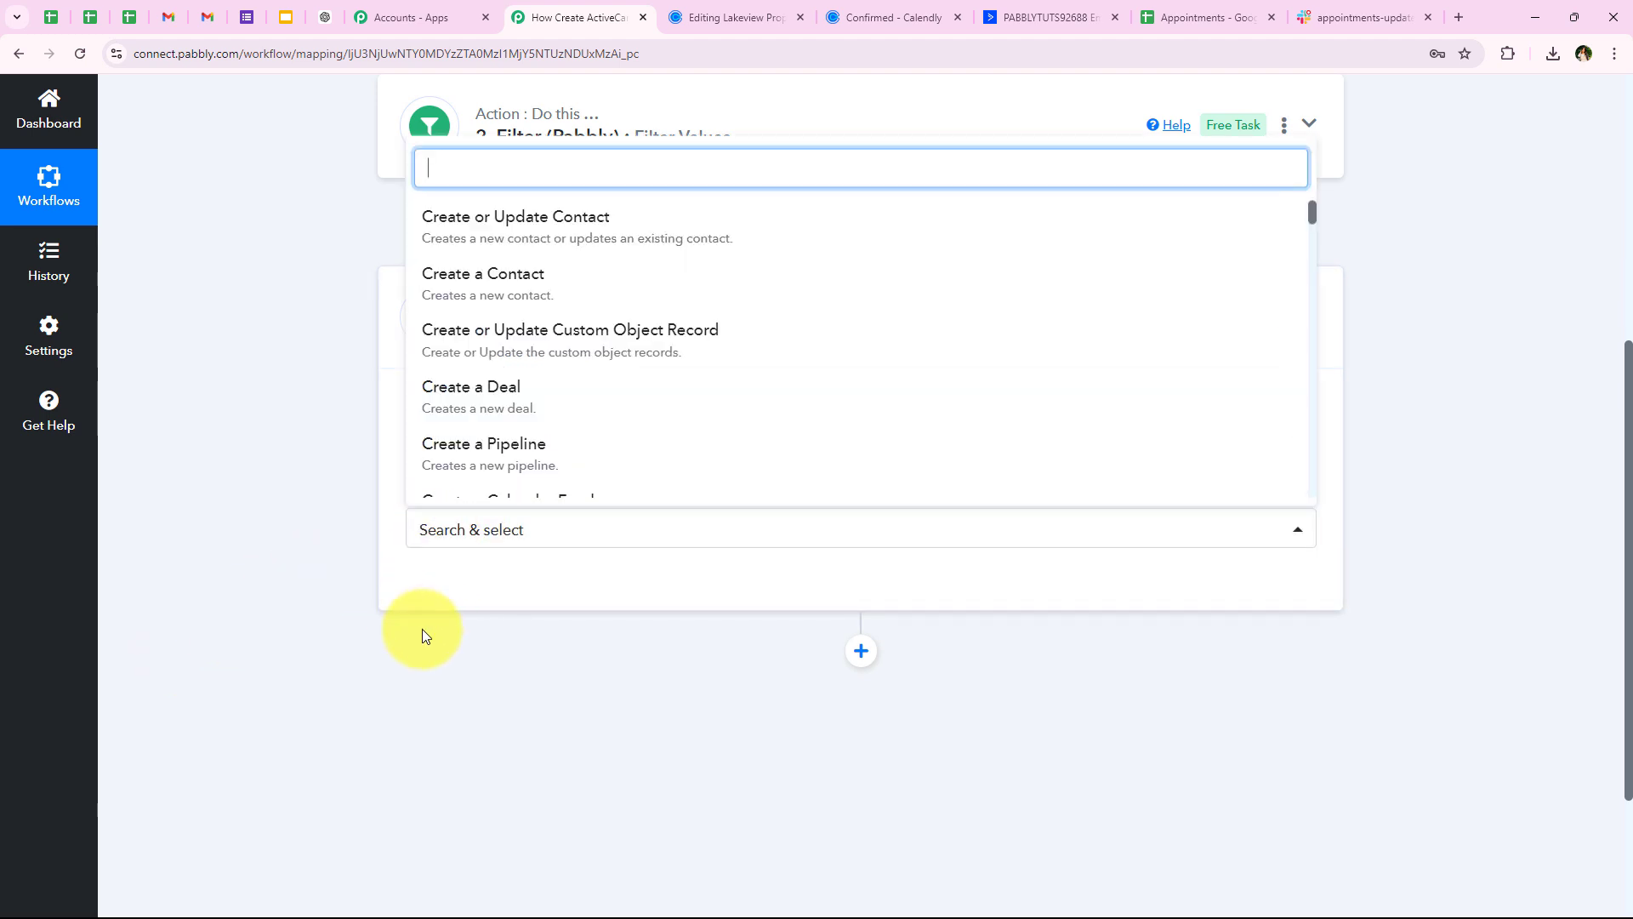
{"action": "left_click", "coordinate": [455, 222]}
{"action": "left_click", "coordinate": [500, 597]}
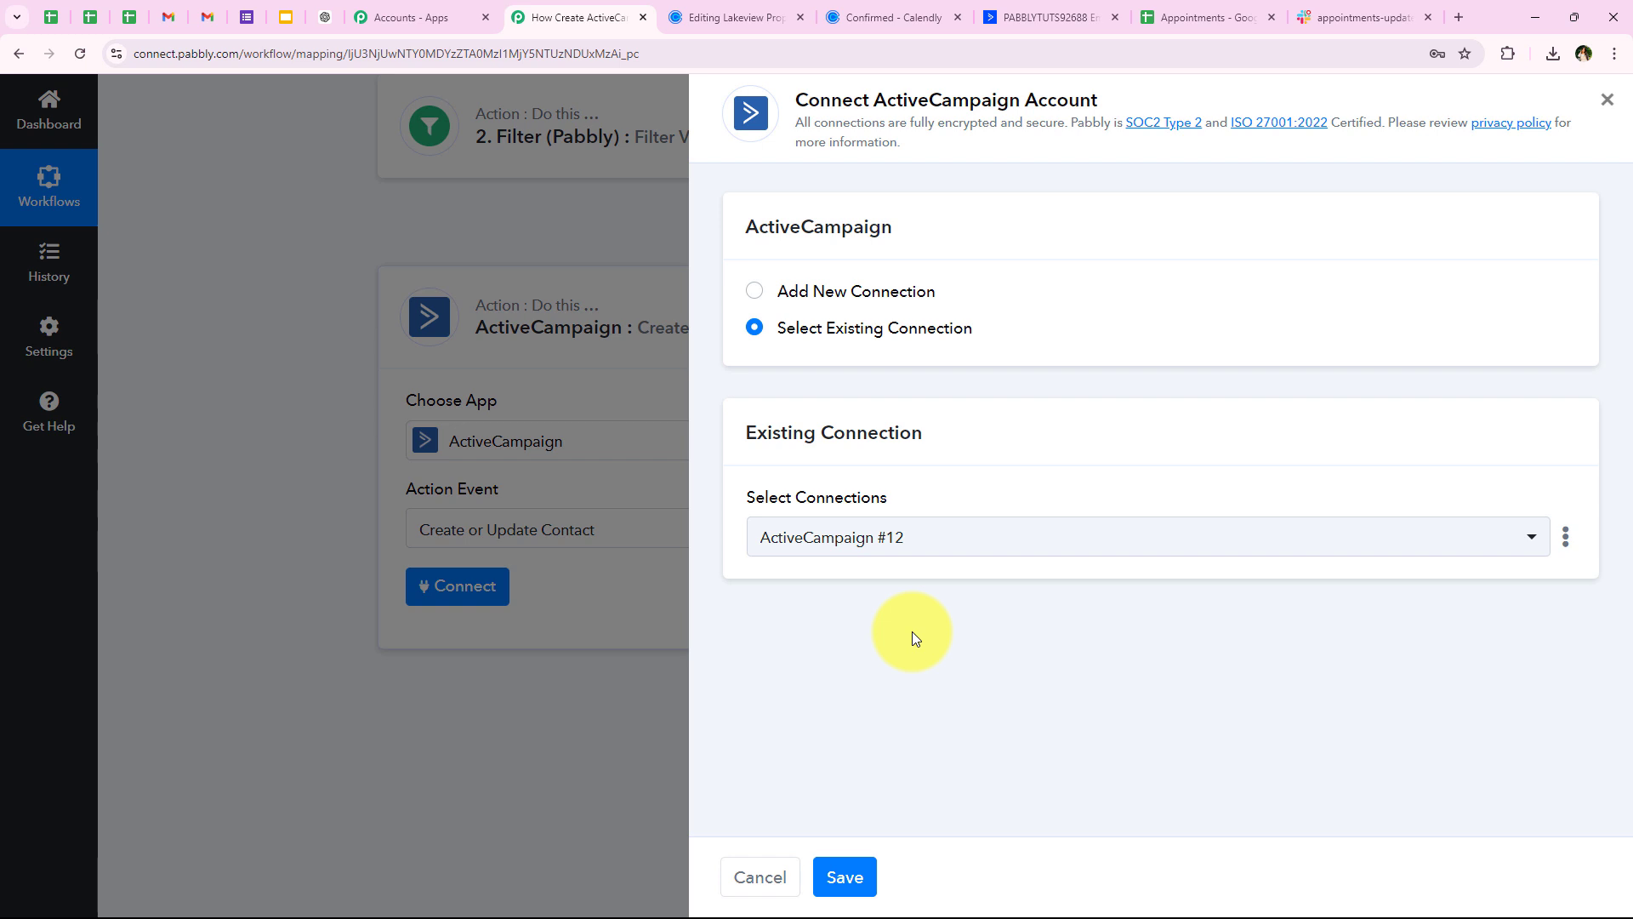
Start a new ActiveCampaign connection, review its API Key and URL requirements, then go to ActiveCampaign
{"action": "left_click", "coordinate": [839, 290]}
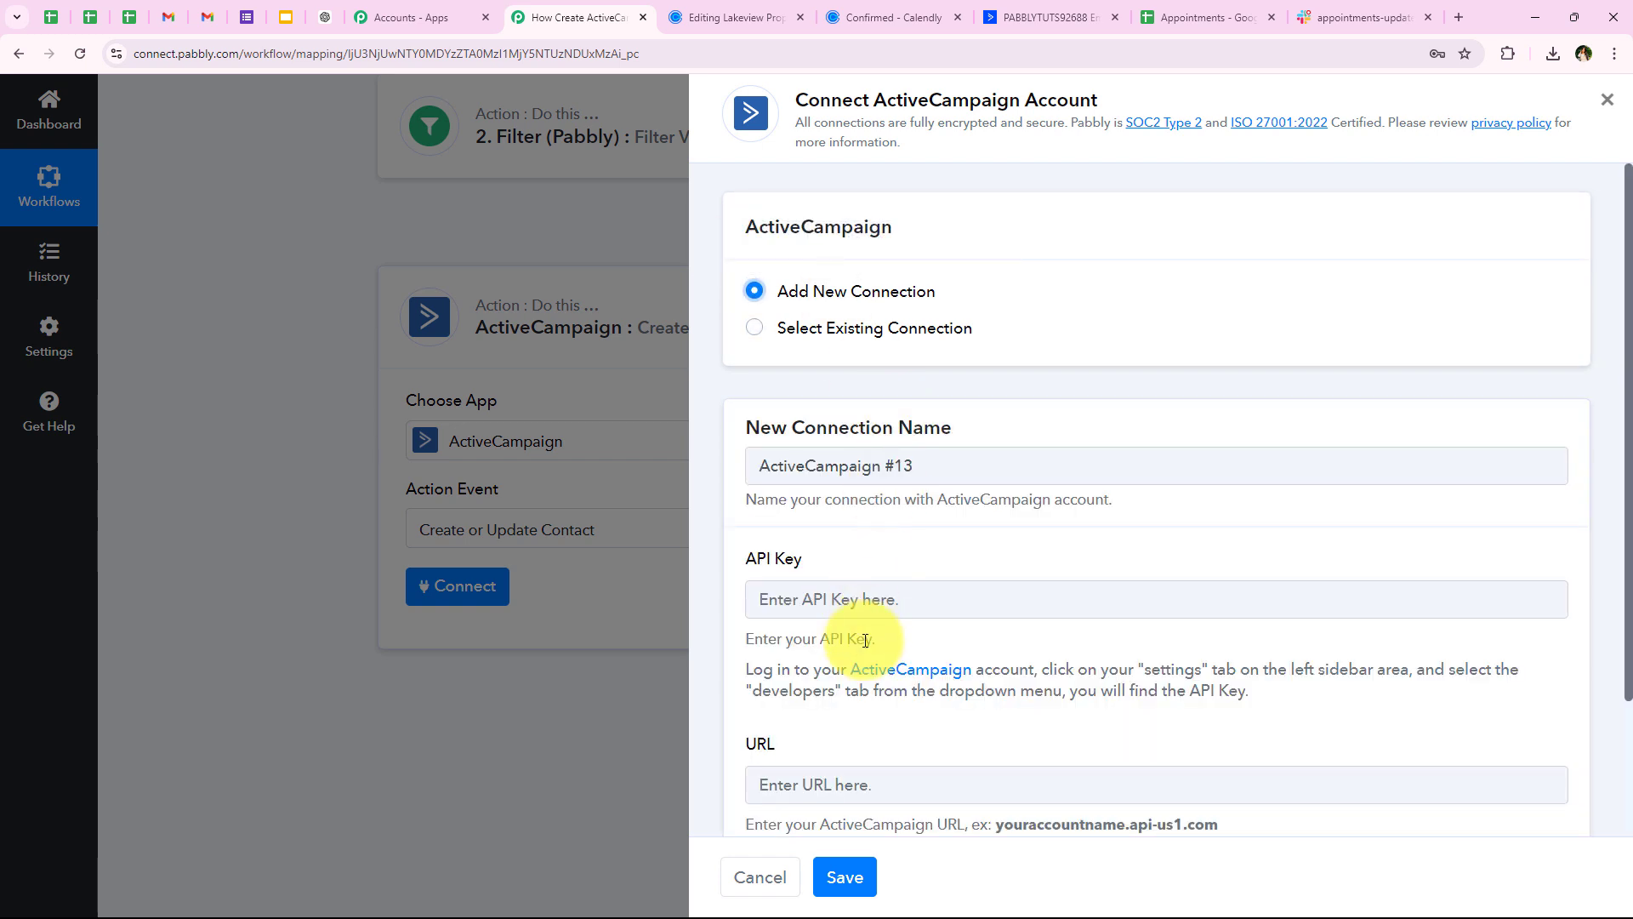
{"action": "scroll", "coordinate": [817, 552], "scroll_direction": "down", "scroll_amount": 2}
{"action": "left_click_drag", "start_coordinate": [740, 390], "coordinate": [878, 389]}
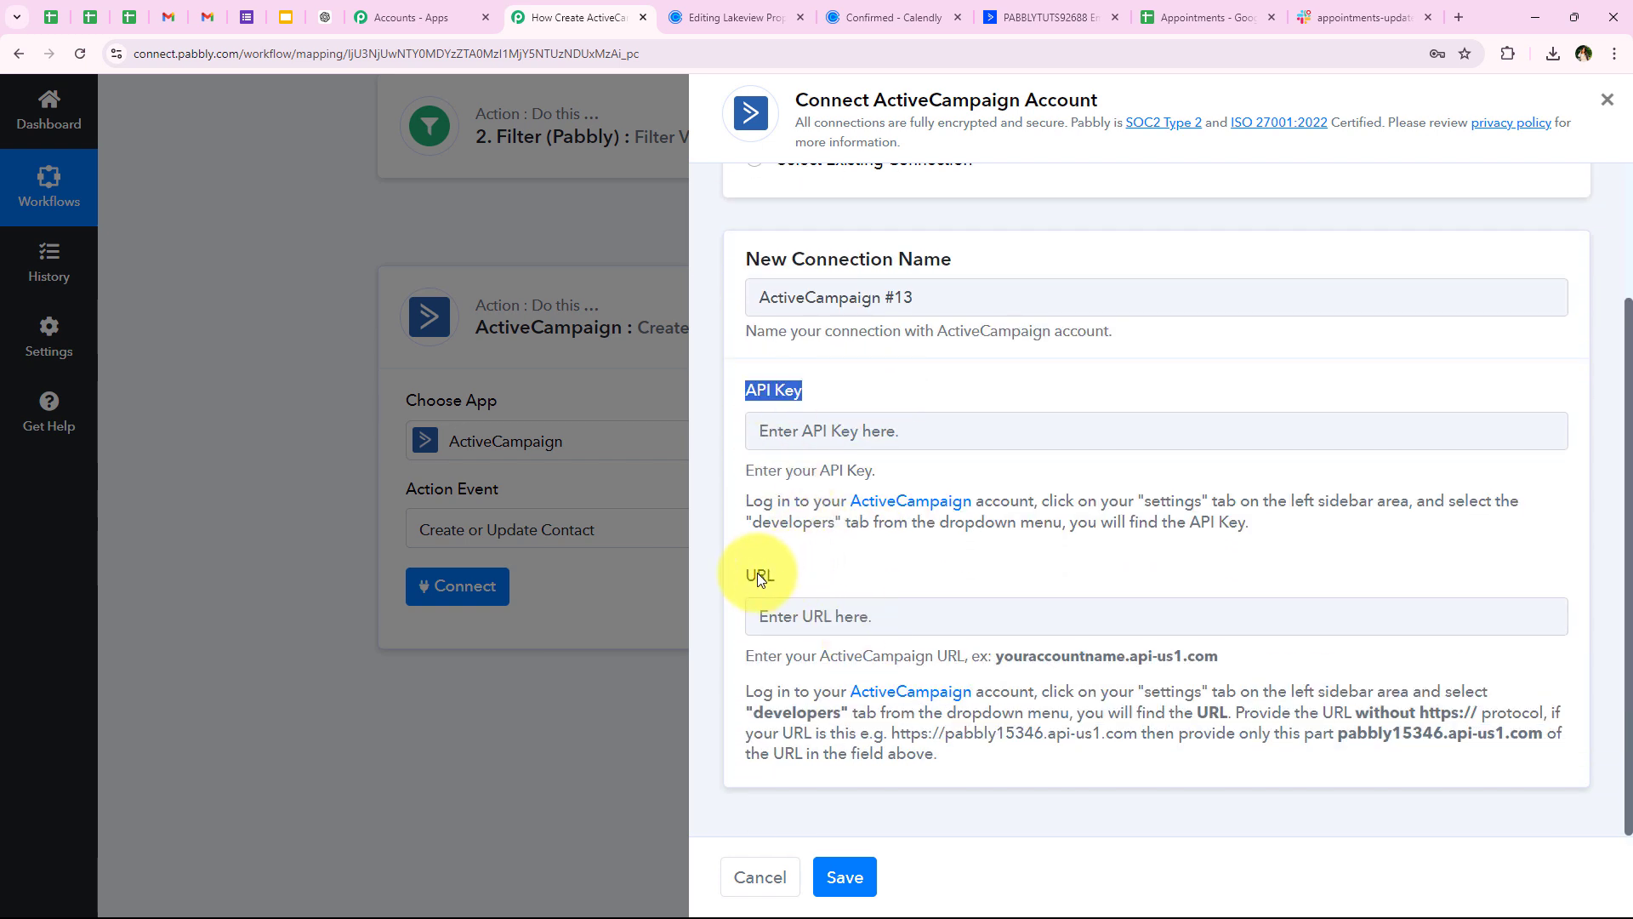
{"action": "left_click_drag", "start_coordinate": [736, 575], "coordinate": [840, 574]}
{"action": "left_click", "coordinate": [841, 574]}
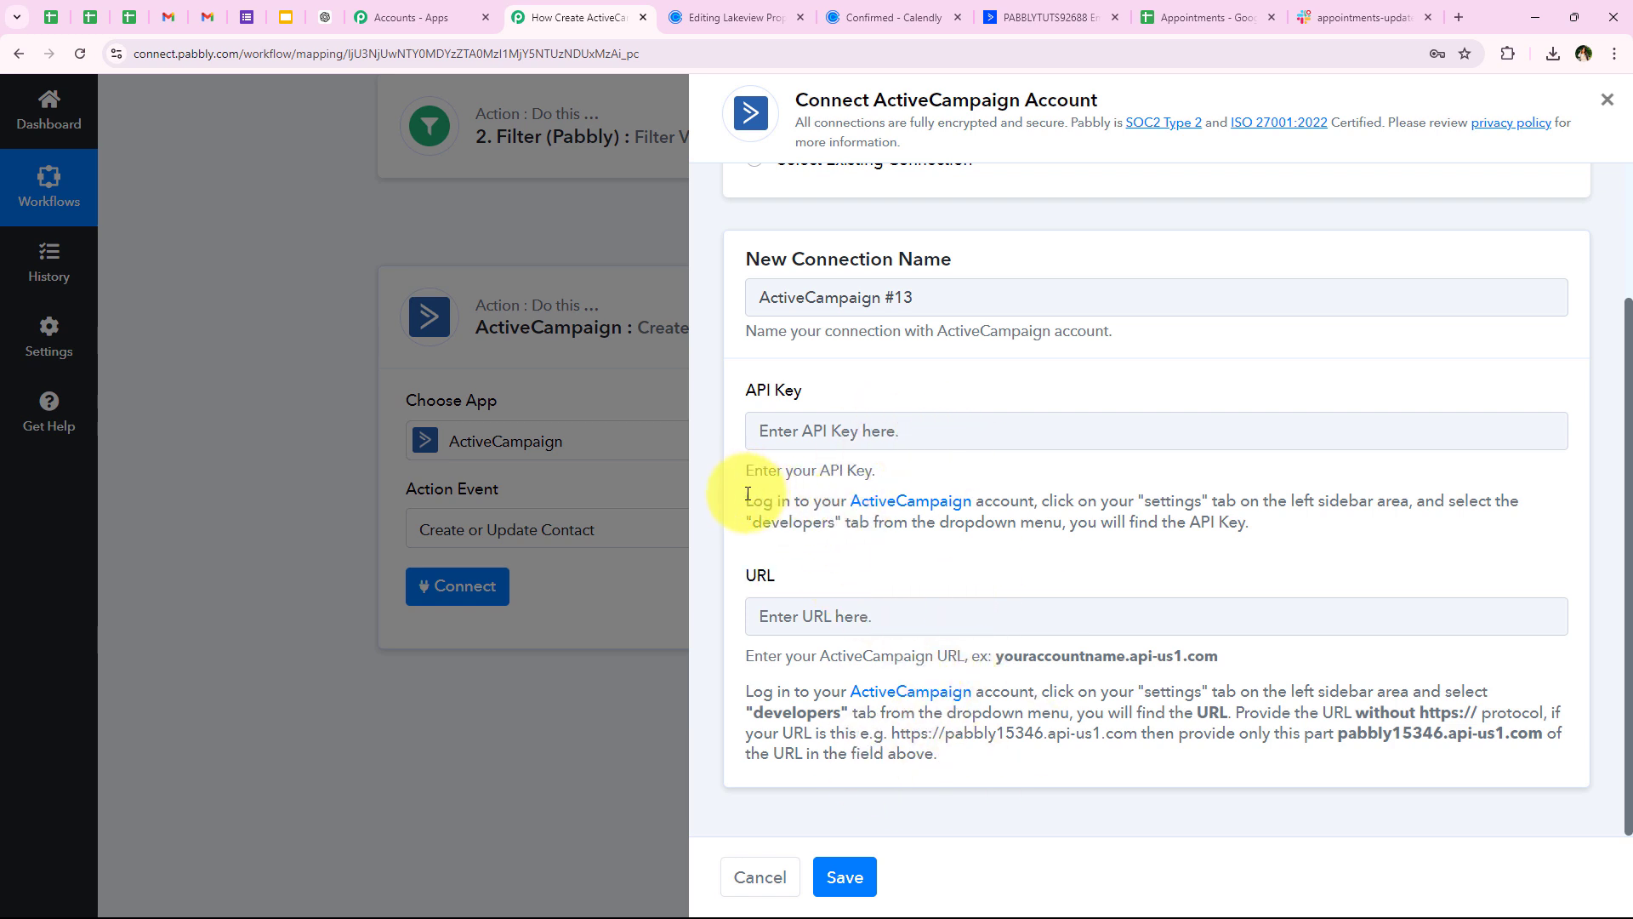
{"action": "left_click_drag", "start_coordinate": [745, 500], "coordinate": [1070, 487]}
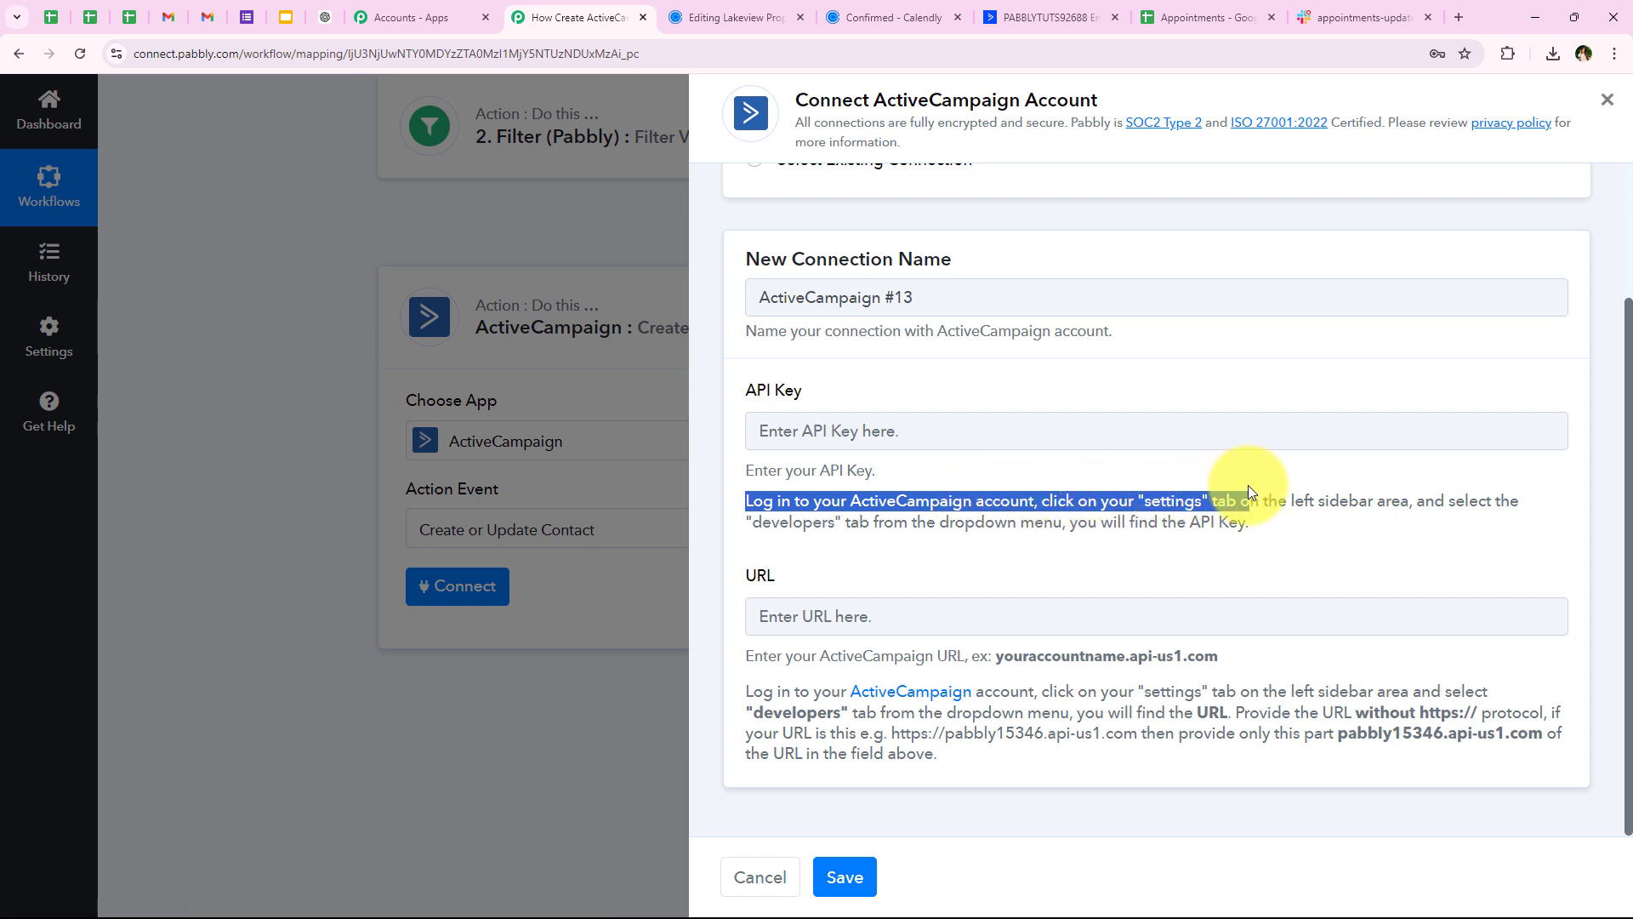
{"action": "left_click_drag", "start_coordinate": [1248, 485], "coordinate": [1422, 521]}
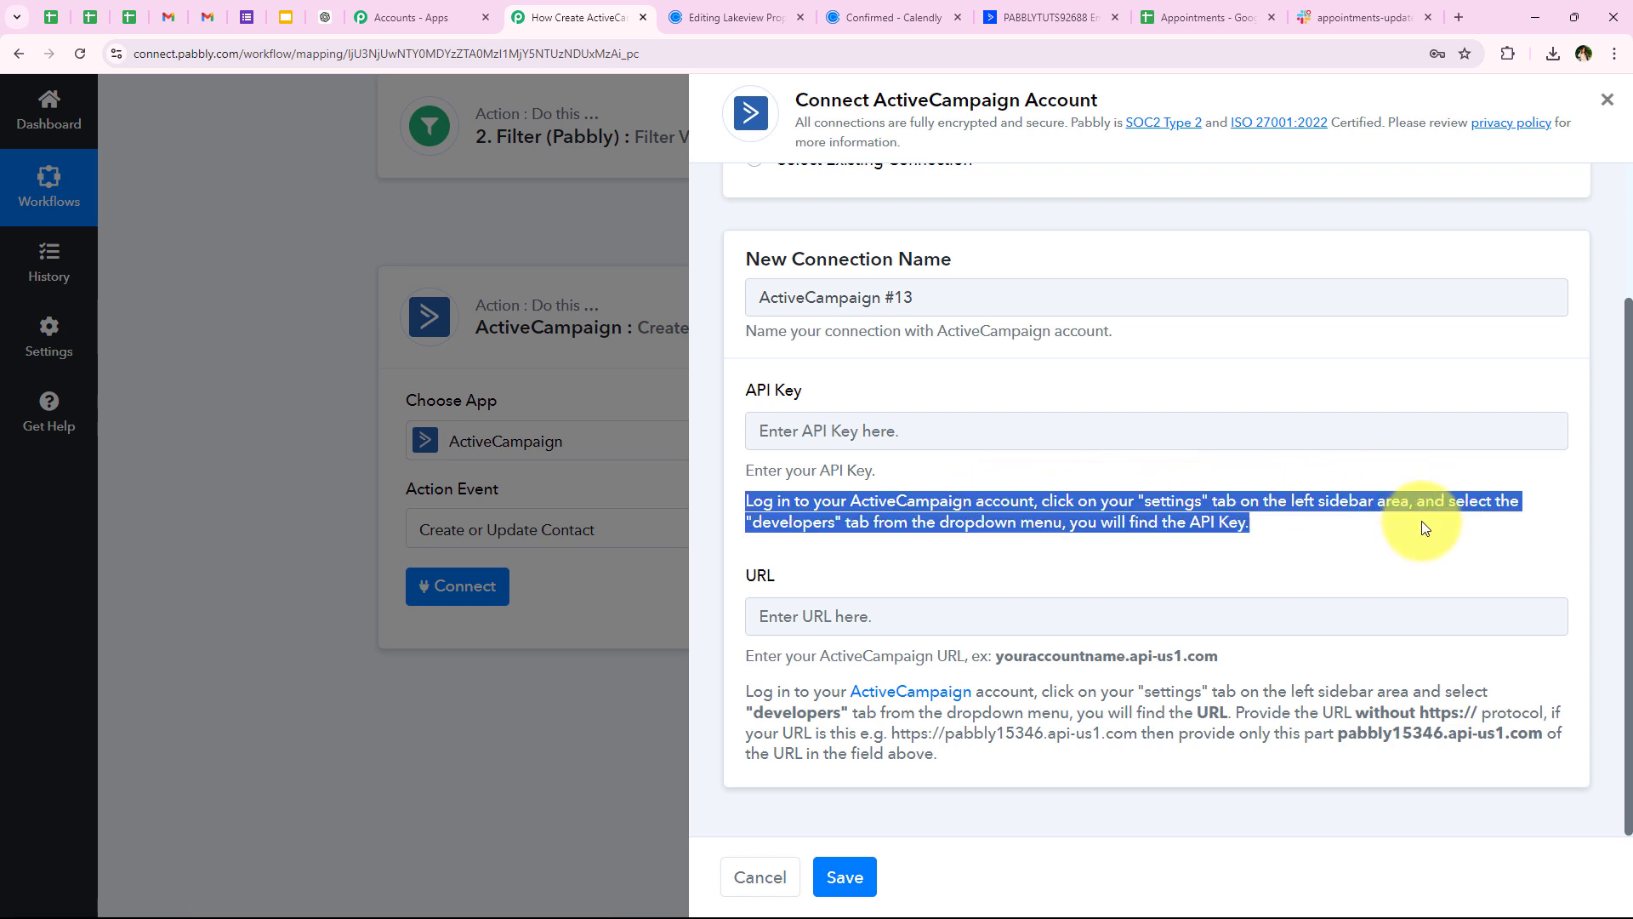
{"action": "left_click", "coordinate": [1395, 541]}
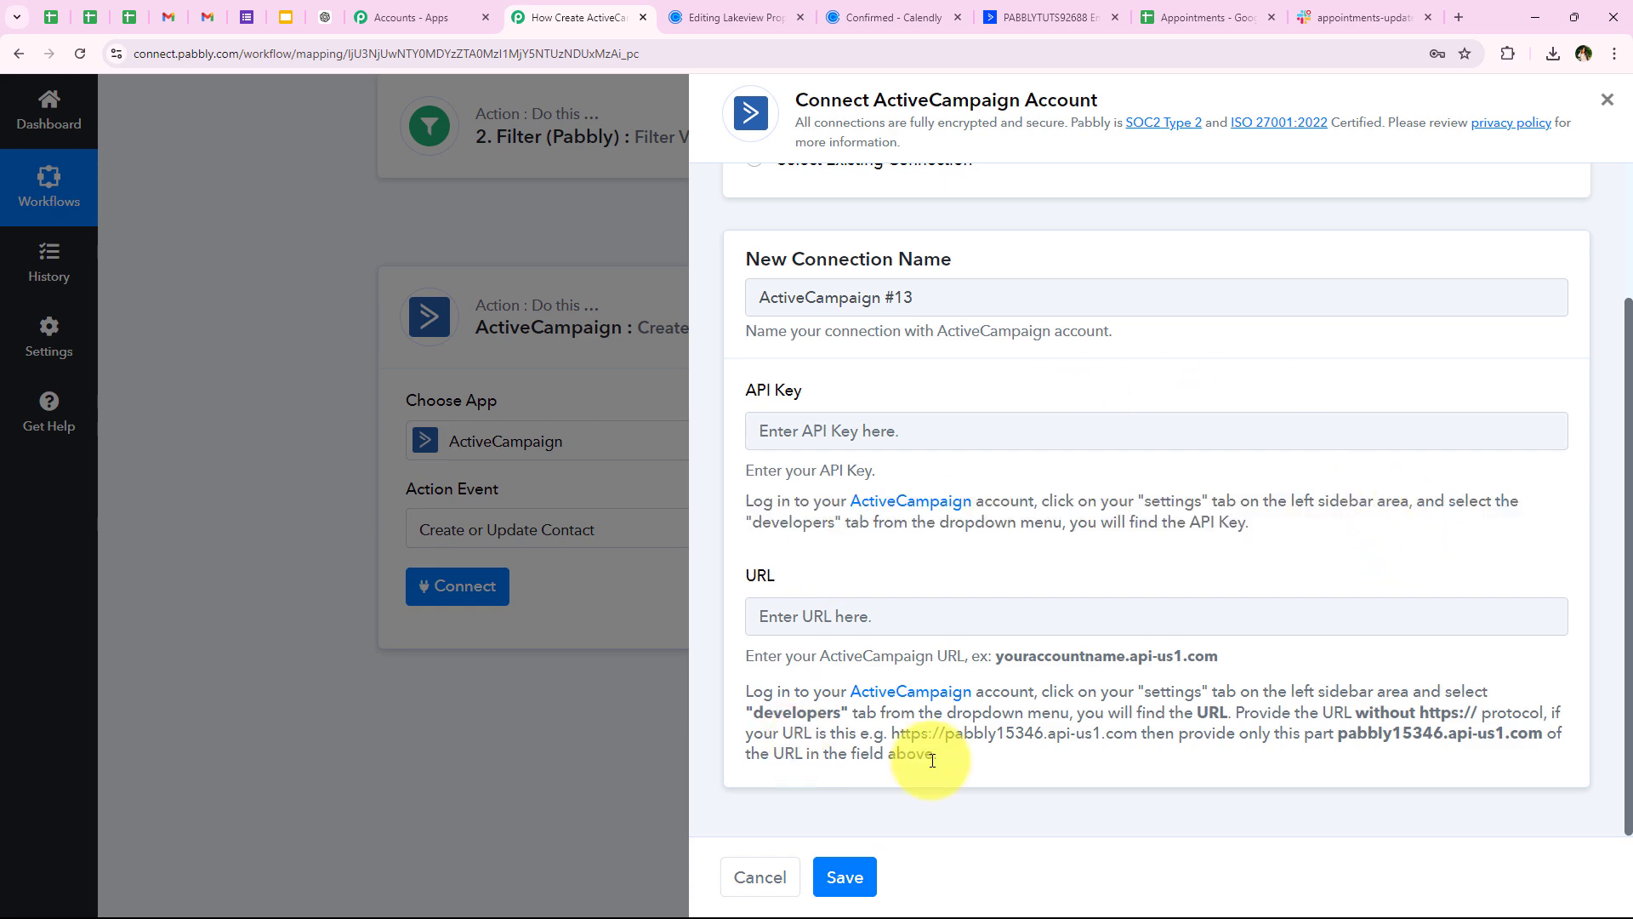
{"action": "left_click", "coordinate": [1042, 17]}
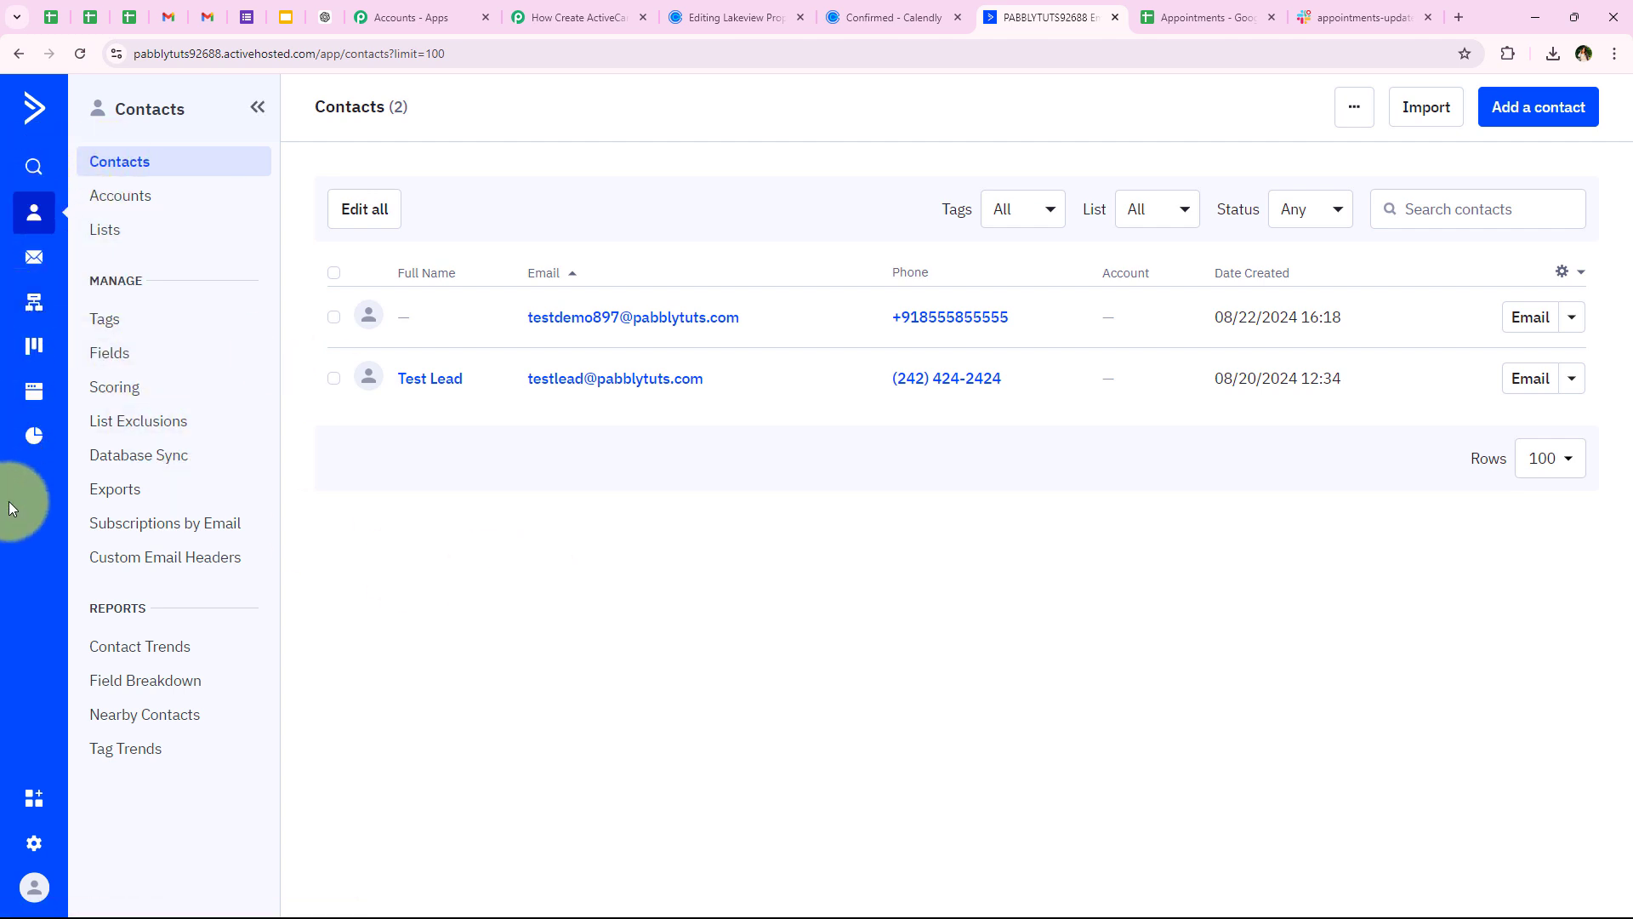
Copy the API key from ActiveCampaign's Settings > Developer page and return to Pabbly Connect
{"action": "left_click", "coordinate": [30, 842]}
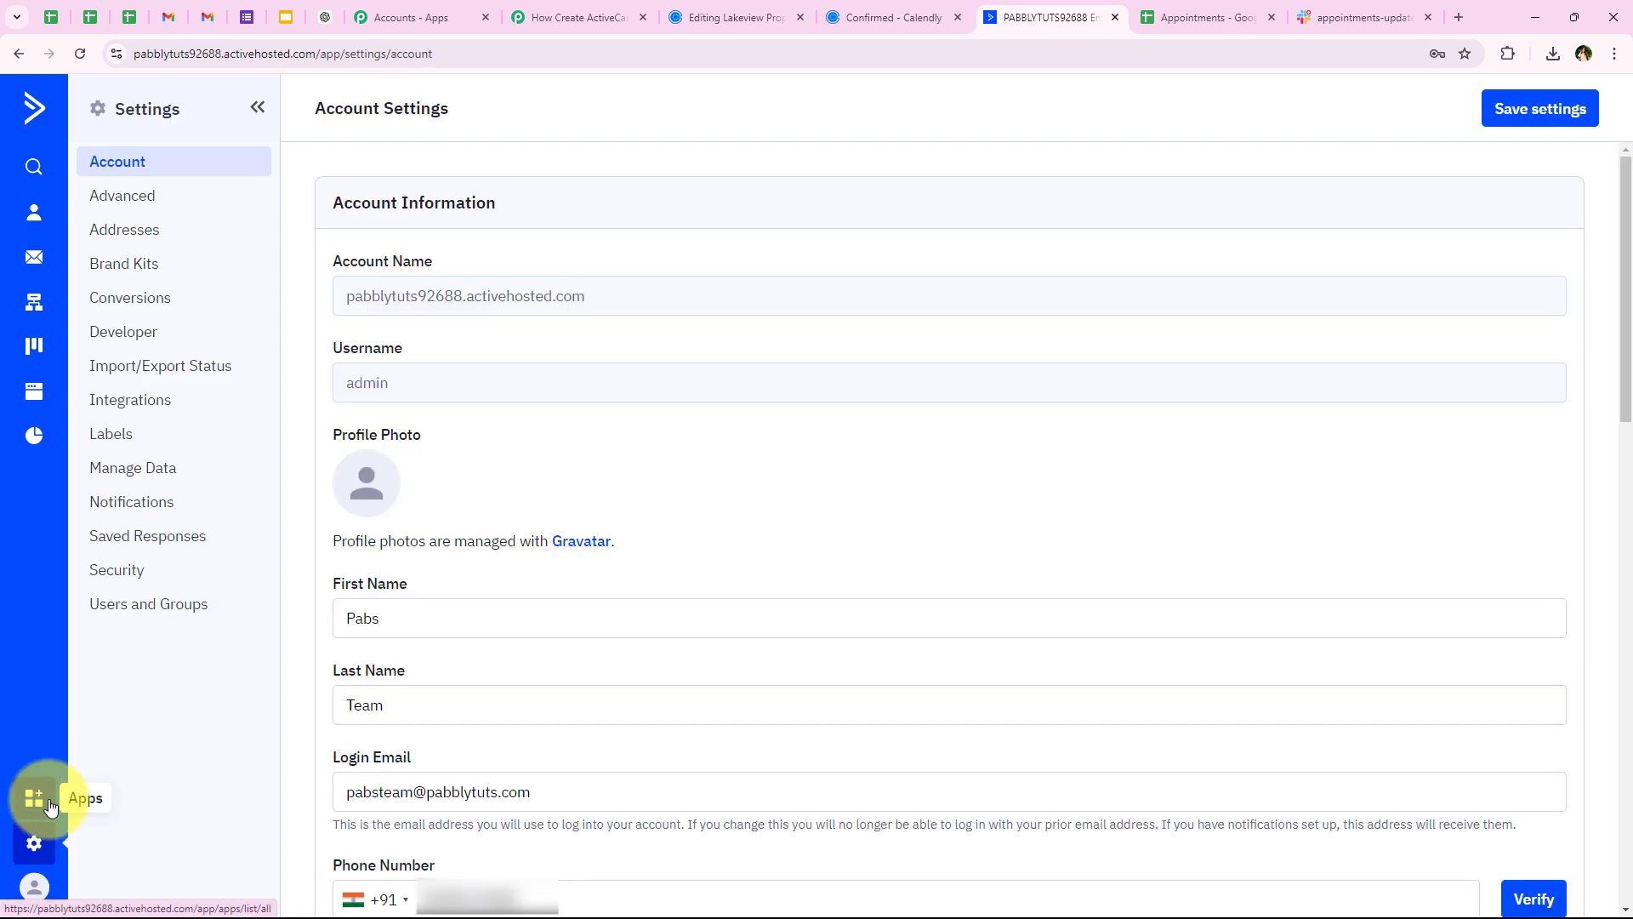
{"action": "left_click", "coordinate": [105, 345]}
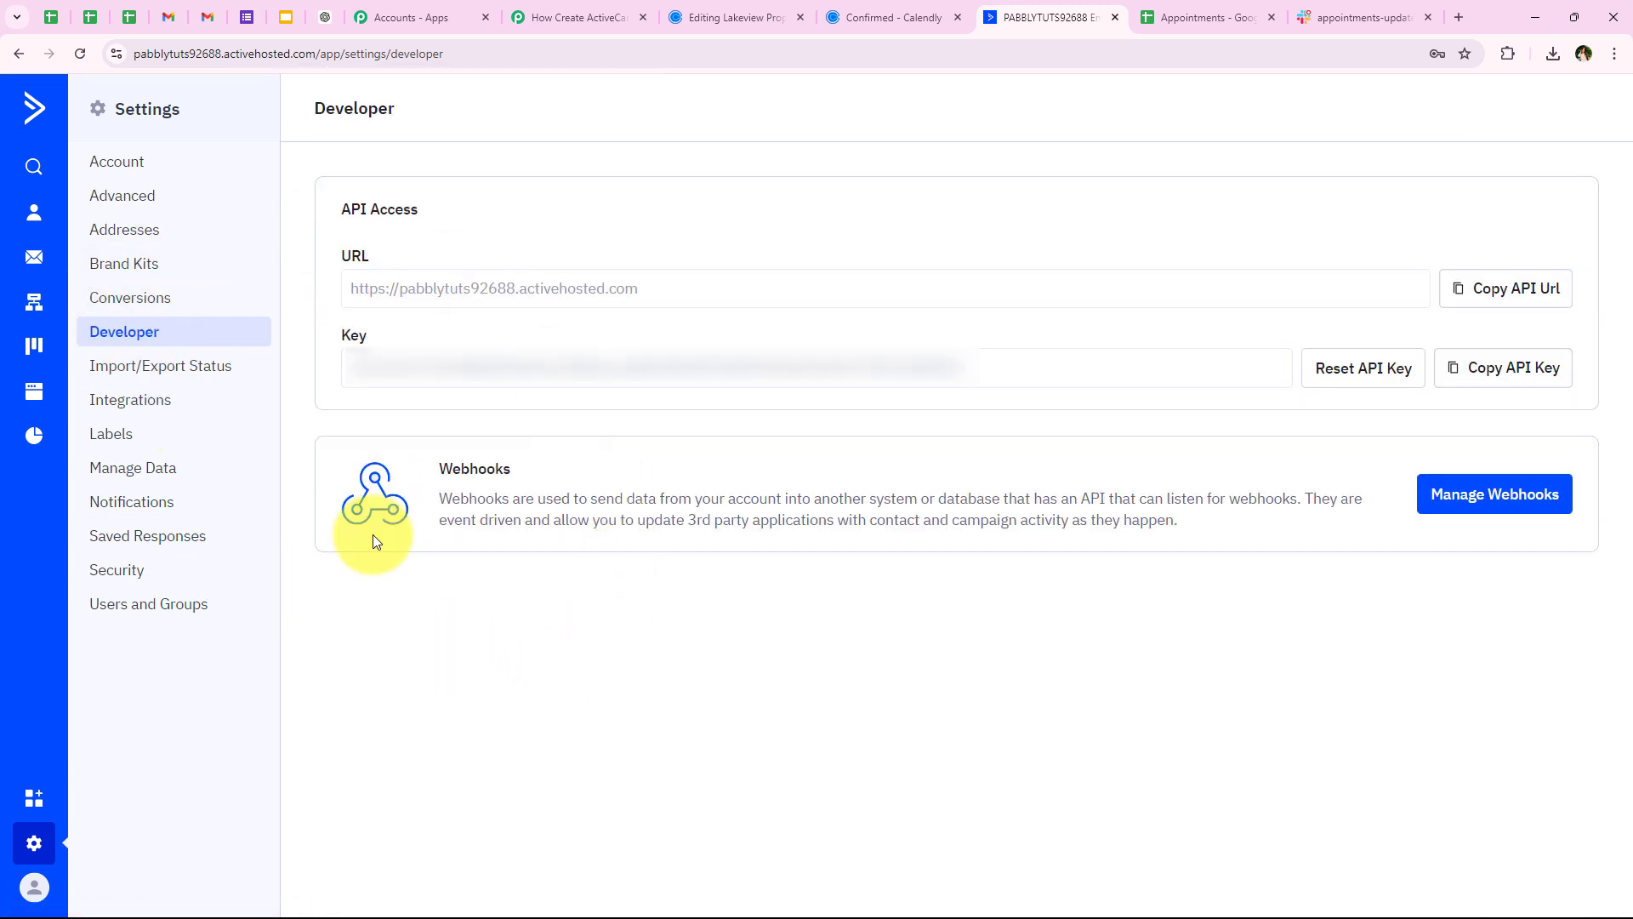
{"action": "left_click_drag", "start_coordinate": [337, 207], "coordinate": [434, 340]}
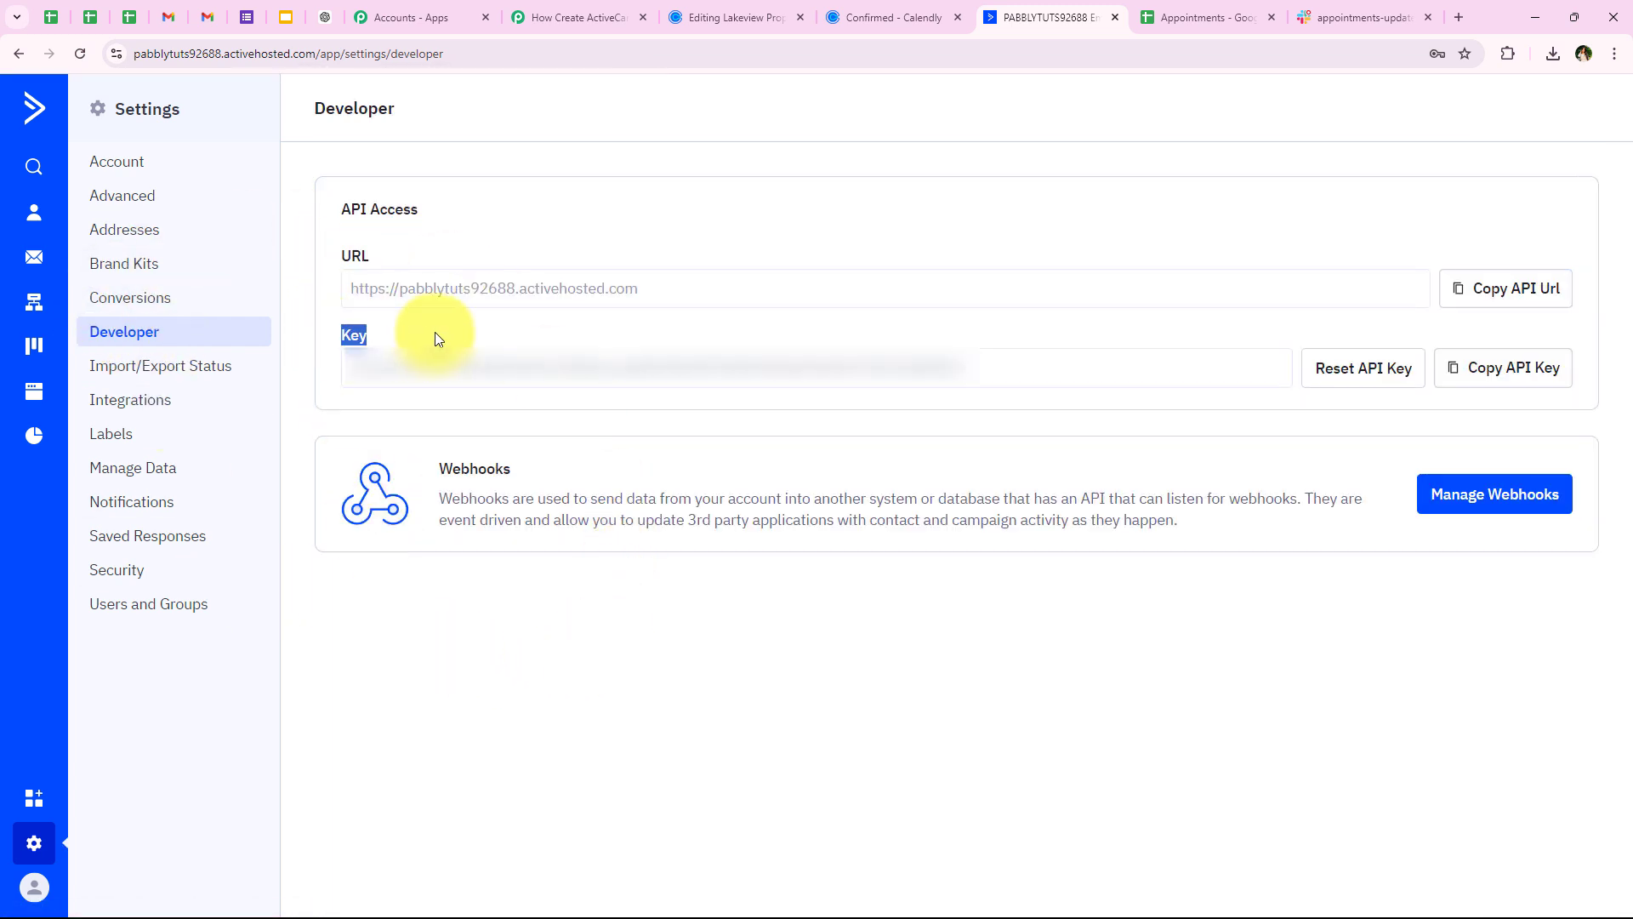
{"action": "left_click", "coordinate": [1462, 367]}
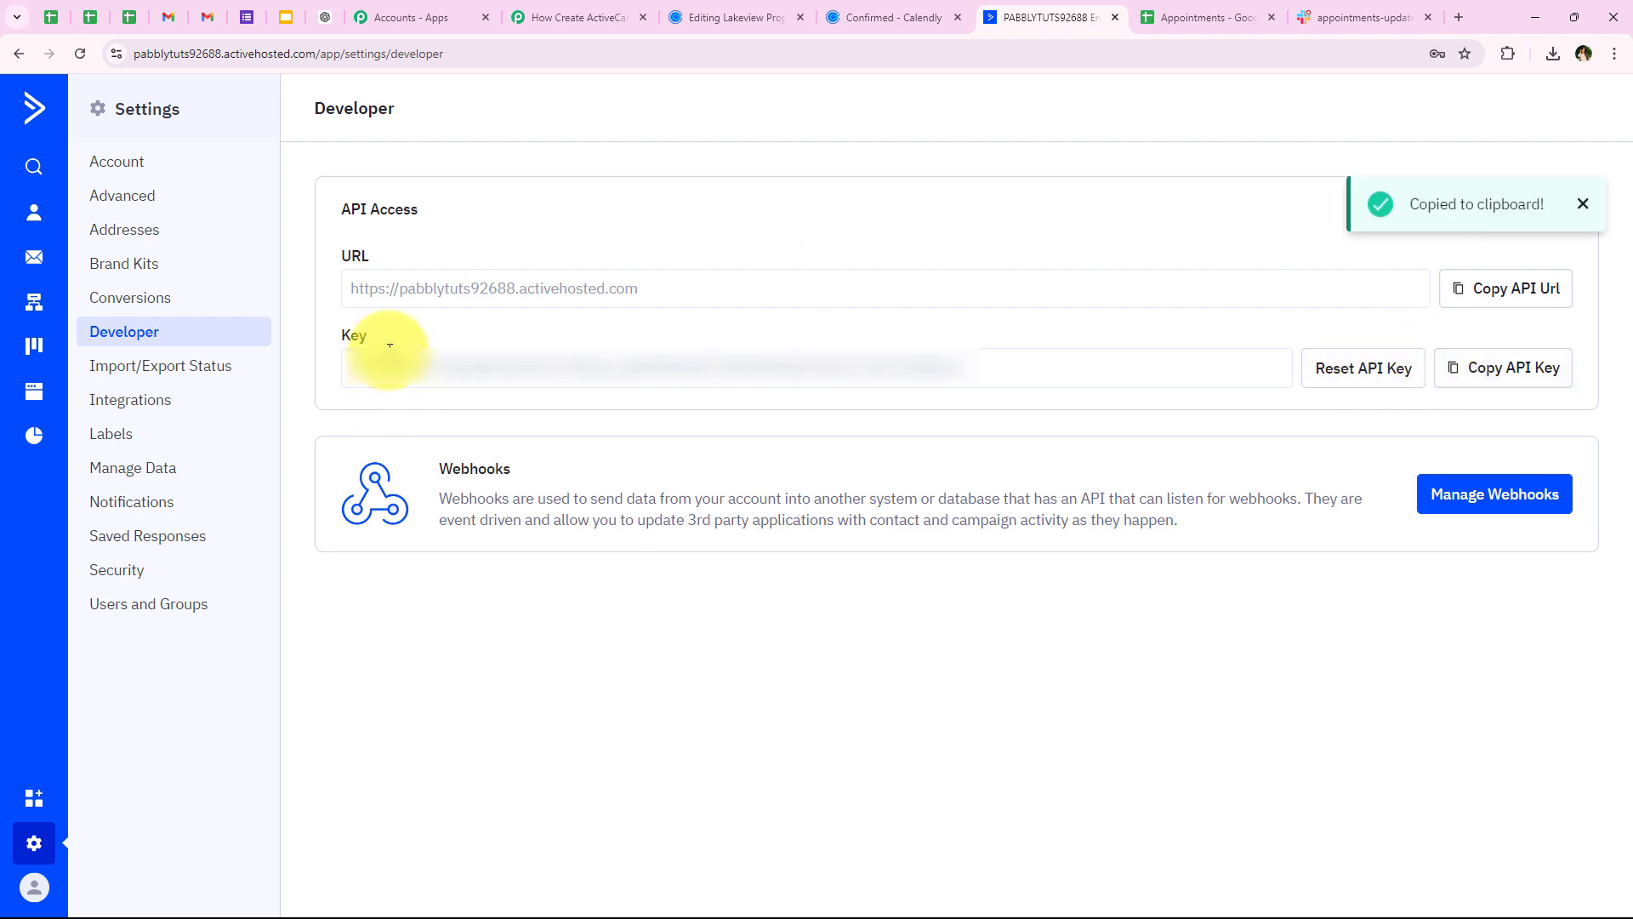
{"action": "left_click", "coordinate": [587, 17]}
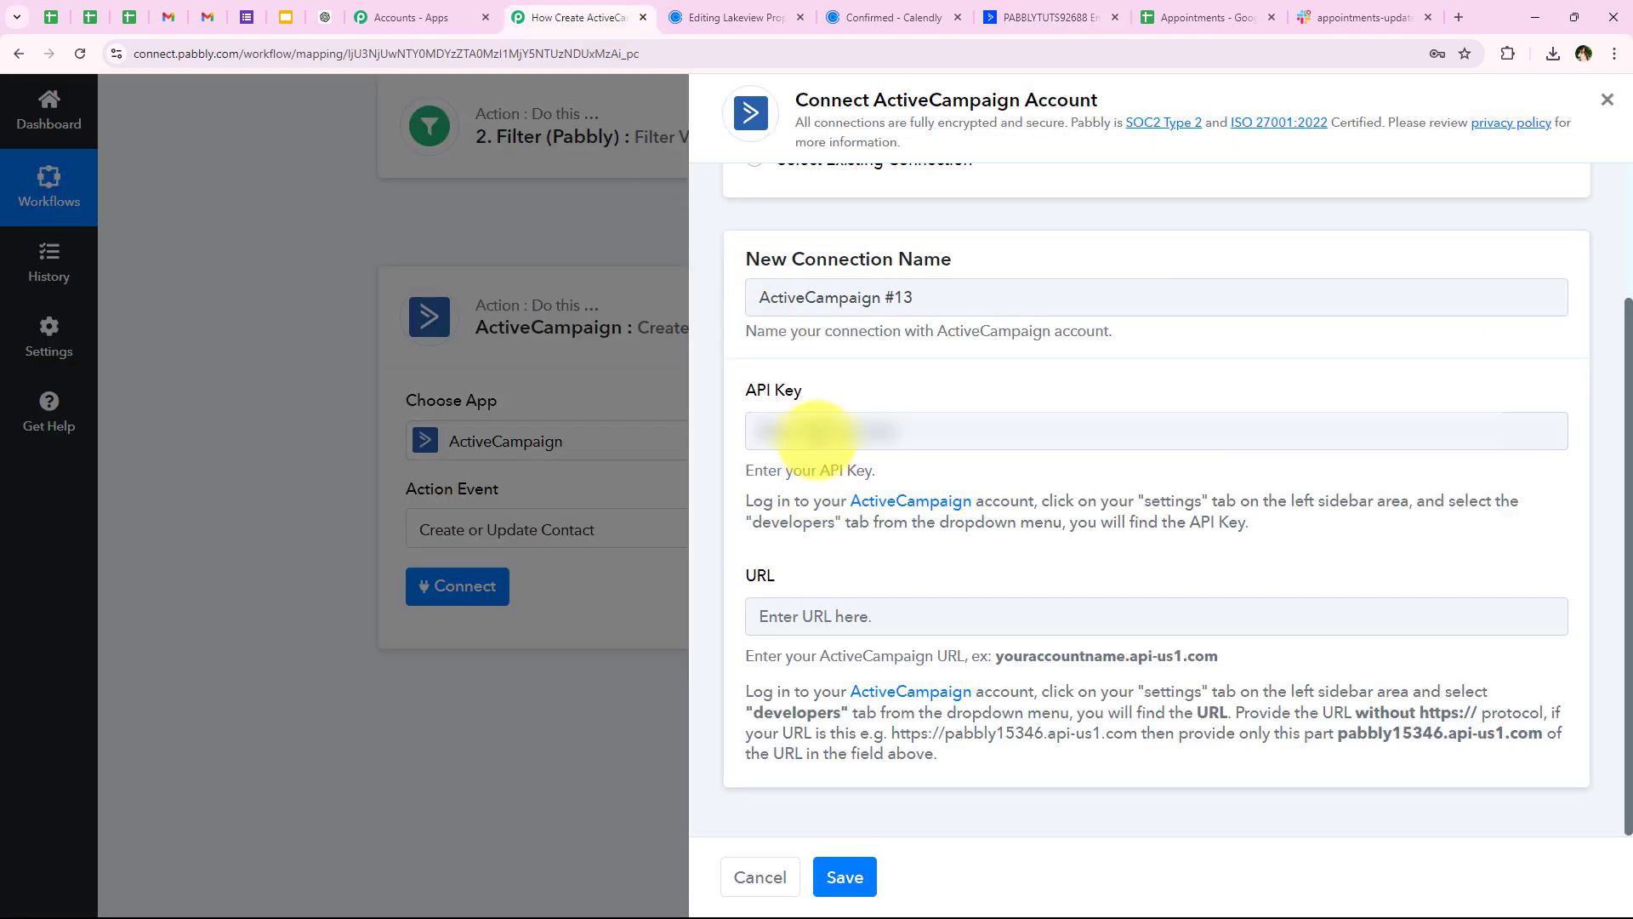
{"action": "right_click", "coordinate": [819, 432]}
{"action": "left_click", "coordinate": [890, 611]}
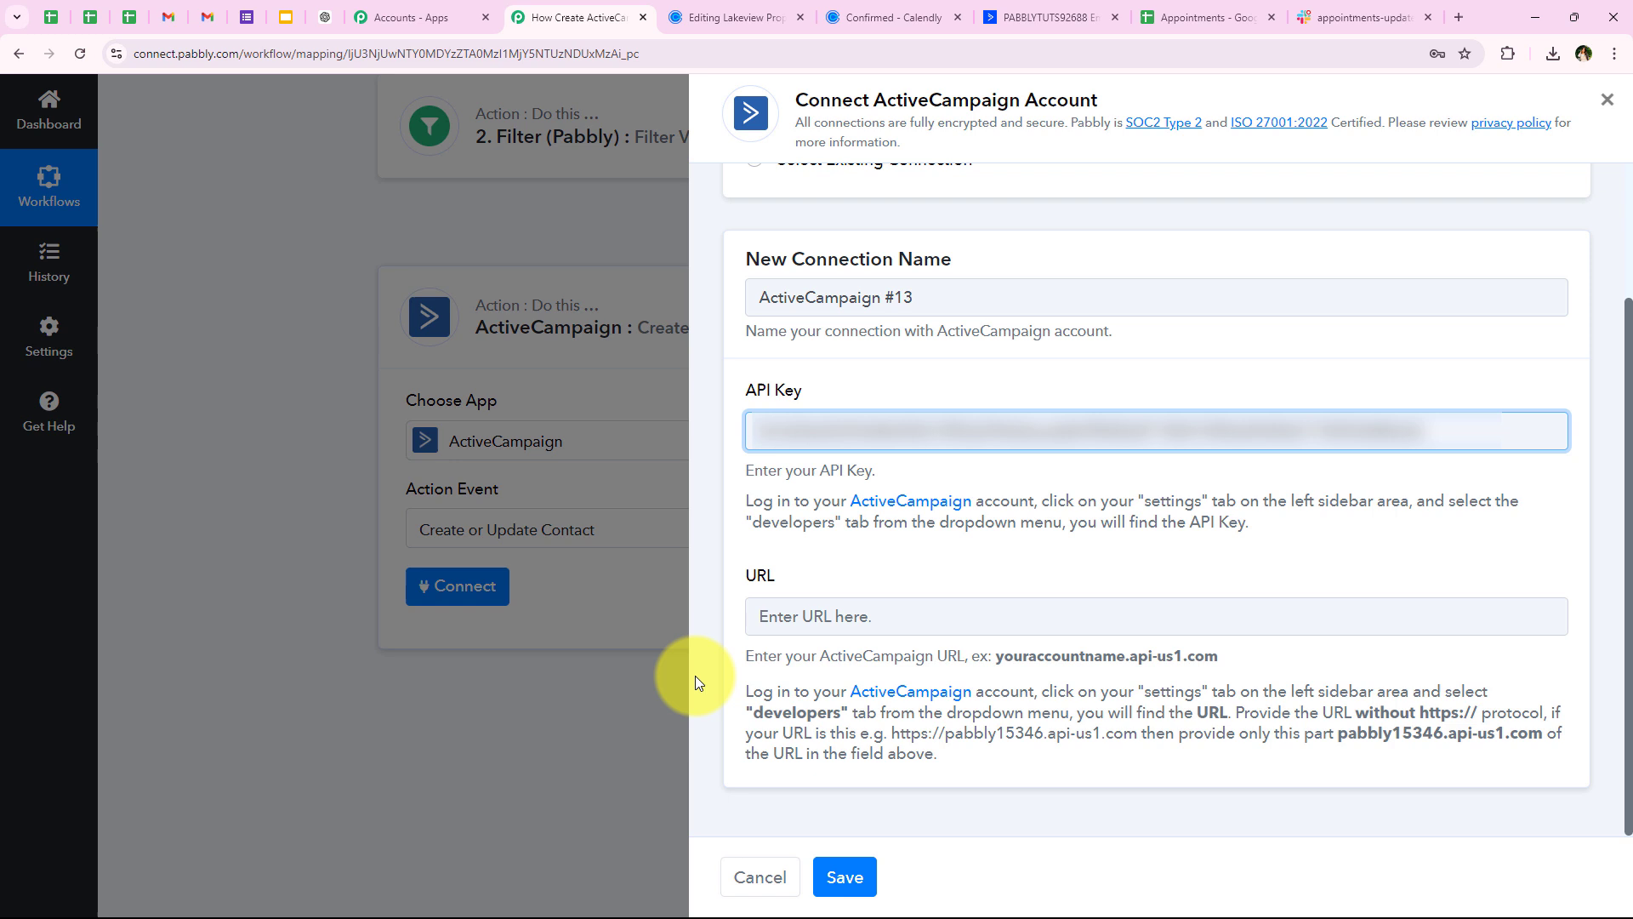
{"action": "left_click", "coordinate": [812, 609]}
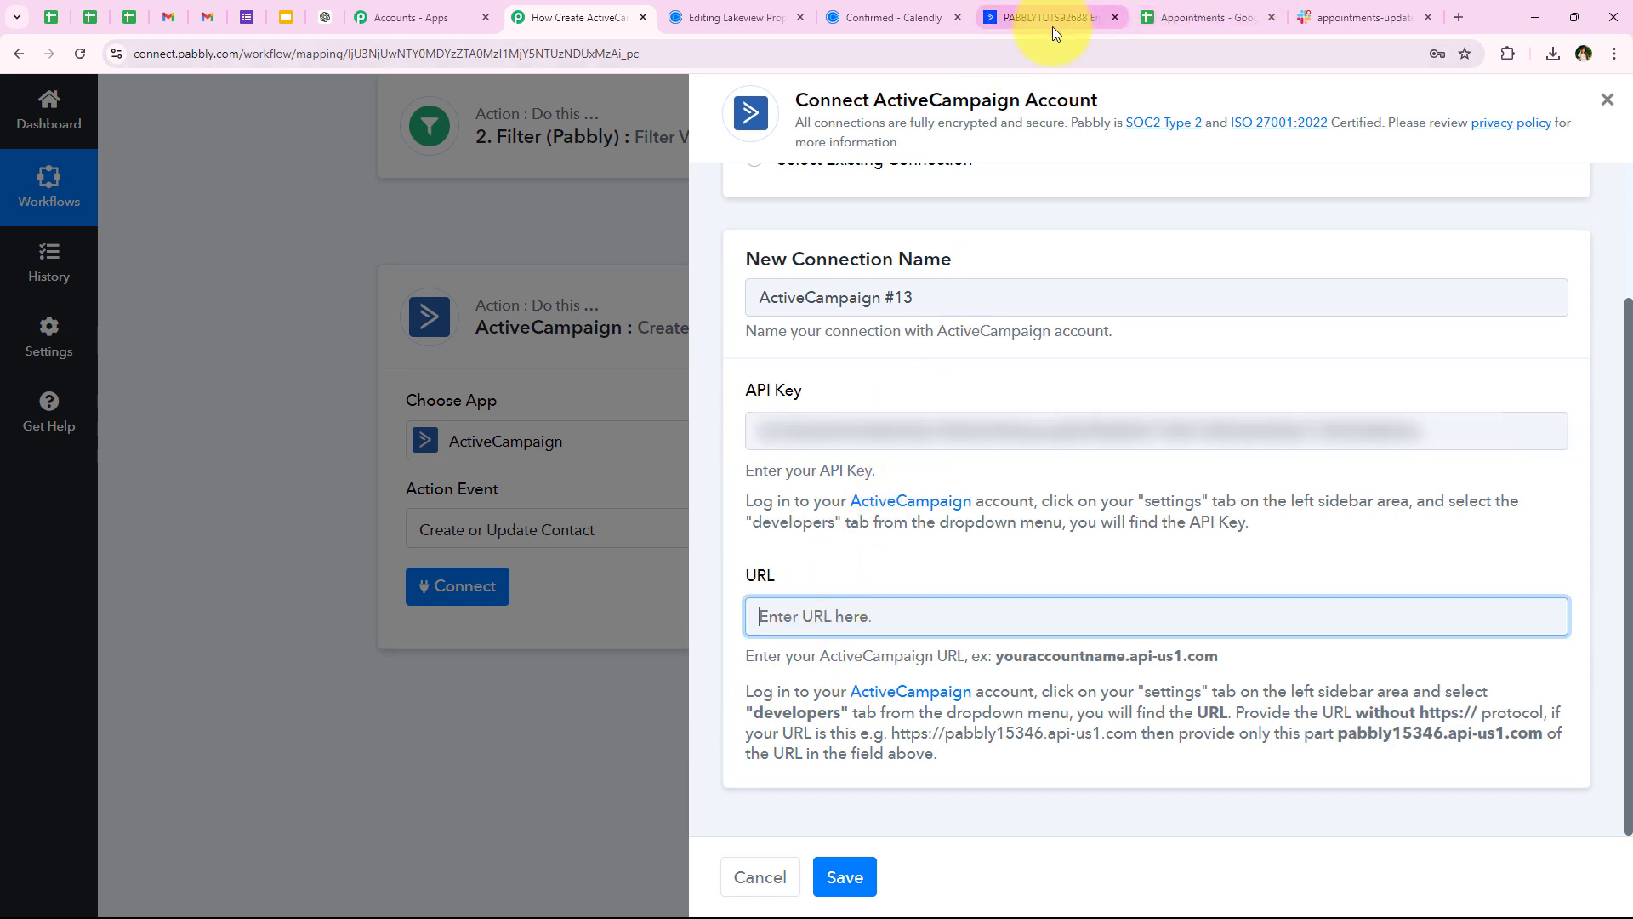
{"action": "key", "text": "ctrl+v"}
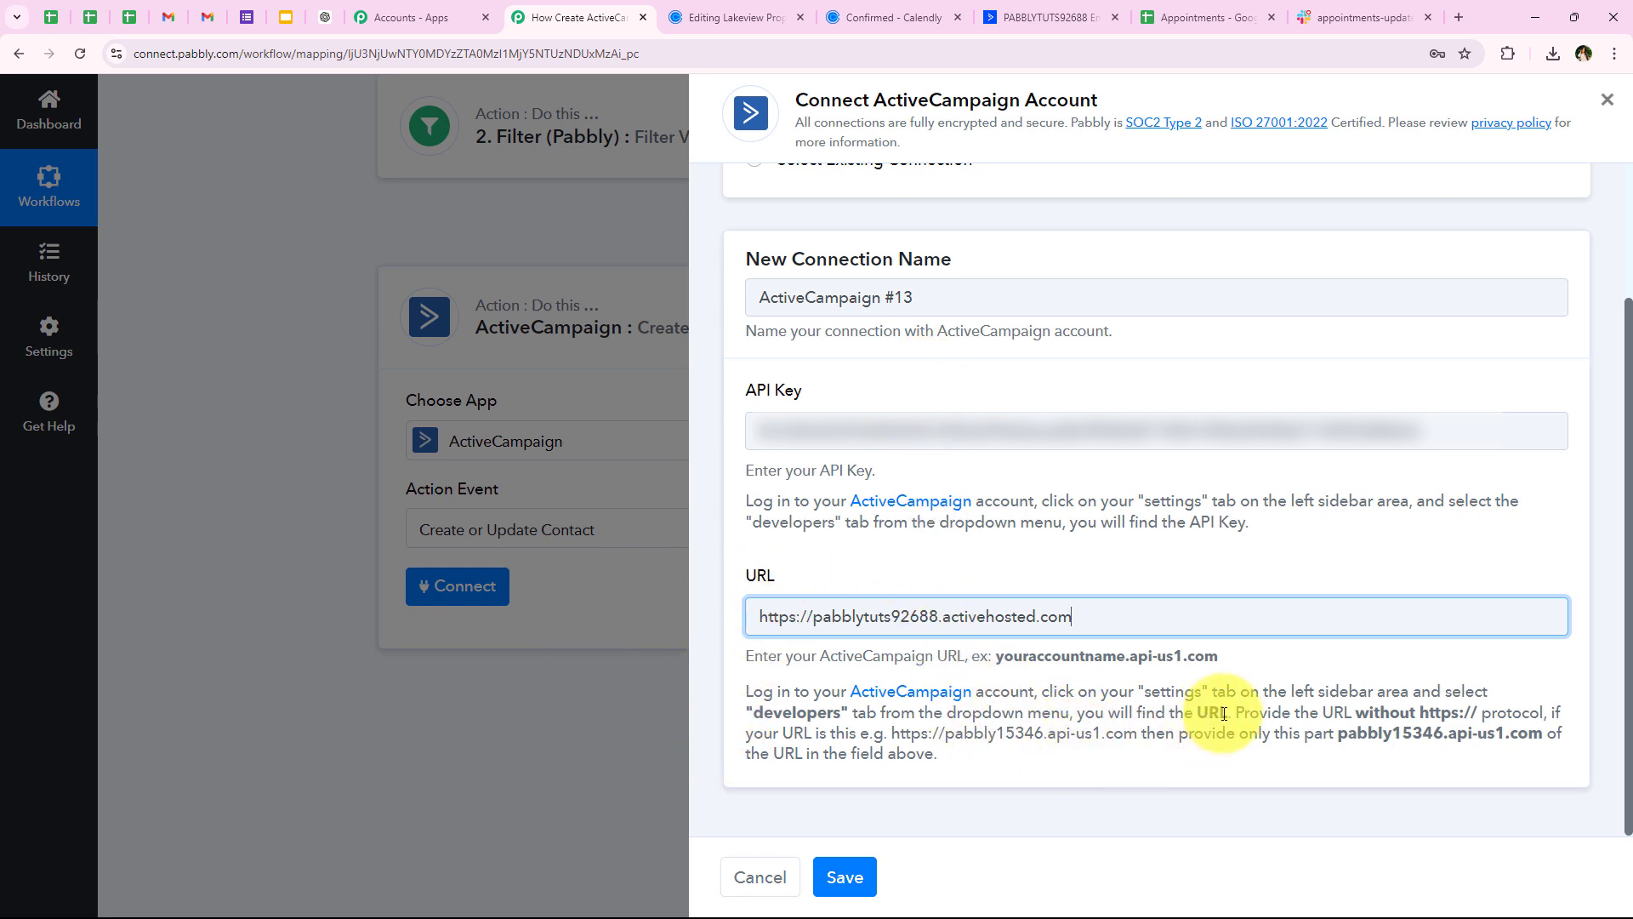
{"action": "left_click_drag", "start_coordinate": [1236, 713], "coordinate": [1479, 711]}
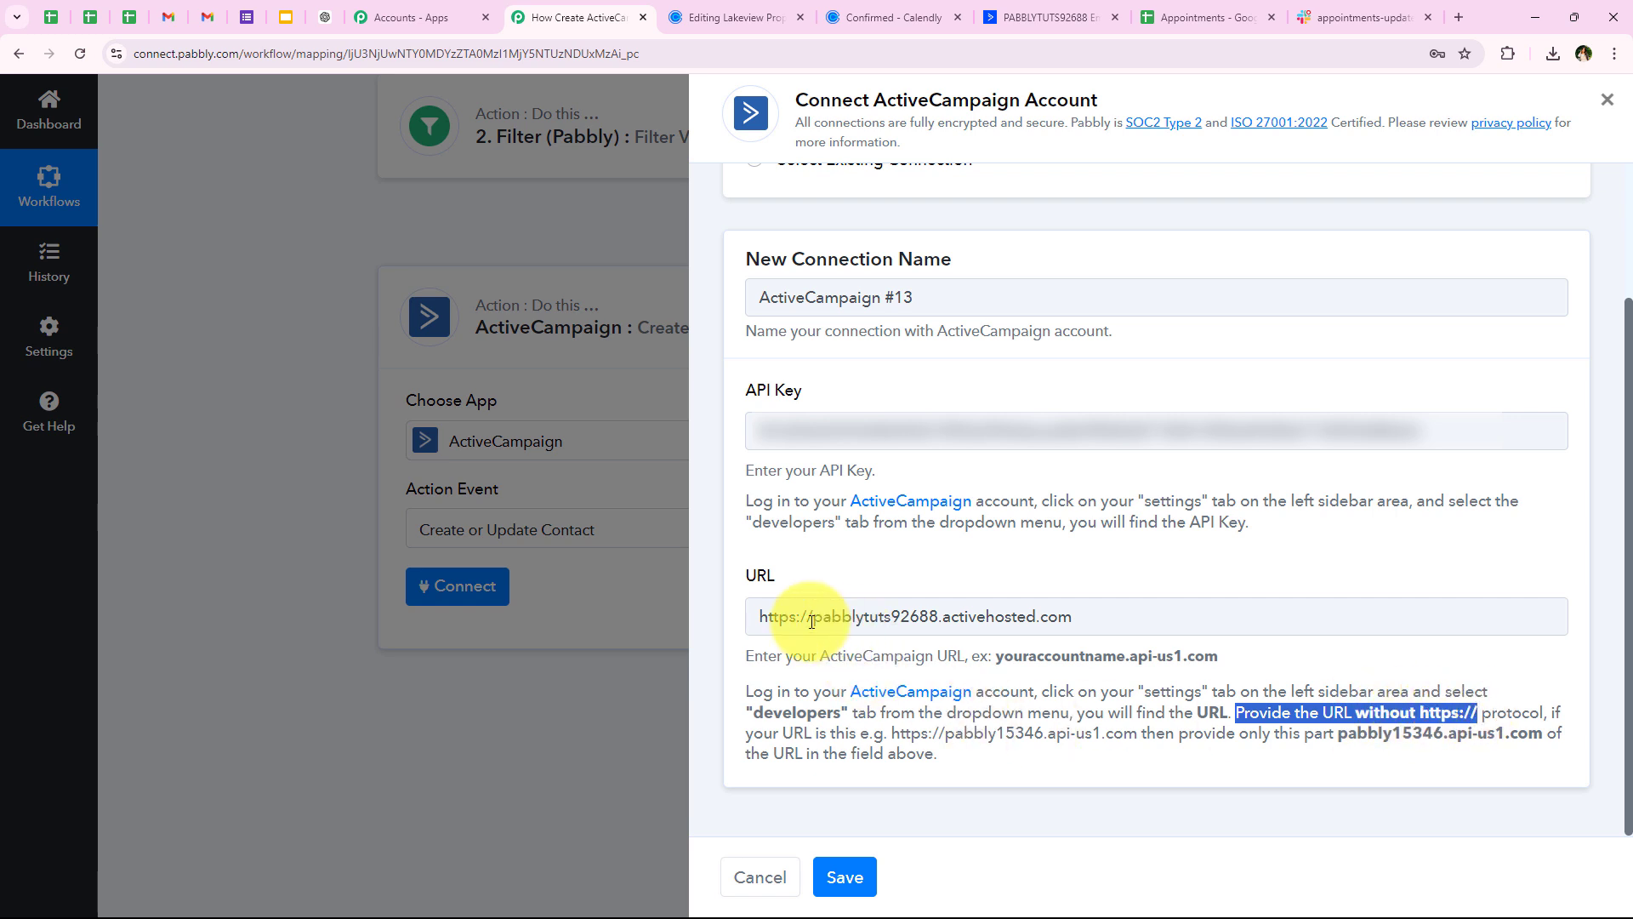
{"action": "left_click_drag", "start_coordinate": [812, 617], "coordinate": [749, 611]}
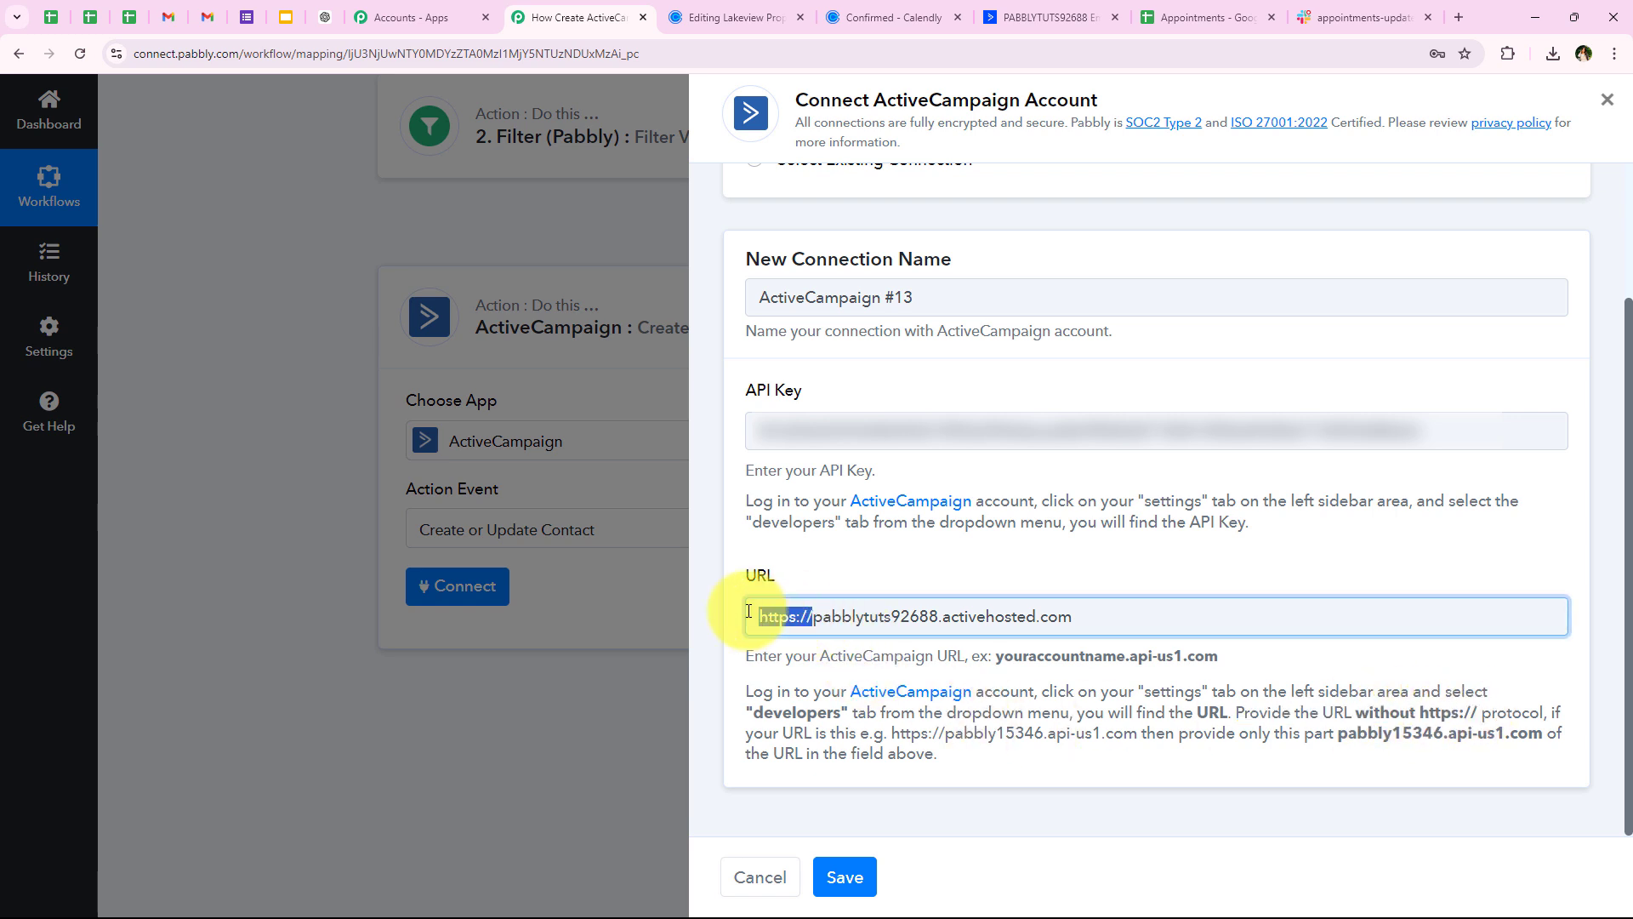
{"action": "key", "text": "BackSpace"}
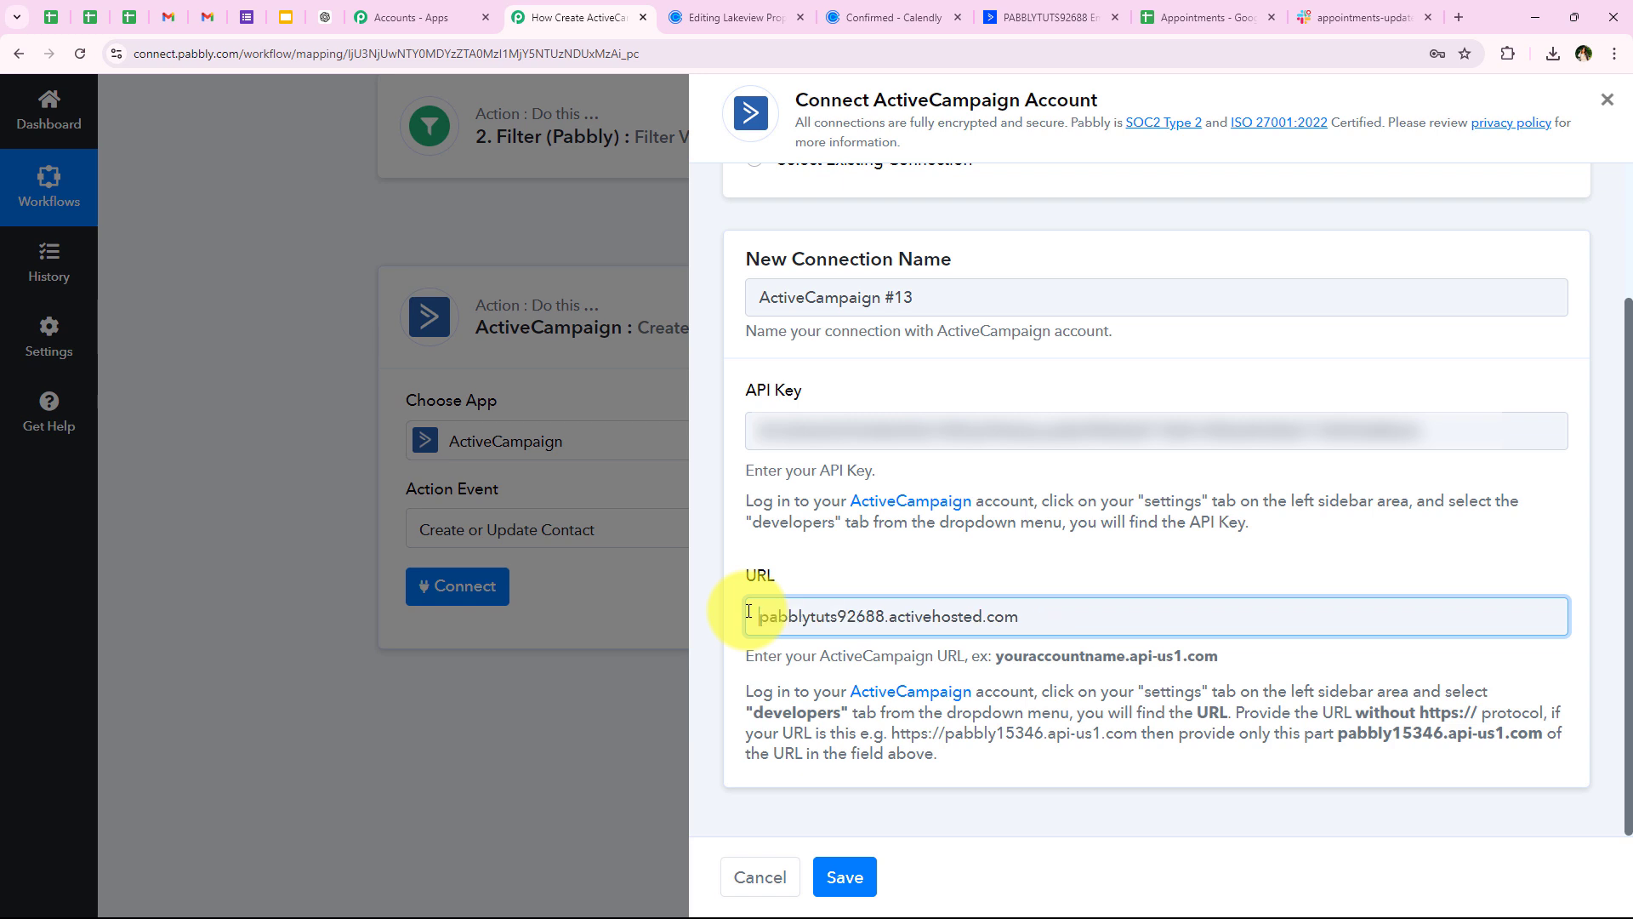
{"action": "left_click", "coordinate": [802, 572]}
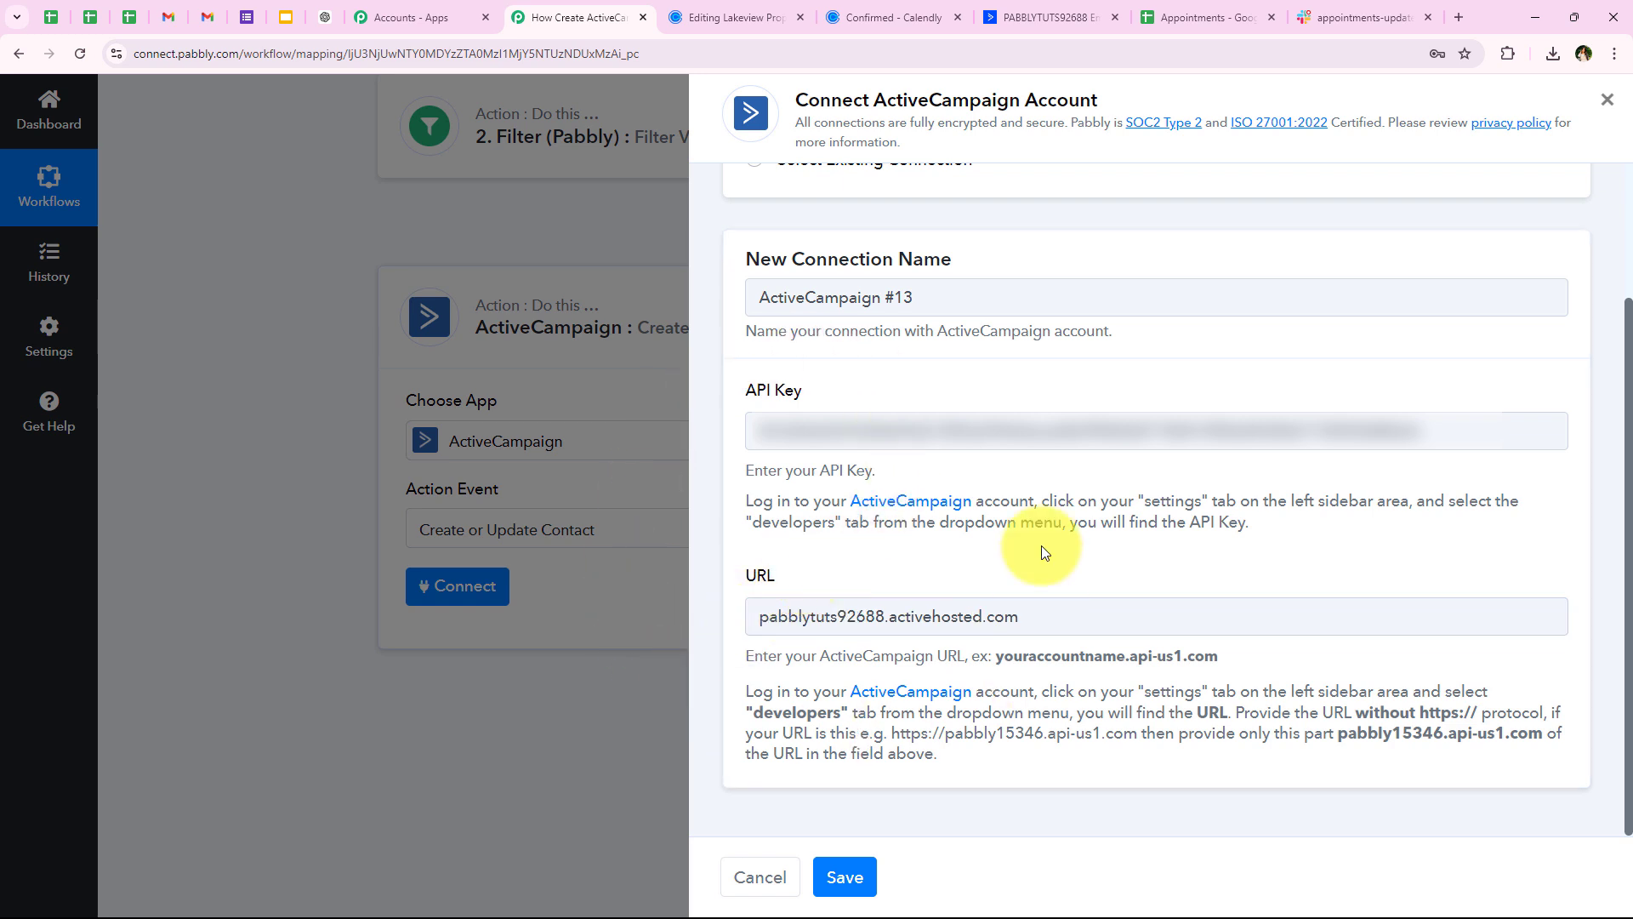
{"action": "left_click", "coordinate": [854, 862]}
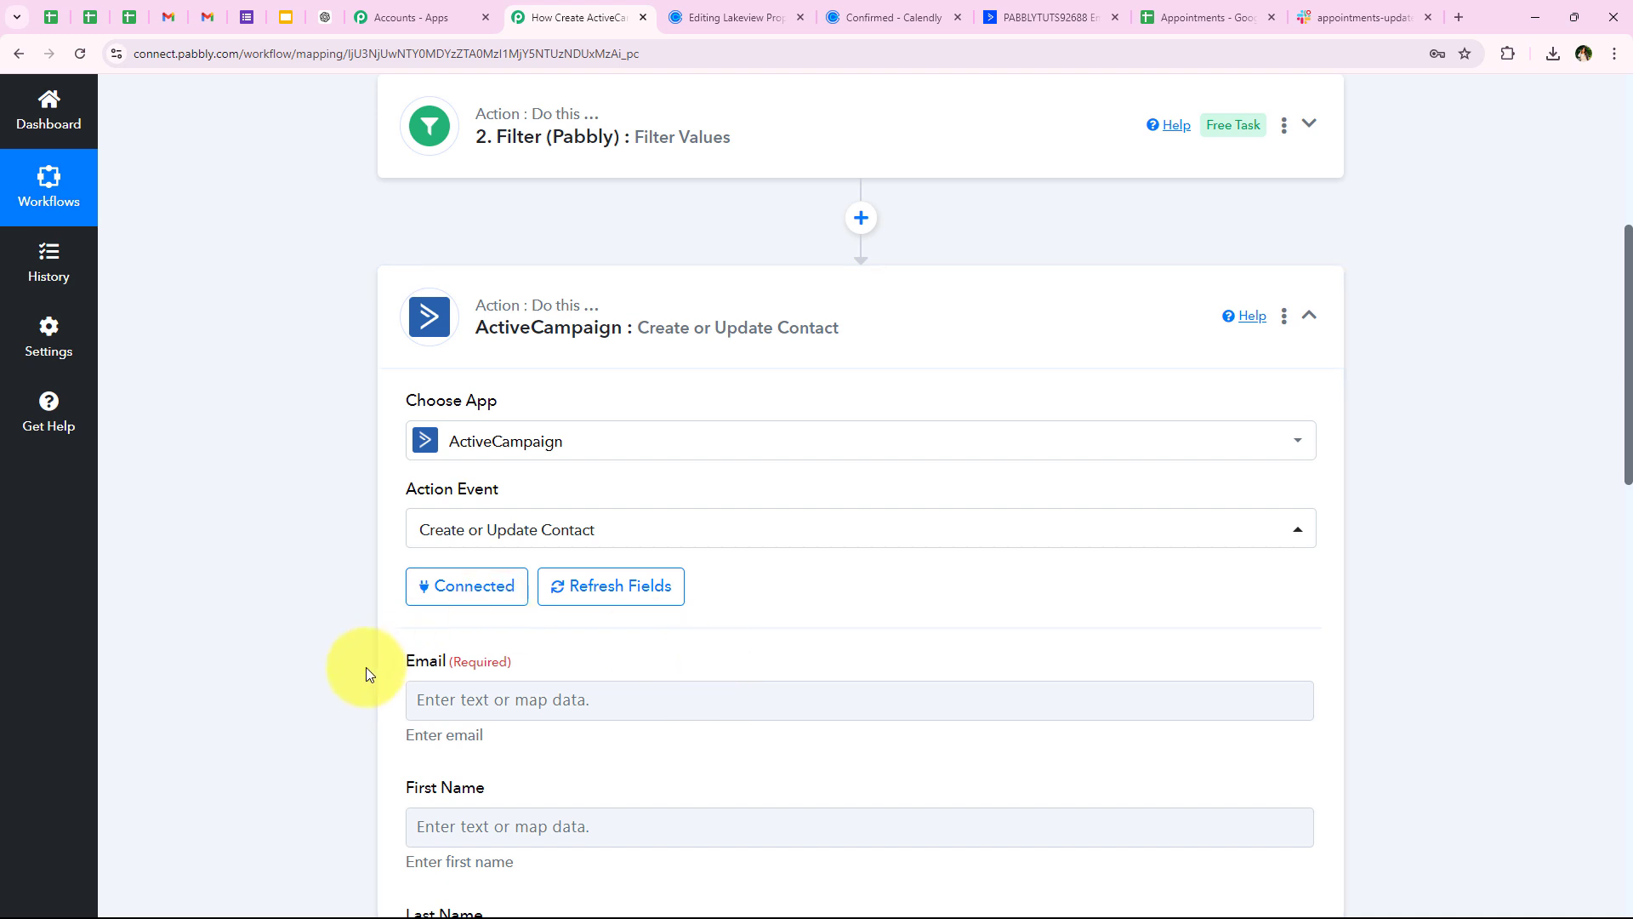
{"action": "scroll", "coordinate": [377, 661], "scroll_direction": "down", "scroll_amount": 2}
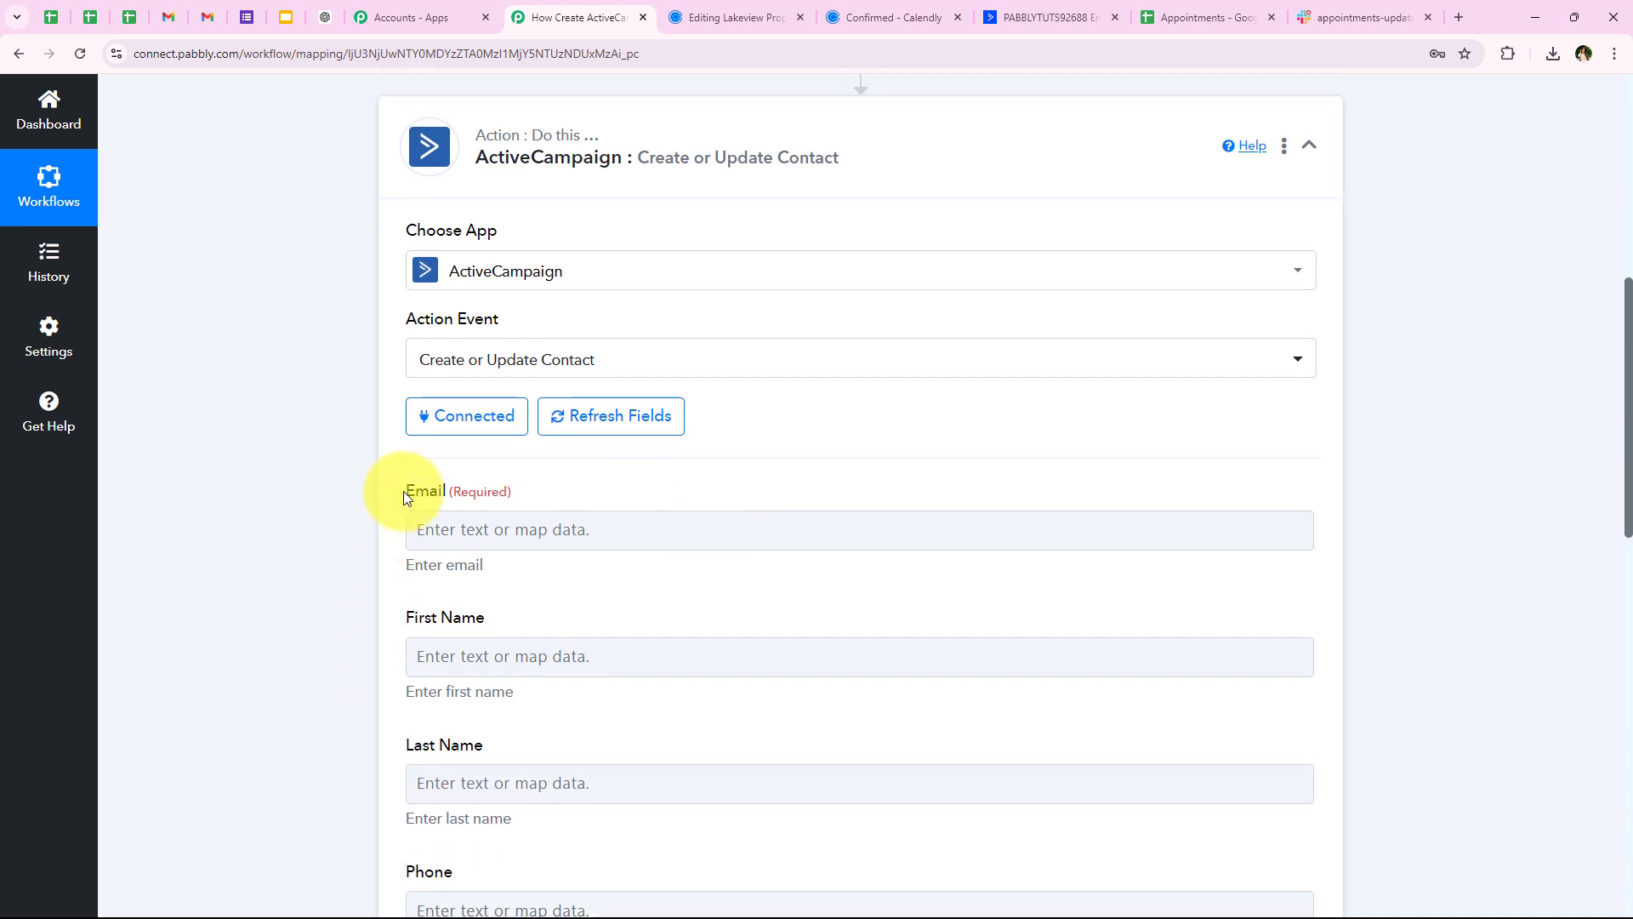
{"action": "left_click_drag", "start_coordinate": [404, 492], "coordinate": [443, 491]}
{"action": "left_click", "coordinate": [394, 579]}
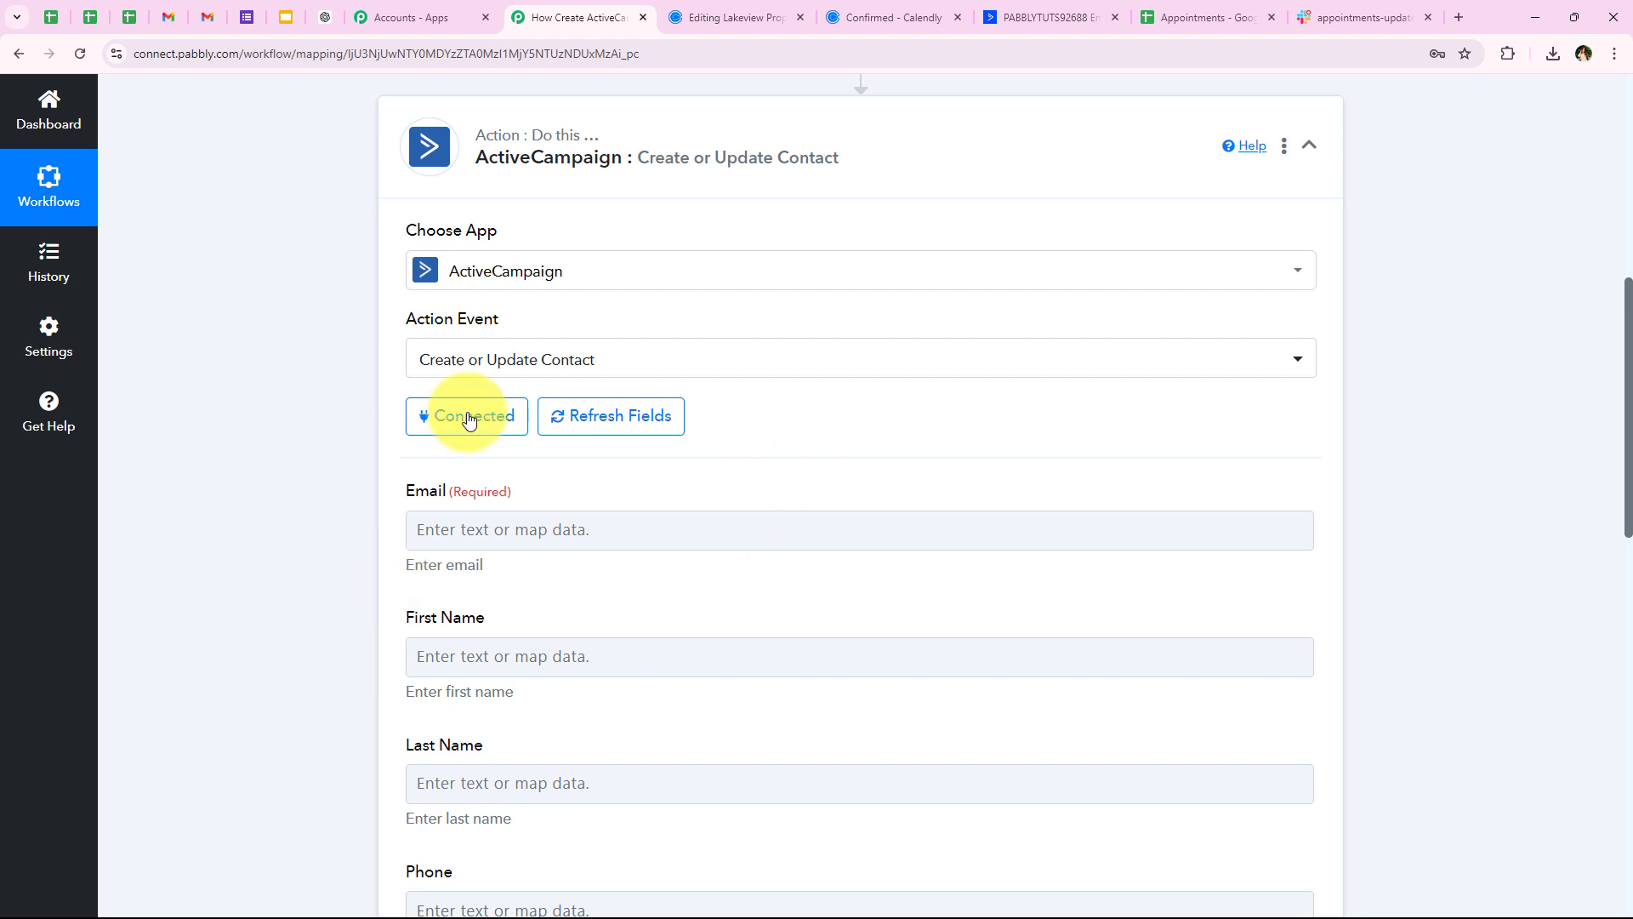
{"action": "scroll", "coordinate": [298, 736], "scroll_direction": "down", "scroll_amount": 3}
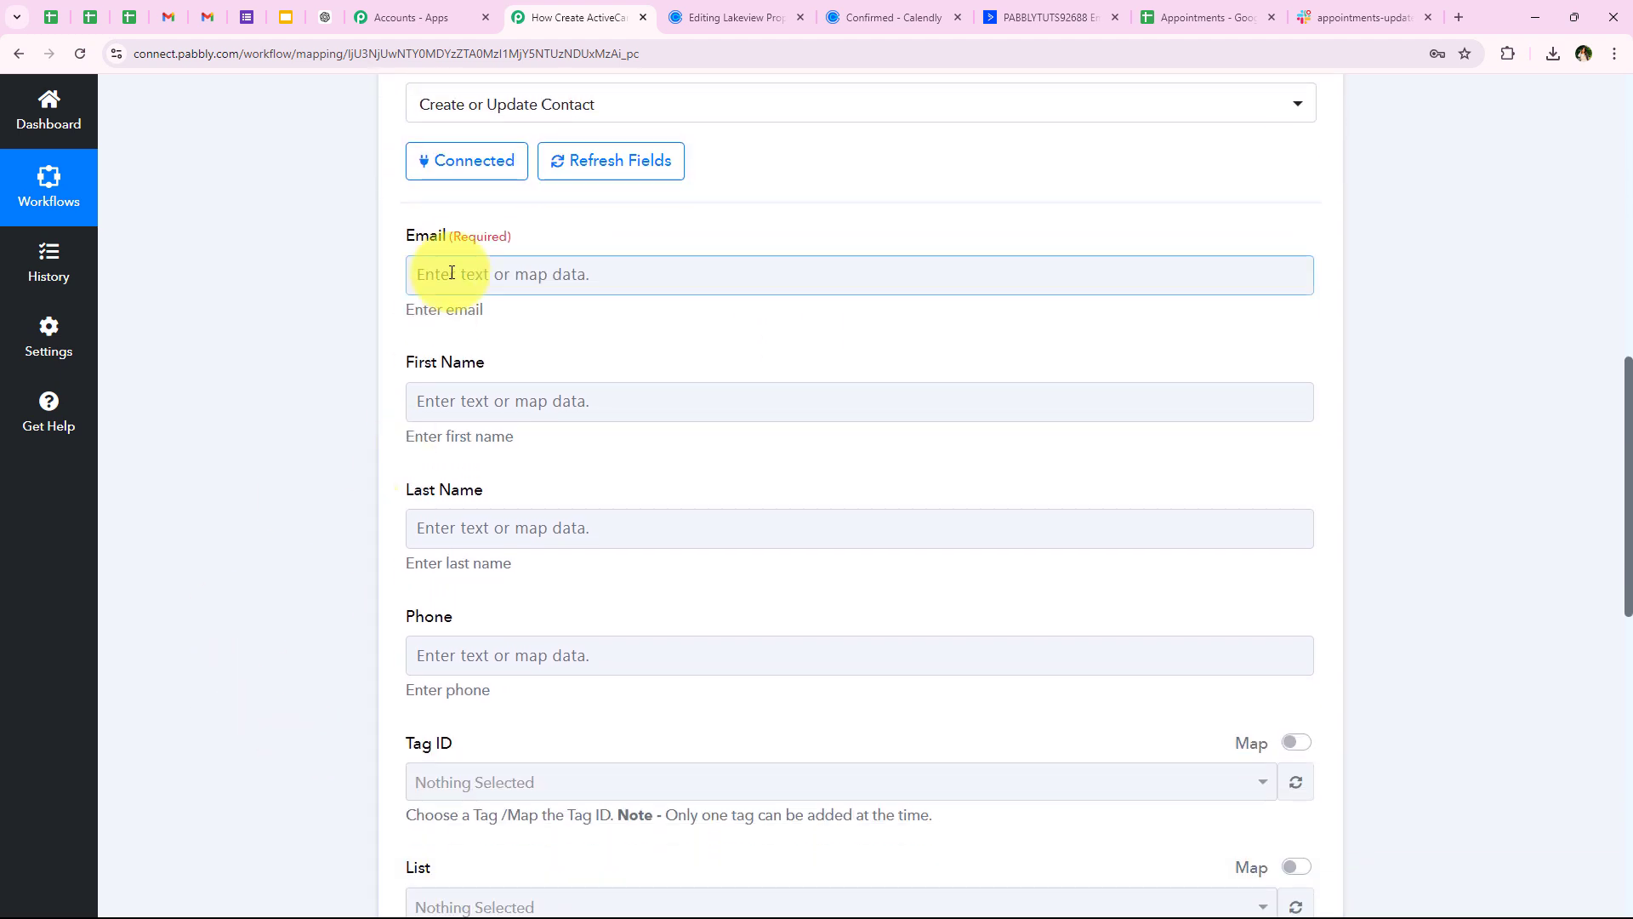
{"action": "left_click", "coordinate": [452, 272]}
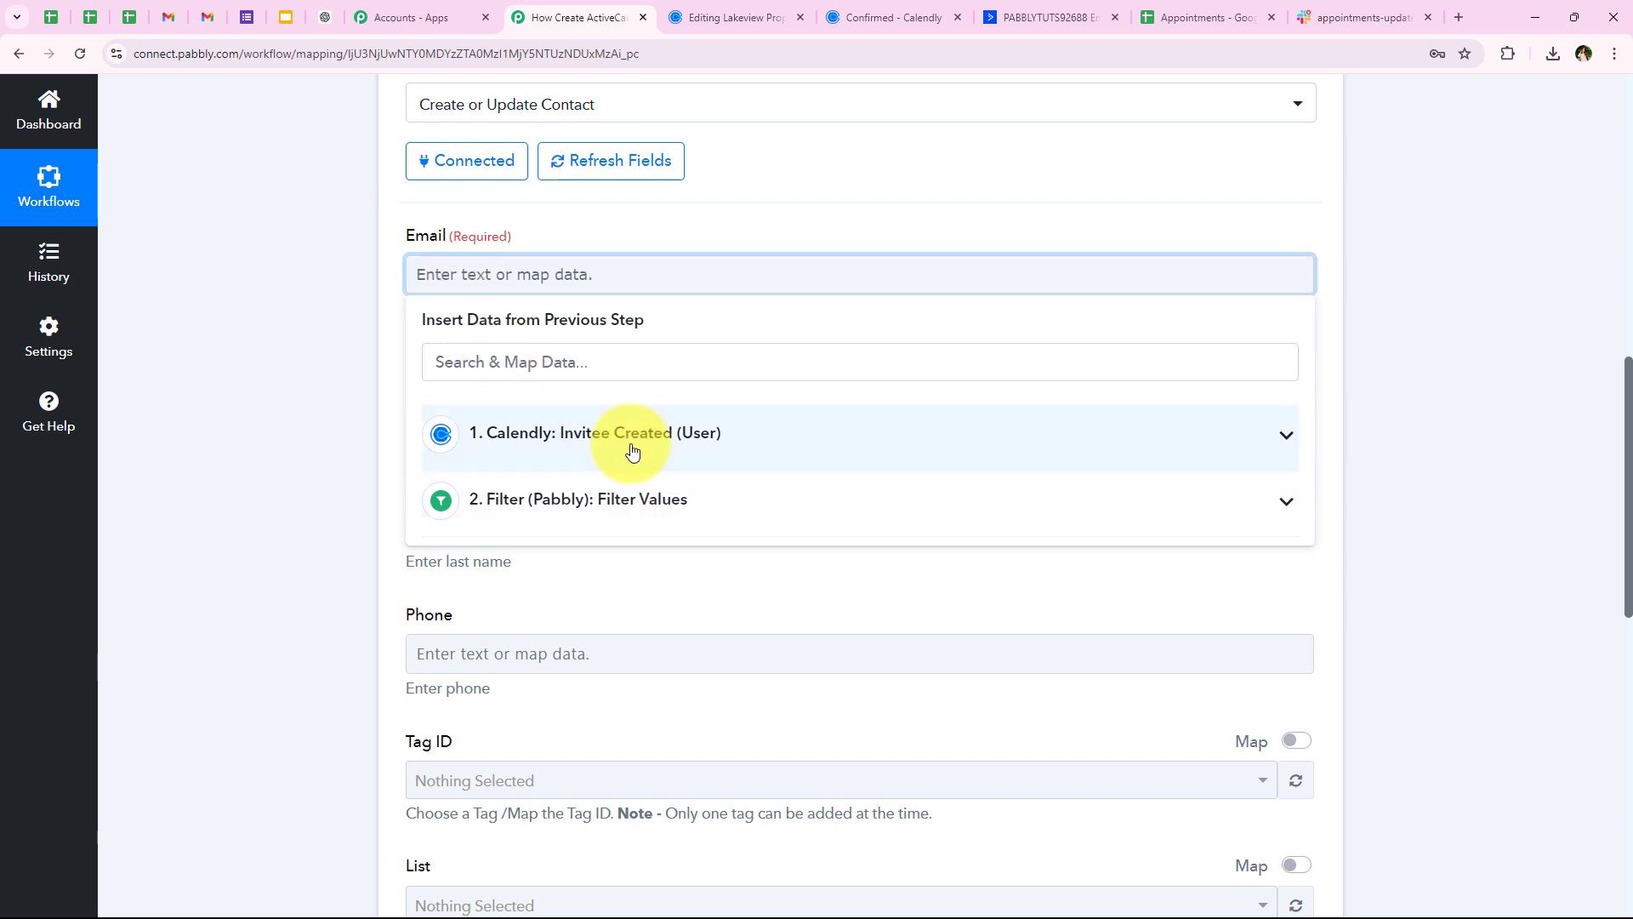
{"action": "left_click", "coordinate": [729, 438]}
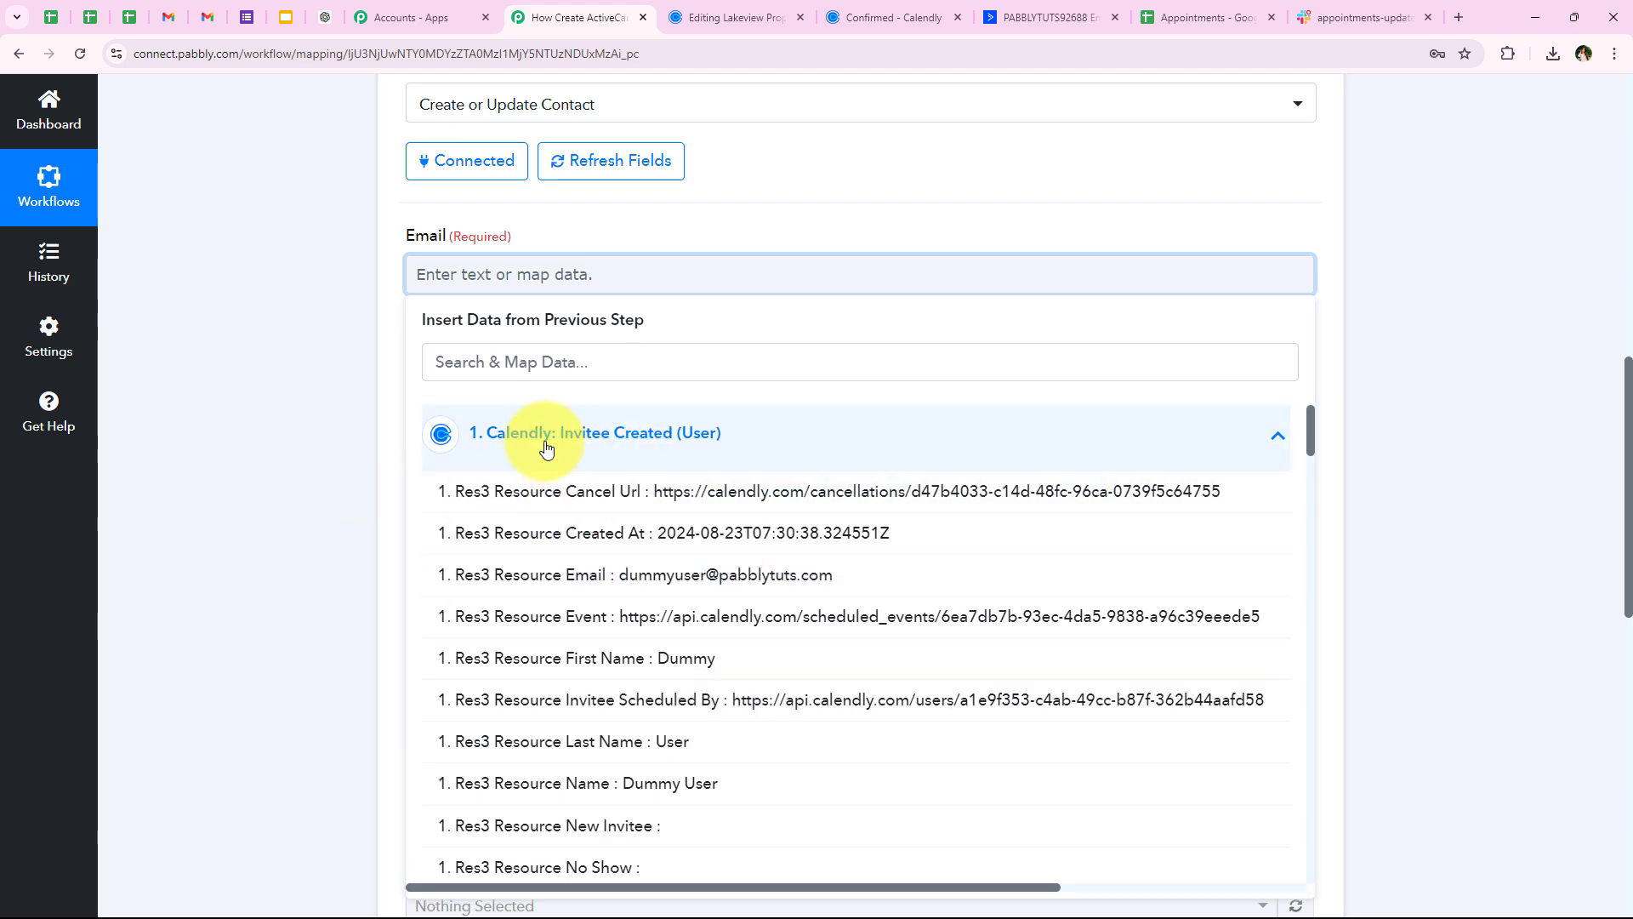
{"action": "left_click", "coordinate": [461, 449]}
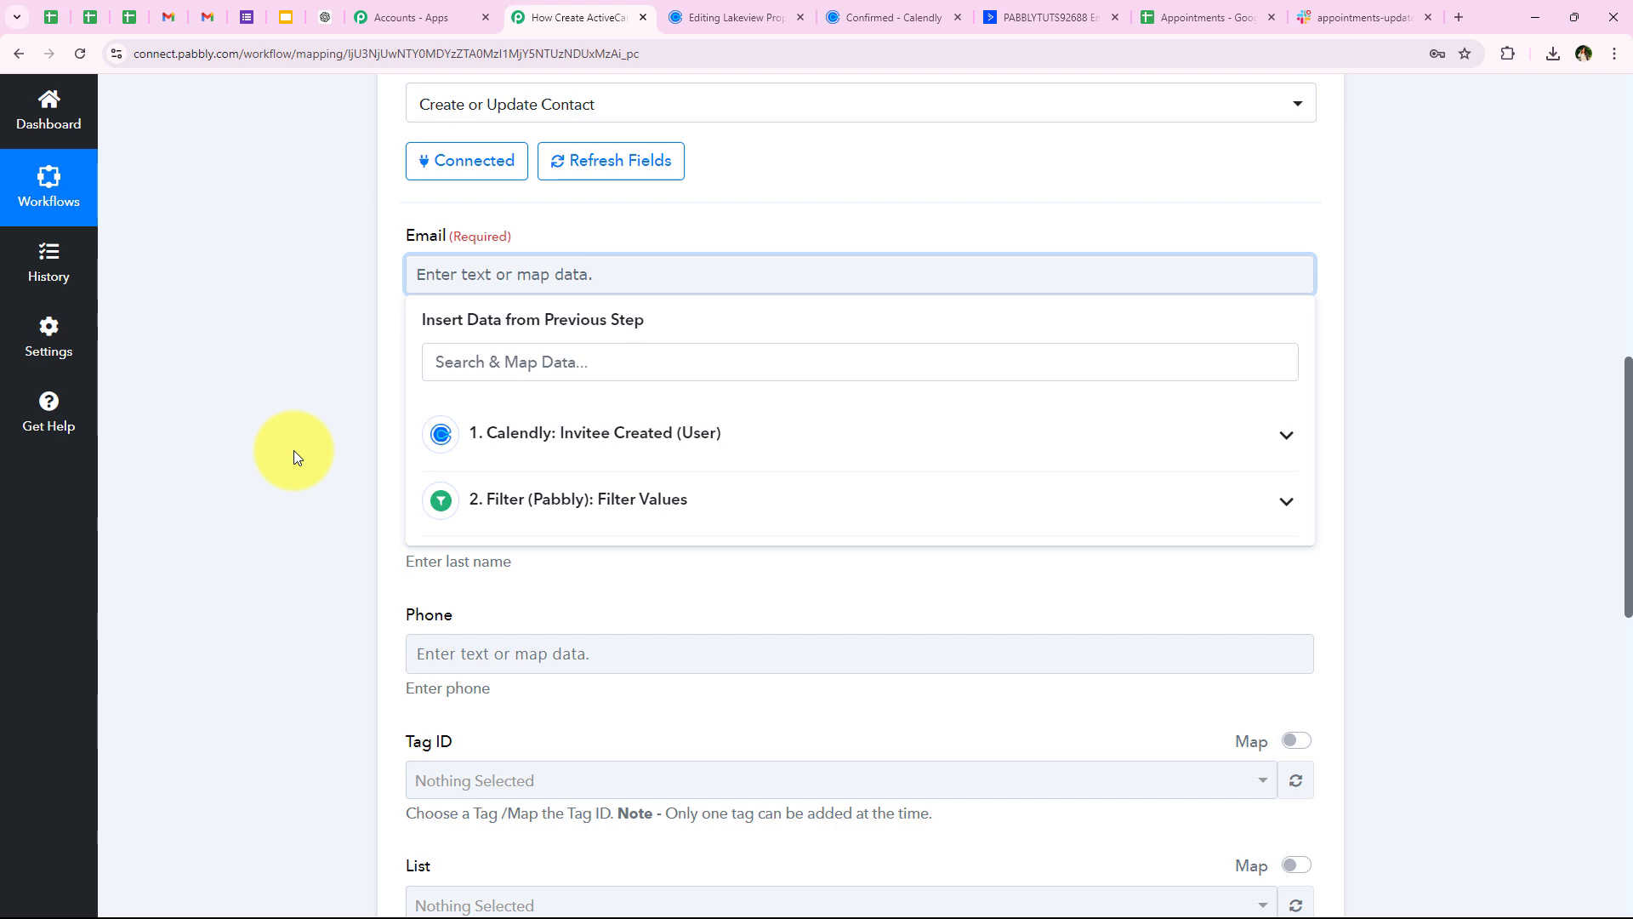
{"action": "left_click", "coordinate": [299, 287]}
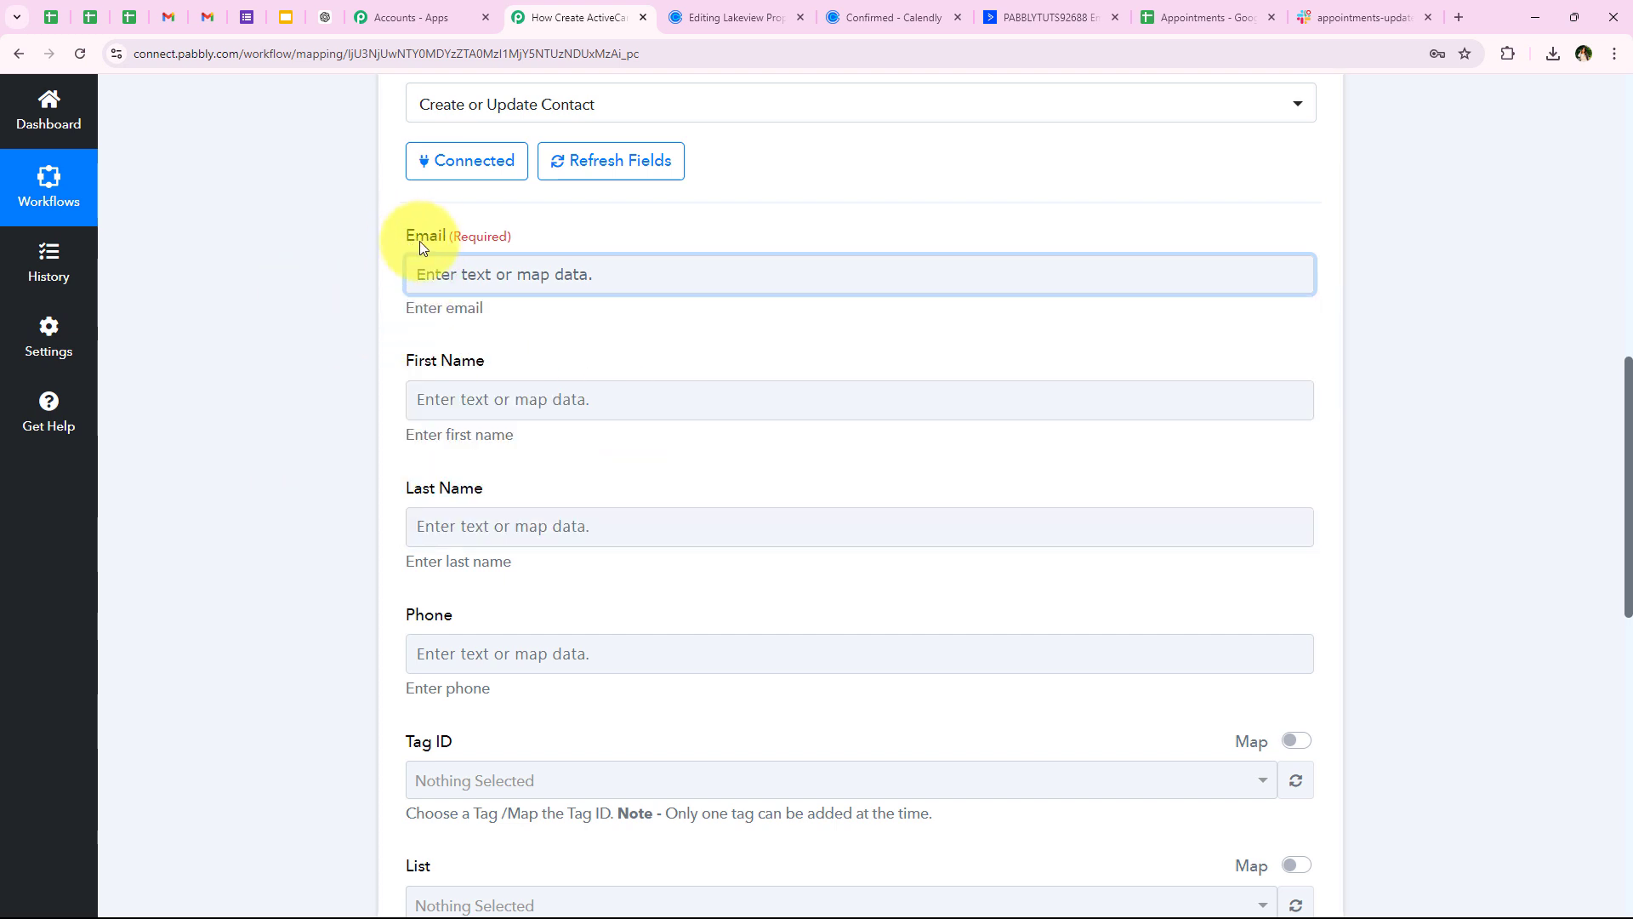
{"action": "left_click", "coordinate": [450, 268]}
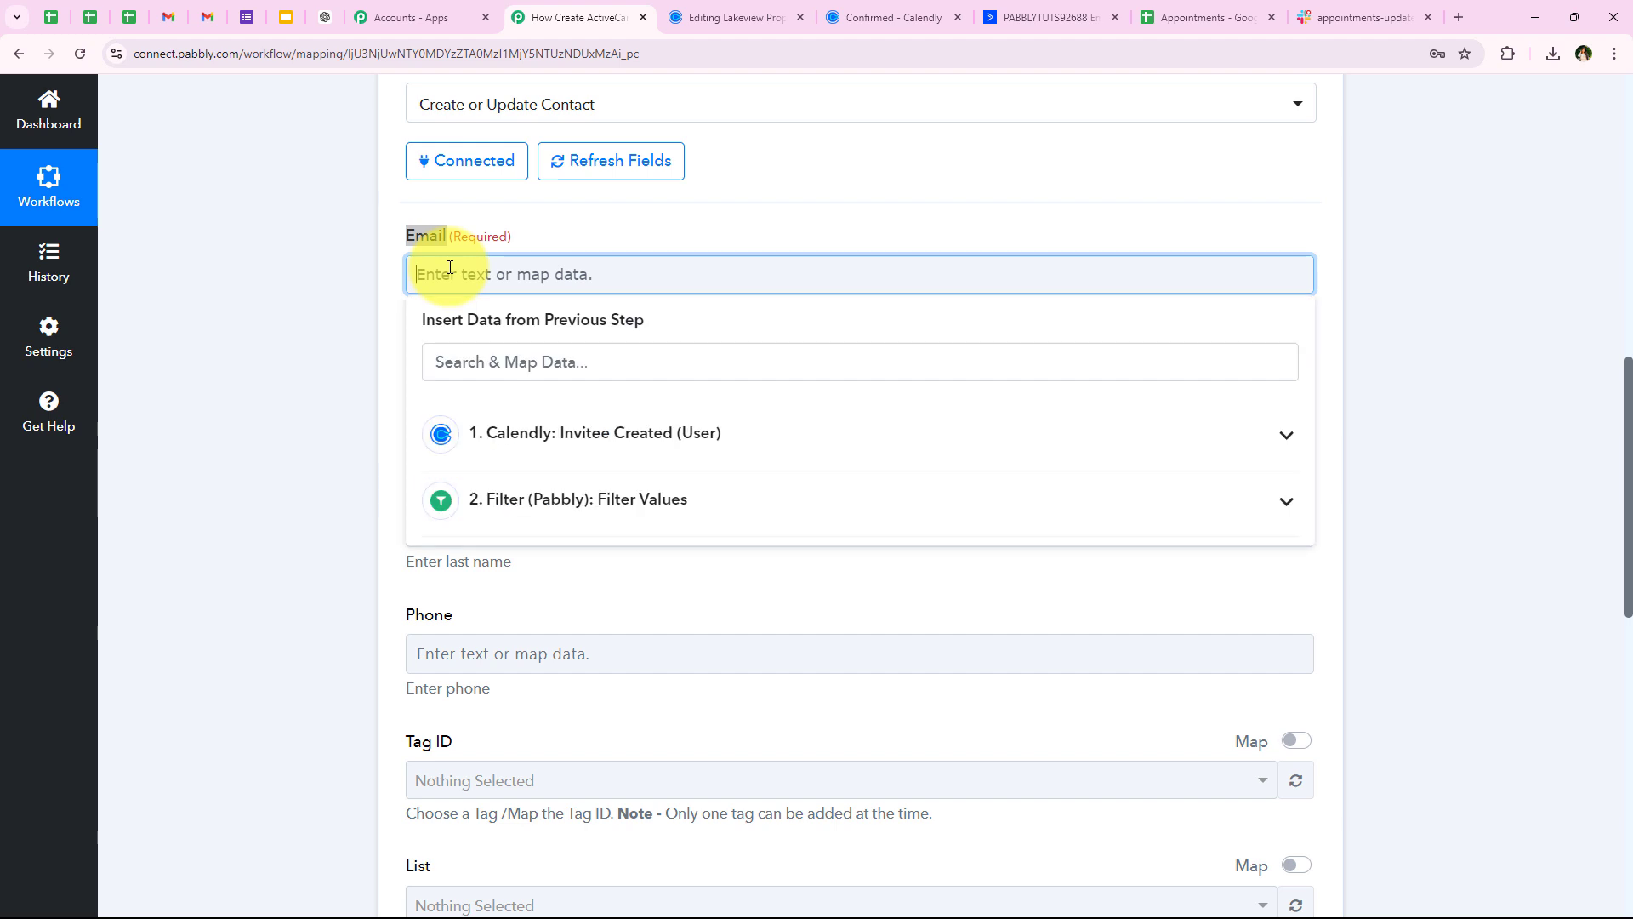
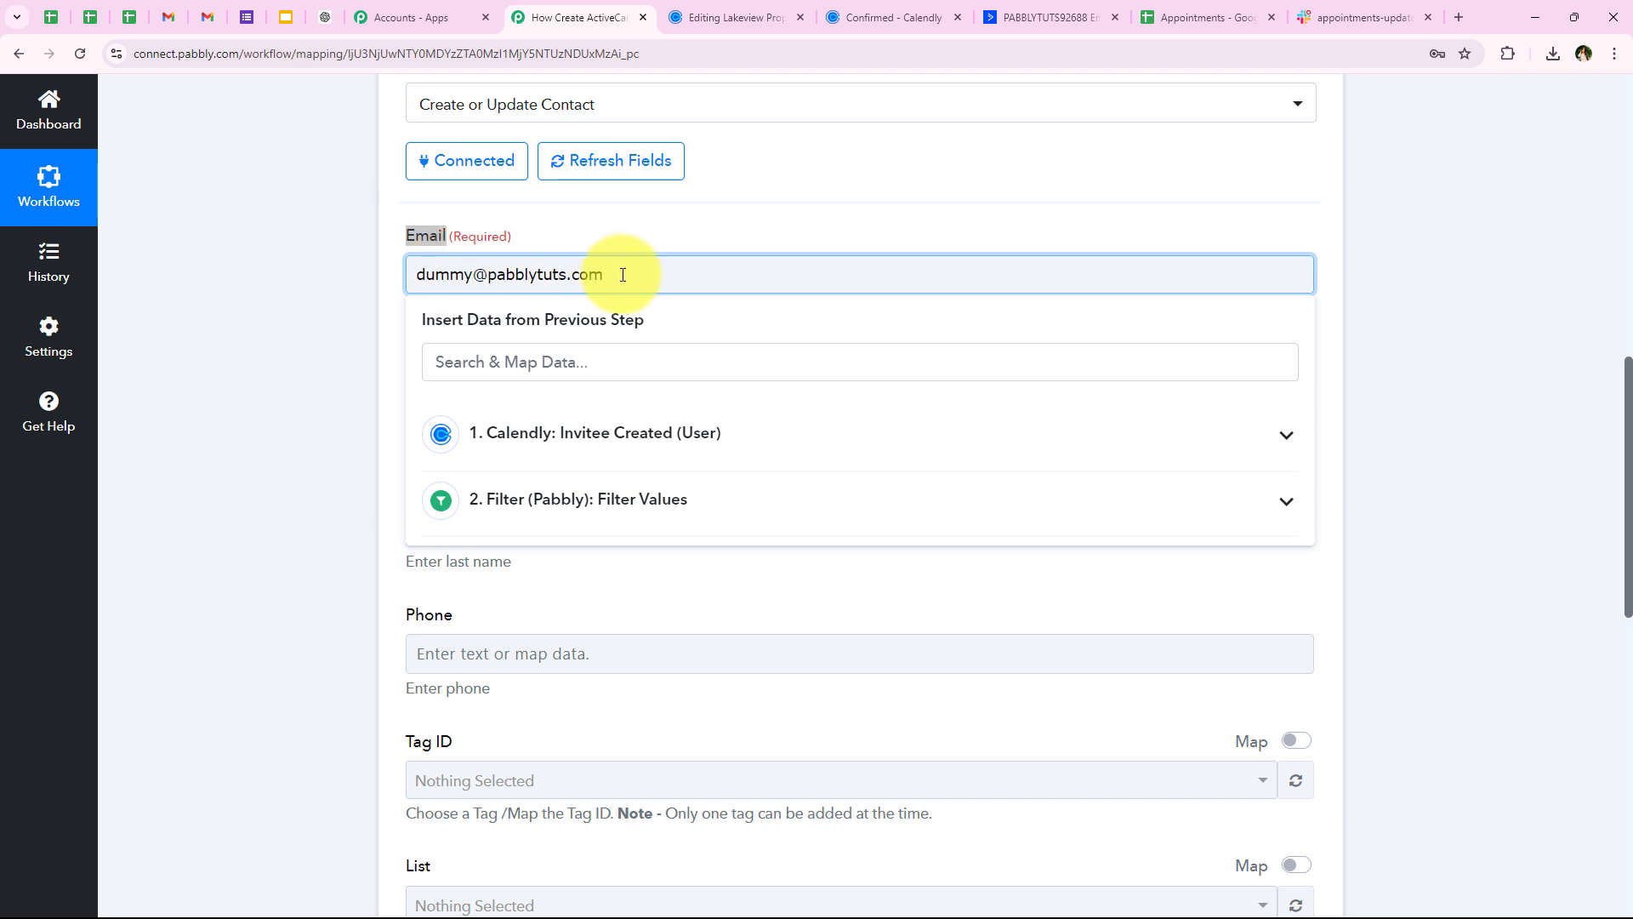
{"action": "left_click_drag", "start_coordinate": [623, 275], "coordinate": [139, 288]}
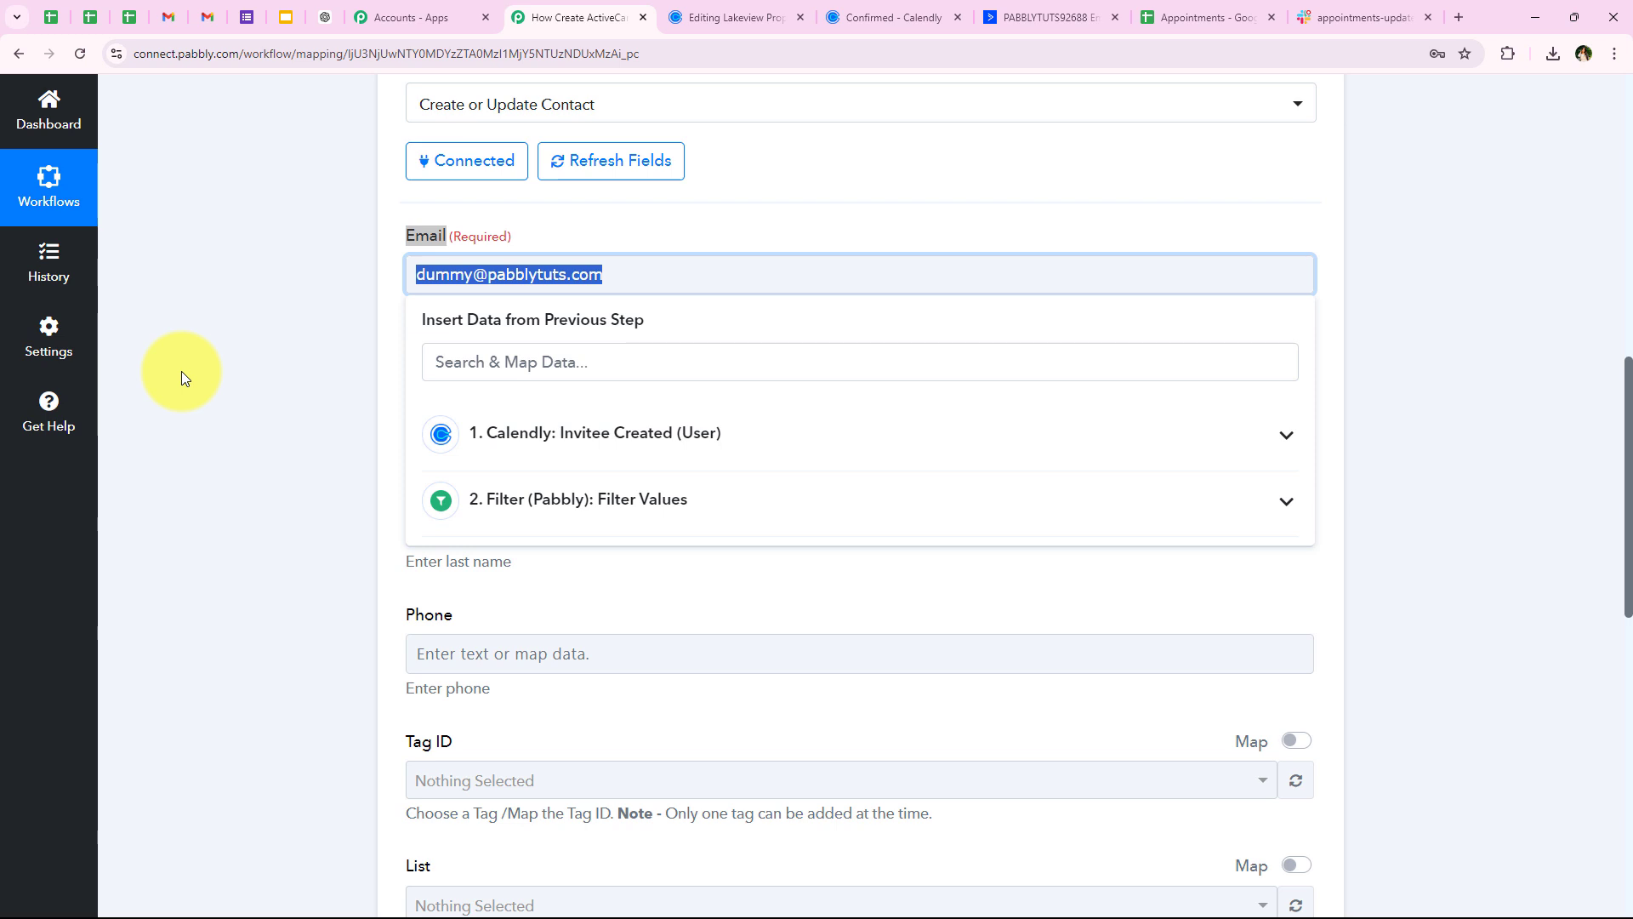
{"action": "key", "text": "BackSpace"}
Map Calendly's '1. Res1 Payload Email' into the contact's Email field
{"action": "left_click", "coordinate": [524, 435]}
{"action": "left_click", "coordinate": [515, 361]}
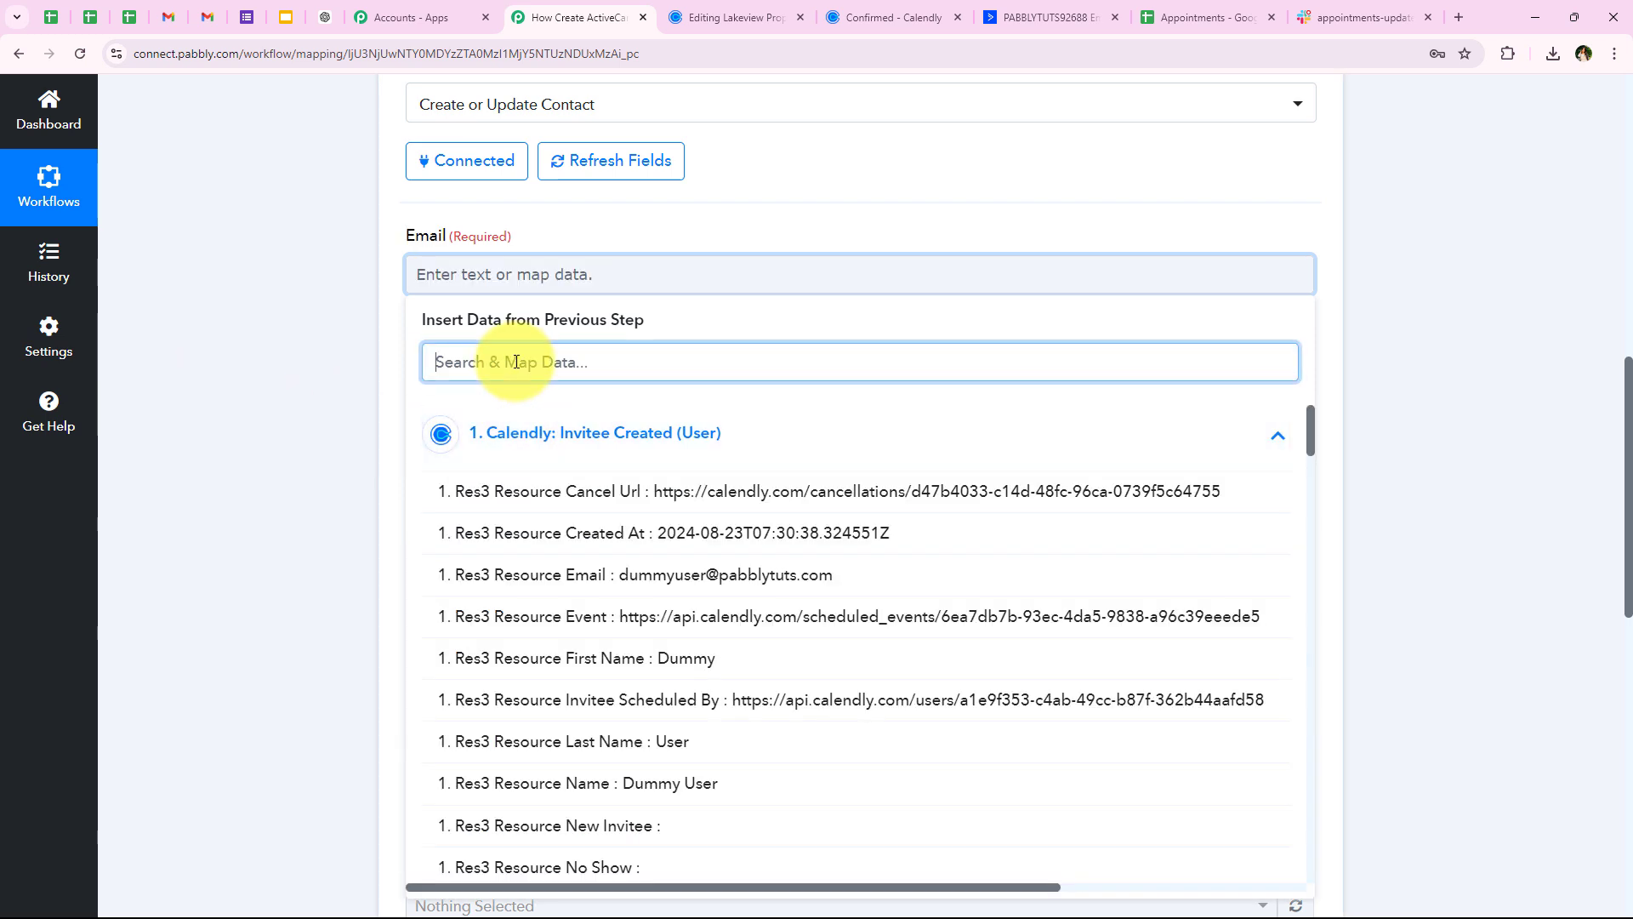
{"action": "type", "text": "emai"}
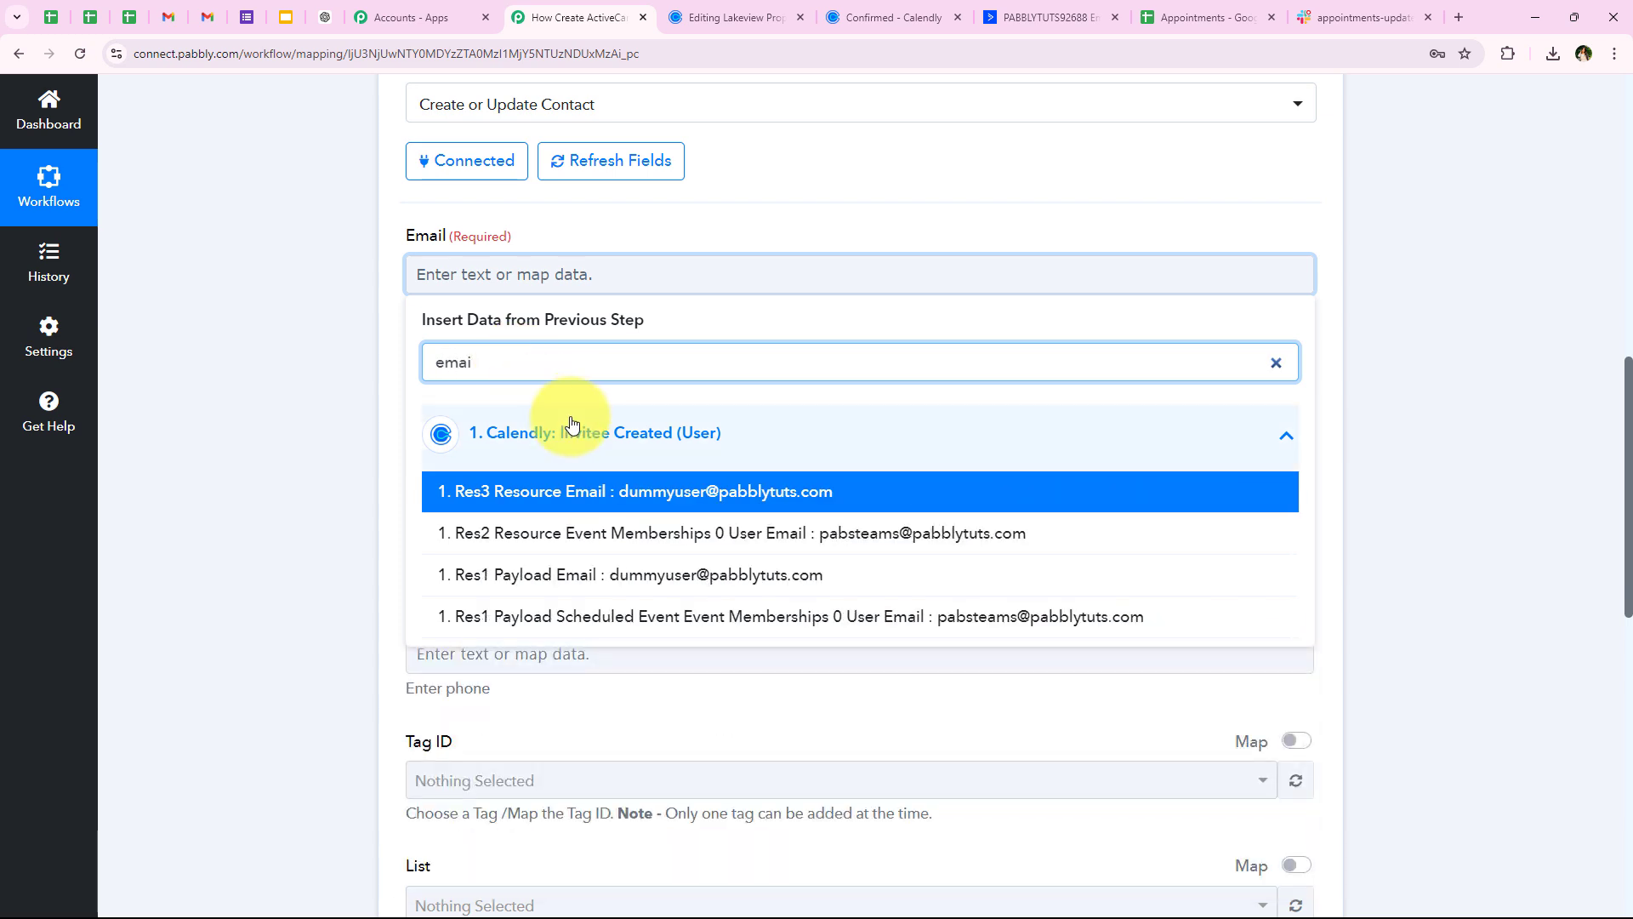
{"action": "left_click", "coordinate": [617, 575]}
{"action": "left_click", "coordinate": [257, 491]}
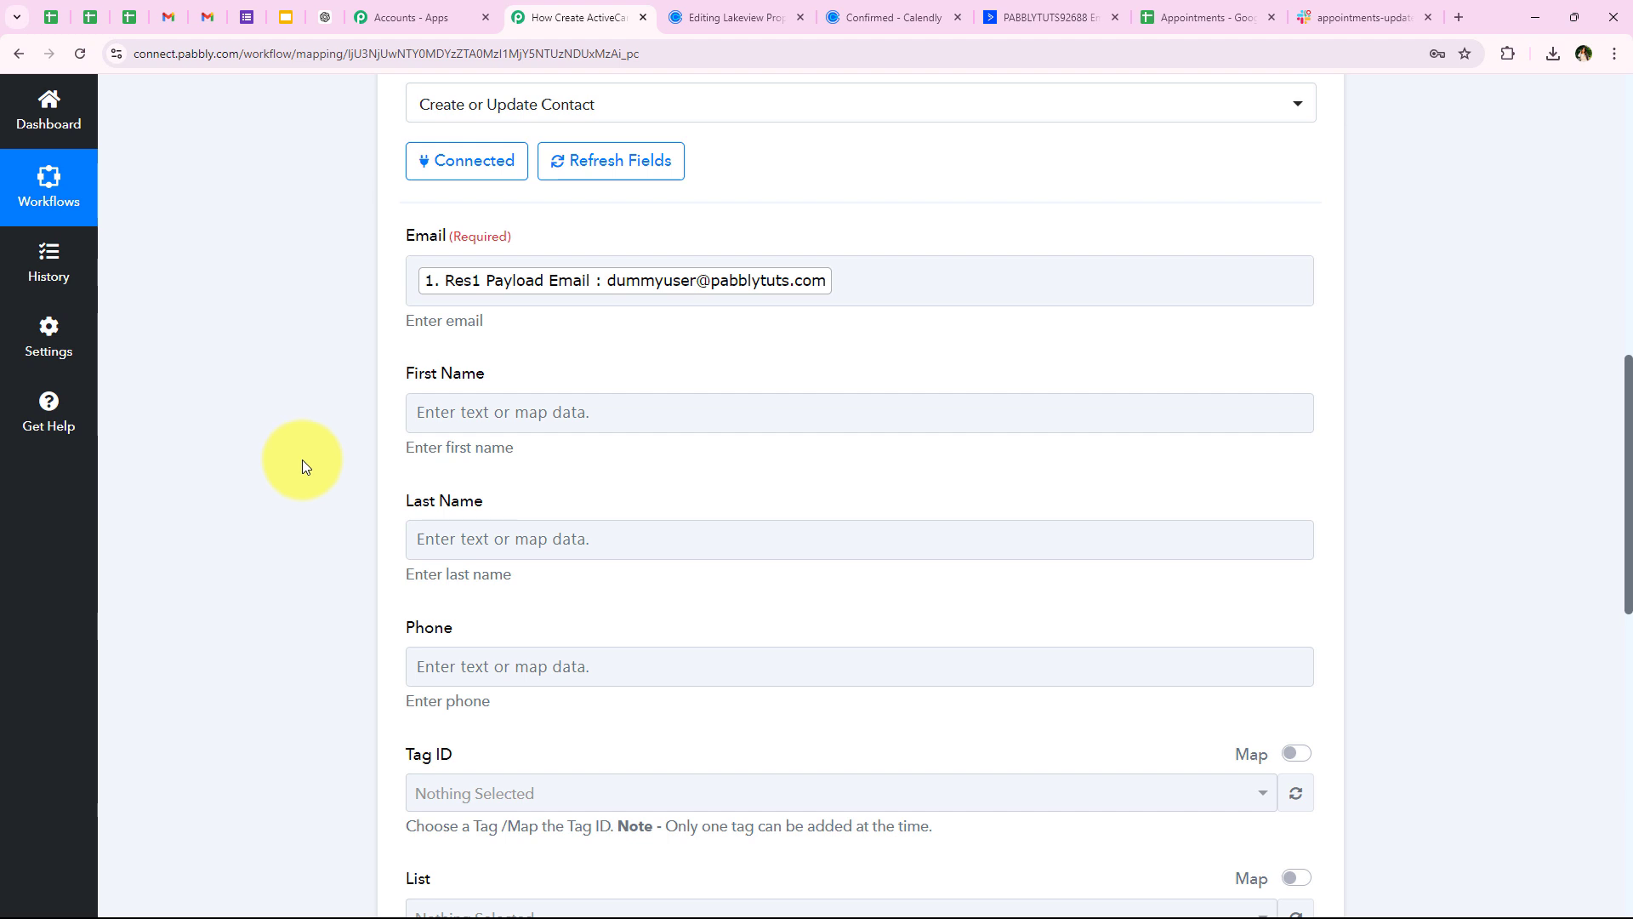
Map First Name and Last Name to Calendly's Res1 Payload First Name and Last Name
{"action": "scroll", "coordinate": [303, 460], "scroll_direction": "down", "scroll_amount": 2}
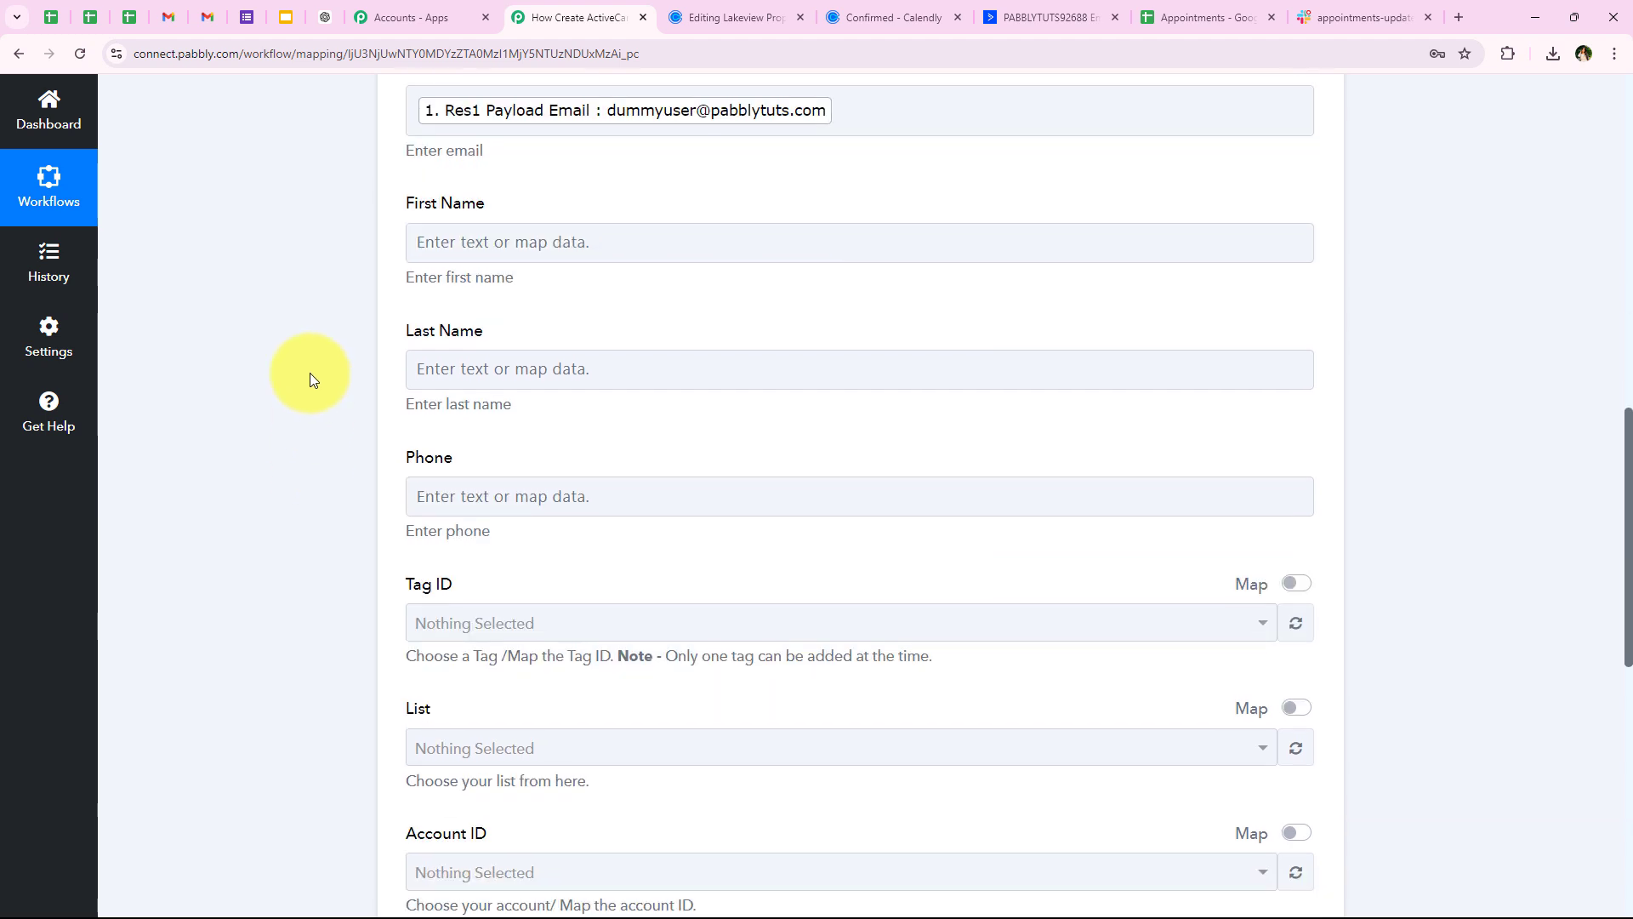
{"action": "scroll", "coordinate": [309, 255], "scroll_direction": "up", "scroll_amount": 1}
{"action": "left_click", "coordinate": [557, 339]}
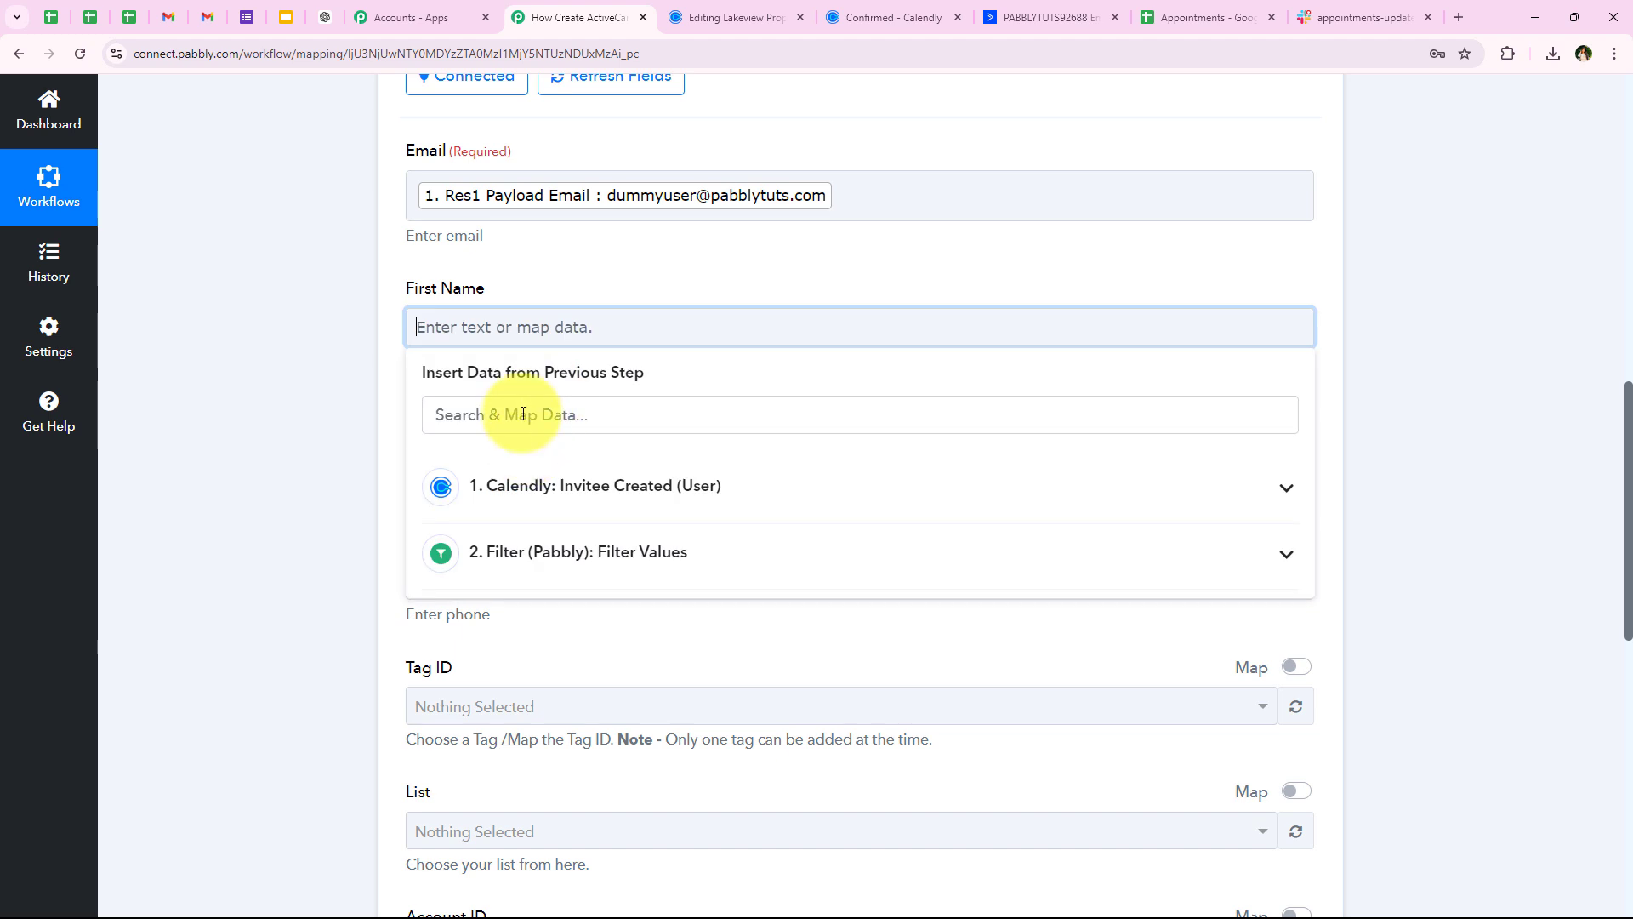
{"action": "type", "text": "firs"}
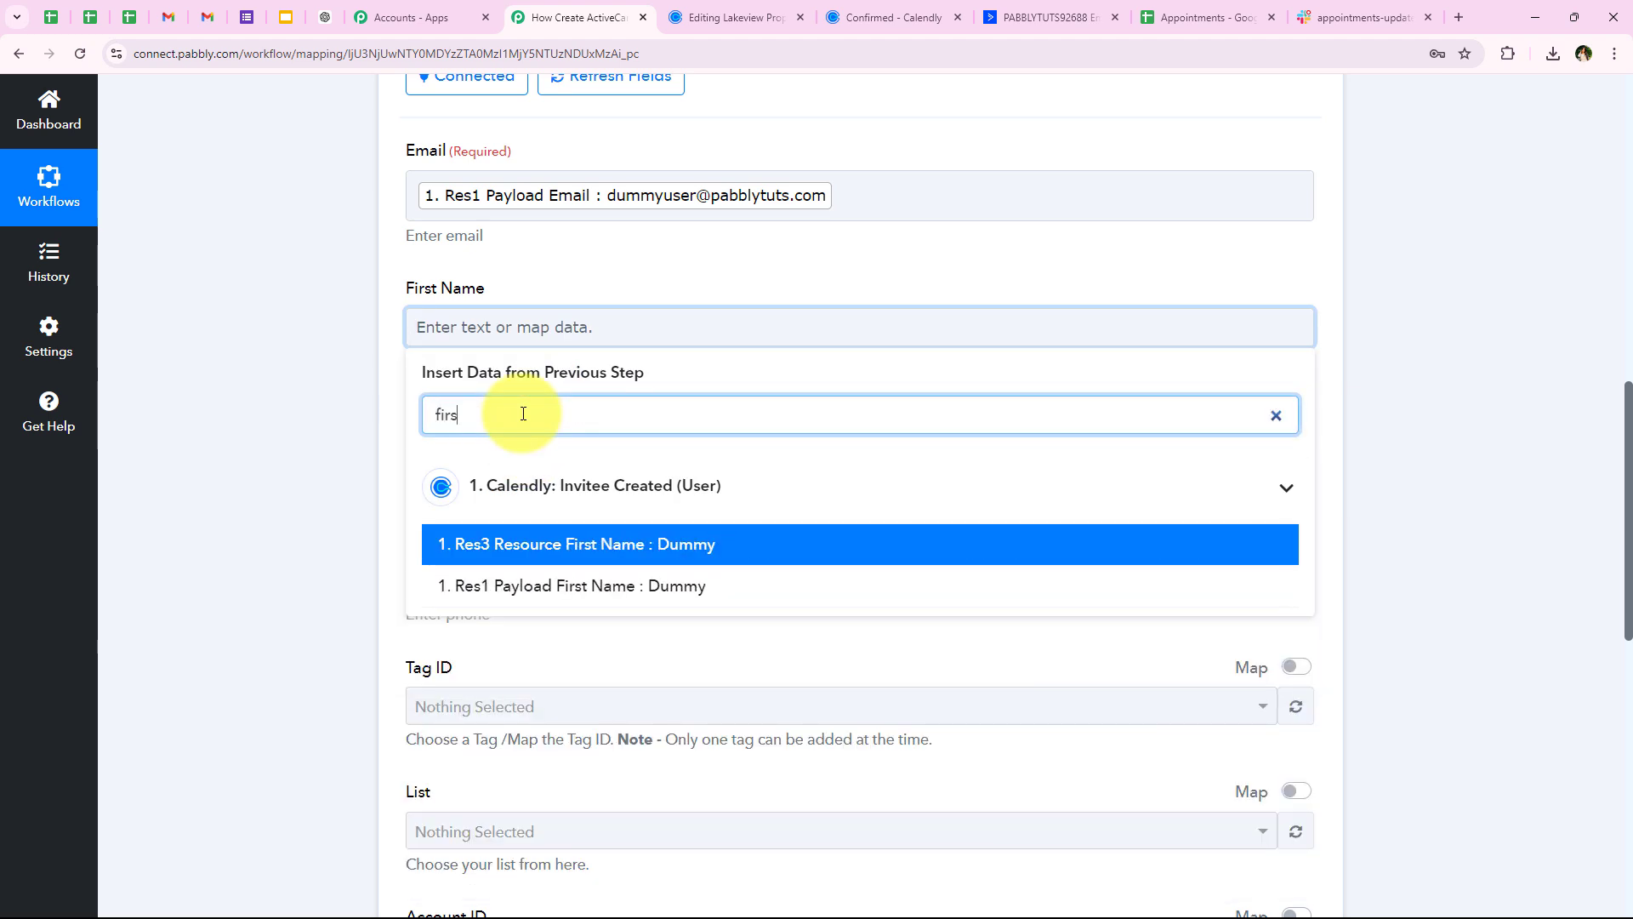
{"action": "left_click", "coordinate": [511, 592]}
{"action": "scroll", "coordinate": [366, 483], "scroll_direction": "down", "scroll_amount": 2}
{"action": "left_click", "coordinate": [485, 298]}
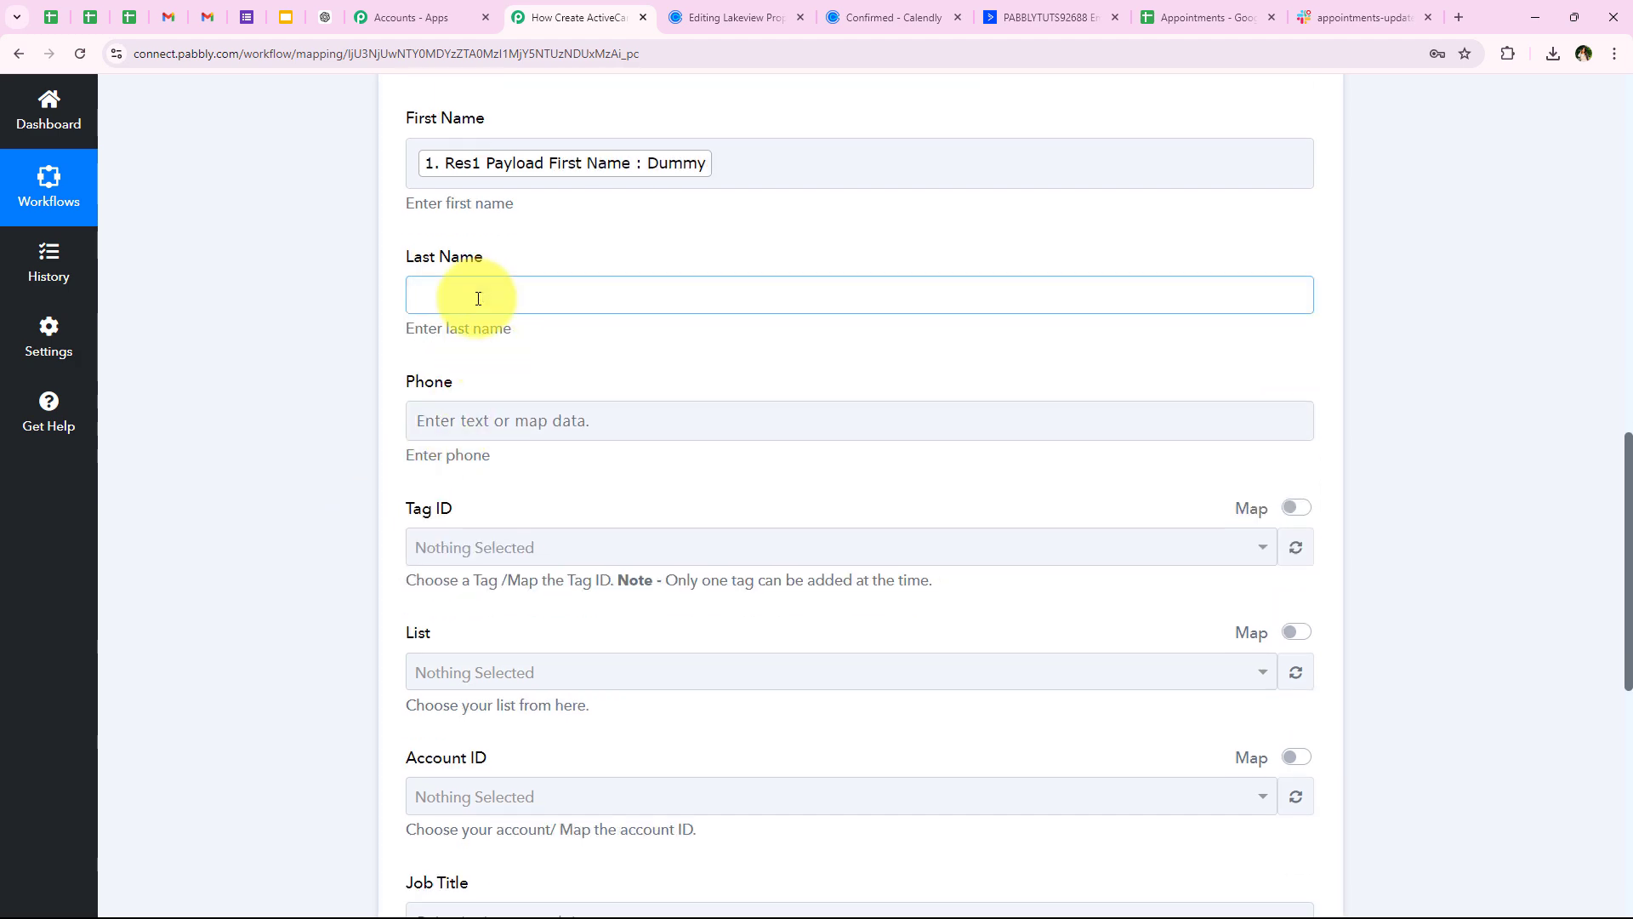
{"action": "type", "text": "last"}
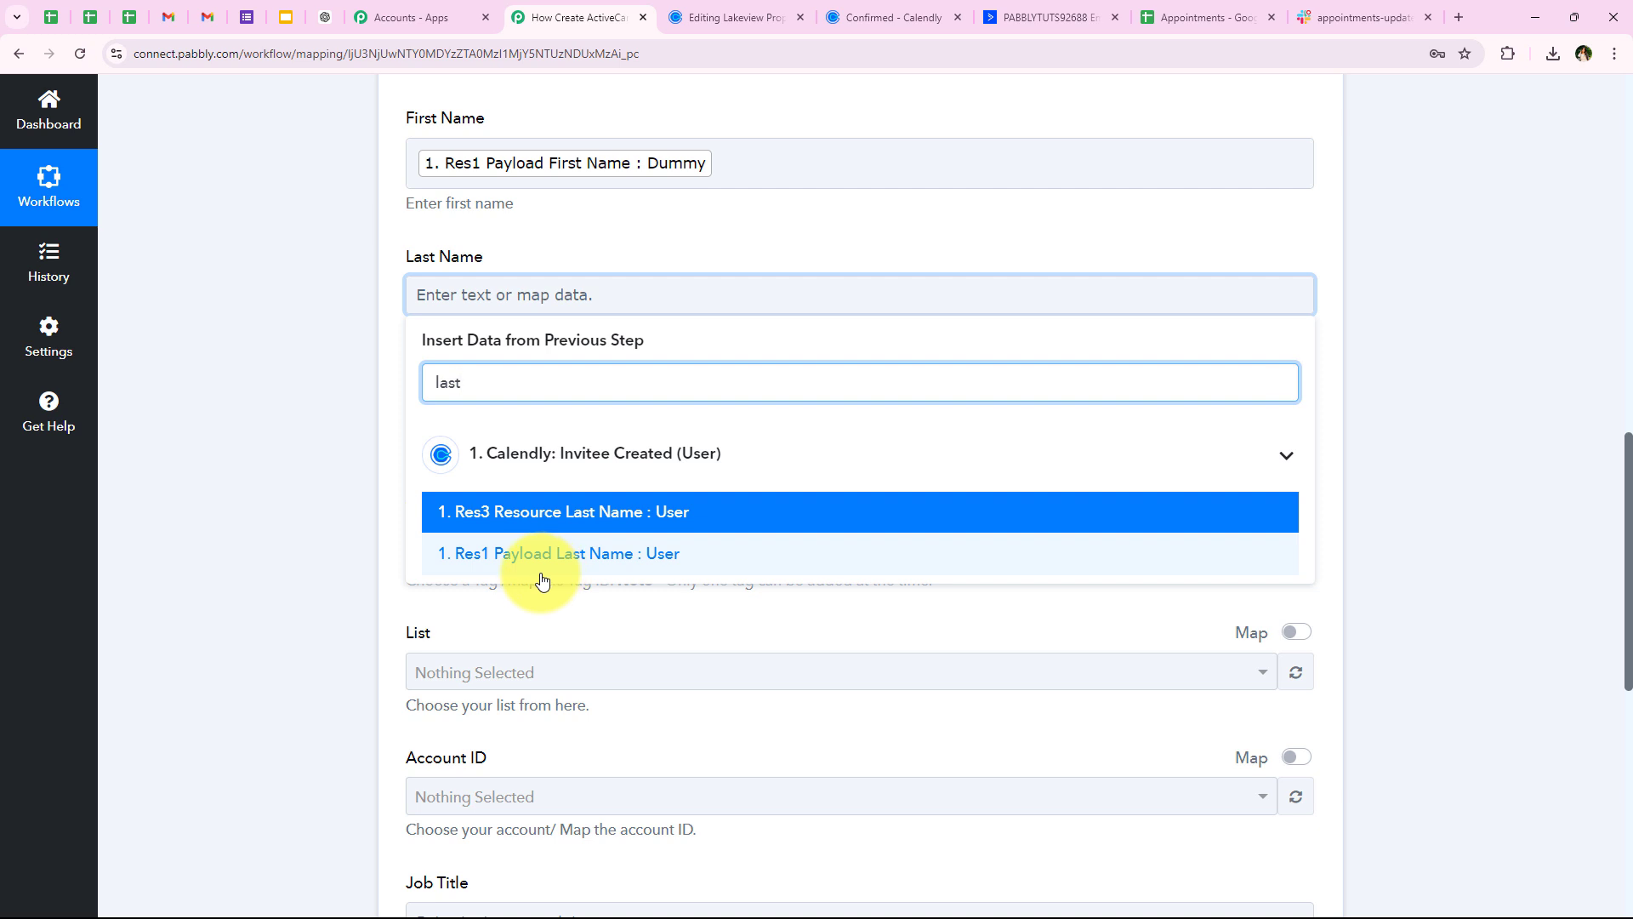
{"action": "left_click", "coordinate": [541, 572]}
{"action": "left_click", "coordinate": [304, 496]}
Map Phone to Calendly's Res1 Payload Scheduled Event Location Location value
{"action": "scroll", "coordinate": [332, 443], "scroll_direction": "up", "scroll_amount": 1}
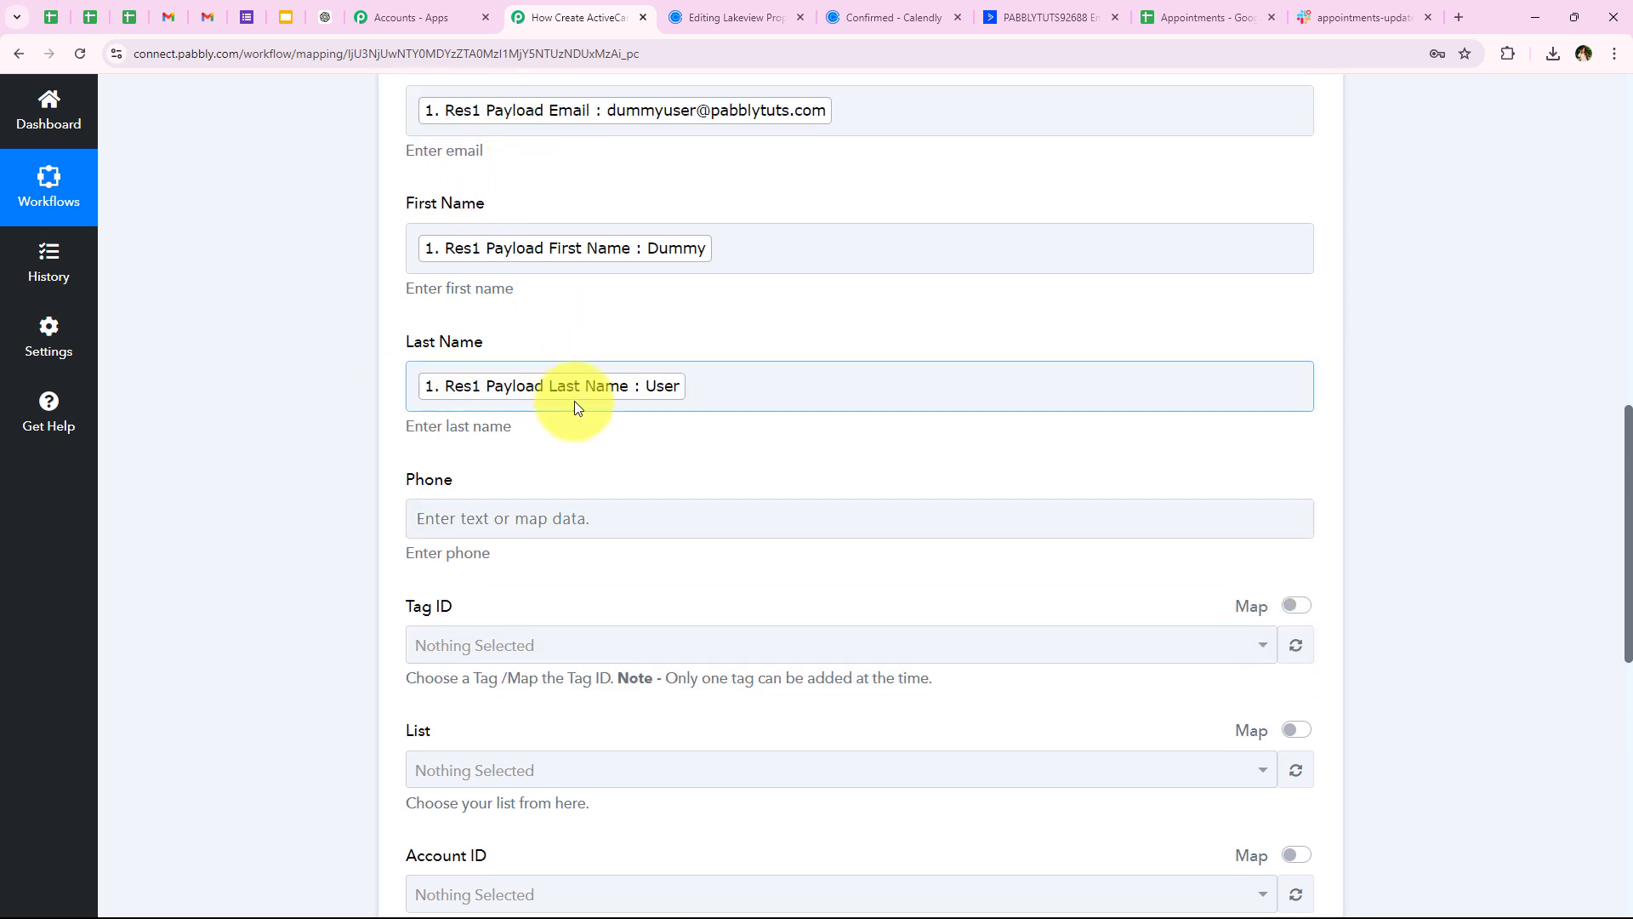
{"action": "scroll", "coordinate": [426, 473], "scroll_direction": "up", "scroll_amount": 1}
{"action": "scroll", "coordinate": [507, 478], "scroll_direction": "down", "scroll_amount": 1}
{"action": "left_click", "coordinate": [501, 514]}
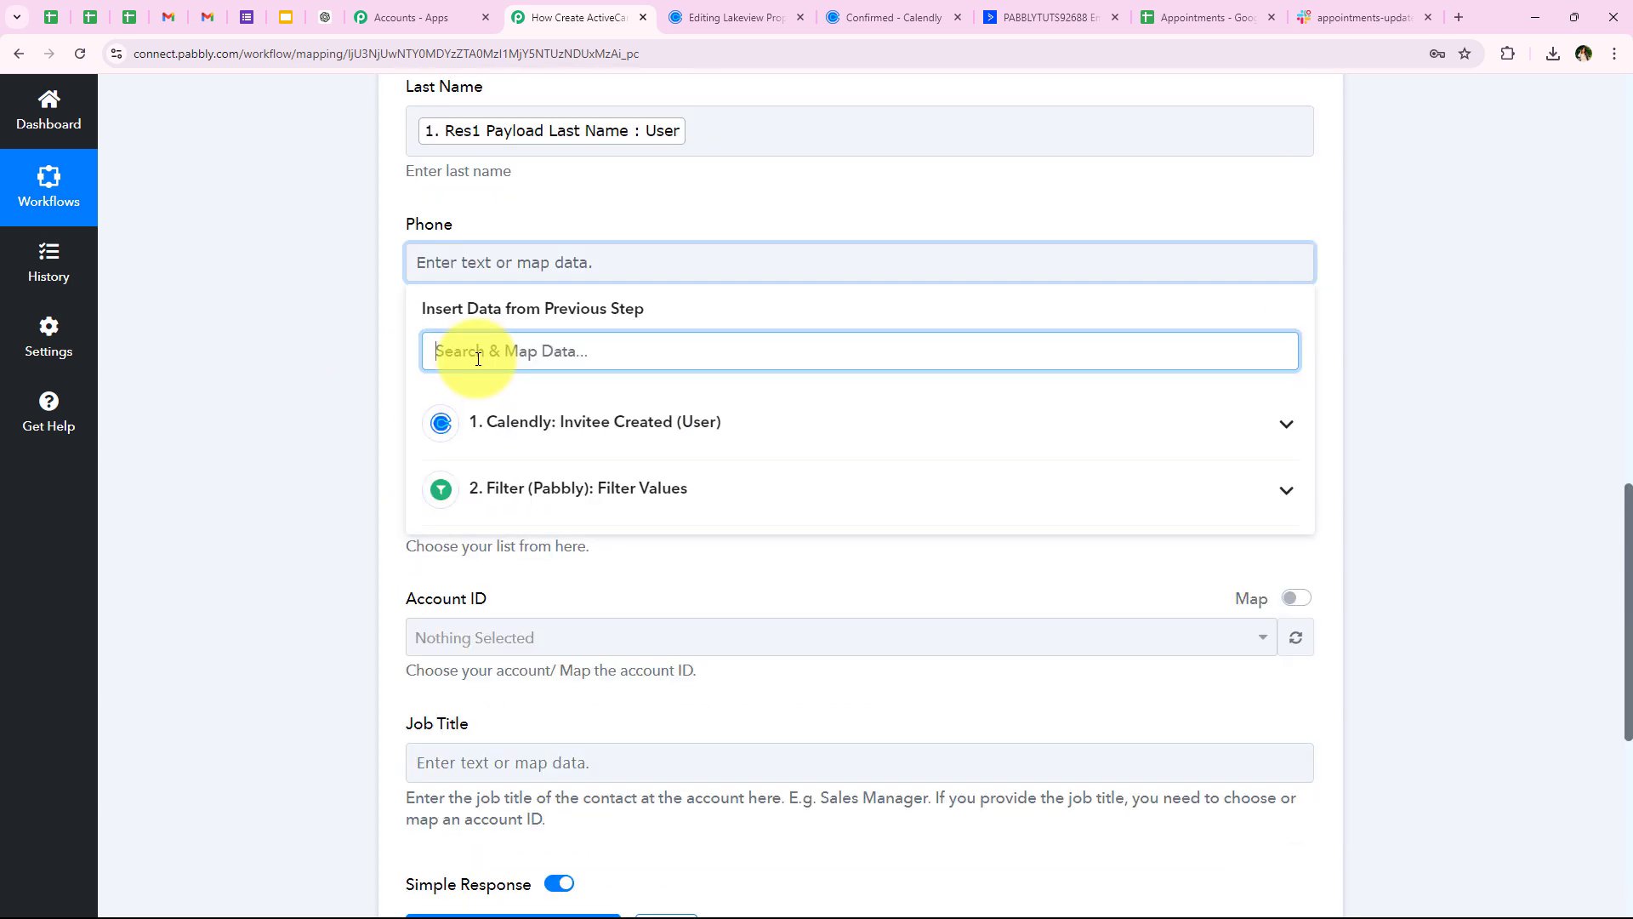
{"action": "type", "text": "777"}
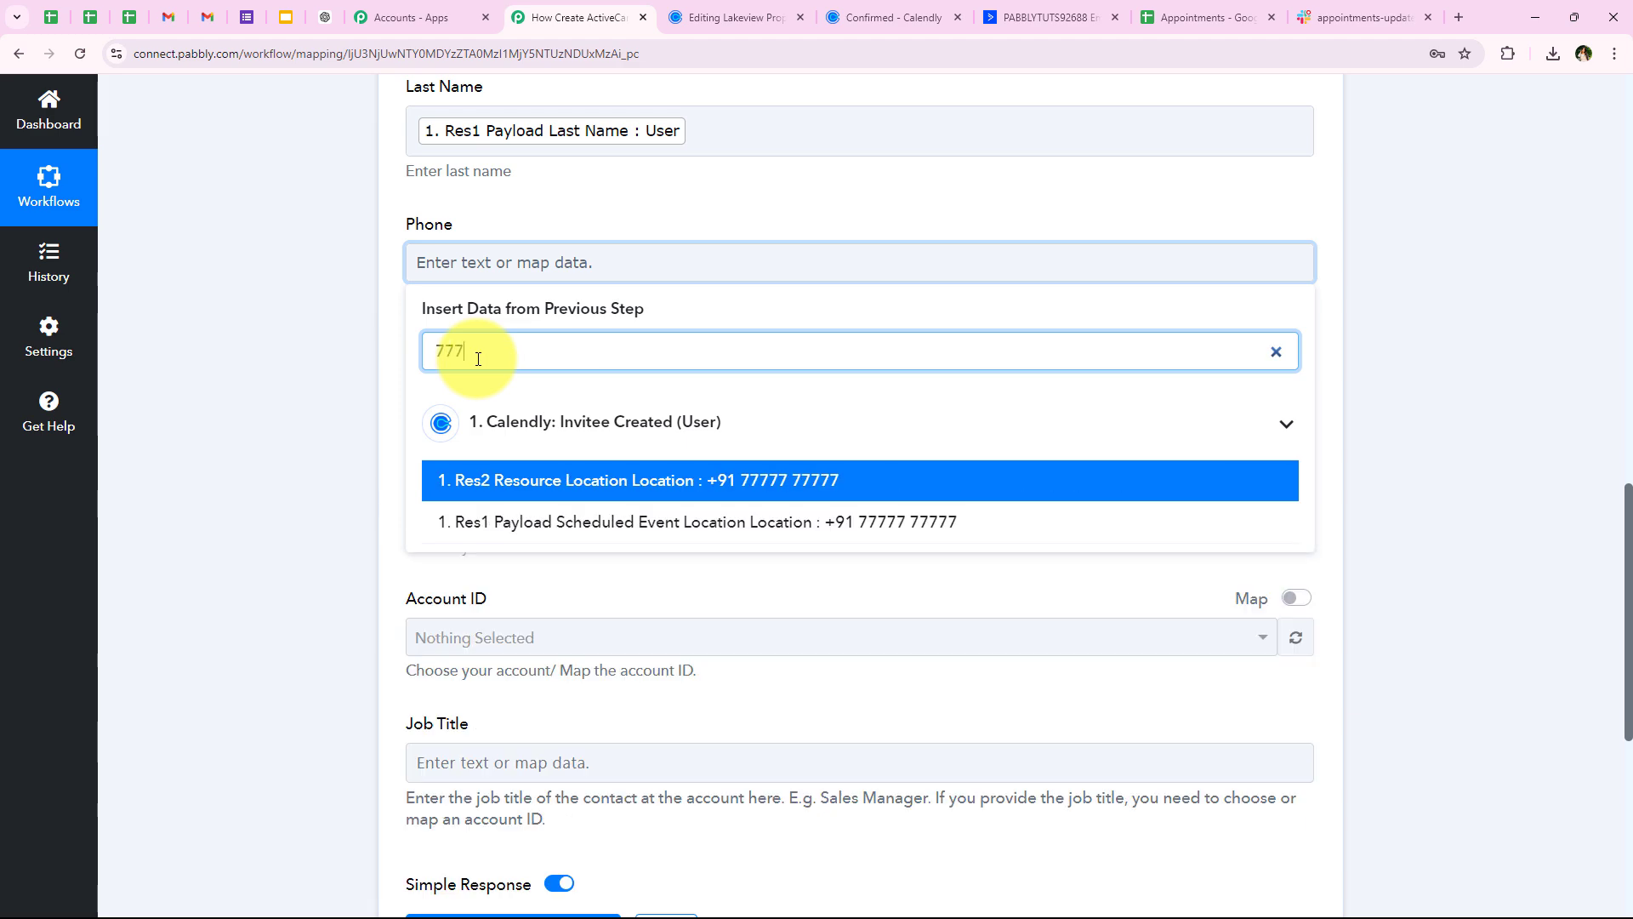
{"action": "left_click", "coordinate": [554, 537]}
{"action": "left_click", "coordinate": [367, 462]}
Review the mapped First Name, Last Name and Phone fields of the ActiveCampaign step
{"action": "scroll", "coordinate": [368, 462], "scroll_direction": "up", "scroll_amount": 2}
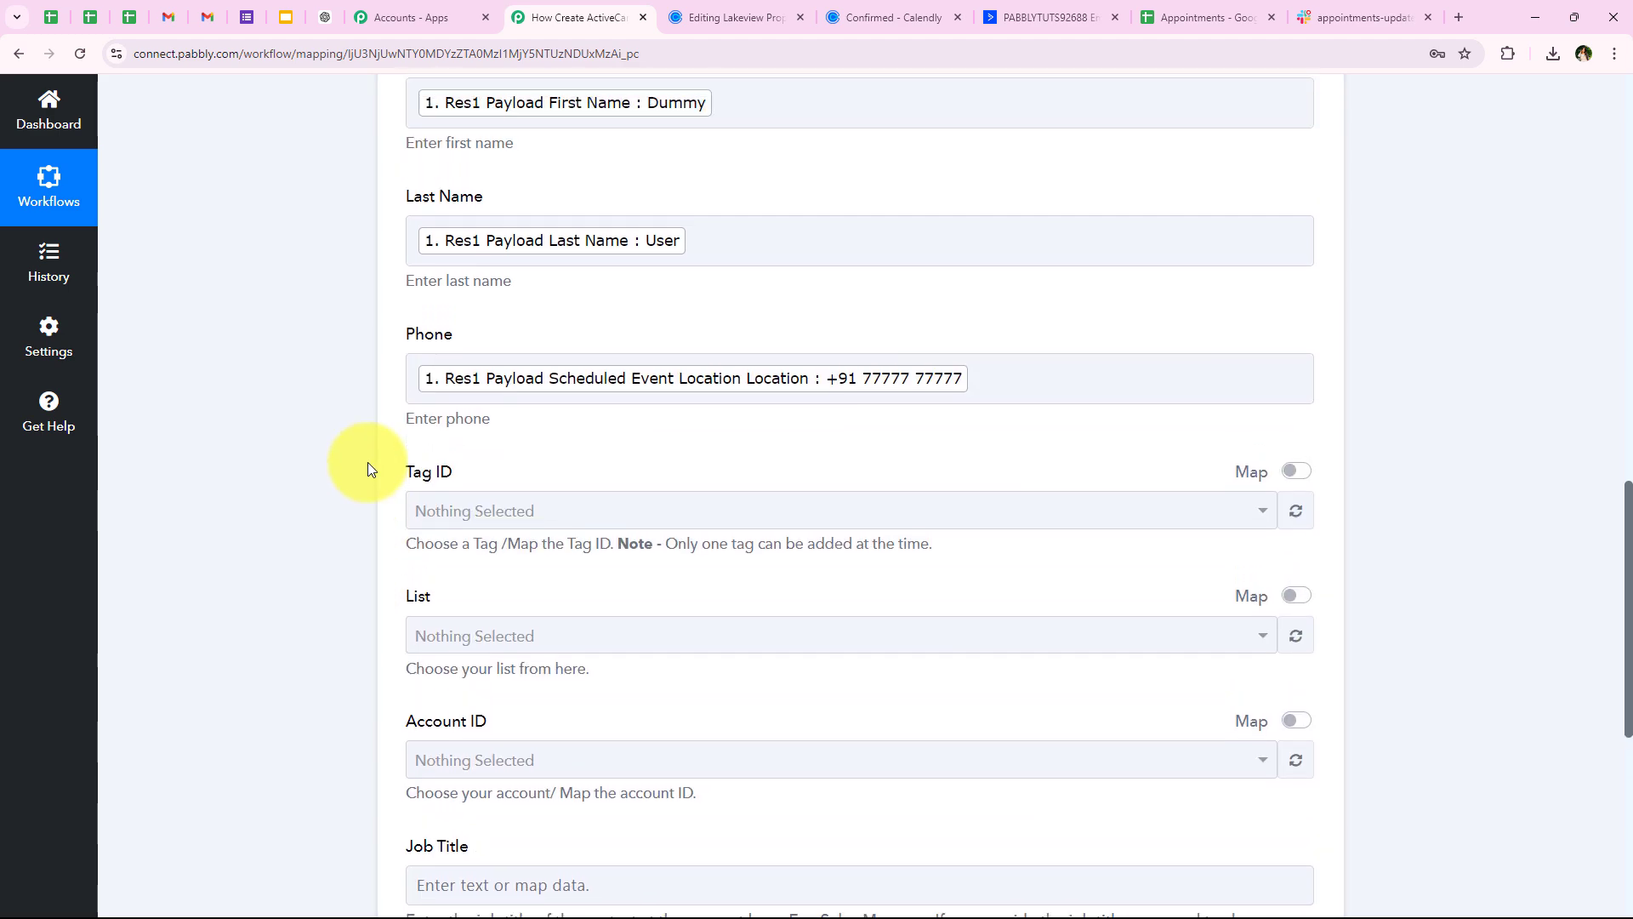
{"action": "scroll", "coordinate": [368, 462], "scroll_direction": "down", "scroll_amount": 2}
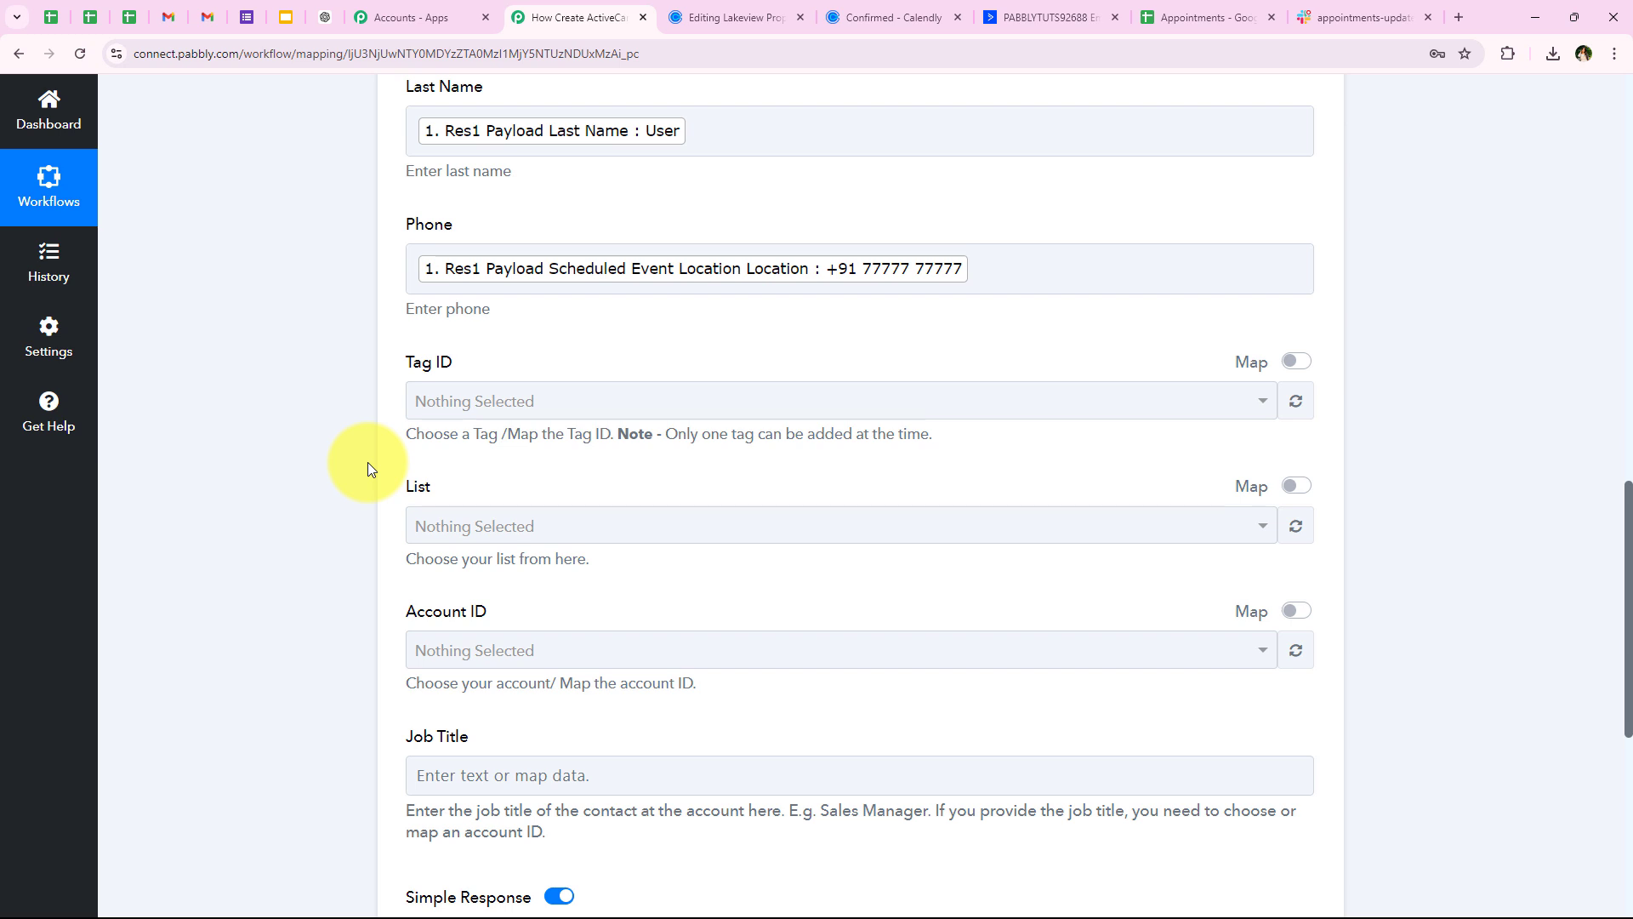
{"action": "left_click_drag", "start_coordinate": [394, 490], "coordinate": [447, 490]}
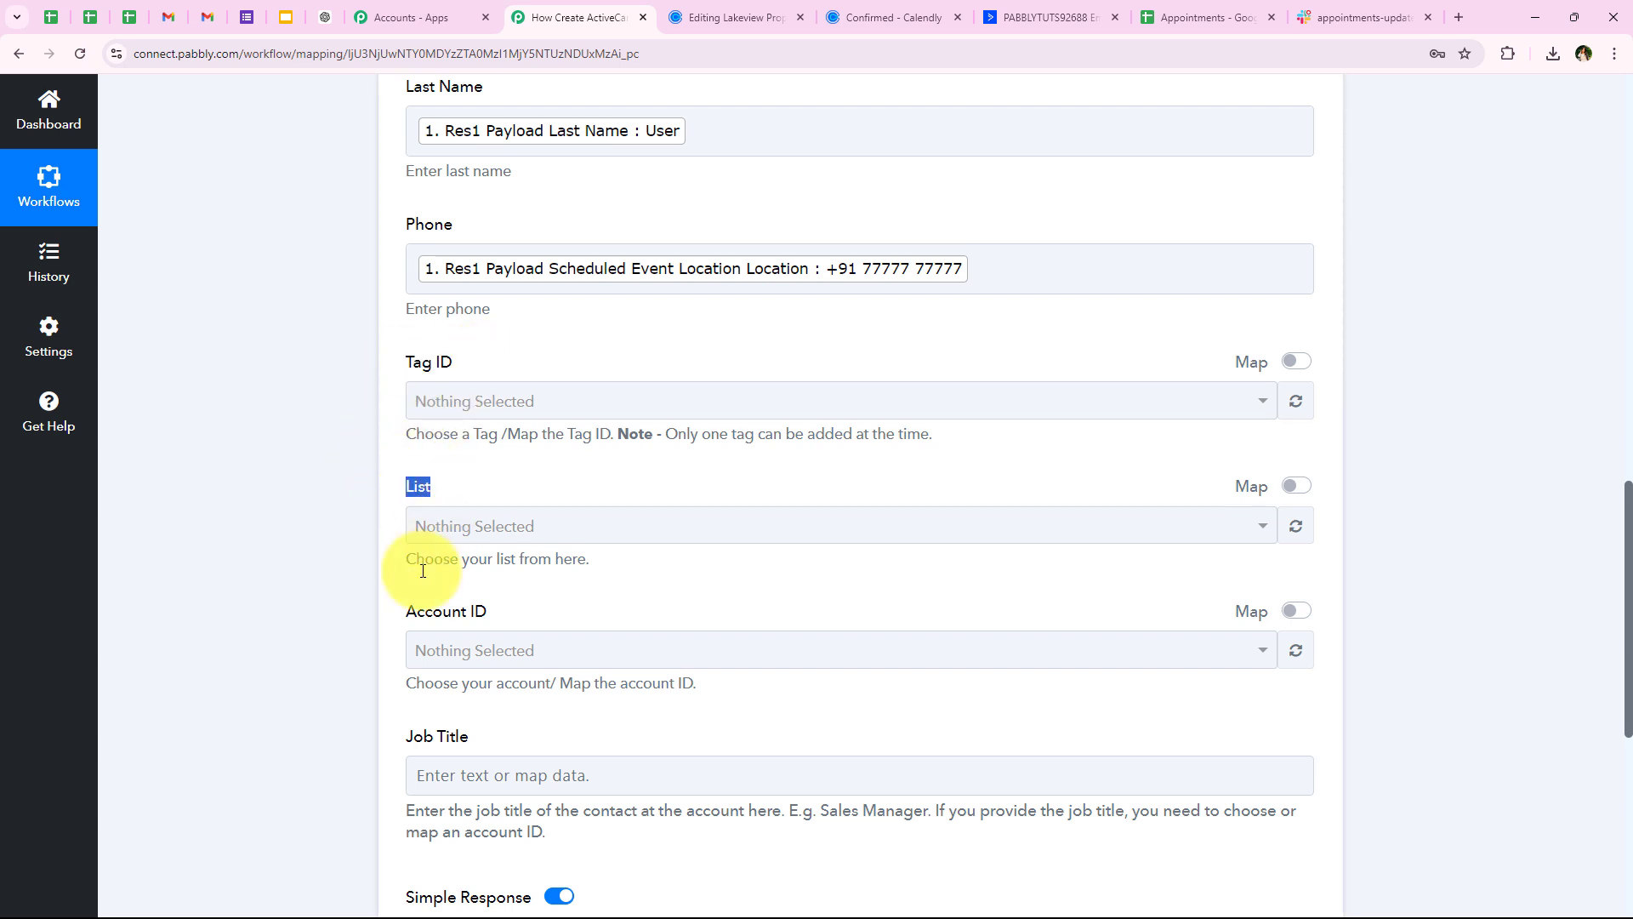
{"action": "left_click_drag", "start_coordinate": [403, 609], "coordinate": [603, 604]}
{"action": "left_click_drag", "start_coordinate": [391, 719], "coordinate": [536, 736]}
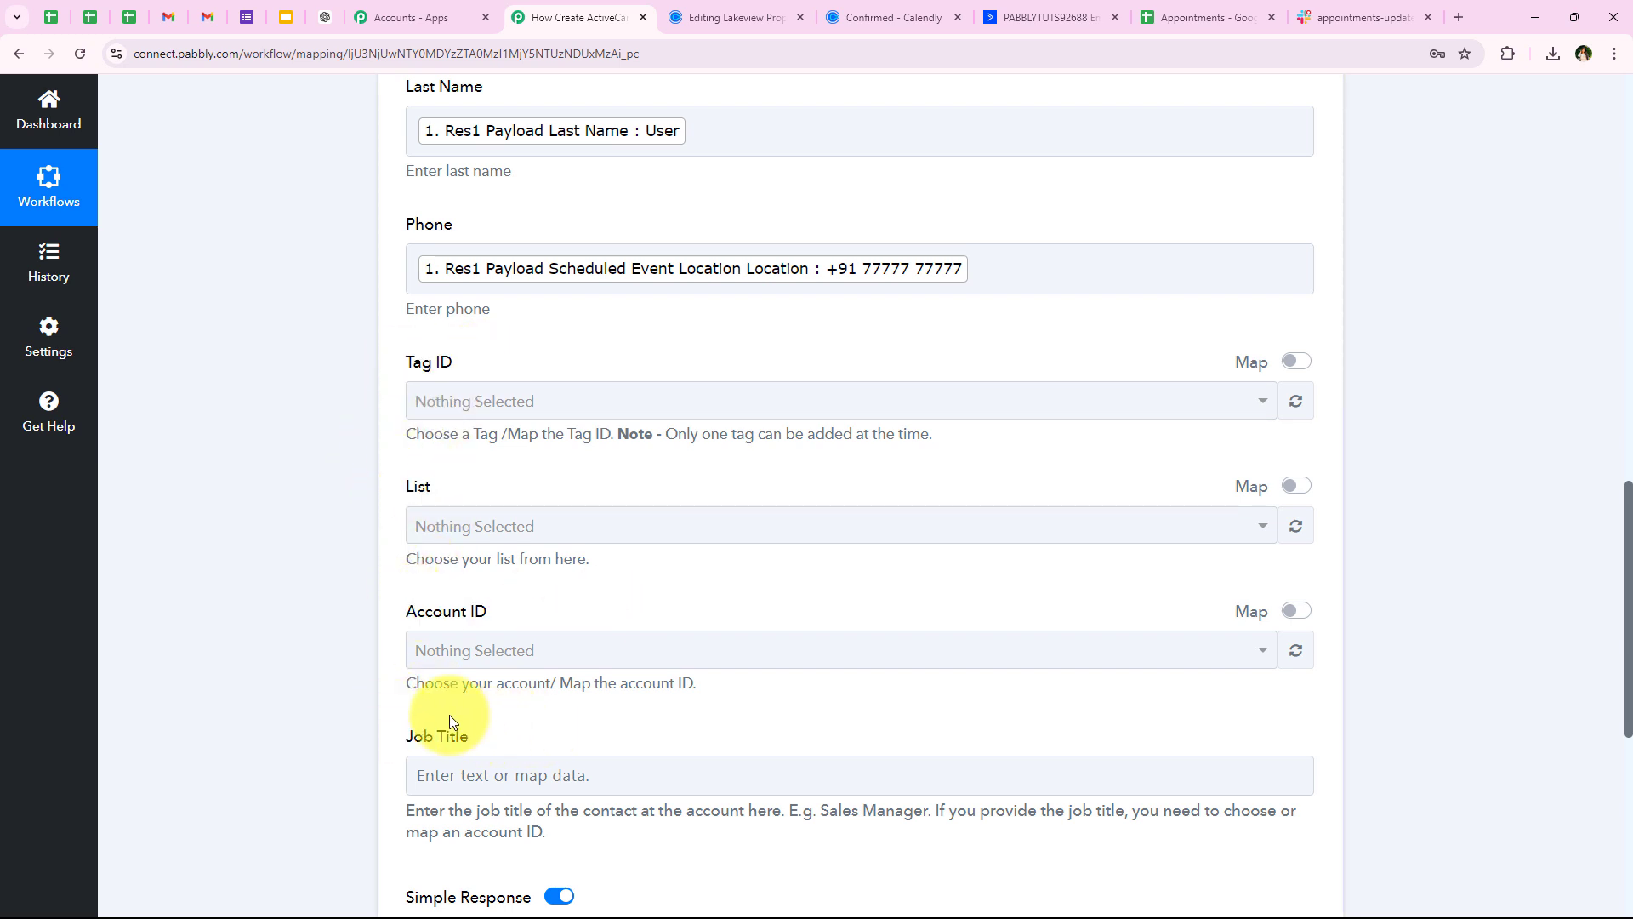
{"action": "scroll", "coordinate": [410, 425], "scroll_direction": "down", "scroll_amount": 2}
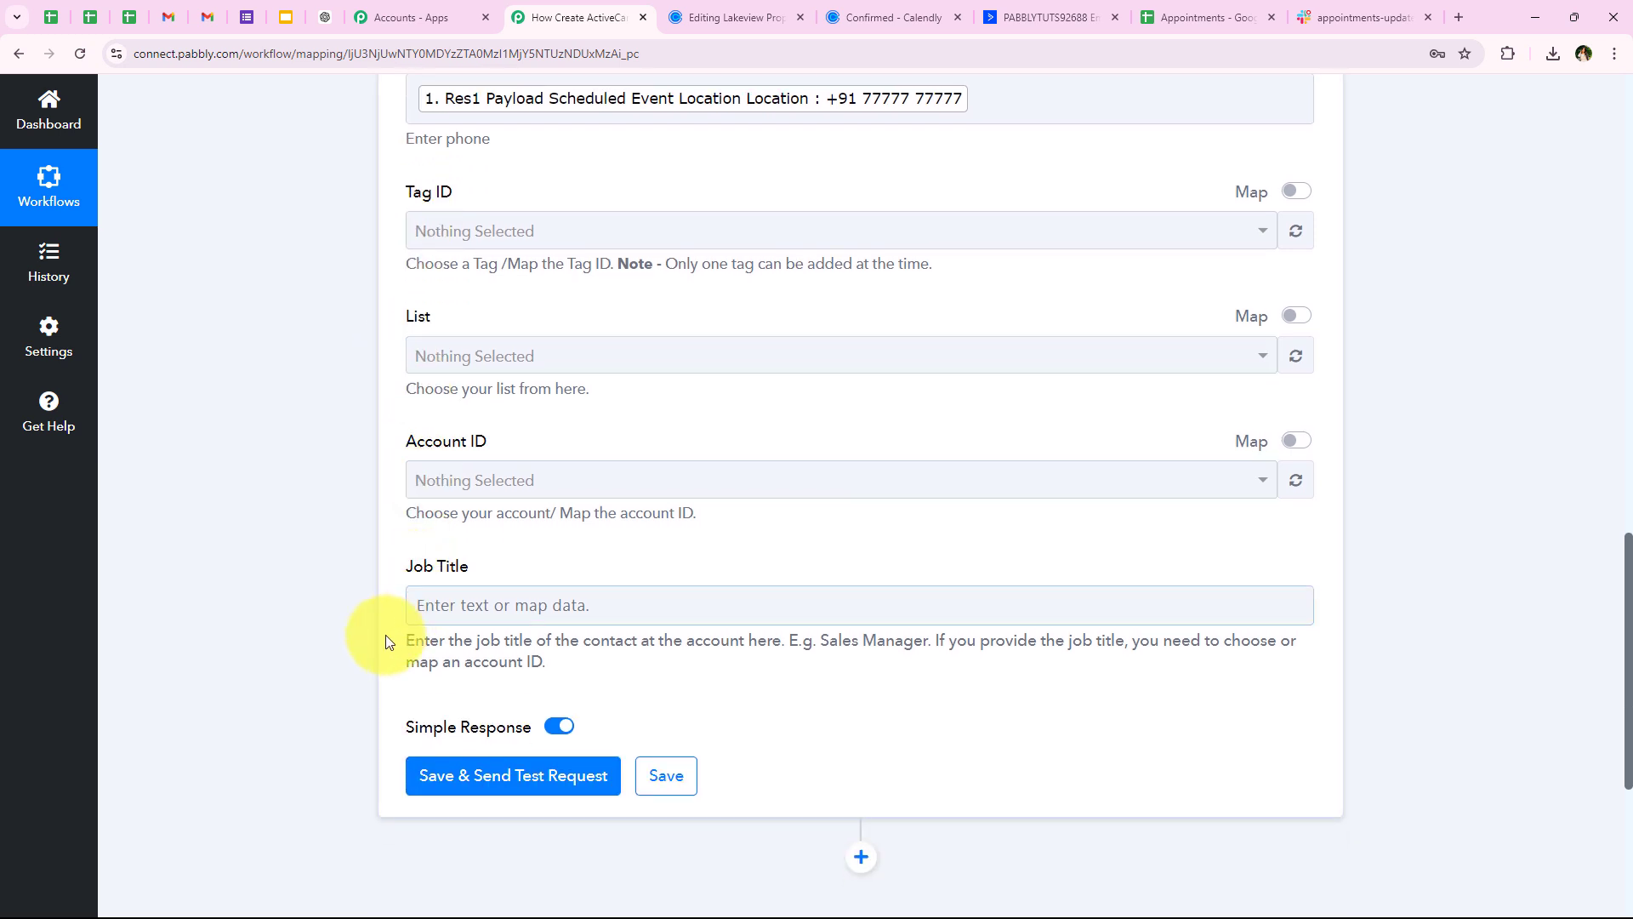
{"action": "scroll", "coordinate": [300, 584], "scroll_direction": "up", "scroll_amount": 1}
{"action": "scroll", "coordinate": [393, 401], "scroll_direction": "down", "scroll_amount": 1}
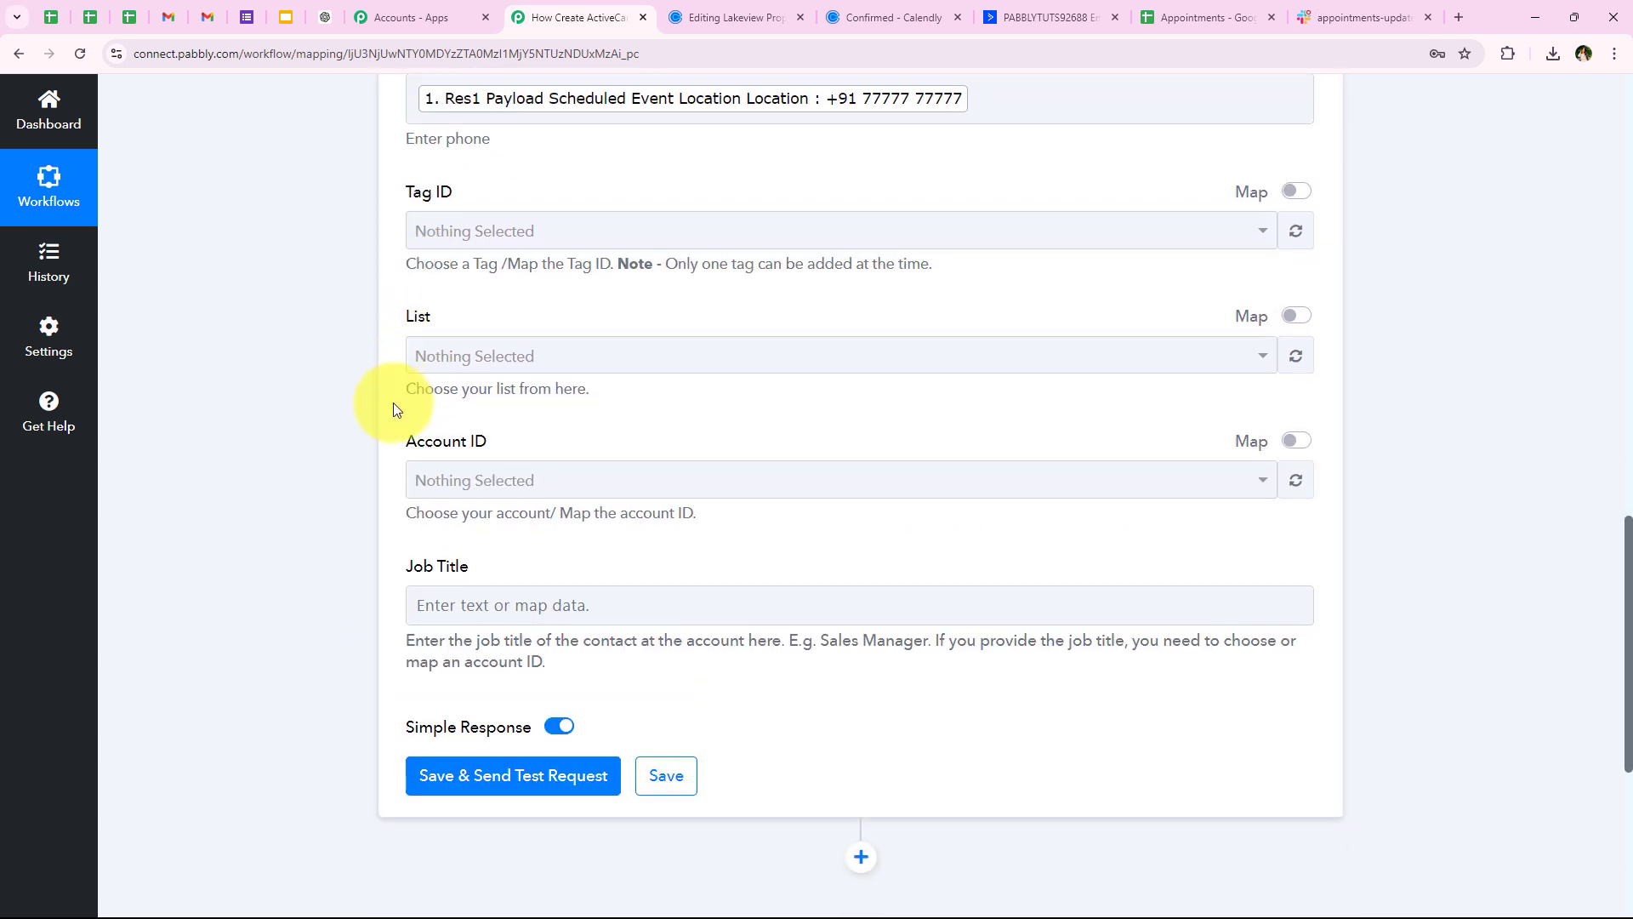
{"action": "scroll", "coordinate": [390, 400], "scroll_direction": "down", "scroll_amount": 2}
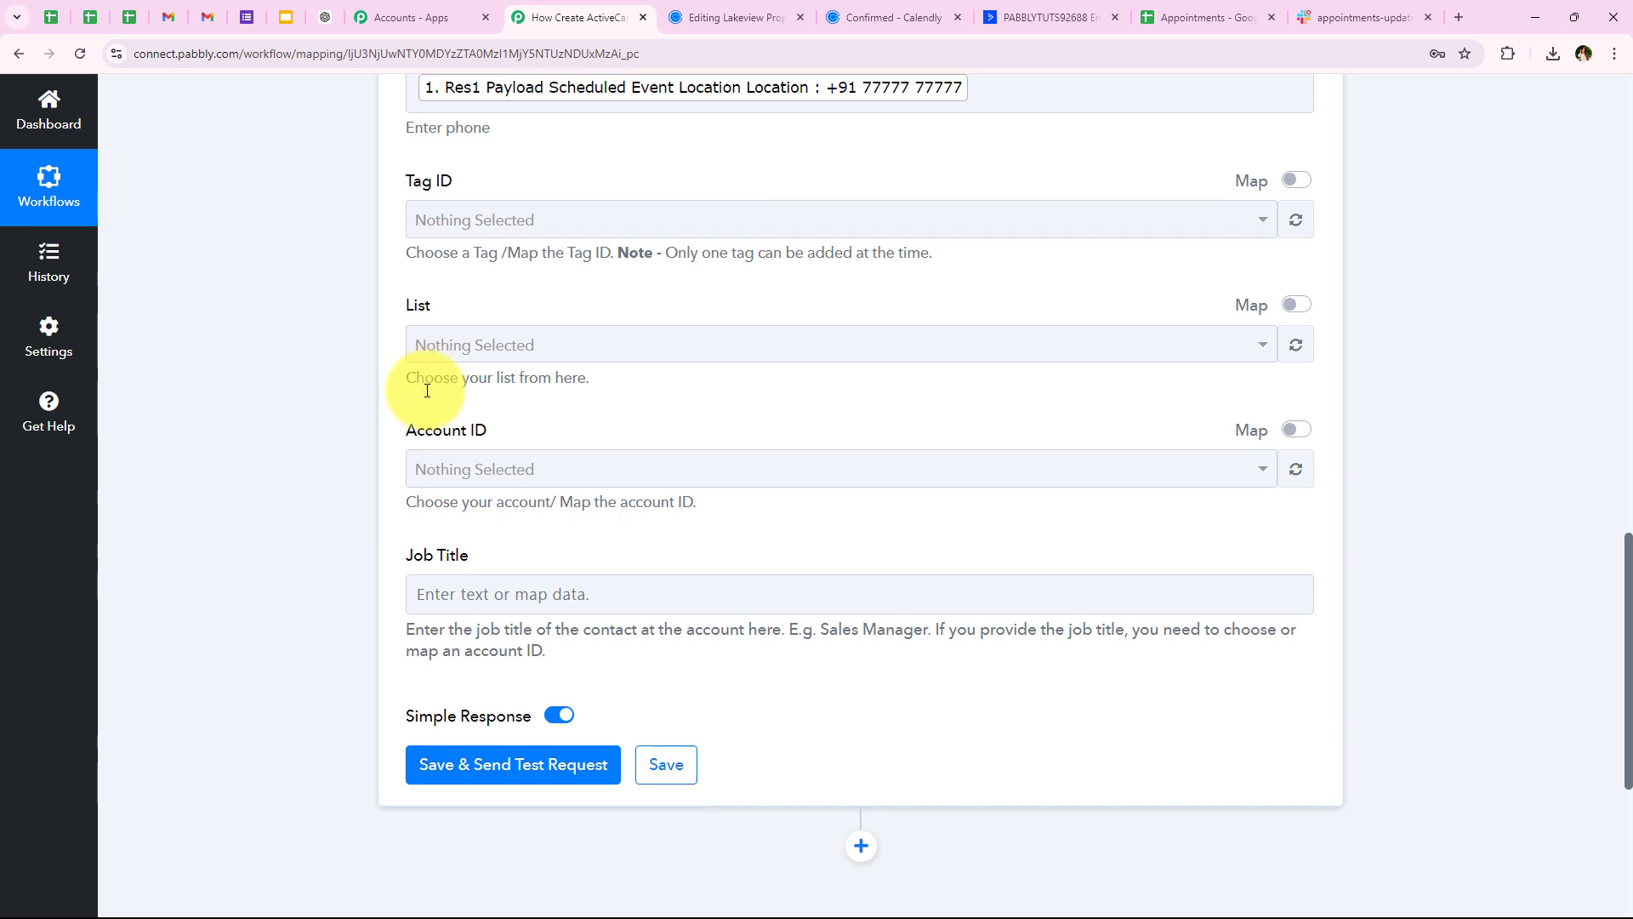
Save and test the ActiveCampaign step, checking the returned email, phone and names, then collapse it
{"action": "left_click", "coordinate": [434, 599]}
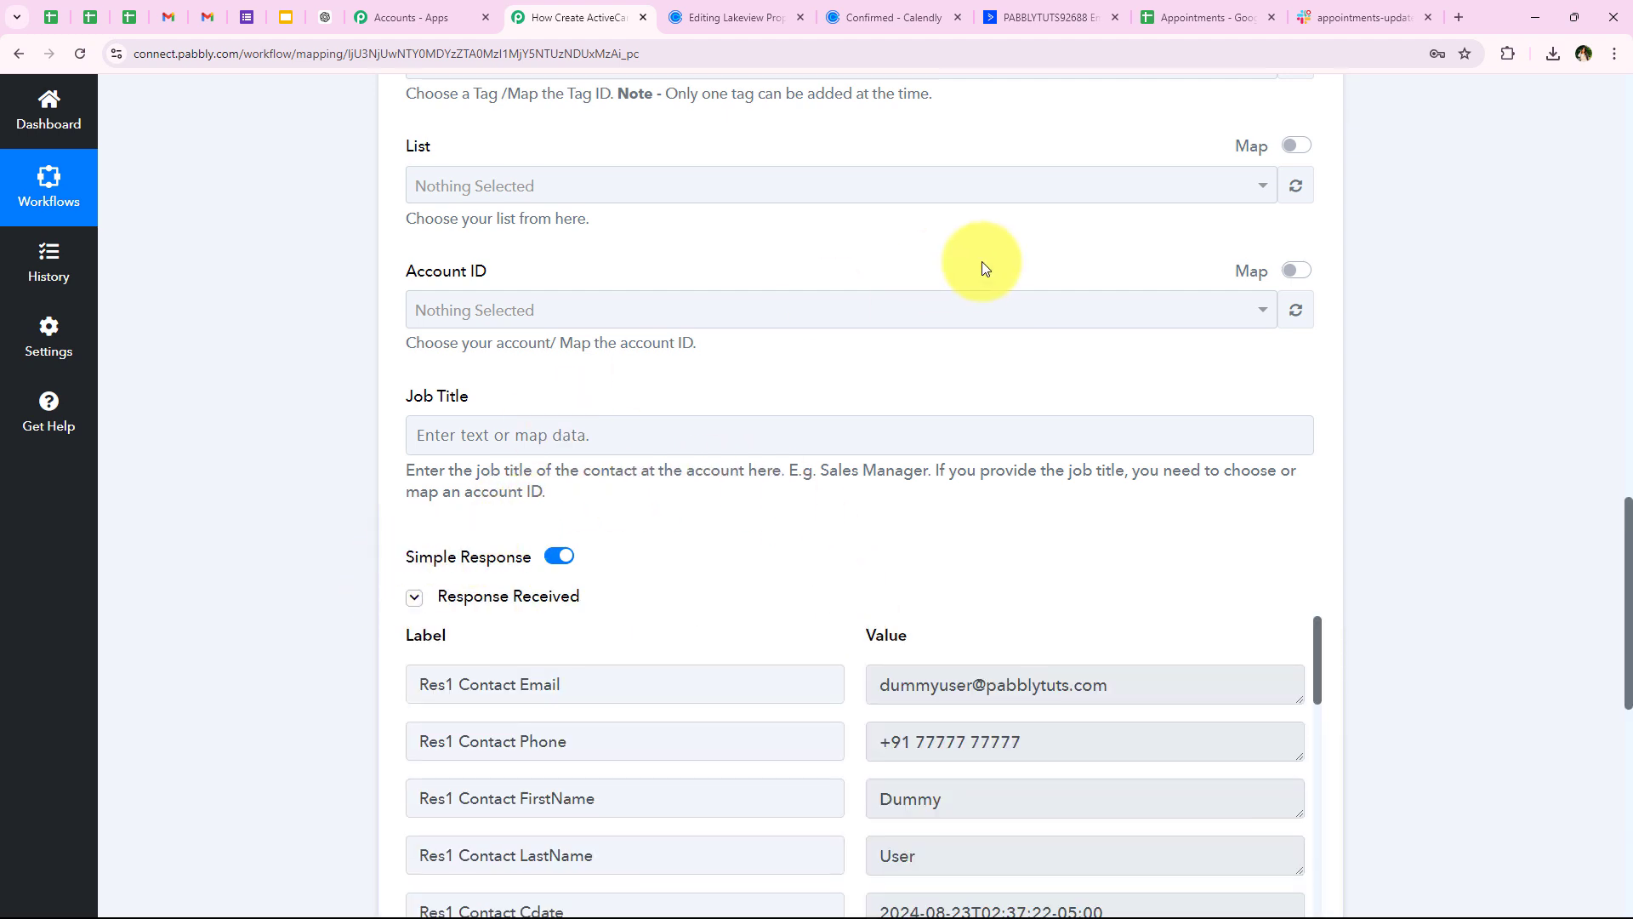
{"action": "scroll", "coordinate": [984, 272], "scroll_direction": "down", "scroll_amount": 1}
{"action": "scroll", "coordinate": [985, 272], "scroll_direction": "down", "scroll_amount": 2}
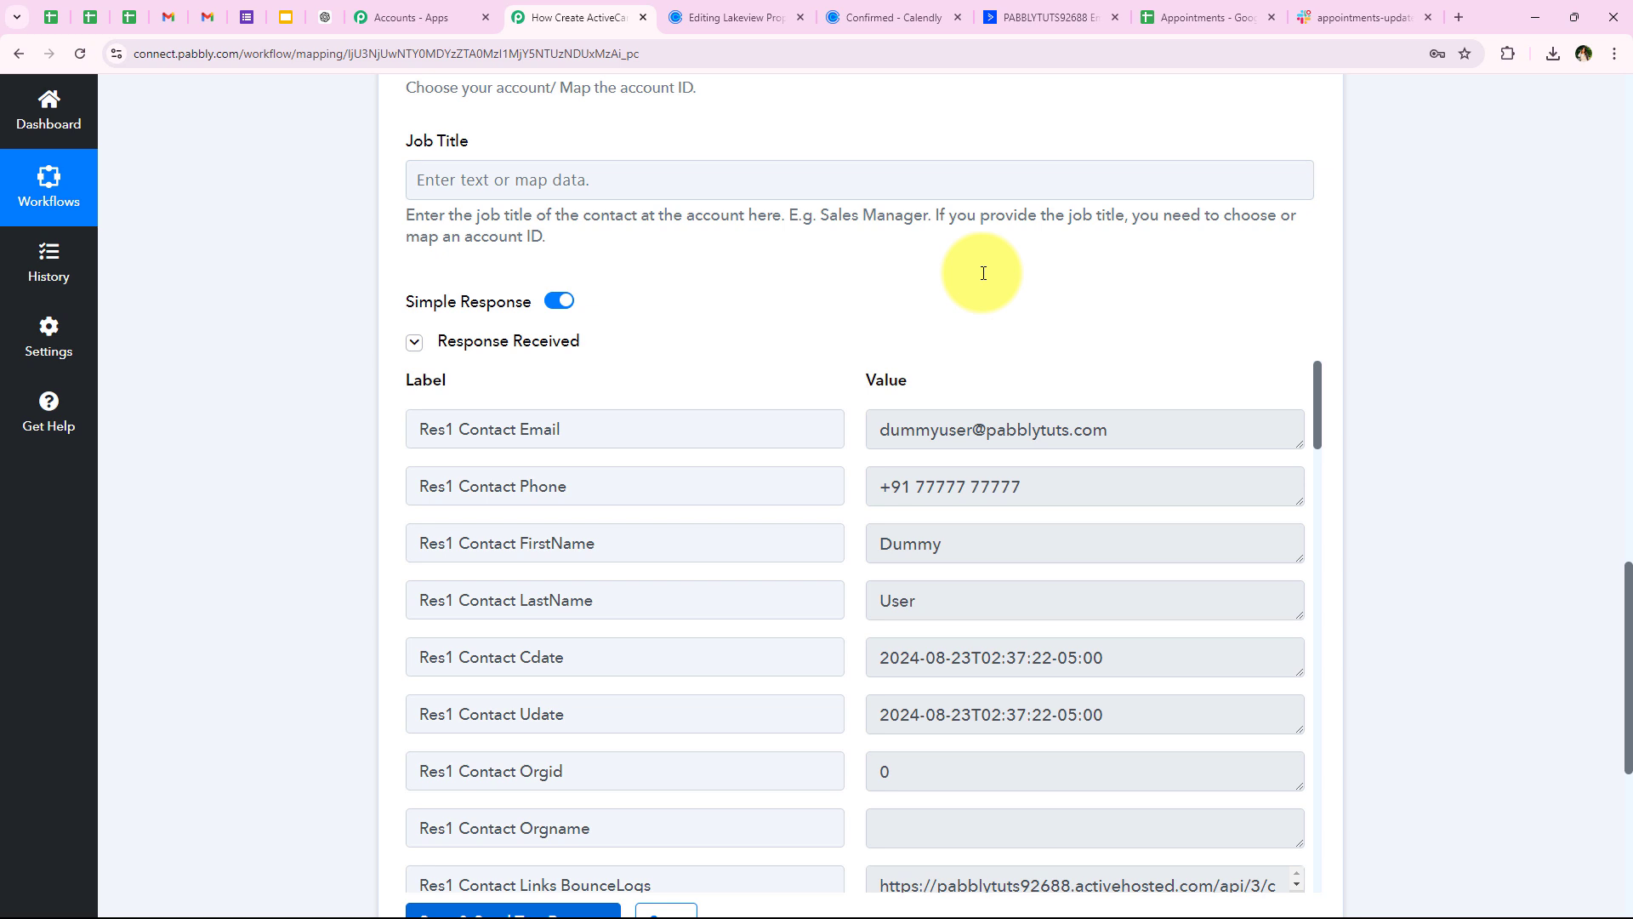
{"action": "left_click_drag", "start_coordinate": [1117, 431], "coordinate": [723, 452]}
{"action": "left_click_drag", "start_coordinate": [1053, 485], "coordinate": [595, 516]}
{"action": "key", "text": "Tab"}
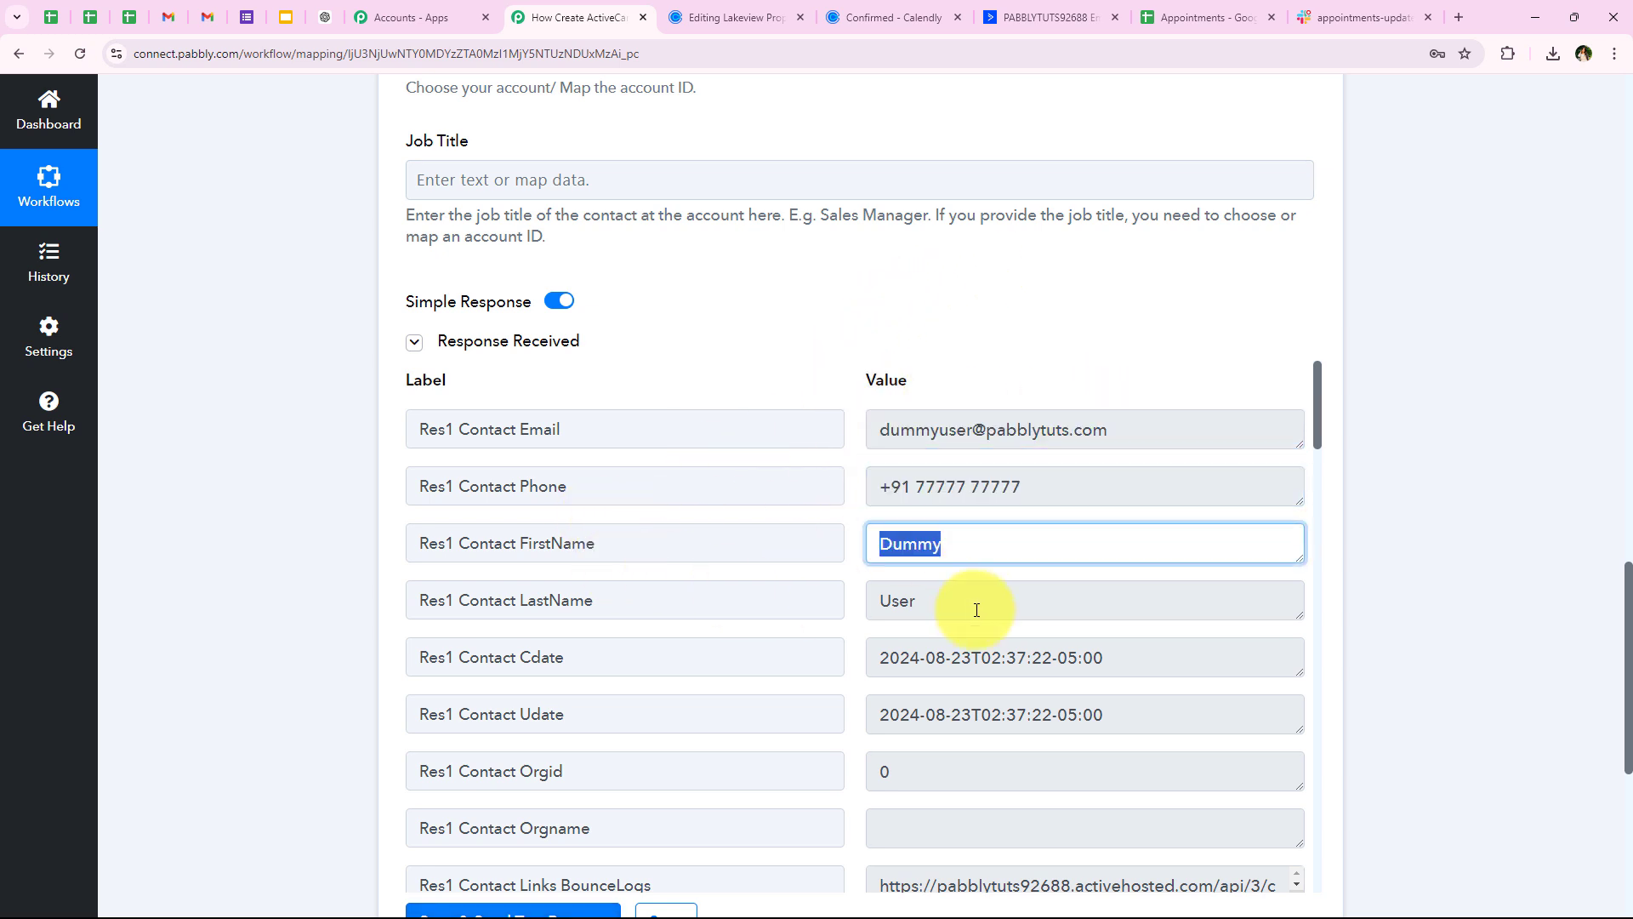
{"action": "key", "text": "Tab"}
{"action": "middle_click", "coordinate": [302, 624]}
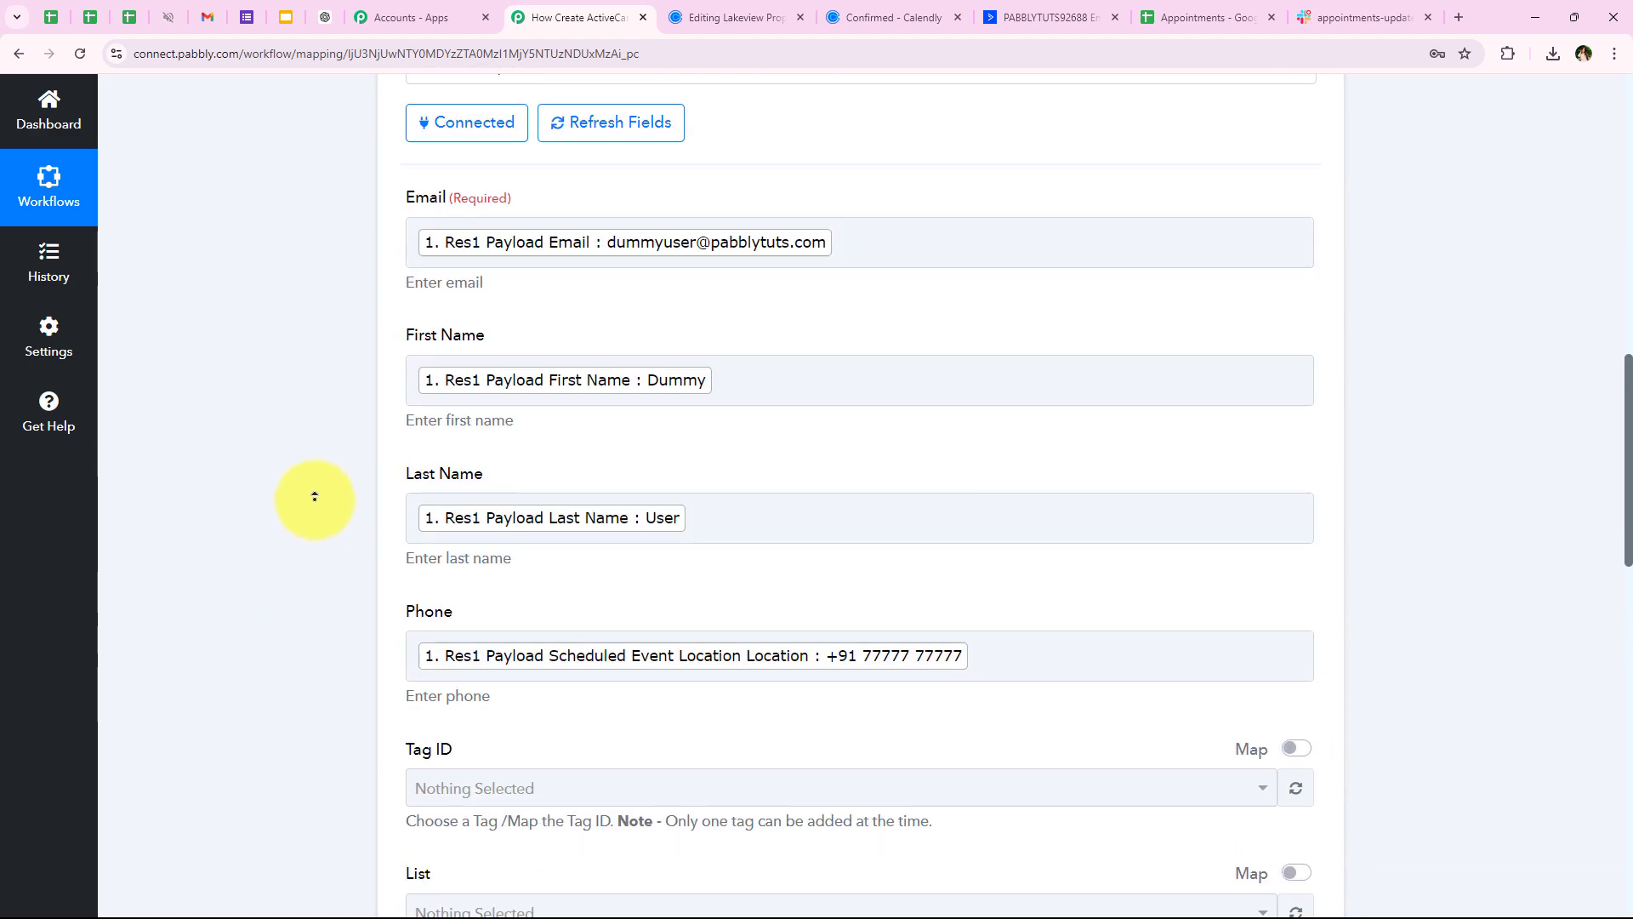
{"action": "middle_click", "coordinate": [314, 497]}
{"action": "left_click", "coordinate": [596, 513]}
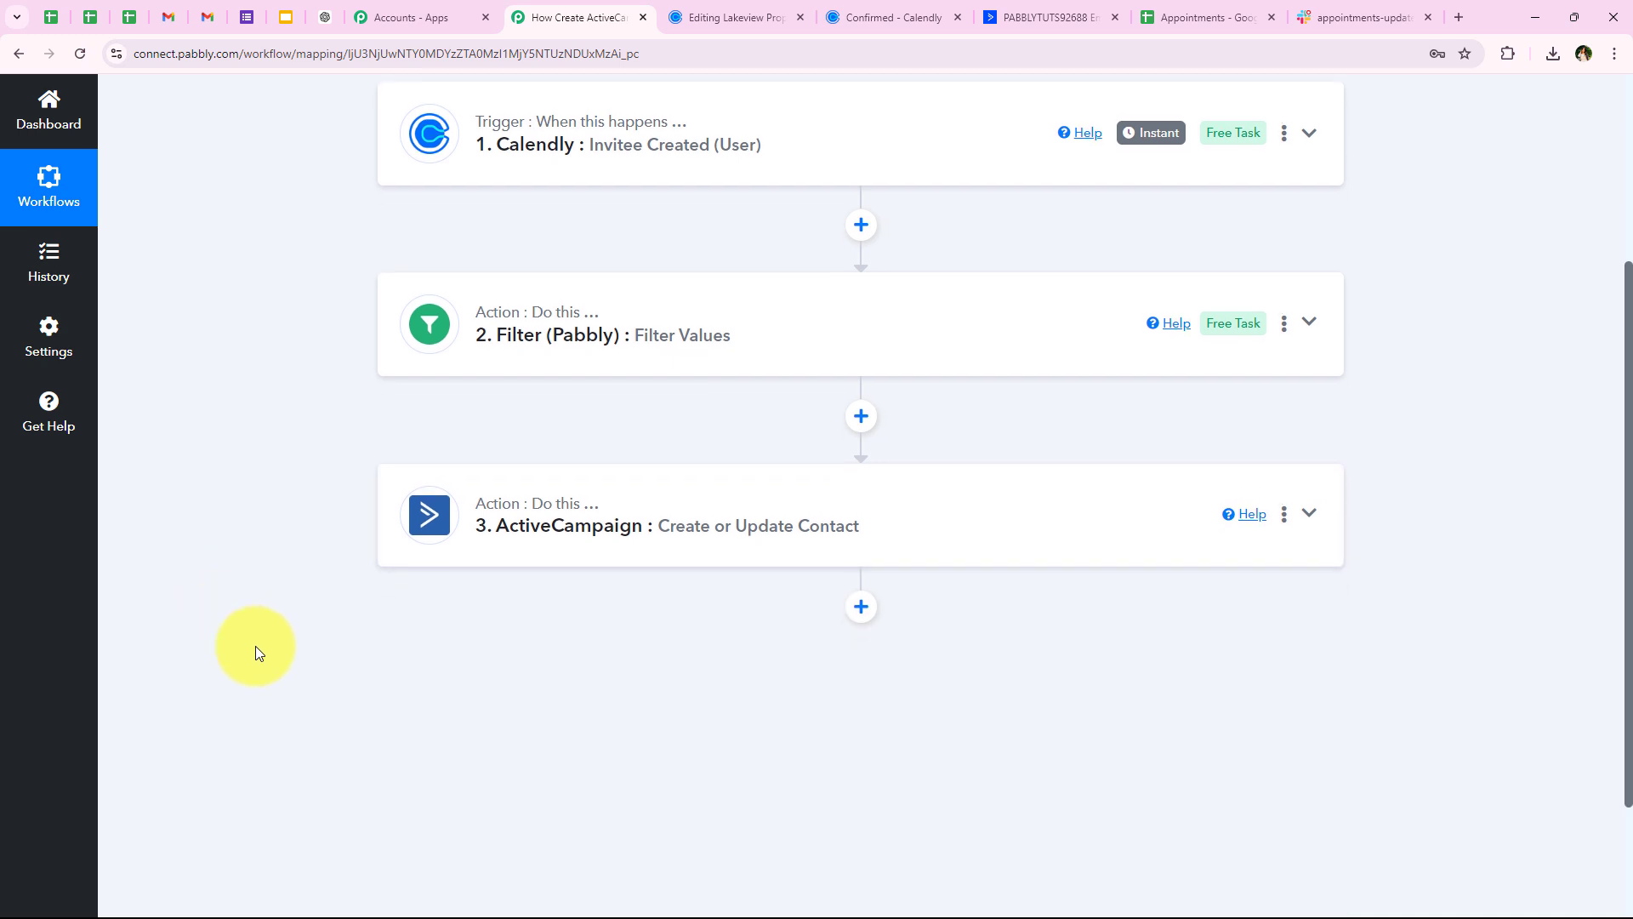
{"action": "scroll", "coordinate": [256, 646], "scroll_direction": "up", "scroll_amount": 2}
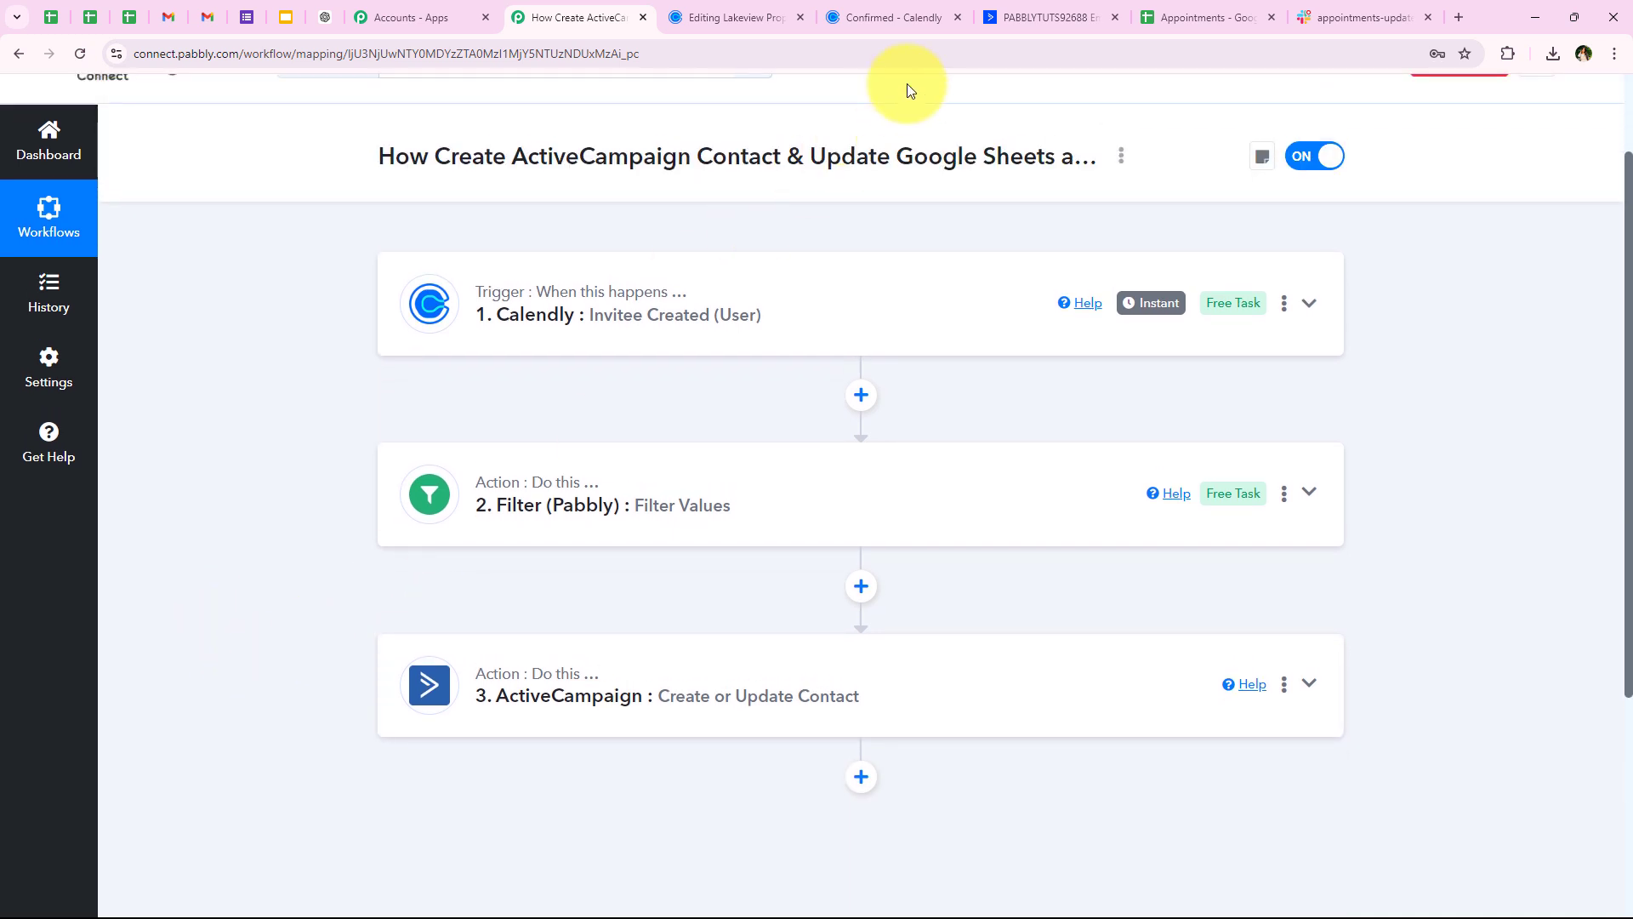
{"action": "left_click", "coordinate": [989, 24]}
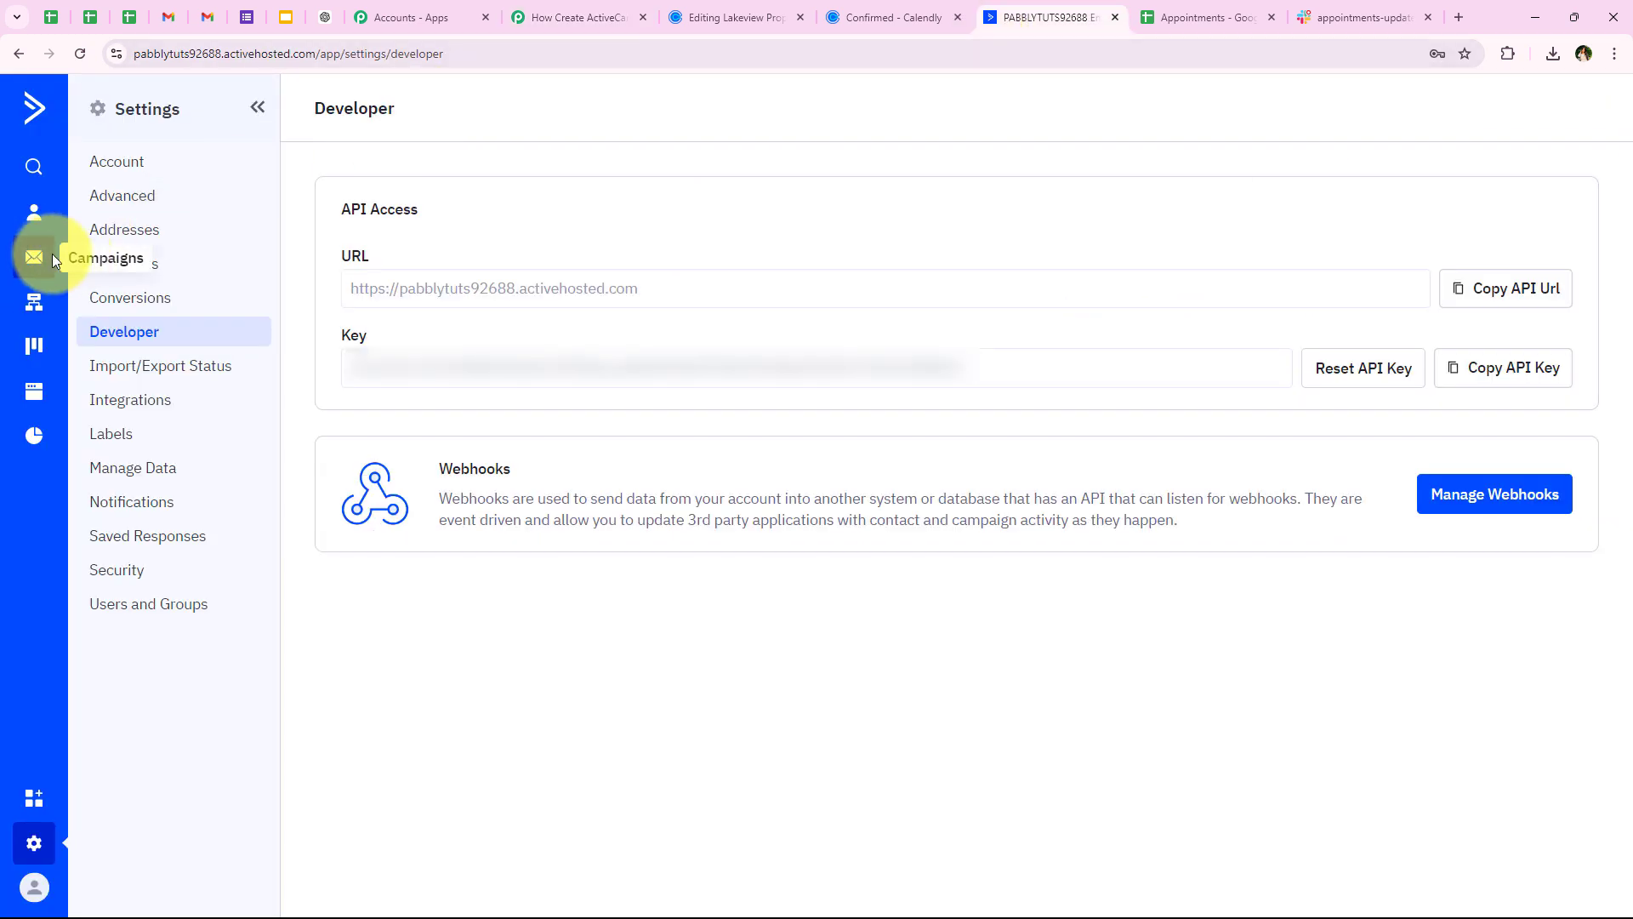
{"action": "left_click", "coordinate": [37, 224]}
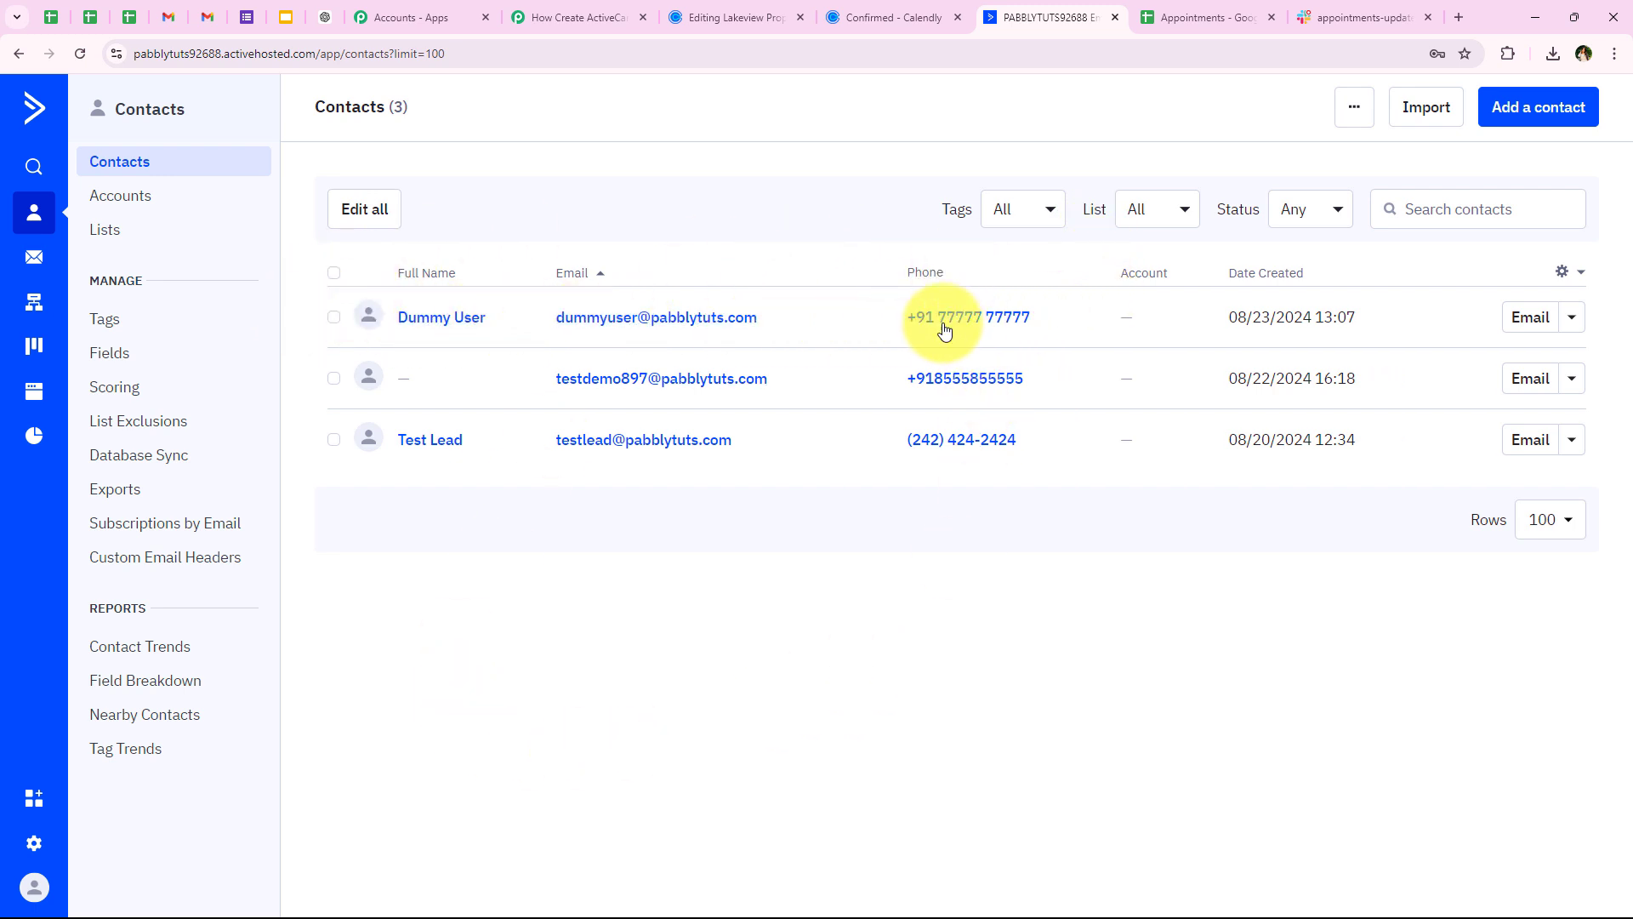
{"action": "left_click", "coordinate": [581, 17]}
Add a Google Sheets step using Add New Row after ActiveCampaign and begin connecting it
{"action": "scroll", "coordinate": [288, 587], "scroll_direction": "down", "scroll_amount": 2}
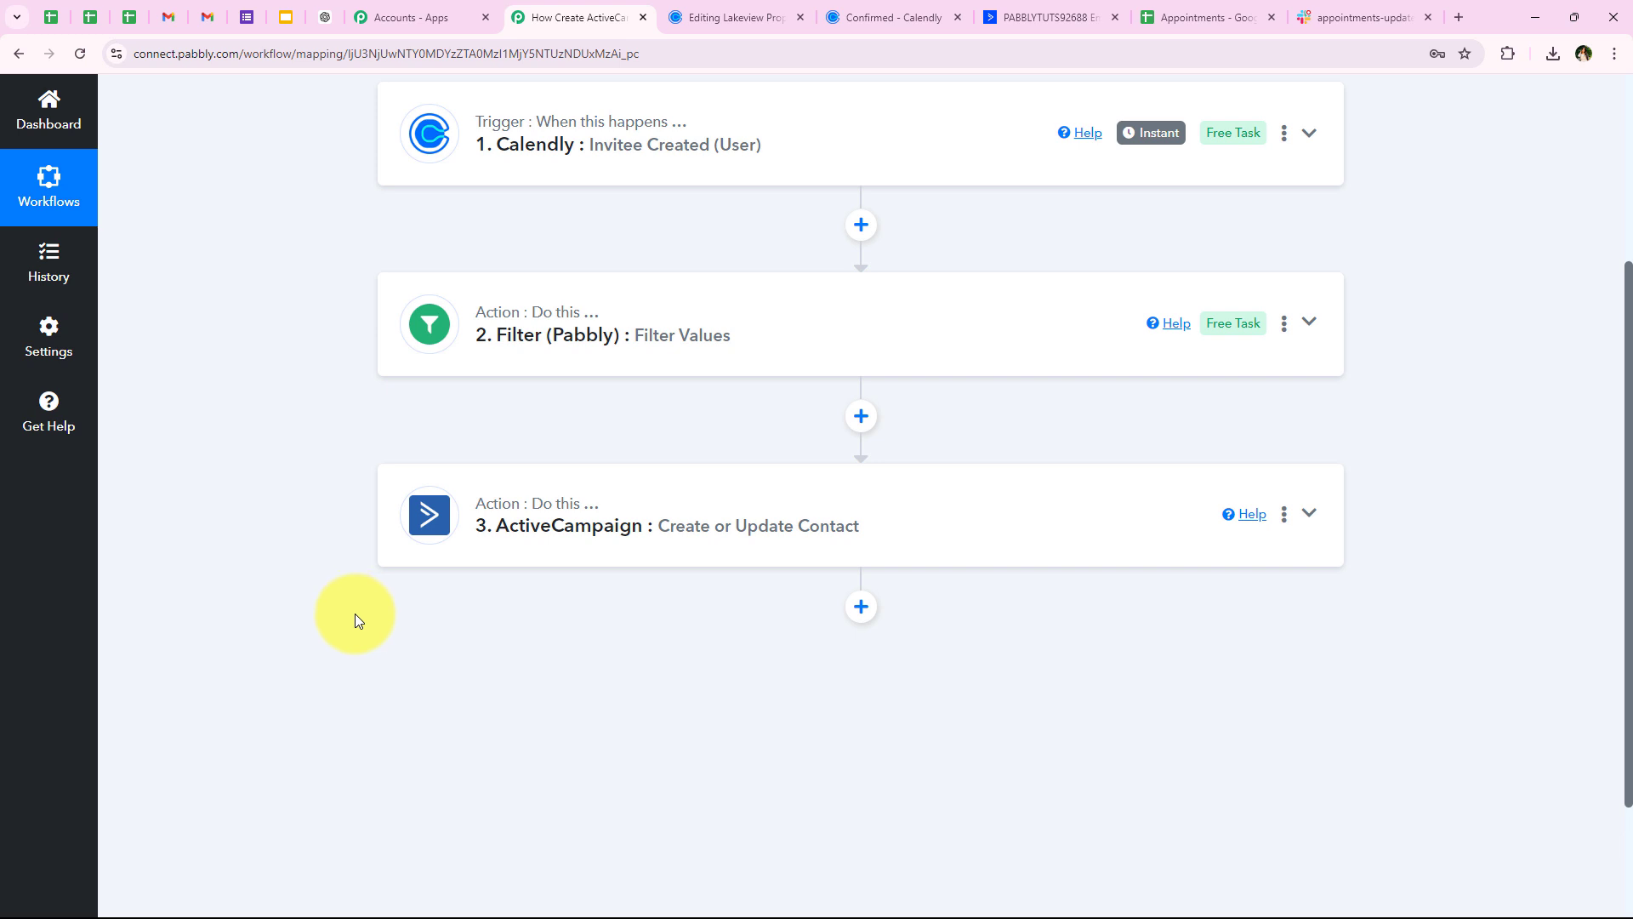
{"action": "left_click", "coordinate": [861, 607]}
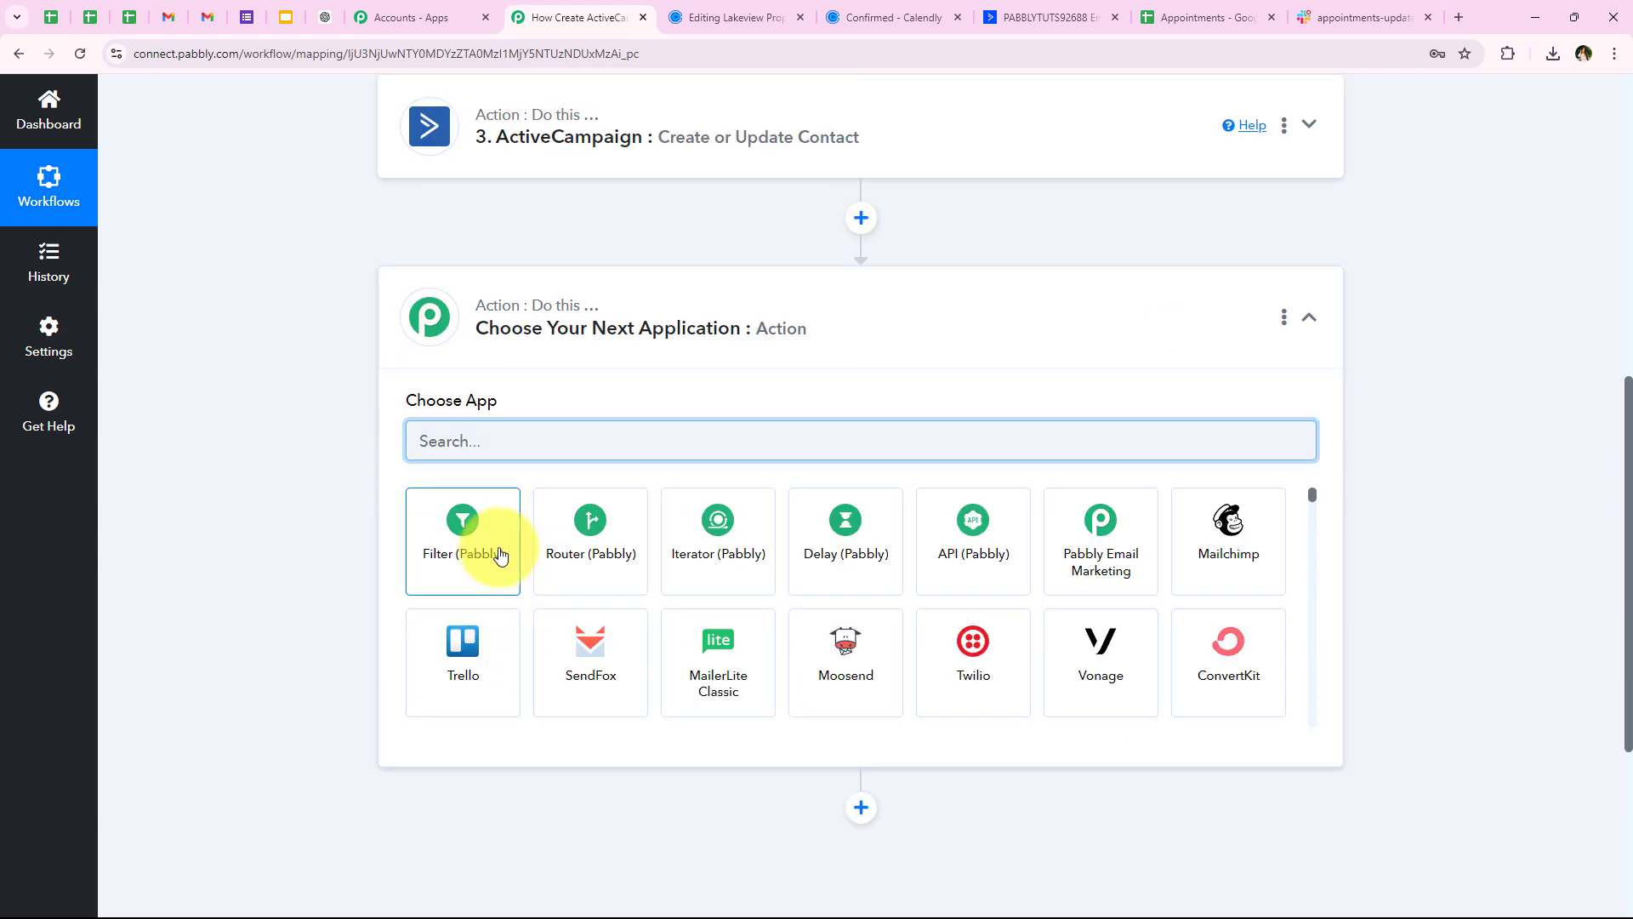
{"action": "type", "text": "G"}
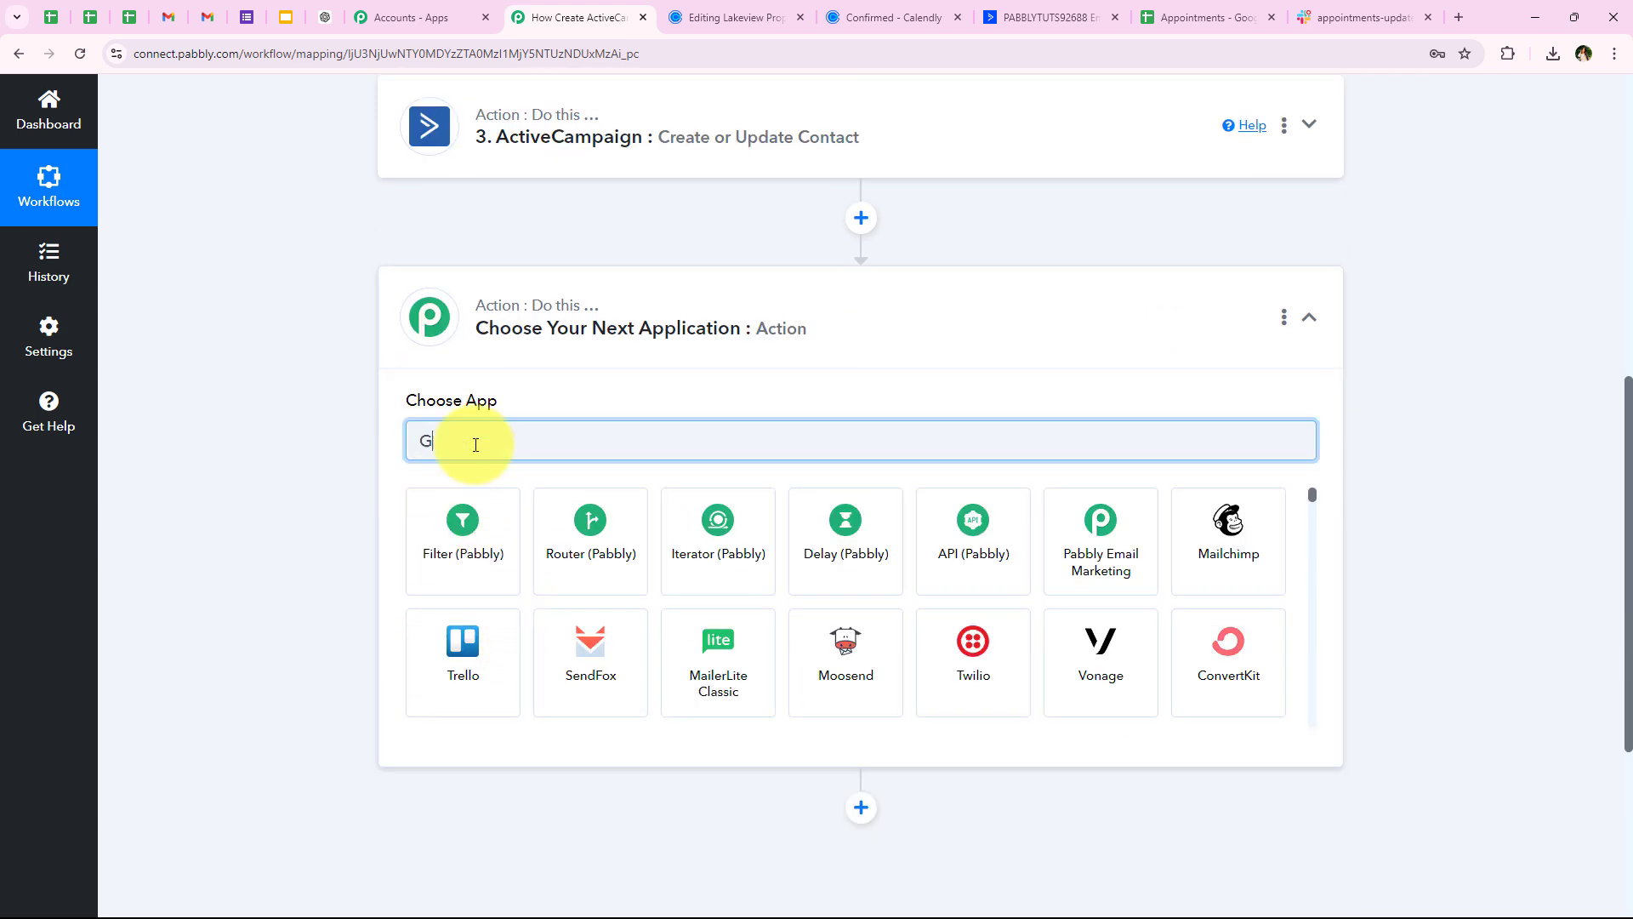
{"action": "type", "text": "oogl"}
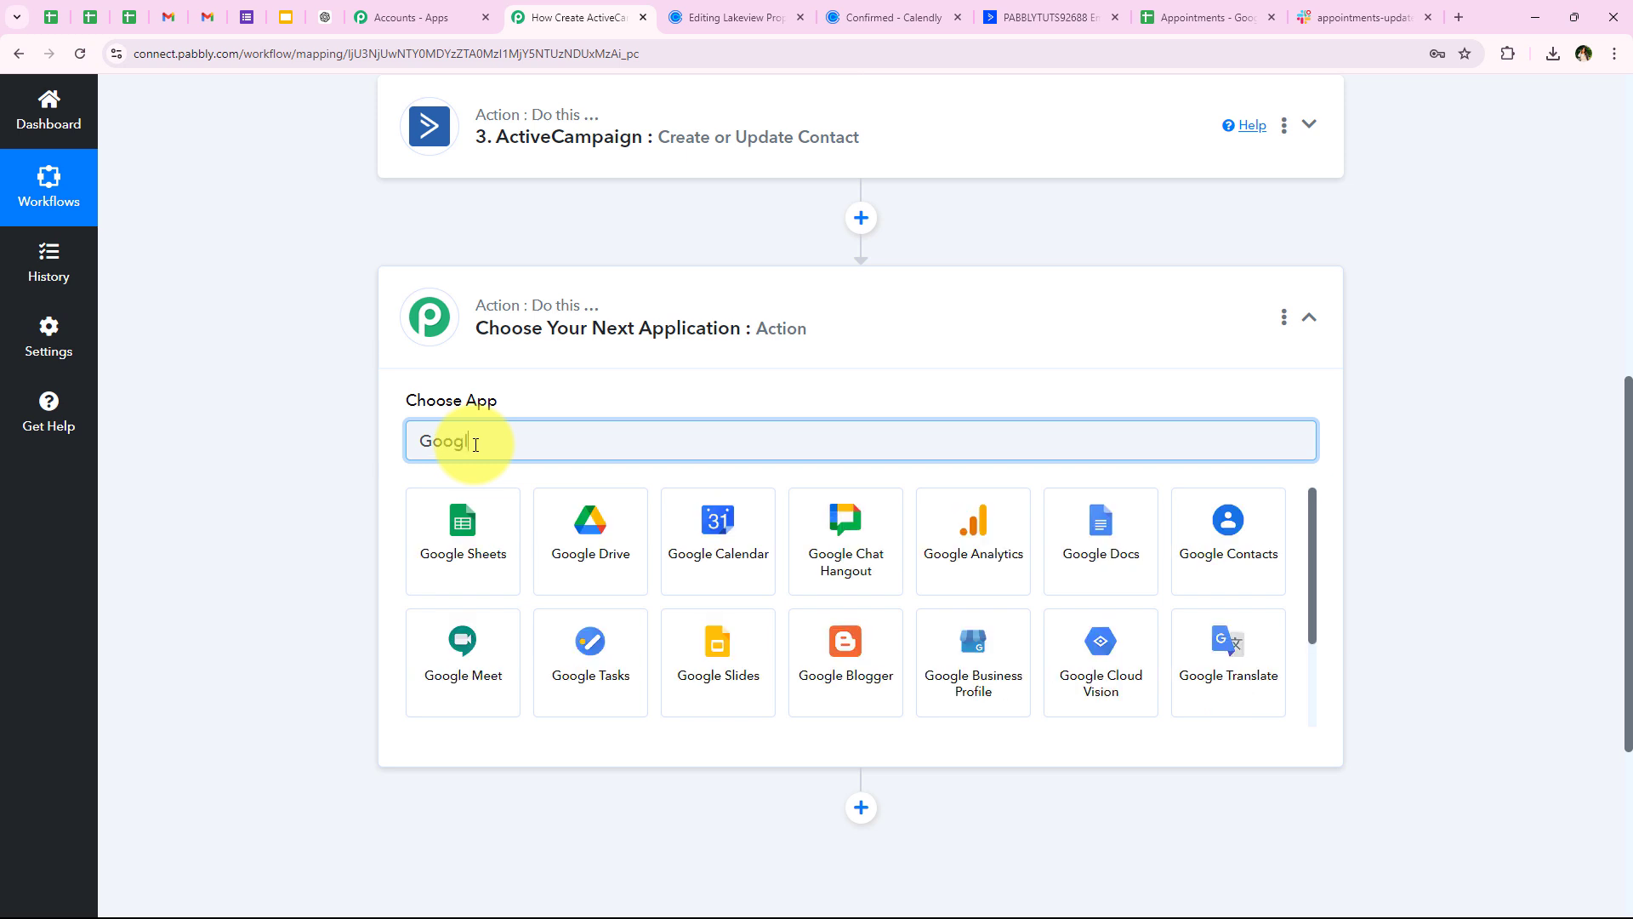
{"action": "left_click", "coordinate": [500, 553]}
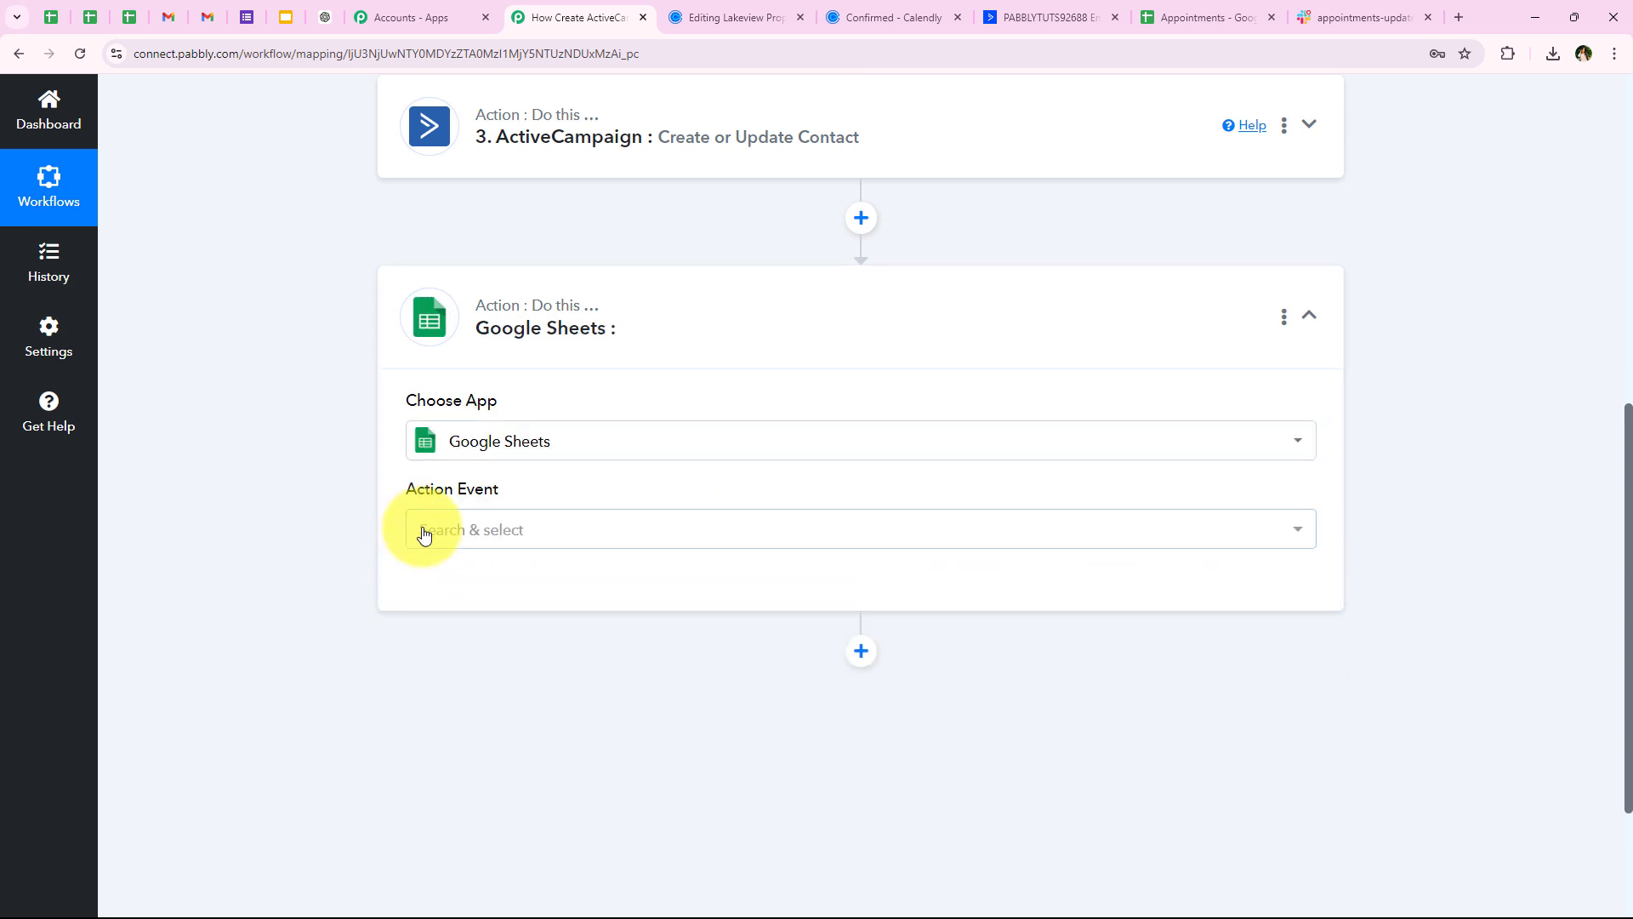
{"action": "left_click_drag", "start_coordinate": [405, 488], "coordinate": [505, 502]}
{"action": "left_click", "coordinate": [506, 502]}
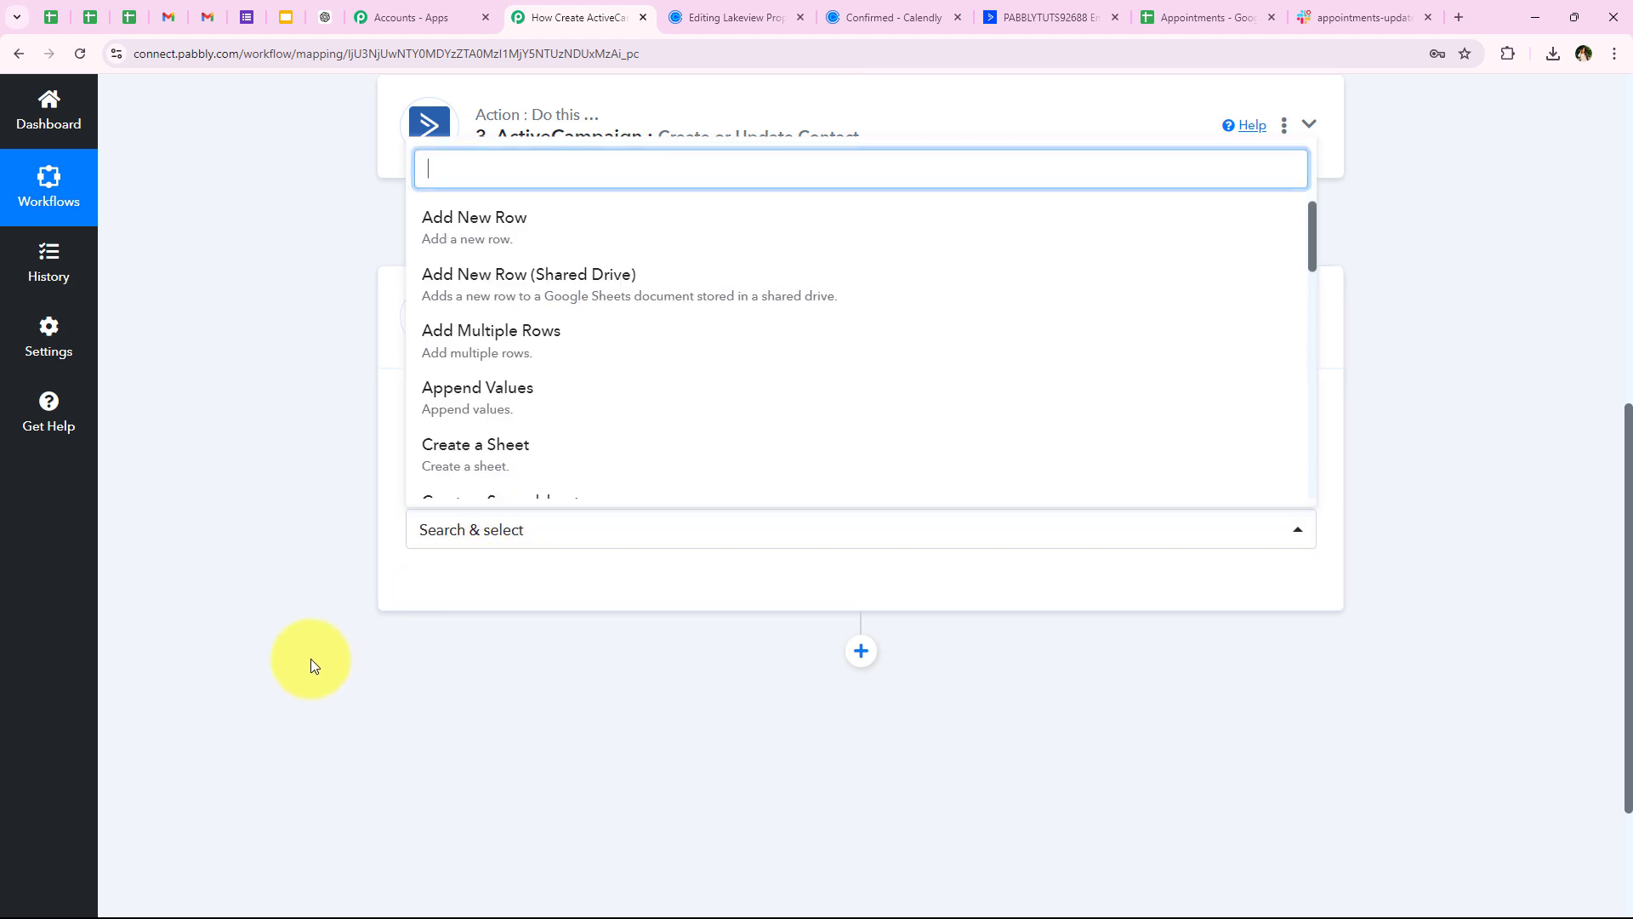
{"action": "left_click", "coordinate": [463, 215]}
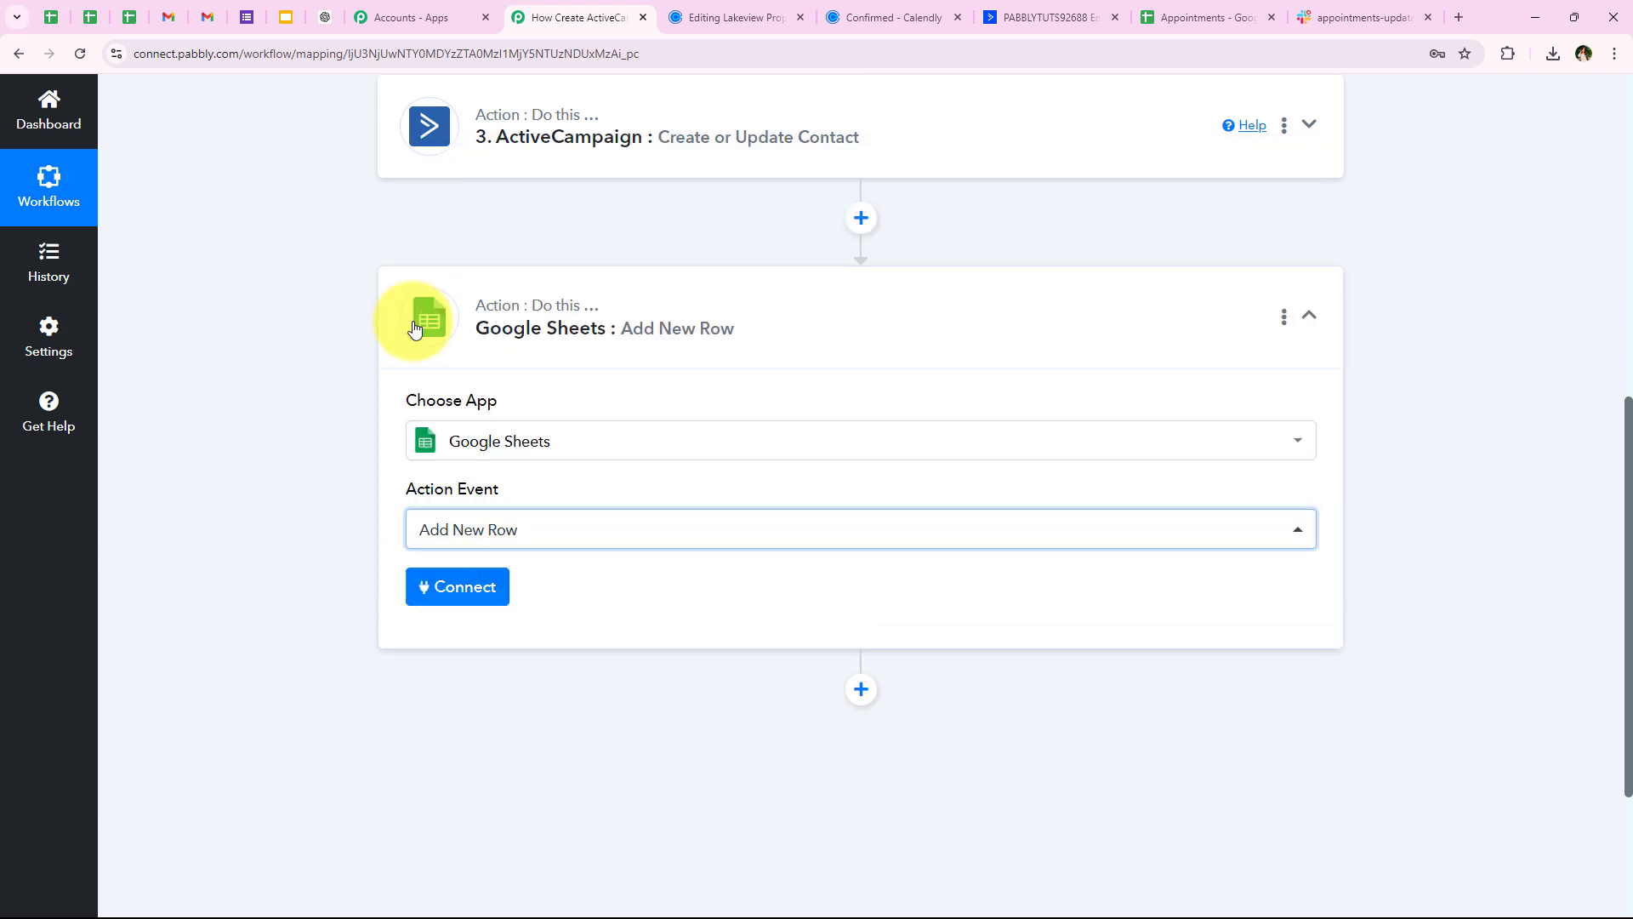
{"action": "left_click", "coordinate": [456, 604]}
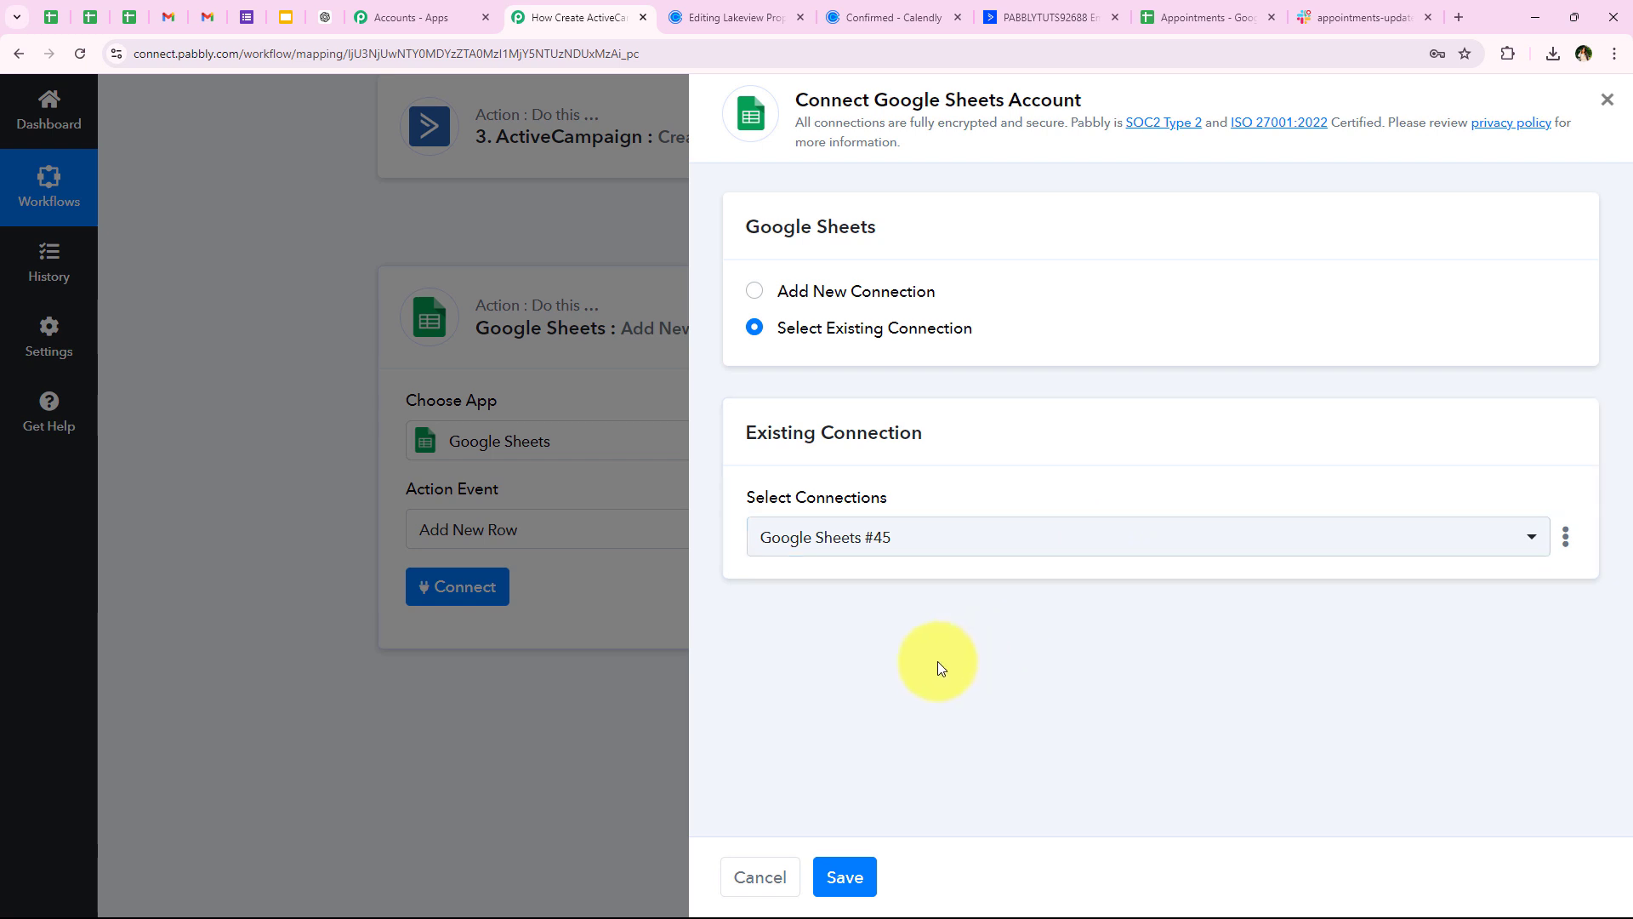
Create new connection Google Sheets #46 and sign in with Google to review Drive and Sheets permissions
{"action": "left_click", "coordinate": [801, 329]}
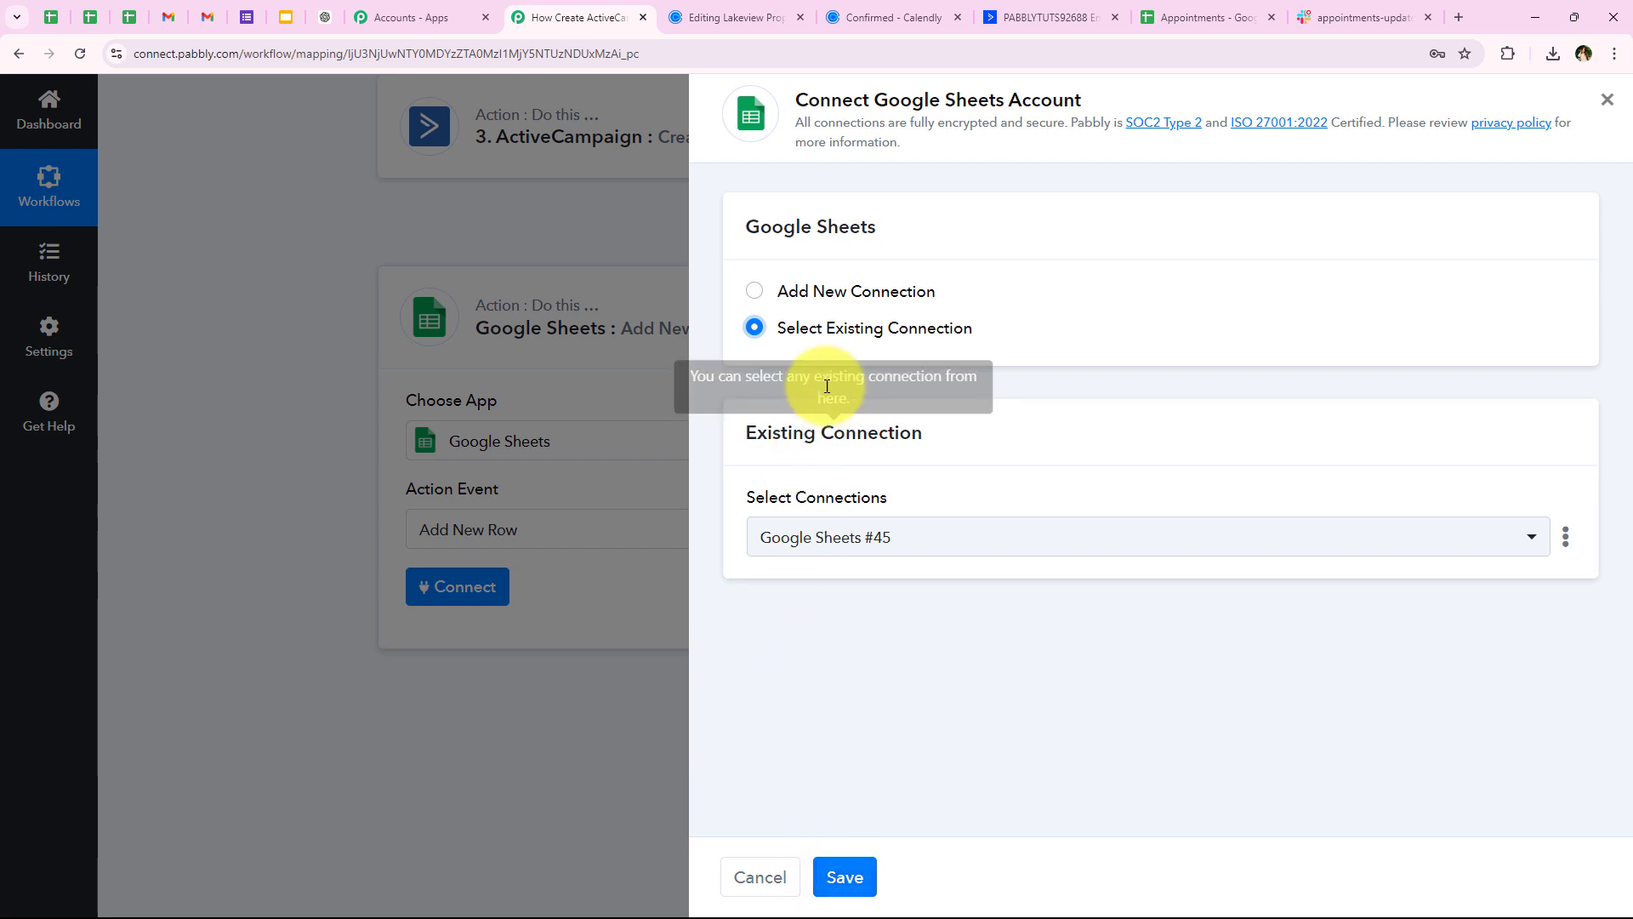
{"action": "left_click", "coordinate": [846, 294]}
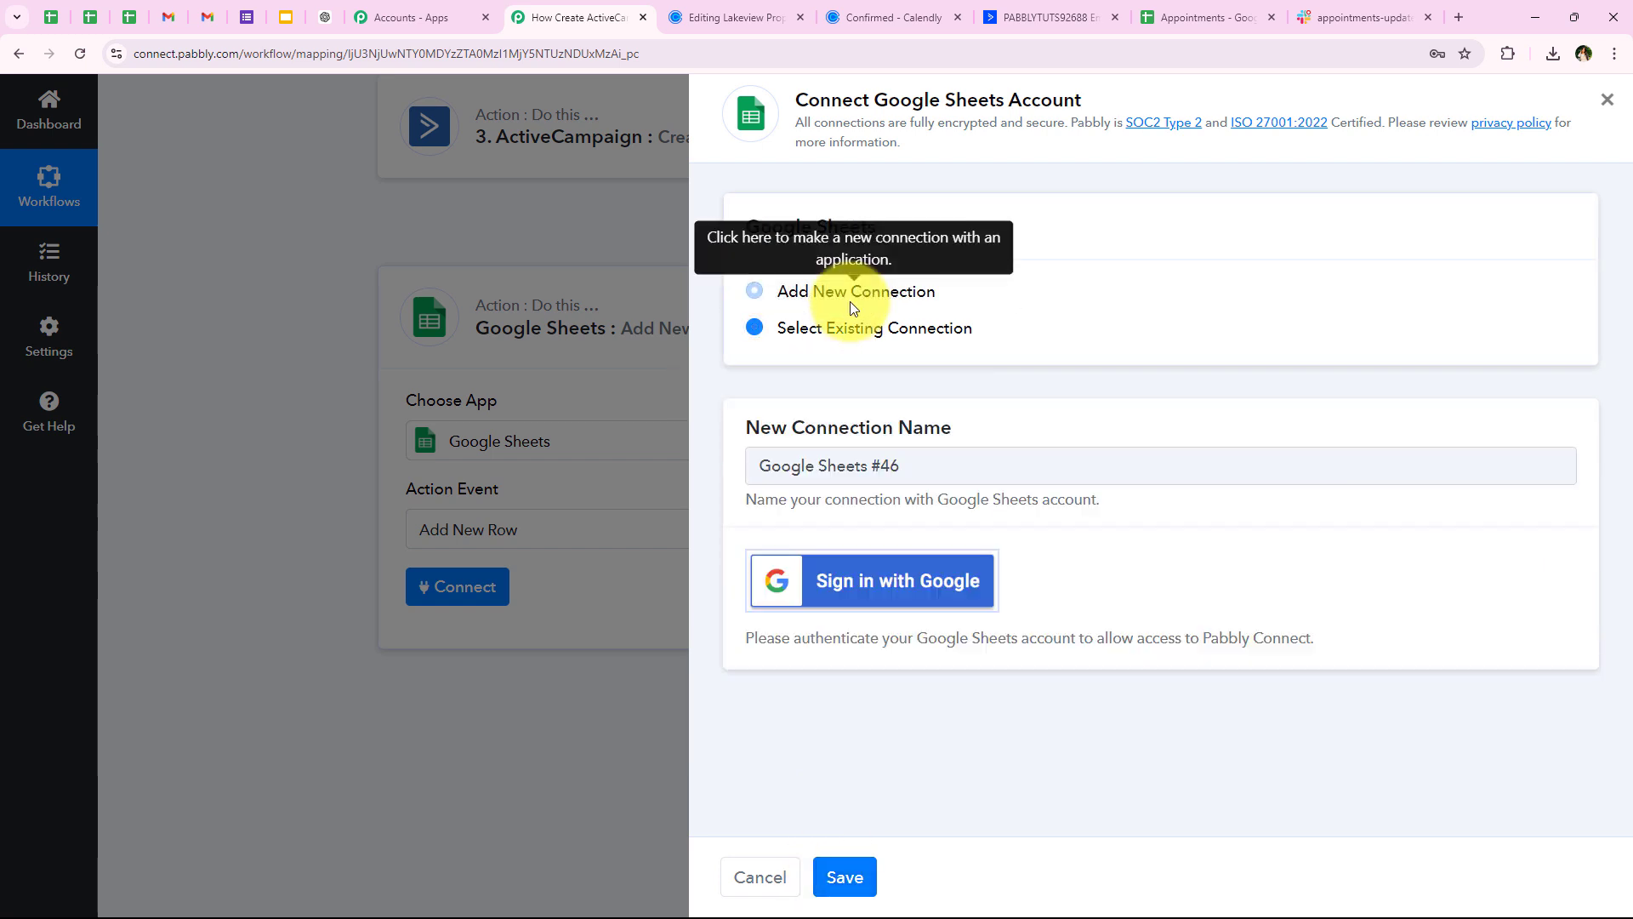
{"action": "left_click", "coordinate": [856, 587]}
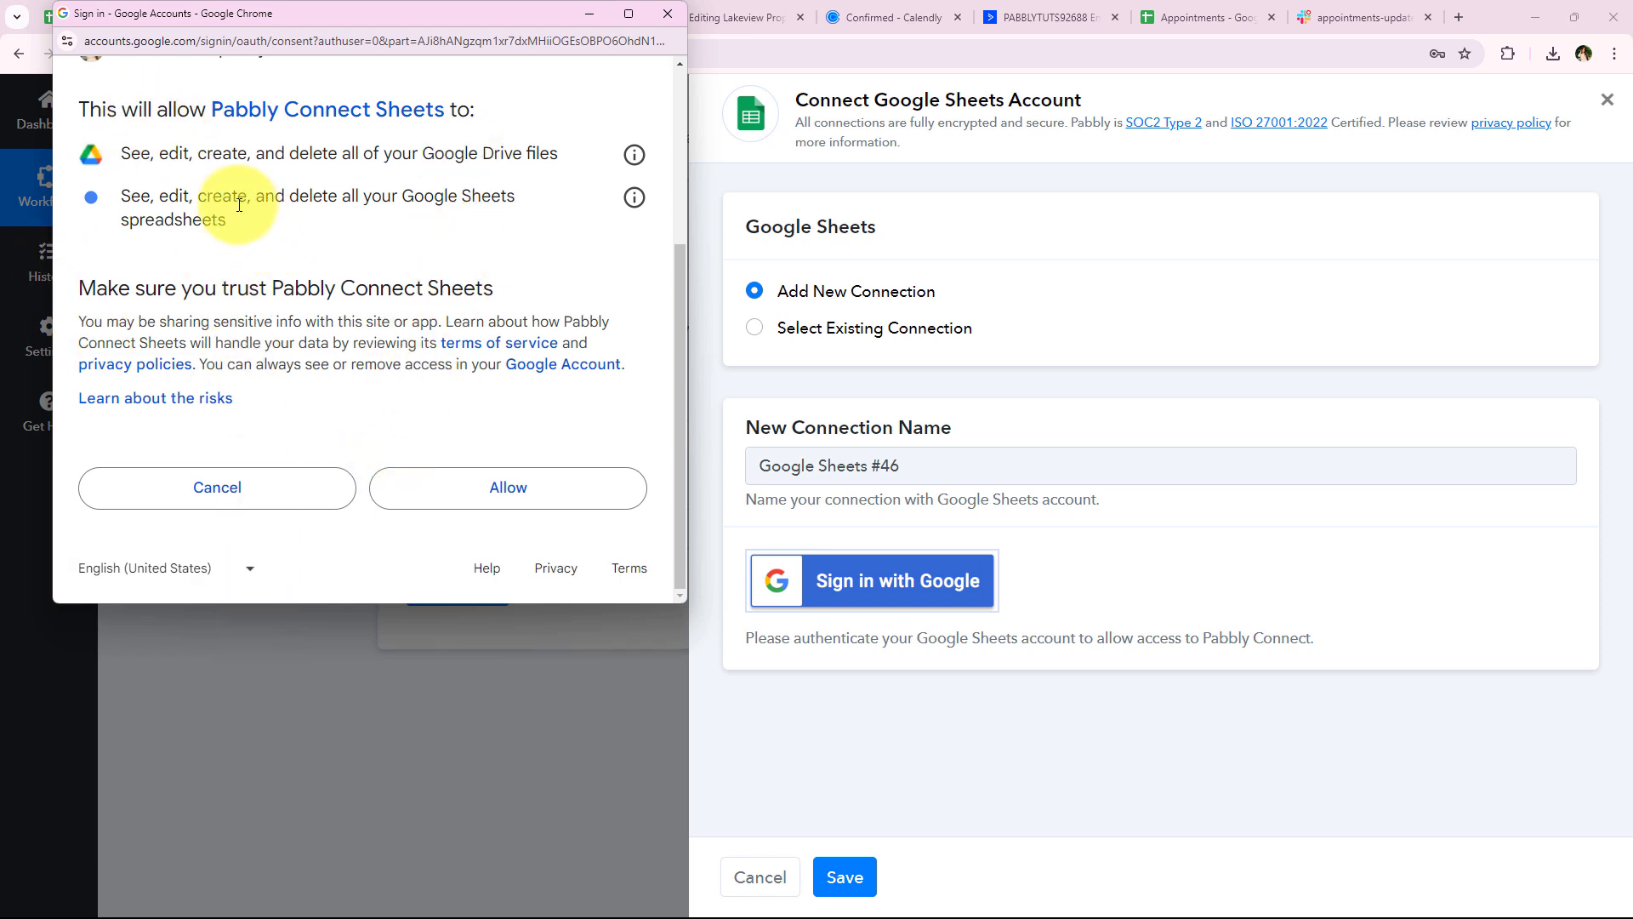
{"action": "left_click_drag", "start_coordinate": [228, 220], "coordinate": [133, 174]}
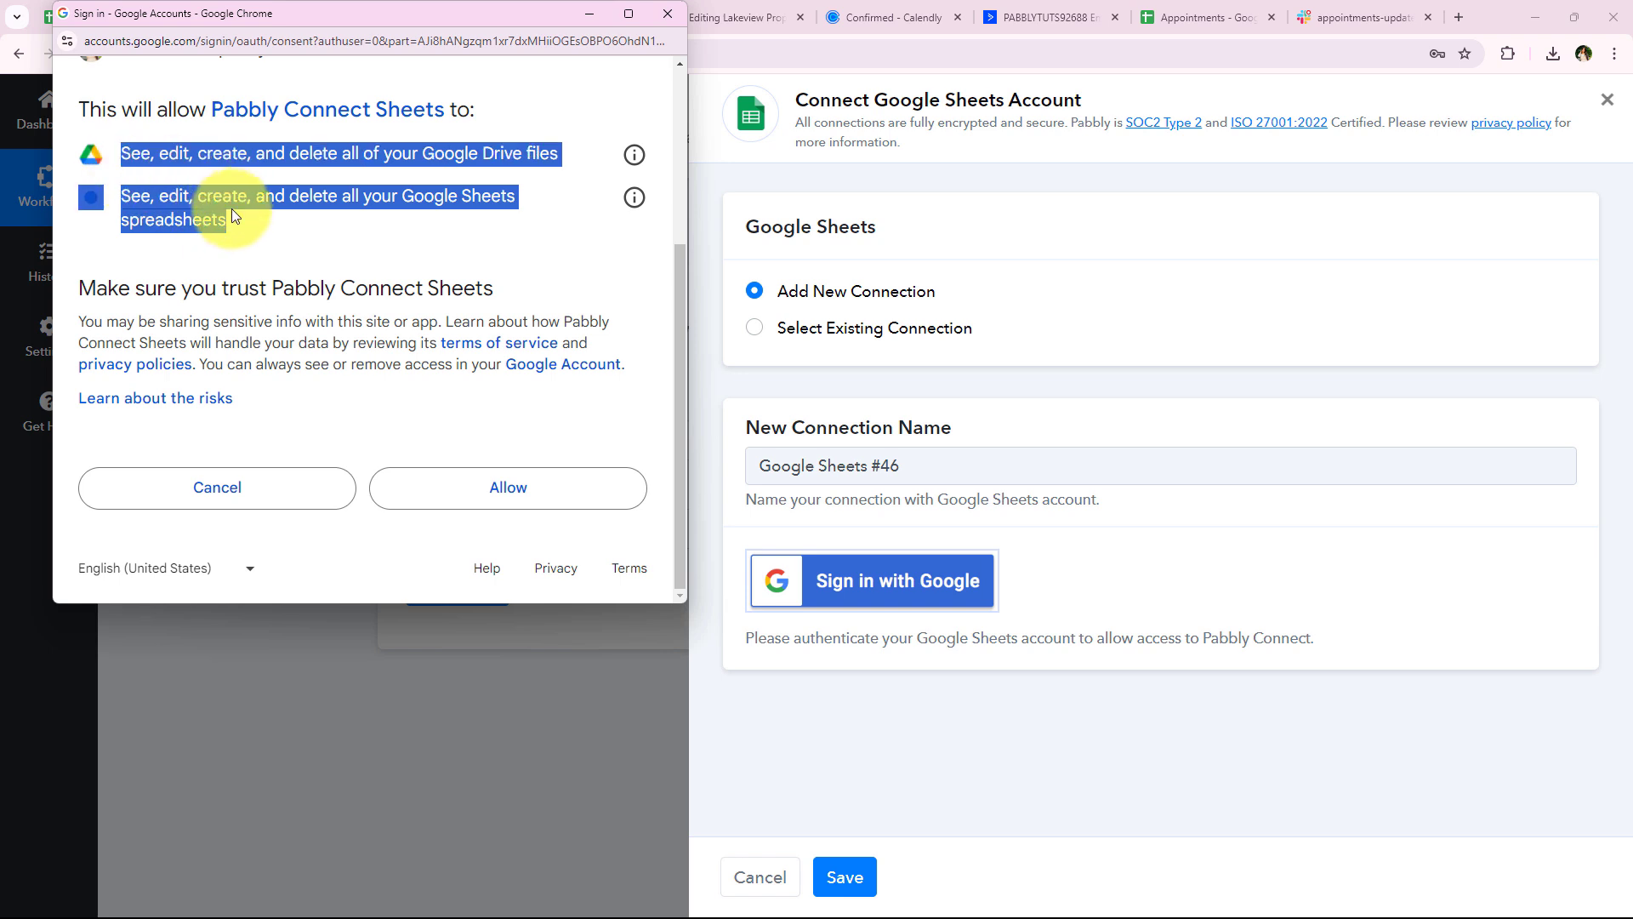
{"action": "left_click", "coordinate": [134, 155]}
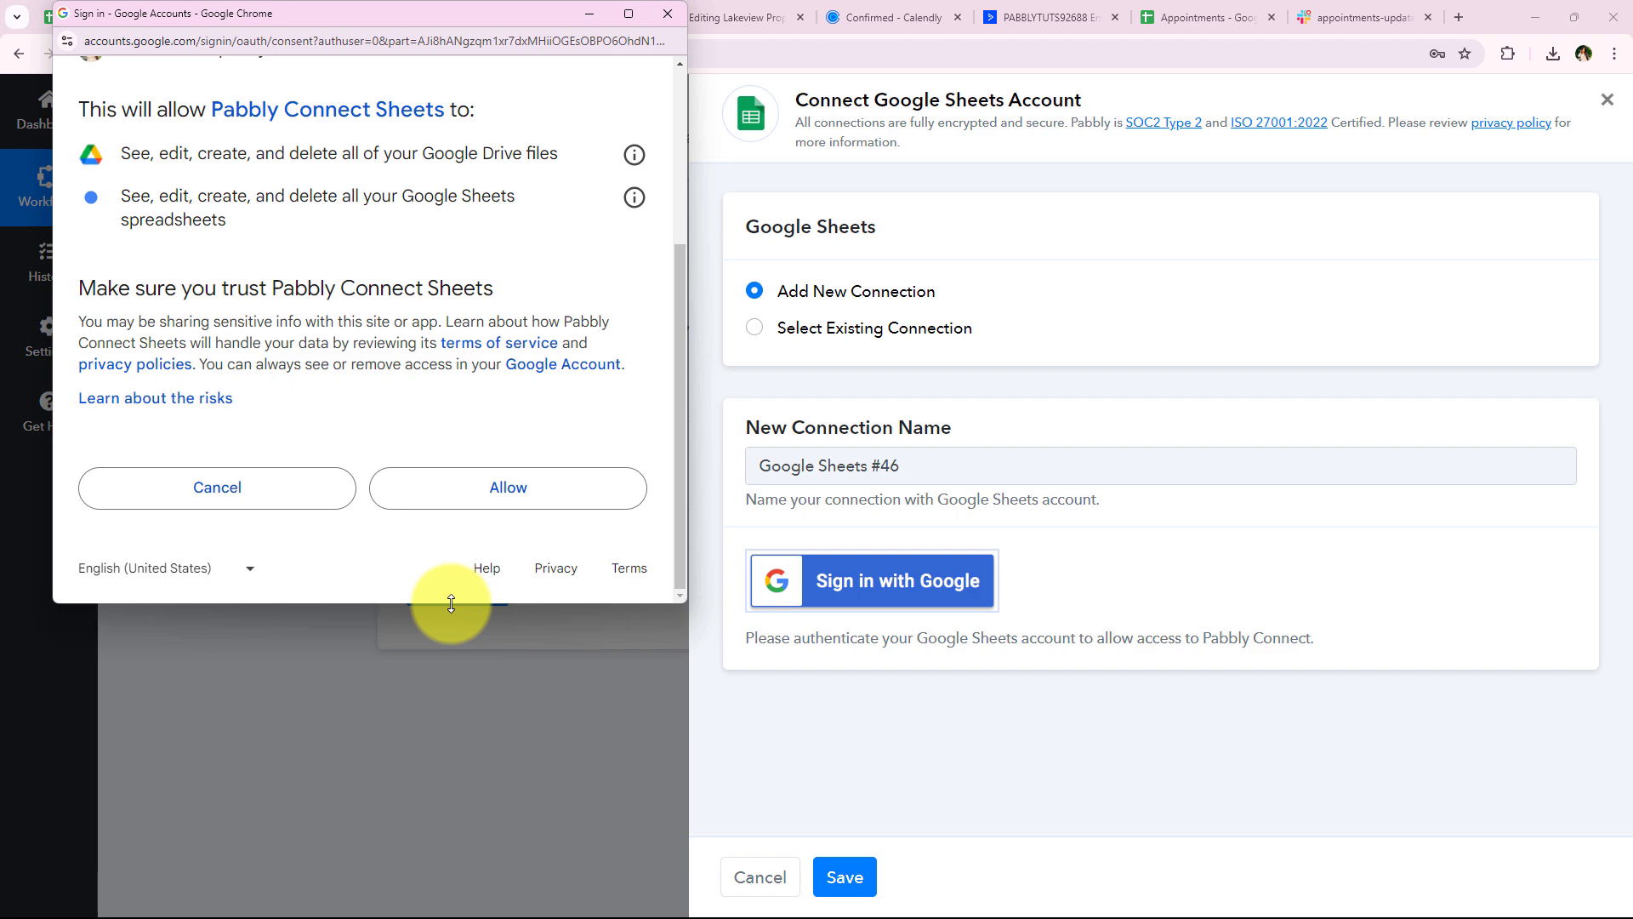
Allow Google Sheets access, review the spreadsheet and sheet fields, and check the Appointments spreadsheet
{"action": "left_click", "coordinate": [463, 491]}
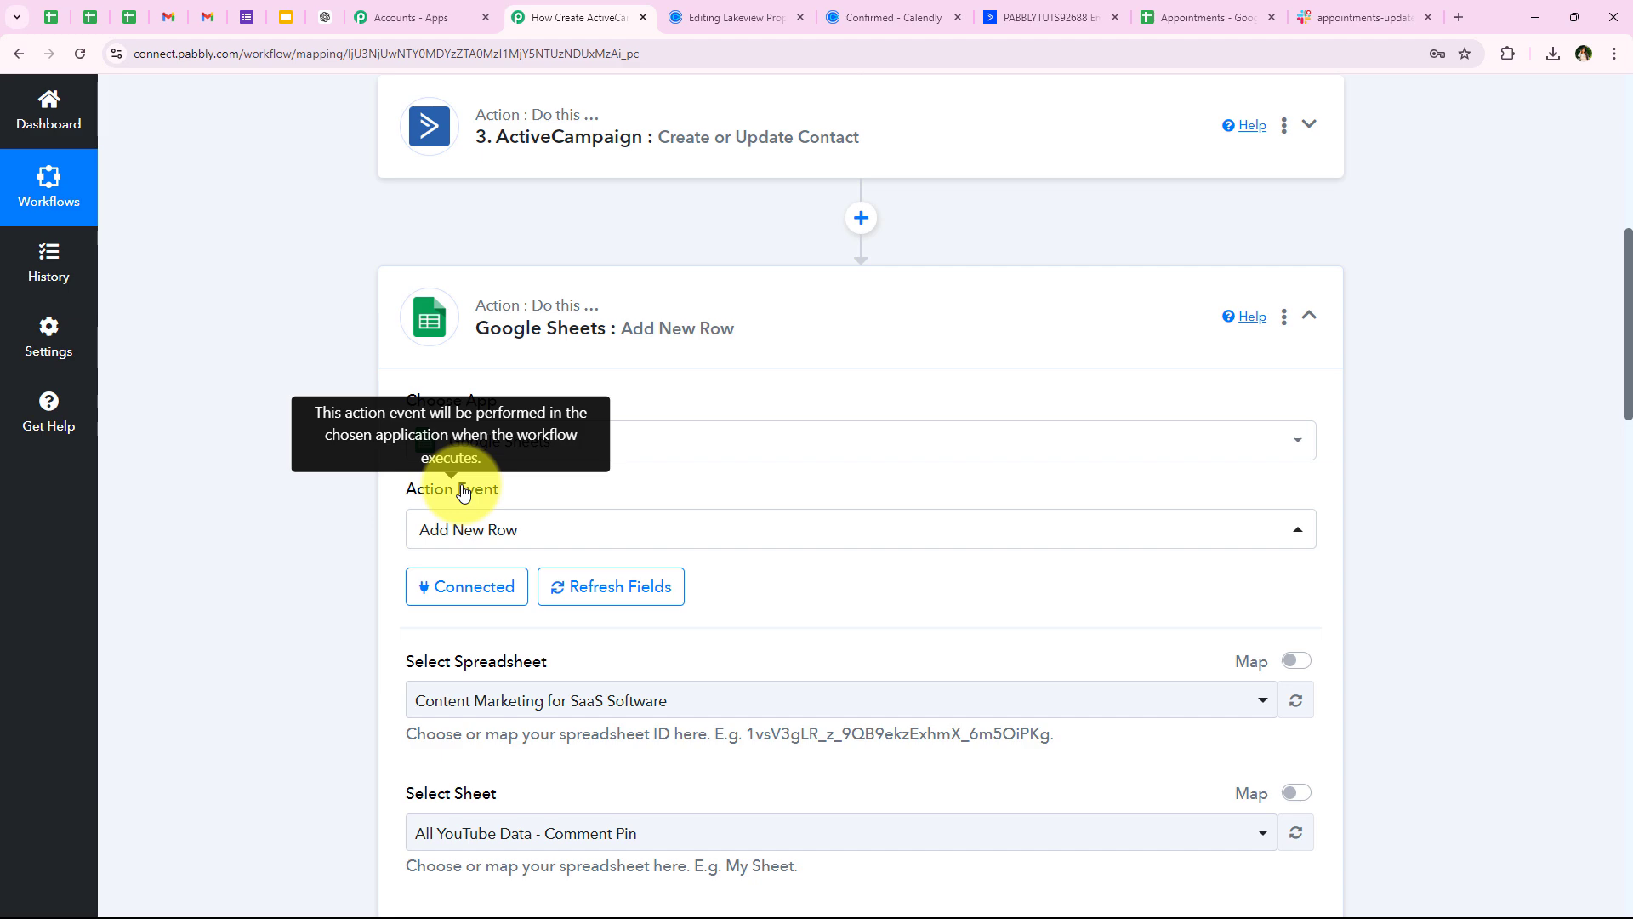
{"action": "scroll", "coordinate": [463, 491], "scroll_direction": "down", "scroll_amount": 3}
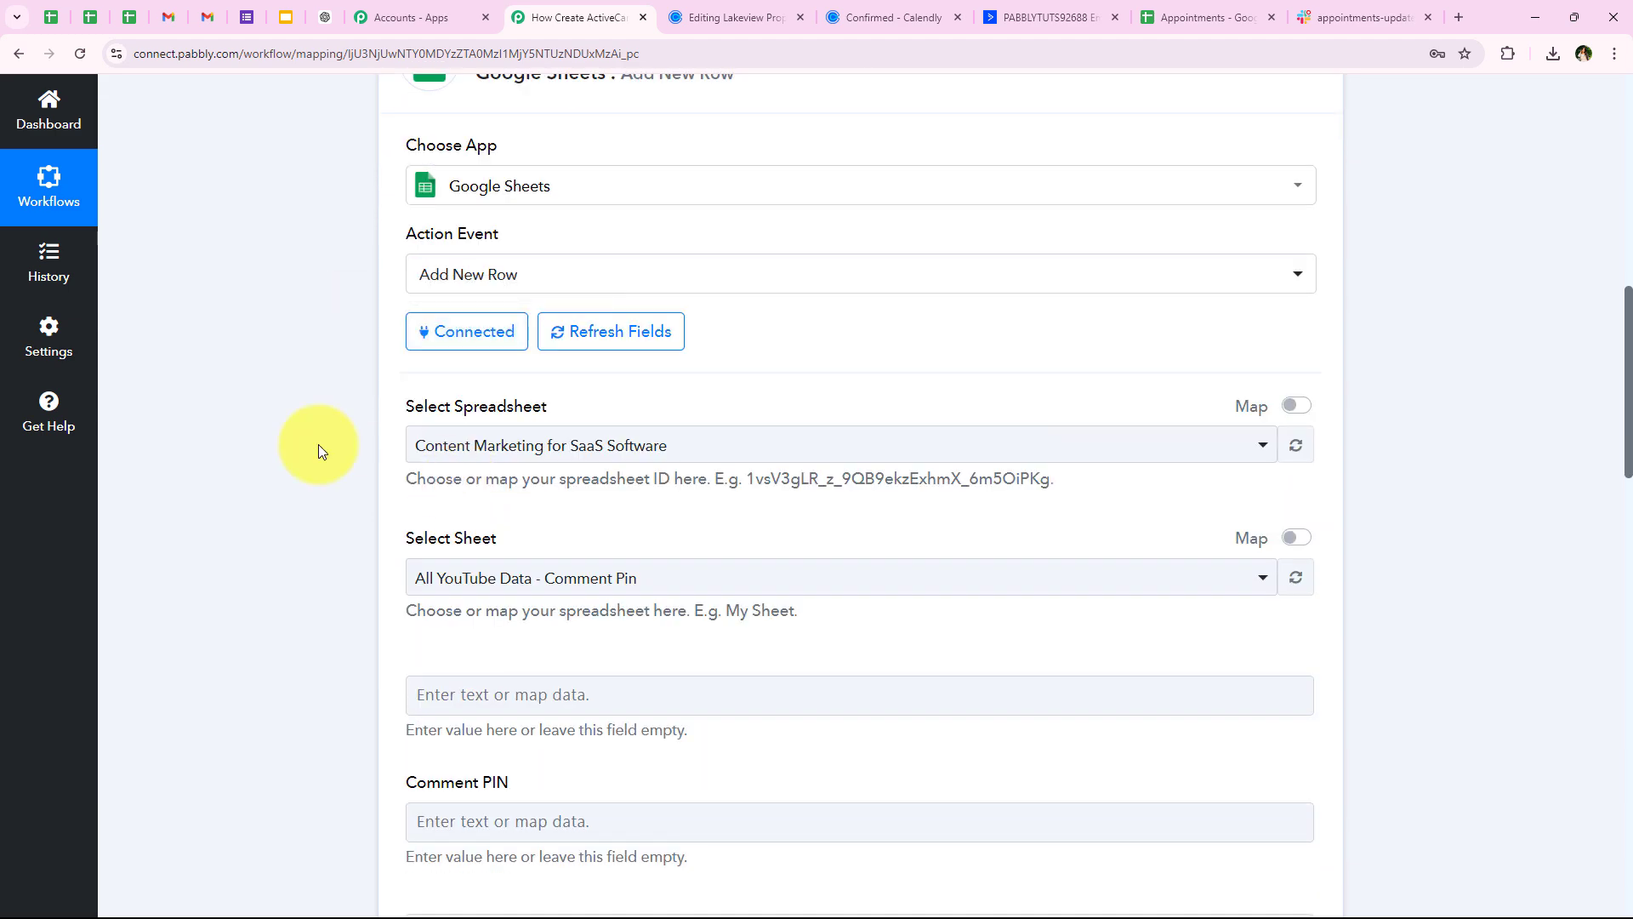
{"action": "left_click_drag", "start_coordinate": [528, 420], "coordinate": [600, 424]}
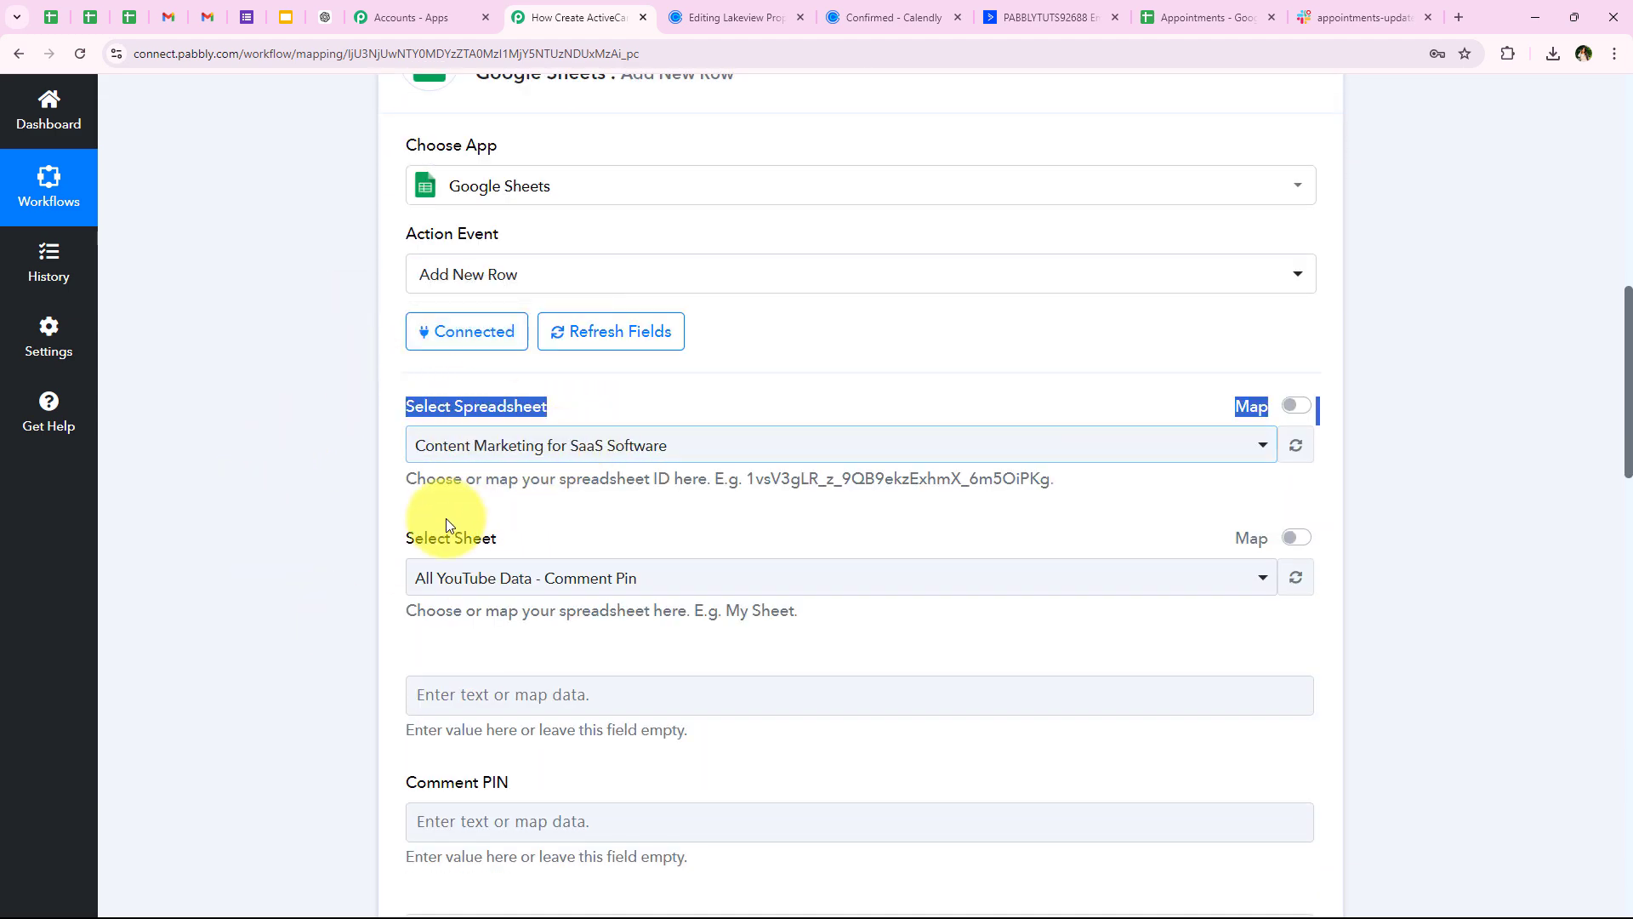
{"action": "left_click_drag", "start_coordinate": [407, 536], "coordinate": [596, 538]}
{"action": "left_click", "coordinate": [164, 542]}
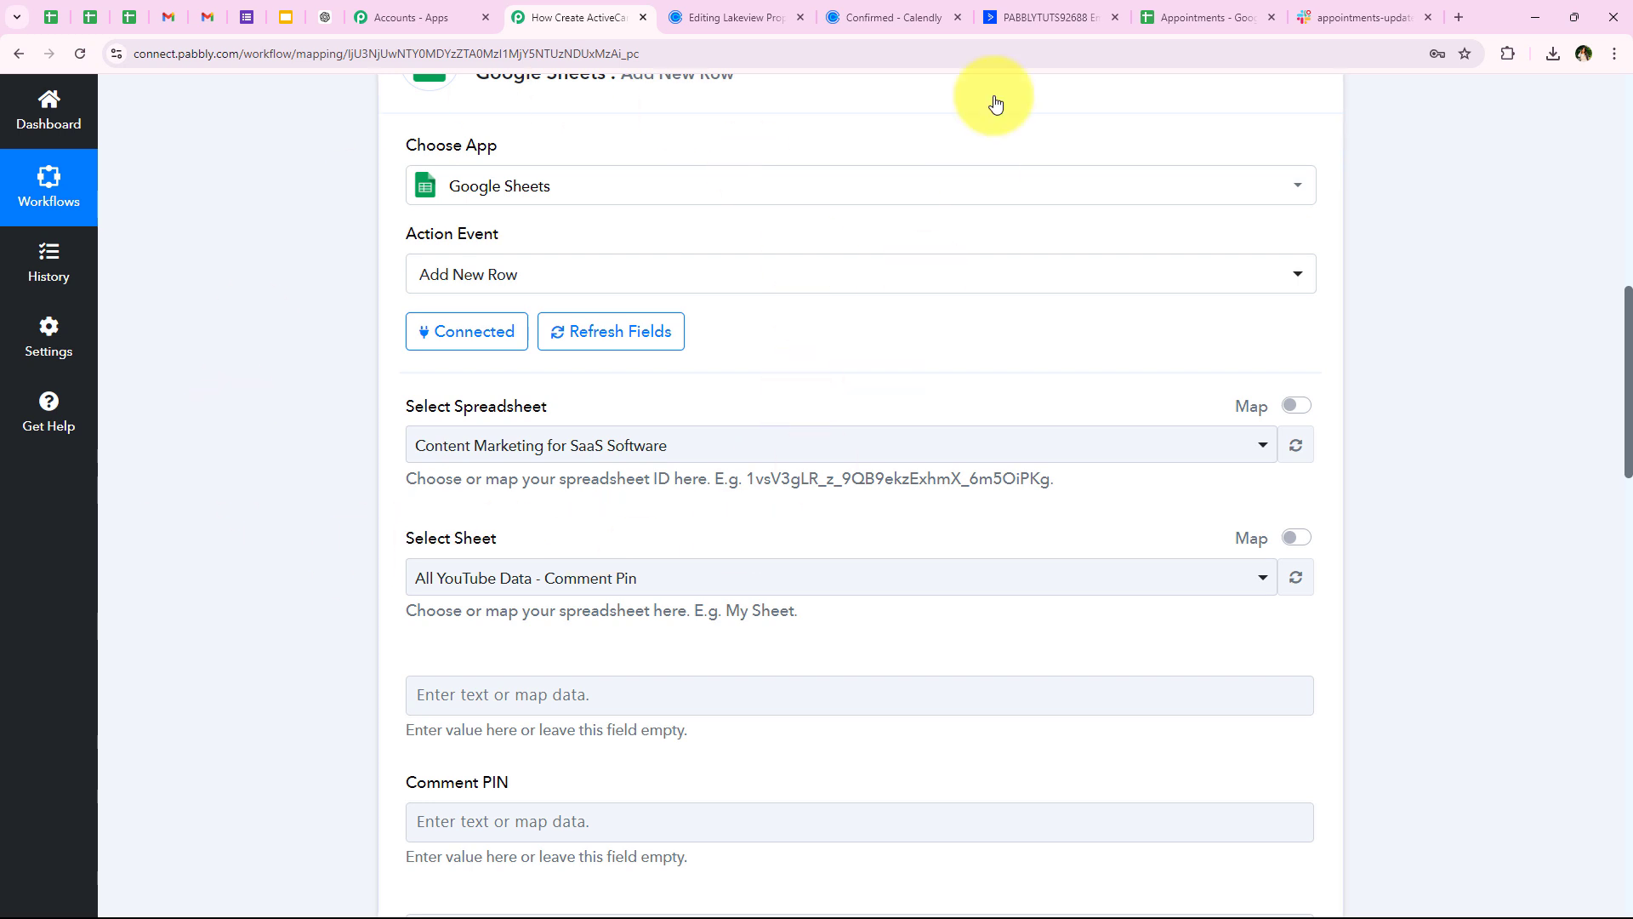
{"action": "left_click", "coordinate": [1191, 19]}
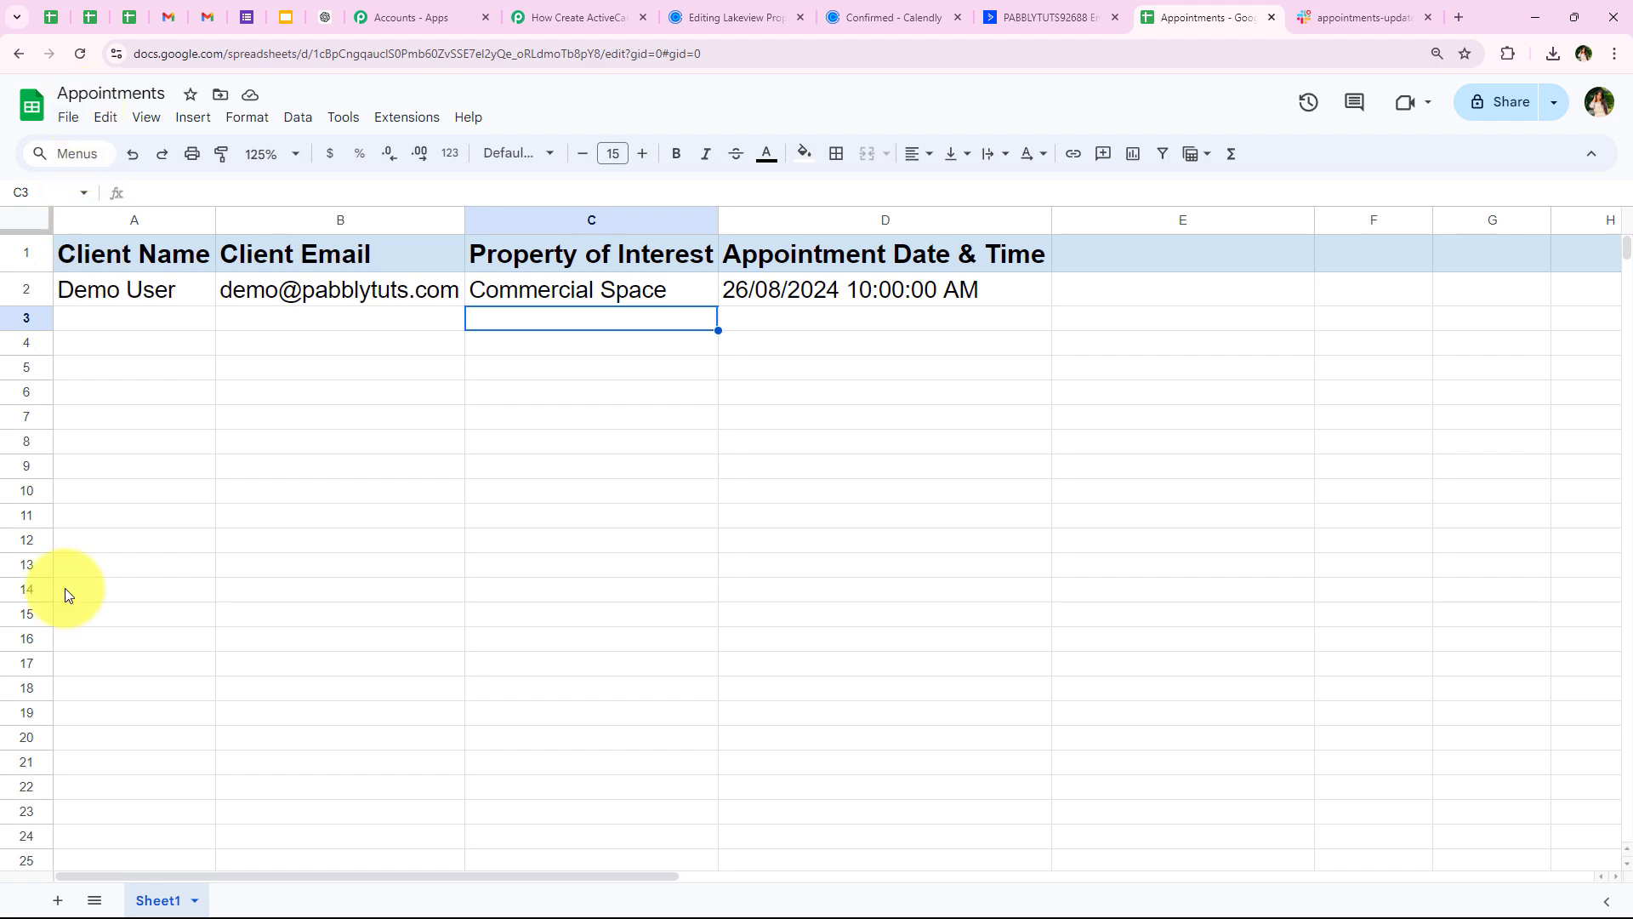
{"action": "left_click", "coordinate": [570, 18]}
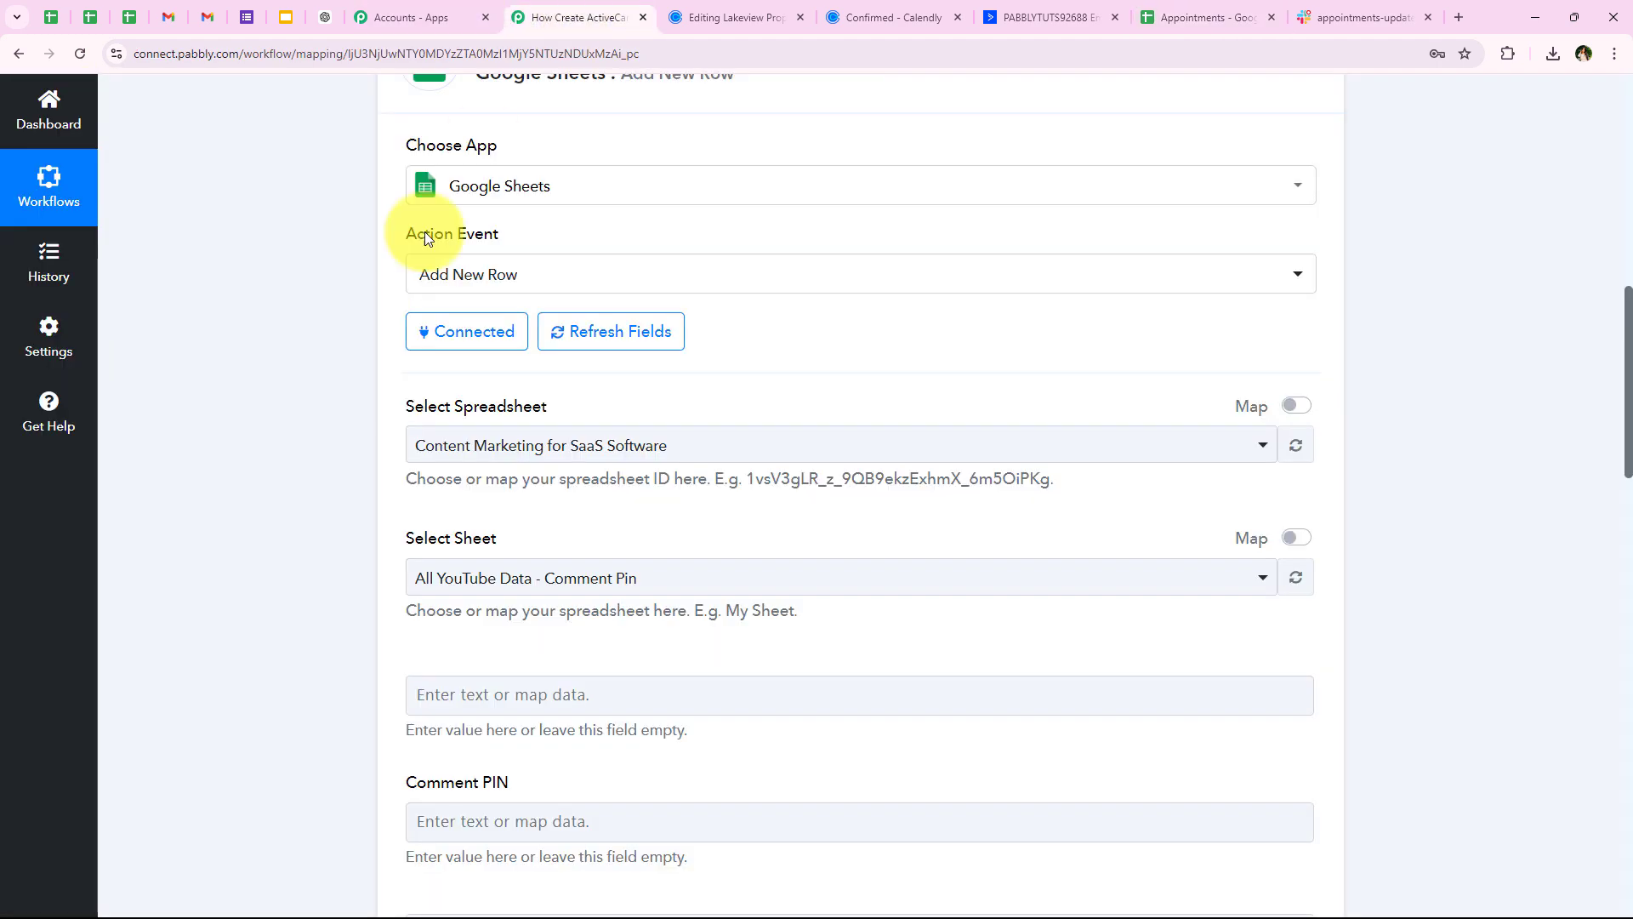
Select the Appointments spreadsheet and its Sheet1 as the row target
{"action": "left_click", "coordinate": [470, 446]}
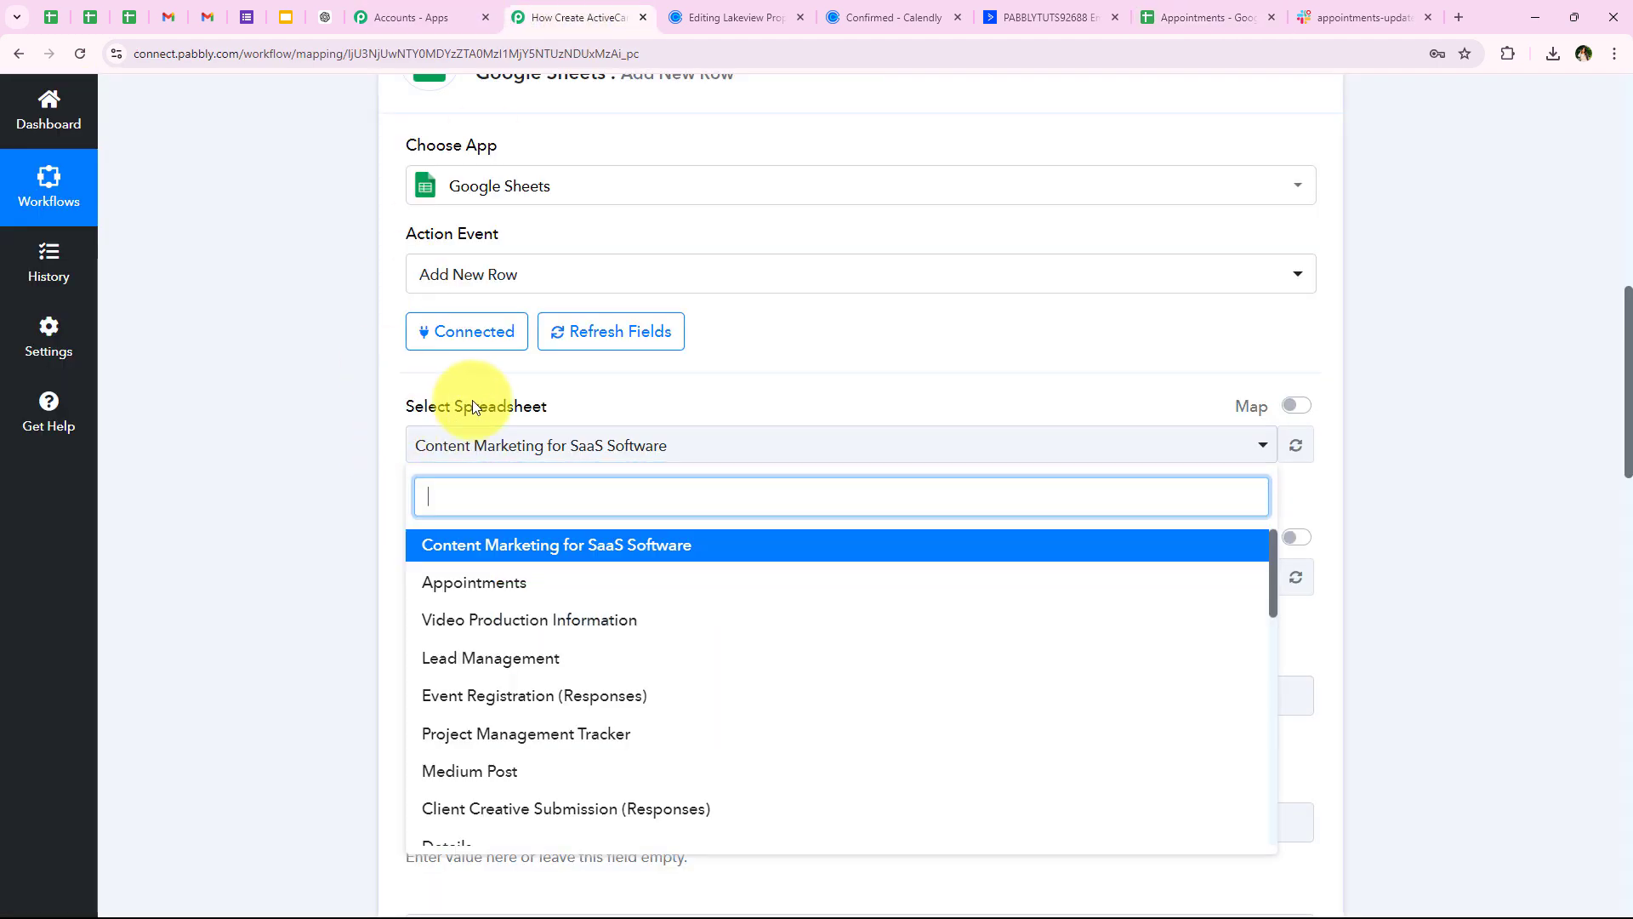
{"action": "left_click", "coordinate": [538, 585]}
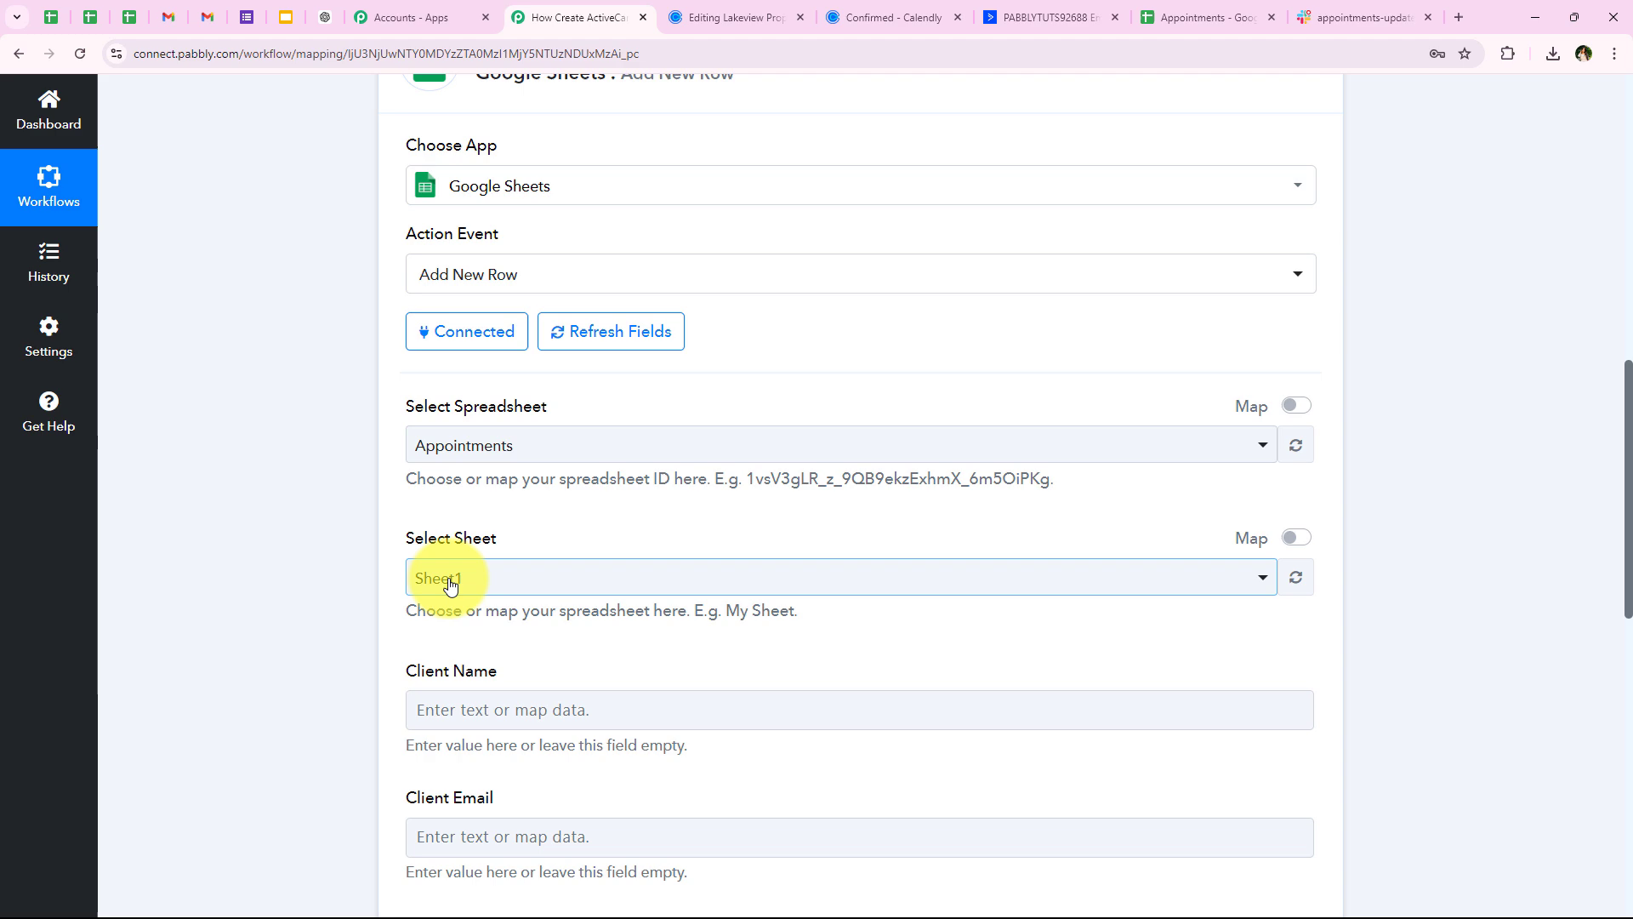
{"action": "left_click", "coordinate": [448, 577]}
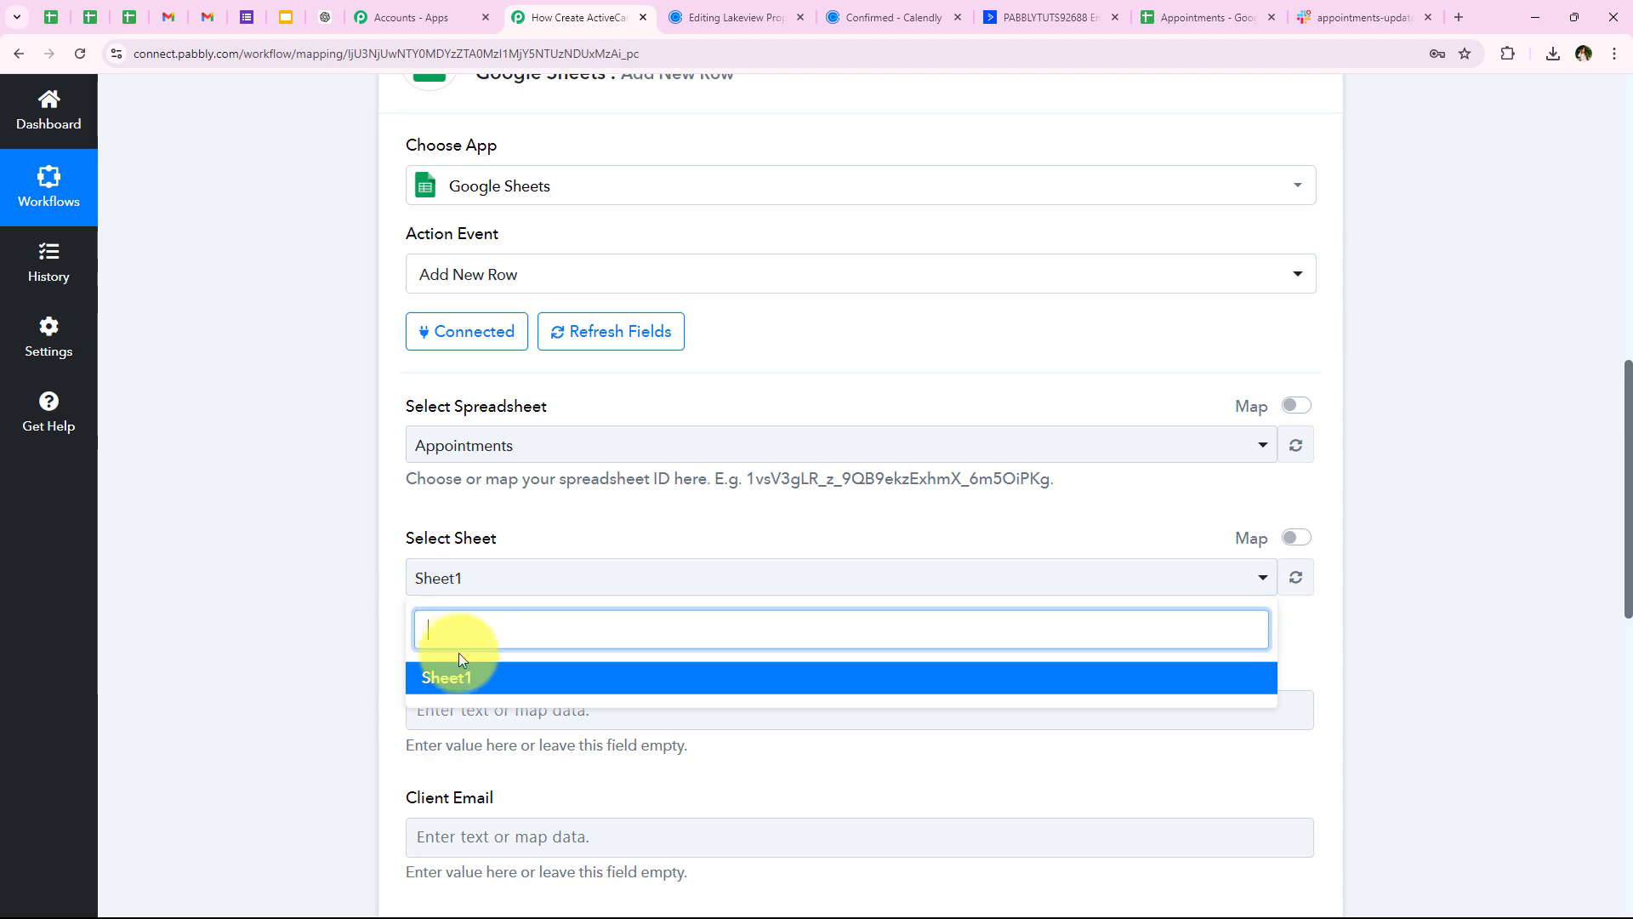
{"action": "left_click", "coordinate": [1163, 15]}
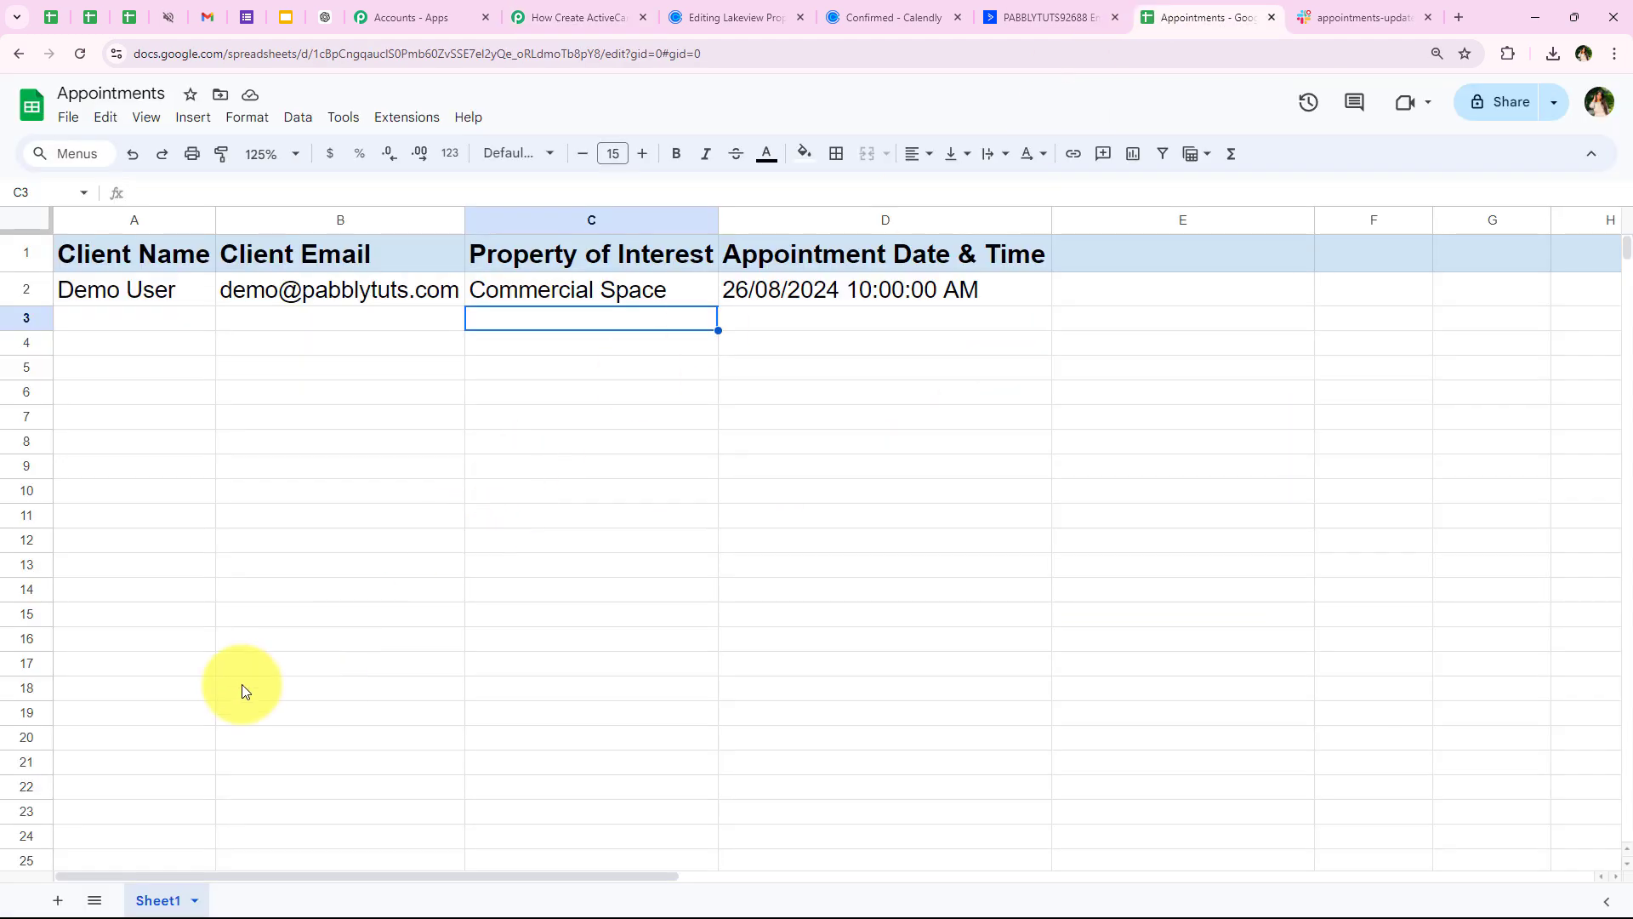
{"action": "left_click", "coordinate": [562, 16]}
{"action": "left_click", "coordinate": [423, 676]}
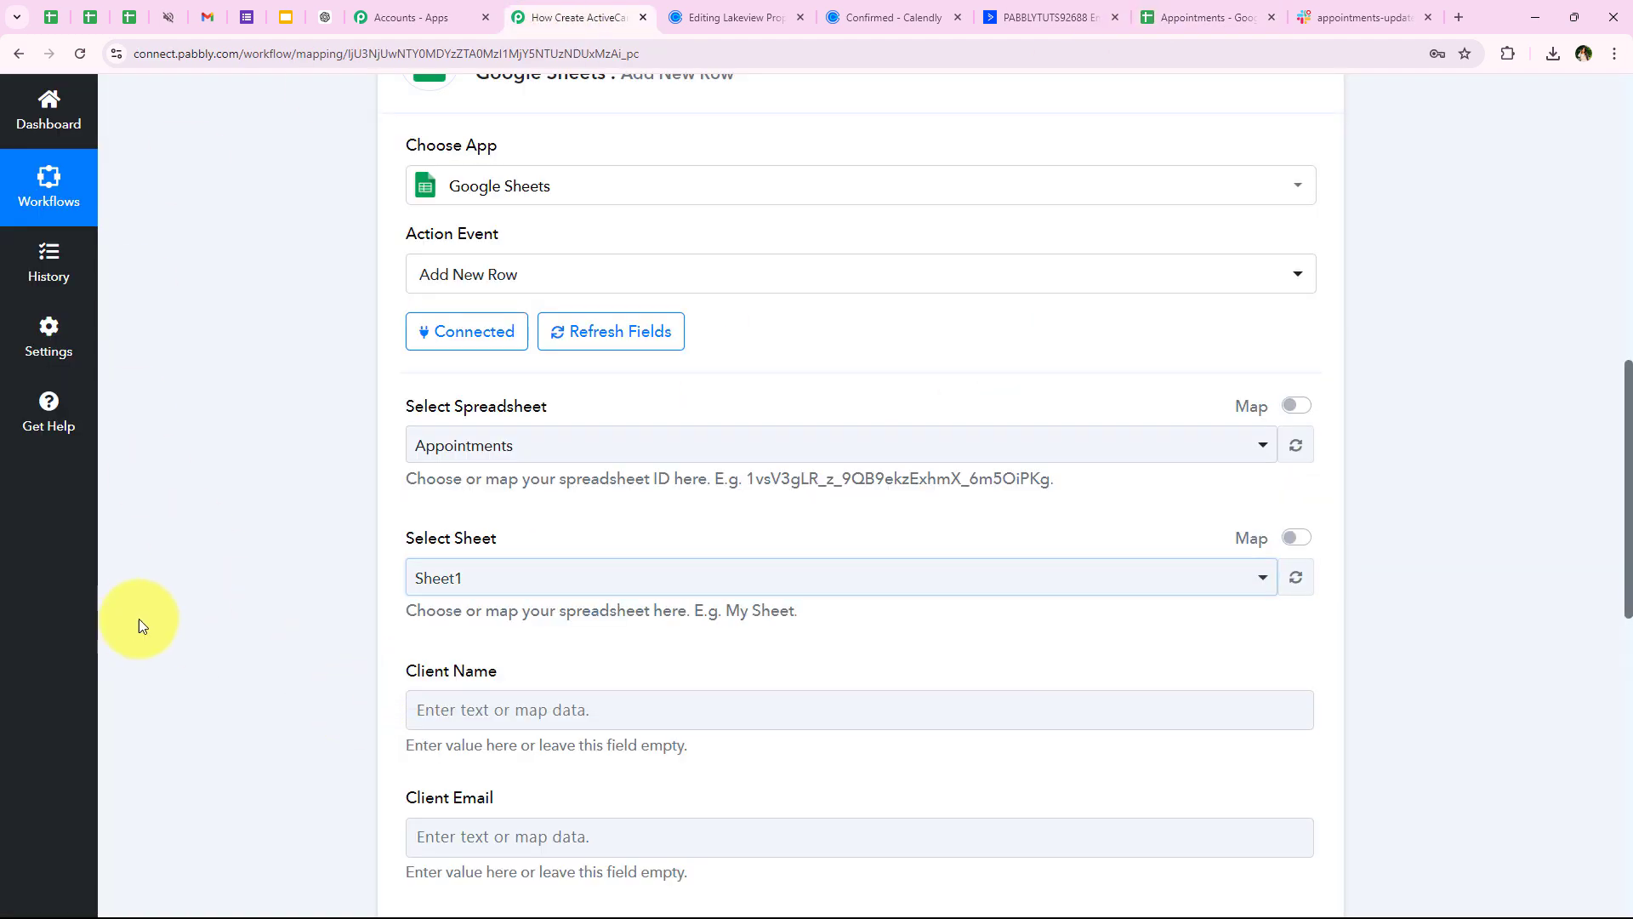
{"action": "scroll", "coordinate": [187, 620], "scroll_direction": "down", "scroll_amount": 4}
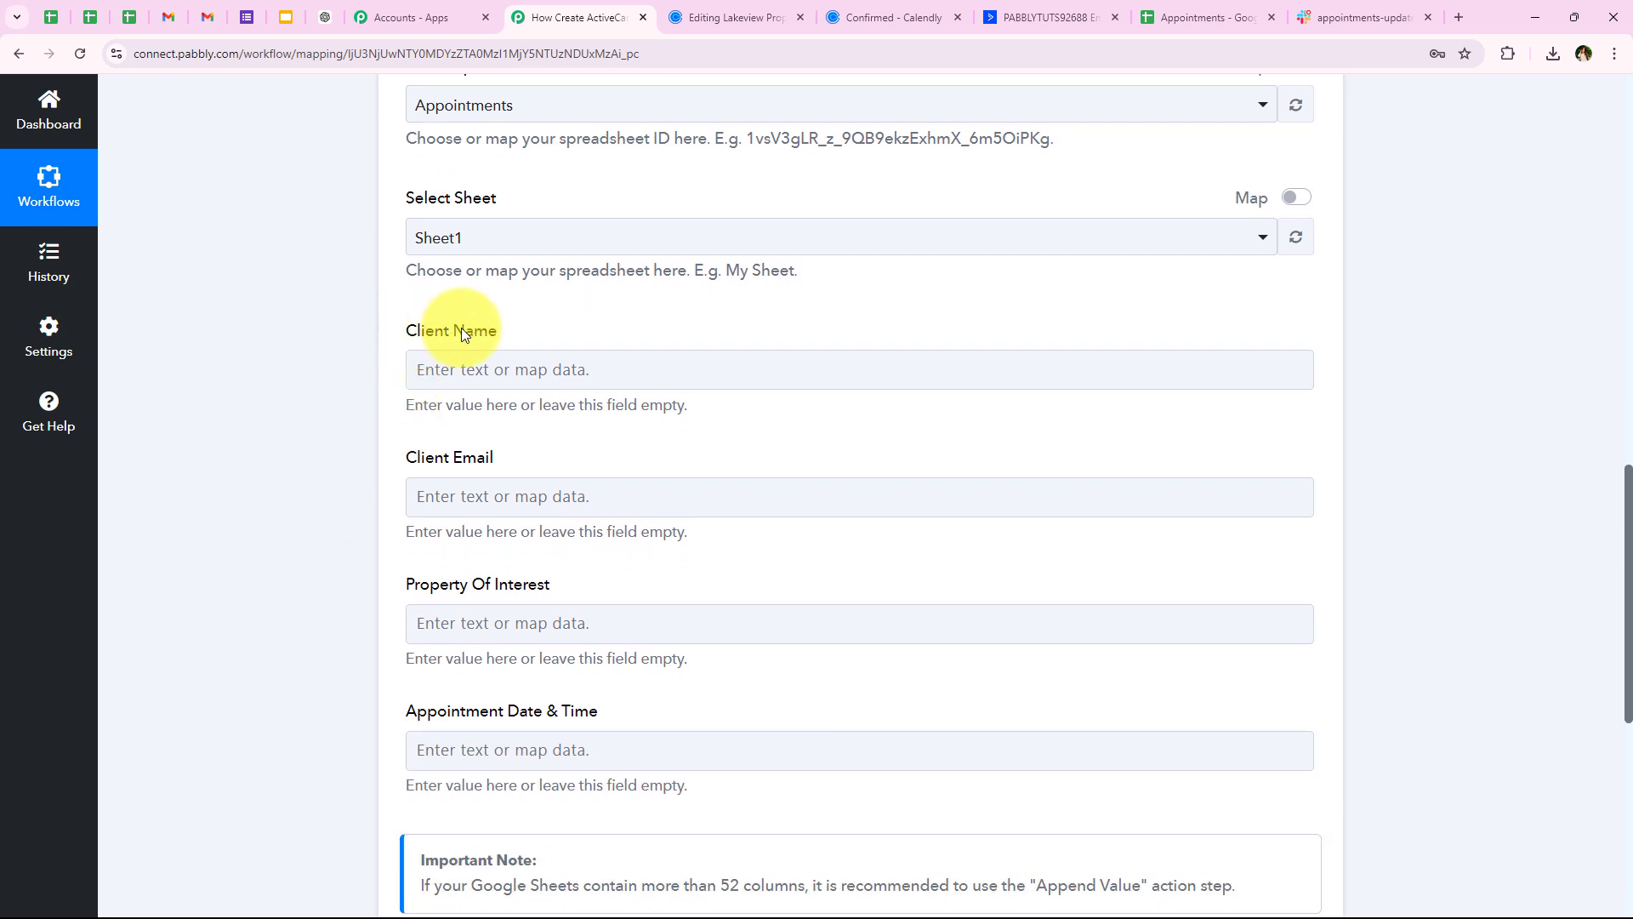
Compare the Client Name, Client Email, Property Of Interest and Appointment Date & Time fields with the sheet's row-1 headers
{"action": "left_click_drag", "start_coordinate": [403, 331], "coordinate": [517, 353]}
{"action": "left_click_drag", "start_coordinate": [371, 463], "coordinate": [672, 448]}
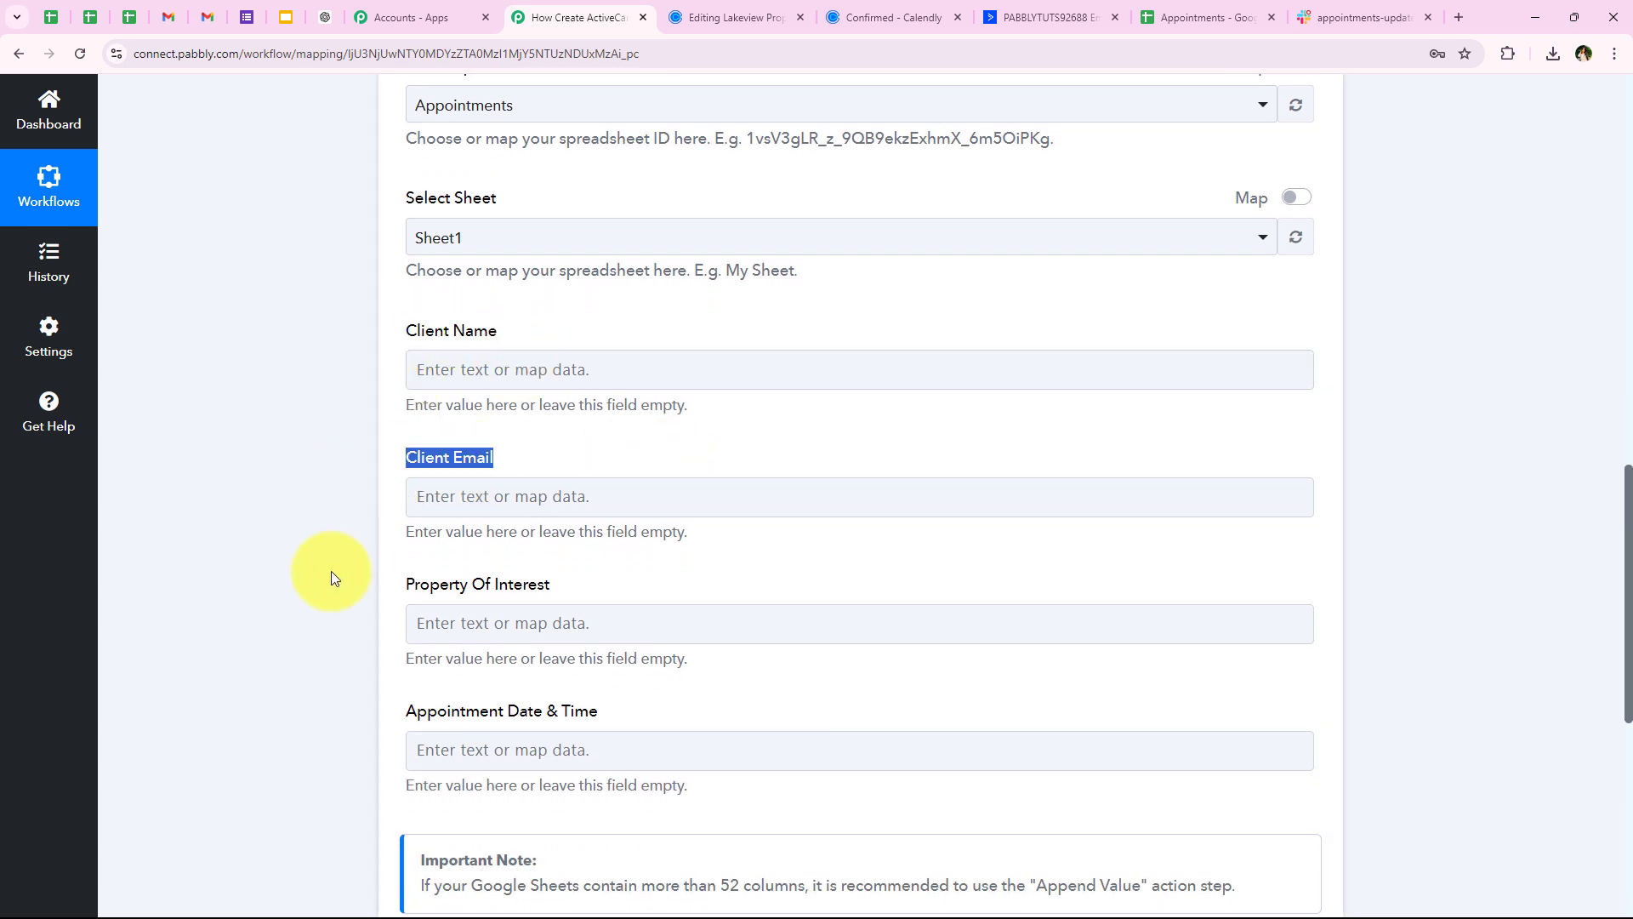
{"action": "left_click_drag", "start_coordinate": [402, 585], "coordinate": [551, 587]}
{"action": "left_click_drag", "start_coordinate": [400, 723], "coordinate": [500, 723]}
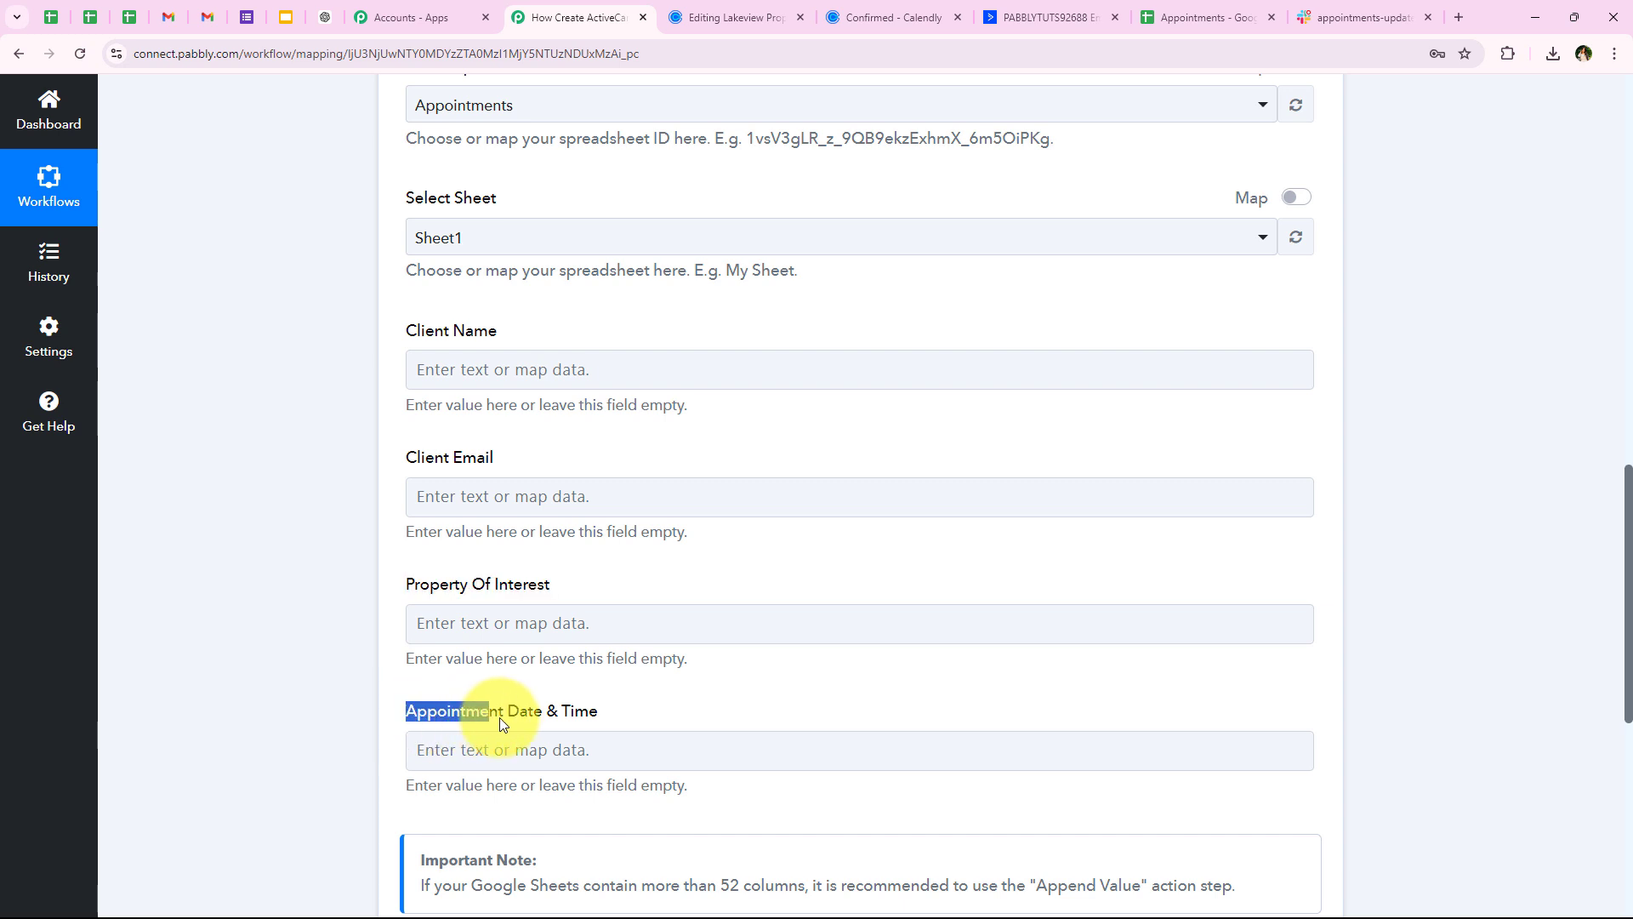
{"action": "left_click", "coordinate": [329, 713]}
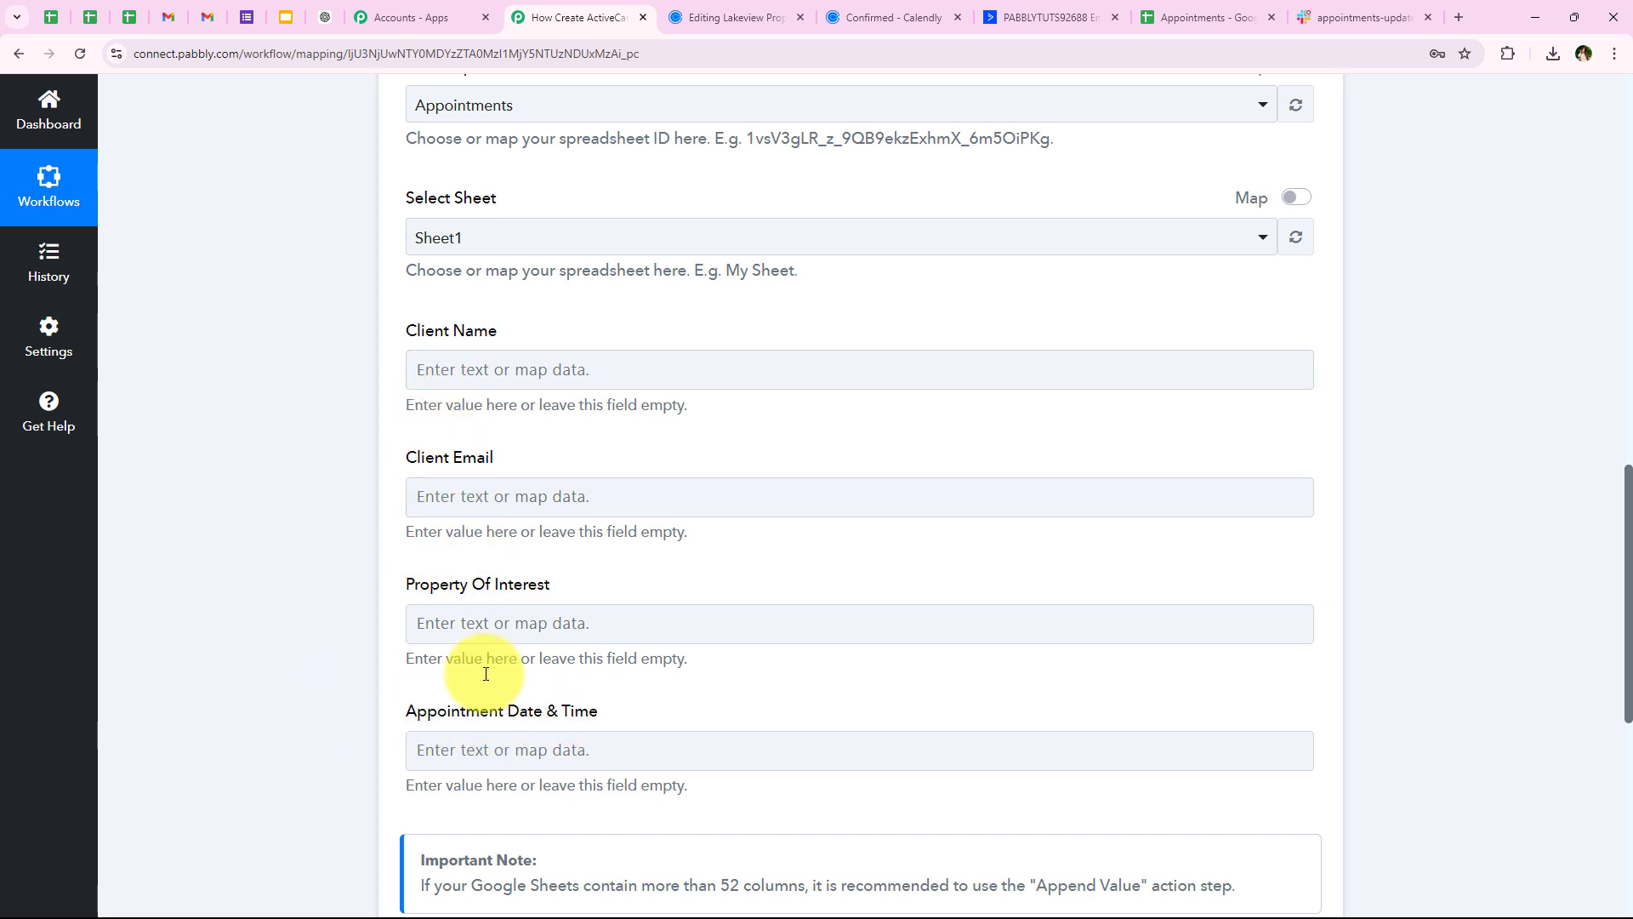
{"action": "left_click", "coordinate": [1190, 17]}
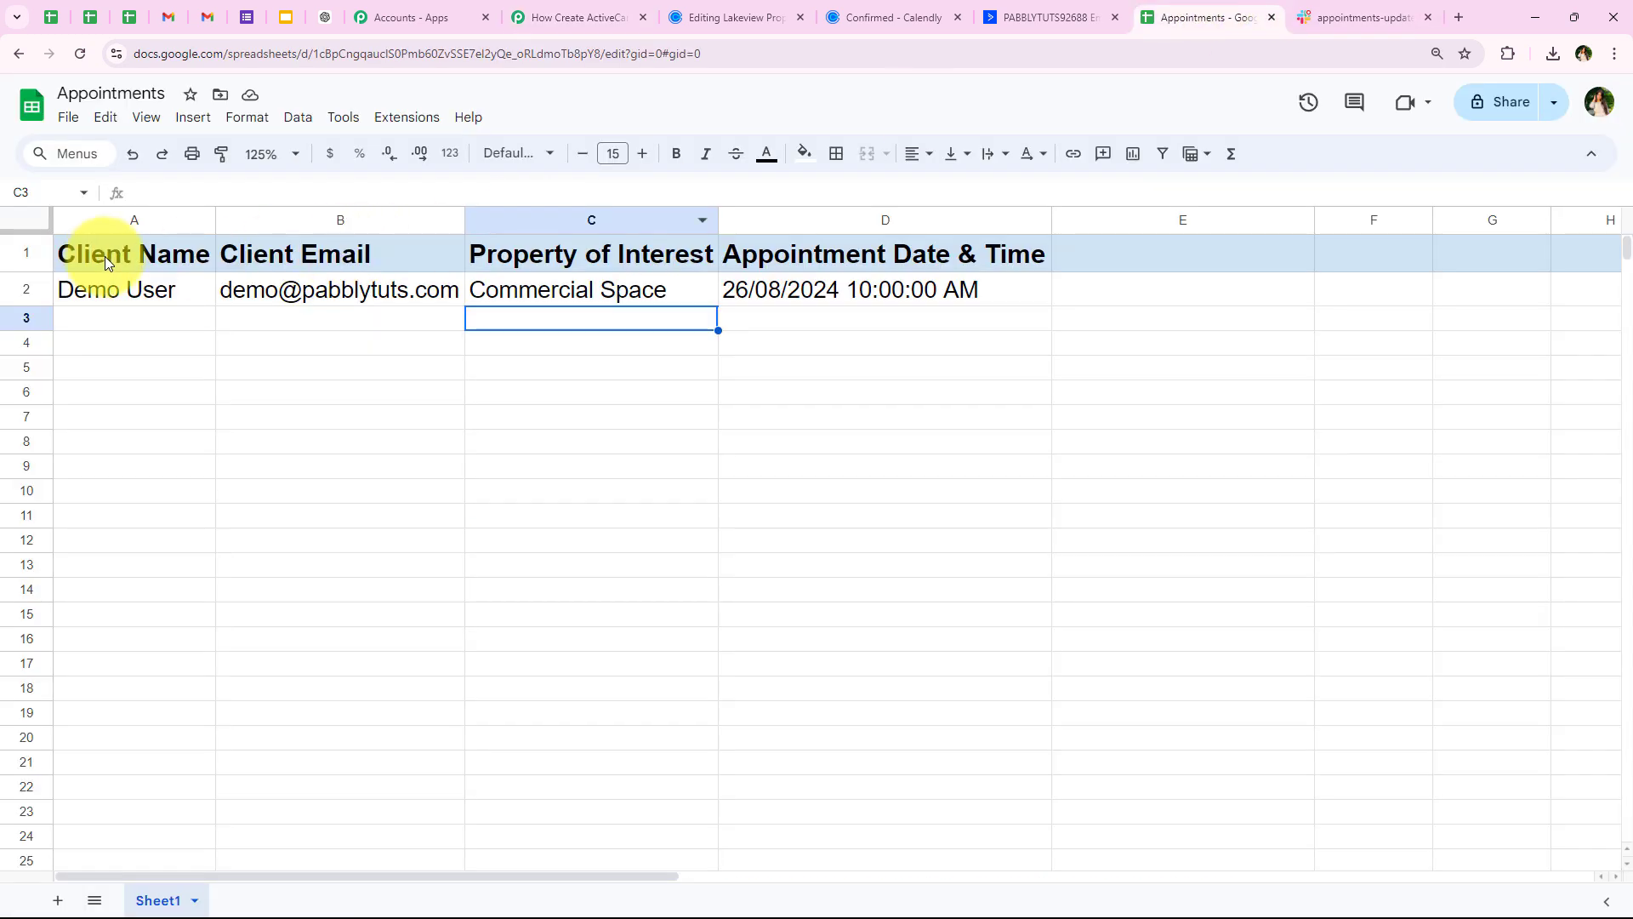
{"action": "left_click_drag", "start_coordinate": [102, 254], "coordinate": [777, 258]}
{"action": "left_click", "coordinate": [587, 515]}
{"action": "left_click", "coordinate": [561, 17]}
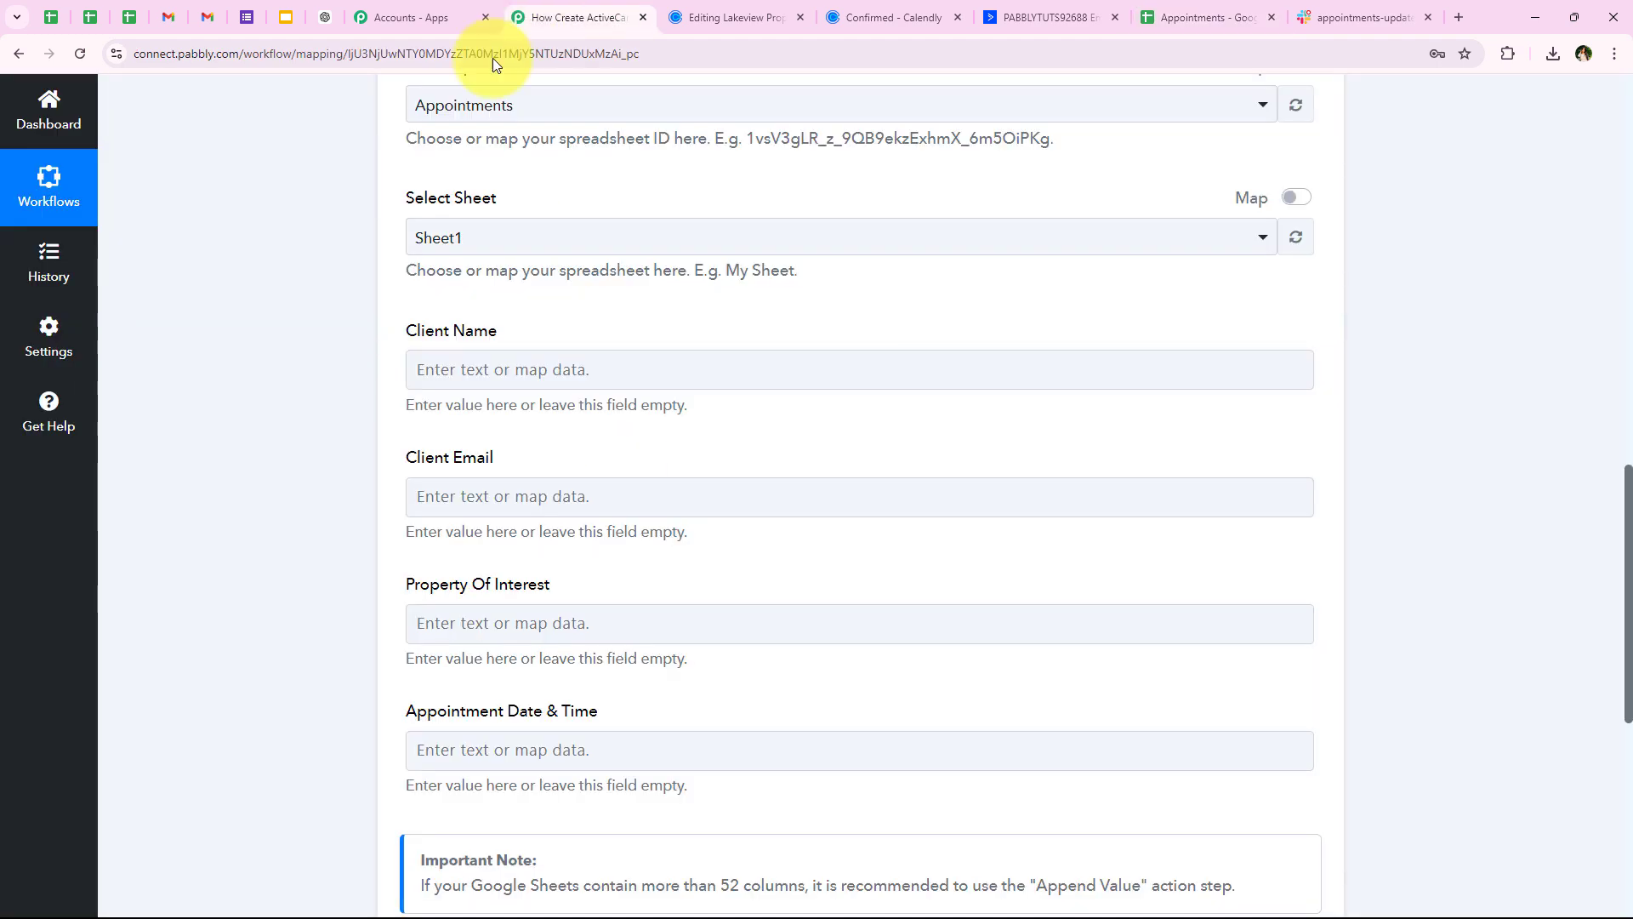
{"action": "scroll", "coordinate": [368, 381], "scroll_direction": "down", "scroll_amount": 1}
Map the Calendly invitee Name into Client Name
{"action": "left_click", "coordinate": [521, 283]}
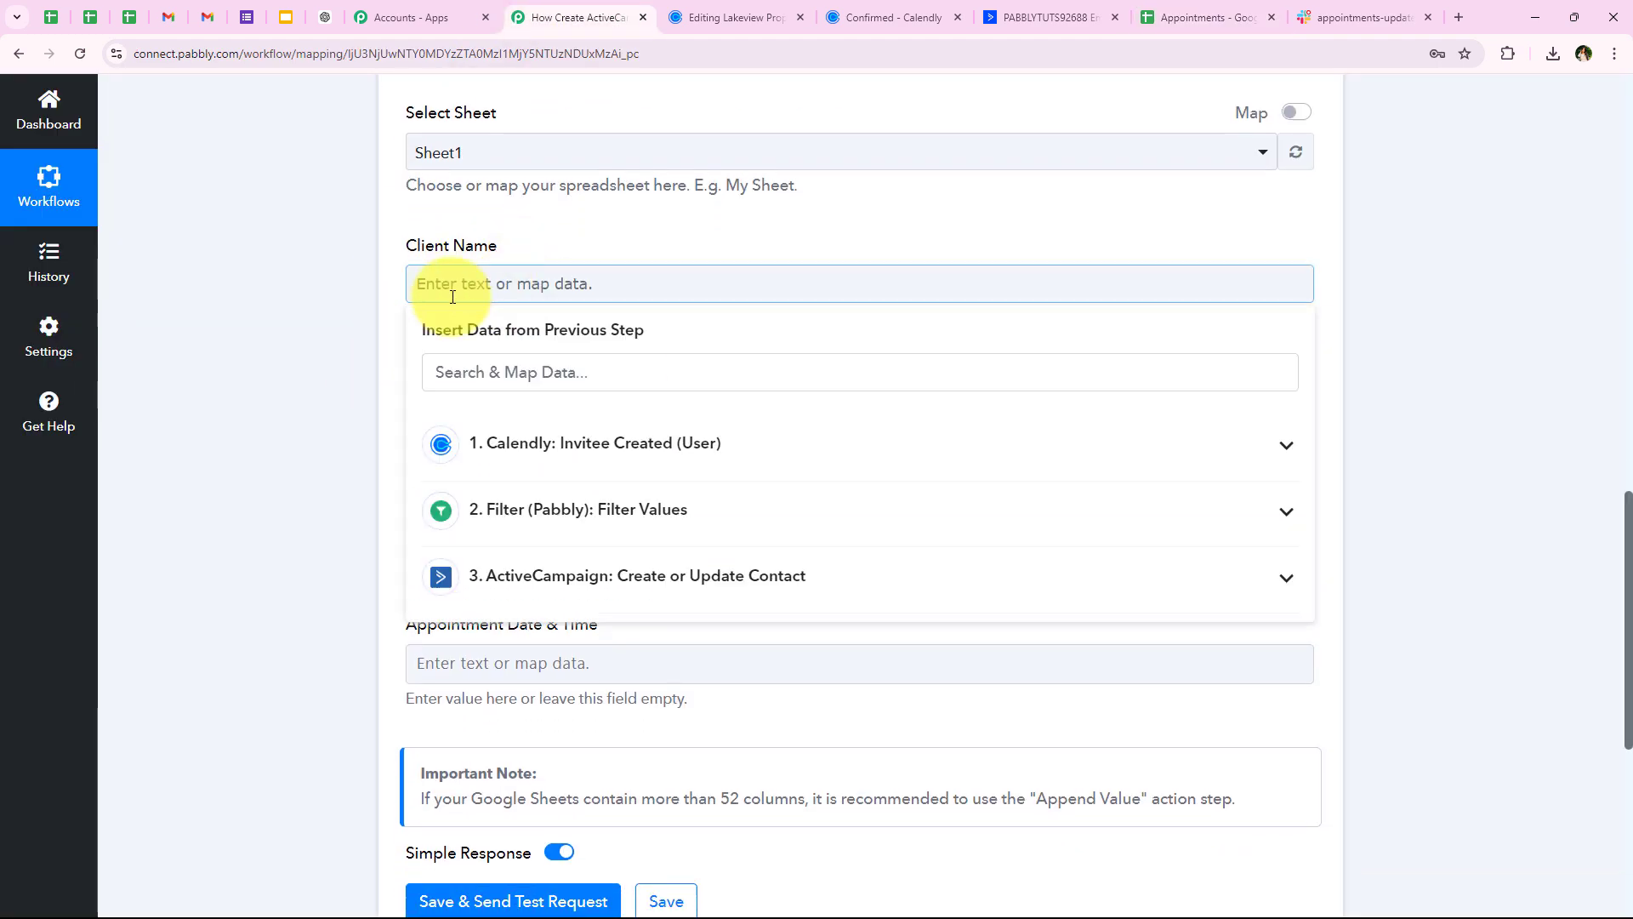
{"action": "scroll", "coordinate": [373, 364], "scroll_direction": "down", "scroll_amount": 2}
{"action": "scroll", "coordinate": [476, 268], "scroll_direction": "up", "scroll_amount": 1}
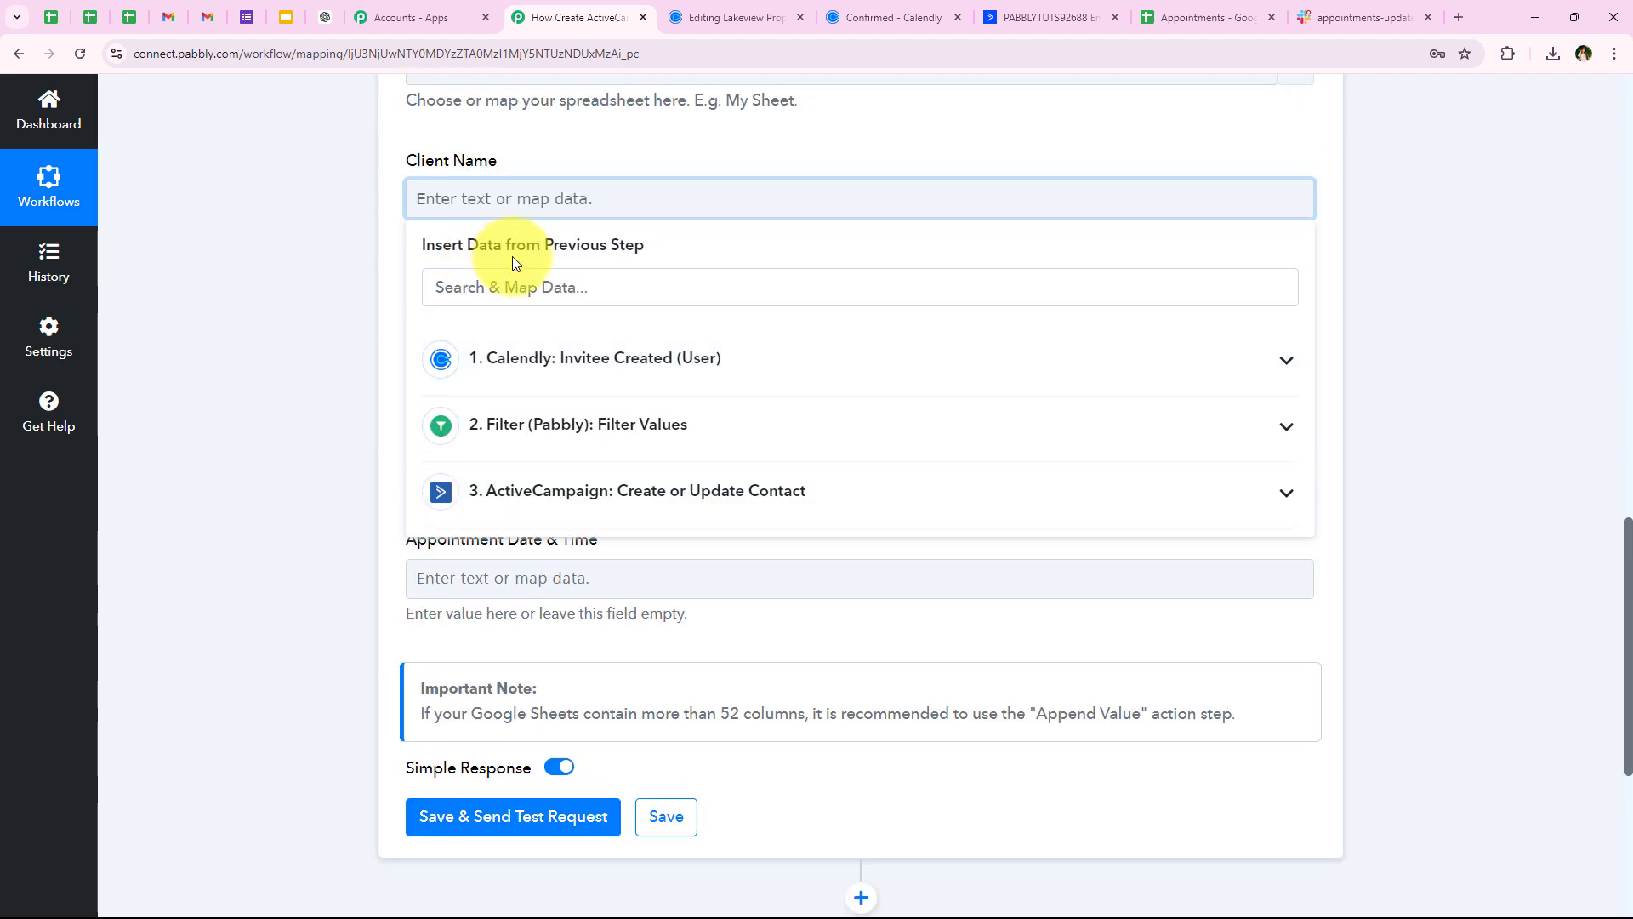
{"action": "left_click", "coordinate": [513, 274]}
{"action": "type", "text": "n"}
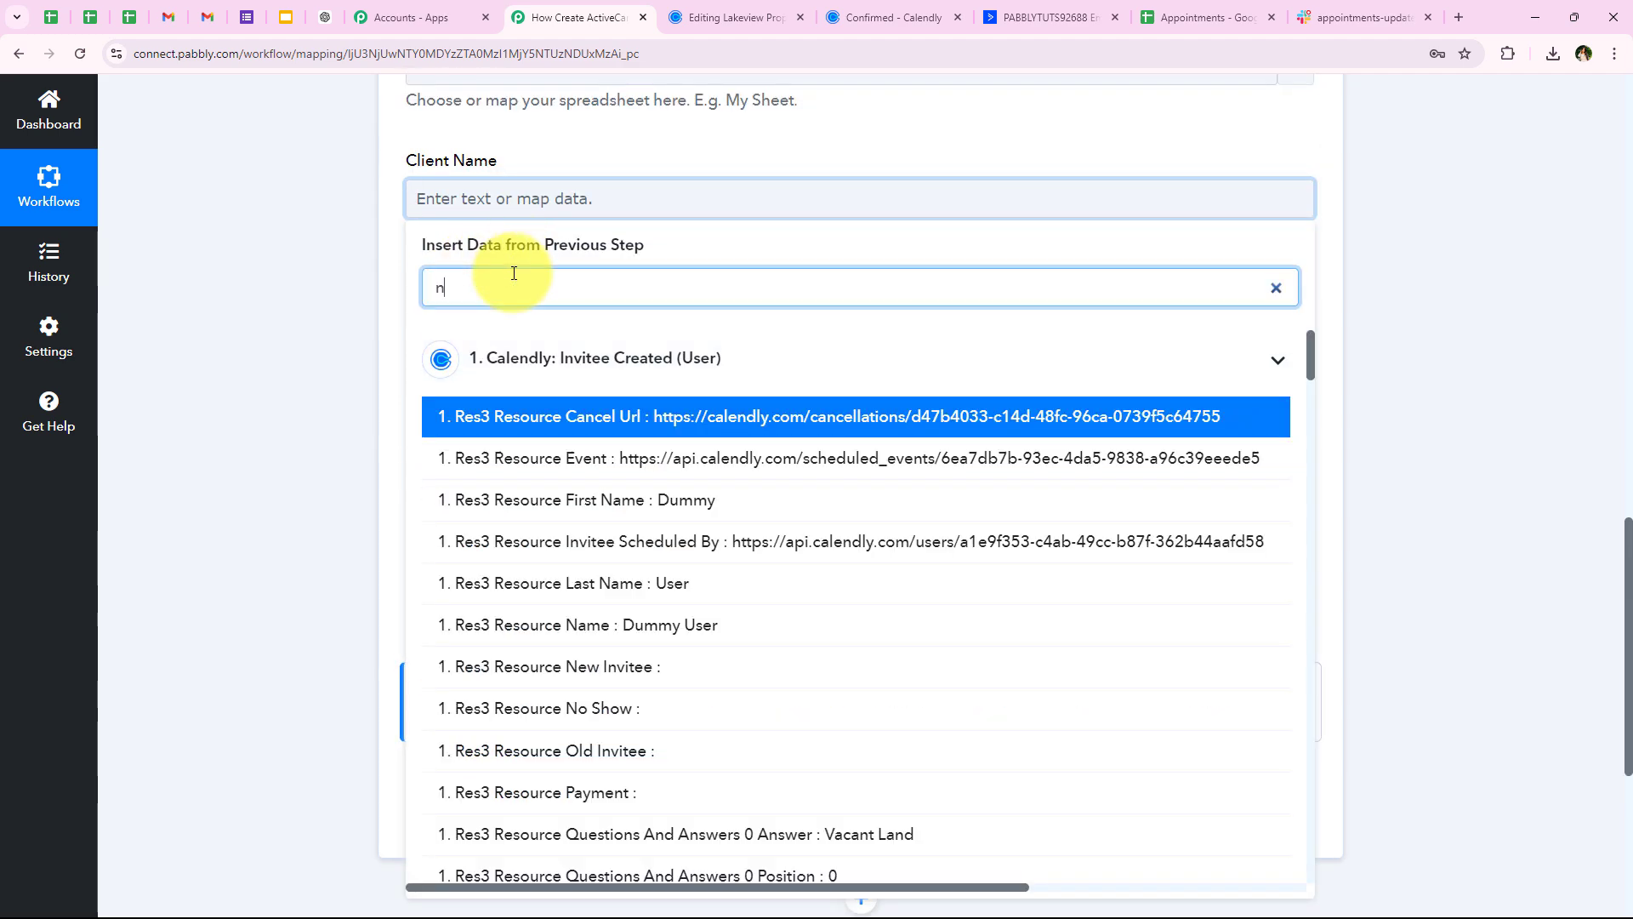
{"action": "type", "text": "ame"}
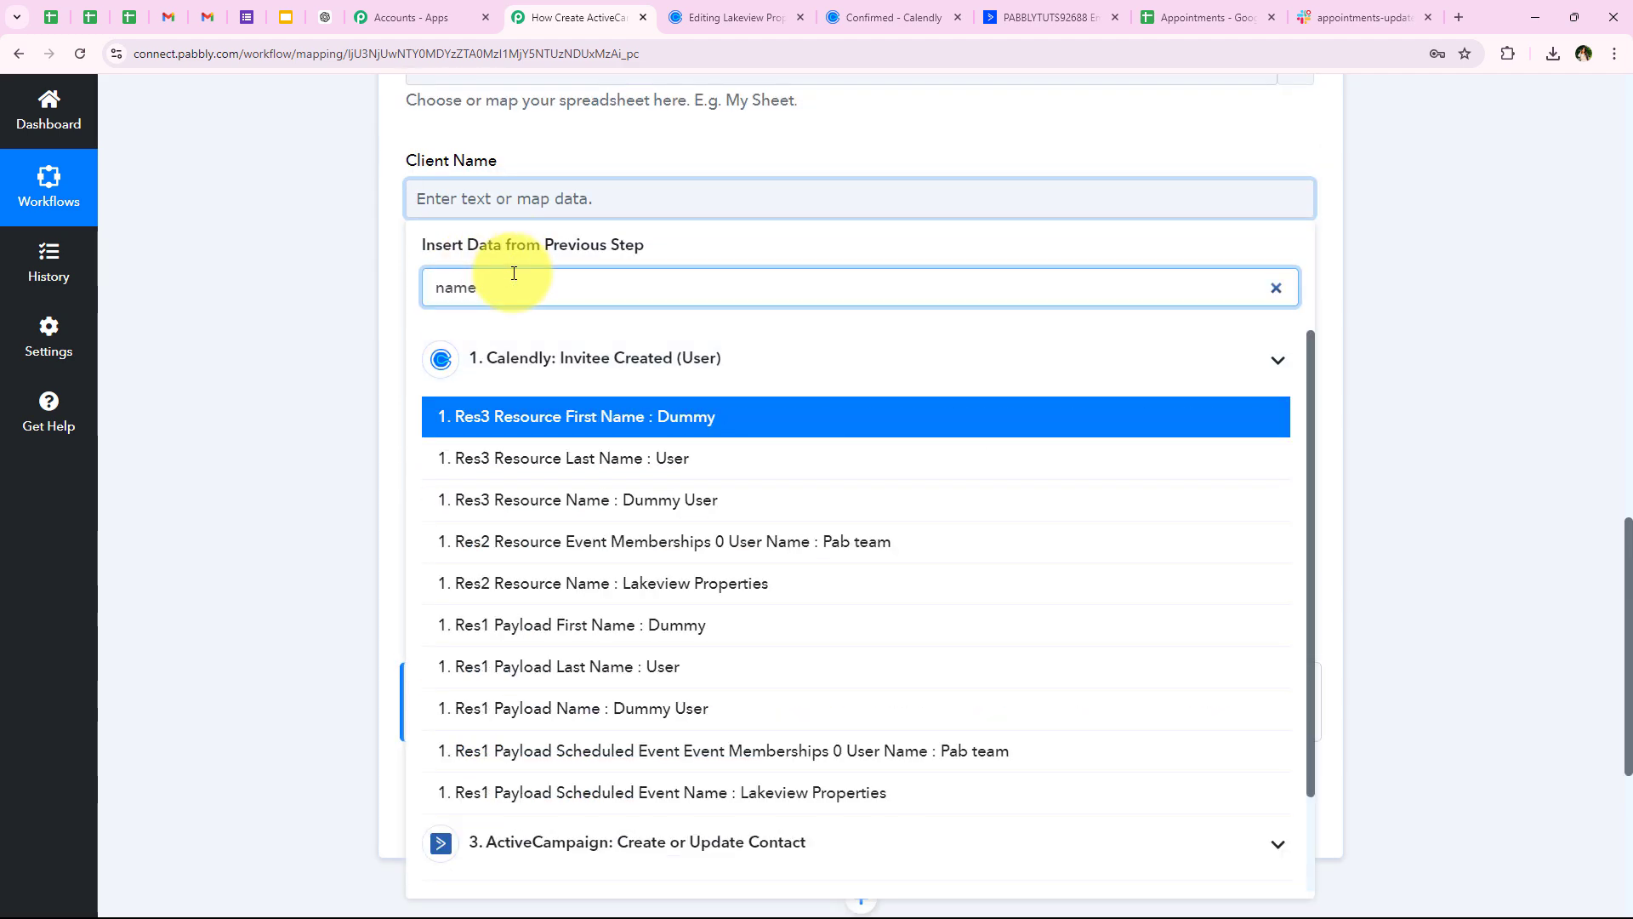
{"action": "left_click", "coordinate": [590, 499]}
{"action": "left_click", "coordinate": [337, 376]}
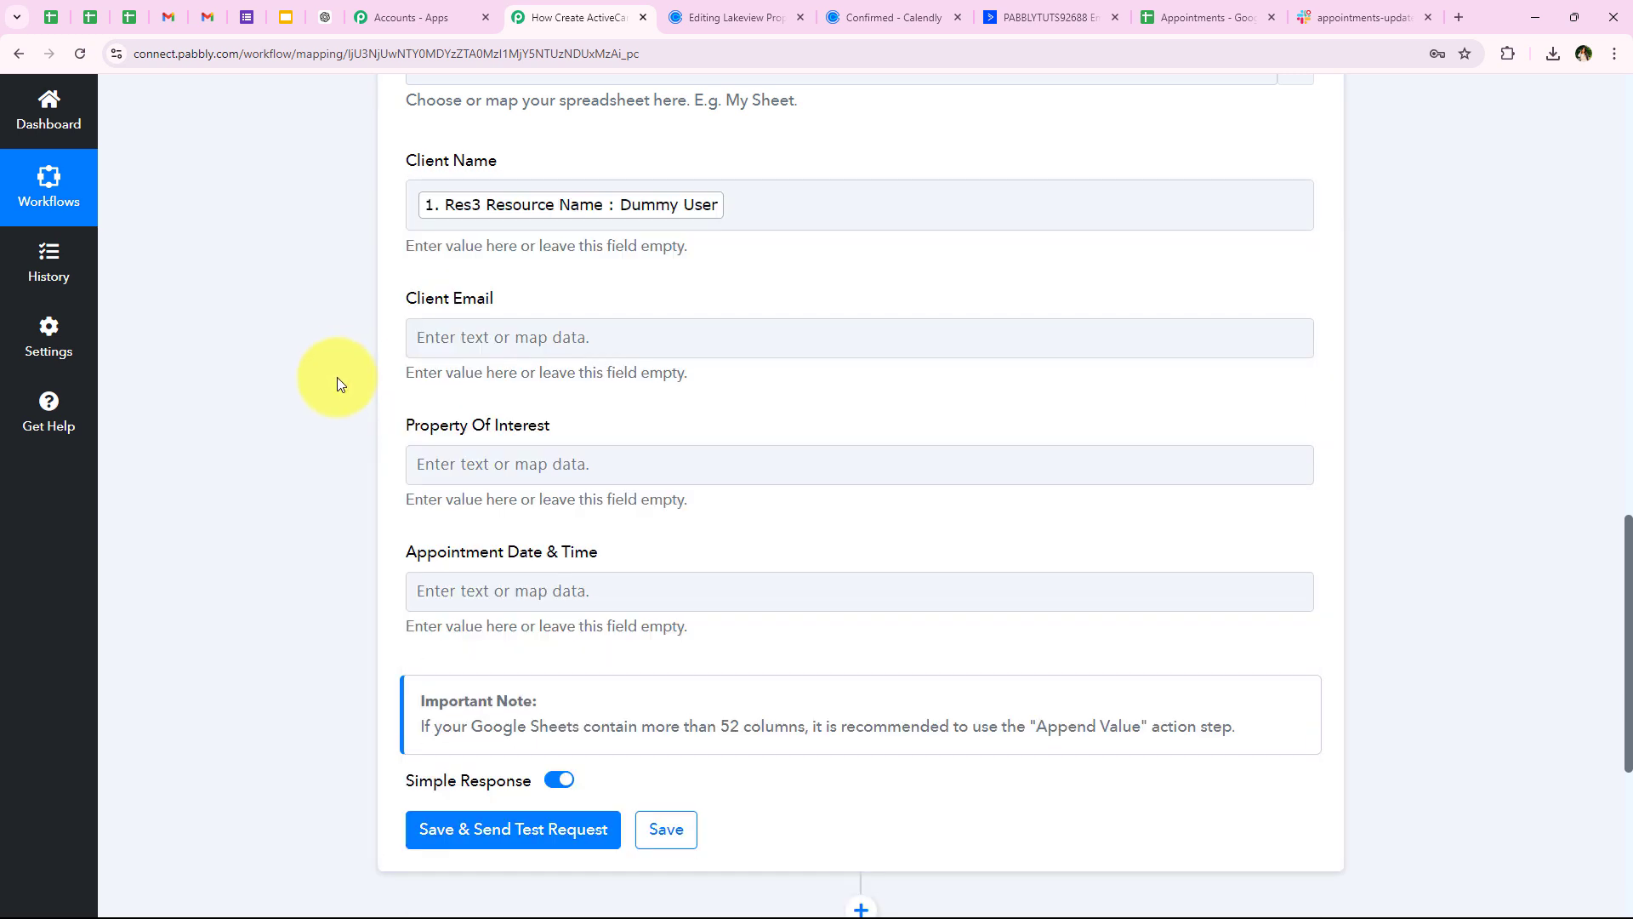
Map the Calendly Payload Email into Client Email
{"action": "left_click", "coordinate": [493, 337]}
{"action": "type", "text": "e"}
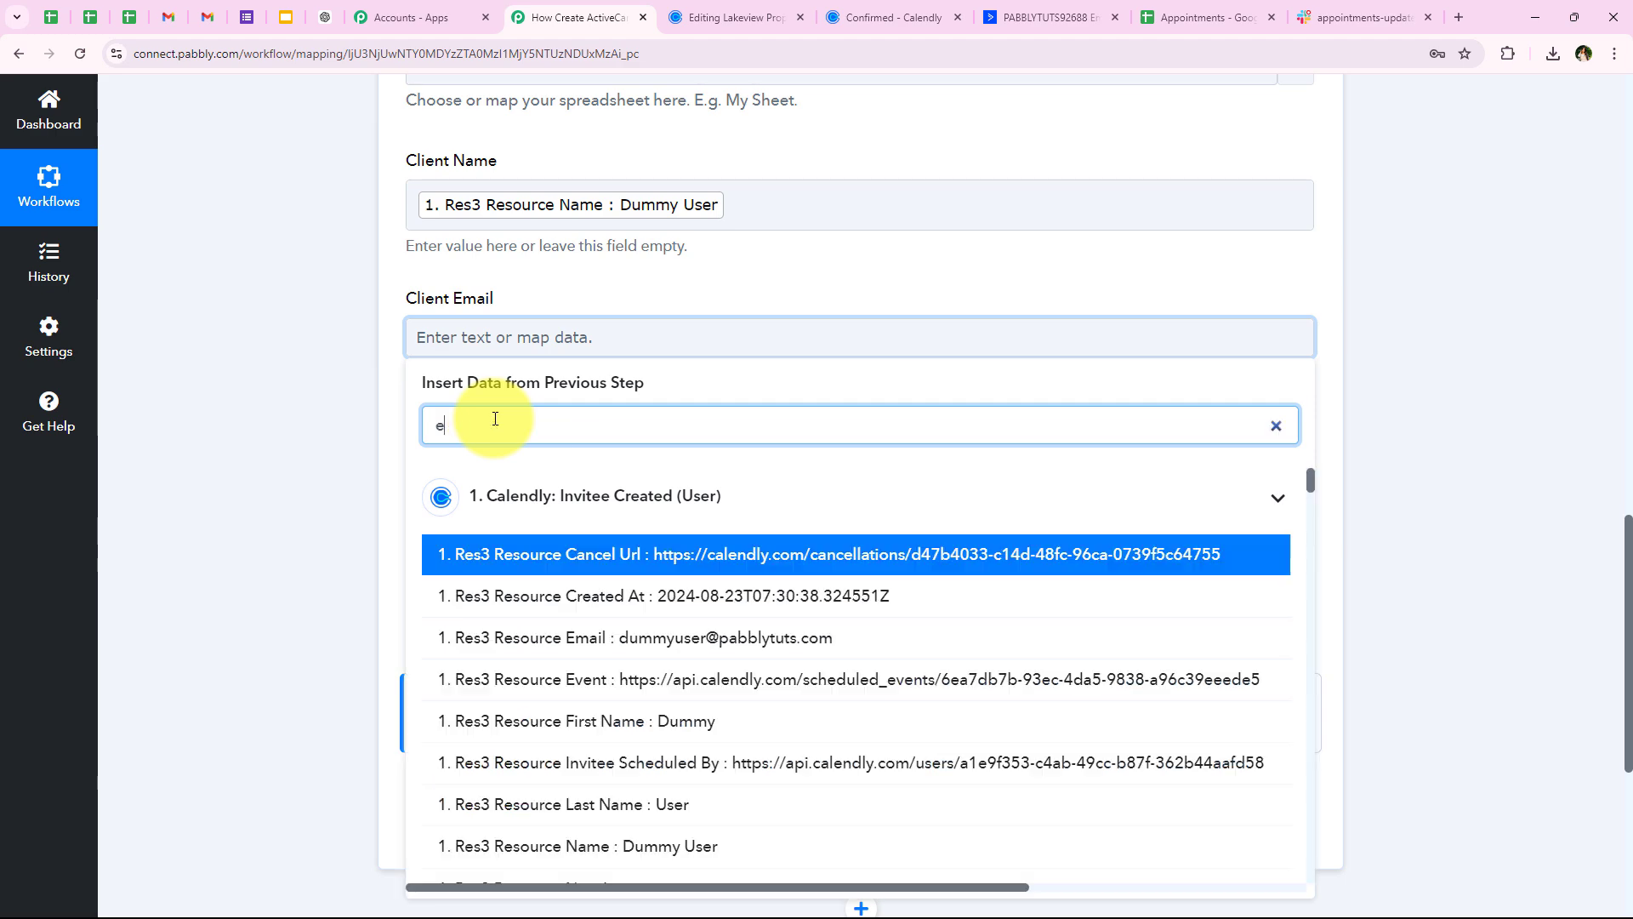
{"action": "type", "text": "ma"}
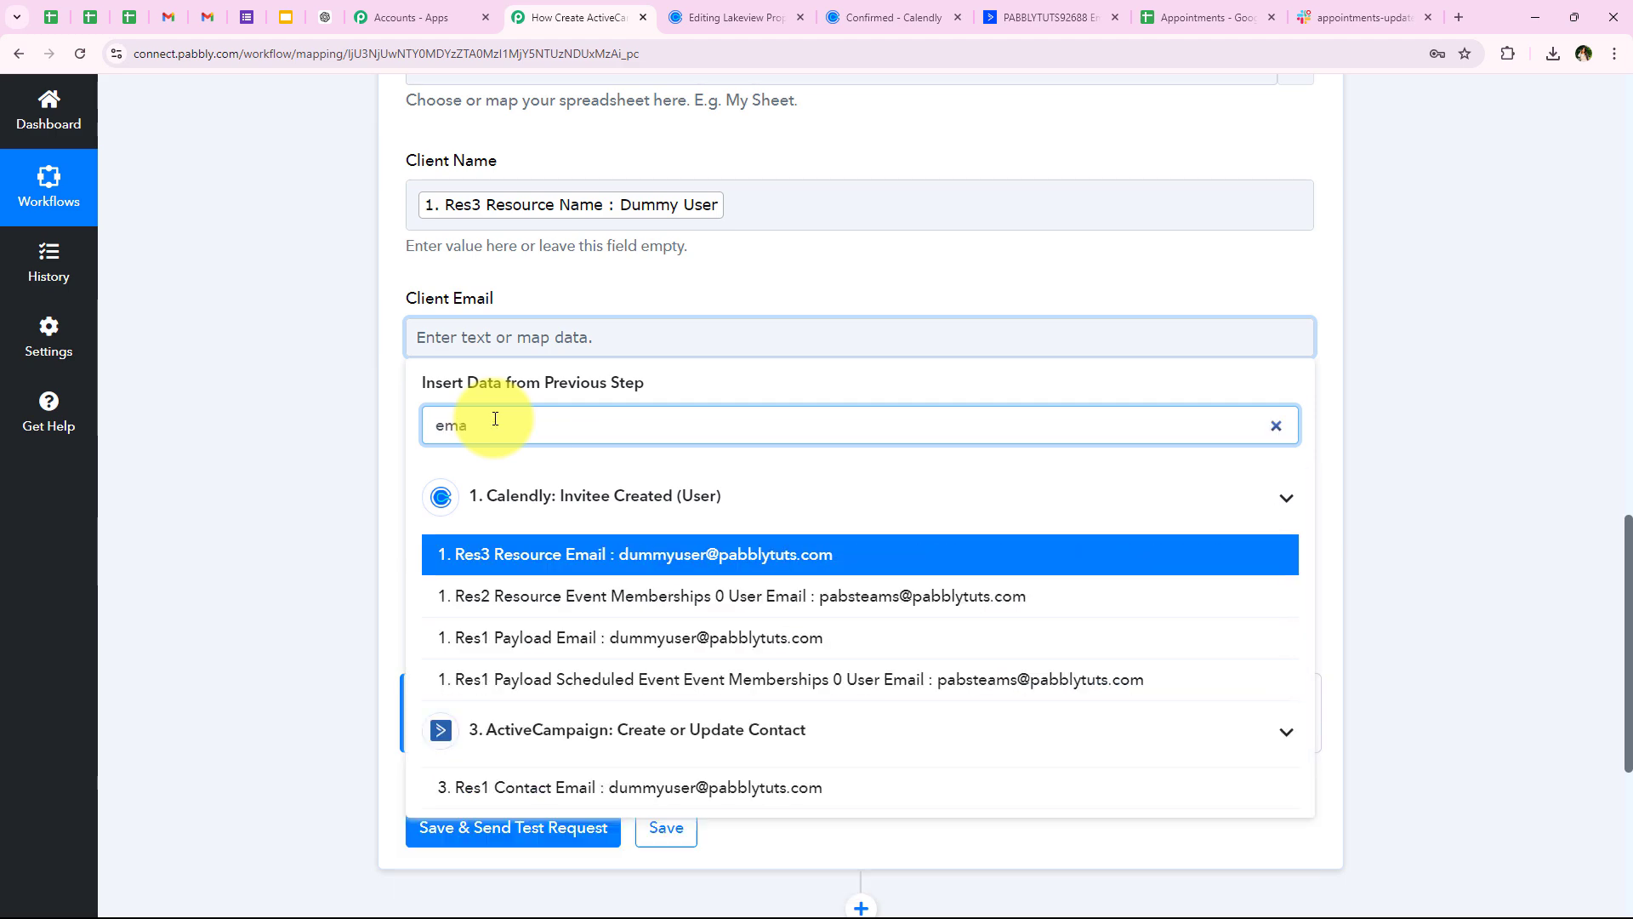
{"action": "left_click", "coordinate": [507, 636]}
{"action": "left_click", "coordinate": [325, 309]}
{"action": "scroll", "coordinate": [354, 408], "scroll_direction": "down", "scroll_amount": 1}
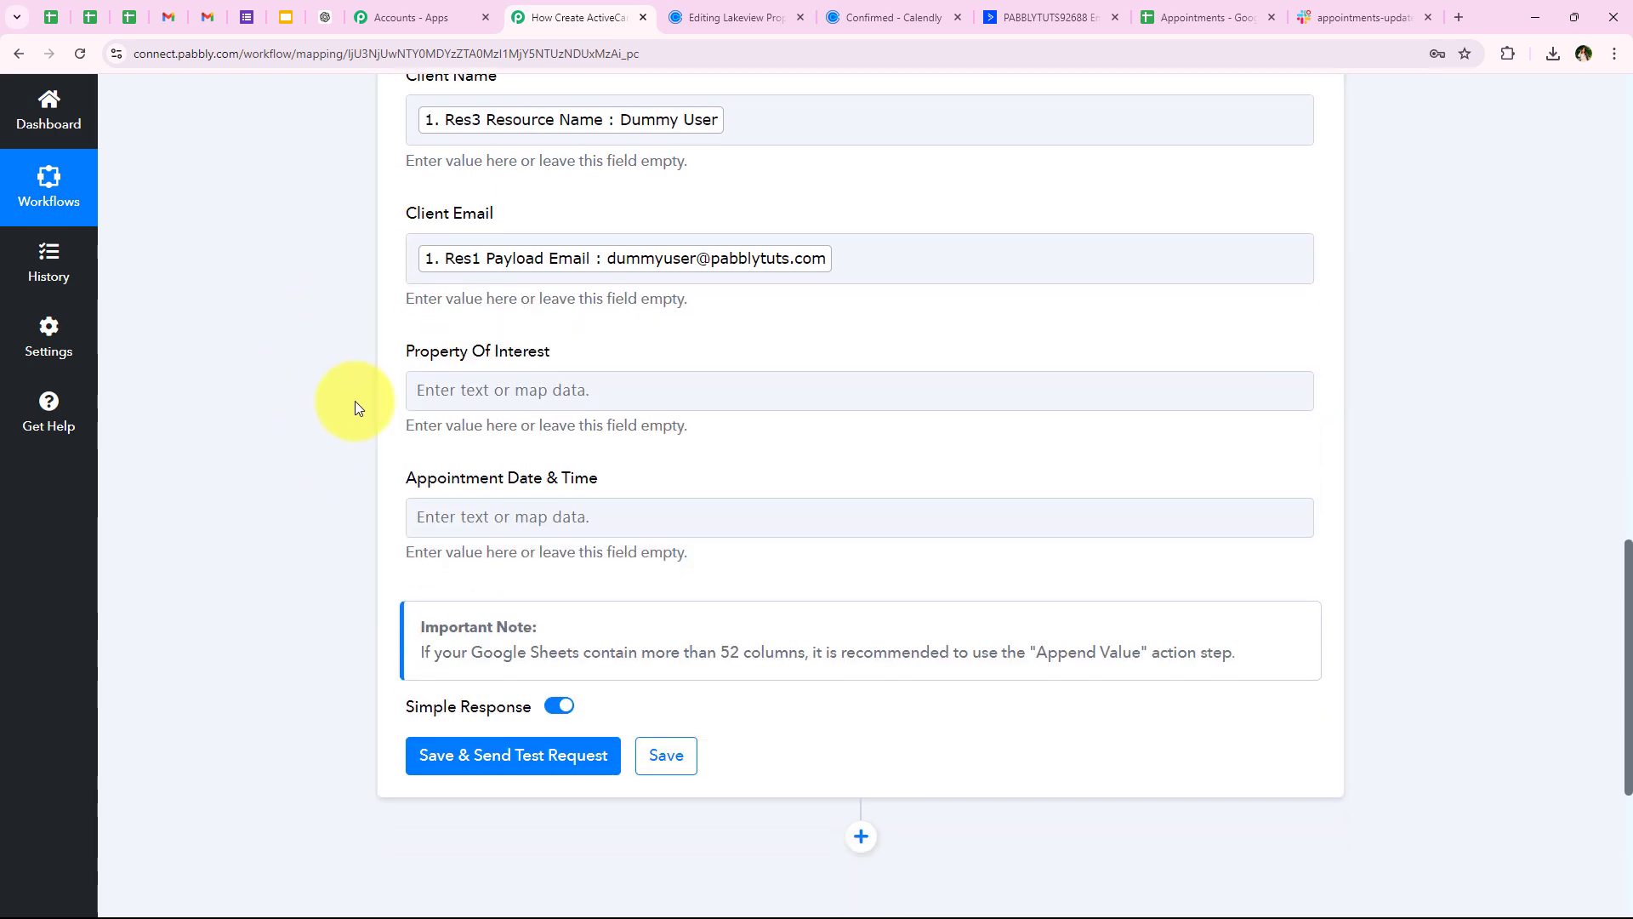
Map the Calendly Vacant Land answer (Res3 Resource Questions And Answers 0 Answer) into Property Of Interest
{"action": "left_click_drag", "start_coordinate": [396, 359], "coordinate": [570, 364]}
{"action": "left_click", "coordinate": [621, 389]}
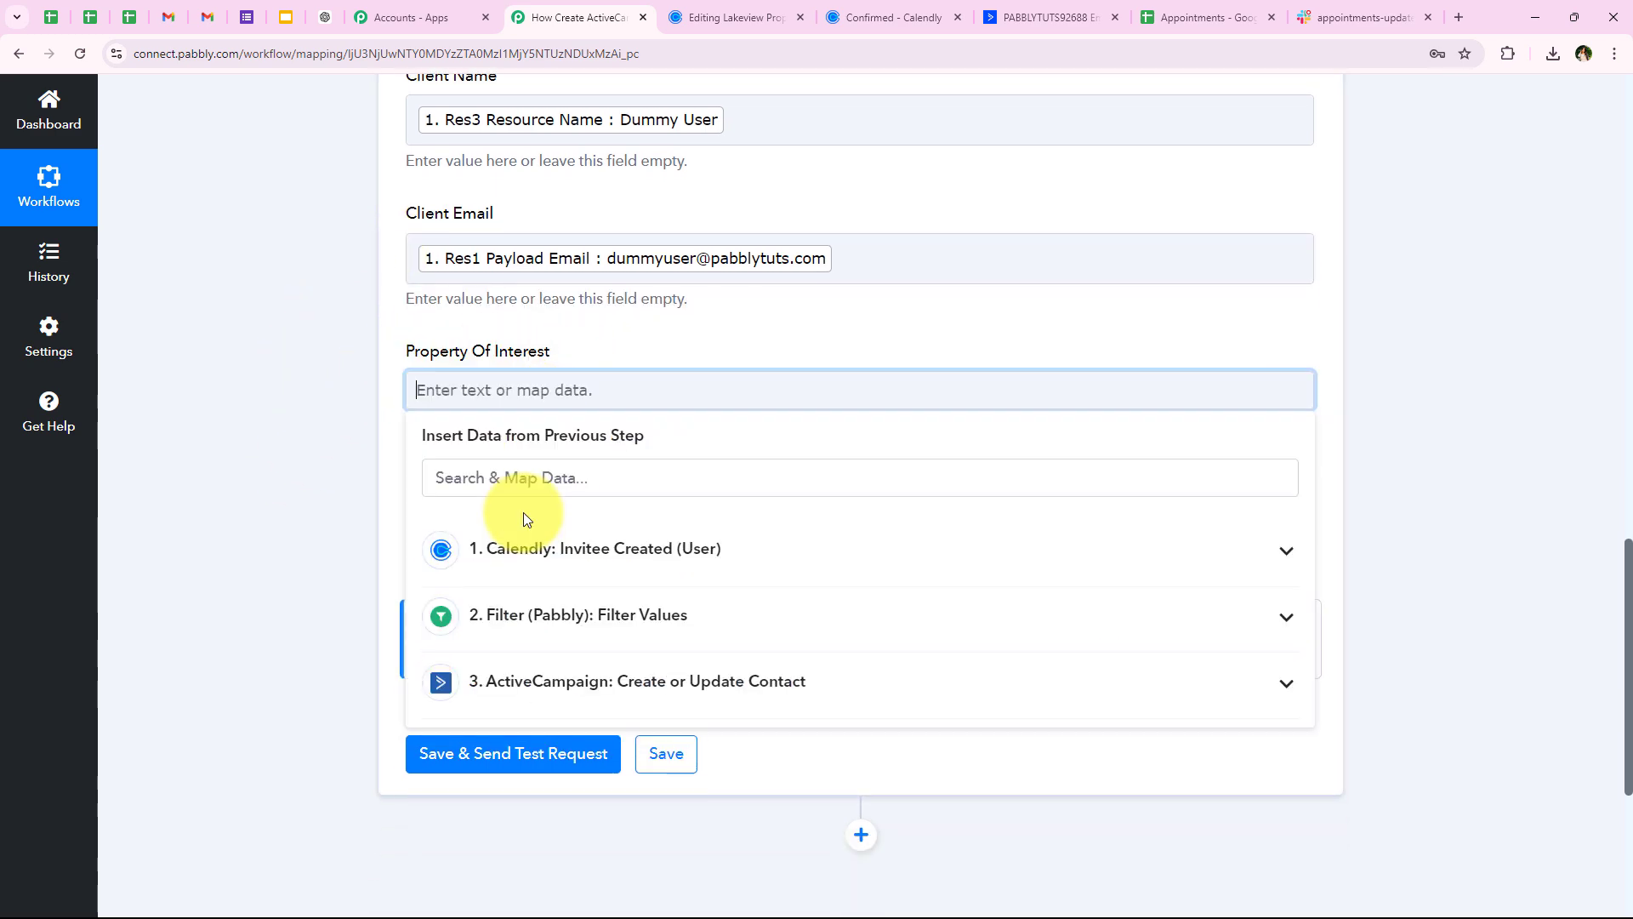
{"action": "left_click", "coordinate": [578, 548]}
{"action": "scroll", "coordinate": [747, 522], "scroll_direction": "down", "scroll_amount": 5}
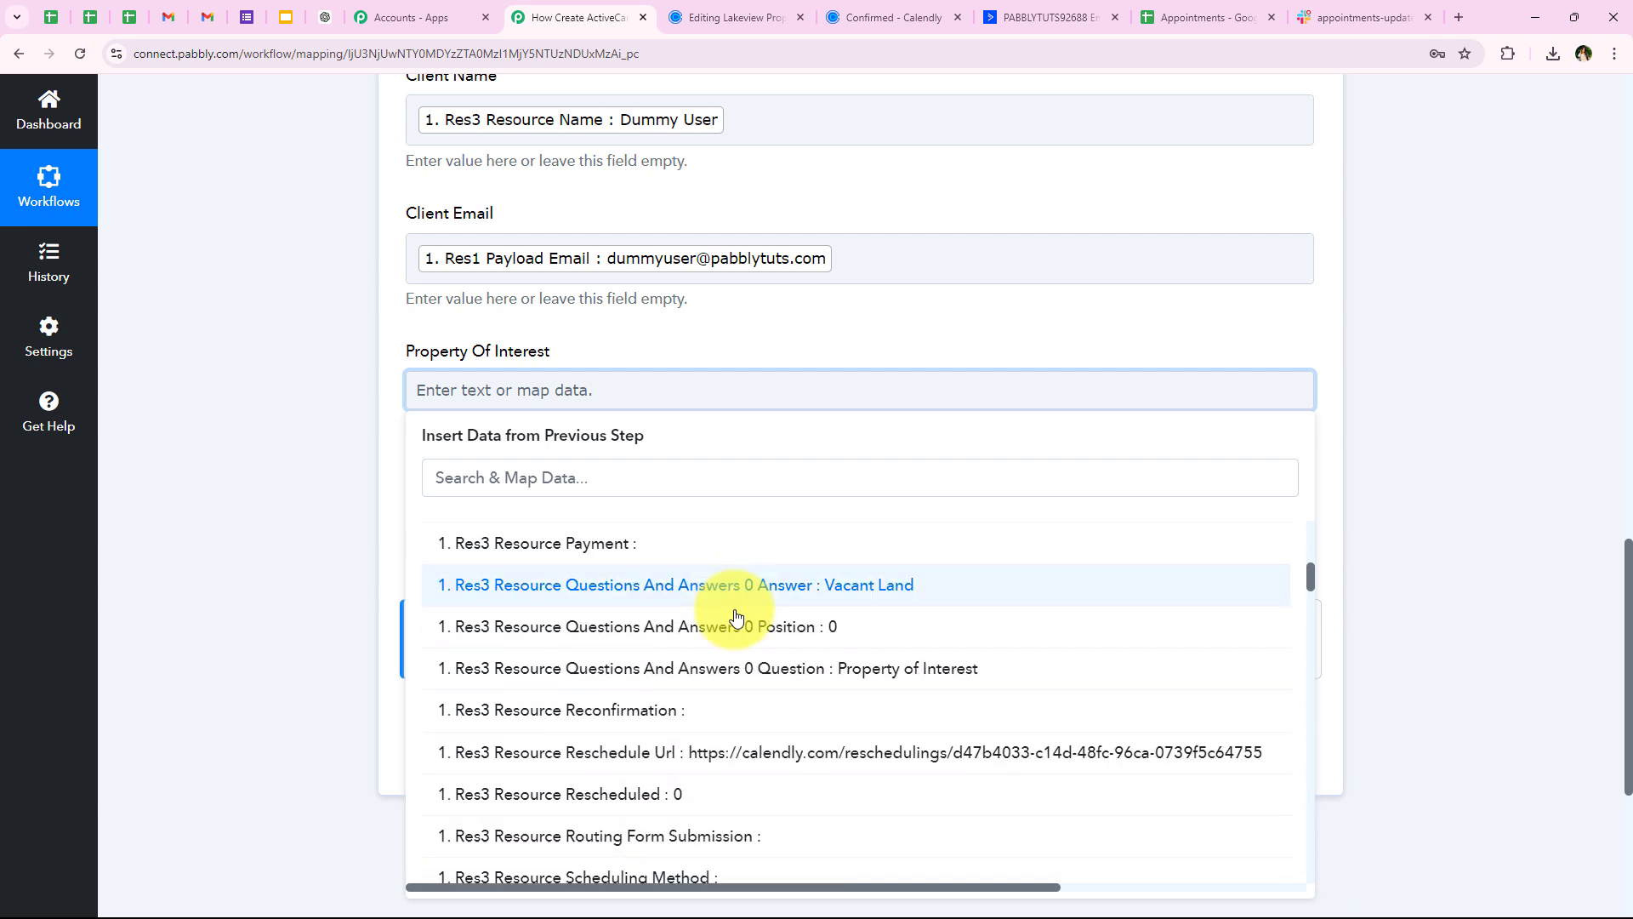
{"action": "scroll", "coordinate": [737, 619], "scroll_direction": "up", "scroll_amount": 1}
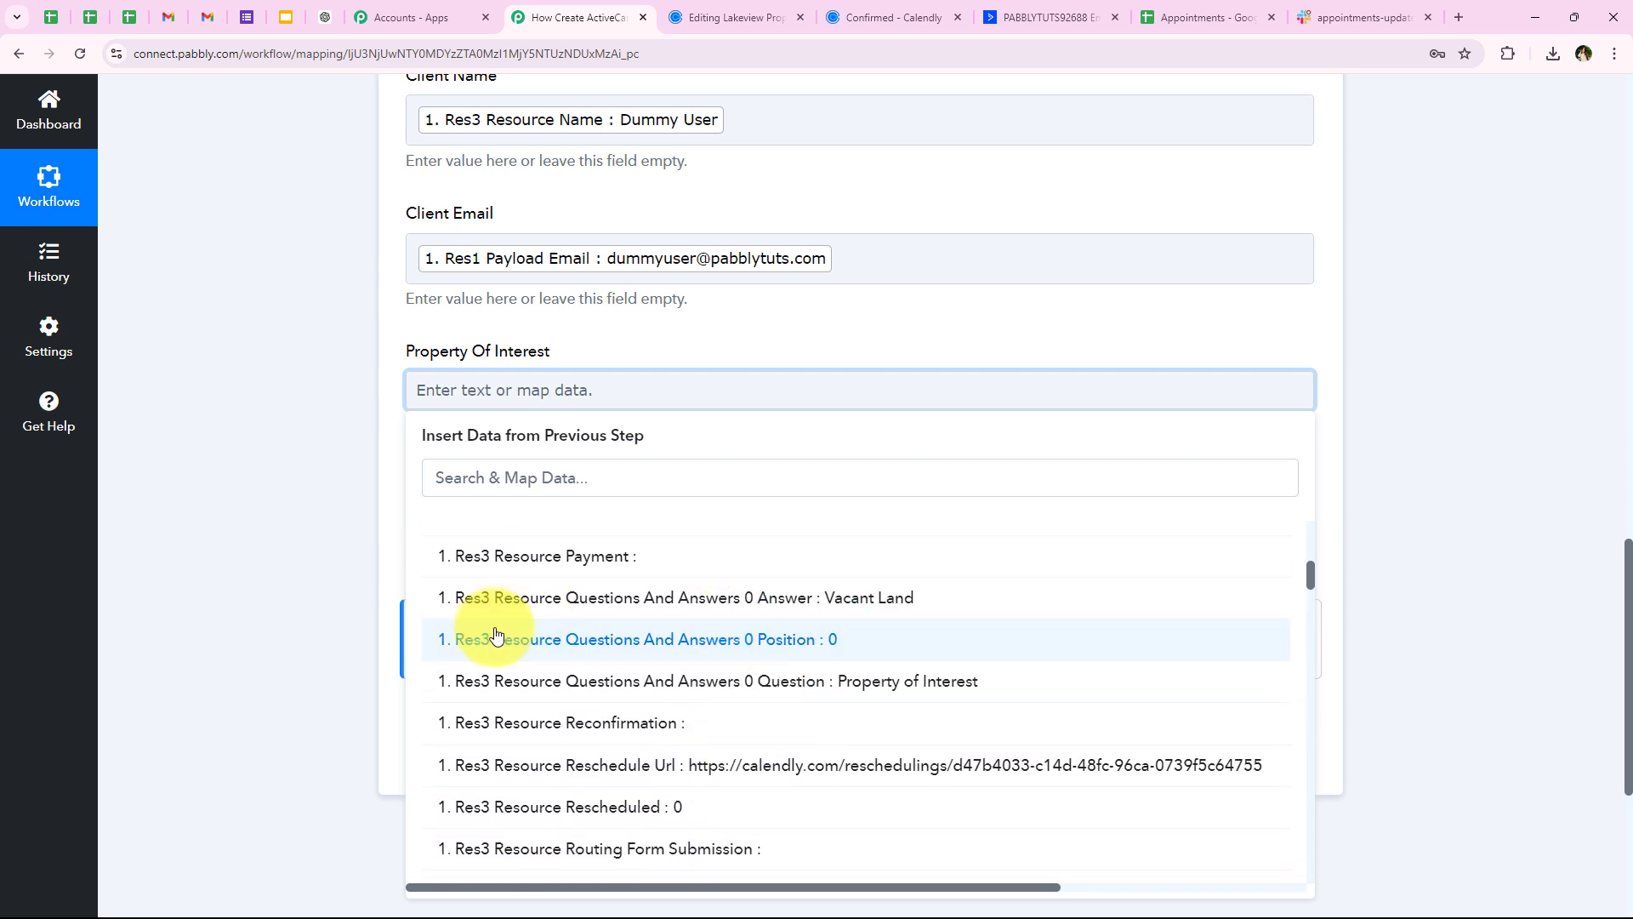
{"action": "left_click", "coordinate": [890, 599]}
{"action": "left_click", "coordinate": [237, 686]}
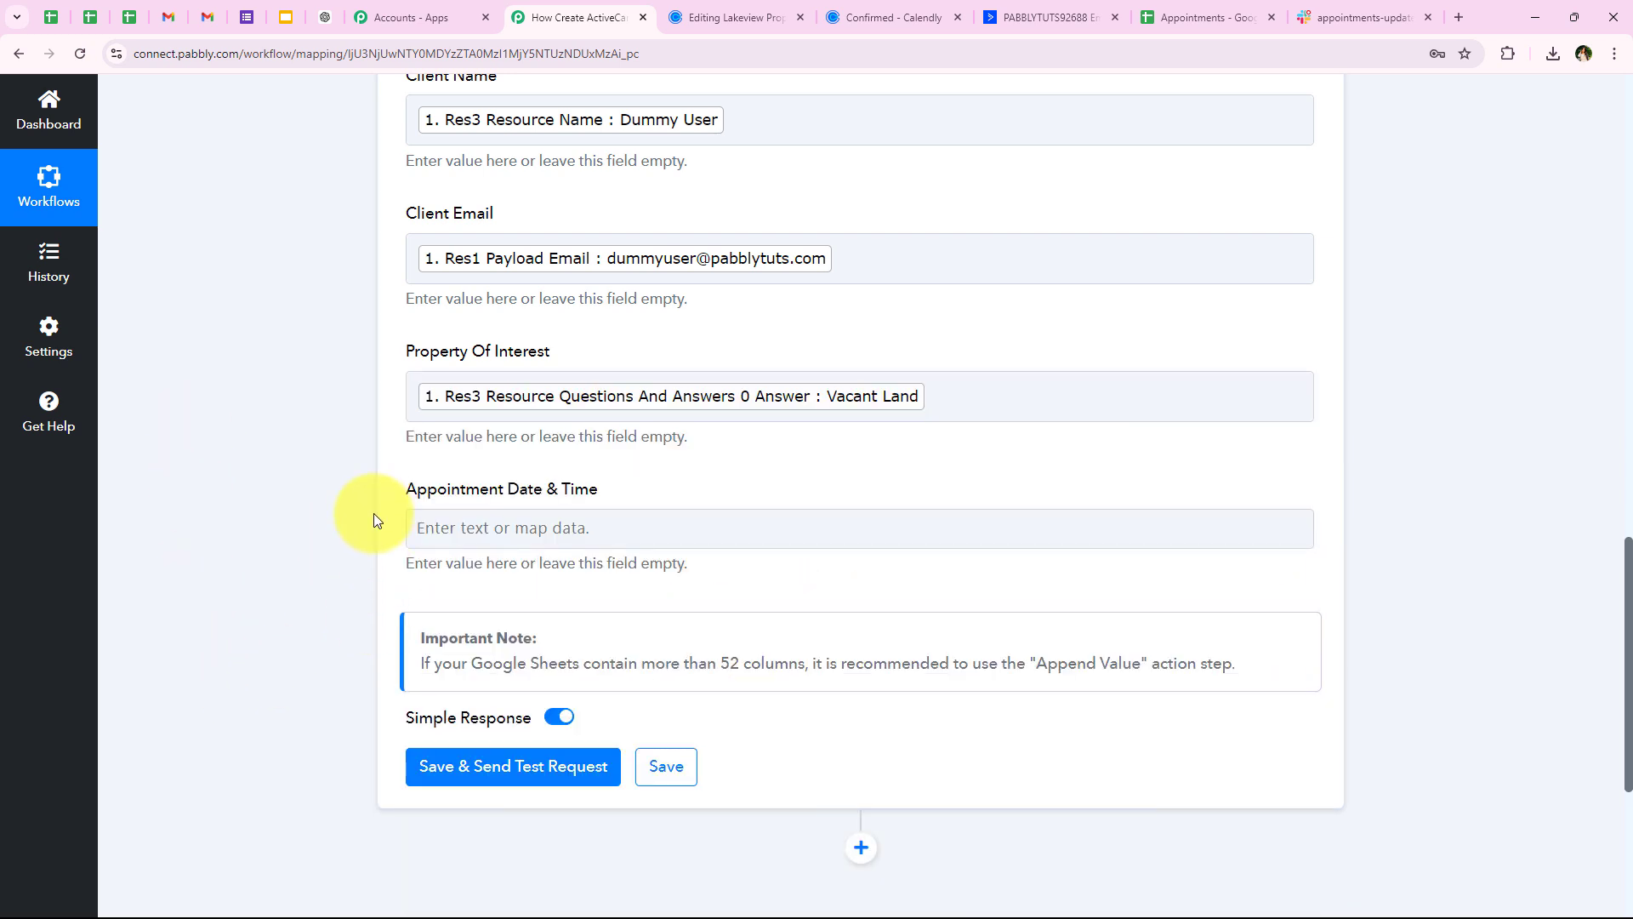
{"action": "left_click_drag", "start_coordinate": [403, 493], "coordinate": [630, 496]}
{"action": "left_click", "coordinate": [222, 552]}
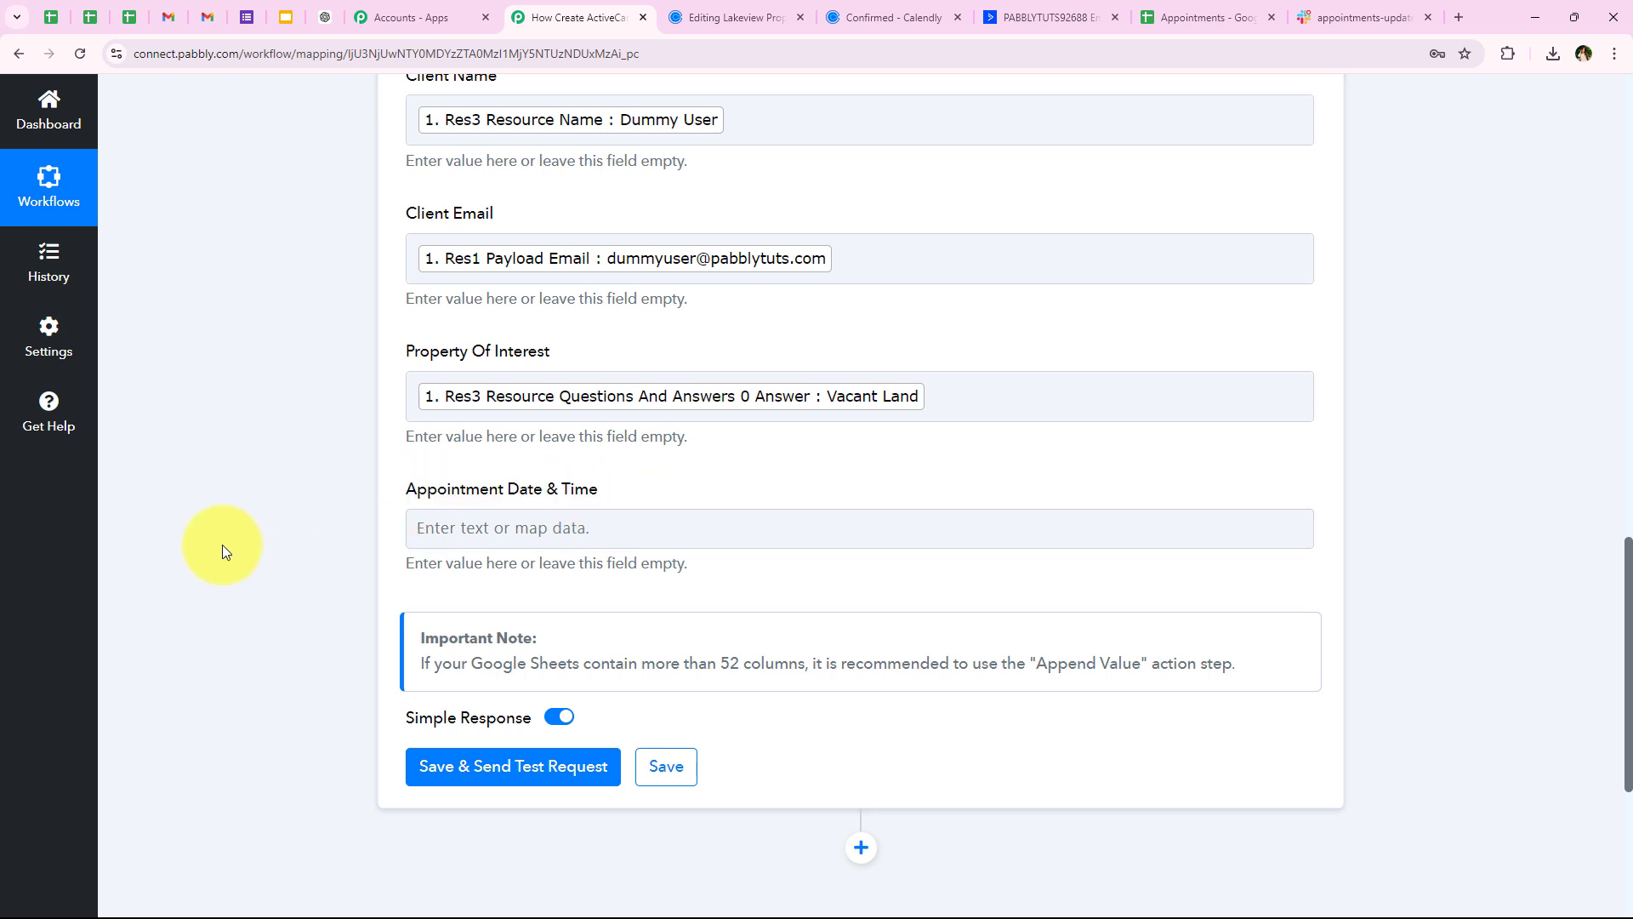
Search 'date' for Appointment Date & Time but leave it unmapped
{"action": "left_click", "coordinate": [527, 528]}
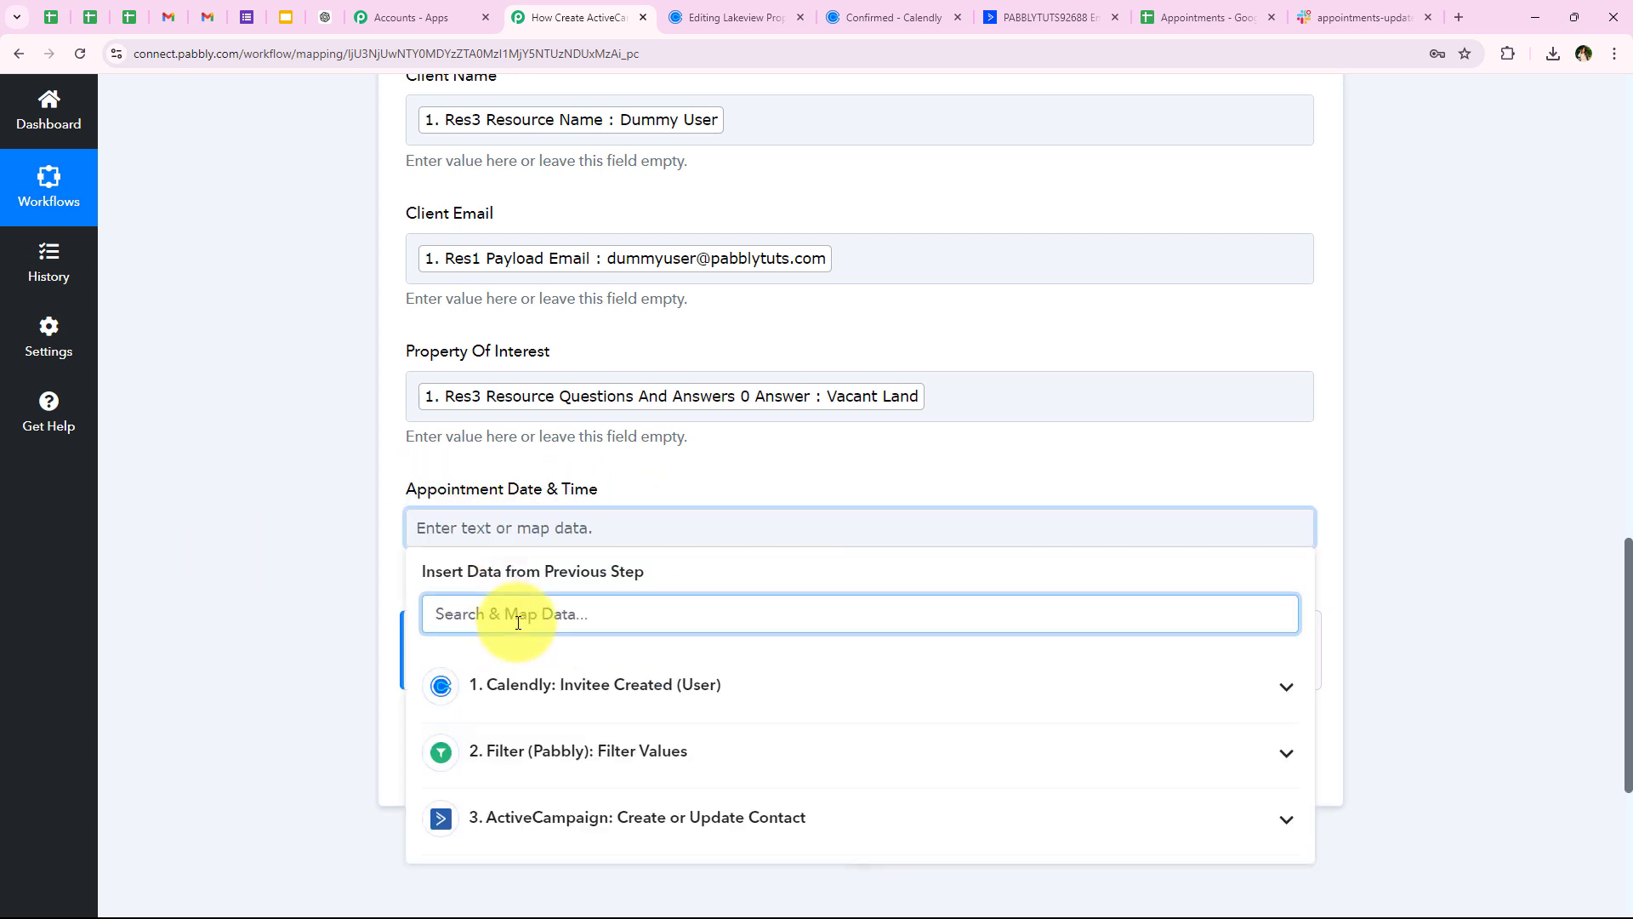
{"action": "type", "text": "date"}
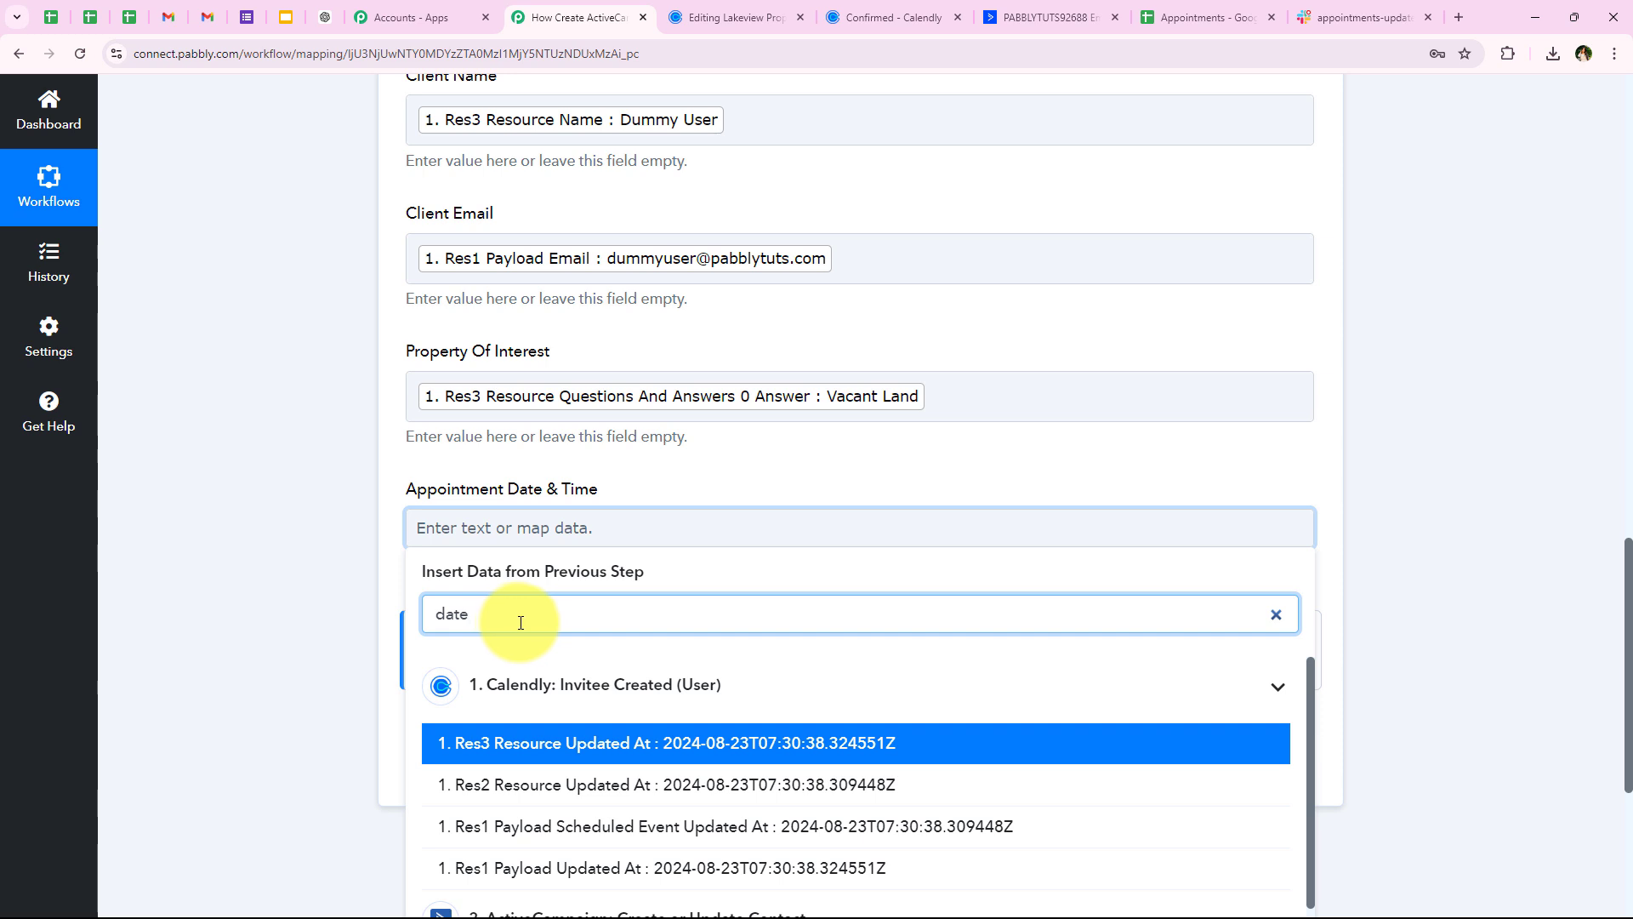
{"action": "scroll", "coordinate": [520, 621], "scroll_direction": "down", "scroll_amount": 2}
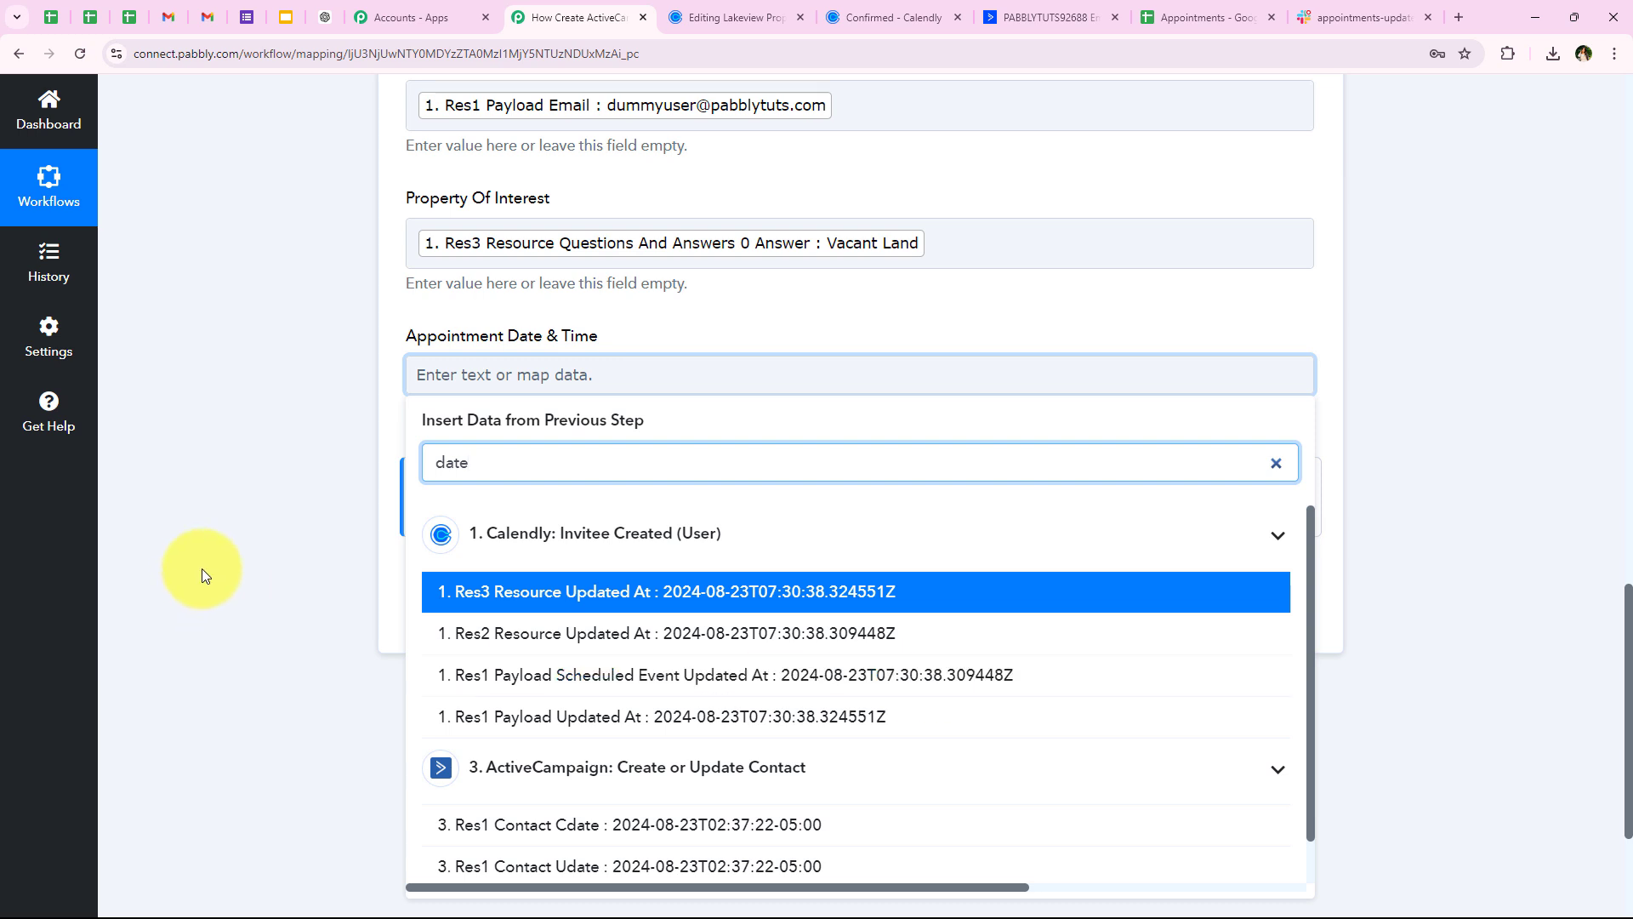
{"action": "left_click", "coordinate": [282, 570]}
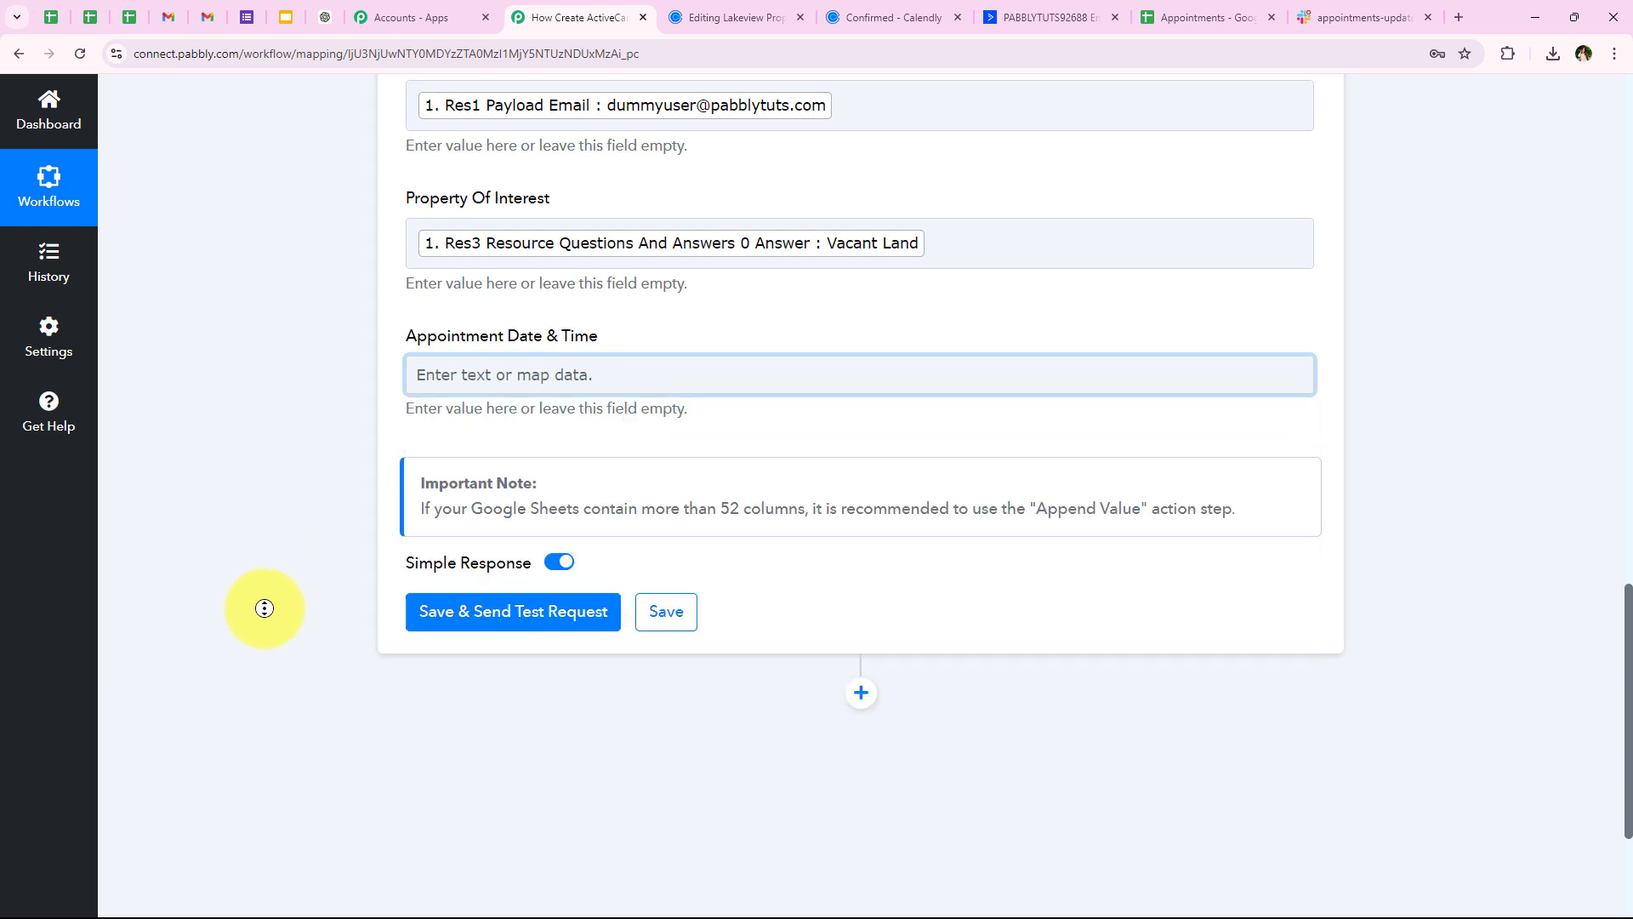
{"action": "scroll", "coordinate": [290, 522], "scroll_direction": "up", "scroll_amount": 5}
{"action": "scroll", "coordinate": [290, 523], "scroll_direction": "up", "scroll_amount": 7}
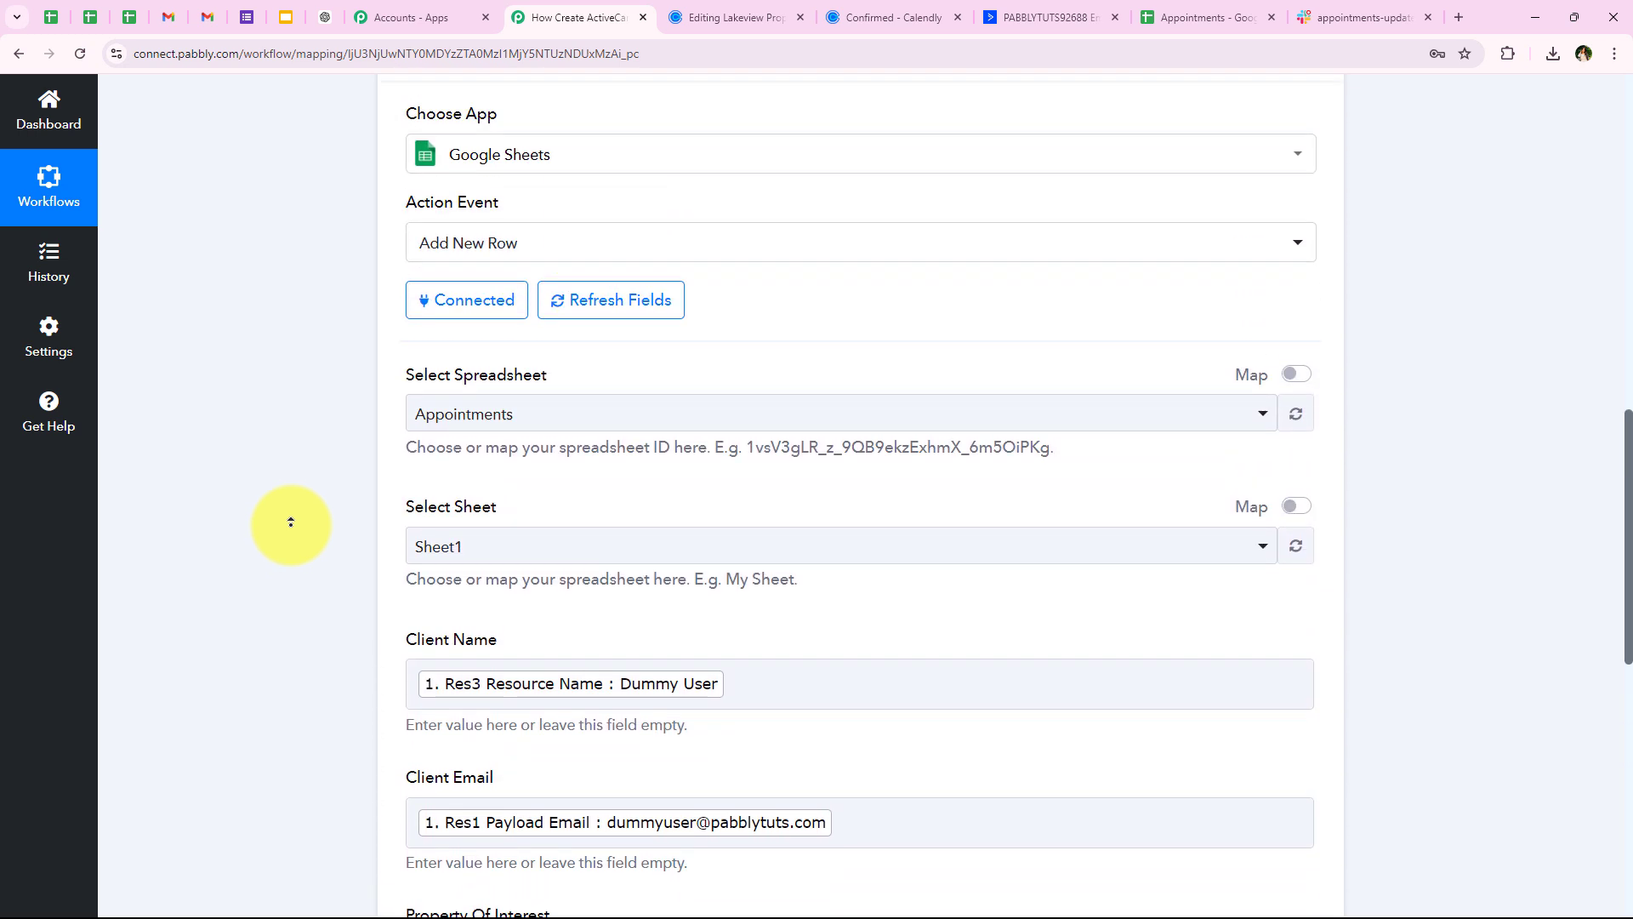
Insert a Date/Time Formatter (Pabbly) step before Google Sheets
{"action": "left_click", "coordinate": [854, 324]}
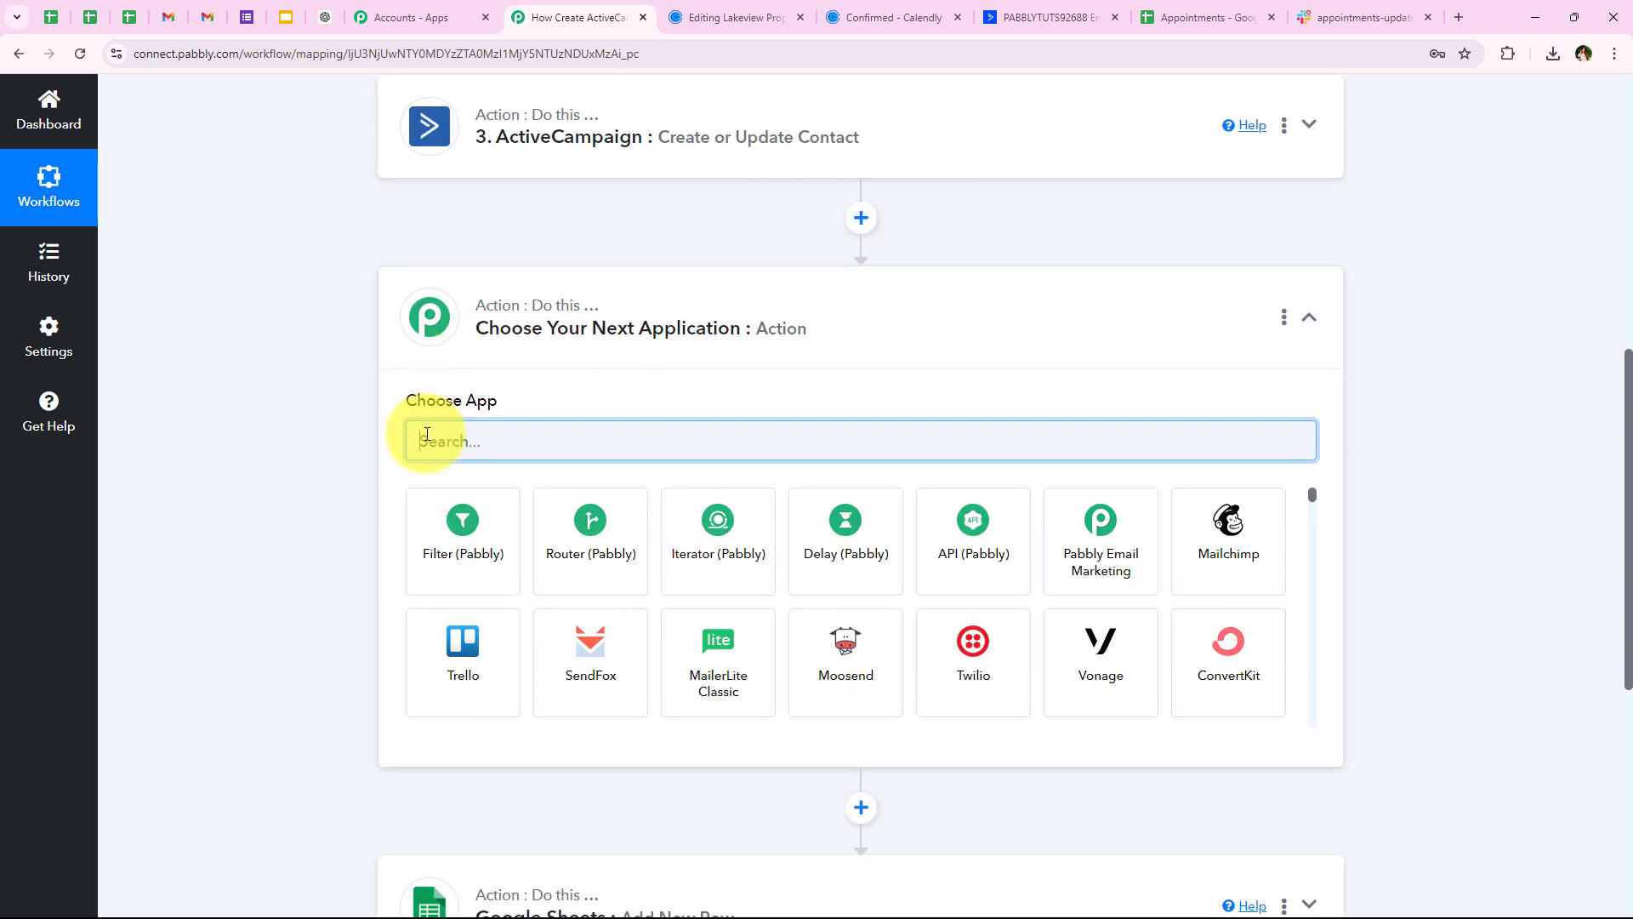
{"action": "type", "text": "Date"}
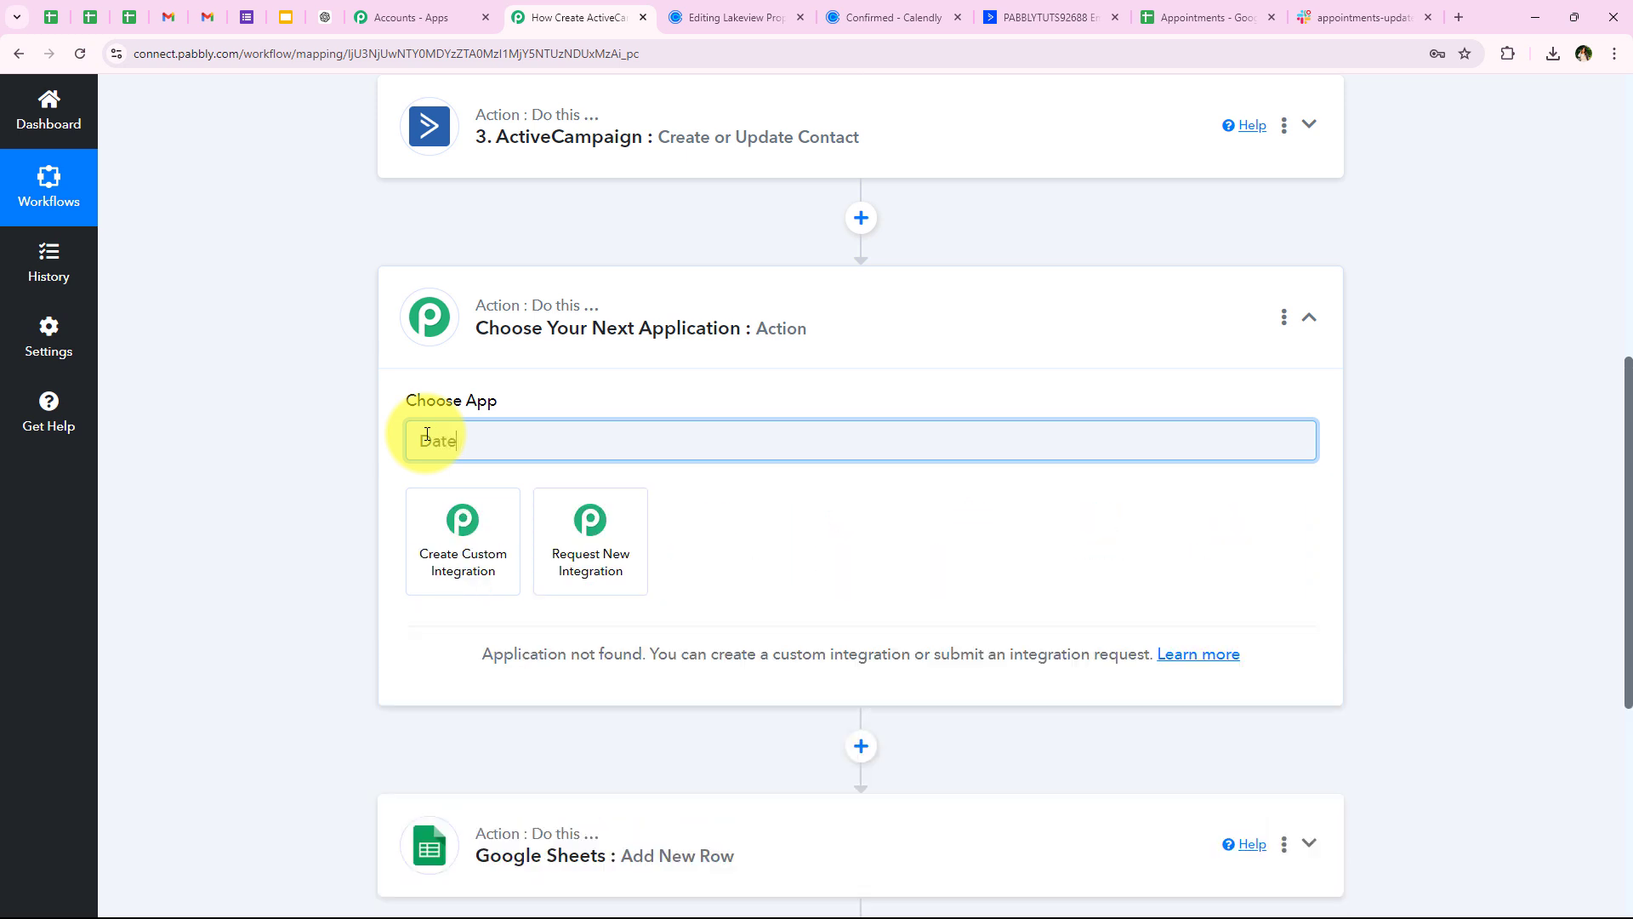
{"action": "key", "text": "BackSpace"}
{"action": "left_click", "coordinate": [510, 557]}
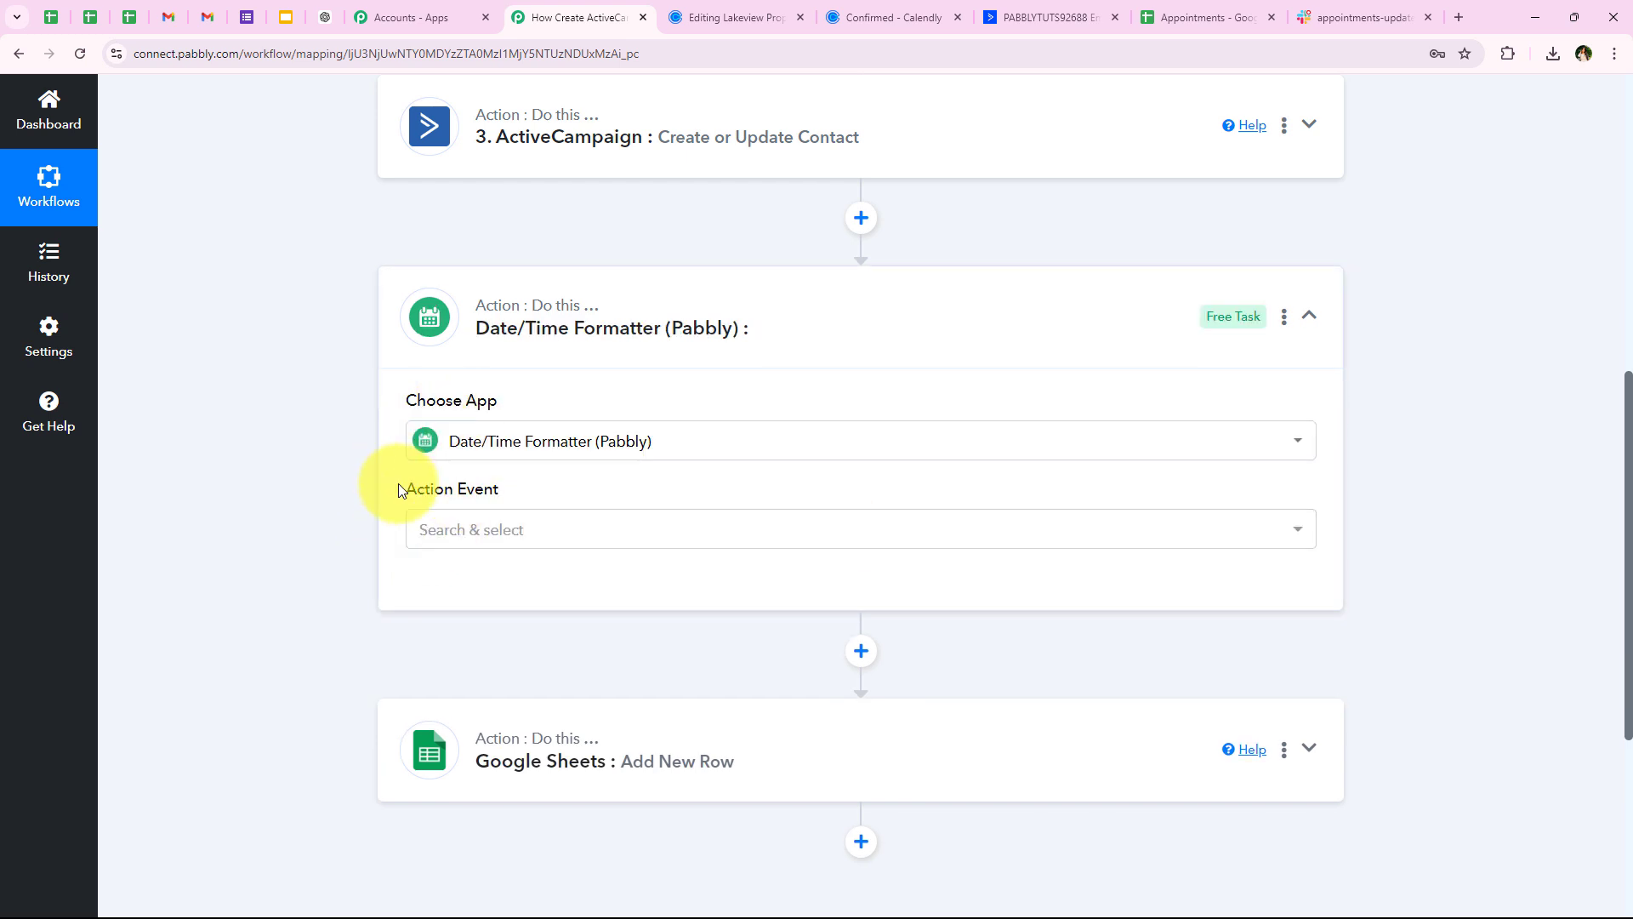
Set the formatter's event to Format Date with Time Zone and connect it
{"action": "left_click_drag", "start_coordinate": [398, 483], "coordinate": [514, 543]}
{"action": "left_click", "coordinate": [514, 543]}
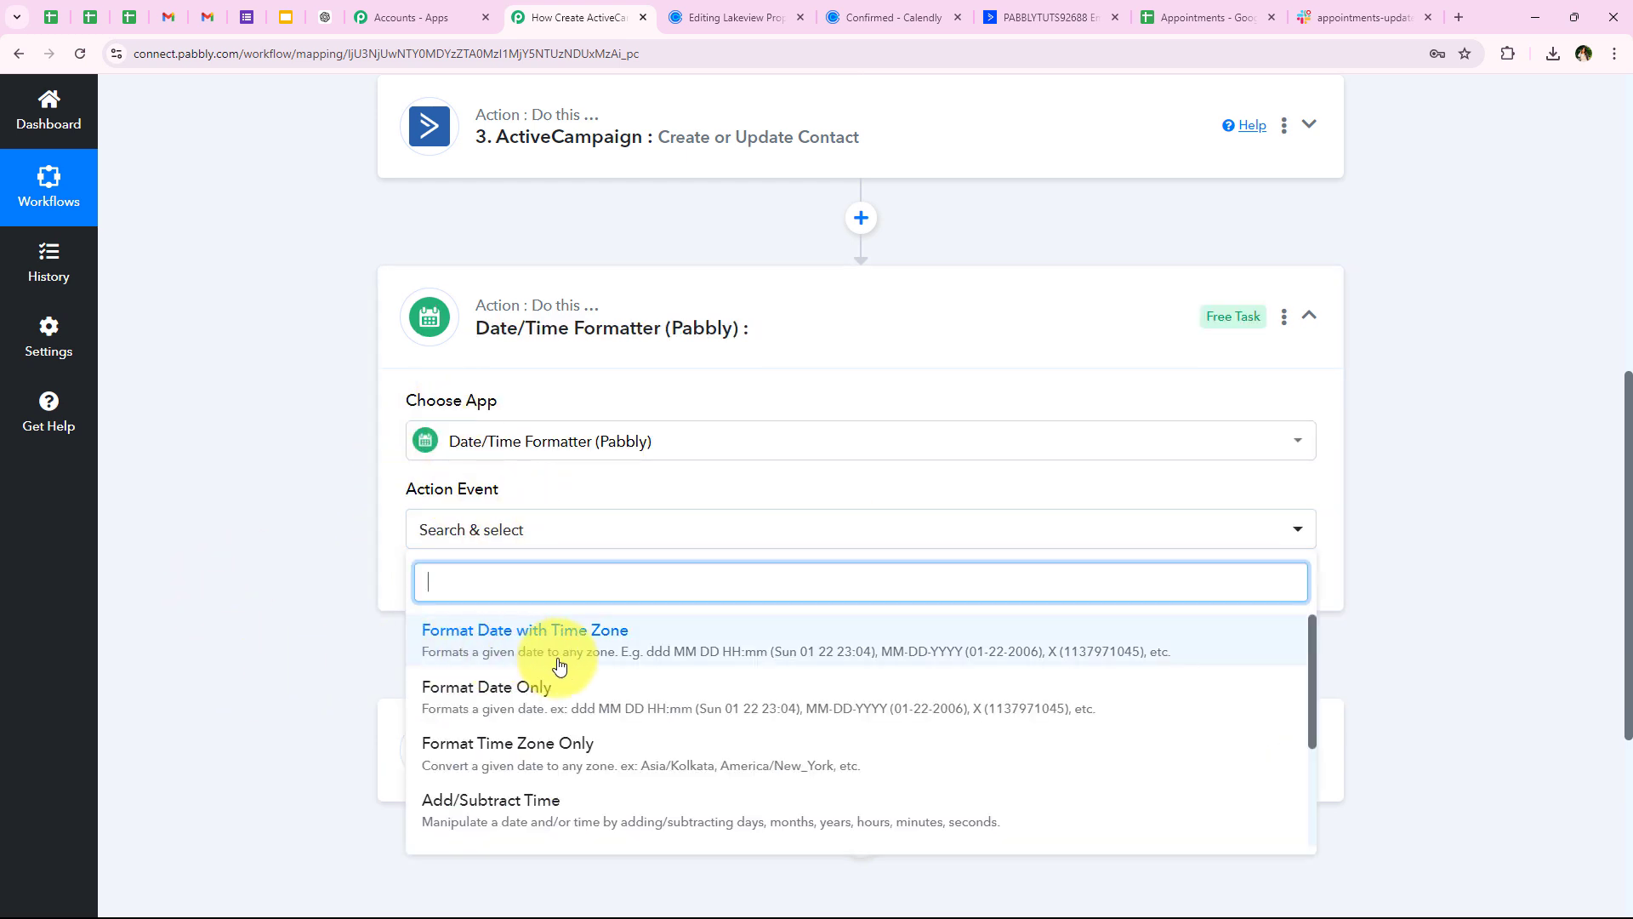
{"action": "left_click", "coordinate": [993, 640]}
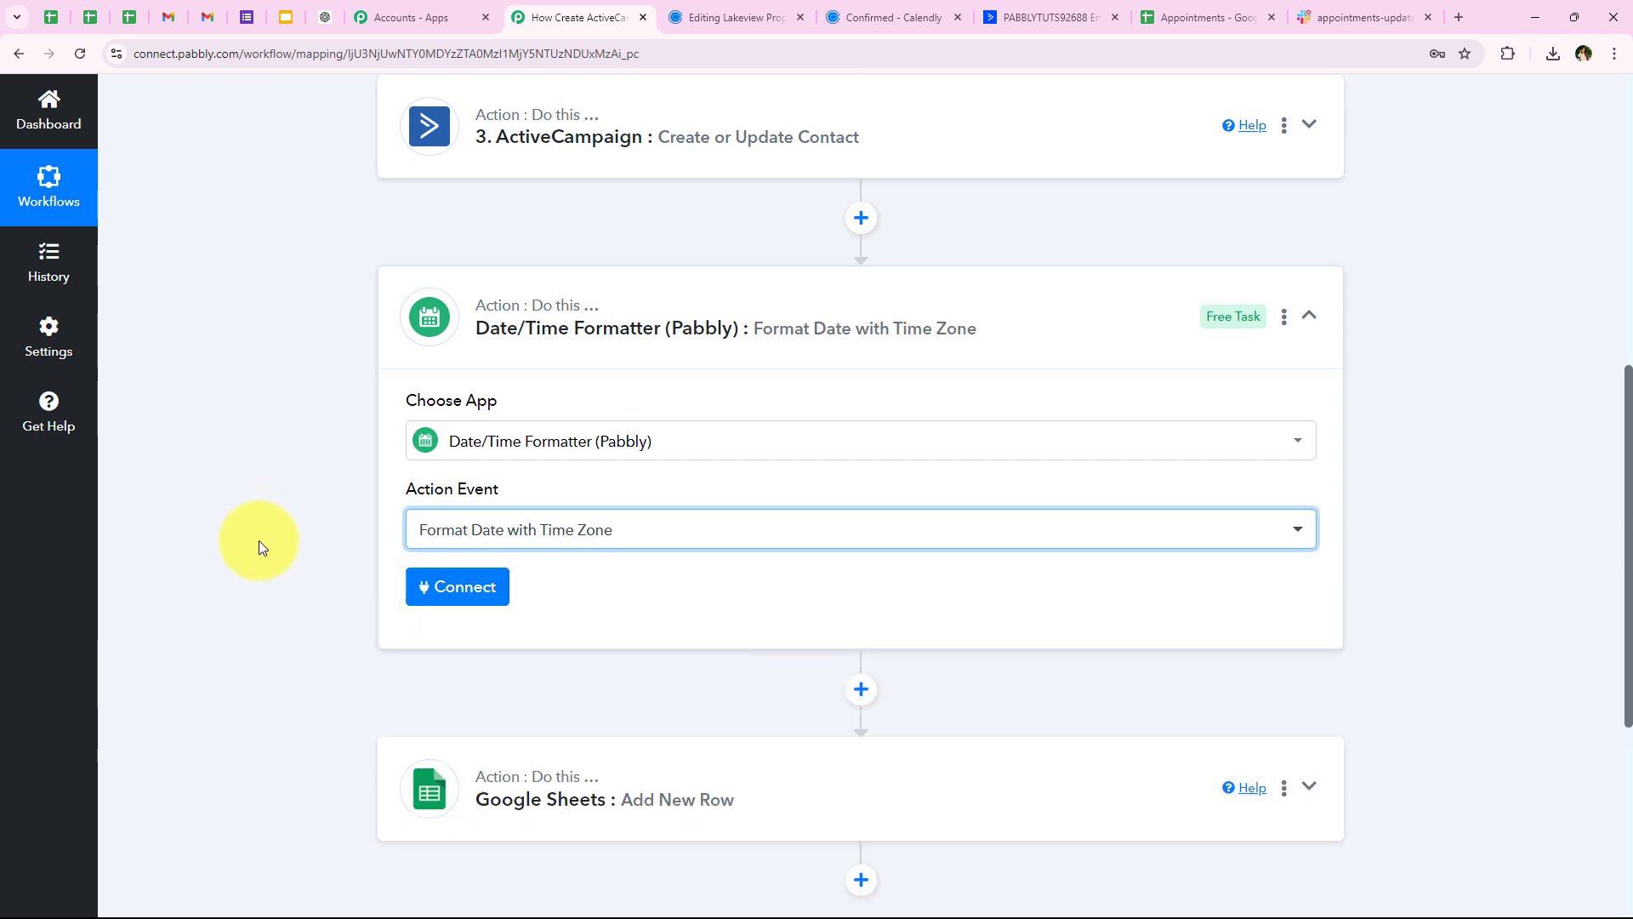
{"action": "left_click", "coordinate": [453, 595]}
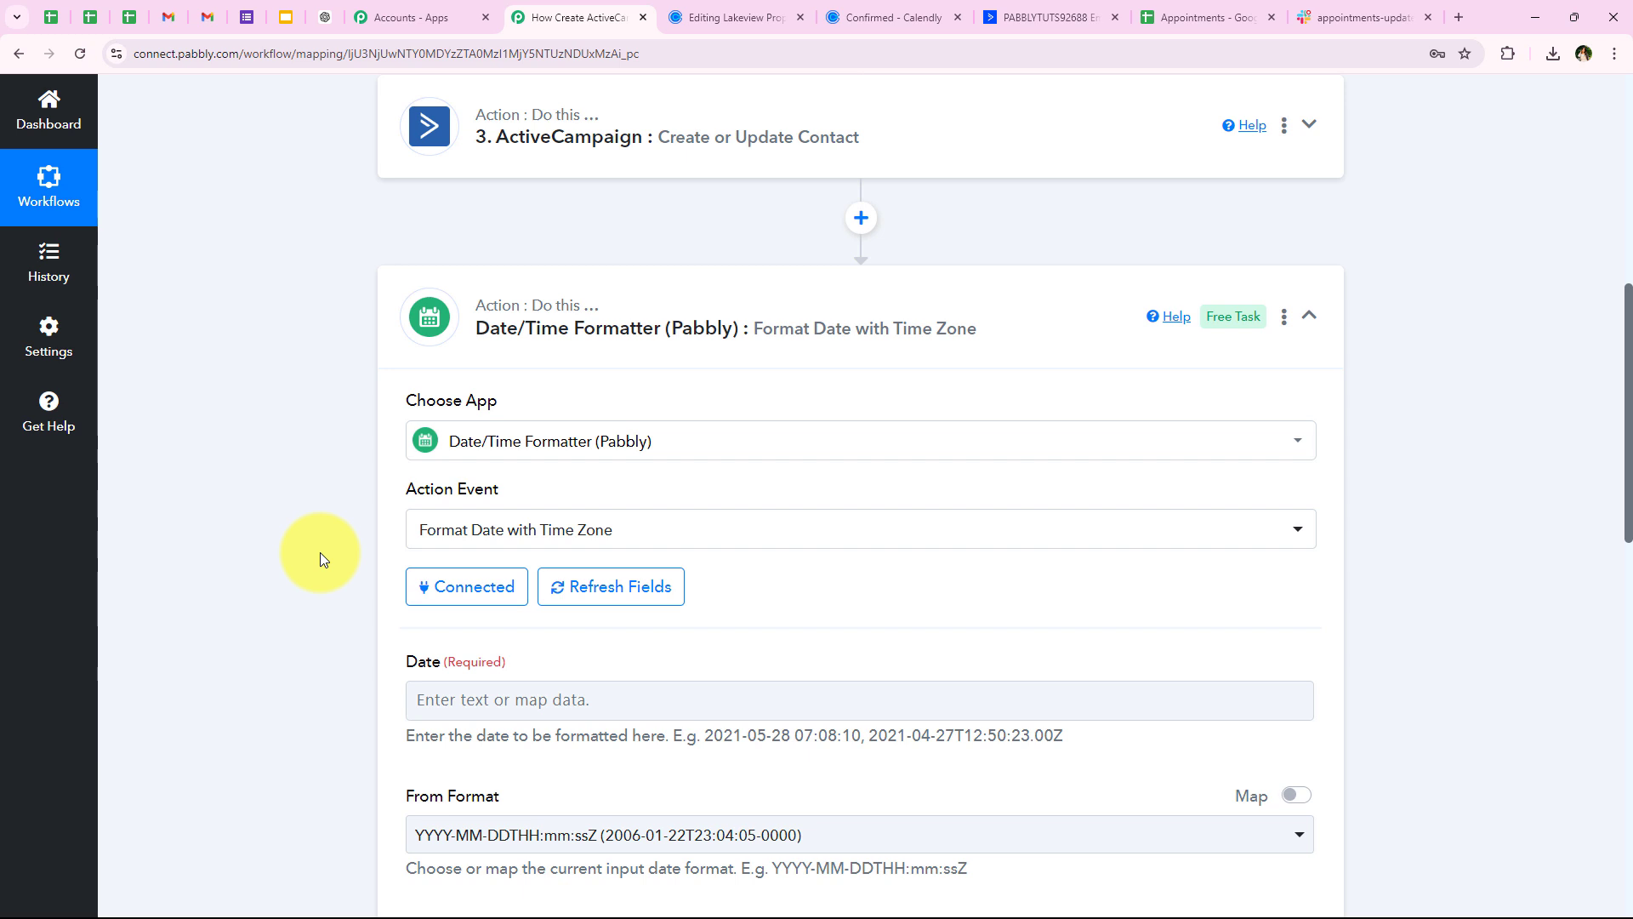
{"action": "scroll", "coordinate": [345, 601], "scroll_direction": "down", "scroll_amount": 3}
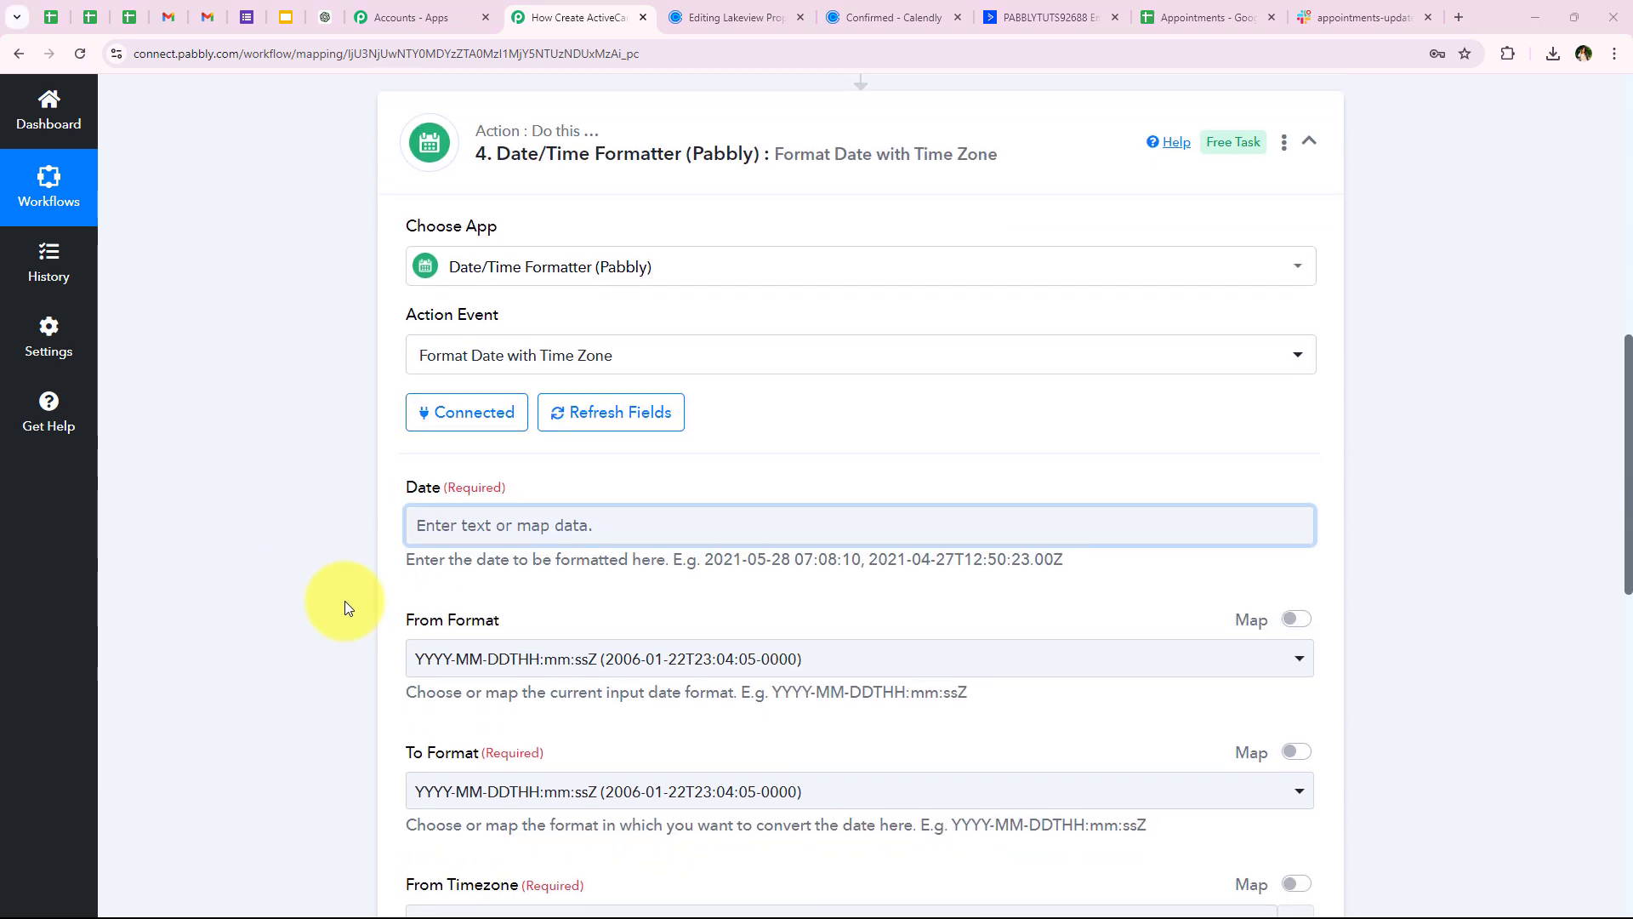
Map the Calendly Res2 Resource Start Time into the formatter's Date field
{"action": "left_click", "coordinate": [515, 443]}
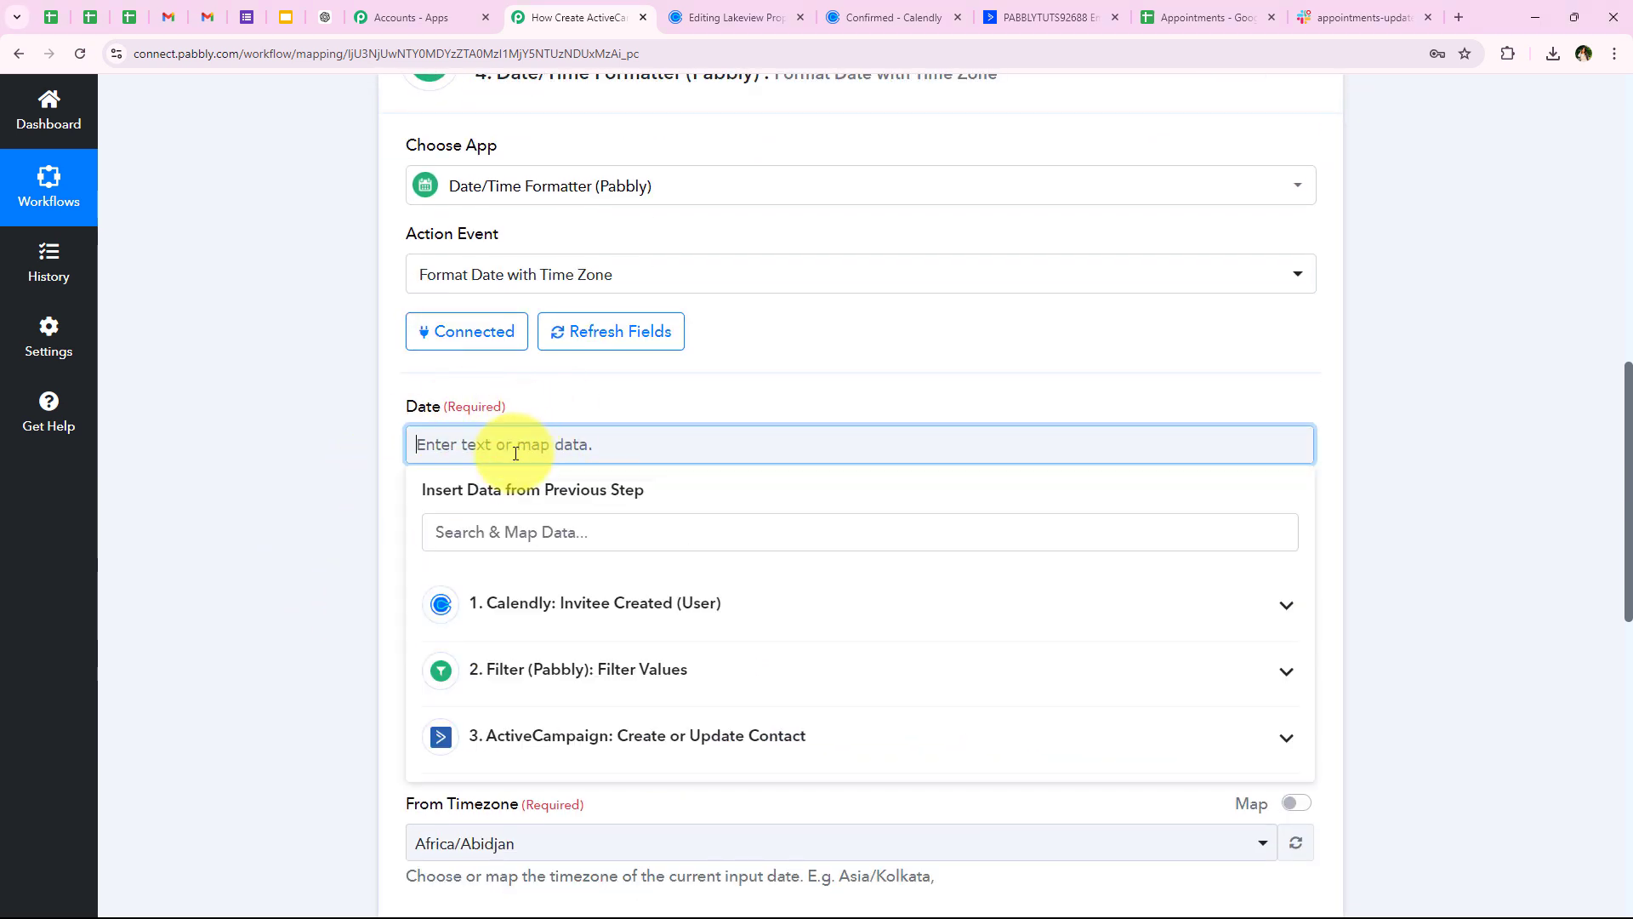
{"action": "left_click", "coordinate": [482, 527]}
{"action": "type", "text": "star"}
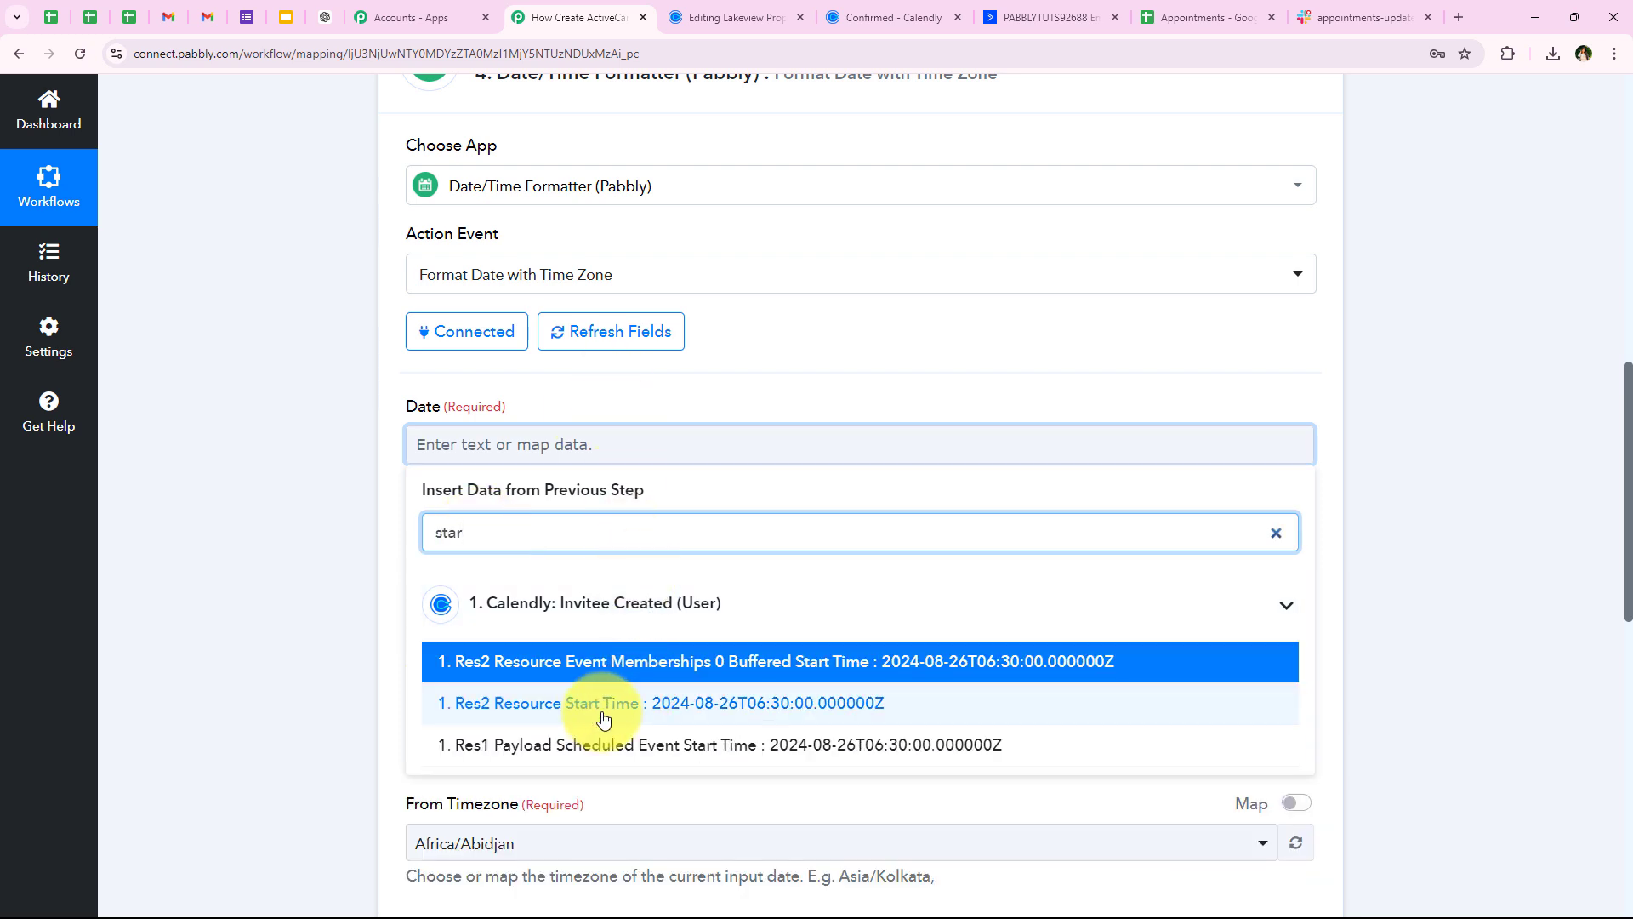
{"action": "left_click", "coordinate": [602, 705]}
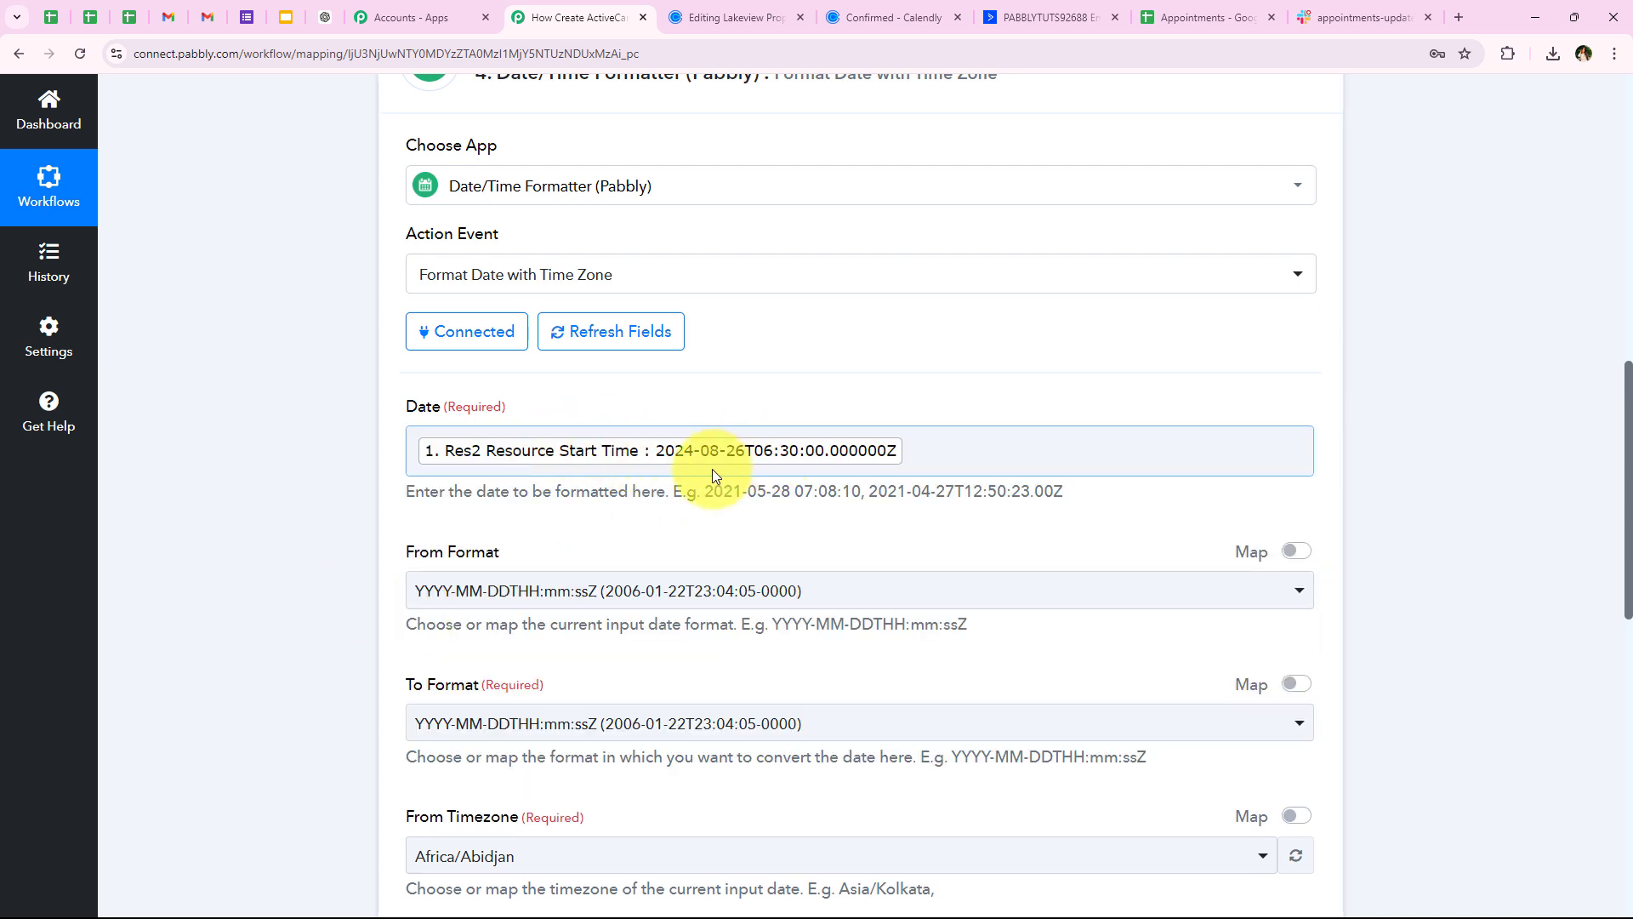
{"action": "scroll", "coordinate": [437, 522], "scroll_direction": "down", "scroll_amount": 1}
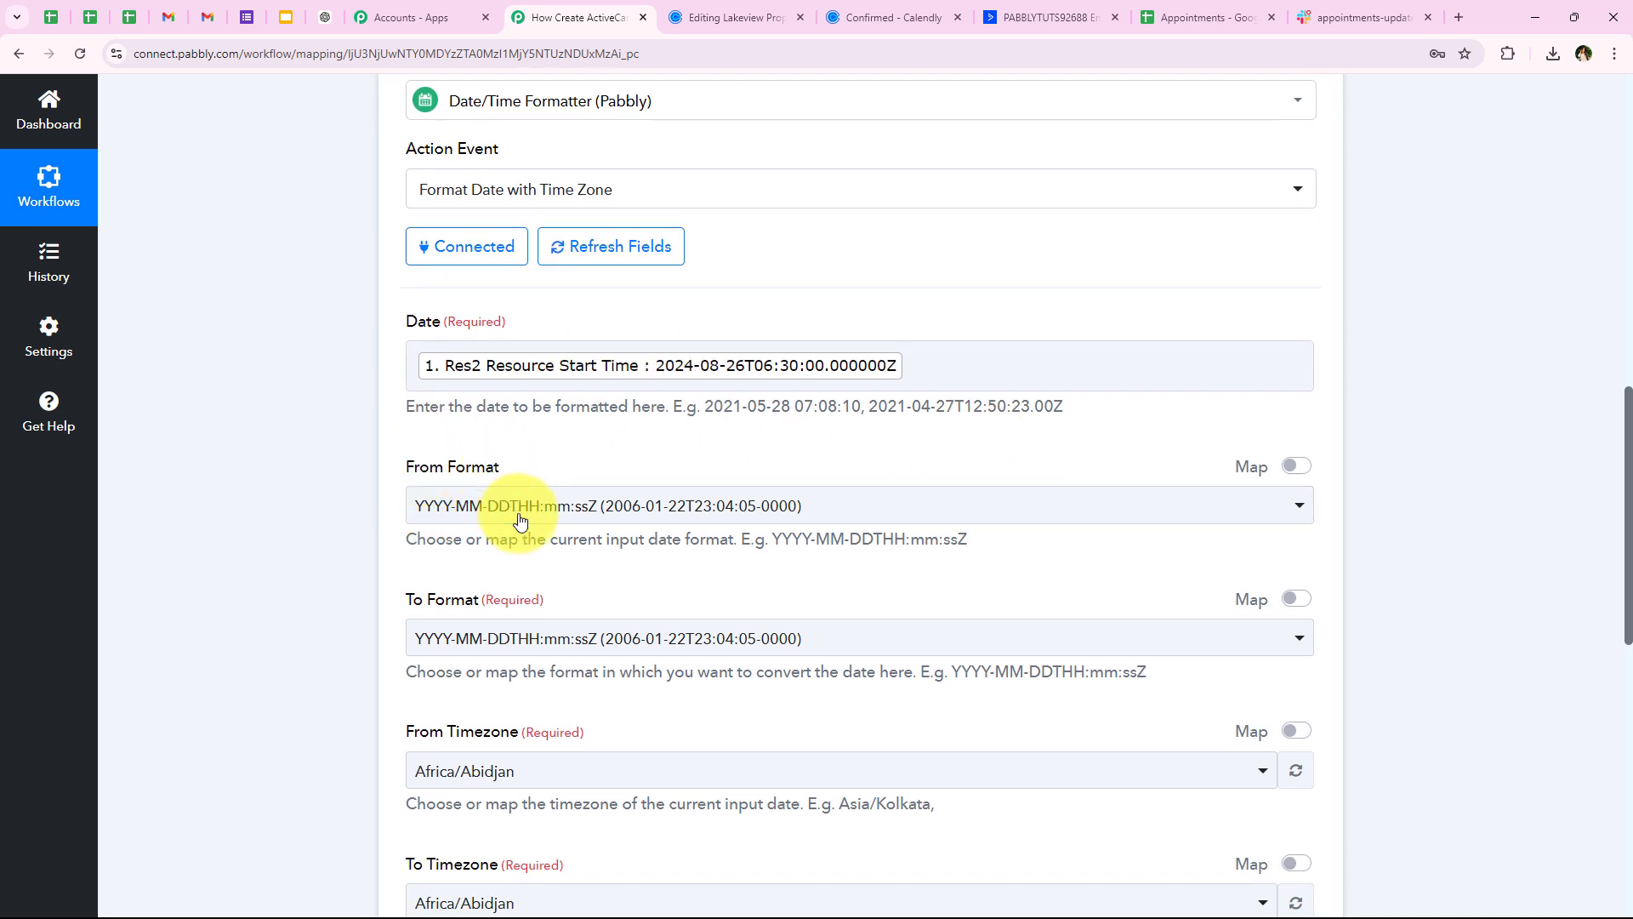
Keep the default input format YYYY-MM-DDTHH:mm:ssZ and set To Format to DD/MM/YYYY hh:mm:ss A
{"action": "left_click", "coordinate": [522, 510]}
{"action": "left_click", "coordinate": [502, 604]}
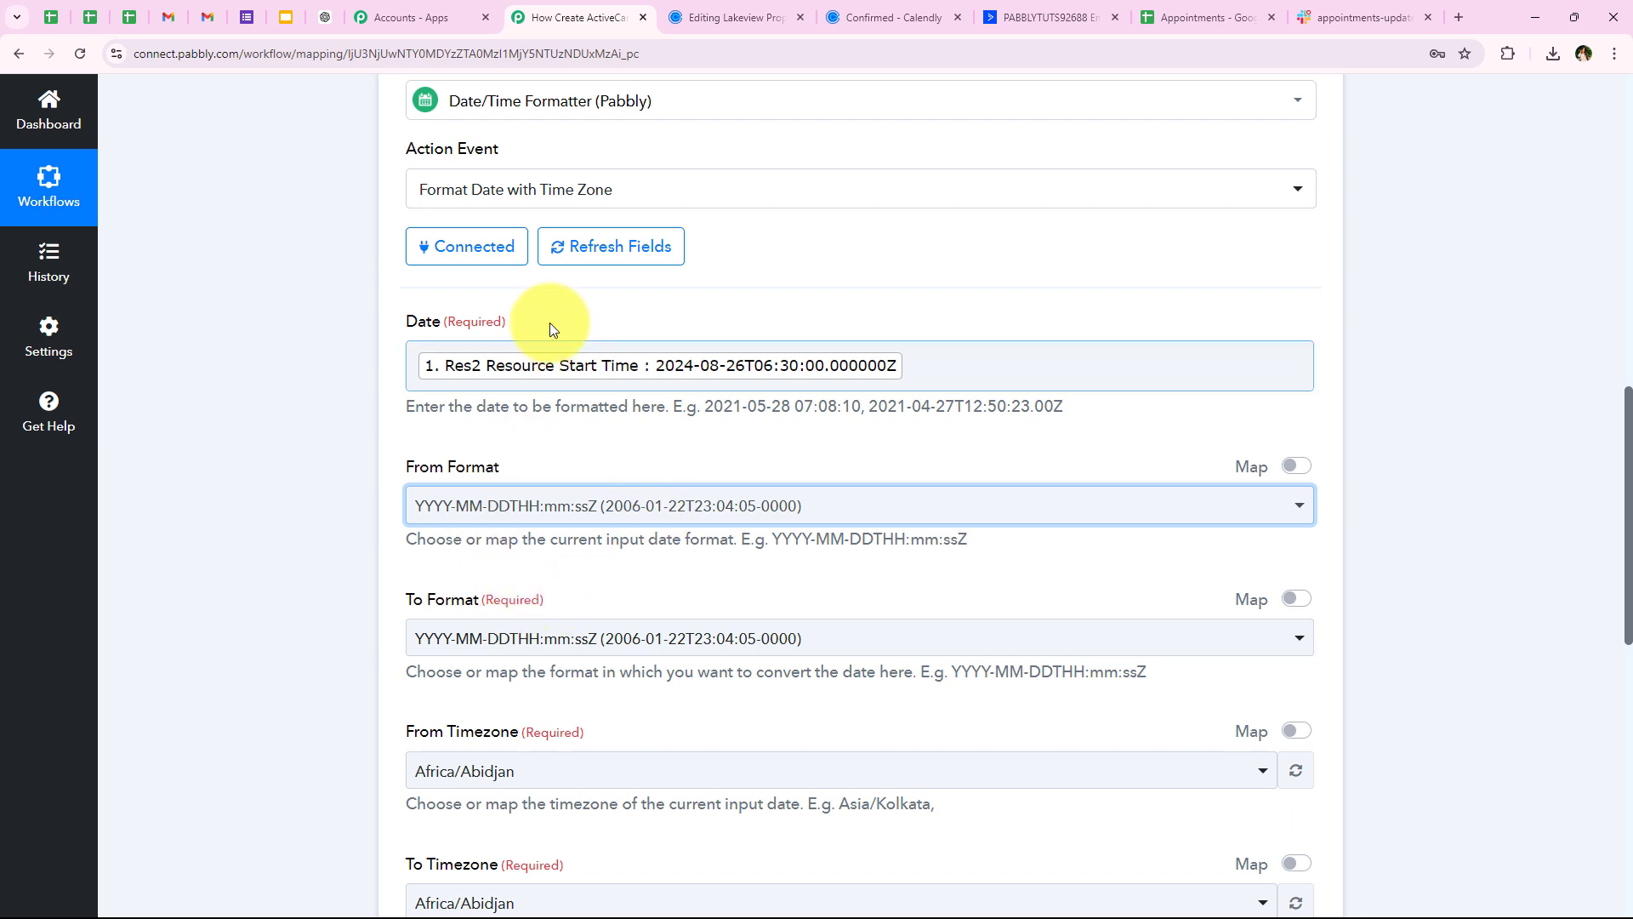
{"action": "scroll", "coordinate": [303, 544], "scroll_direction": "down", "scroll_amount": 2}
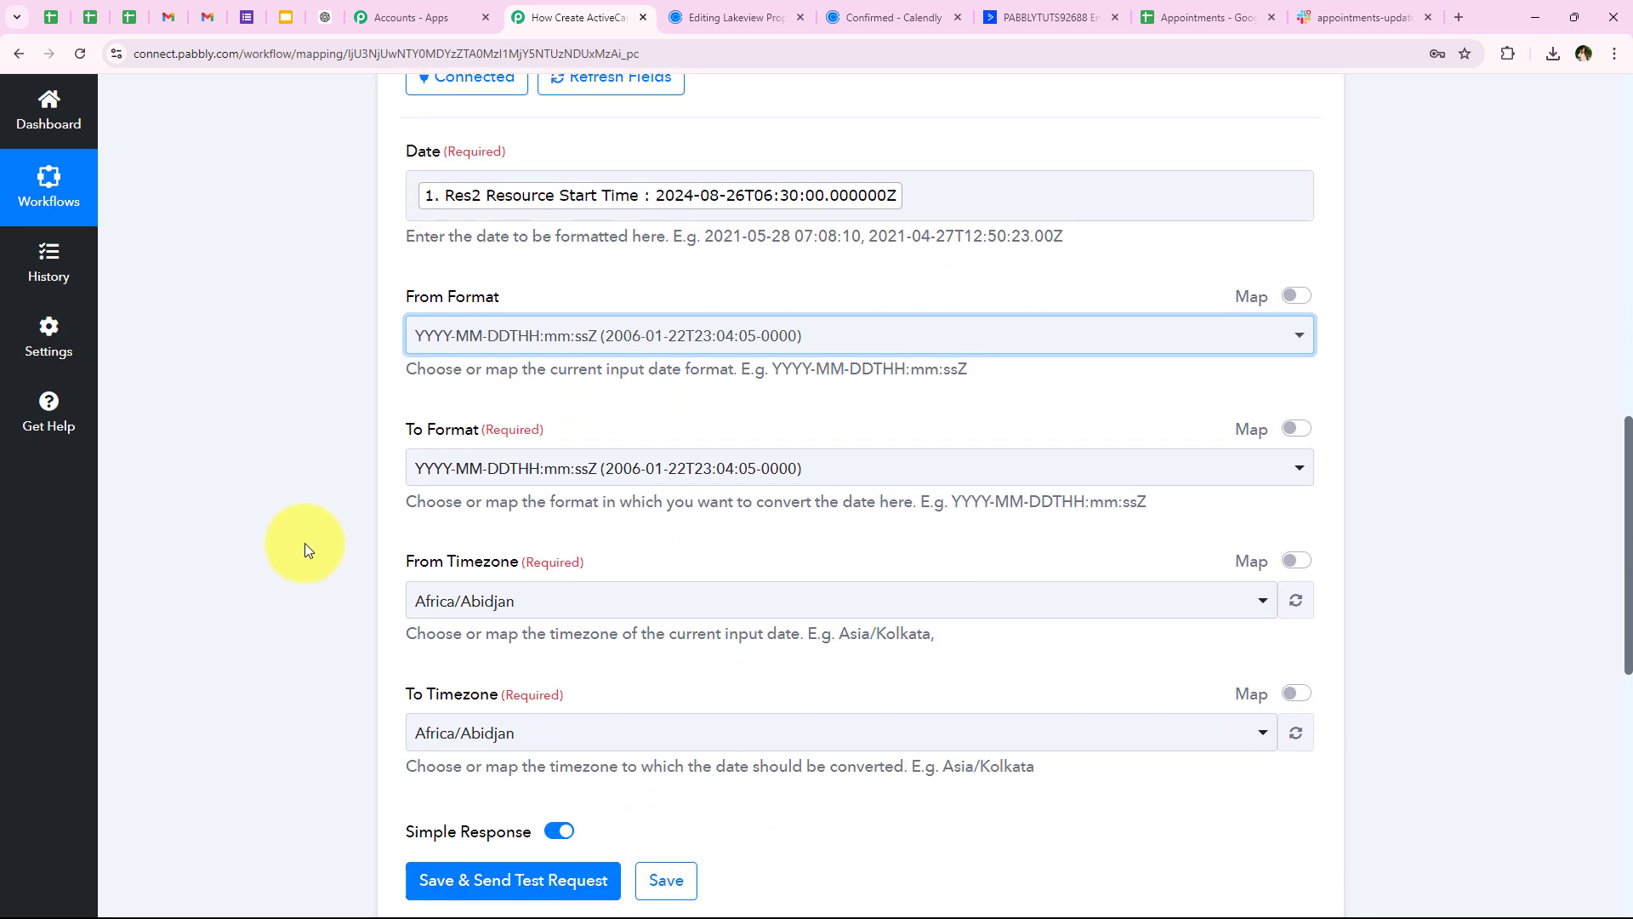
{"action": "left_click", "coordinate": [453, 468]}
{"action": "scroll", "coordinate": [234, 537], "scroll_direction": "down", "scroll_amount": 1}
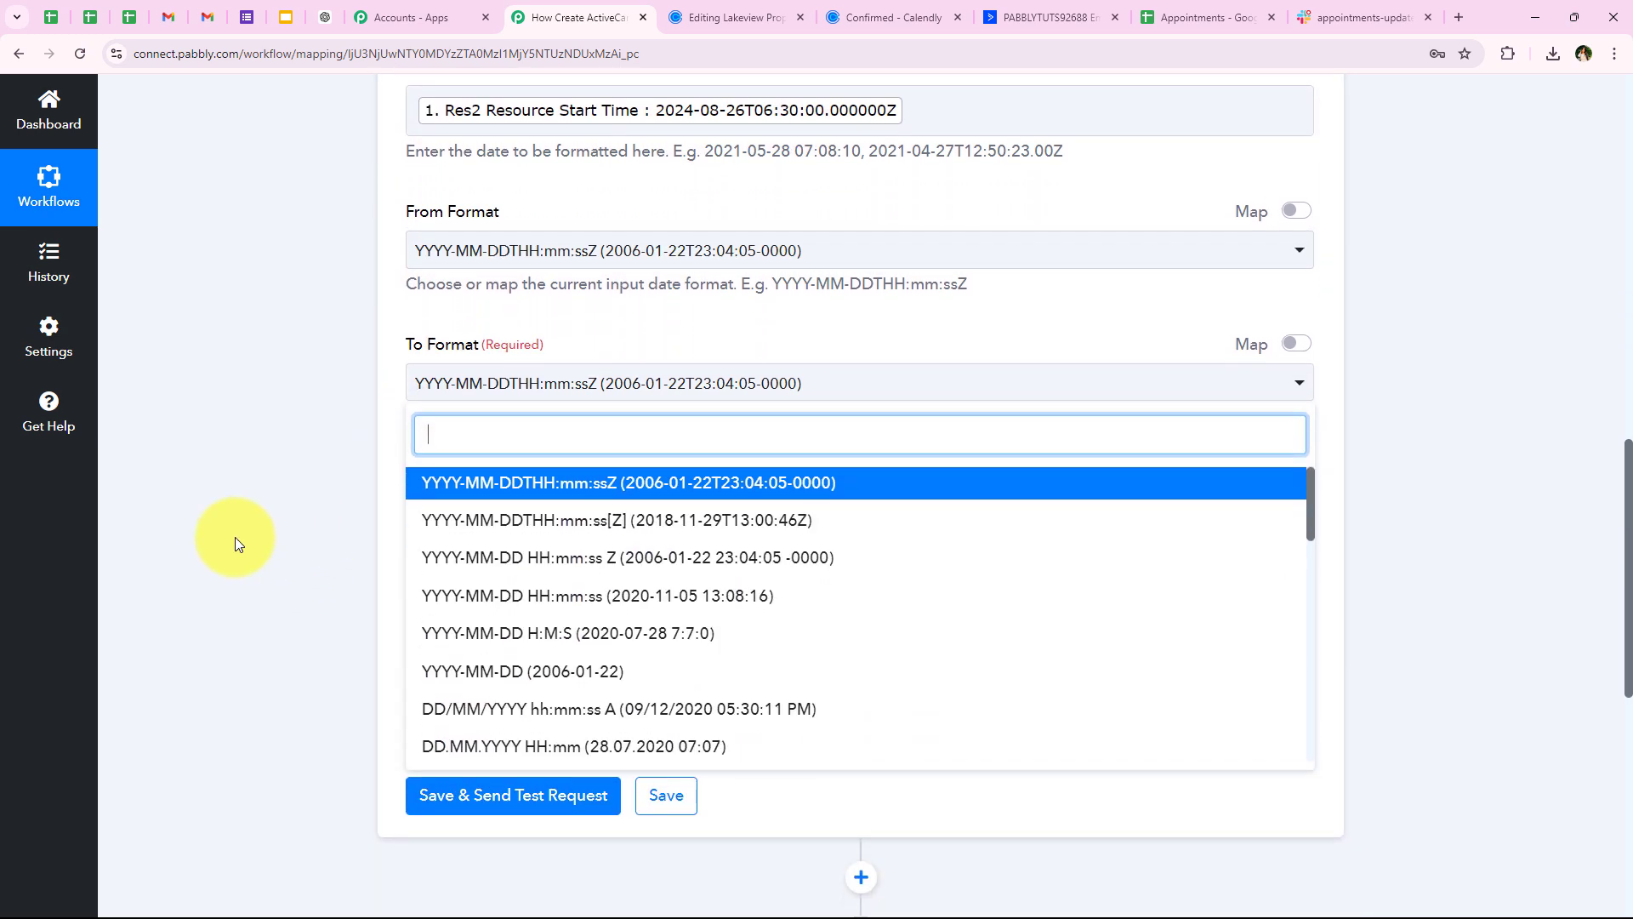
{"action": "left_click", "coordinate": [479, 708]}
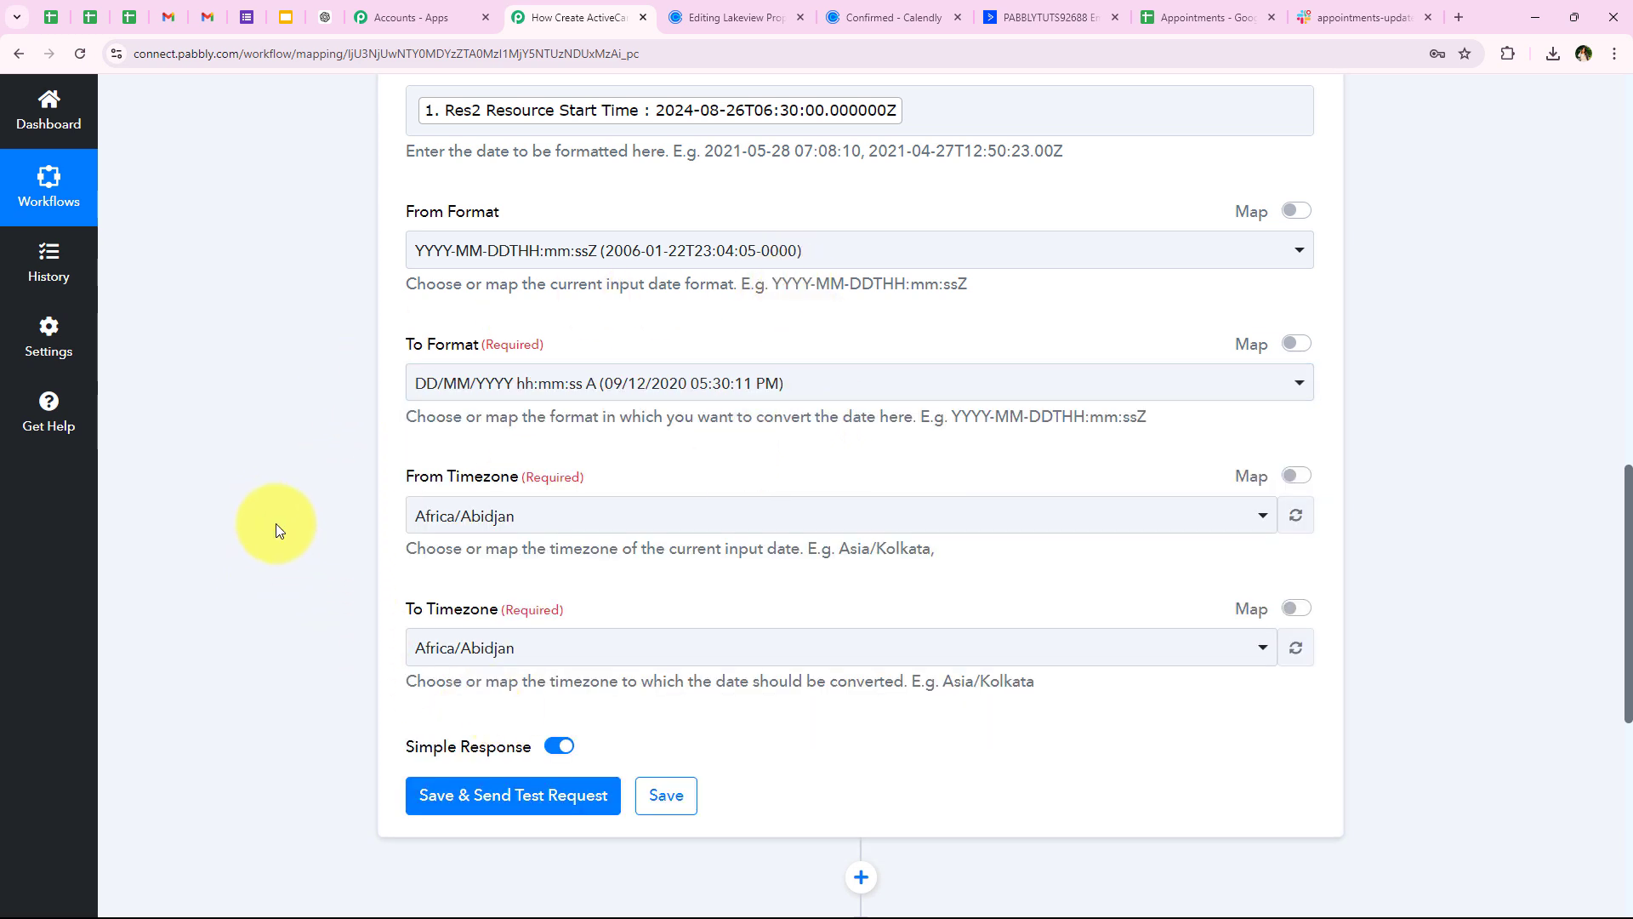
{"action": "scroll", "coordinate": [281, 527], "scroll_direction": "down", "scroll_amount": 1}
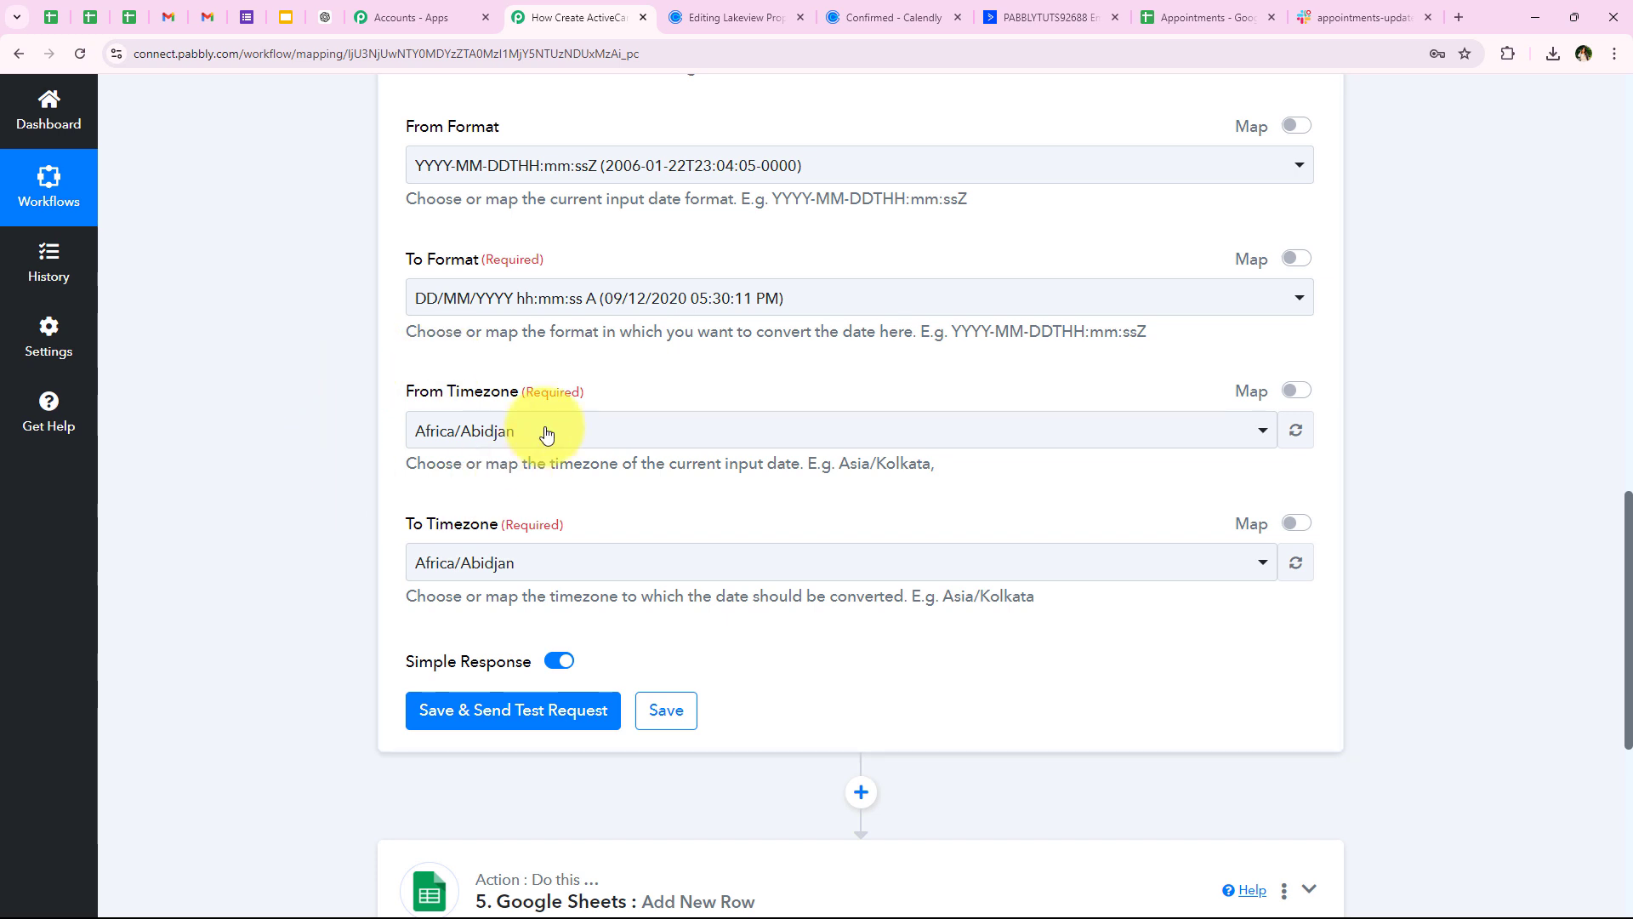
Set From Timezone to Etc/UTC and search 'kol' for Asia/Kolkata as To Timezone
{"action": "left_click", "coordinate": [467, 442]}
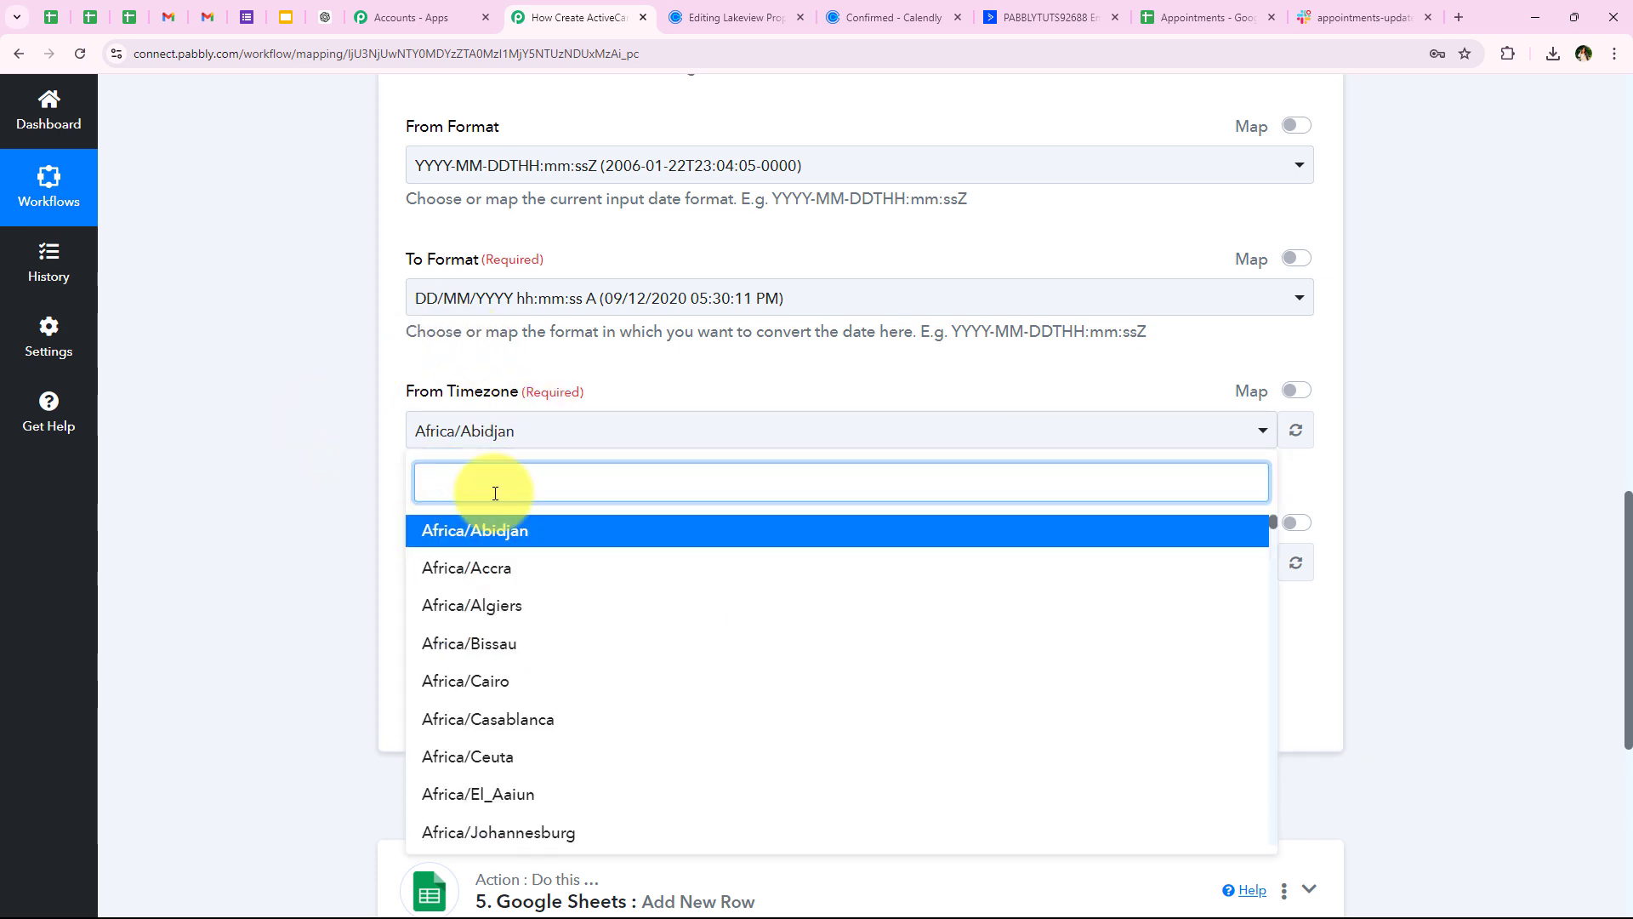
{"action": "type", "text": "utc"}
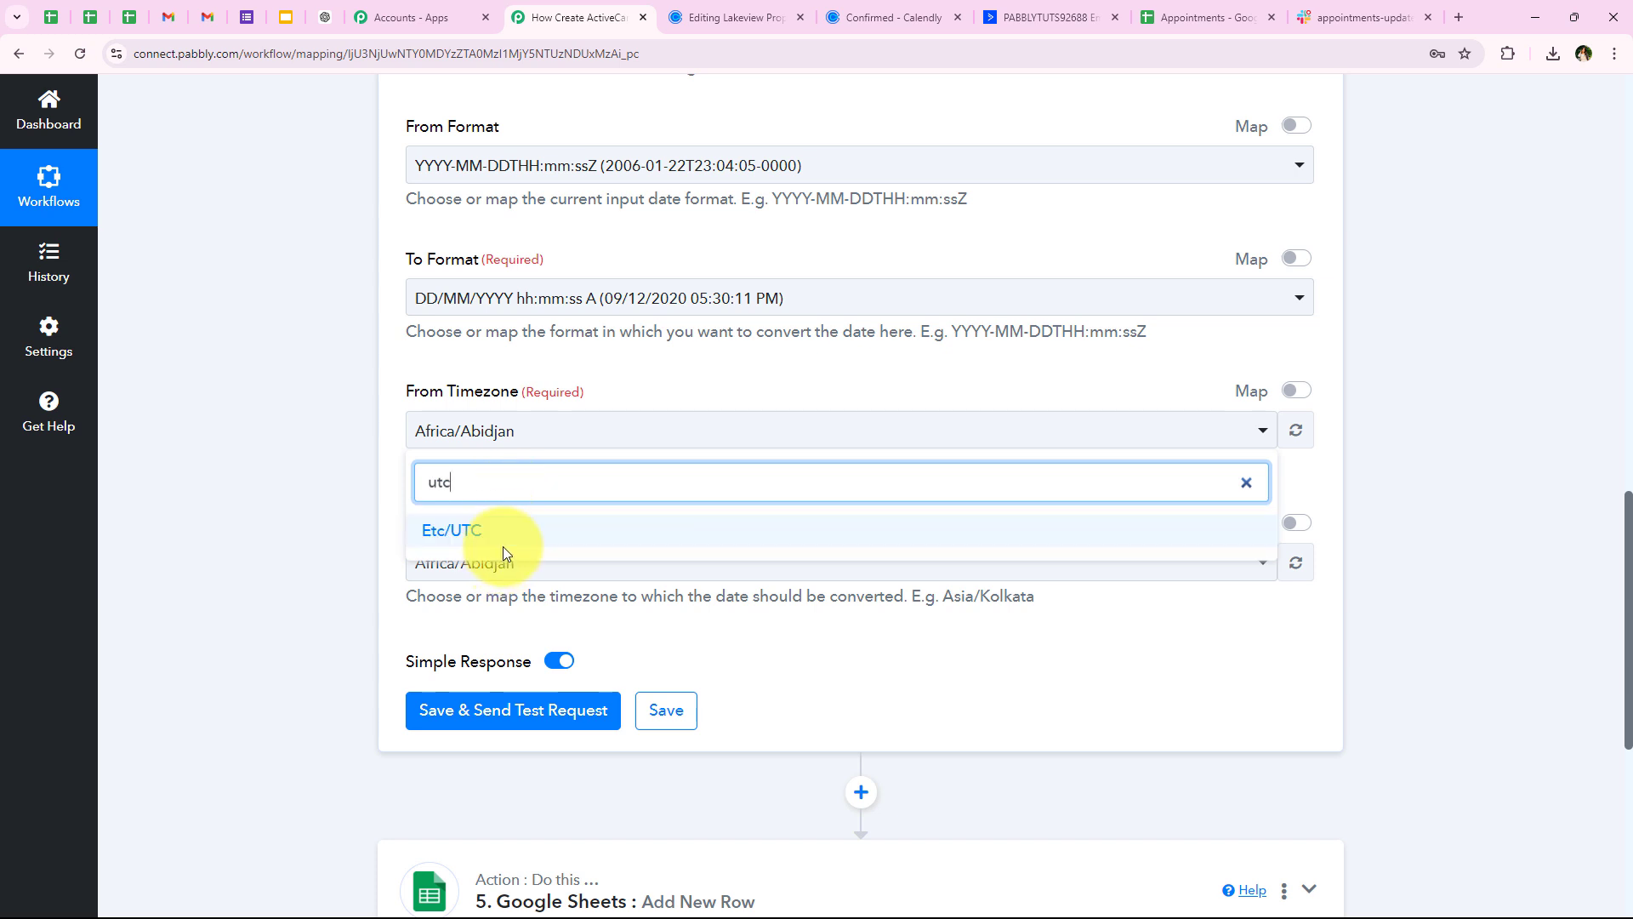
{"action": "left_click", "coordinate": [500, 543]}
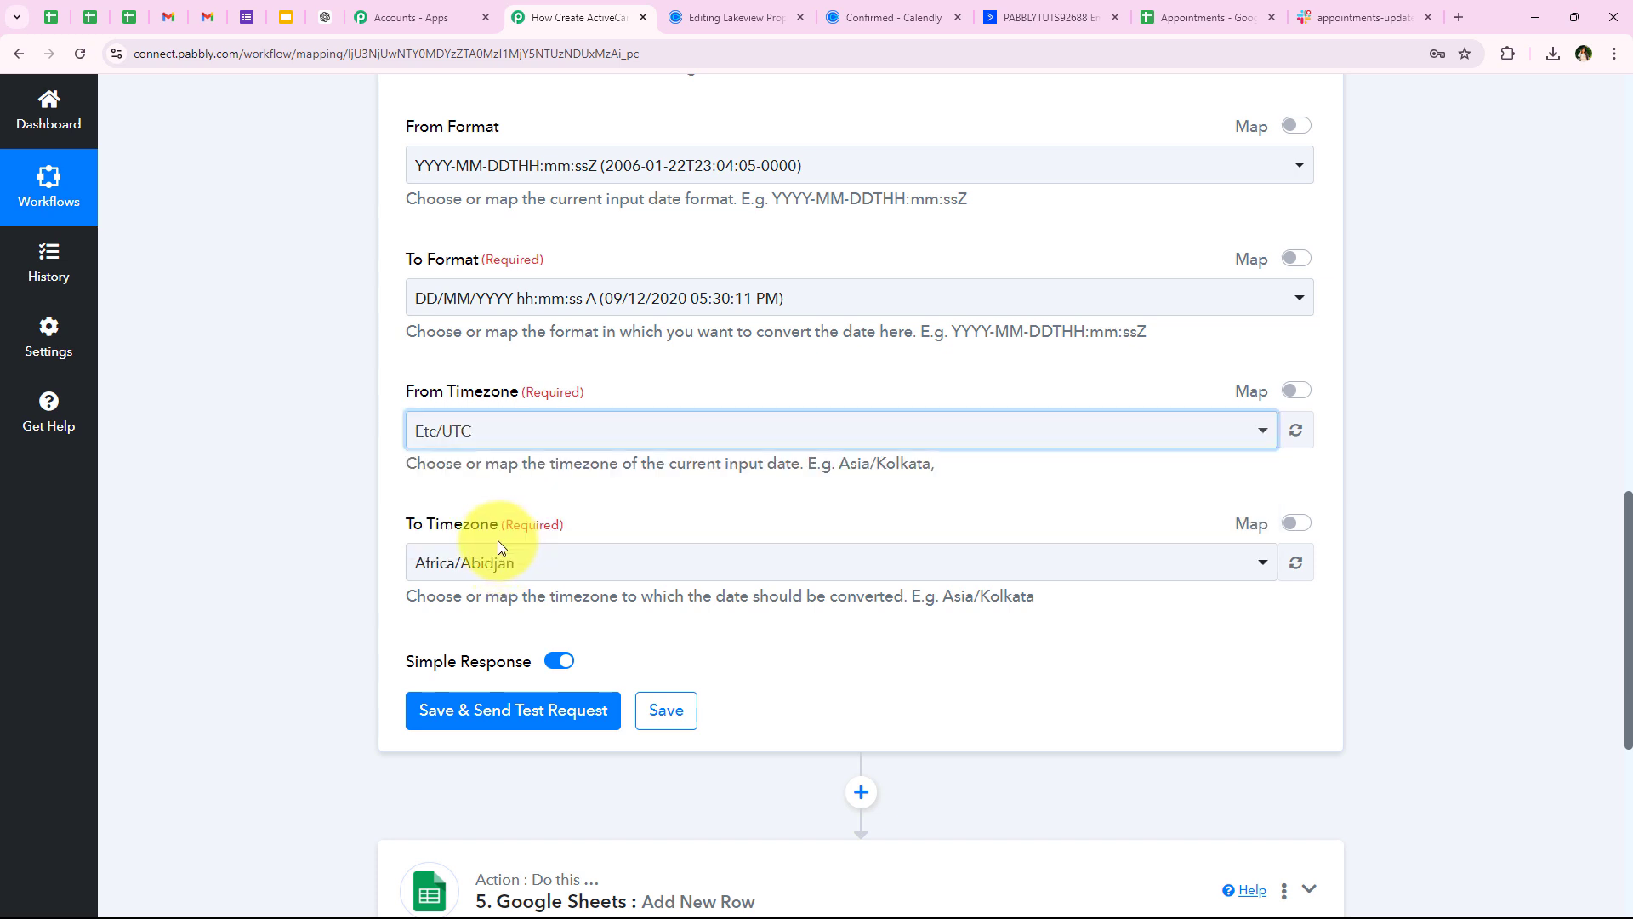
{"action": "left_click_drag", "start_coordinate": [407, 524], "coordinate": [500, 521]}
{"action": "left_click", "coordinate": [340, 574]}
{"action": "left_click", "coordinate": [437, 579]}
{"action": "scroll", "coordinate": [448, 412], "scroll_direction": "down", "scroll_amount": 2}
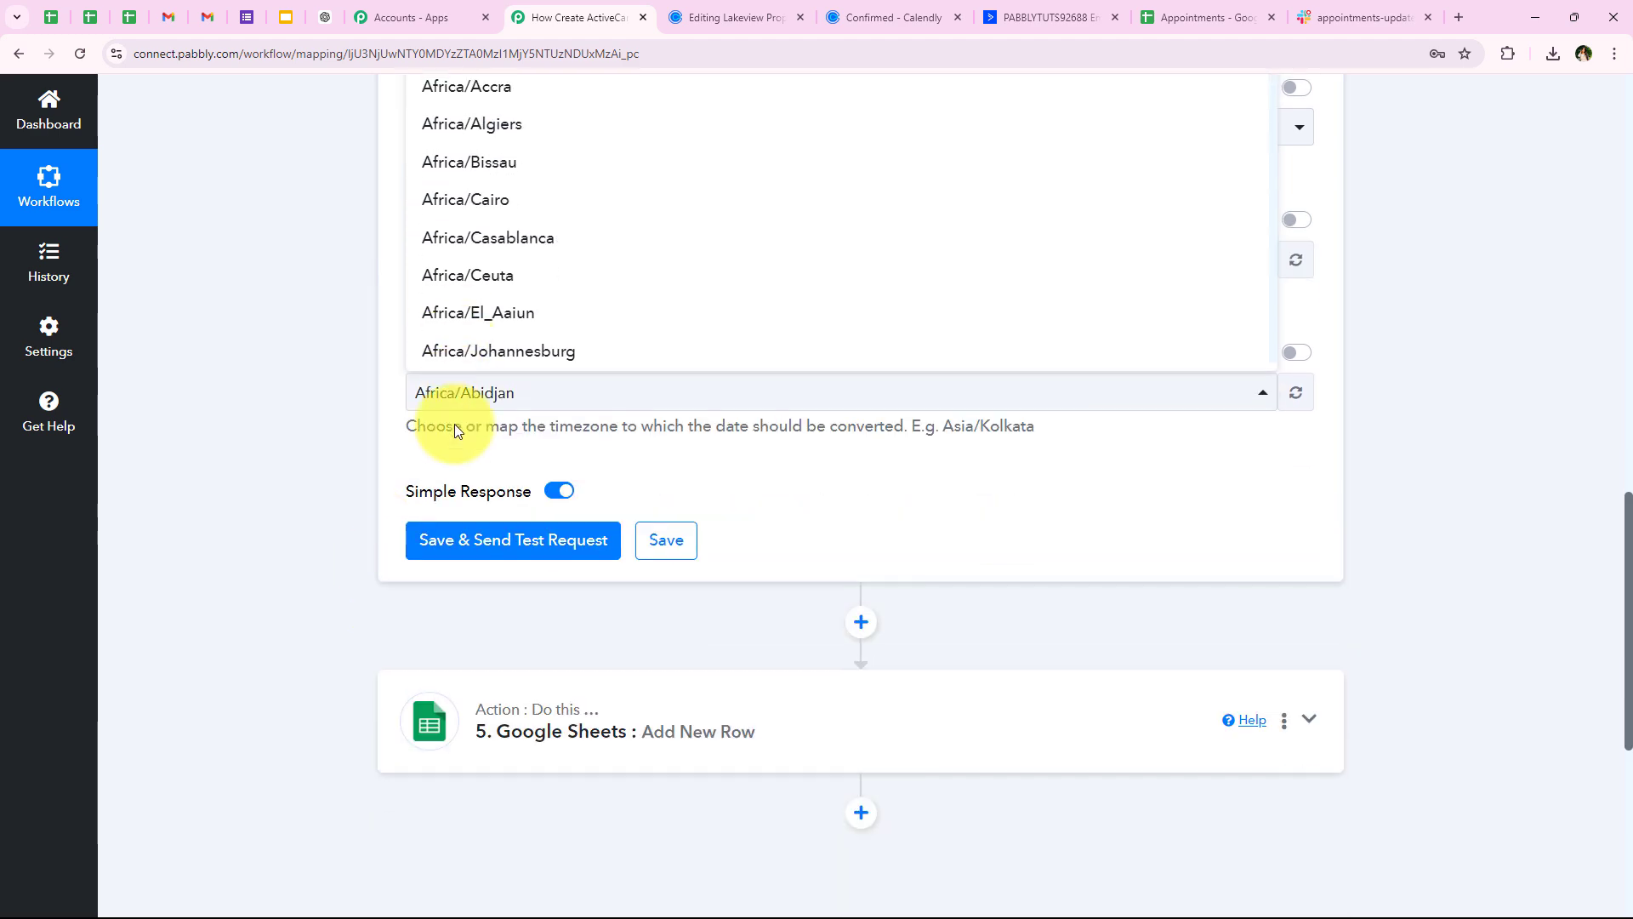
{"action": "scroll", "coordinate": [440, 510], "scroll_direction": "up", "scroll_amount": 2}
{"action": "type", "text": "kol"}
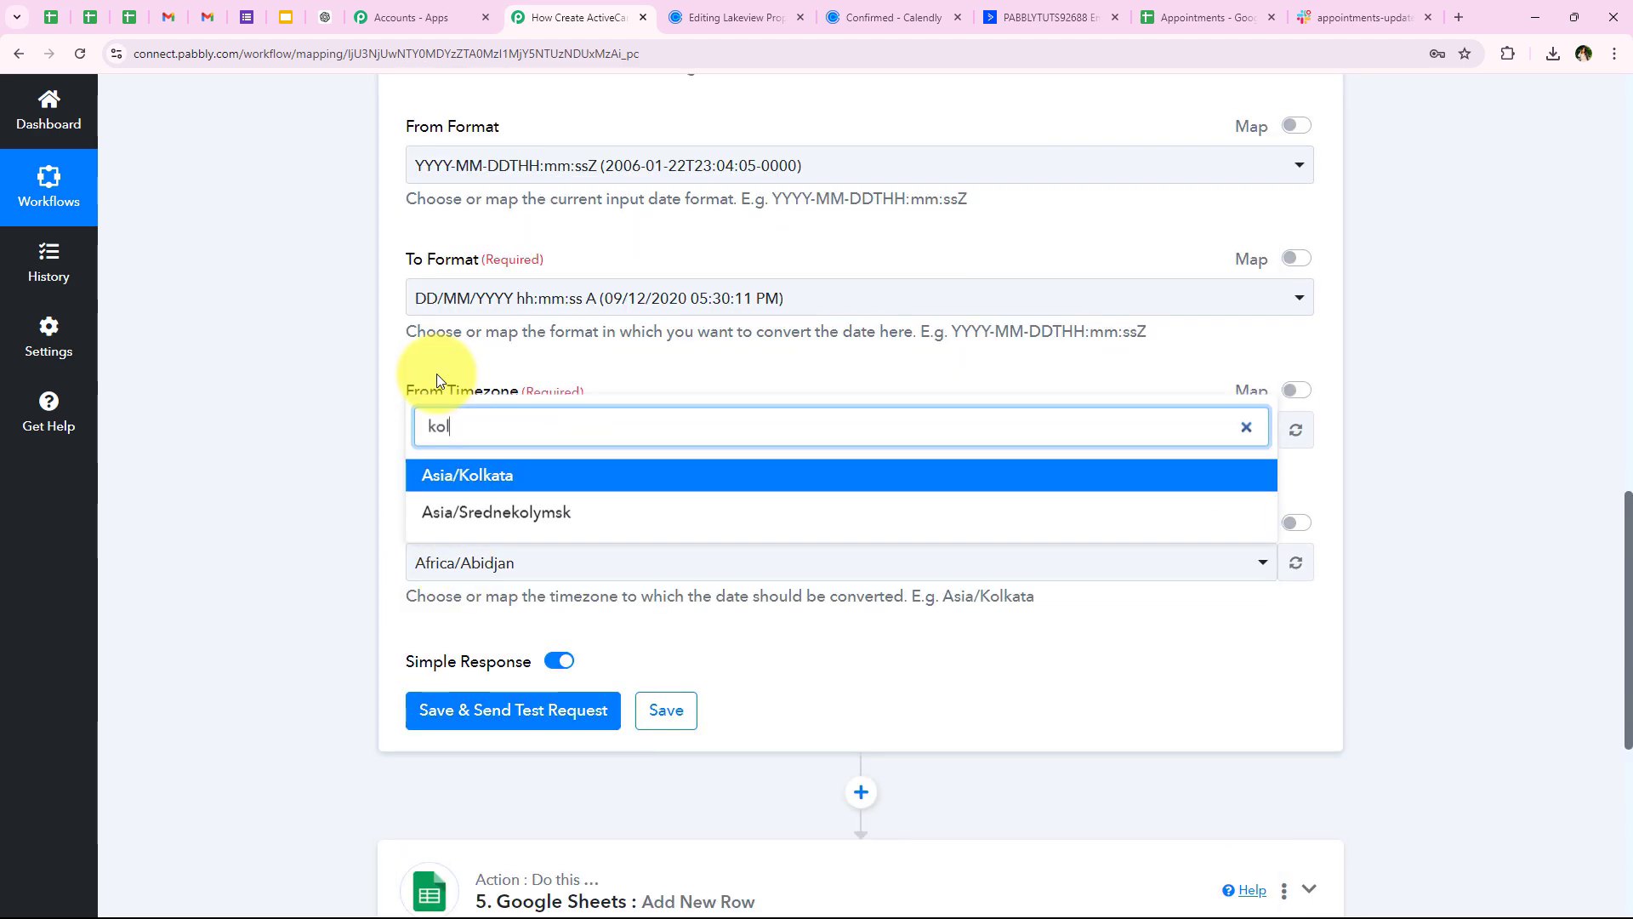
{"action": "left_click", "coordinate": [498, 472]}
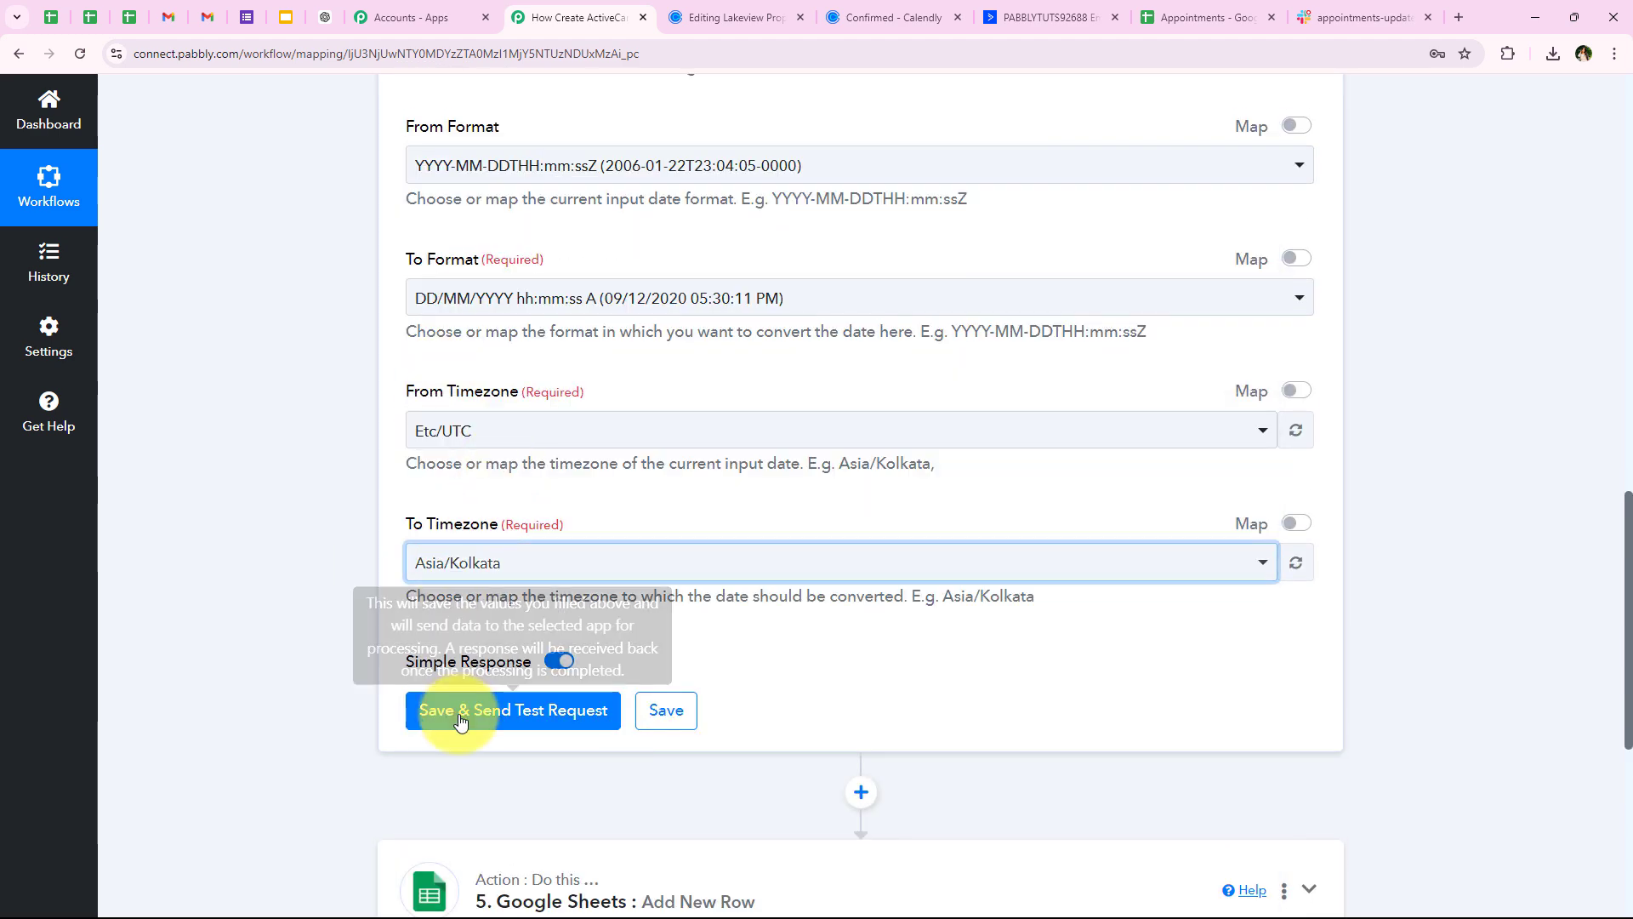
{"action": "left_click", "coordinate": [442, 708]}
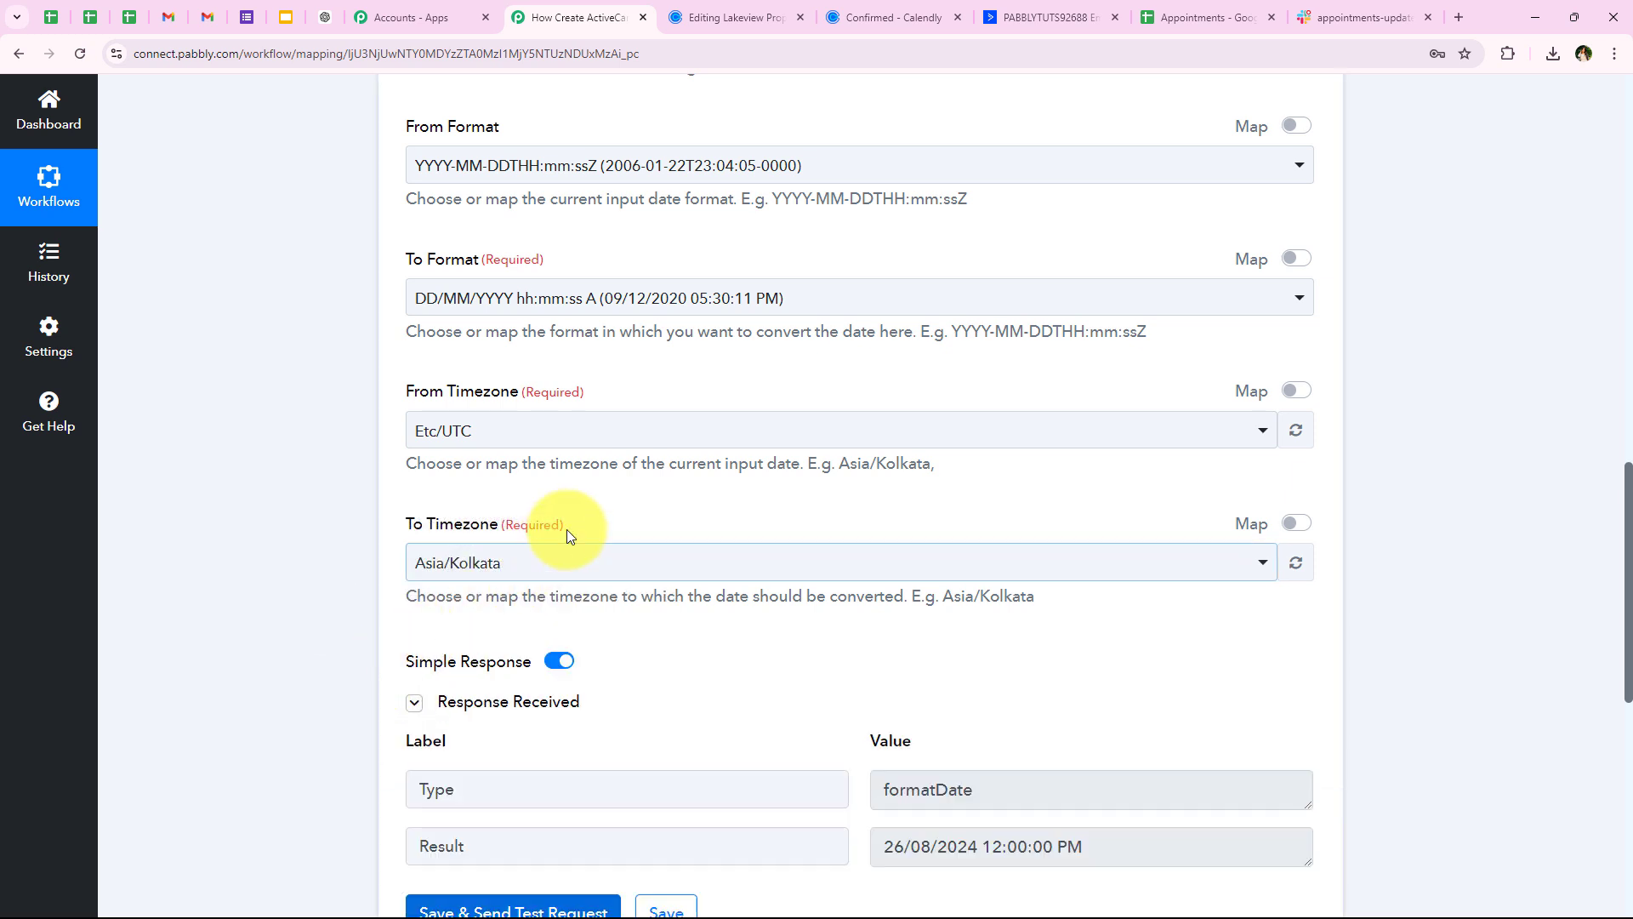
{"action": "scroll", "coordinate": [595, 527], "scroll_direction": "down", "scroll_amount": 1}
{"action": "scroll", "coordinate": [601, 527], "scroll_direction": "down", "scroll_amount": 1}
{"action": "scroll", "coordinate": [808, 638], "scroll_direction": "down", "scroll_amount": 1}
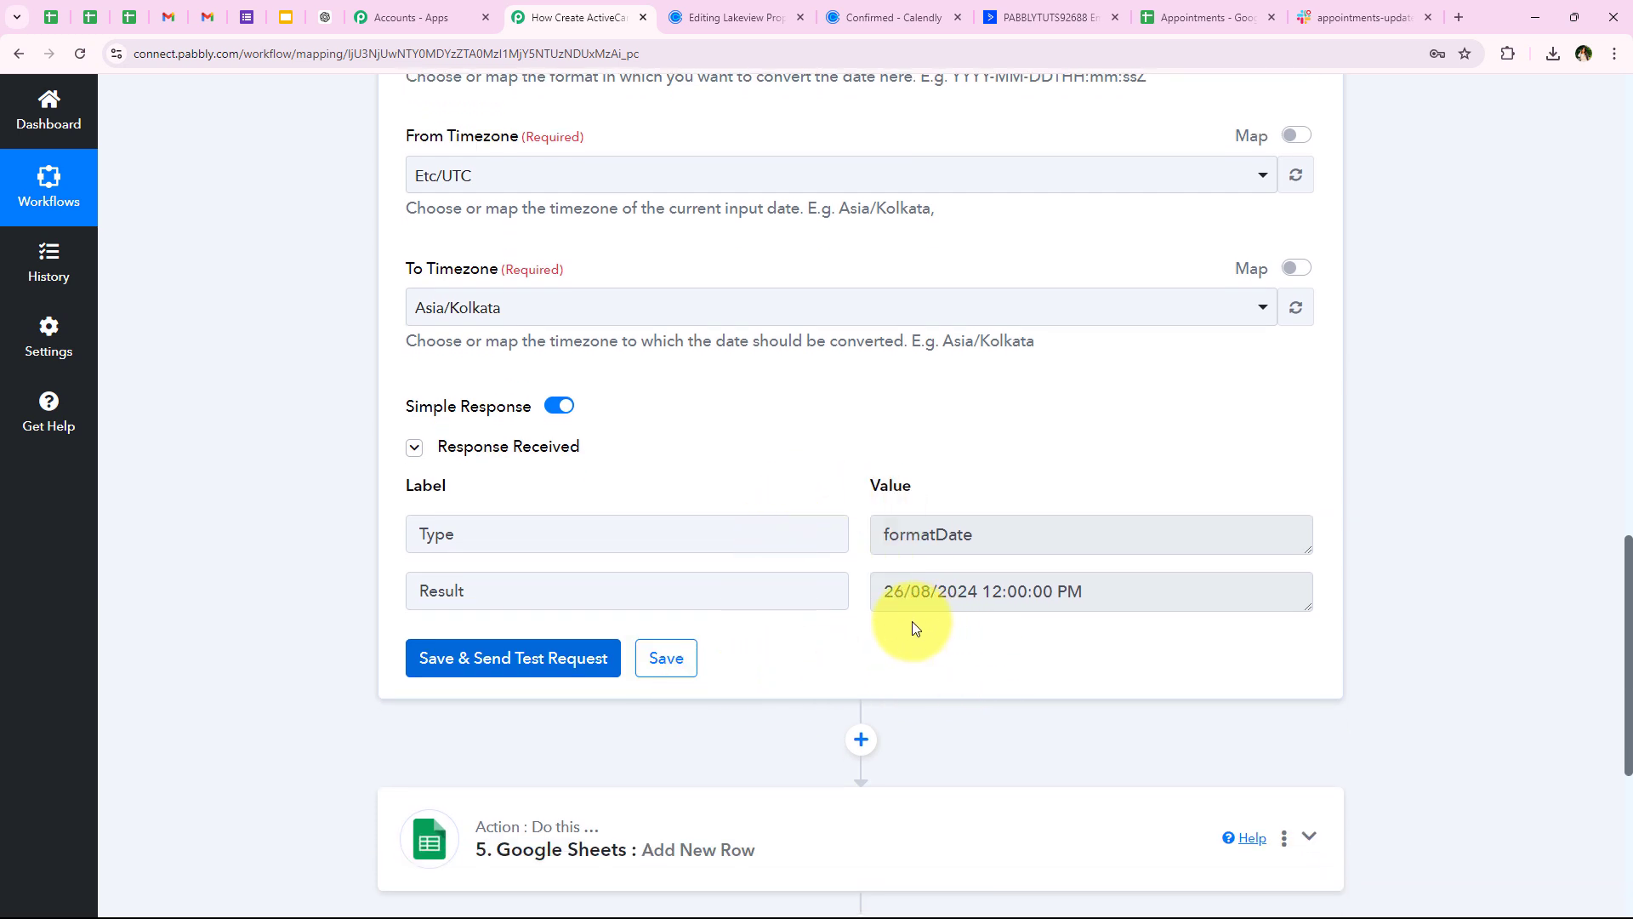
{"action": "left_click_drag", "start_coordinate": [885, 593], "coordinate": [1046, 655]}
{"action": "left_click", "coordinate": [1046, 655]}
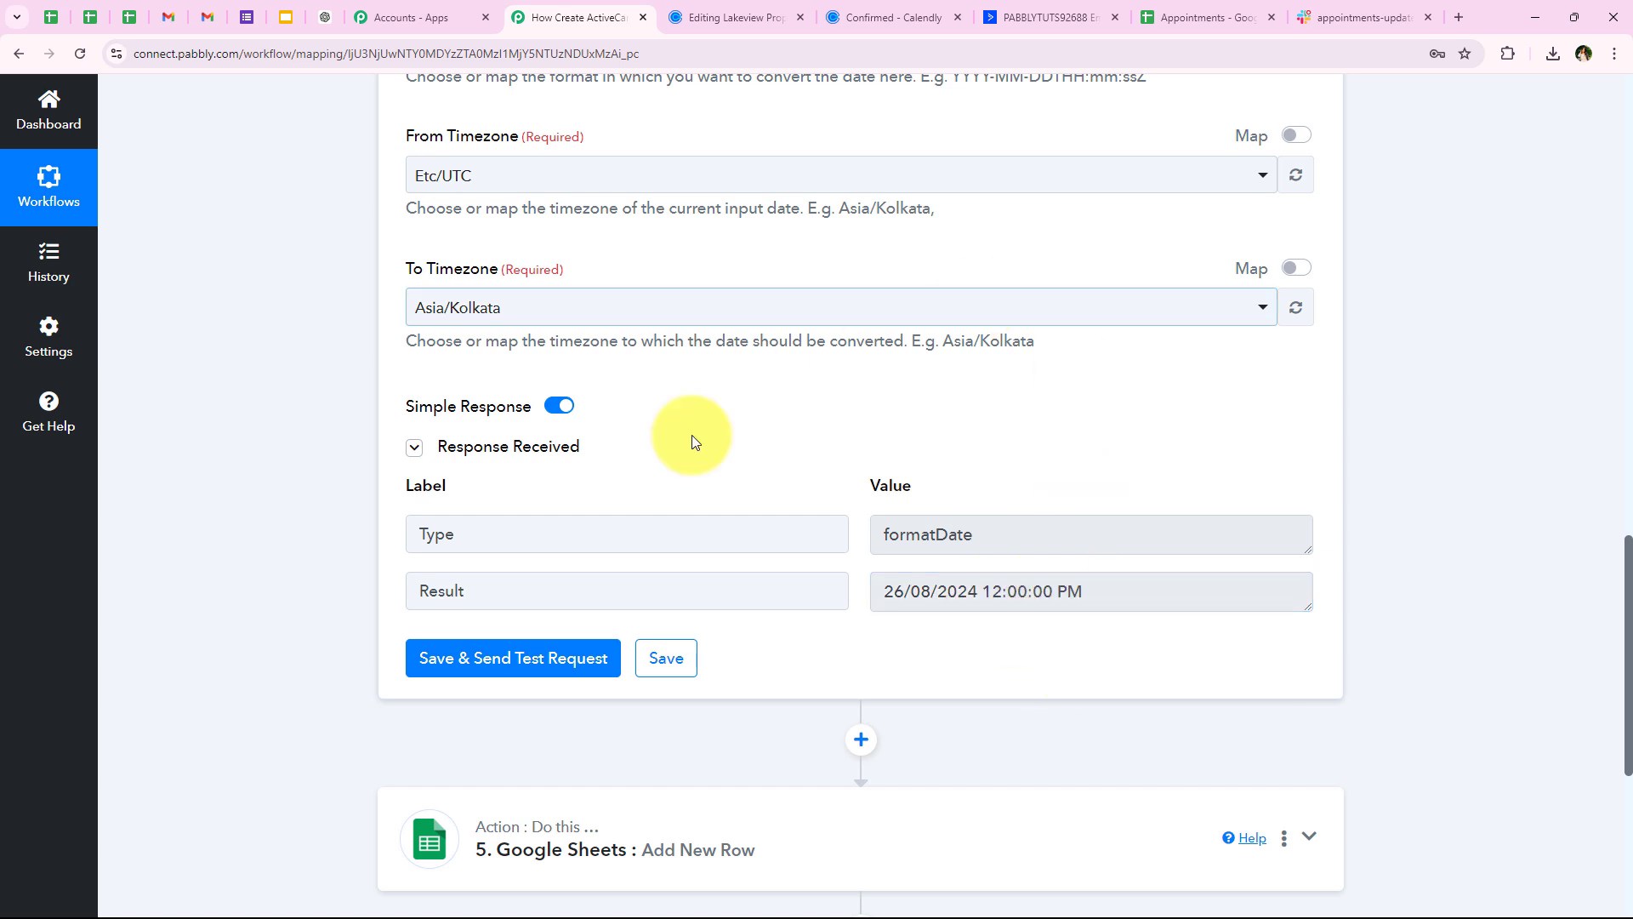
{"action": "left_click", "coordinate": [876, 17]}
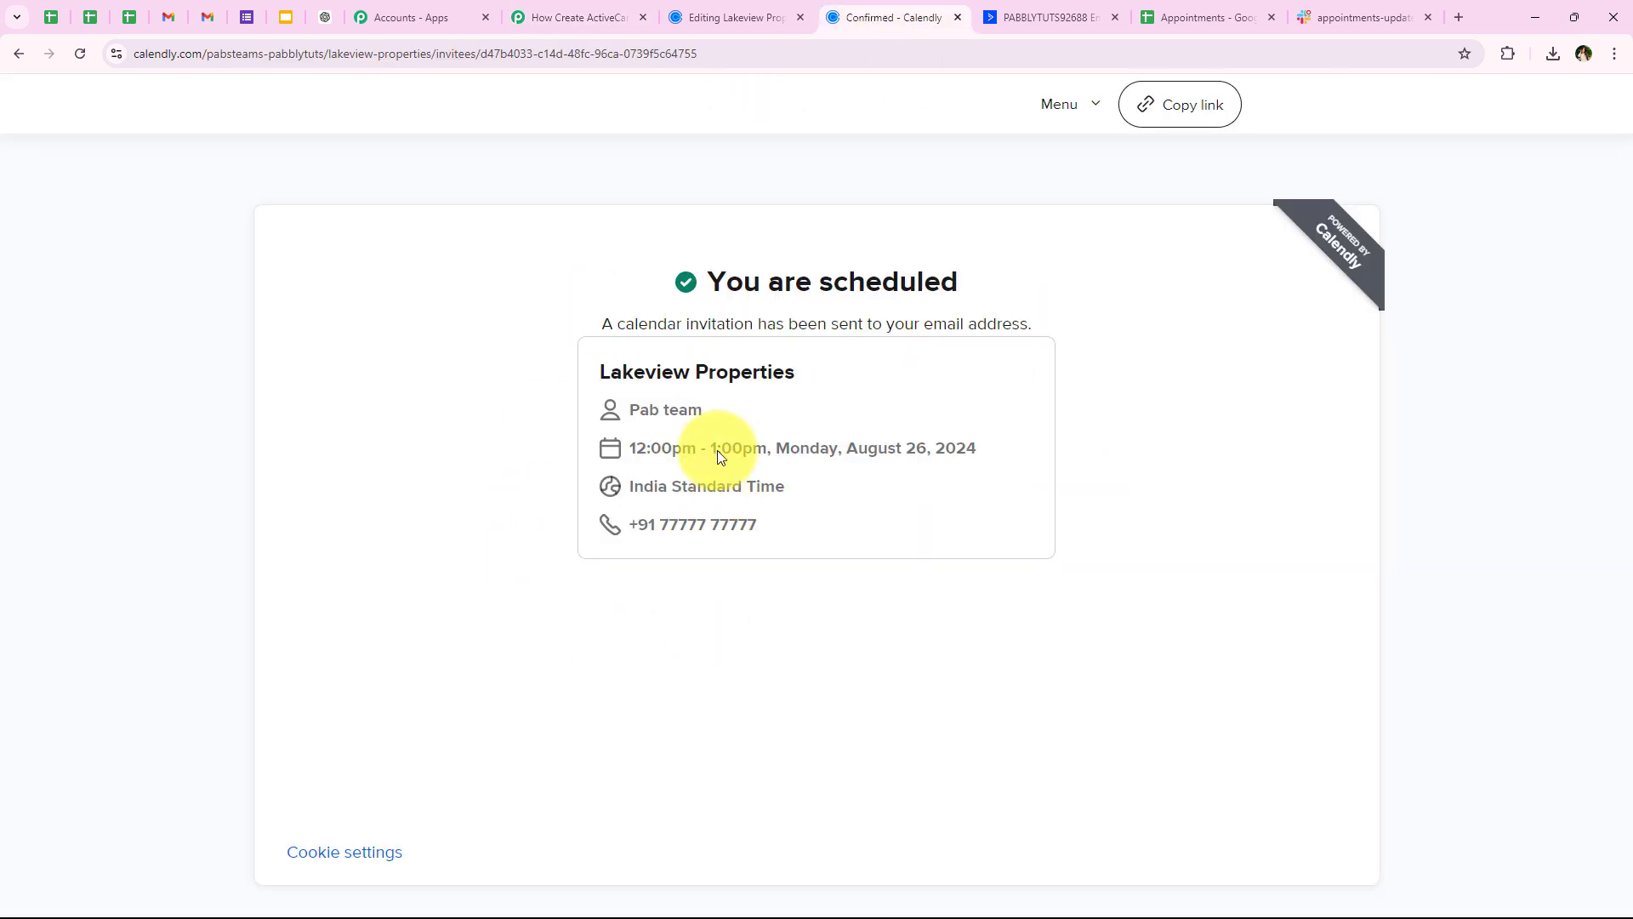
{"action": "left_click_drag", "start_coordinate": [631, 456], "coordinate": [698, 451]}
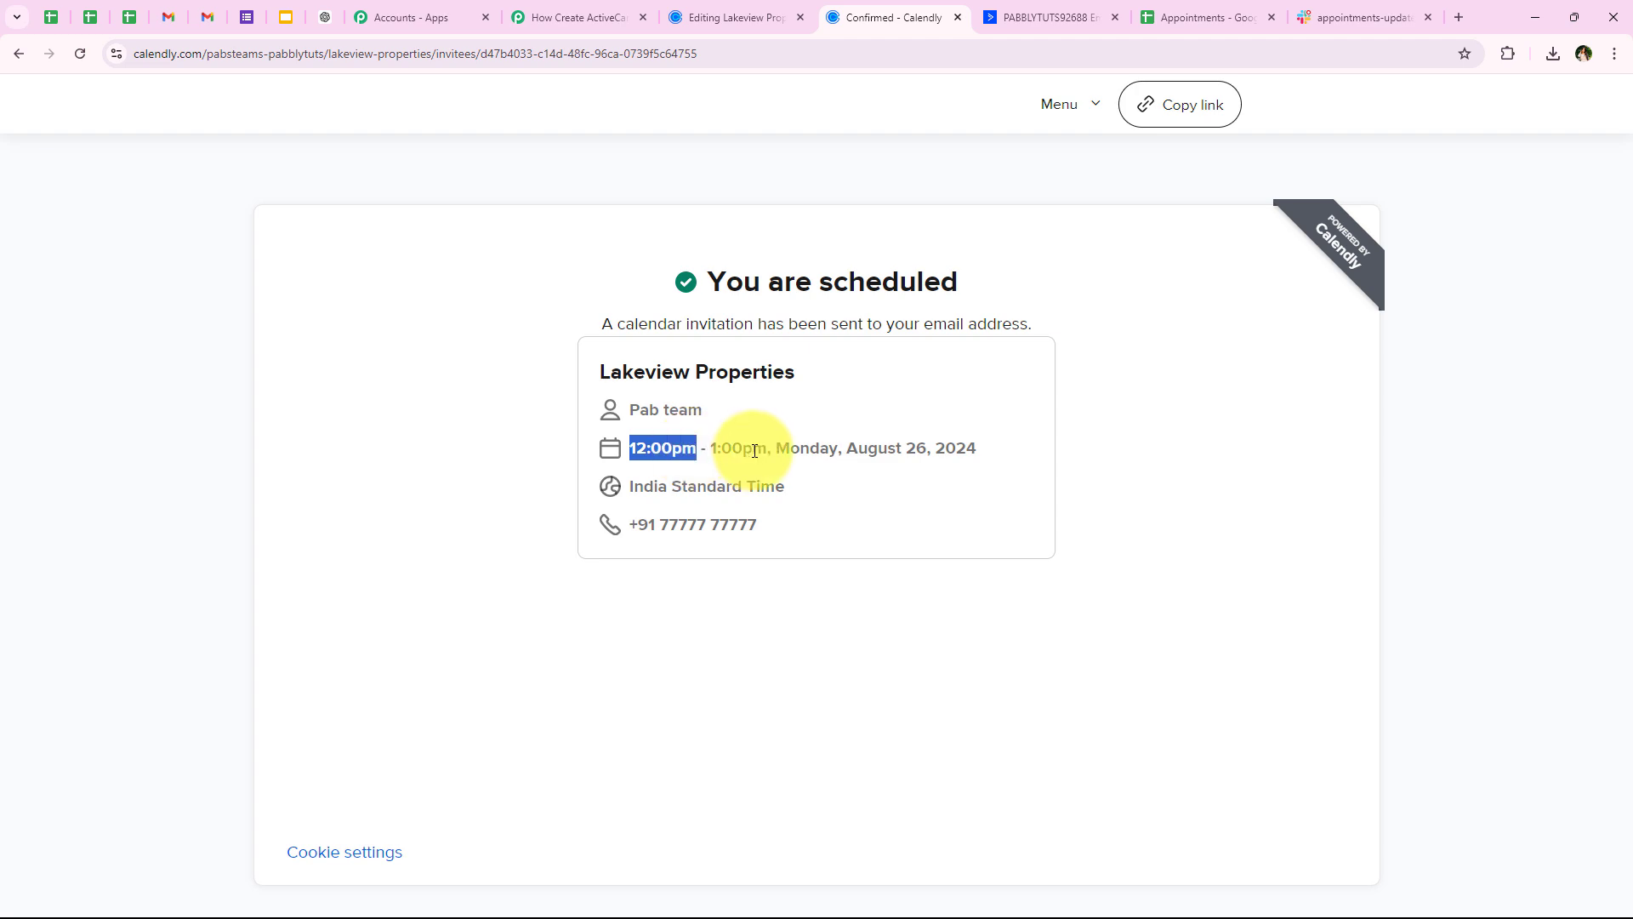
{"action": "left_click_drag", "start_coordinate": [838, 449], "coordinate": [1074, 446]}
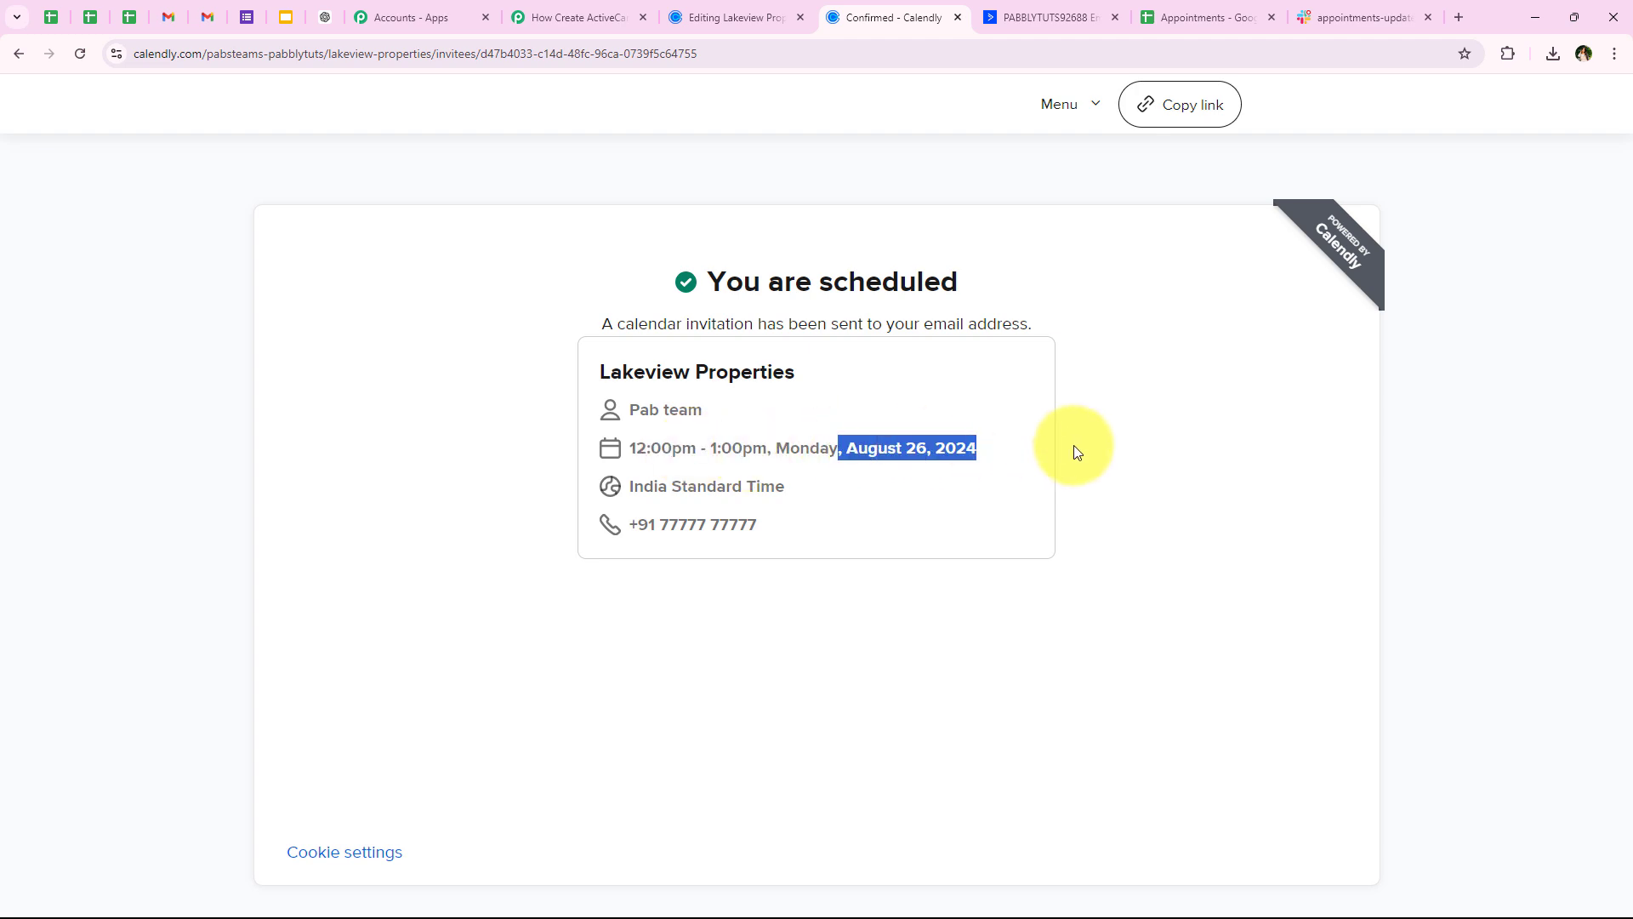
{"action": "left_click", "coordinate": [564, 14]}
{"action": "scroll", "coordinate": [854, 505], "scroll_direction": "up", "scroll_amount": 7}
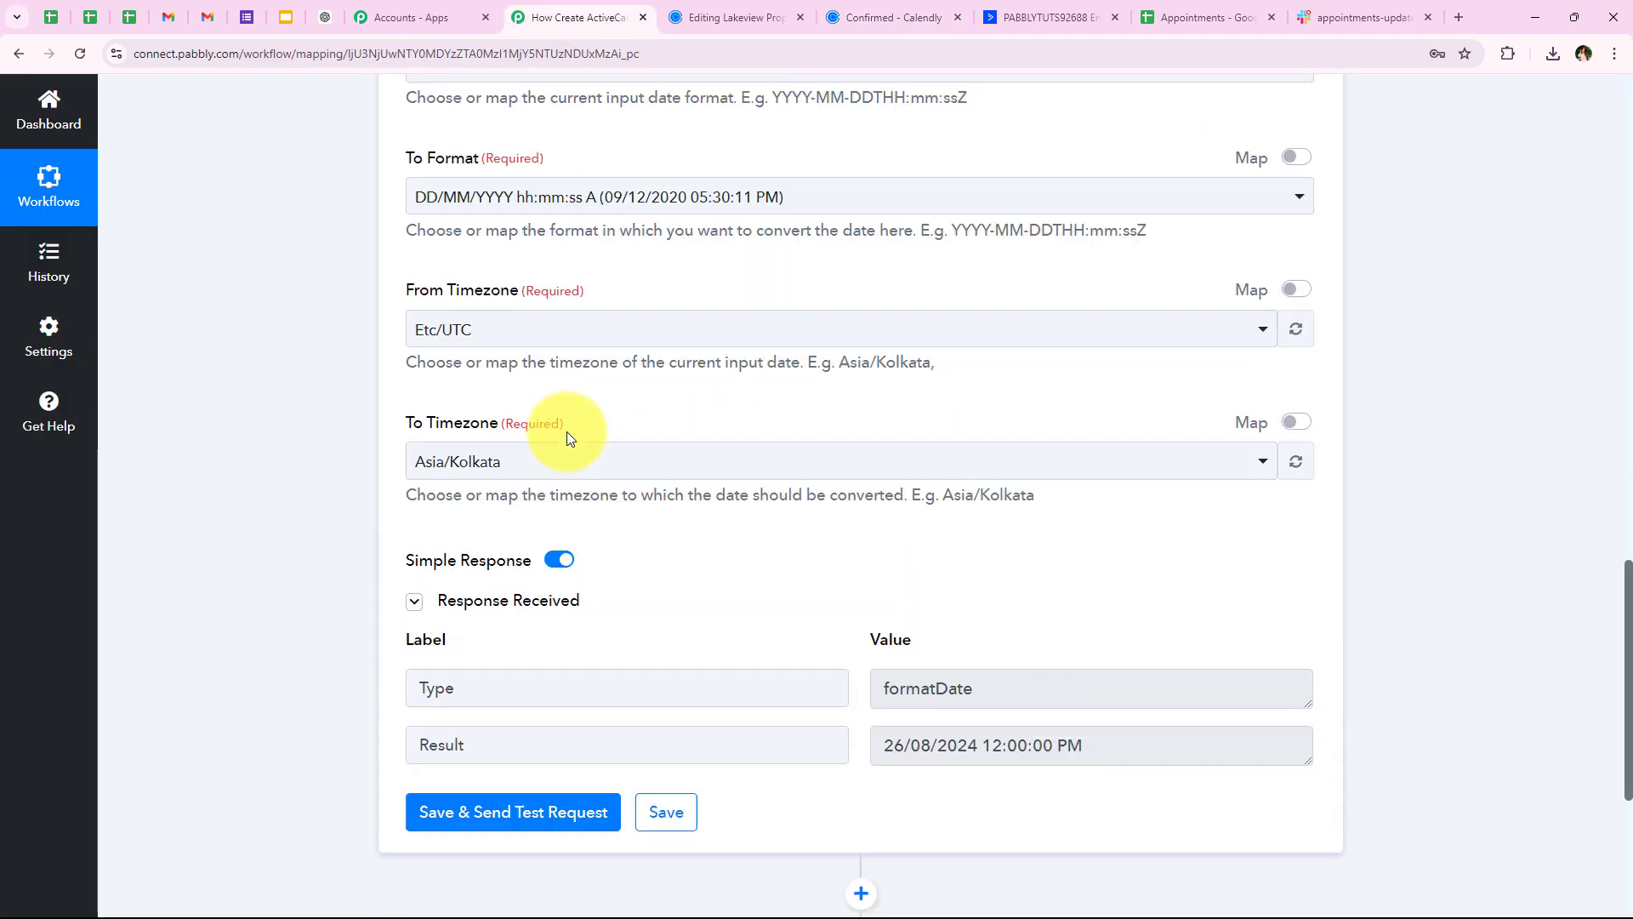
{"action": "scroll", "coordinate": [563, 441], "scroll_direction": "up", "scroll_amount": 3}
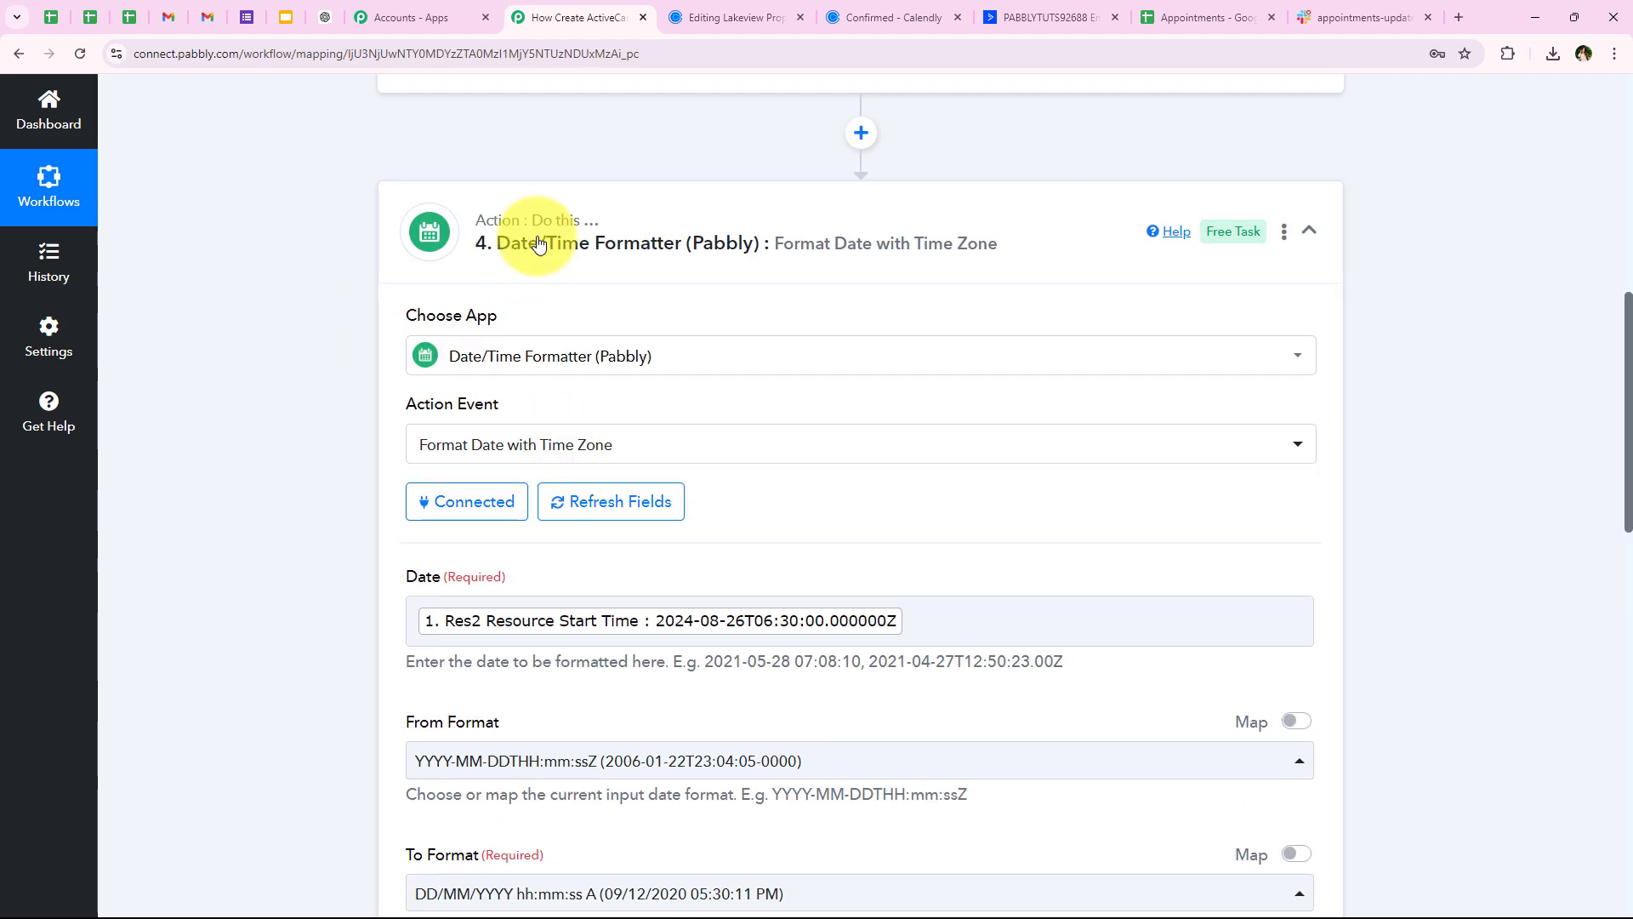
Map the Date/Time Formatter's Result into the Google Sheets Appointment Date & Time field
{"action": "left_click", "coordinate": [595, 228]}
{"action": "left_click", "coordinate": [490, 461]}
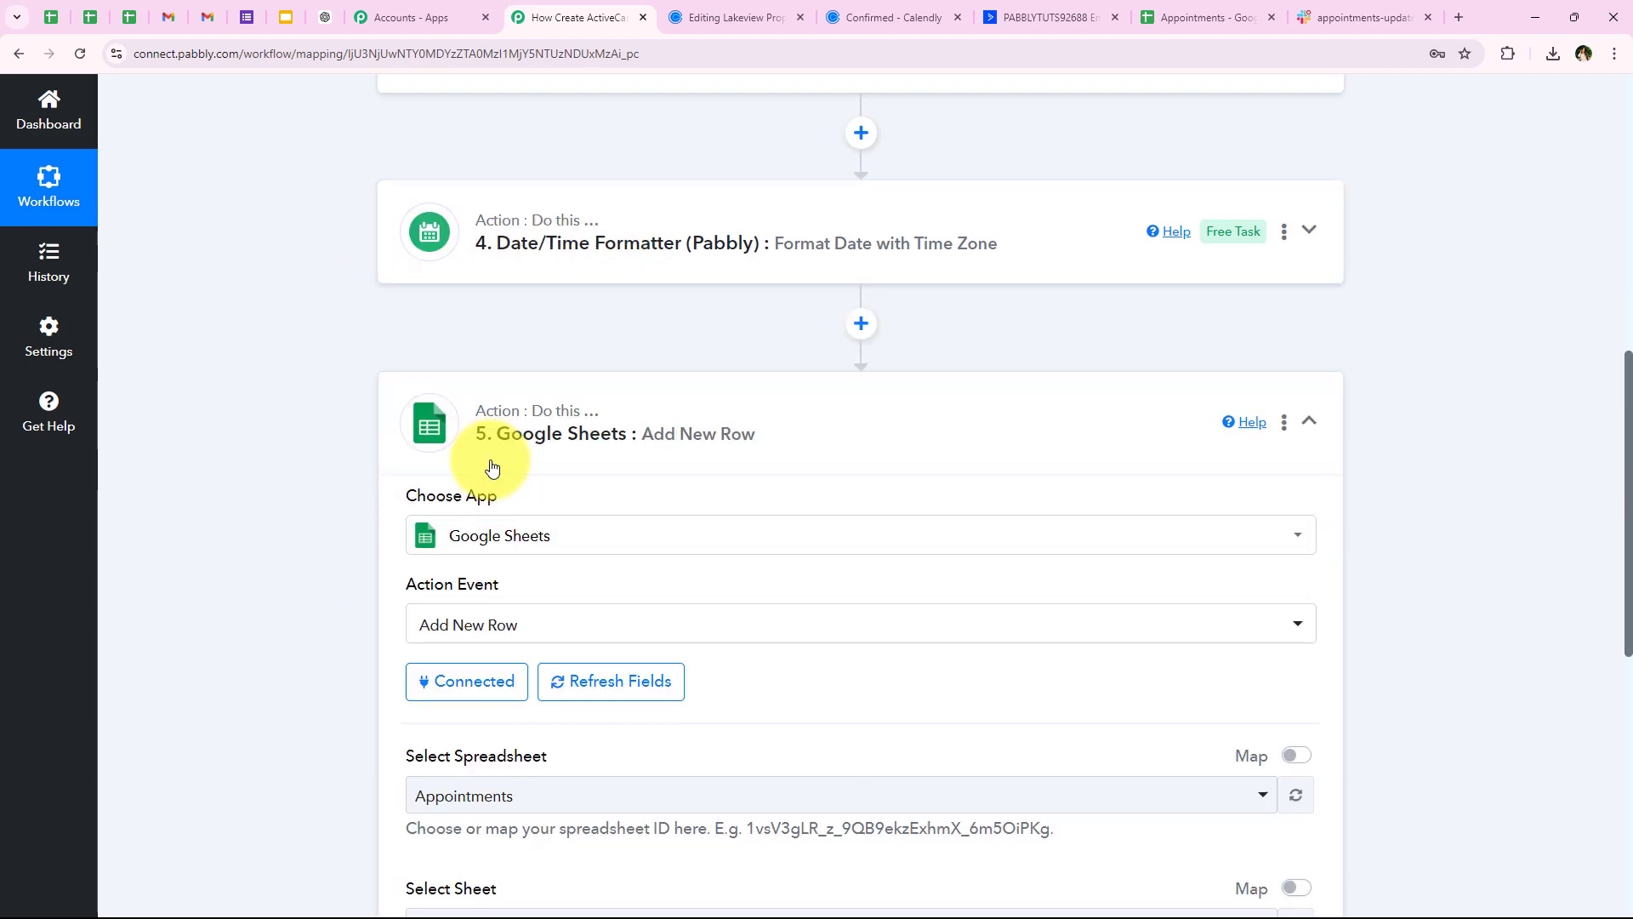
{"action": "scroll", "coordinate": [490, 461], "scroll_direction": "down", "scroll_amount": 6}
{"action": "scroll", "coordinate": [490, 461], "scroll_direction": "down", "scroll_amount": 4}
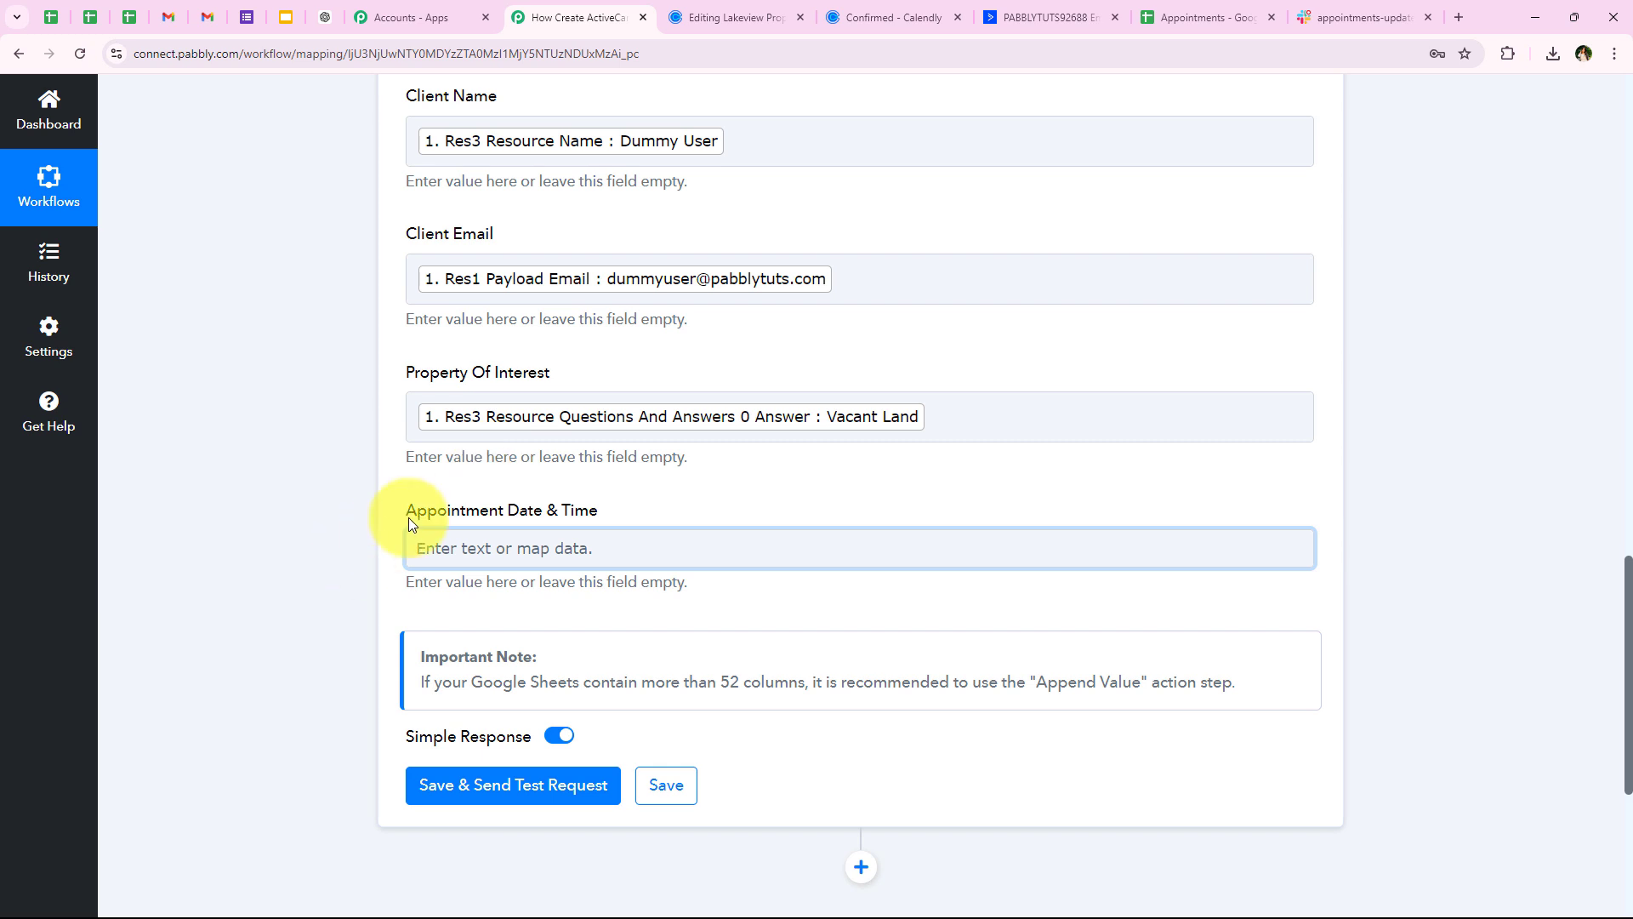
{"action": "left_click_drag", "start_coordinate": [409, 521], "coordinate": [620, 547]}
{"action": "left_click", "coordinate": [620, 547]}
{"action": "scroll", "coordinate": [696, 490], "scroll_direction": "down", "scroll_amount": 3}
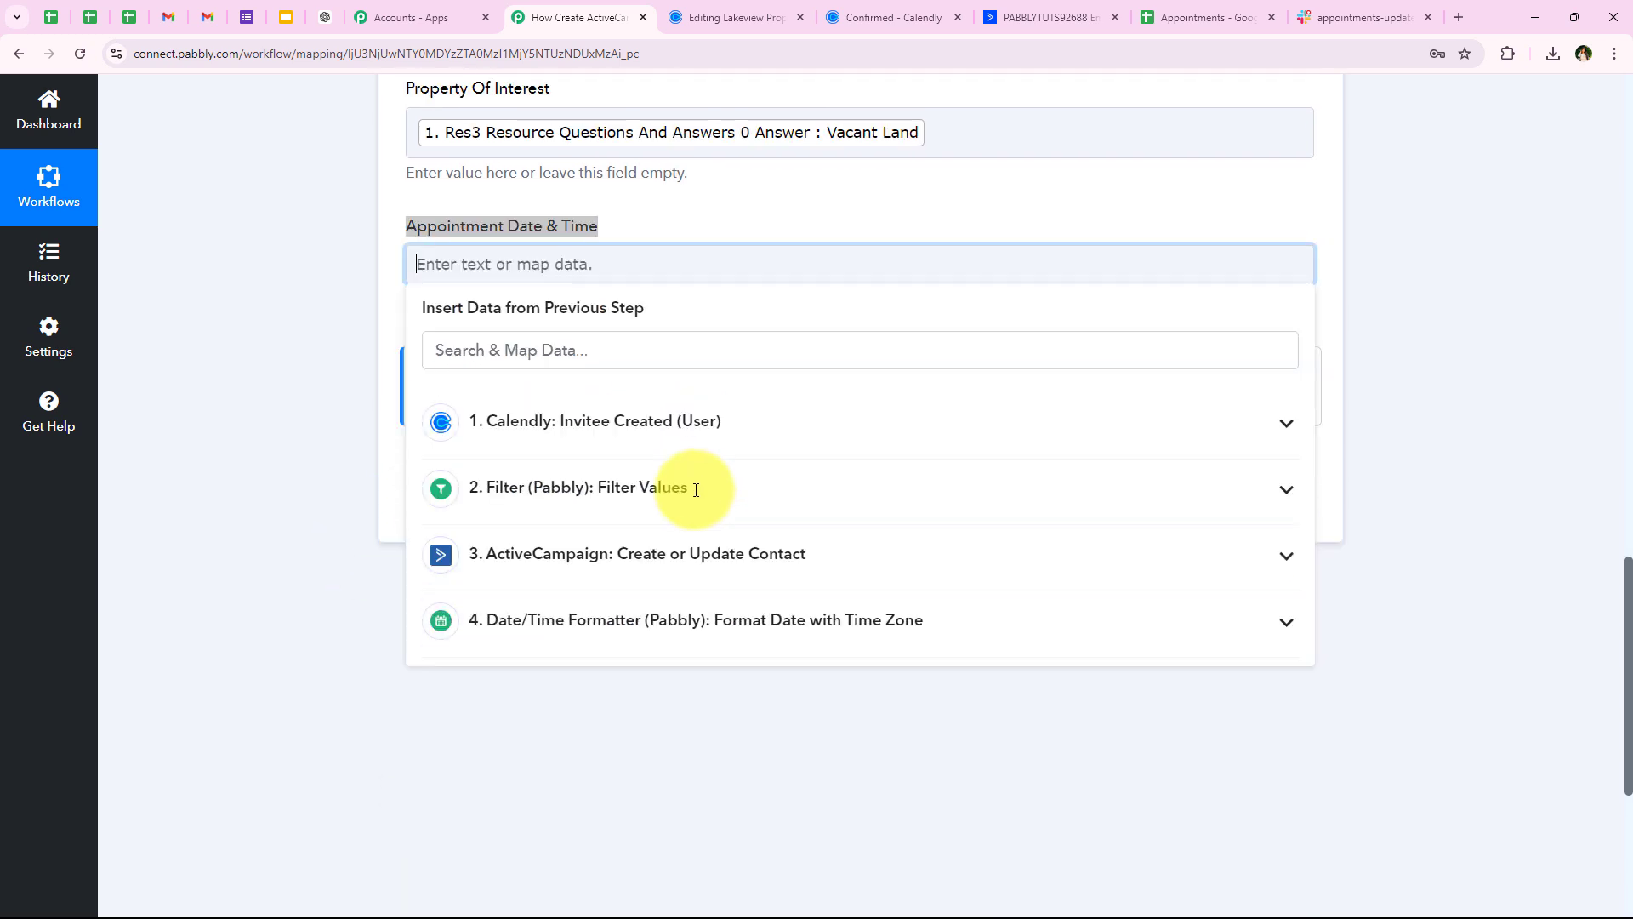
{"action": "left_click", "coordinate": [442, 591]}
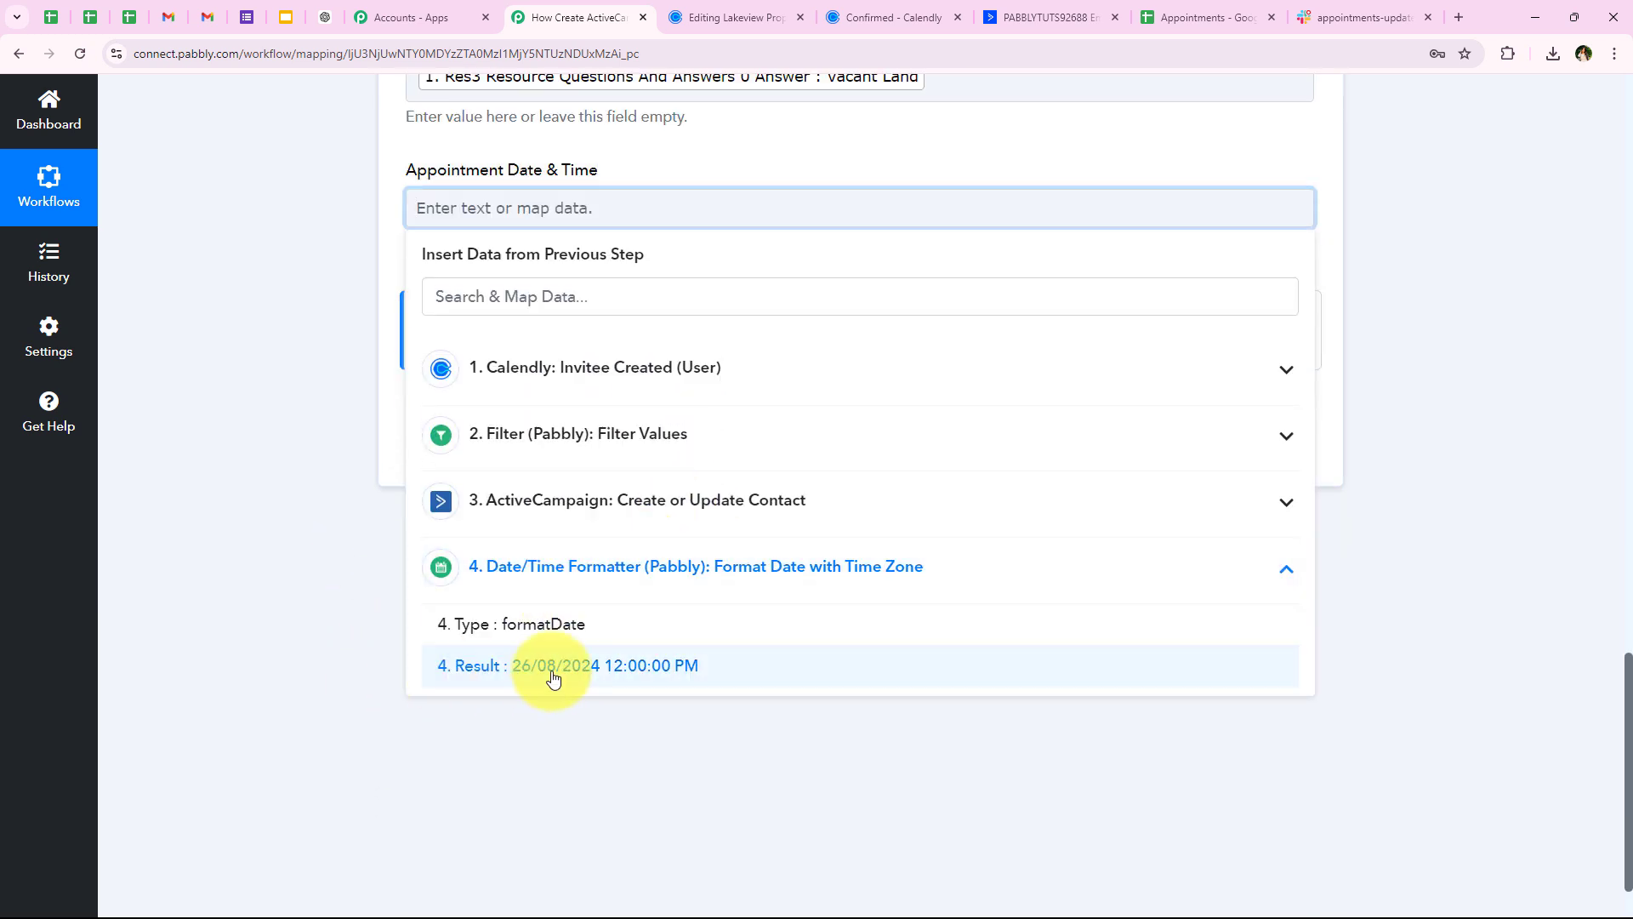
{"action": "left_click", "coordinate": [627, 681]}
{"action": "left_click", "coordinate": [290, 269]}
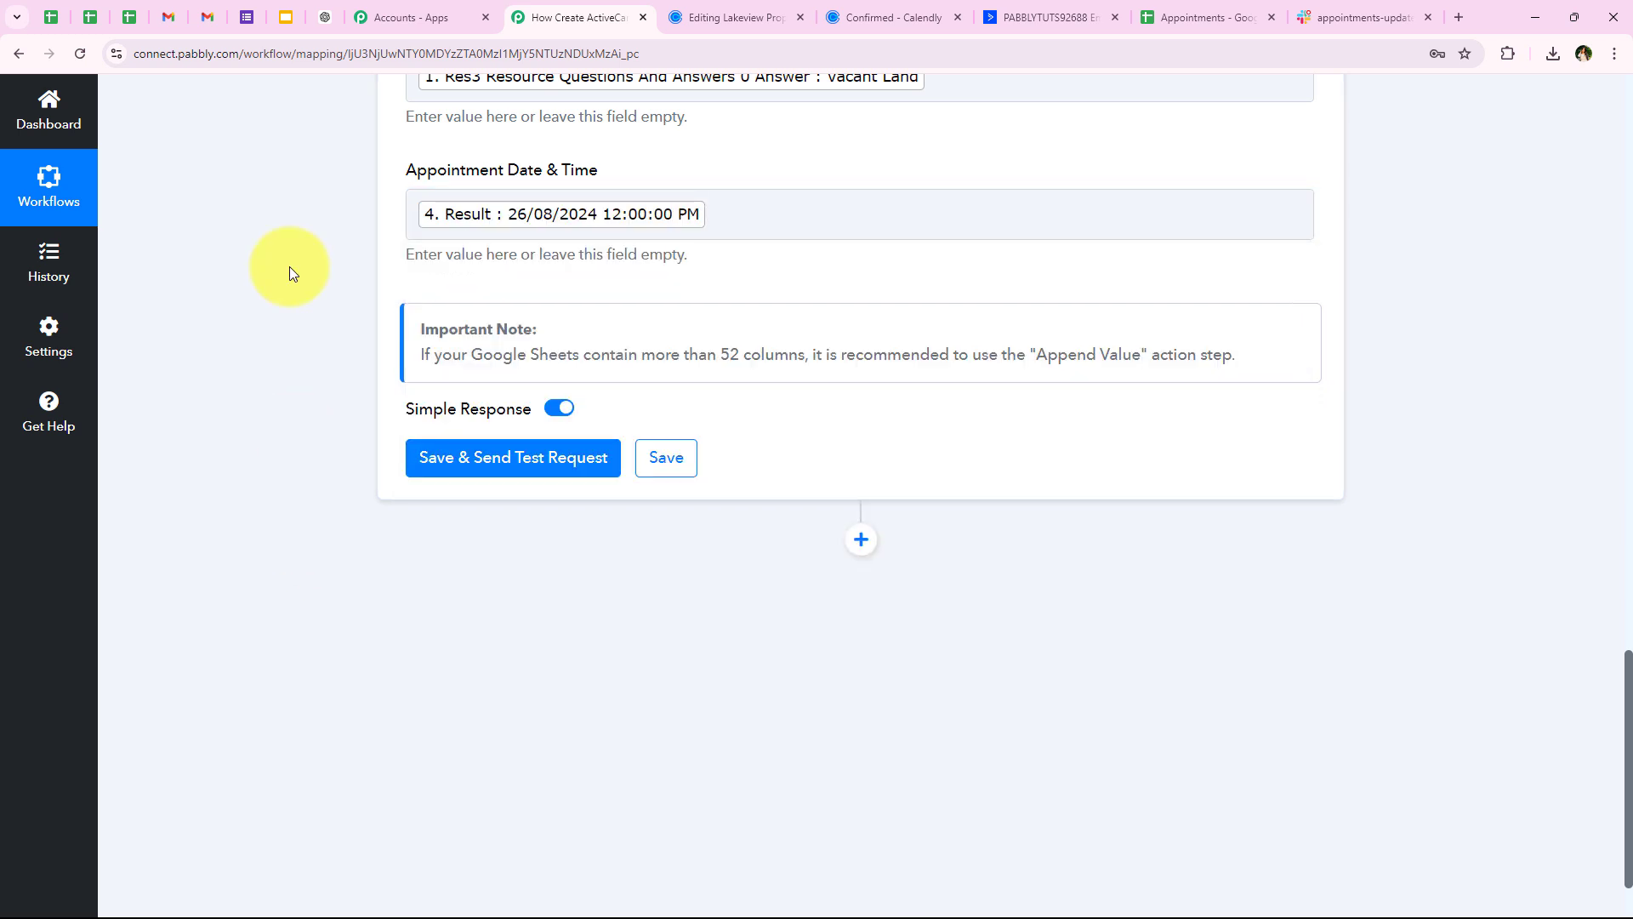
Save the Google Sheets step and send a test row
{"action": "left_click", "coordinate": [463, 468]}
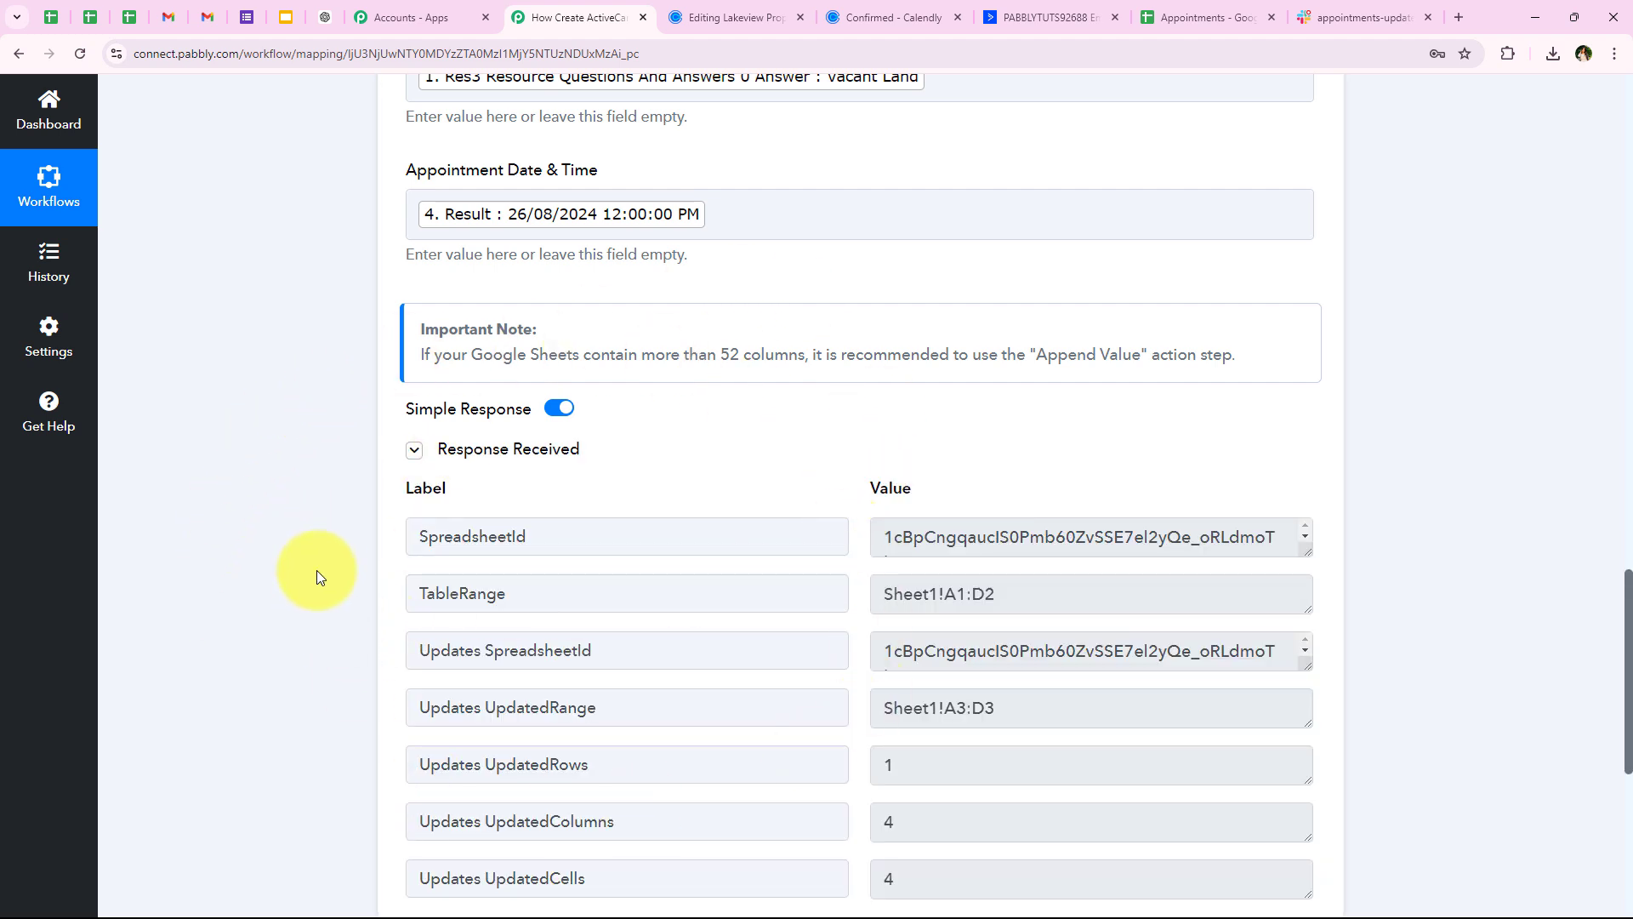
{"action": "scroll", "coordinate": [316, 572], "scroll_direction": "up", "scroll_amount": 15}
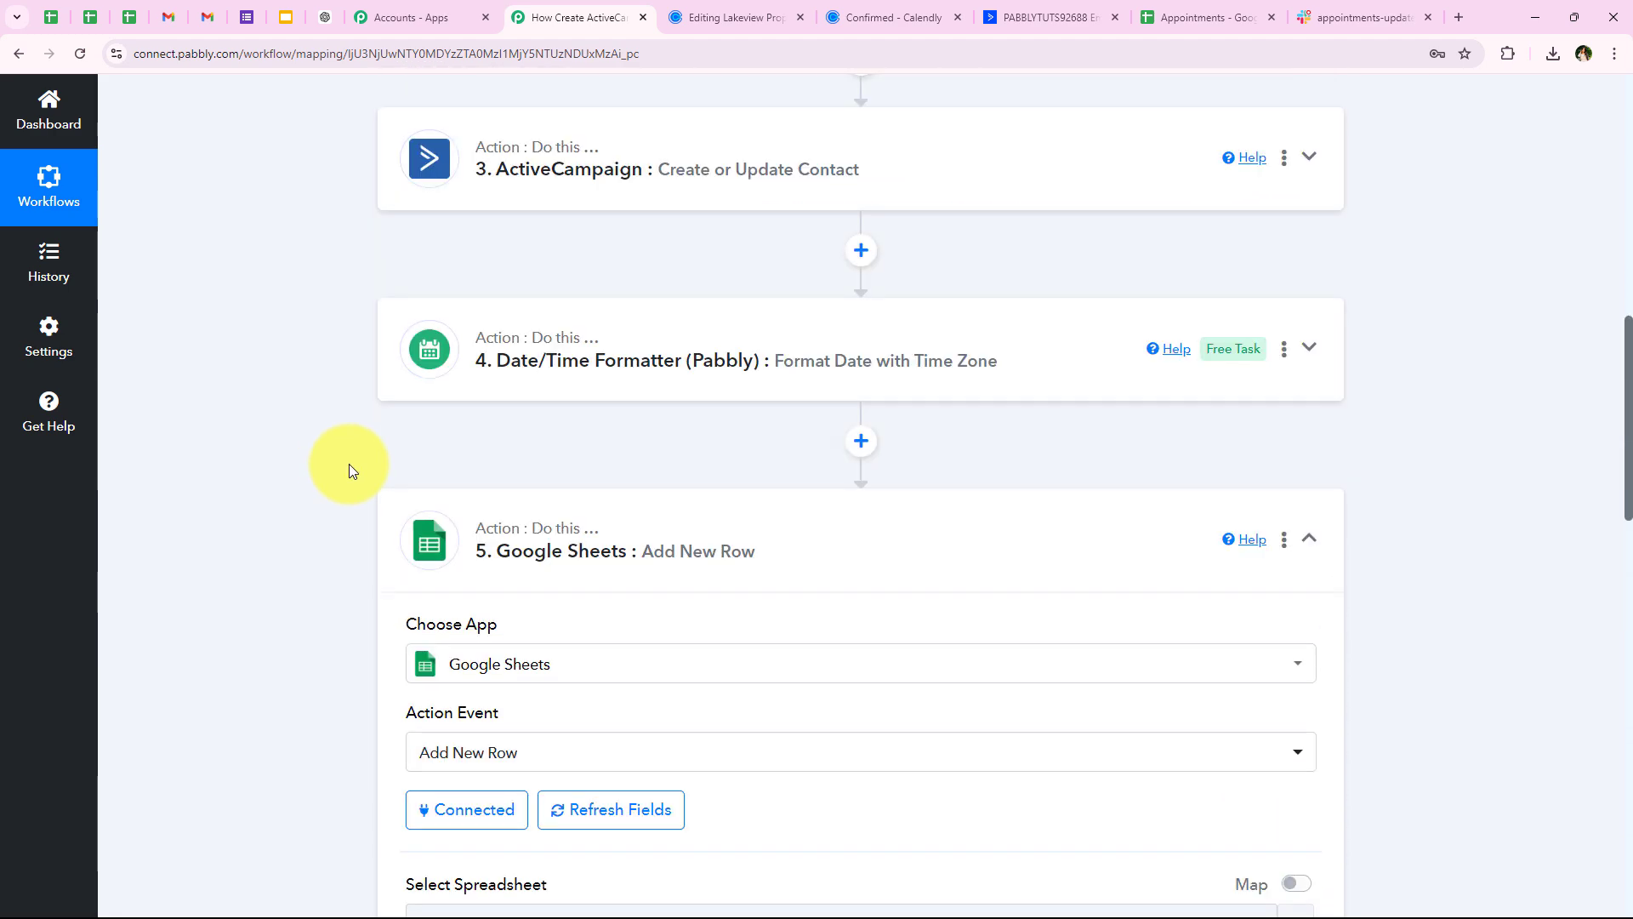
{"action": "left_click", "coordinate": [539, 579]}
Zoom the Appointments sheet to 150% and auto-fit column B so row 3's email shows
{"action": "left_click", "coordinate": [1208, 17]}
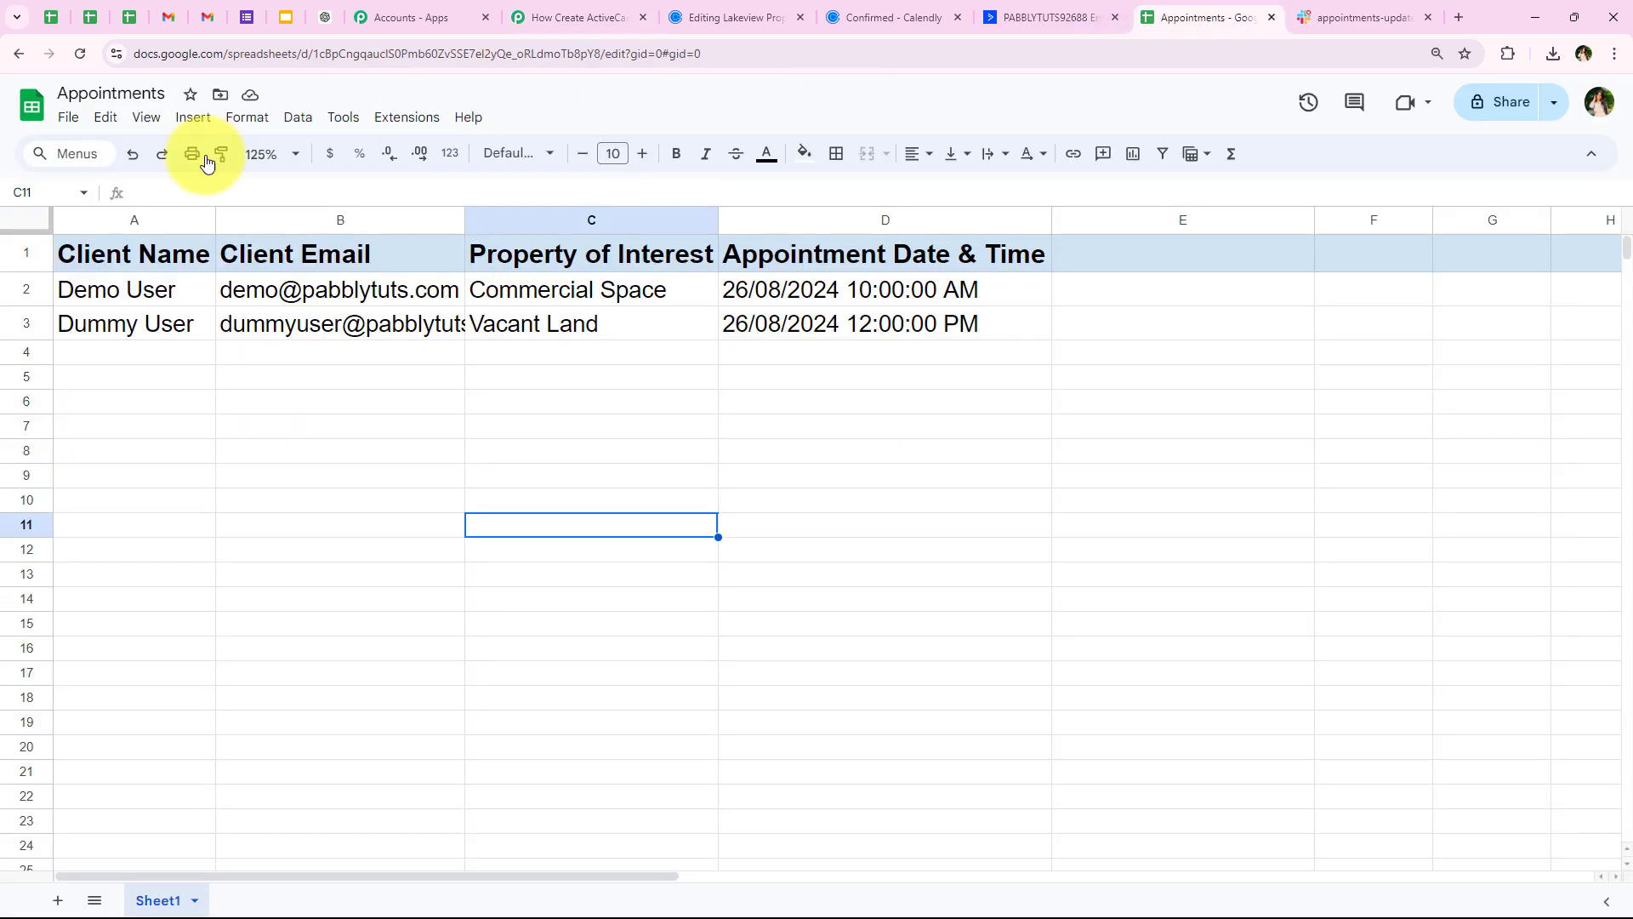
{"action": "left_click", "coordinate": [7, 331]}
{"action": "left_click", "coordinate": [270, 154]}
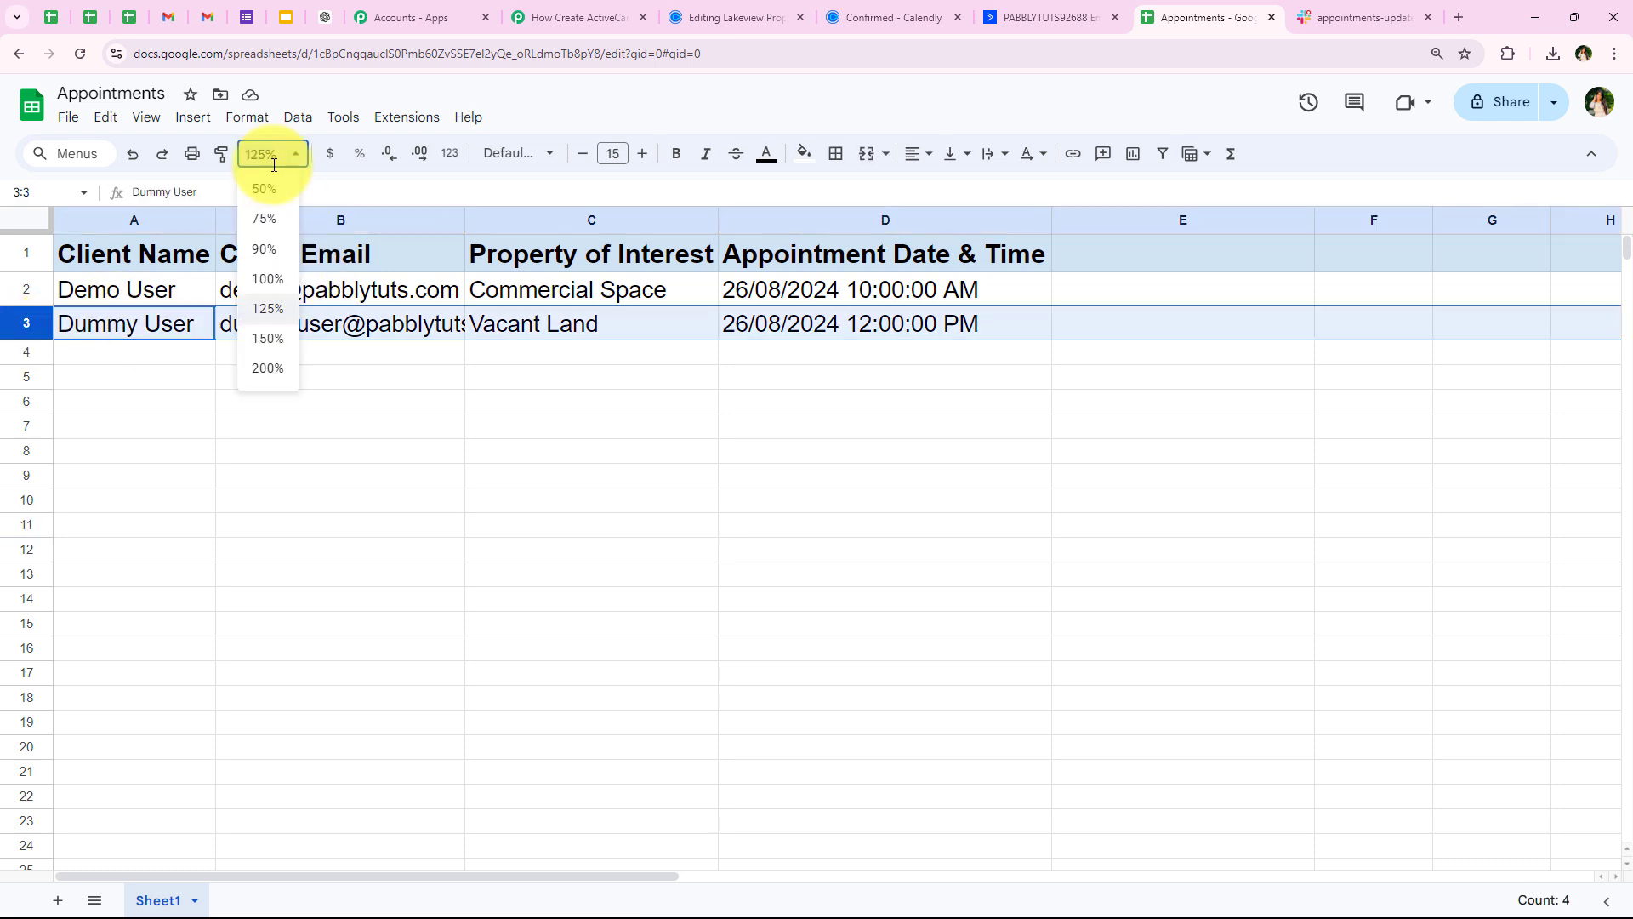
{"action": "left_click", "coordinate": [256, 338]}
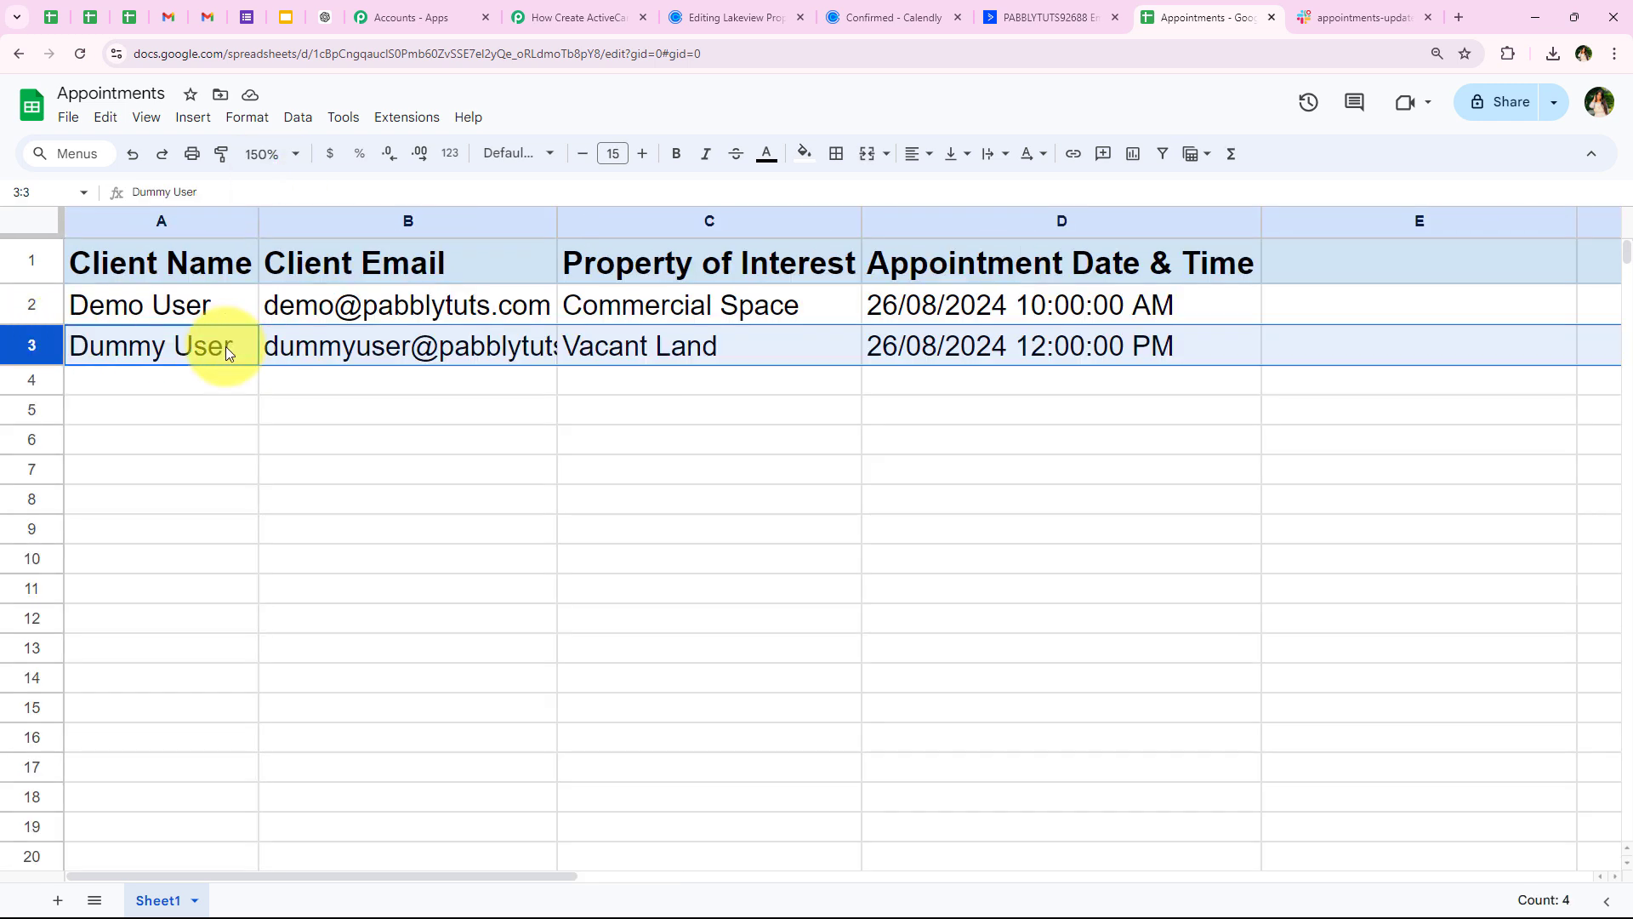
{"action": "double_click", "coordinate": [557, 223]}
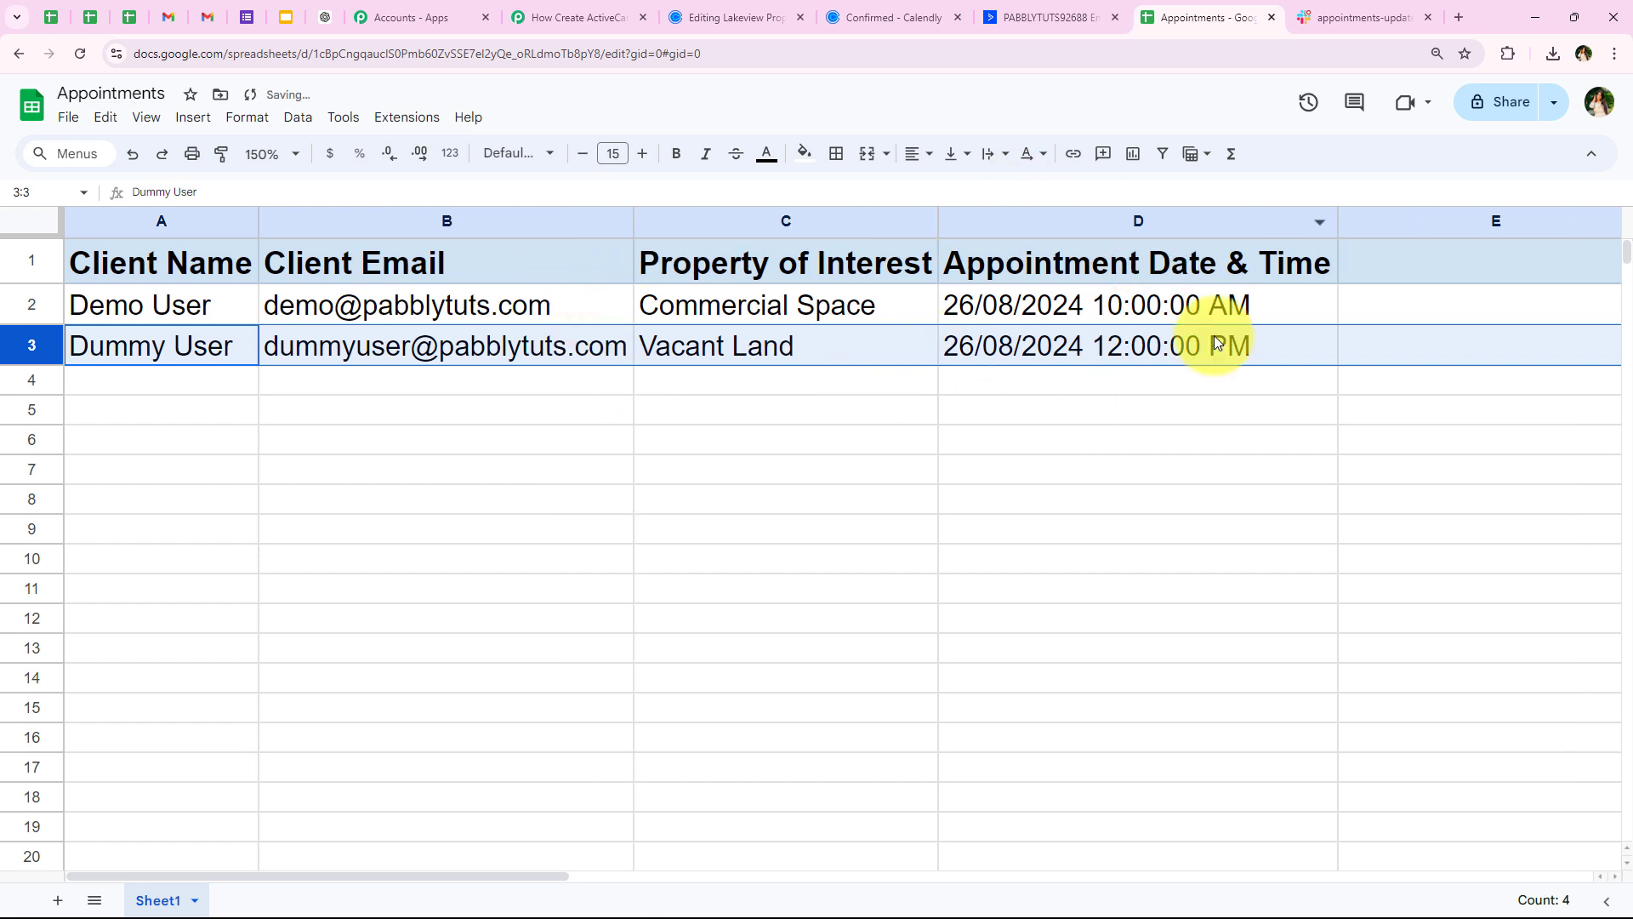
{"action": "left_click", "coordinate": [1201, 380]}
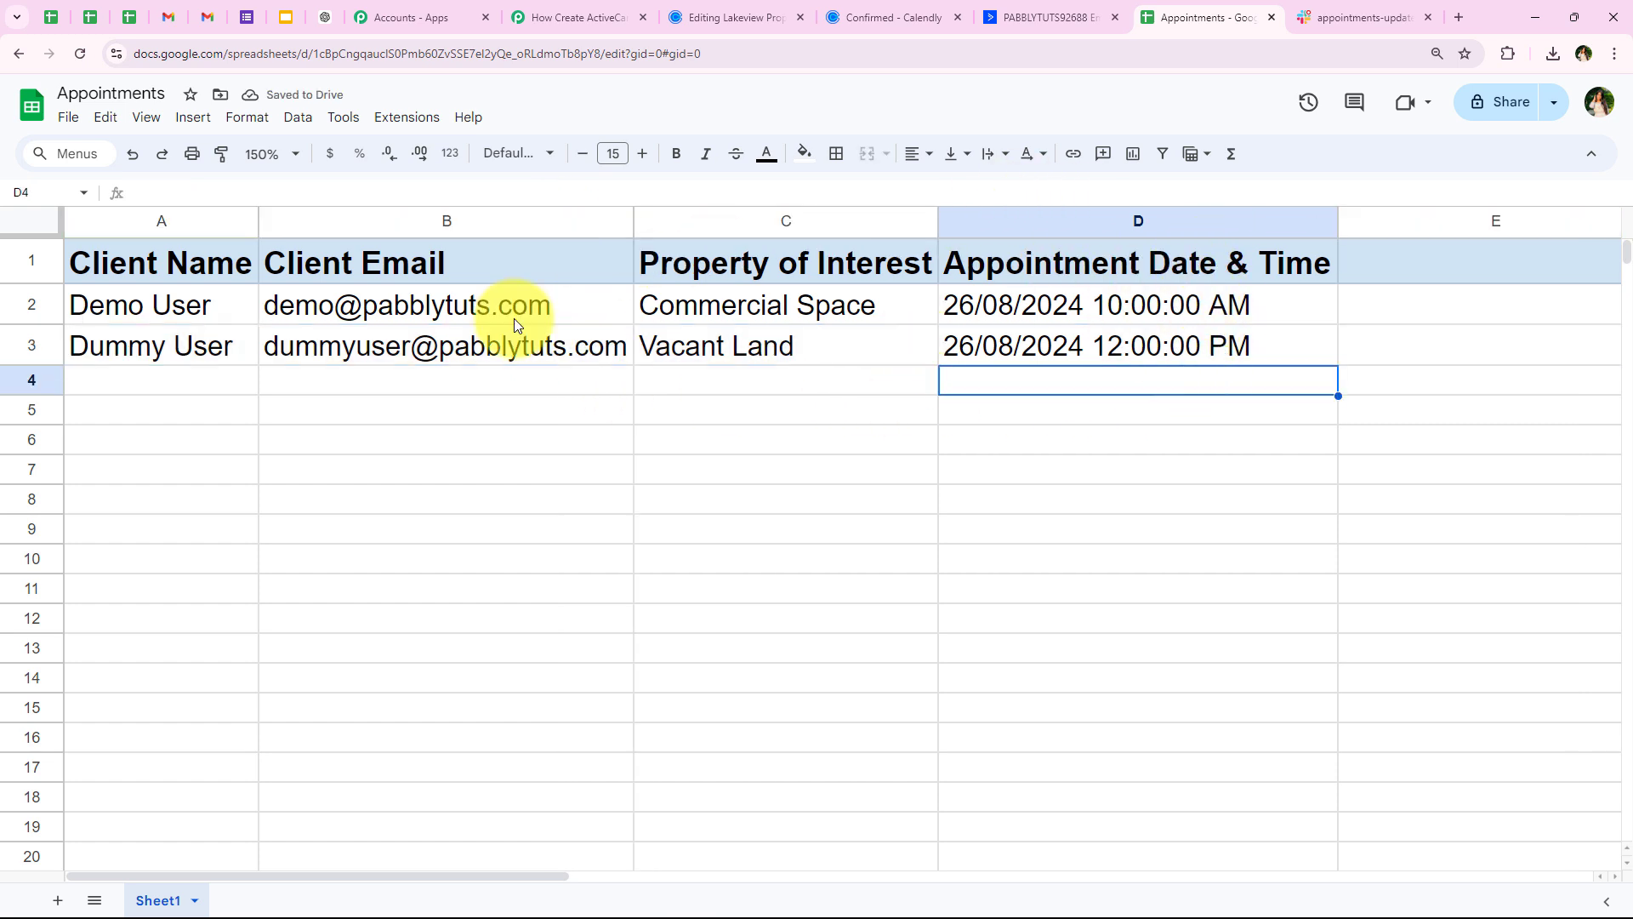
{"action": "left_click", "coordinate": [568, 7]}
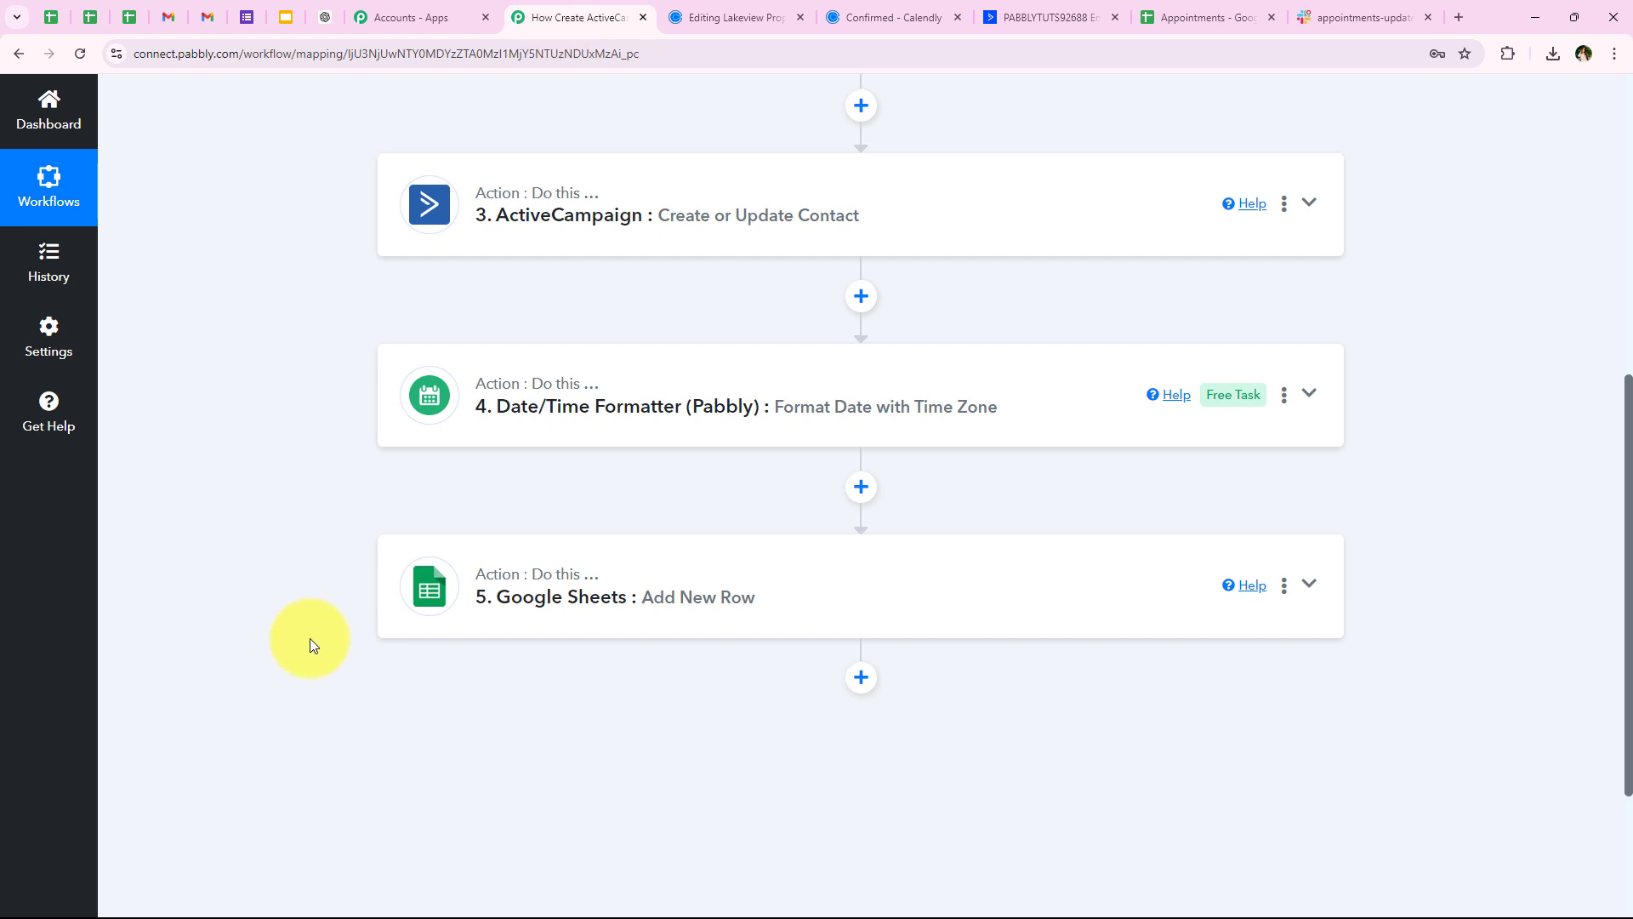
Insert a sixth step after Google Sheets and choose Slack as its app
{"action": "scroll", "coordinate": [309, 640], "scroll_direction": "up", "scroll_amount": 2}
{"action": "scroll", "coordinate": [278, 648], "scroll_direction": "down", "scroll_amount": 1}
{"action": "scroll", "coordinate": [278, 648], "scroll_direction": "down", "scroll_amount": 1}
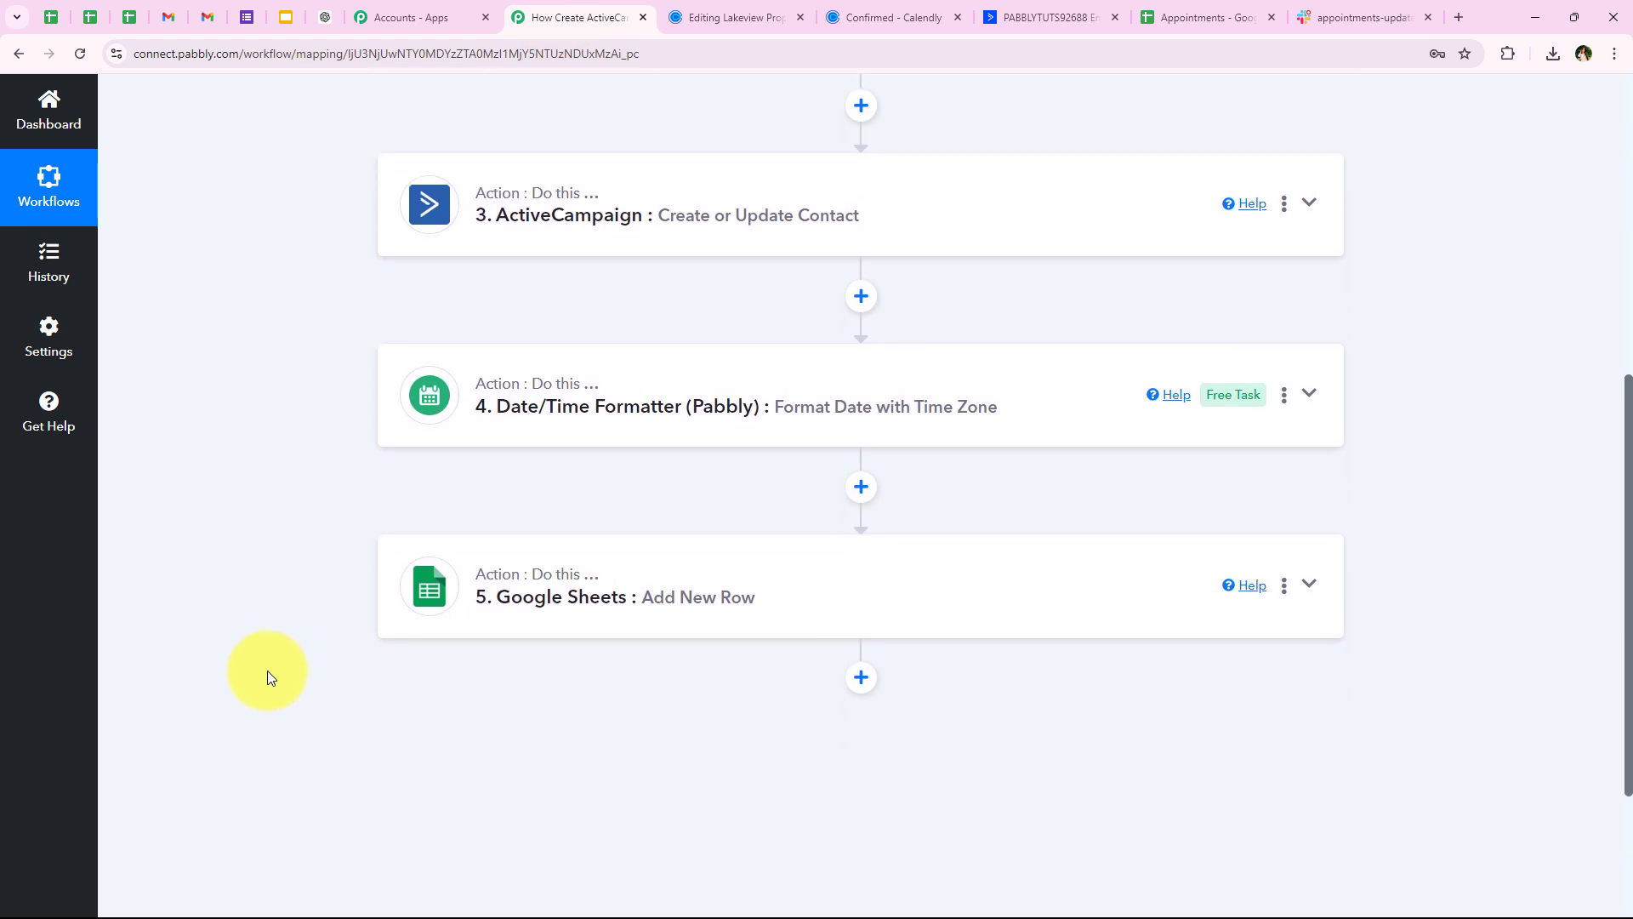
{"action": "scroll", "coordinate": [267, 670], "scroll_direction": "down", "scroll_amount": 1}
{"action": "scroll", "coordinate": [261, 674], "scroll_direction": "down", "scroll_amount": 2}
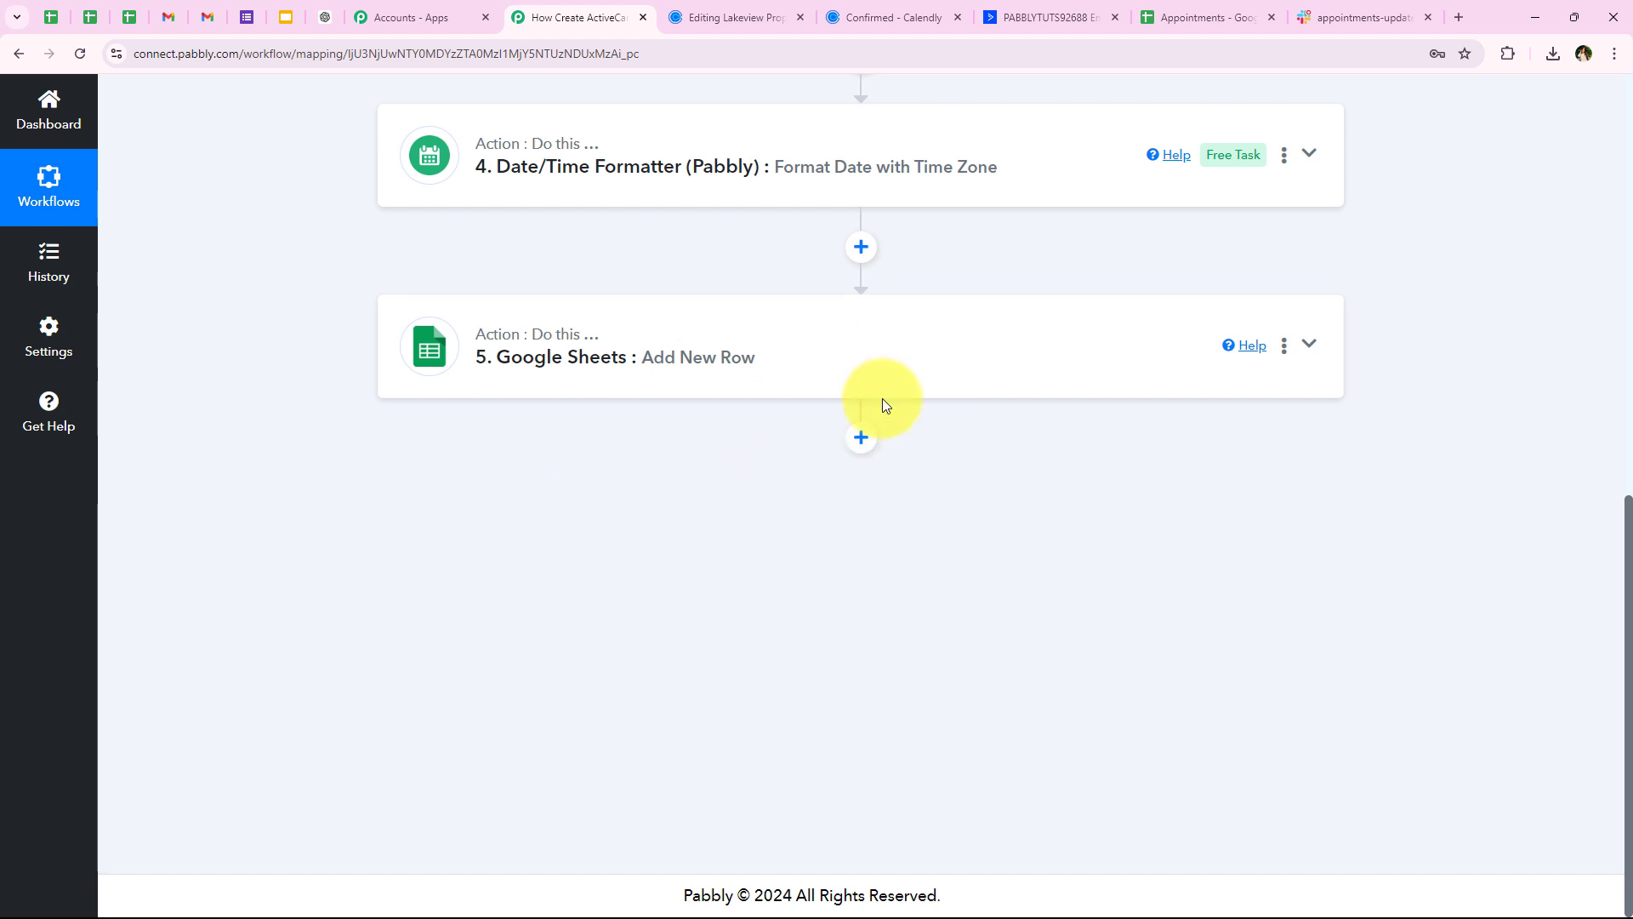
{"action": "left_click", "coordinate": [861, 437]}
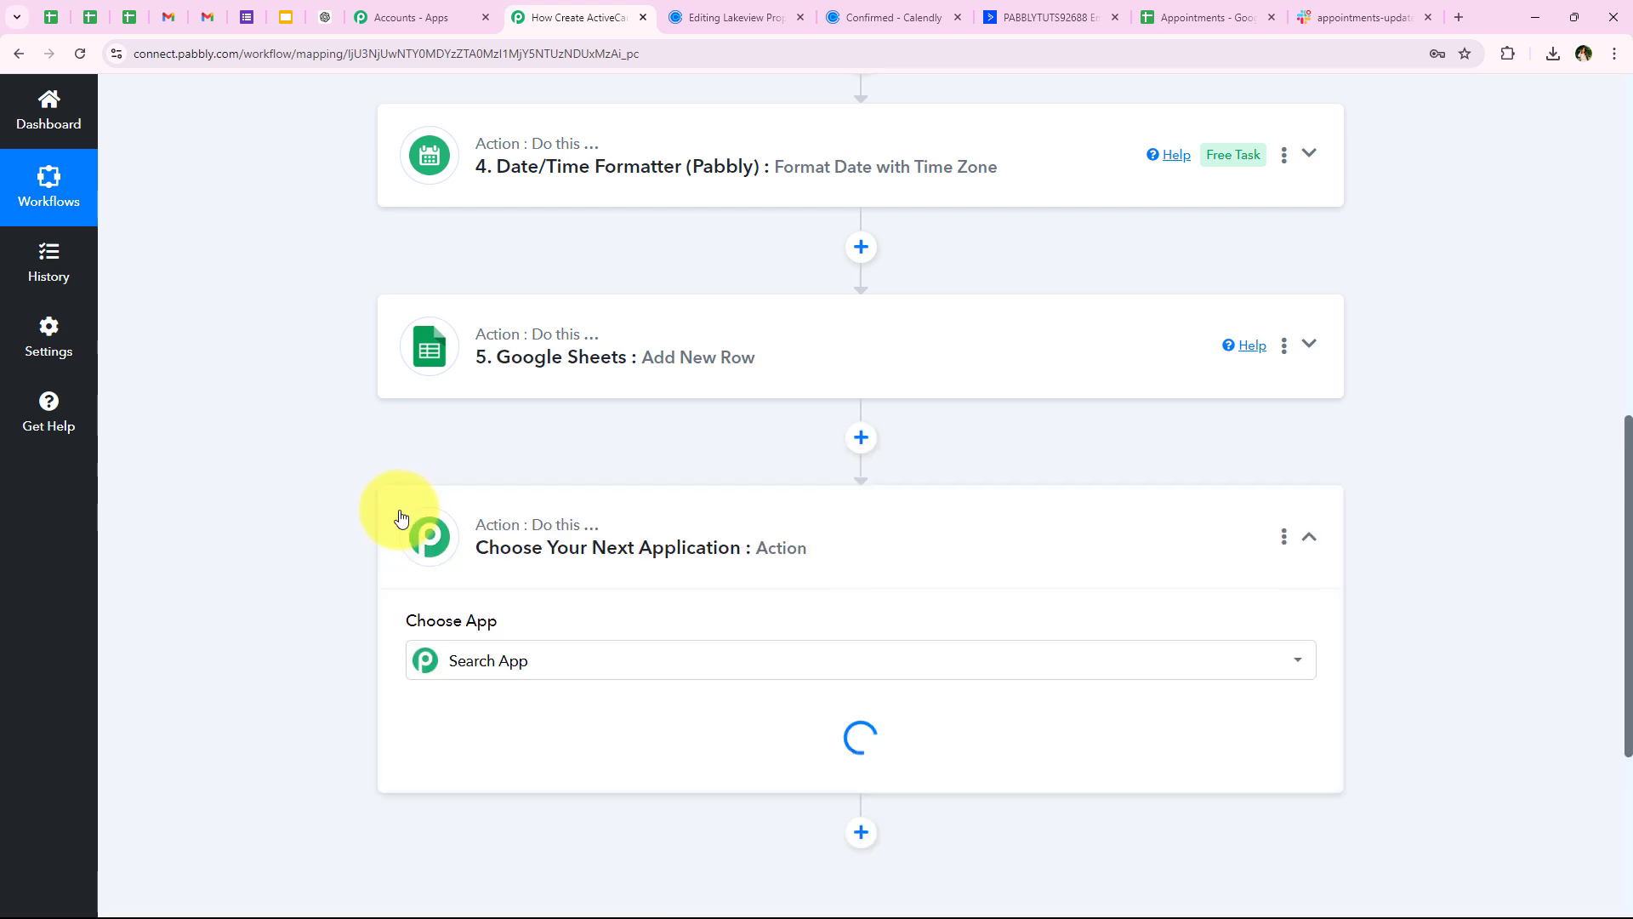
{"action": "scroll", "coordinate": [252, 365], "scroll_direction": "down", "scroll_amount": 2}
{"action": "left_click", "coordinate": [437, 439]}
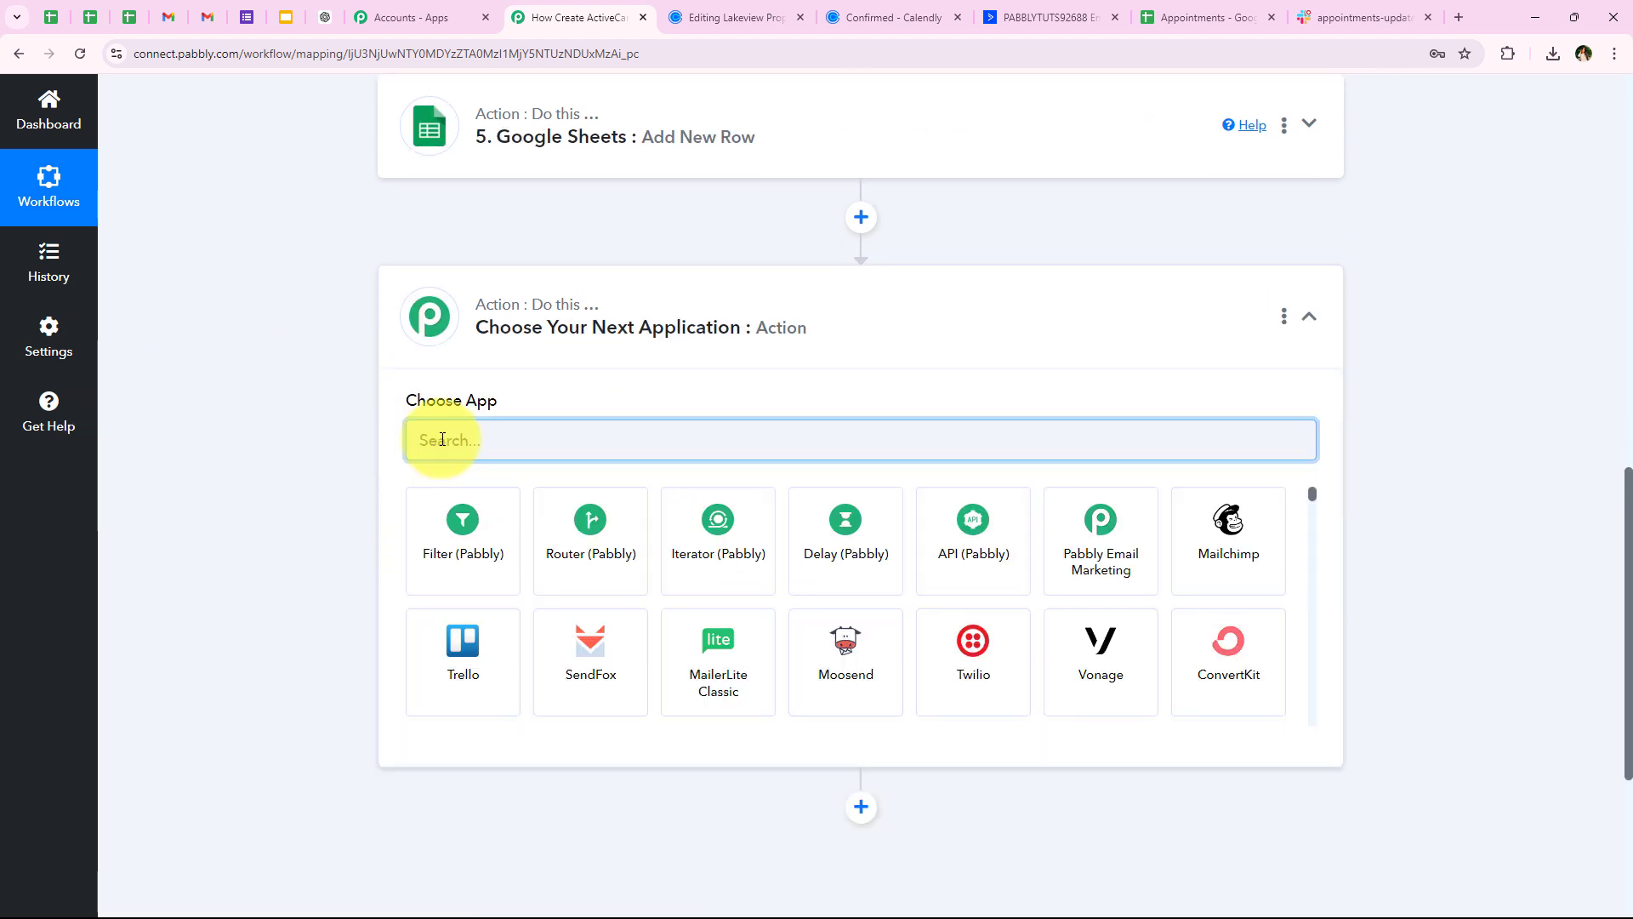
{"action": "type", "text": "S"}
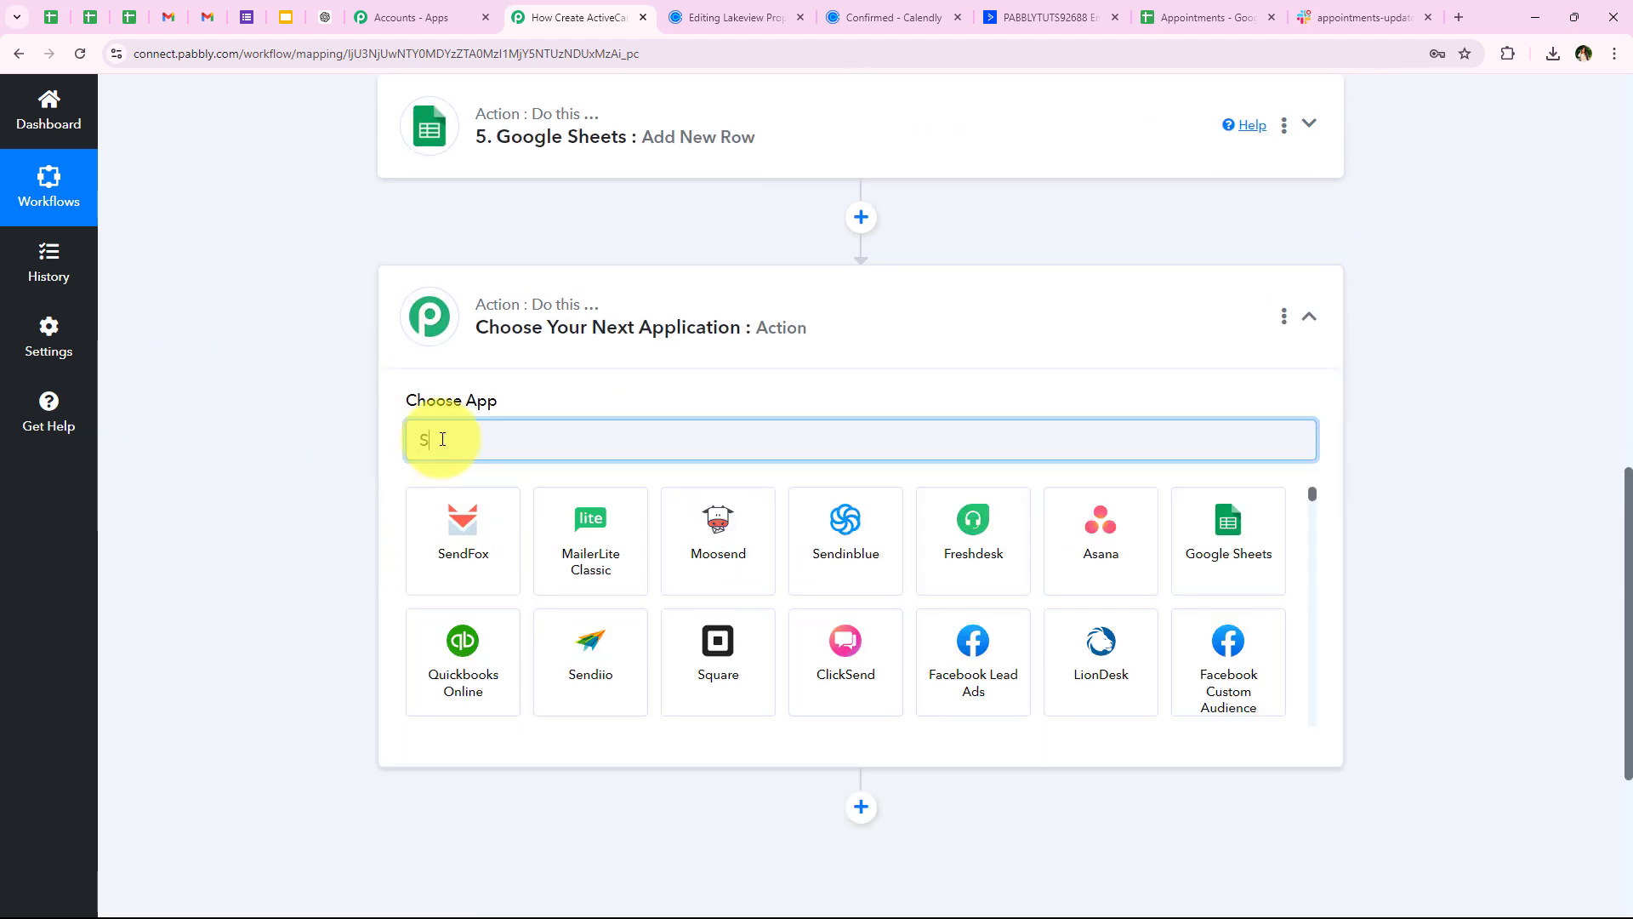
{"action": "type", "text": "lack"}
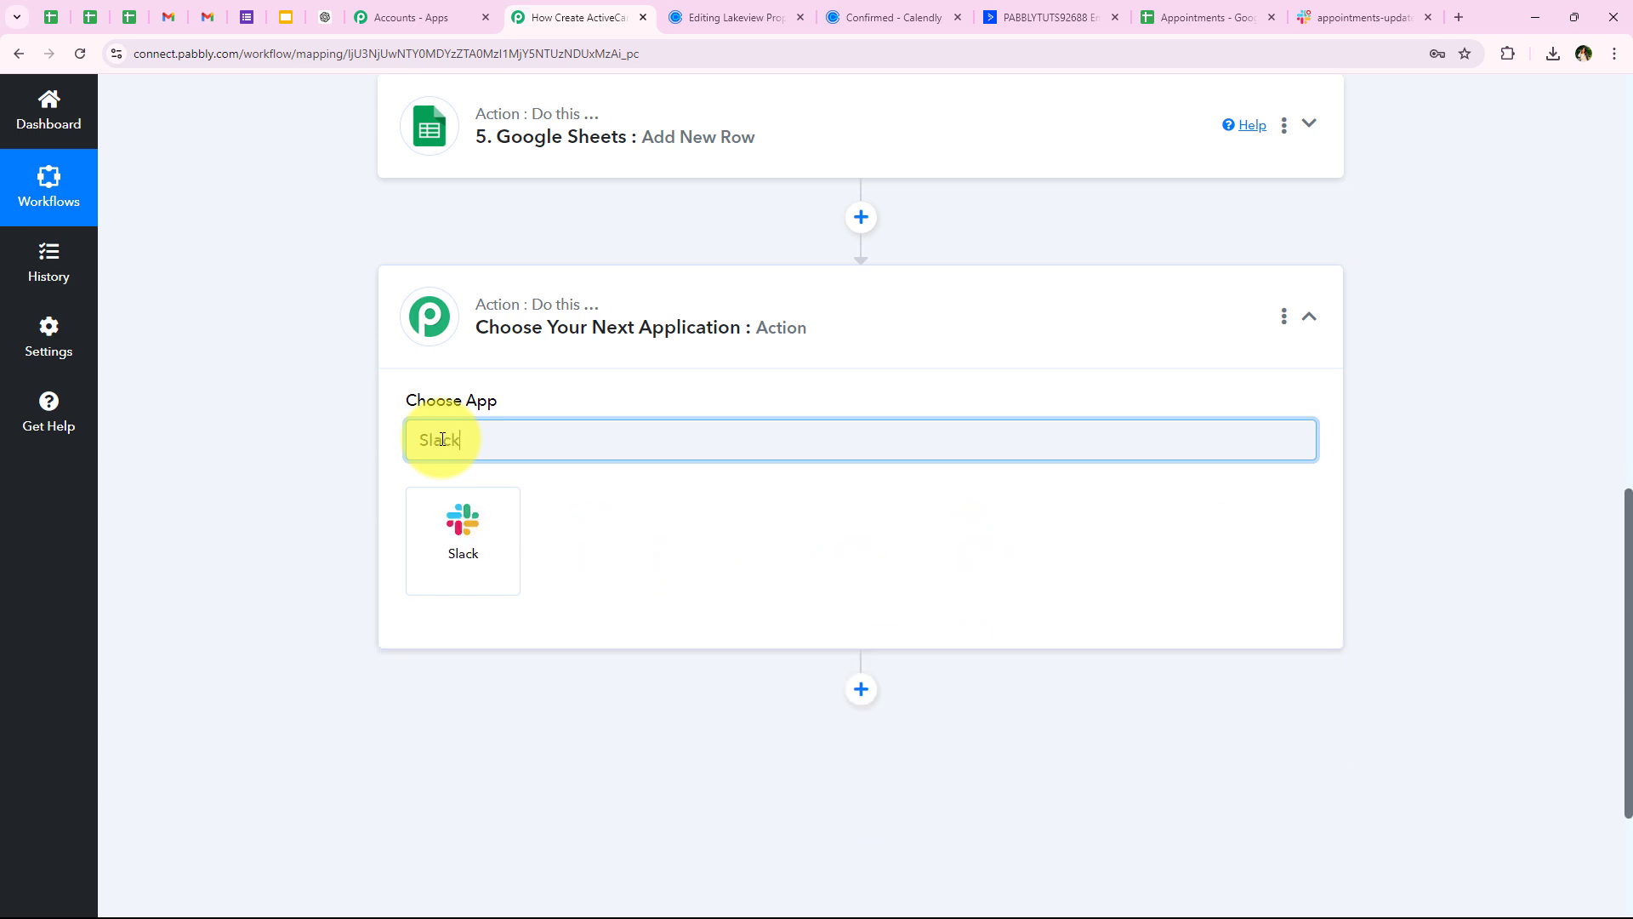
{"action": "left_click", "coordinate": [457, 534]}
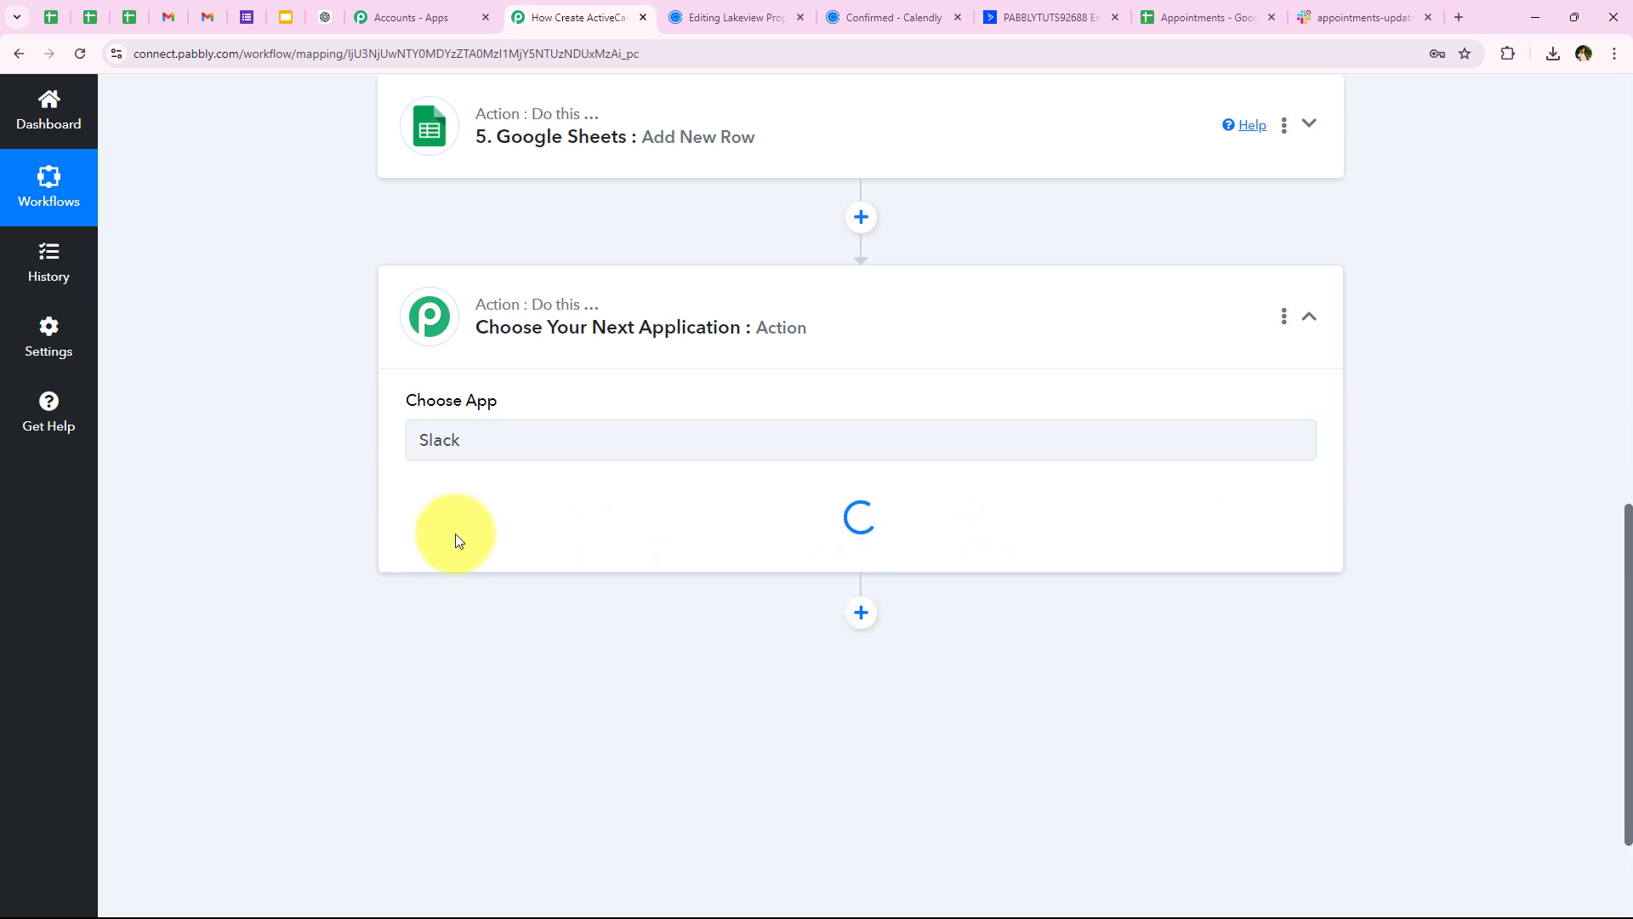
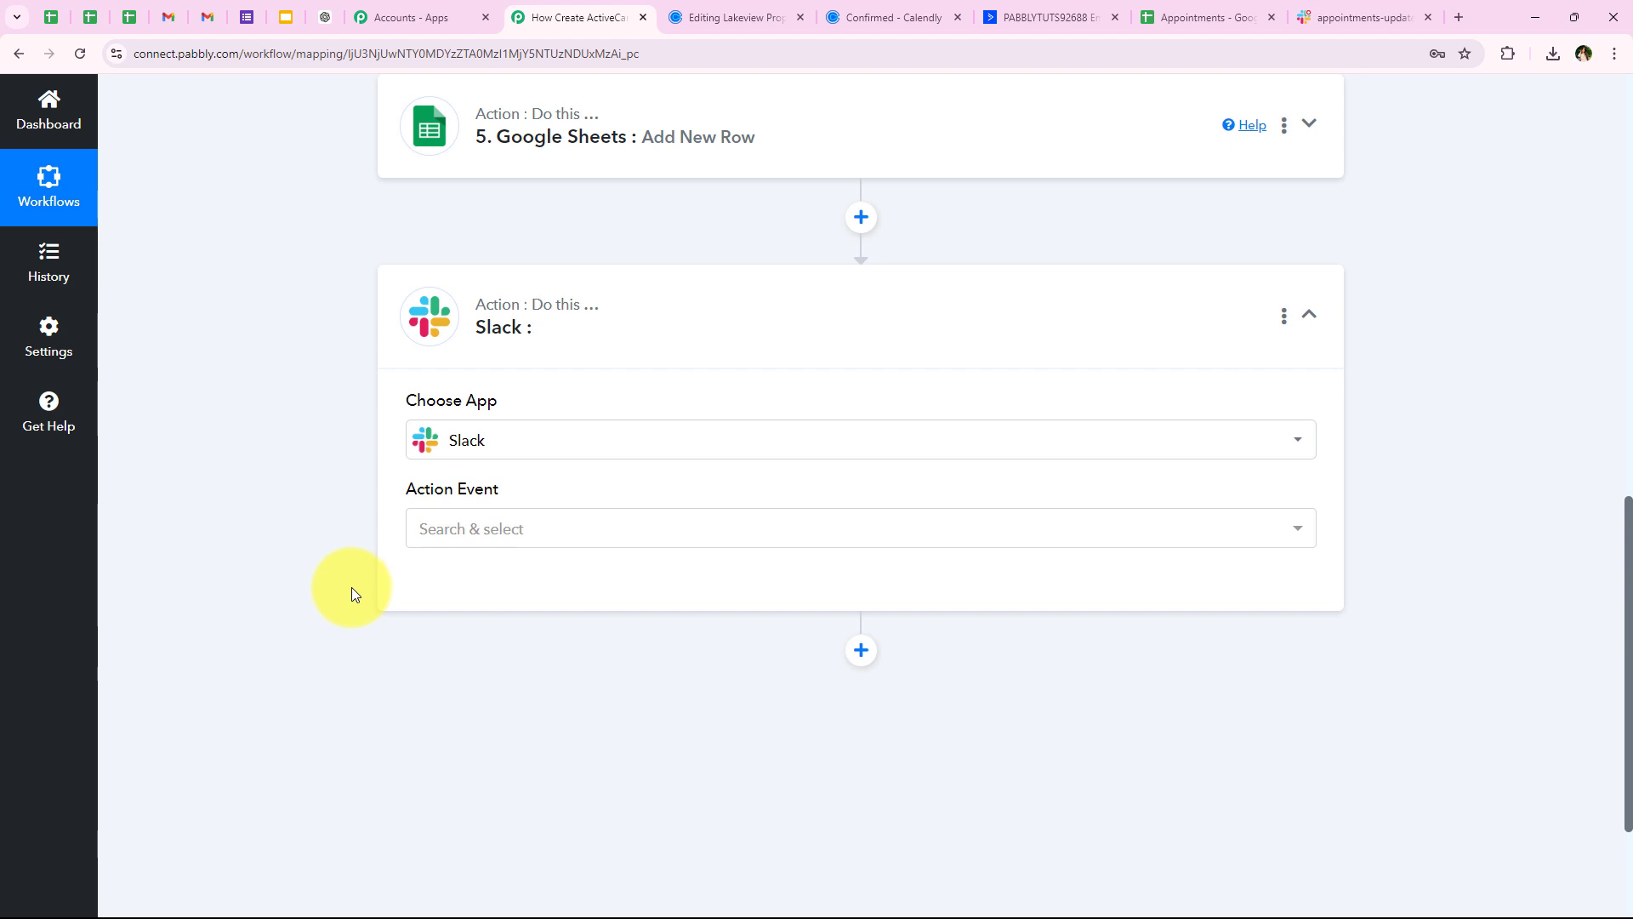
Set the Slack action event to Send Channel Message and start a new Slack connection
{"action": "left_click", "coordinate": [474, 534]}
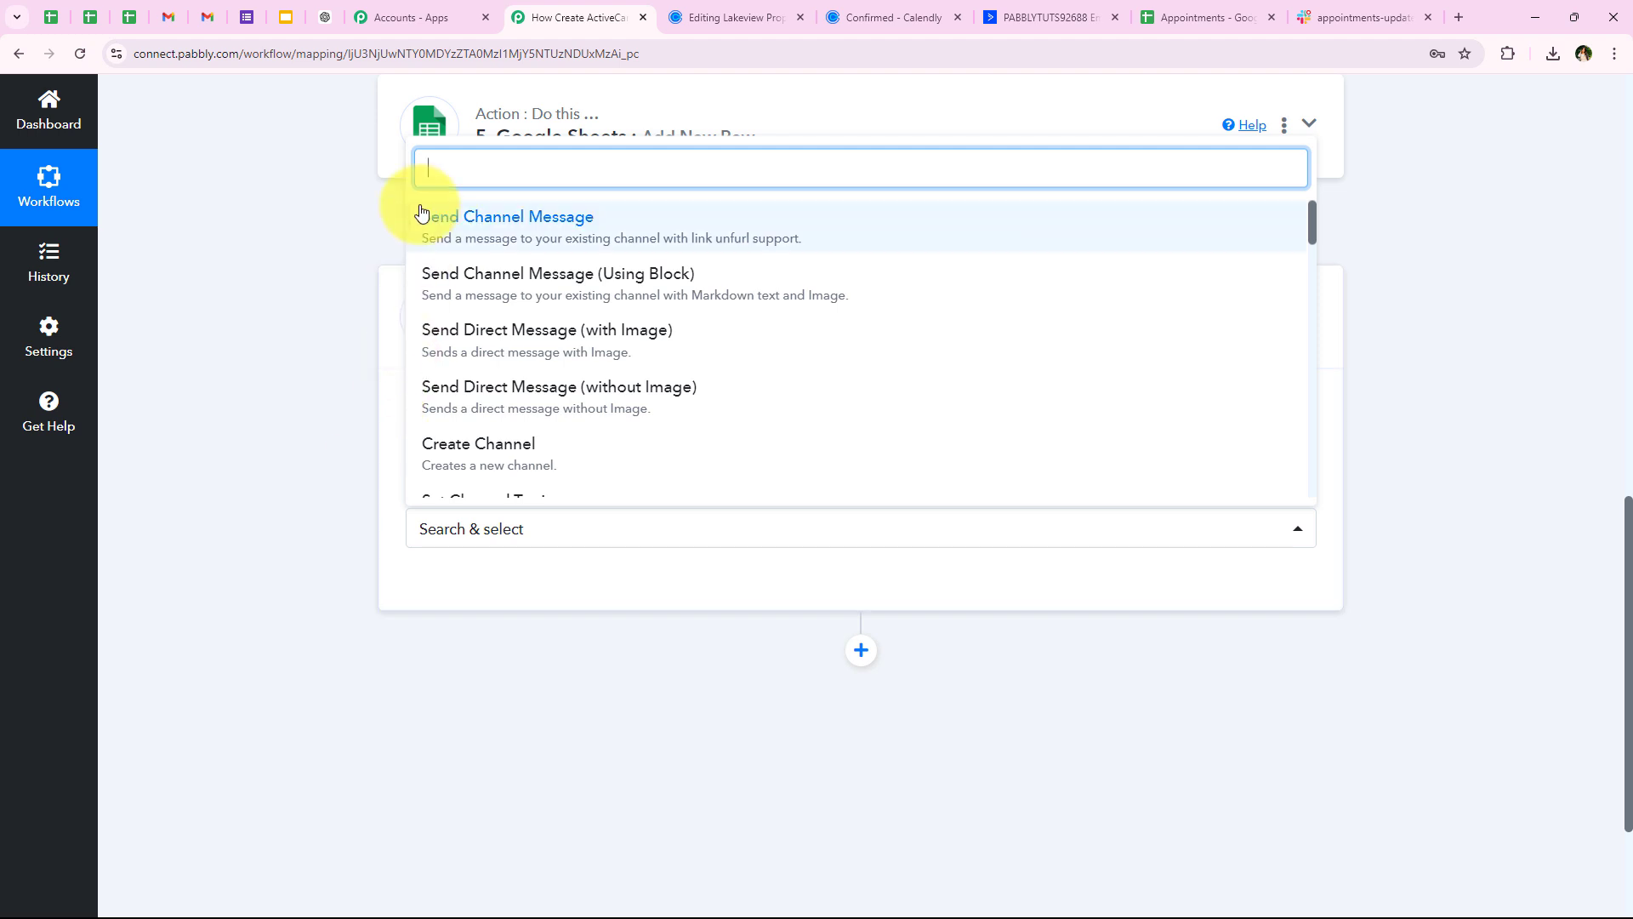
{"action": "left_click", "coordinate": [474, 218]}
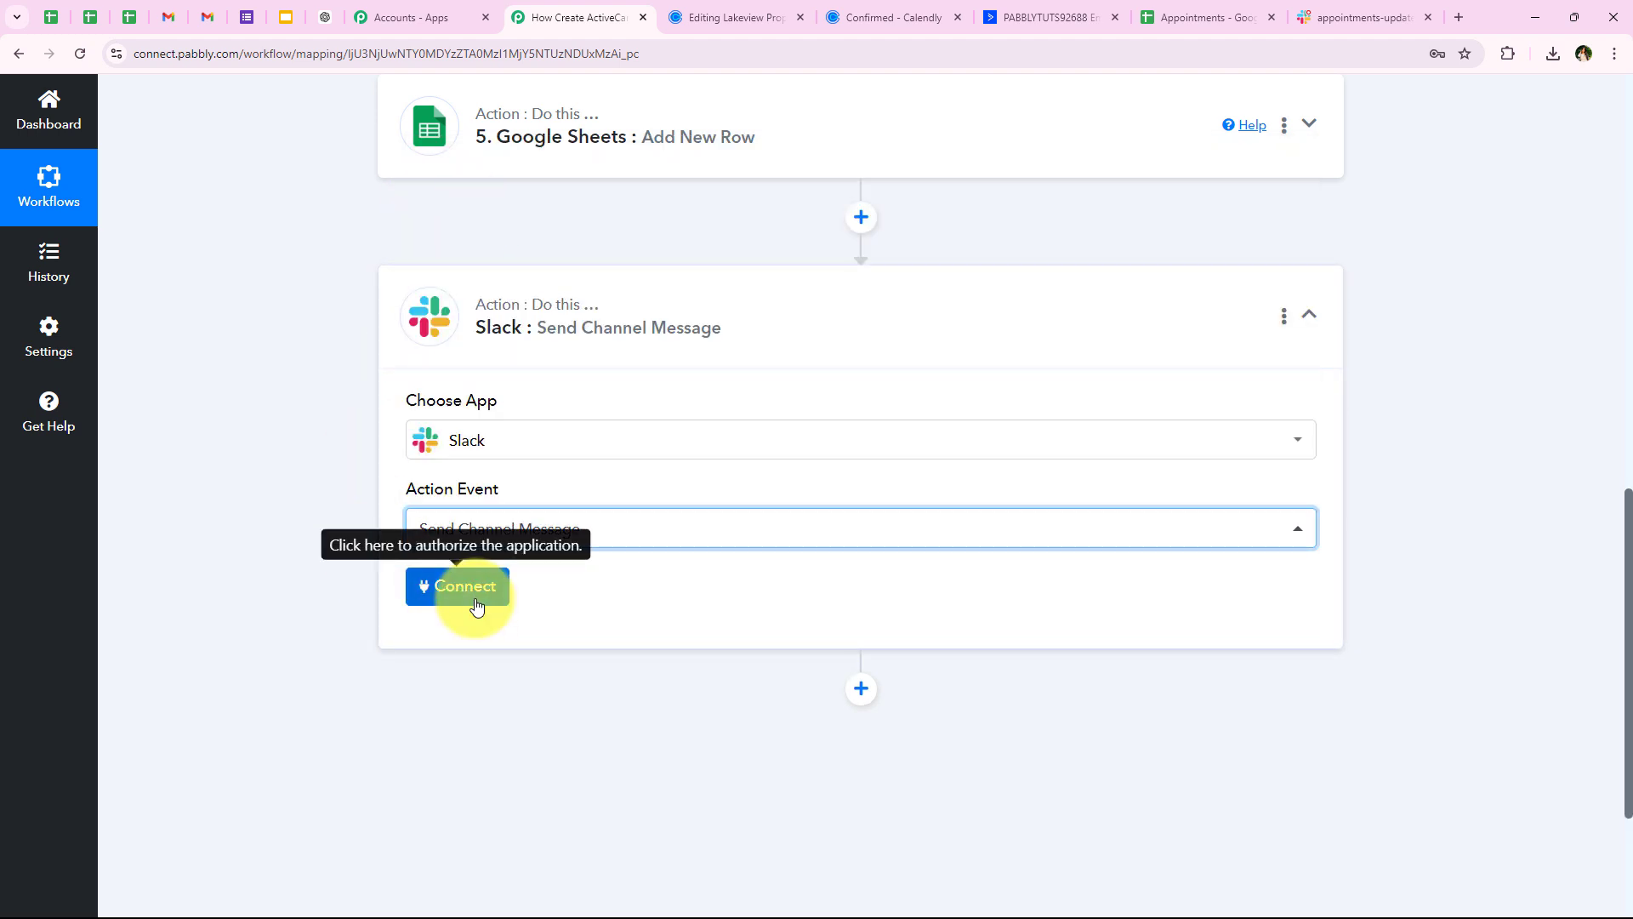
{"action": "left_click", "coordinate": [445, 599]}
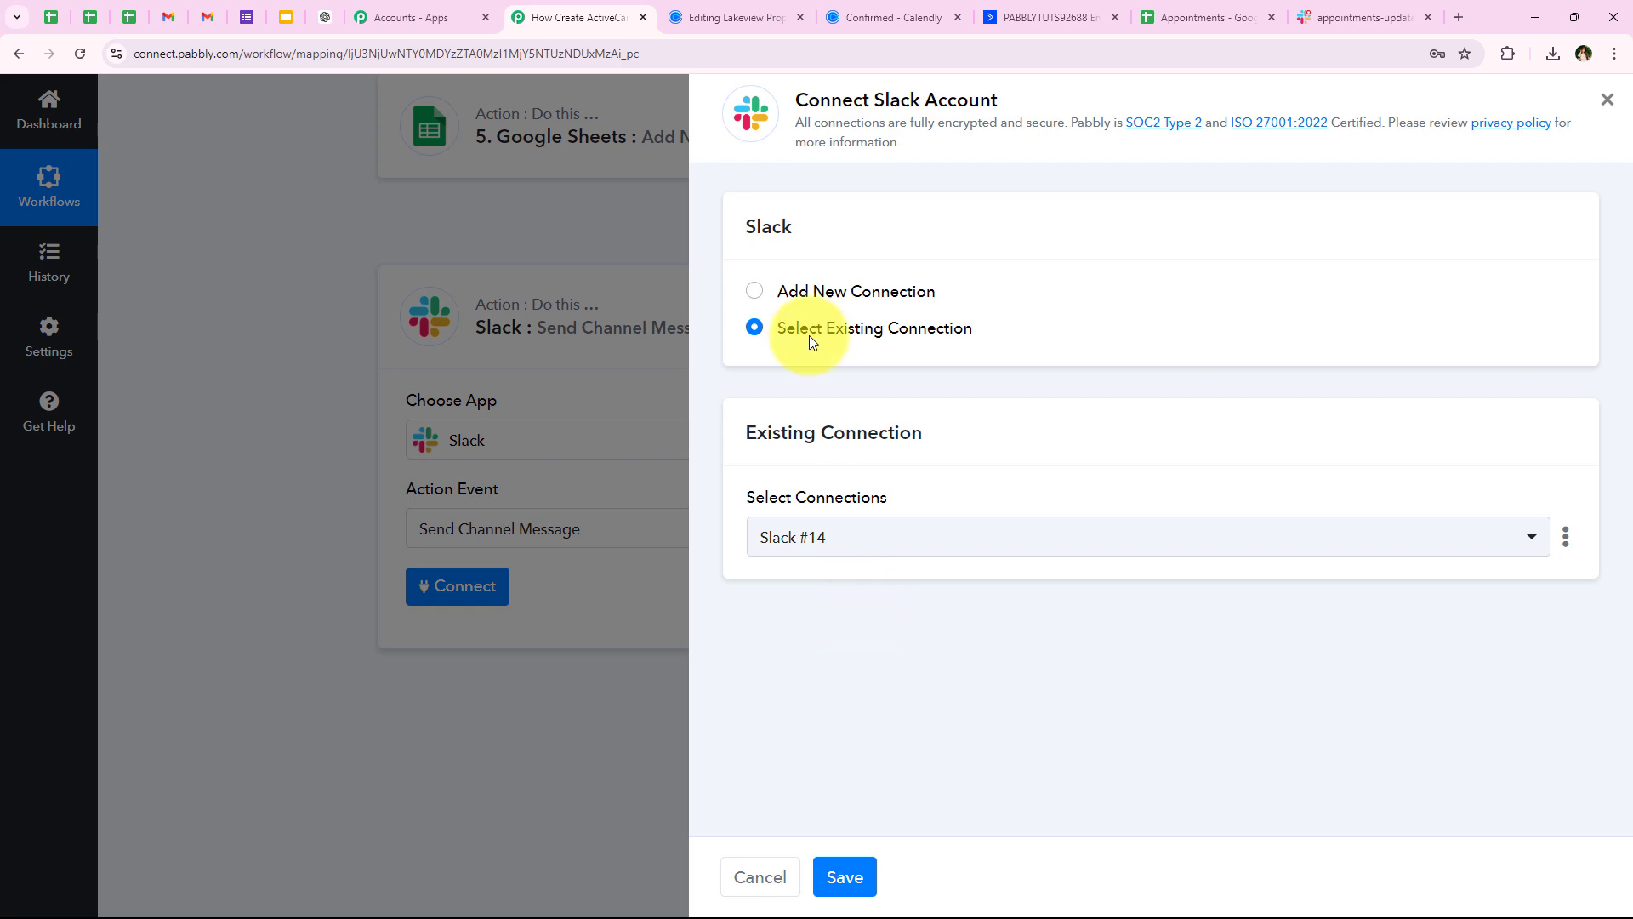
{"action": "left_click", "coordinate": [849, 290]}
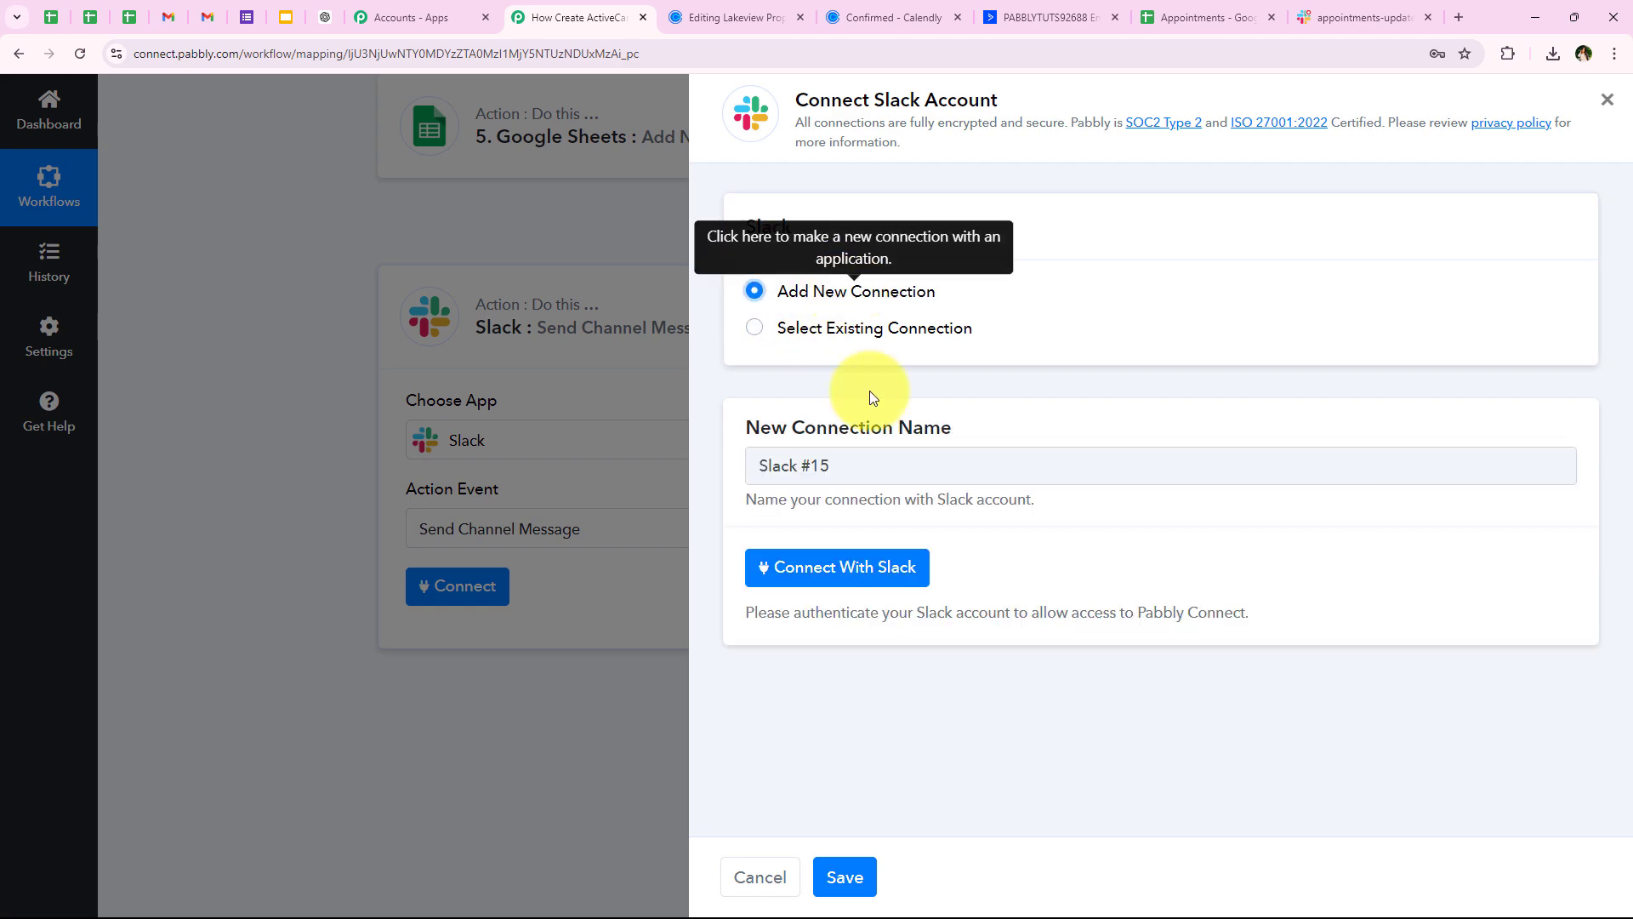
{"action": "left_click", "coordinate": [856, 581]}
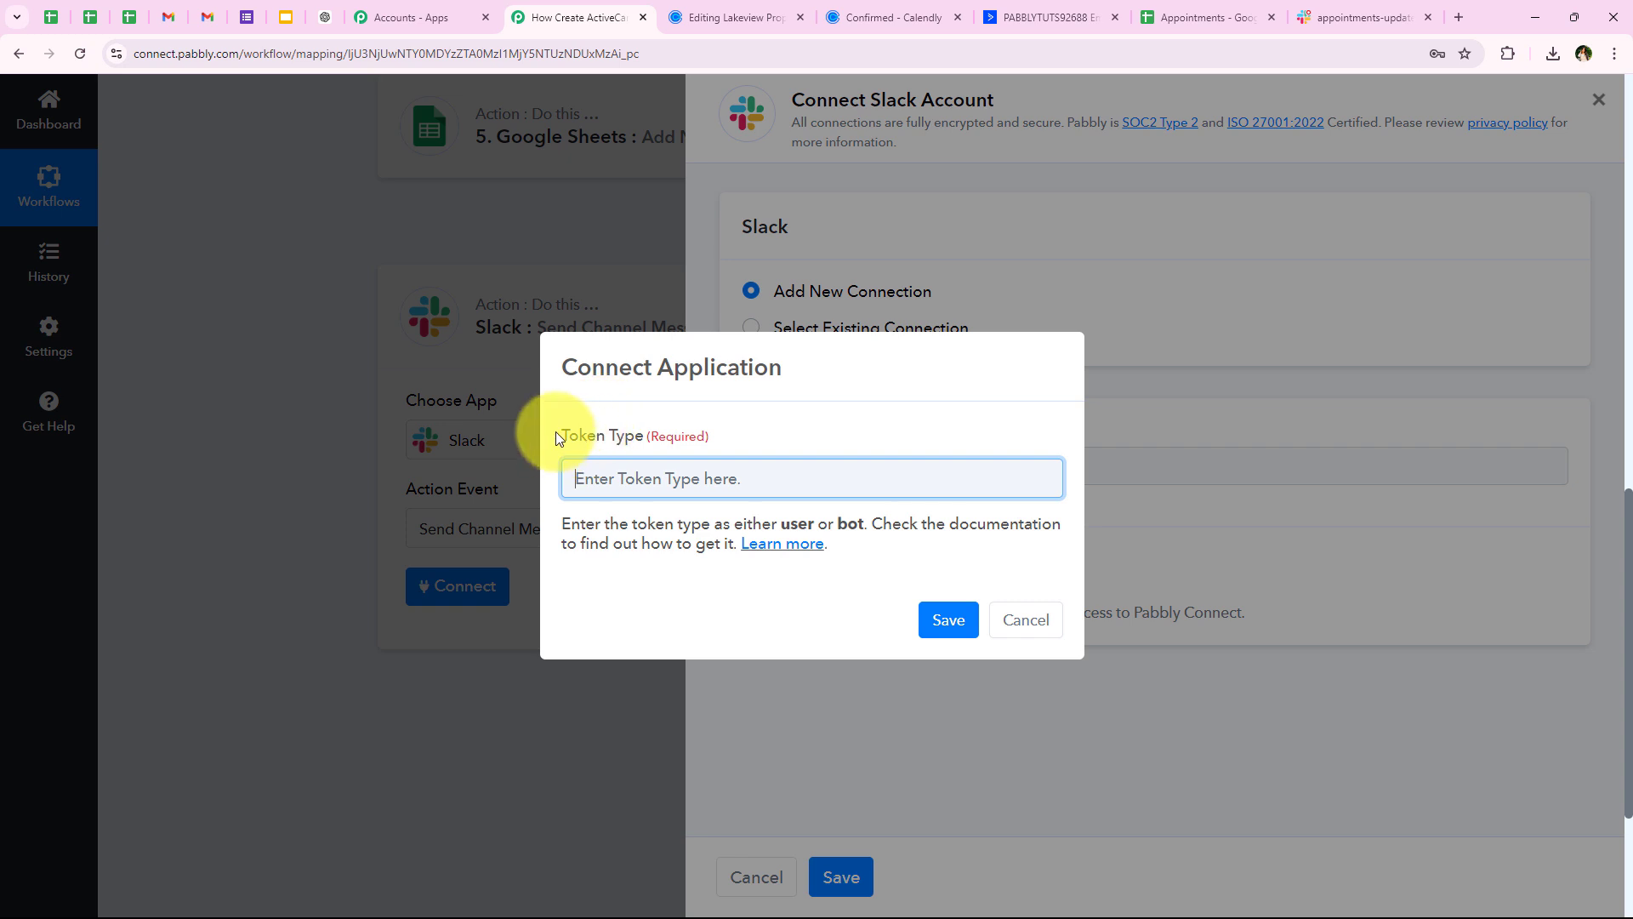
Enter 'b' (bot) as the token type and save the new connection
{"action": "left_click_drag", "start_coordinate": [558, 438], "coordinate": [645, 436]}
{"action": "left_click", "coordinate": [677, 554]}
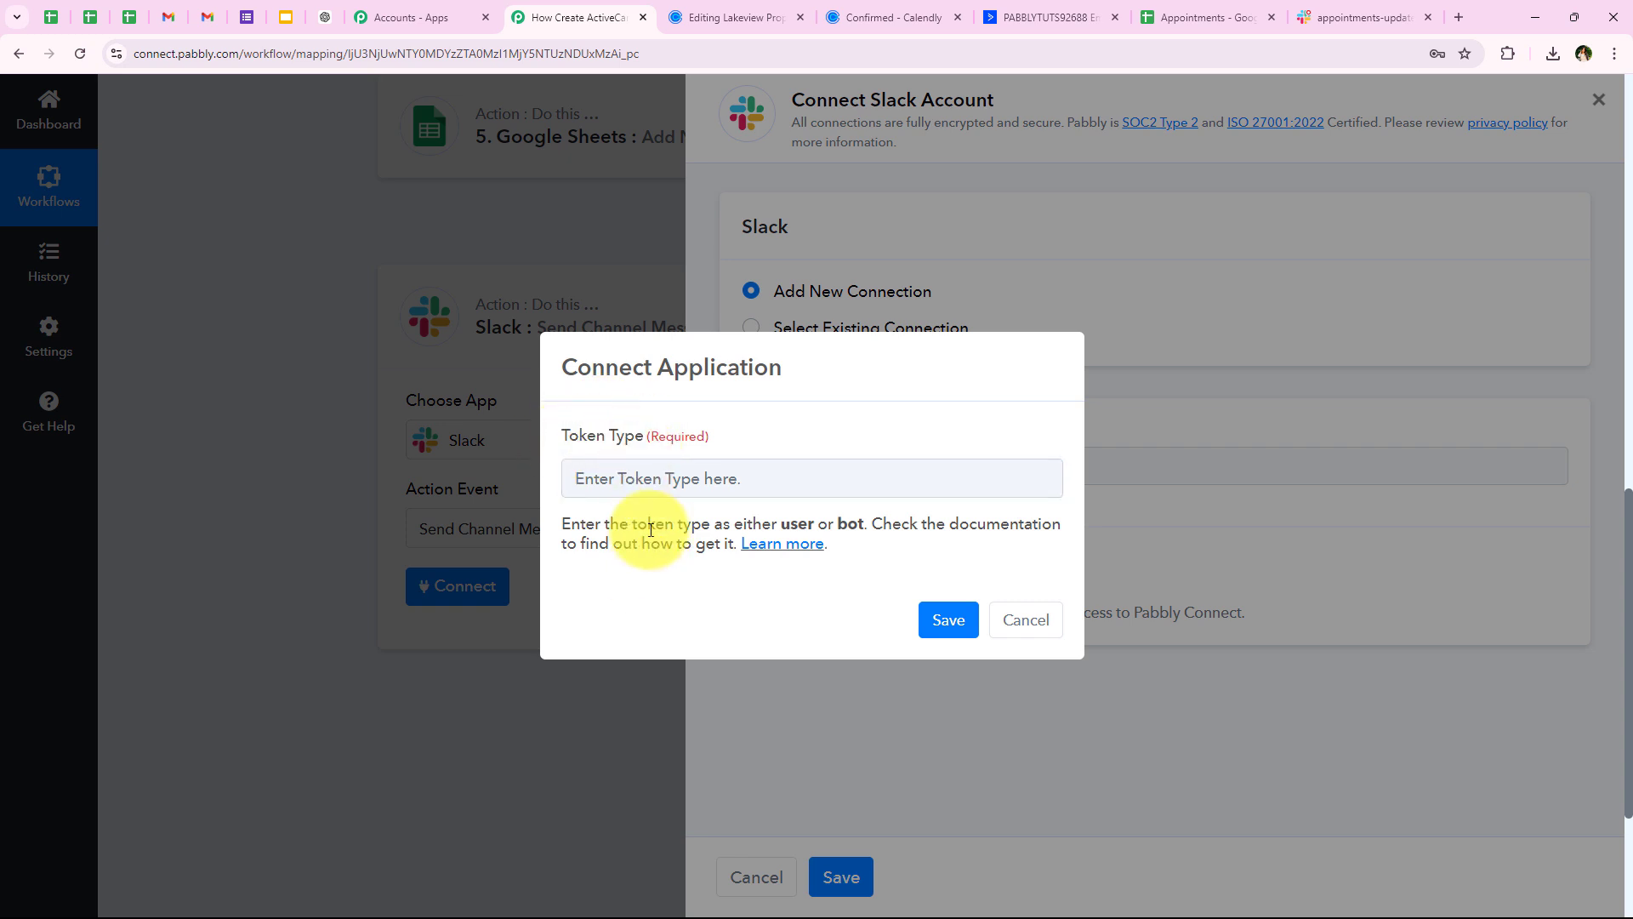
{"action": "left_click_drag", "start_coordinate": [558, 522], "coordinate": [845, 528]}
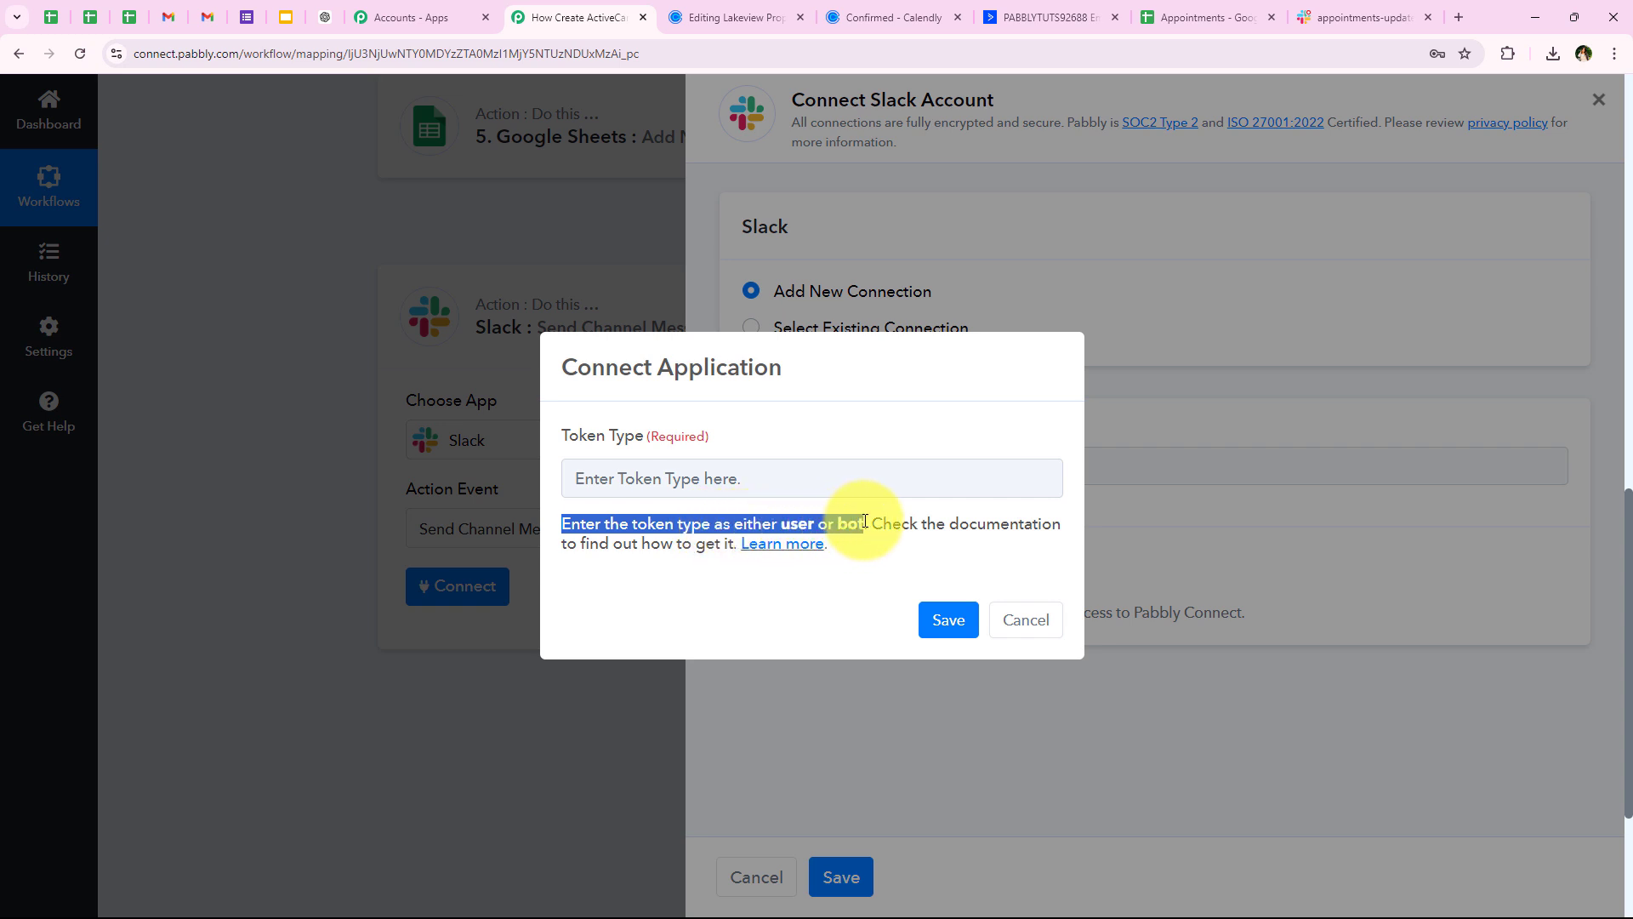
{"action": "left_click", "coordinate": [860, 604]}
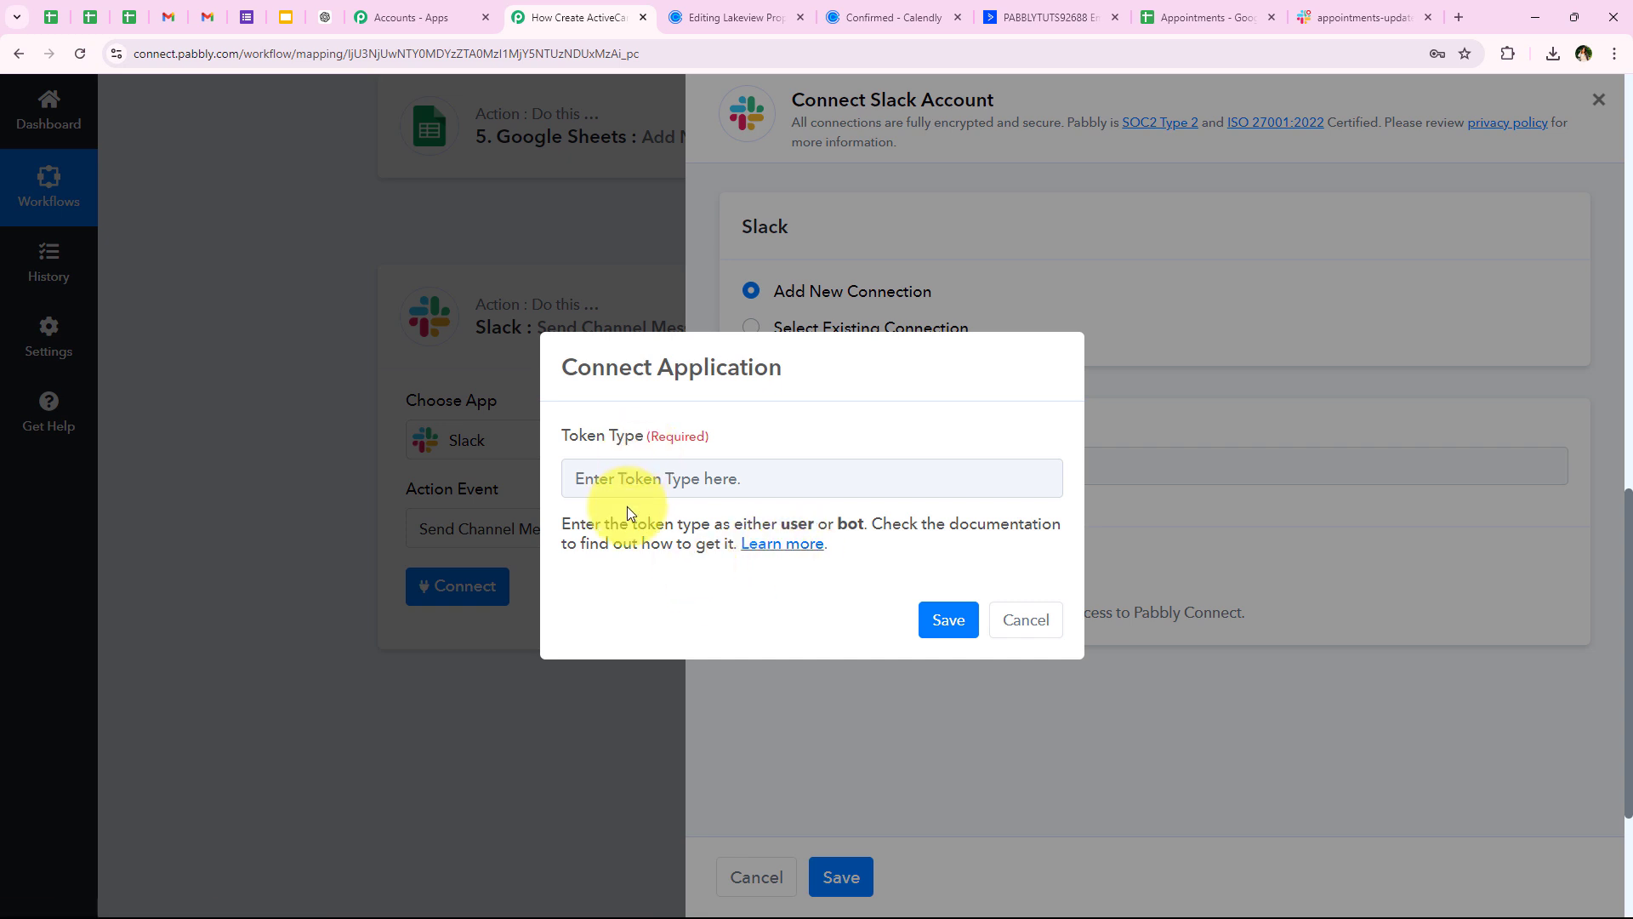
{"action": "left_click", "coordinate": [587, 478]}
{"action": "type", "text": "bot"}
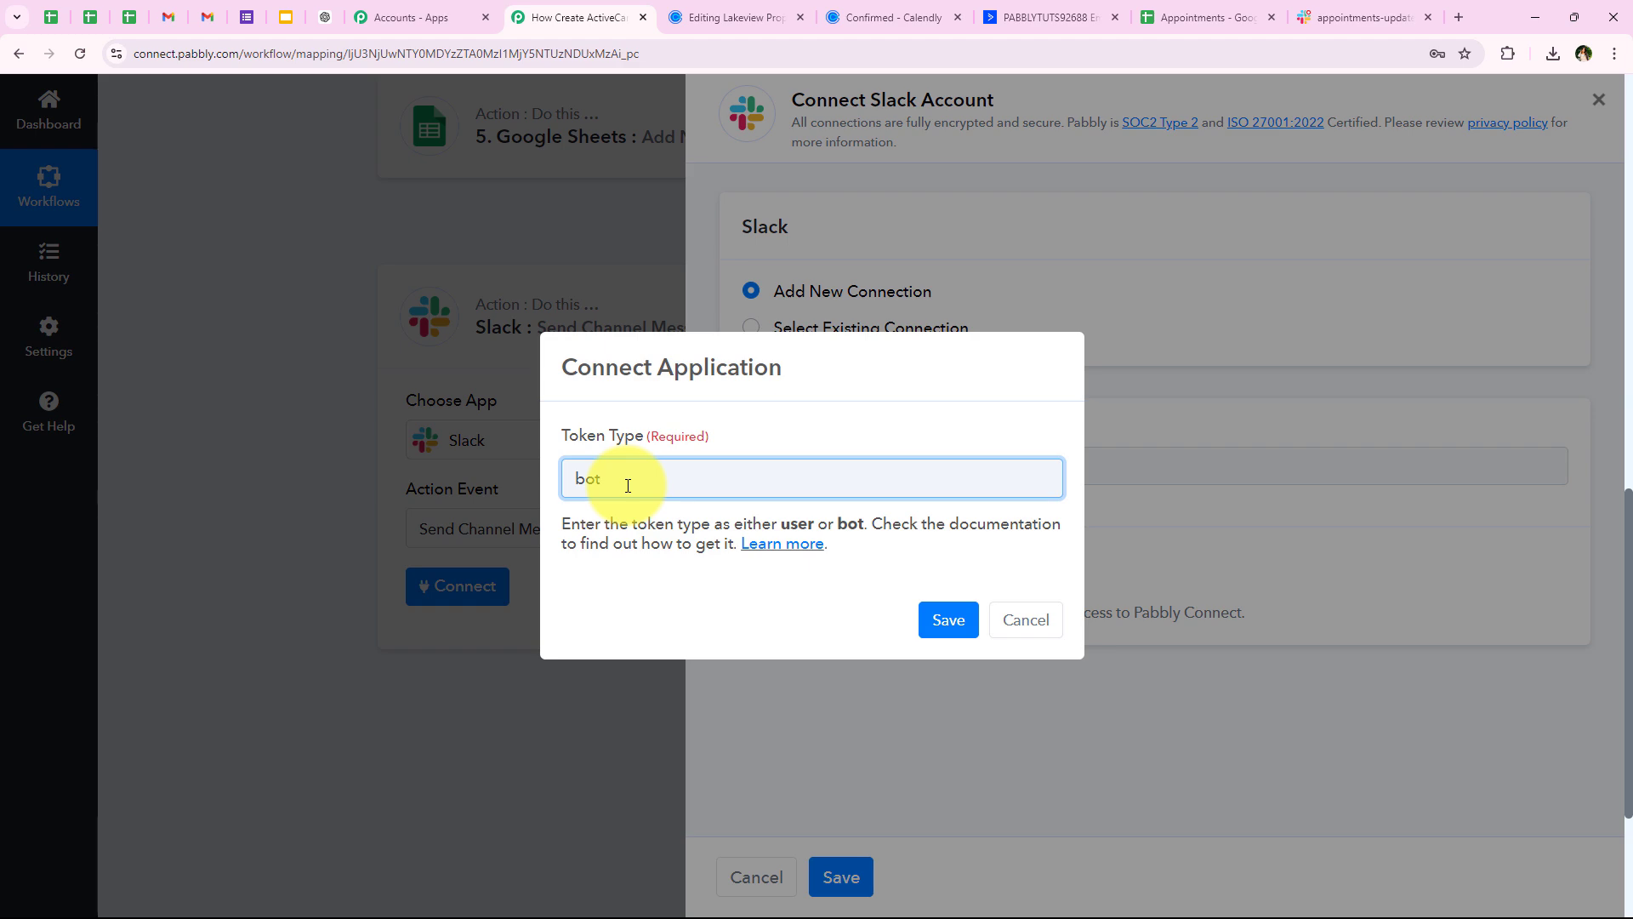
{"action": "left_click", "coordinate": [947, 619]}
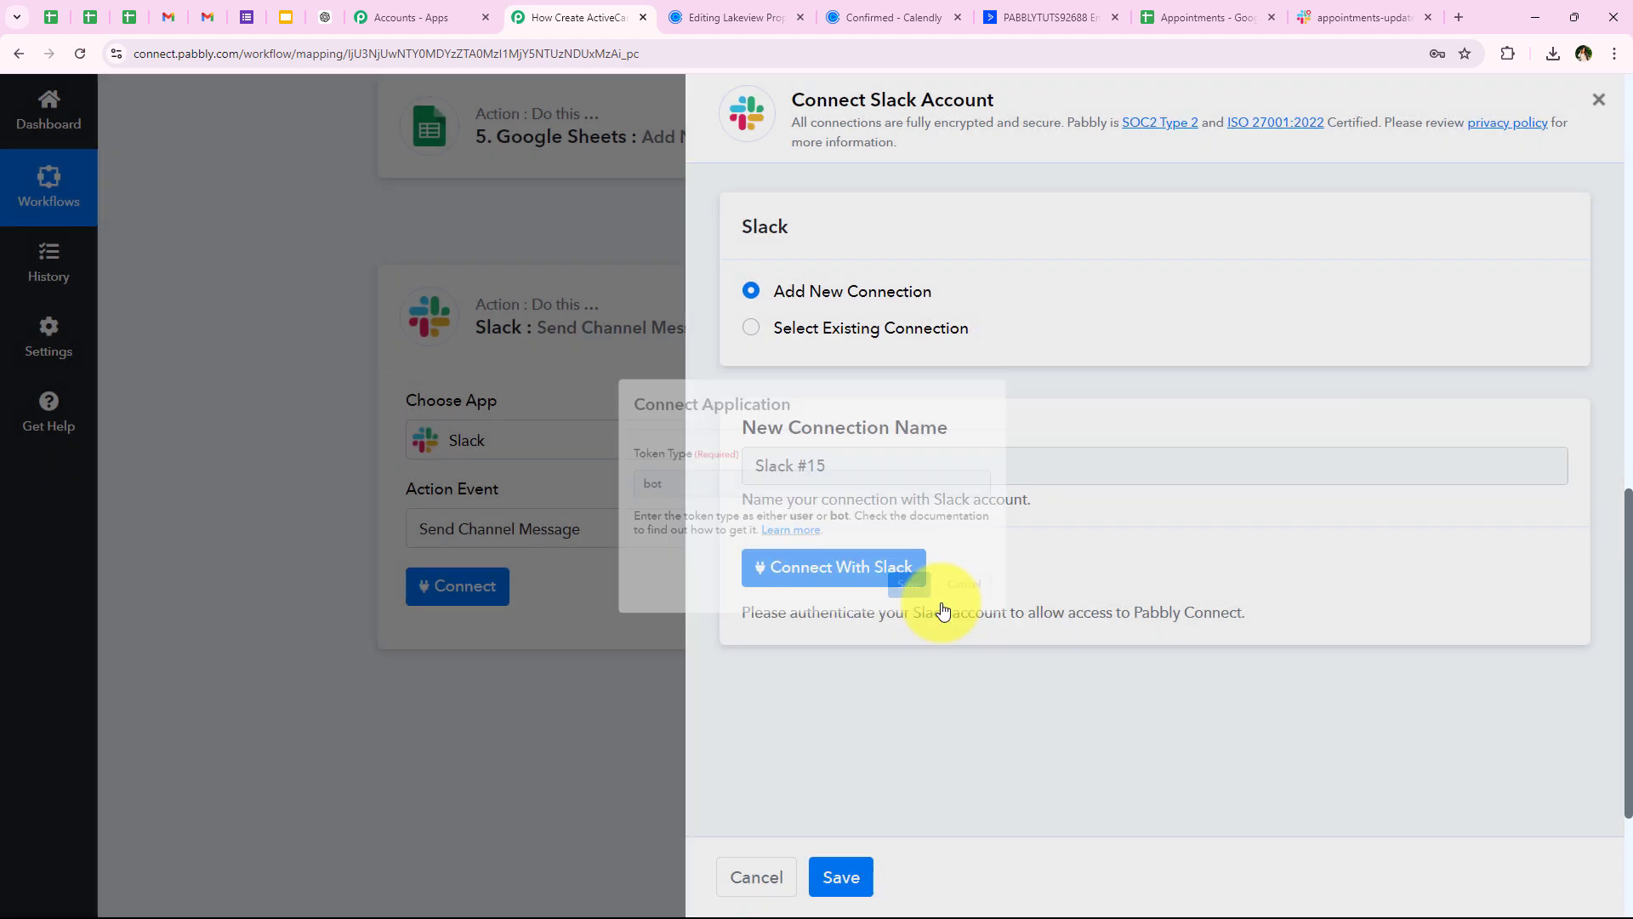
Authorize Pabbly Connect's access to the Slack workspace by allowing it
{"action": "left_click", "coordinate": [755, 584]}
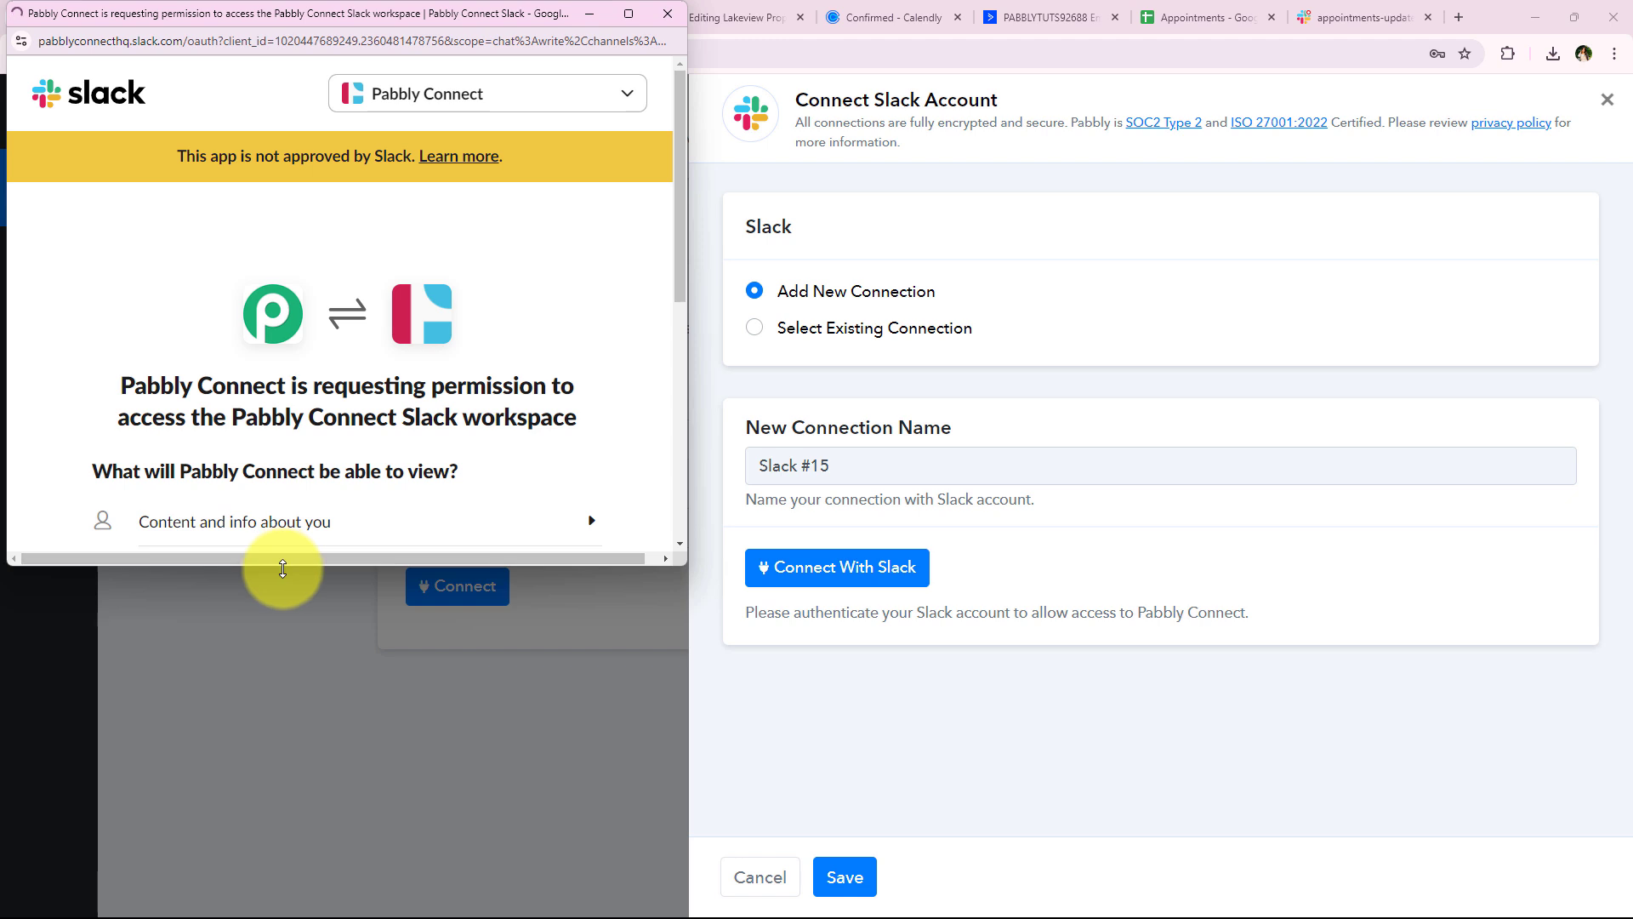
{"action": "left_click_drag", "start_coordinate": [272, 566], "coordinate": [260, 787]}
{"action": "scroll", "coordinate": [329, 528], "scroll_direction": "down", "scroll_amount": 3}
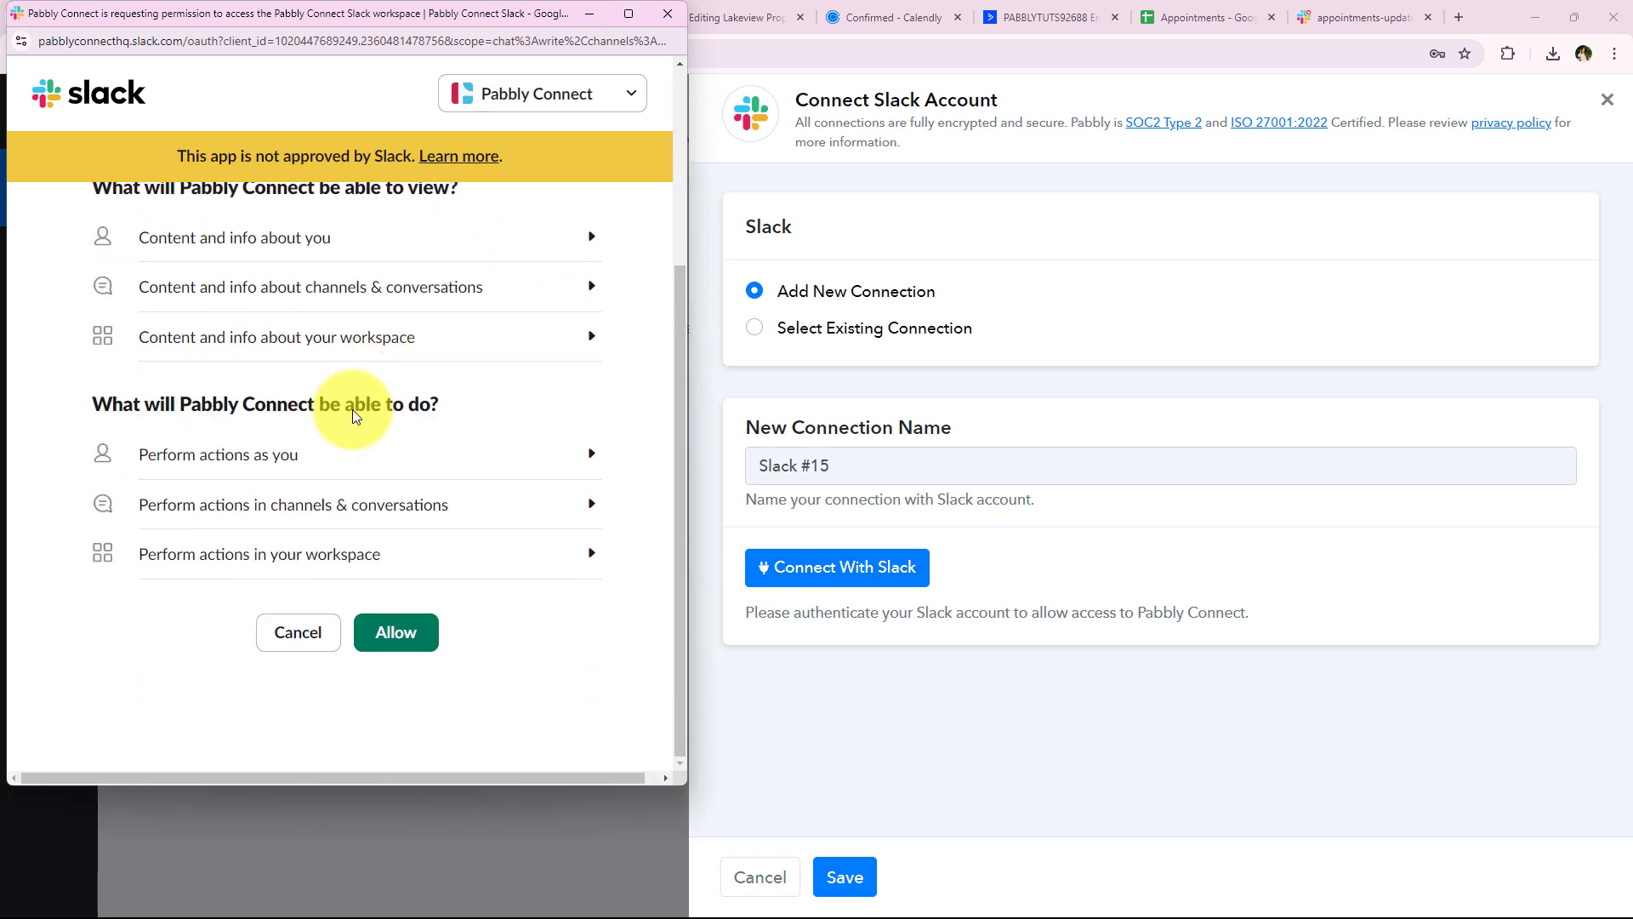
{"action": "left_click", "coordinate": [390, 646]}
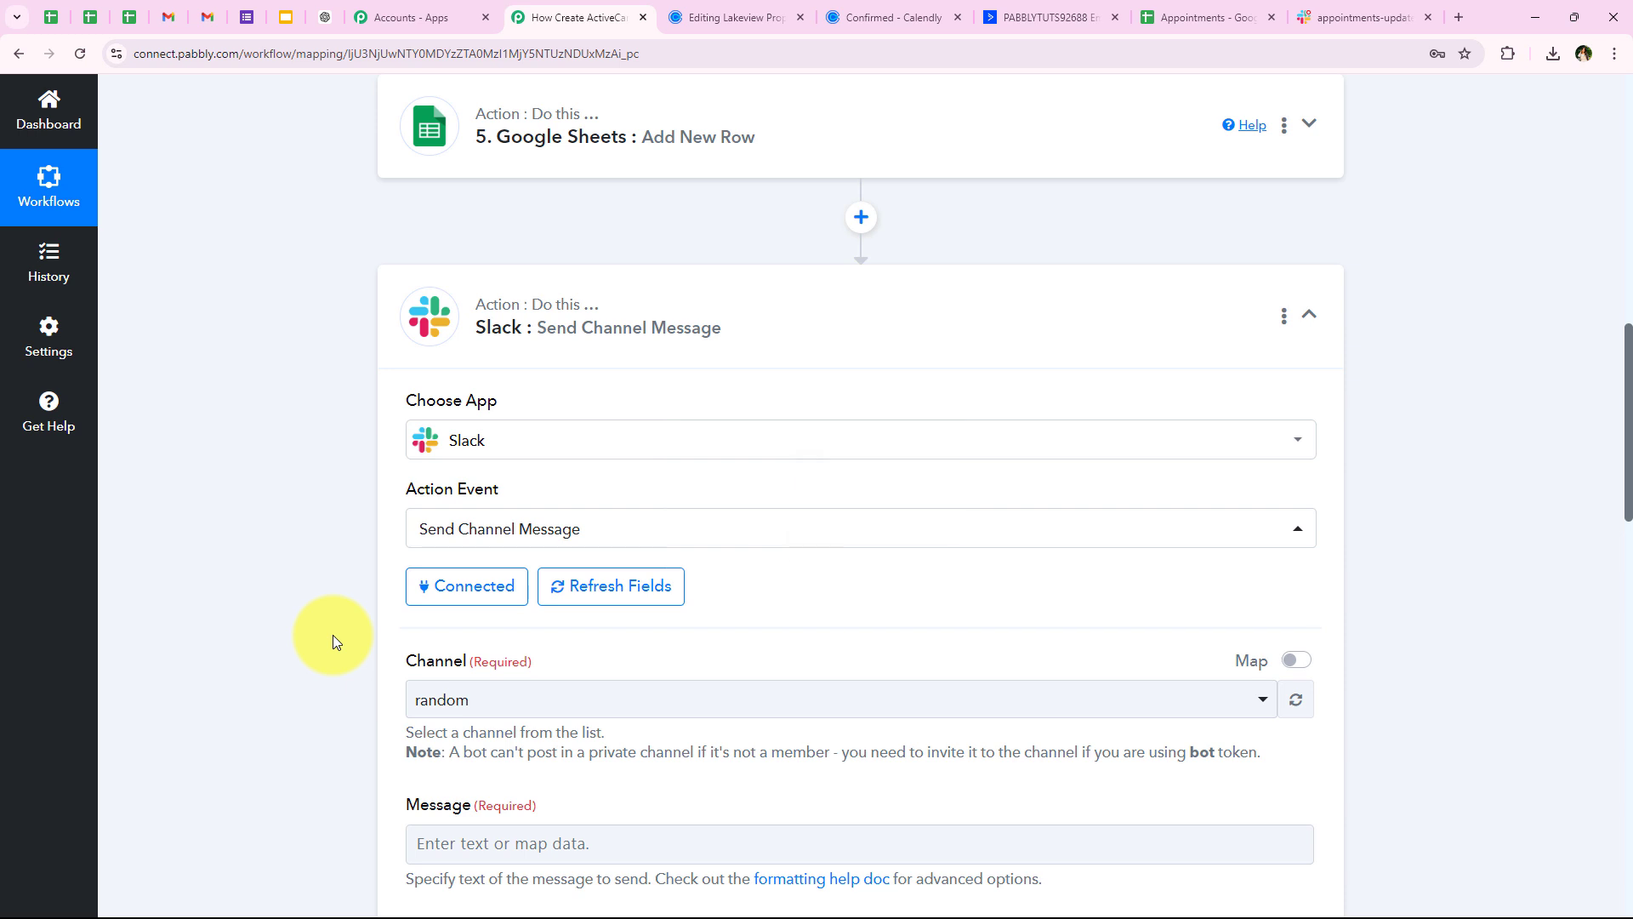
{"action": "scroll", "coordinate": [333, 634], "scroll_direction": "down", "scroll_amount": 2}
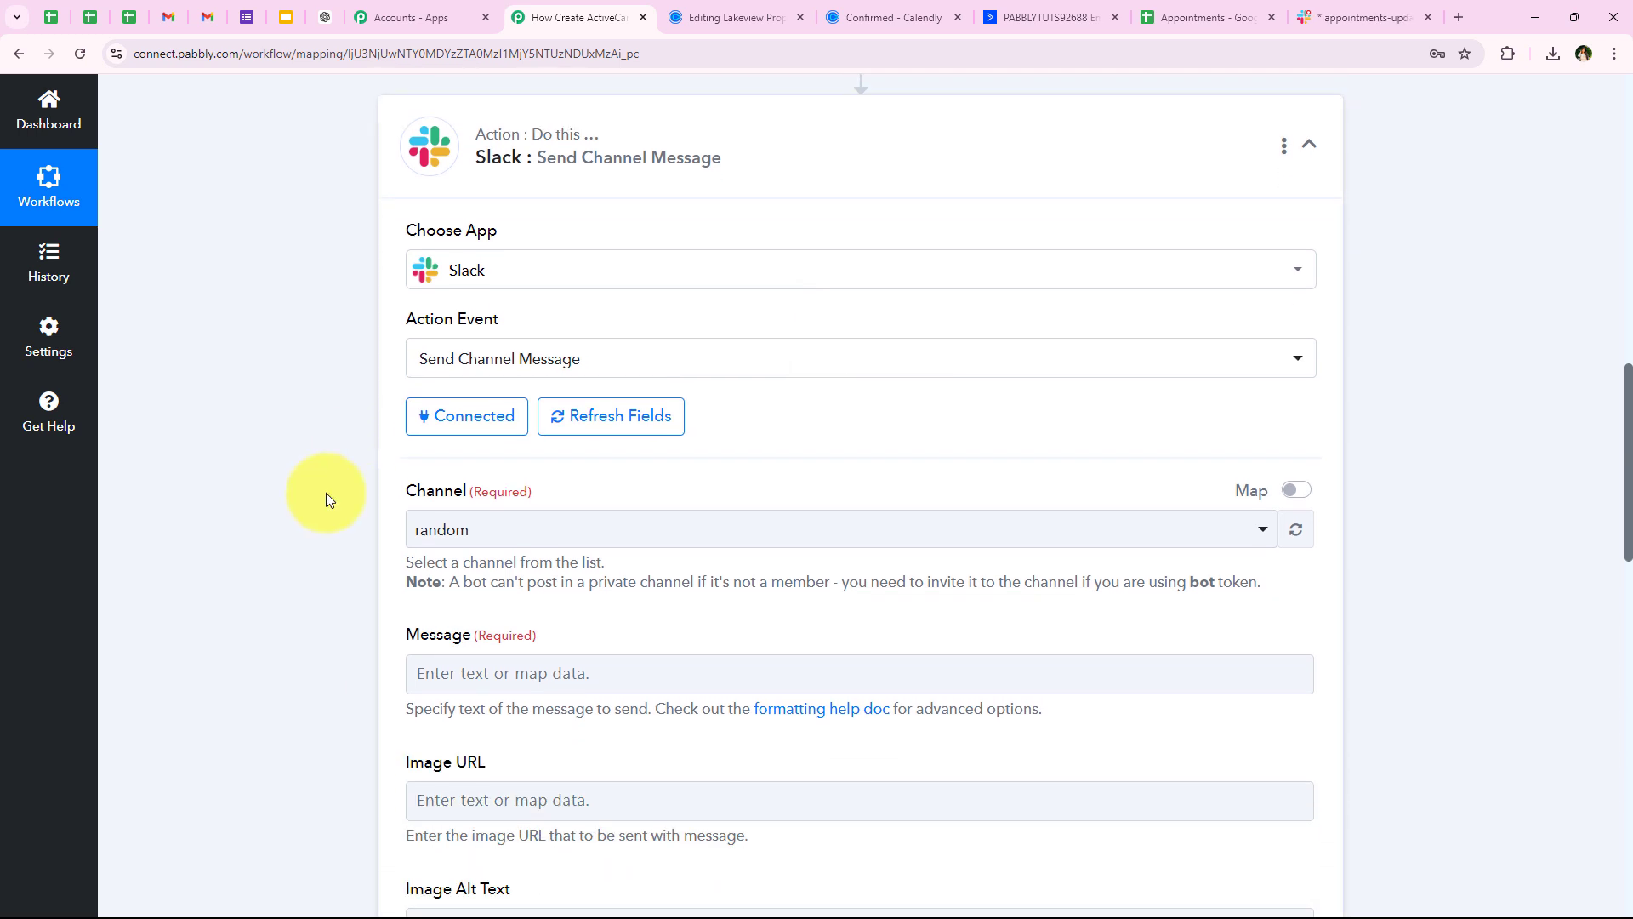
{"action": "scroll", "coordinate": [379, 574], "scroll_direction": "down", "scroll_amount": 1}
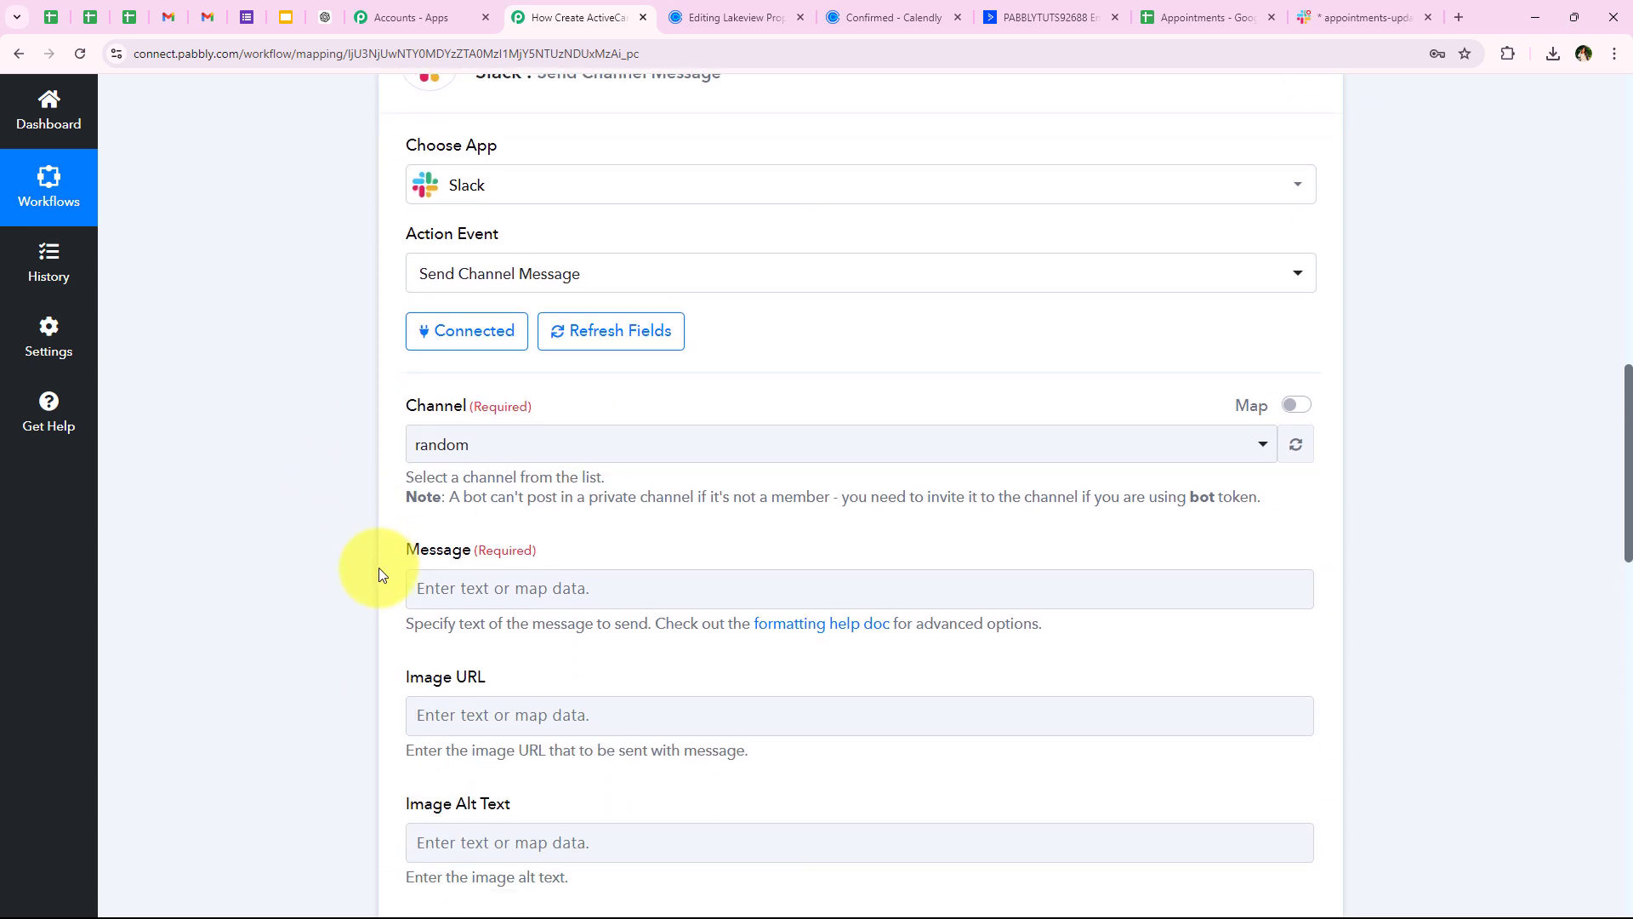
Review #appointments-updates and its earlier Pabbly alert, then open the Slack step's Channel list
{"action": "left_click", "coordinate": [1355, 6]}
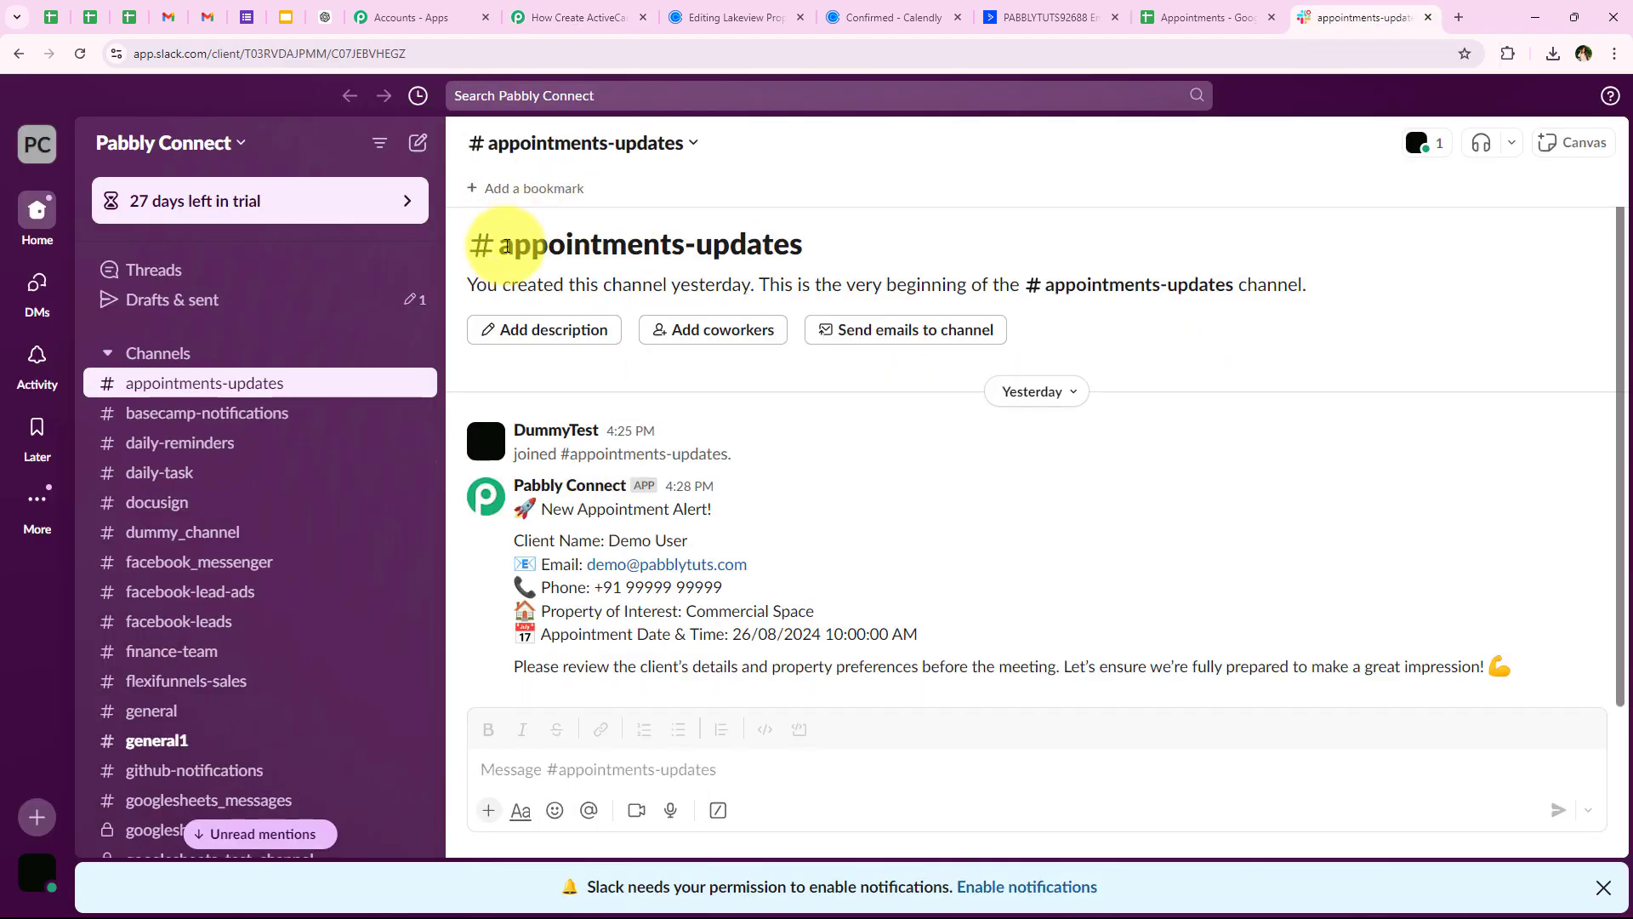
{"action": "left_click_drag", "start_coordinate": [524, 248], "coordinate": [831, 255]}
{"action": "left_click", "coordinate": [825, 546]}
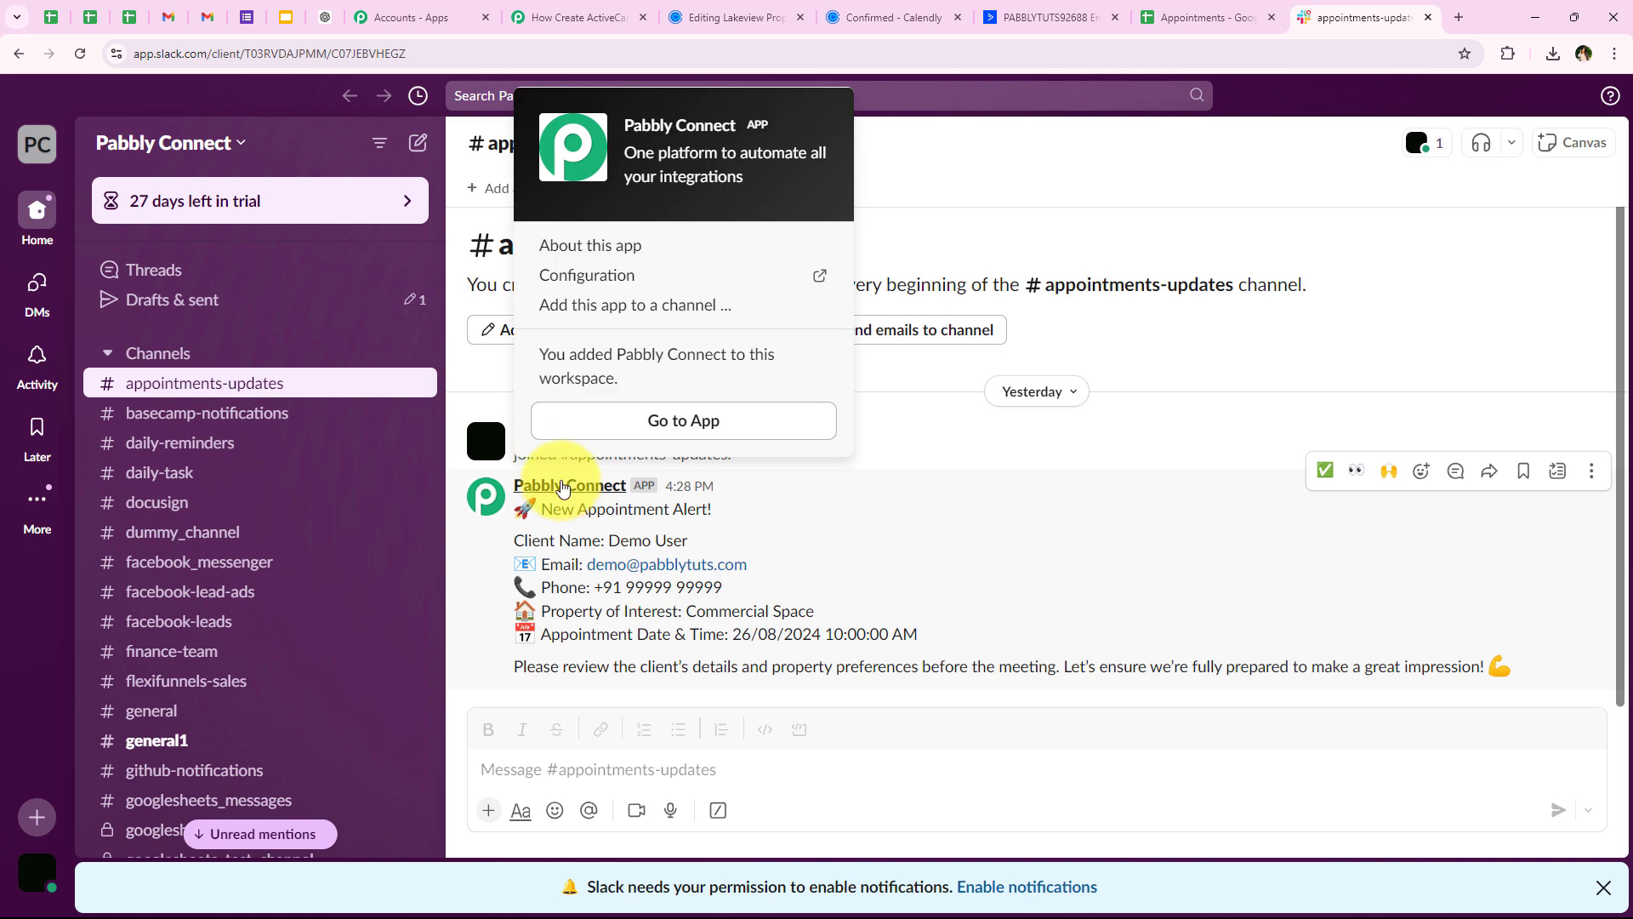
{"action": "left_click", "coordinate": [557, 26]}
{"action": "left_click", "coordinate": [467, 446]}
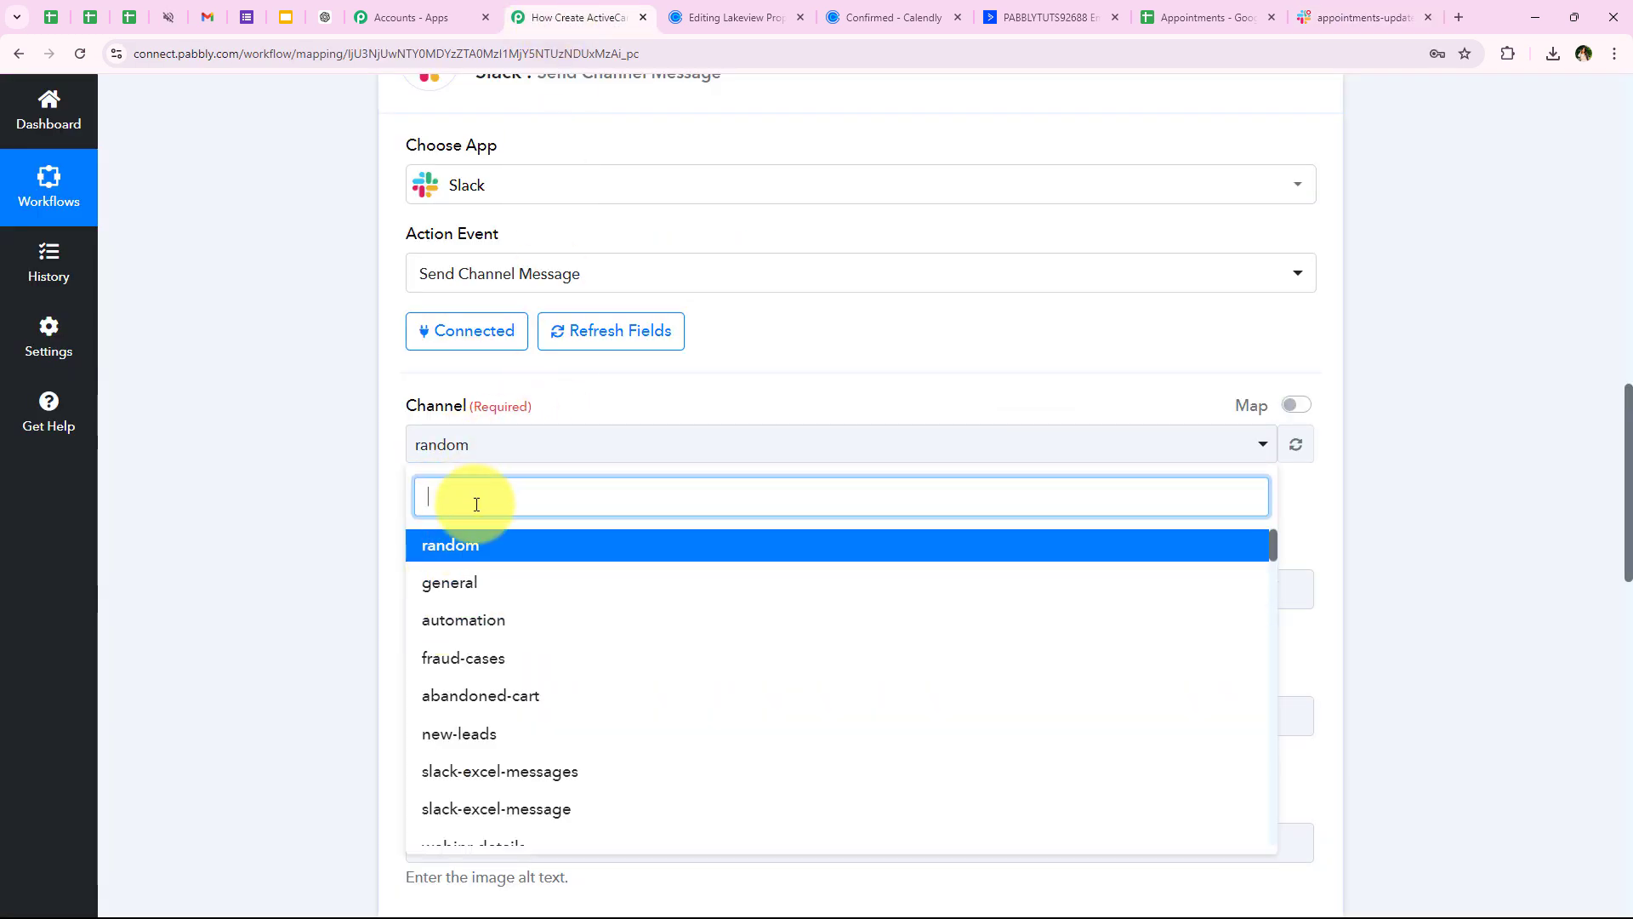
Search 'ap' and choose appointments-updates as the channel, noting the private-channel bot requirement
{"action": "type", "text": "ap"}
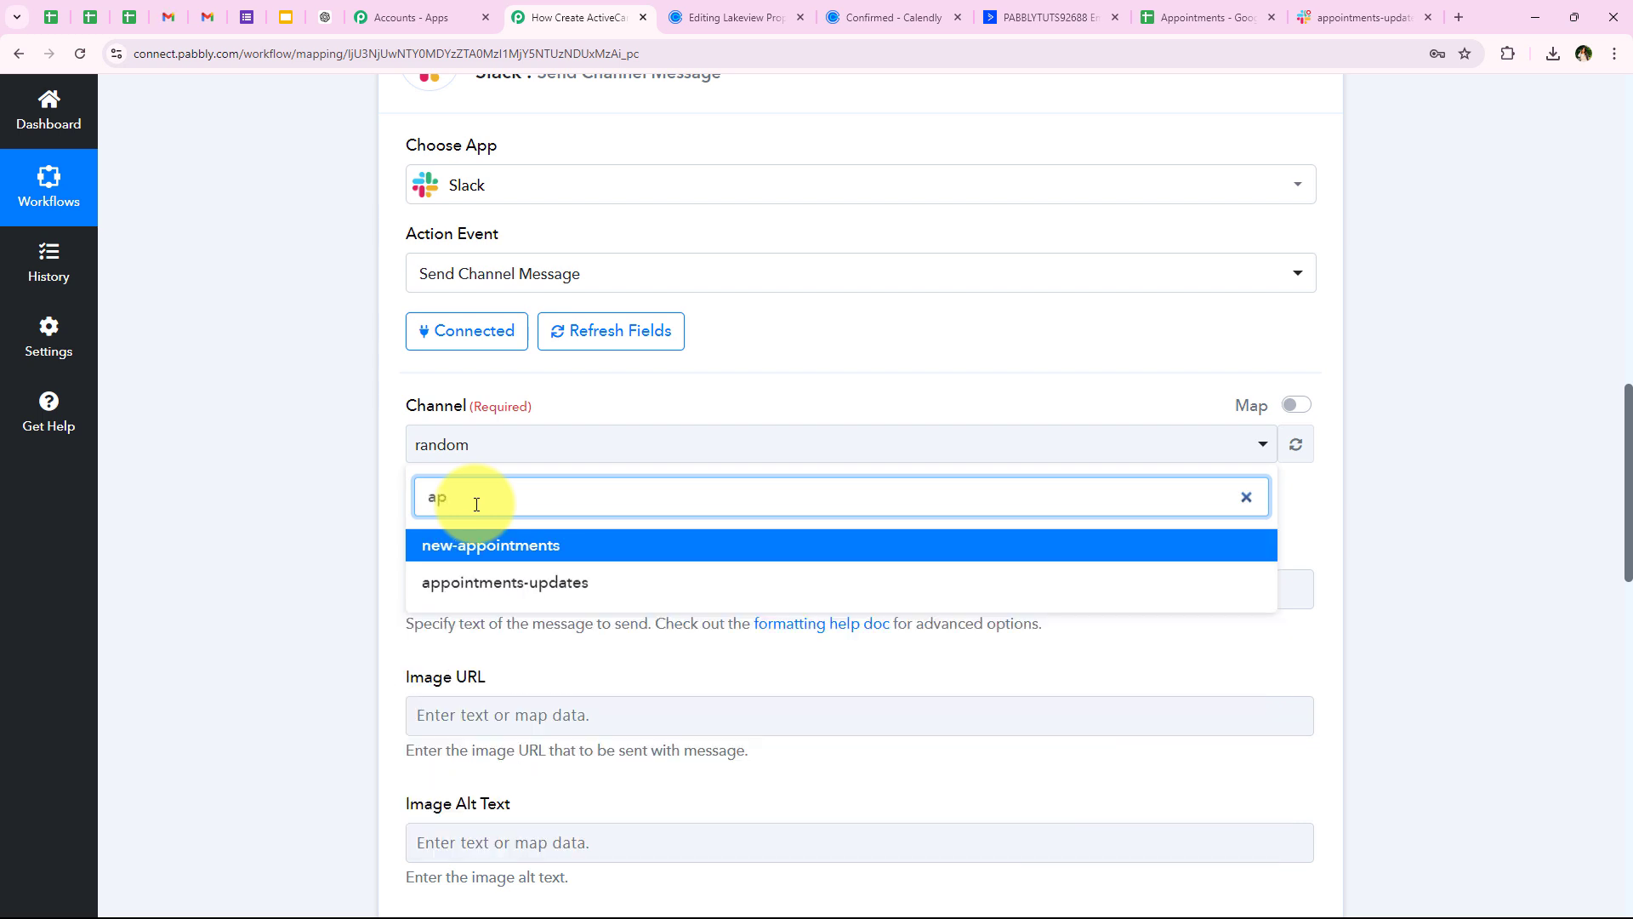
{"action": "left_click", "coordinate": [485, 581]}
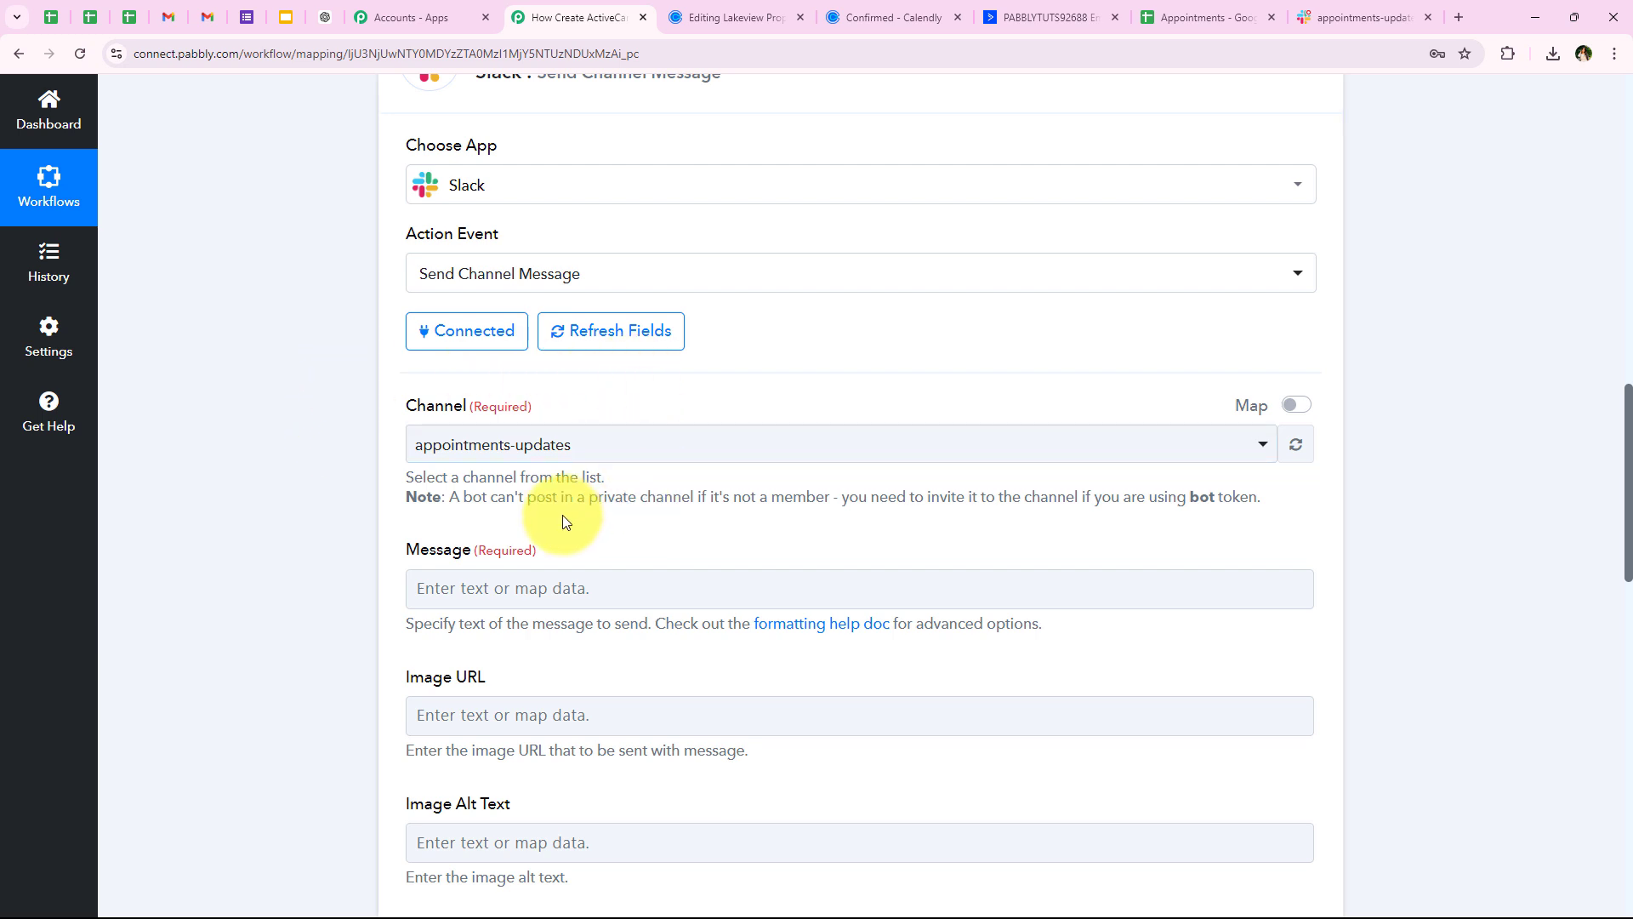
{"action": "scroll", "coordinate": [492, 516], "scroll_direction": "down", "scroll_amount": 1}
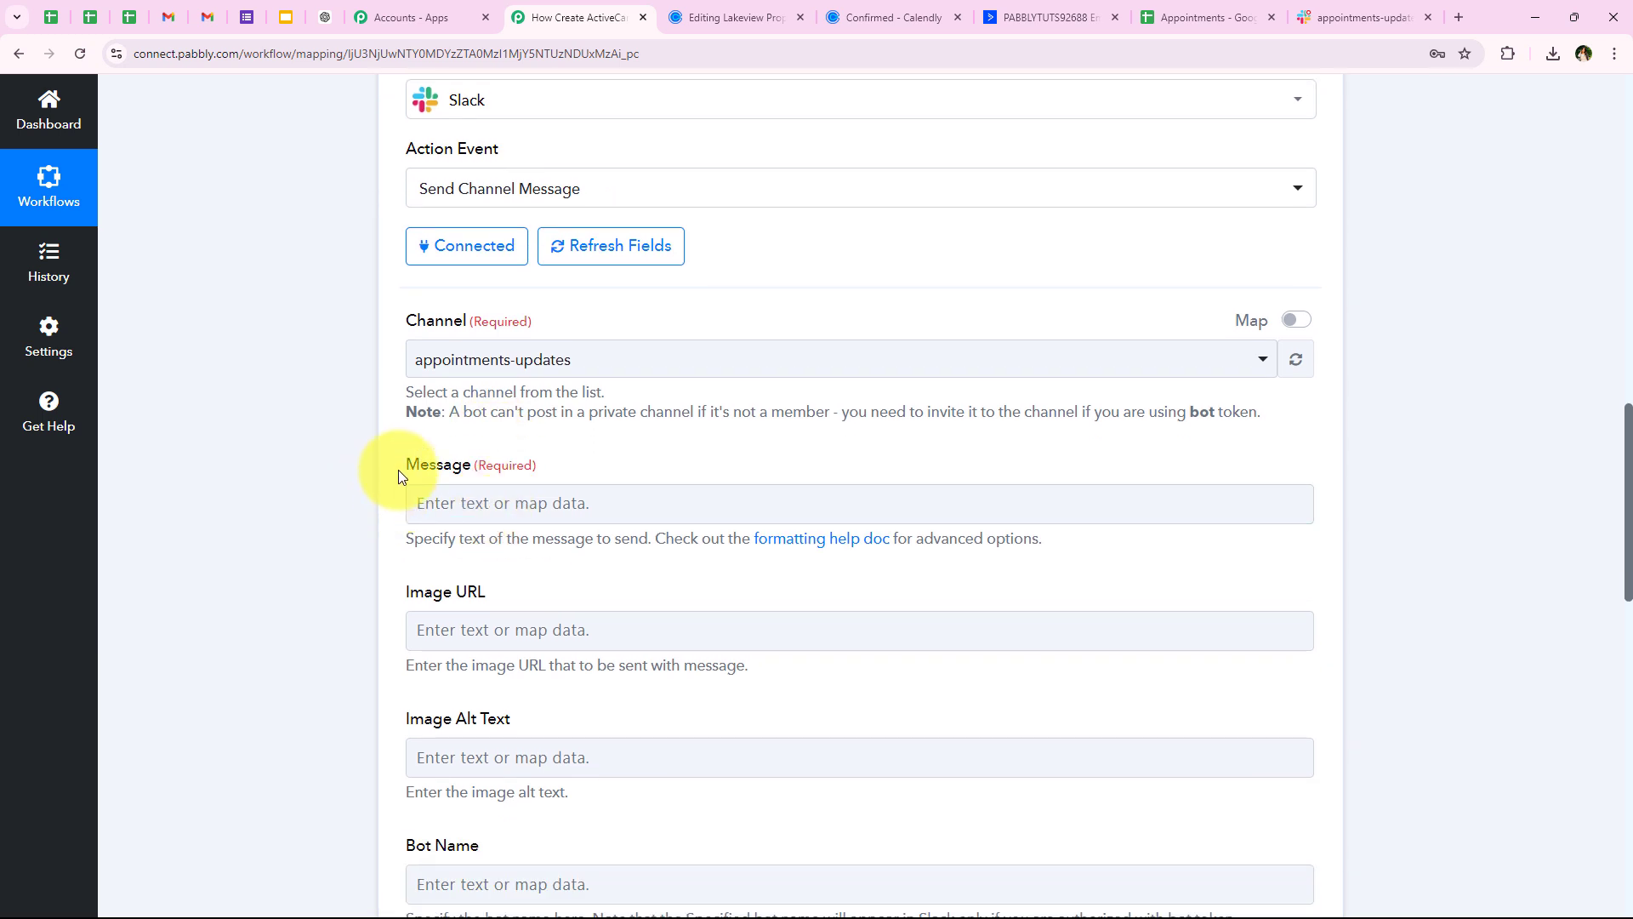
{"action": "scroll", "coordinate": [405, 455], "scroll_direction": "up", "scroll_amount": 2}
{"action": "scroll", "coordinate": [394, 539], "scroll_direction": "down", "scroll_amount": 1}
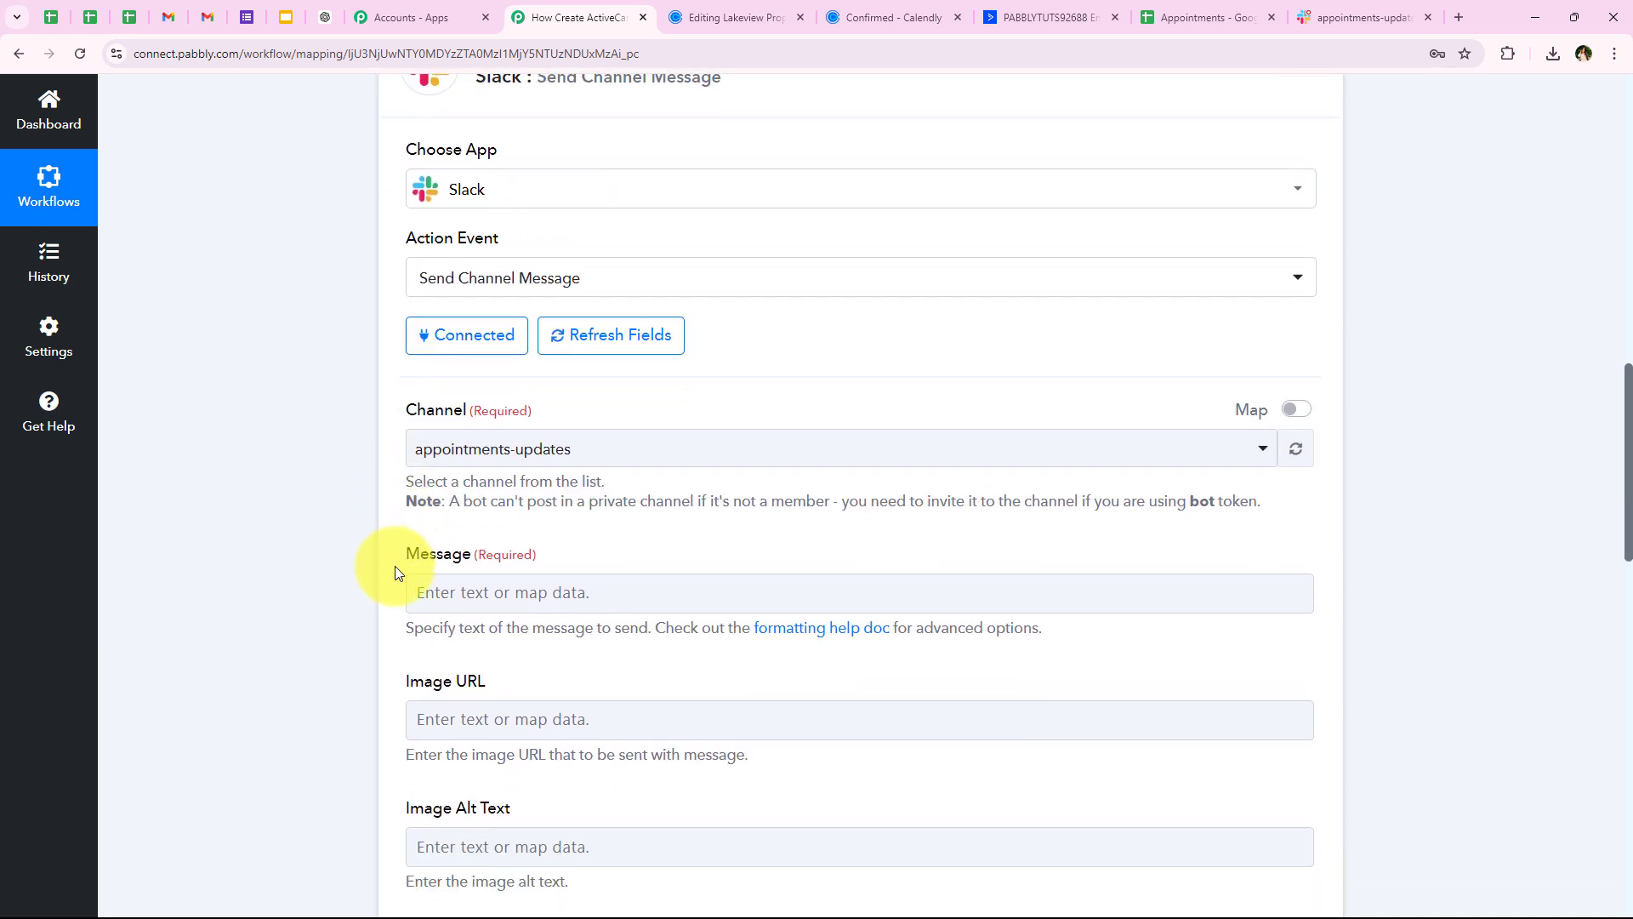
{"action": "left_click_drag", "start_coordinate": [446, 509], "coordinate": [540, 505]}
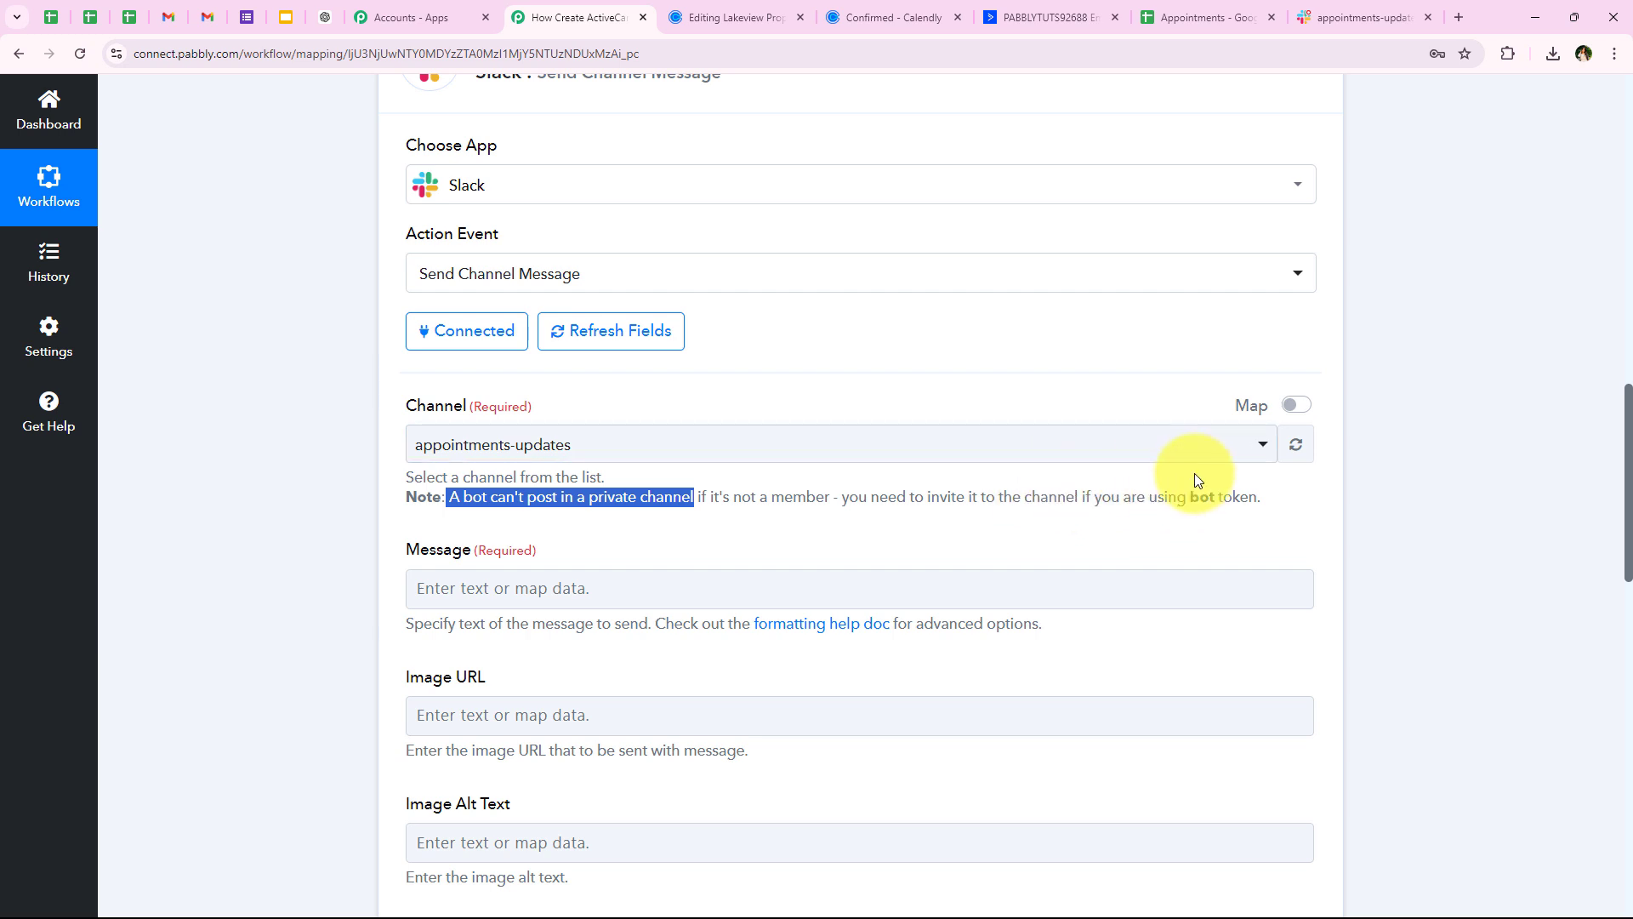
{"action": "left_click", "coordinate": [1264, 483]}
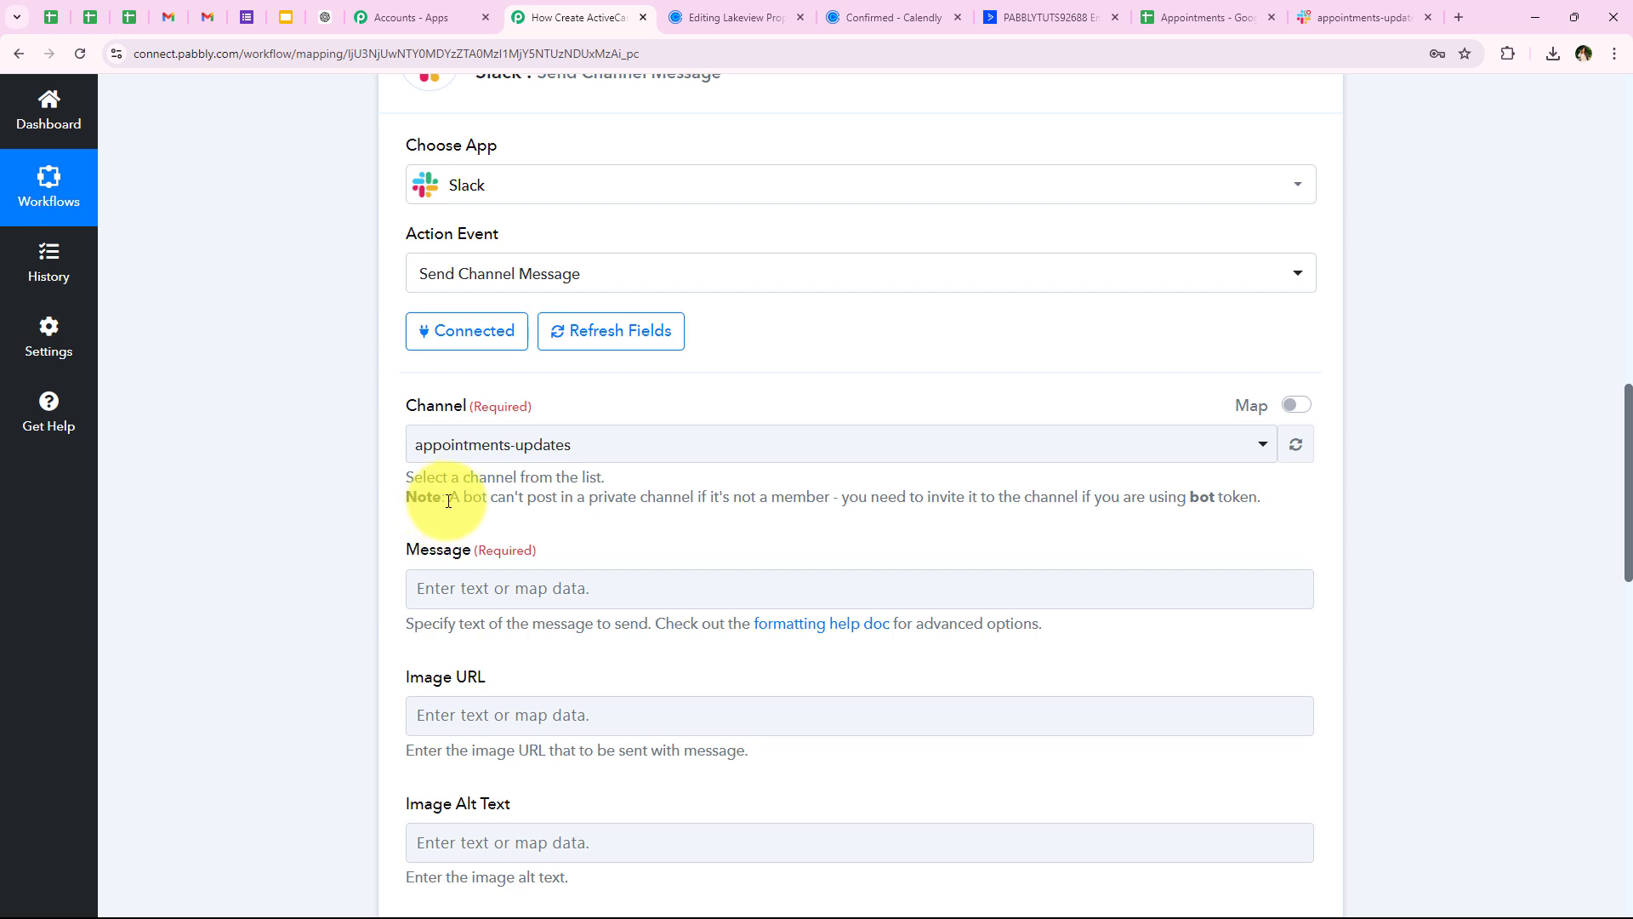
{"action": "left_click_drag", "start_coordinate": [448, 501], "coordinate": [1247, 510]}
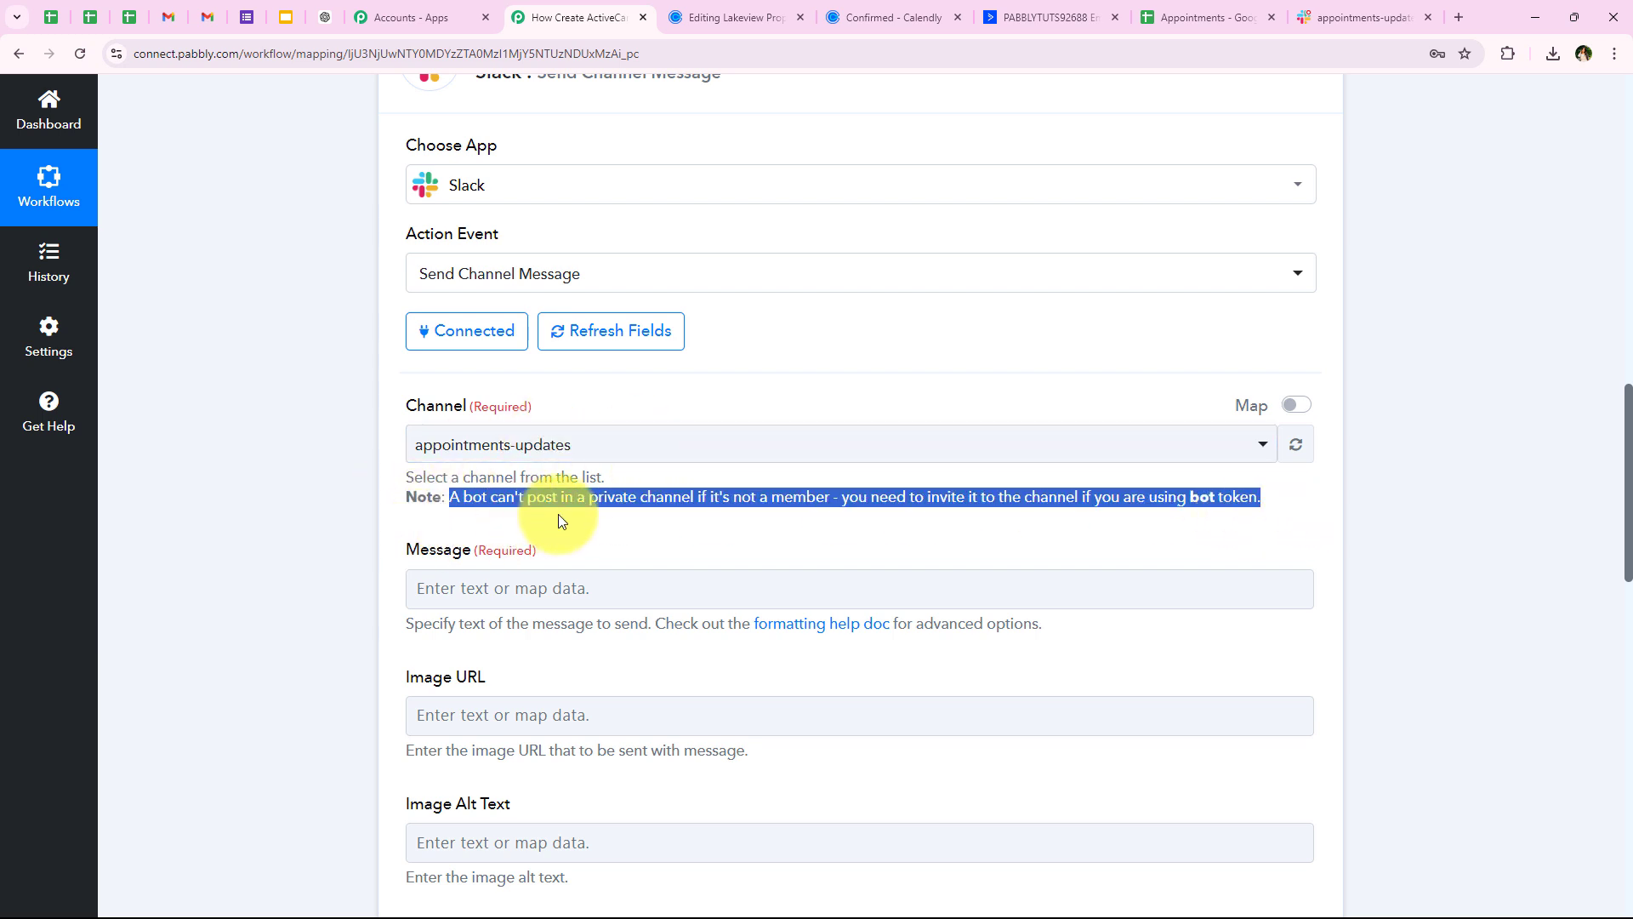
{"action": "left_click", "coordinate": [696, 503]}
{"action": "scroll", "coordinate": [240, 573], "scroll_direction": "down", "scroll_amount": 4}
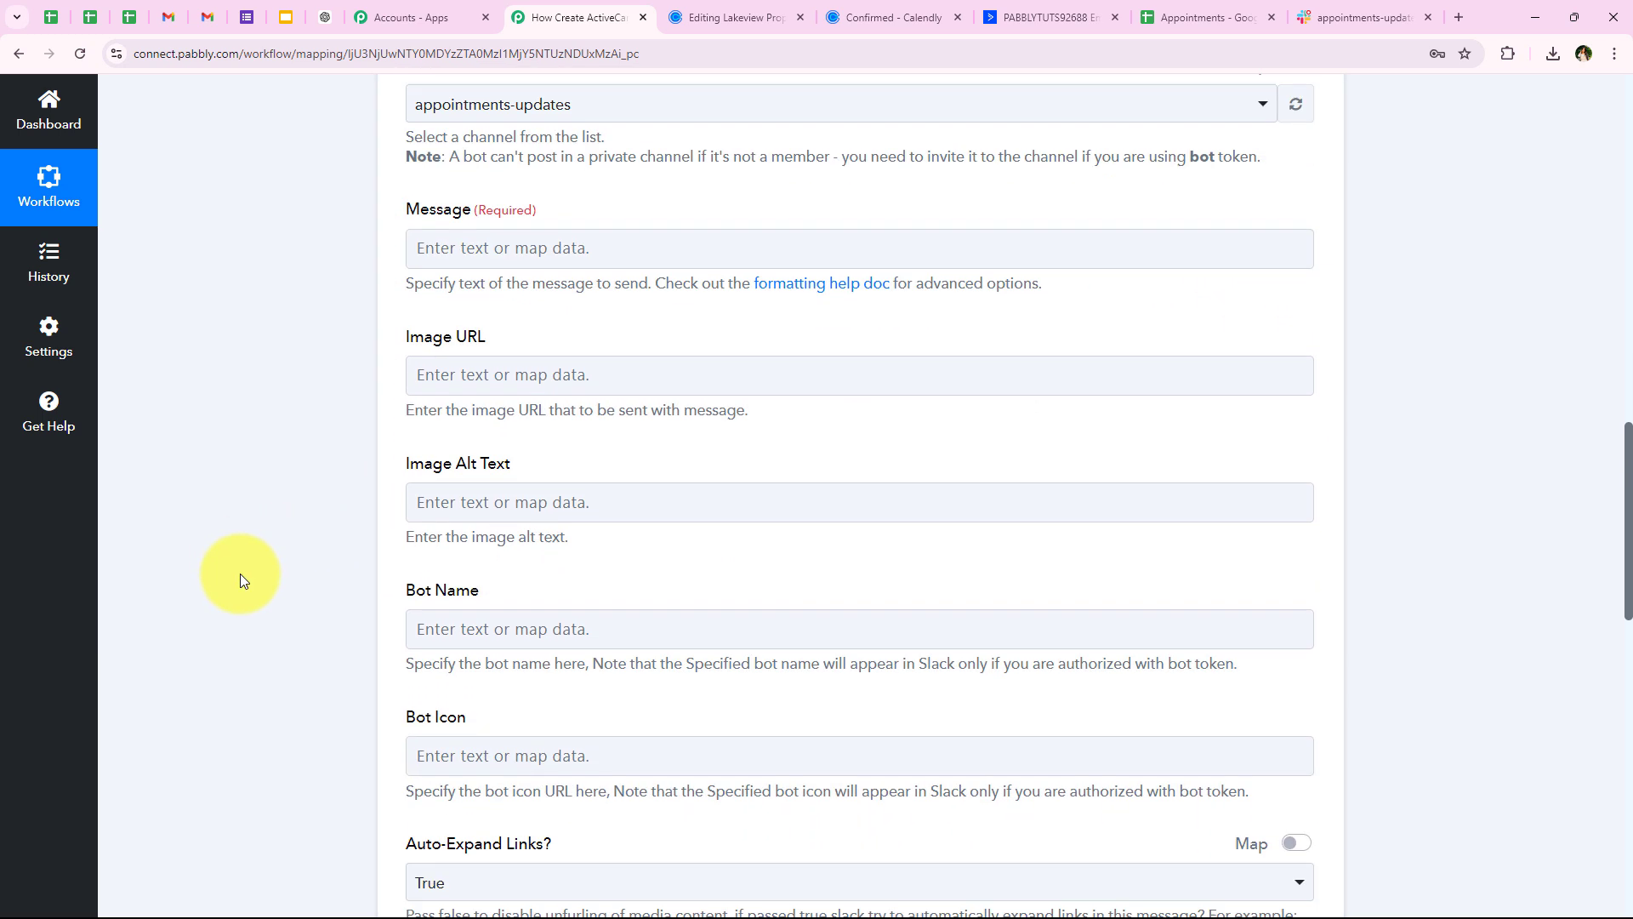
{"action": "left_click_drag", "start_coordinate": [405, 209], "coordinate": [467, 205]}
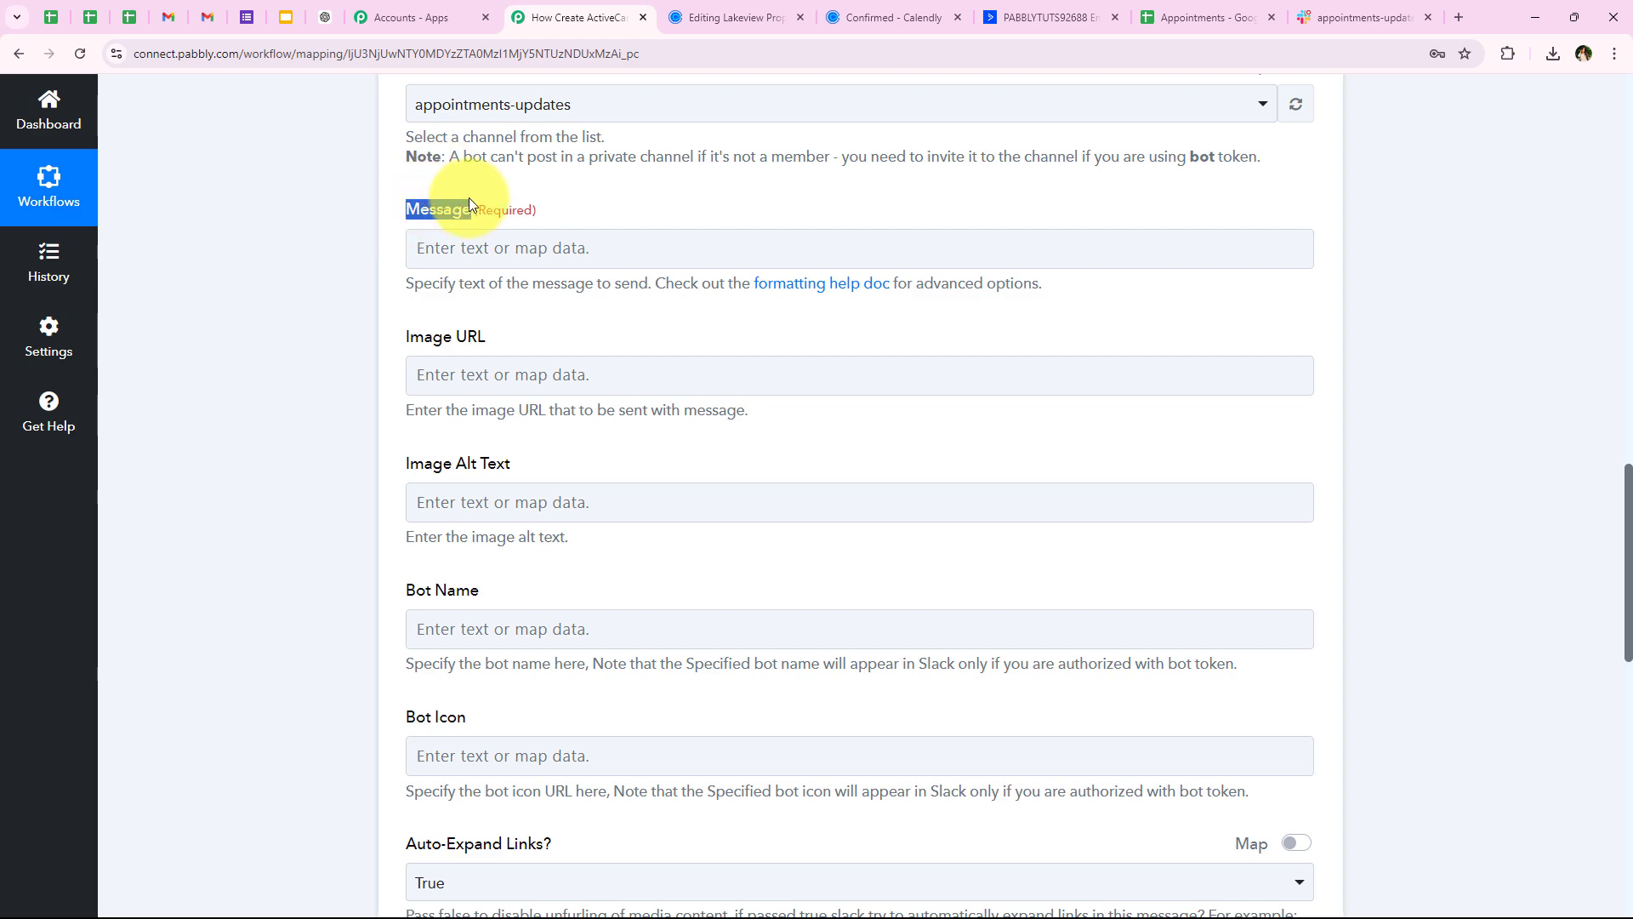
Paste the New Appointment Alert! template into the Message field
{"action": "left_click", "coordinate": [463, 251]}
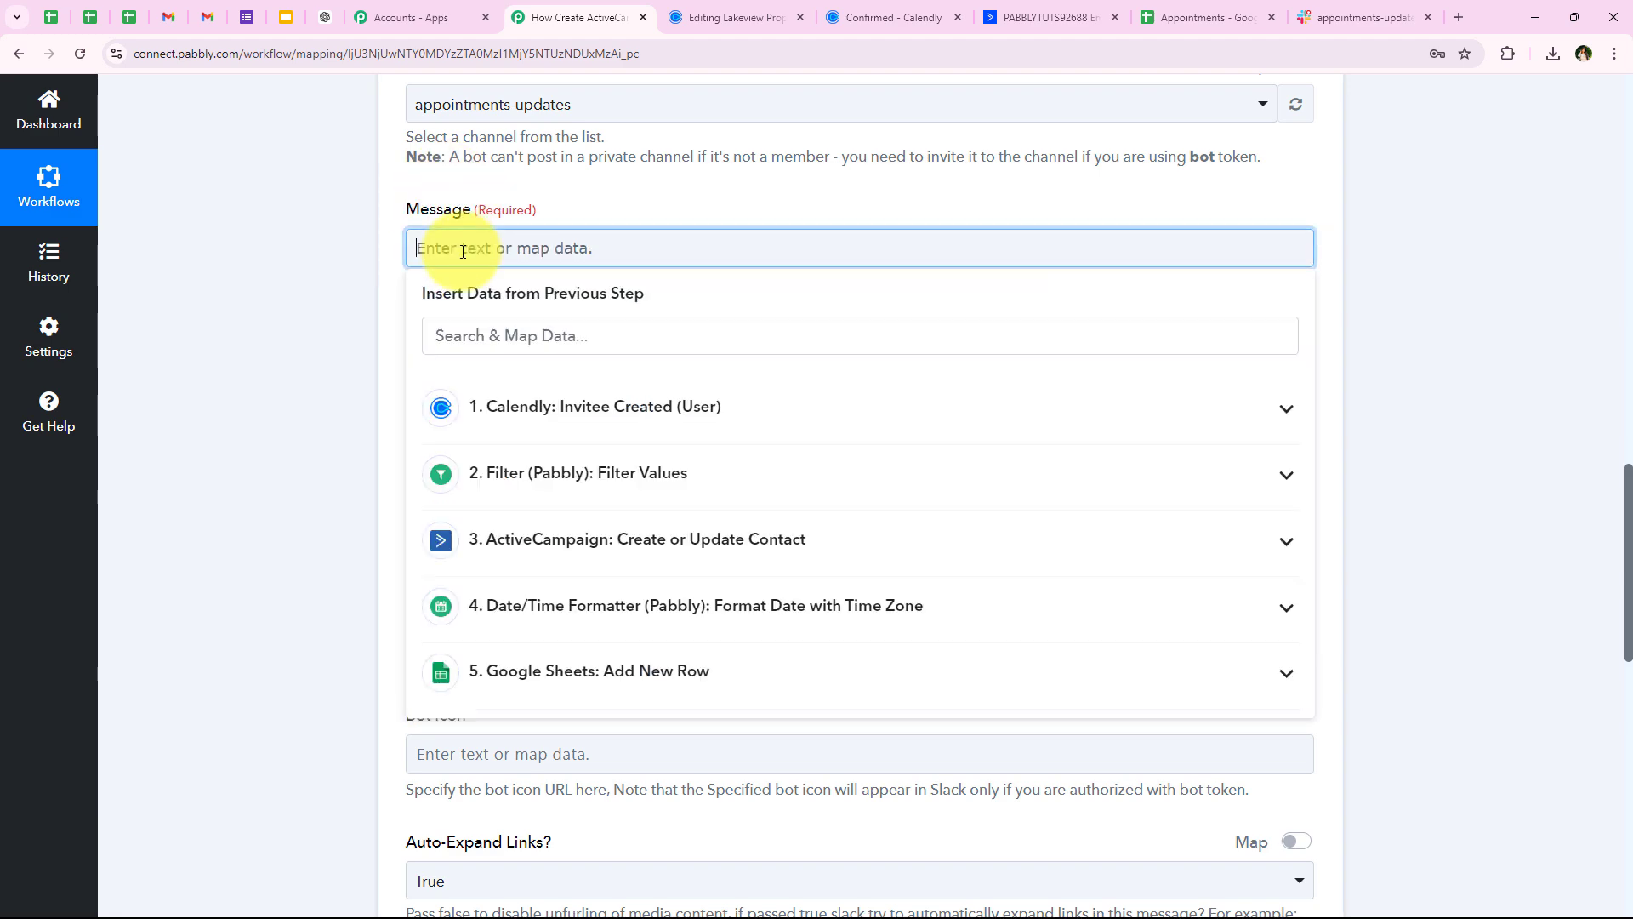
{"action": "type", "text": "🚀 New Appointment Alert!  Client Name: 📧 Email: 📞 Phone: 🏠 Property of Interest: 📅 Appointment Date & Time:  Please review the client’s details and property preferences before the meeting. Let’s ensure we’re fully prepared to make a great impression! 💪"}
{"action": "left_click_drag", "start_coordinate": [441, 247], "coordinate": [622, 247]}
{"action": "left_click", "coordinate": [366, 334]}
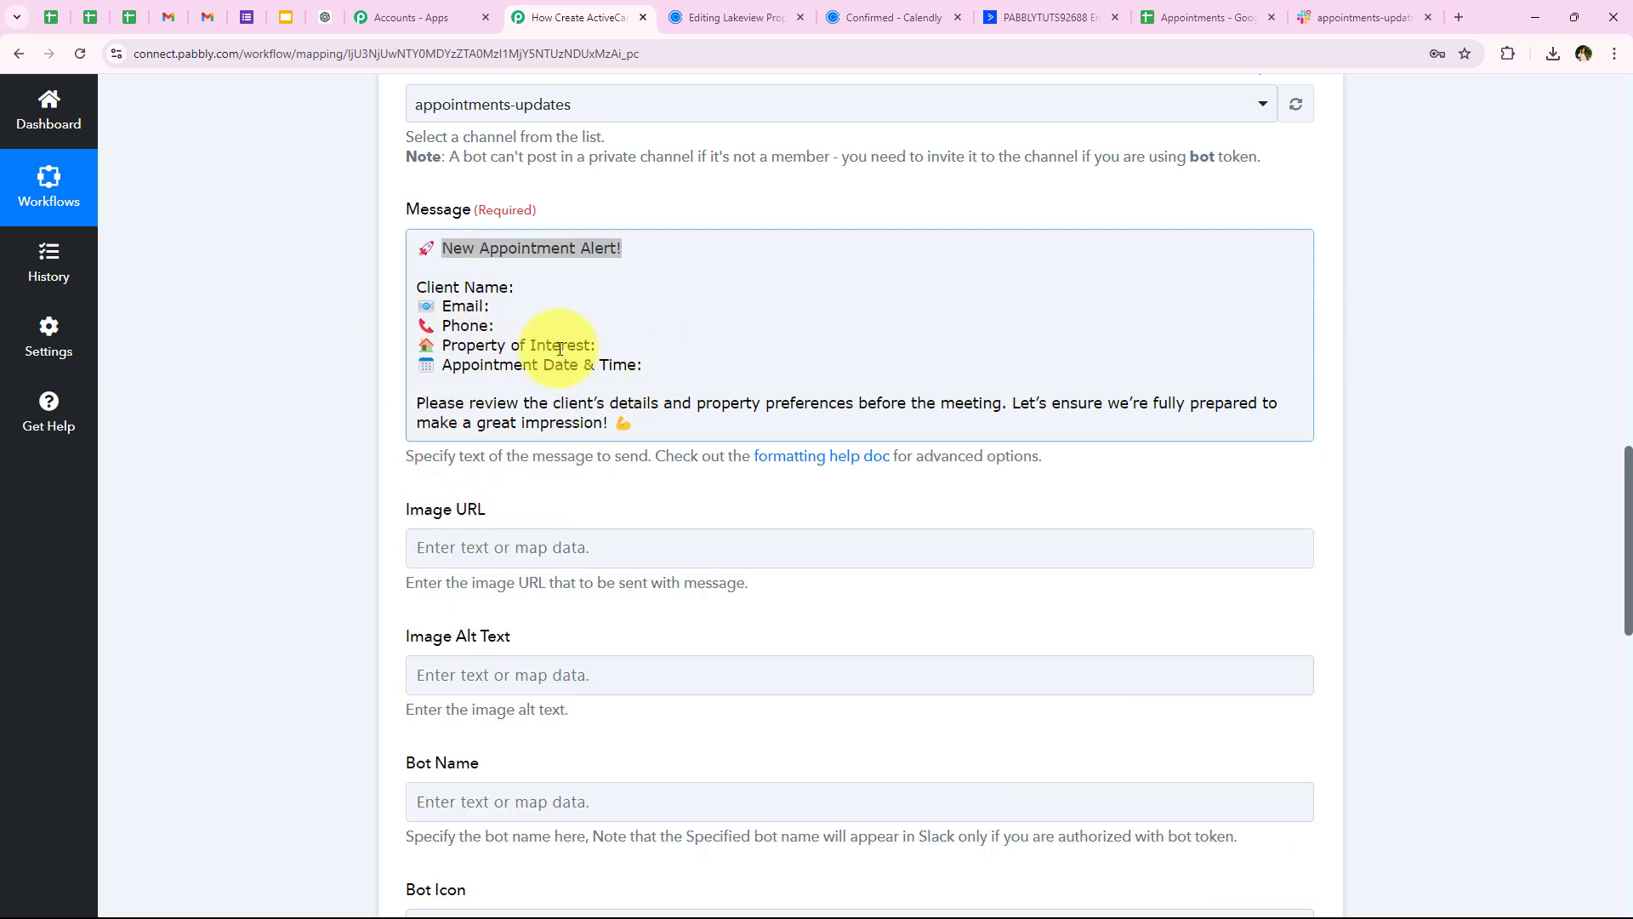
Map the invitee's full name after Client Name and email after Email
{"action": "left_click", "coordinate": [521, 285]}
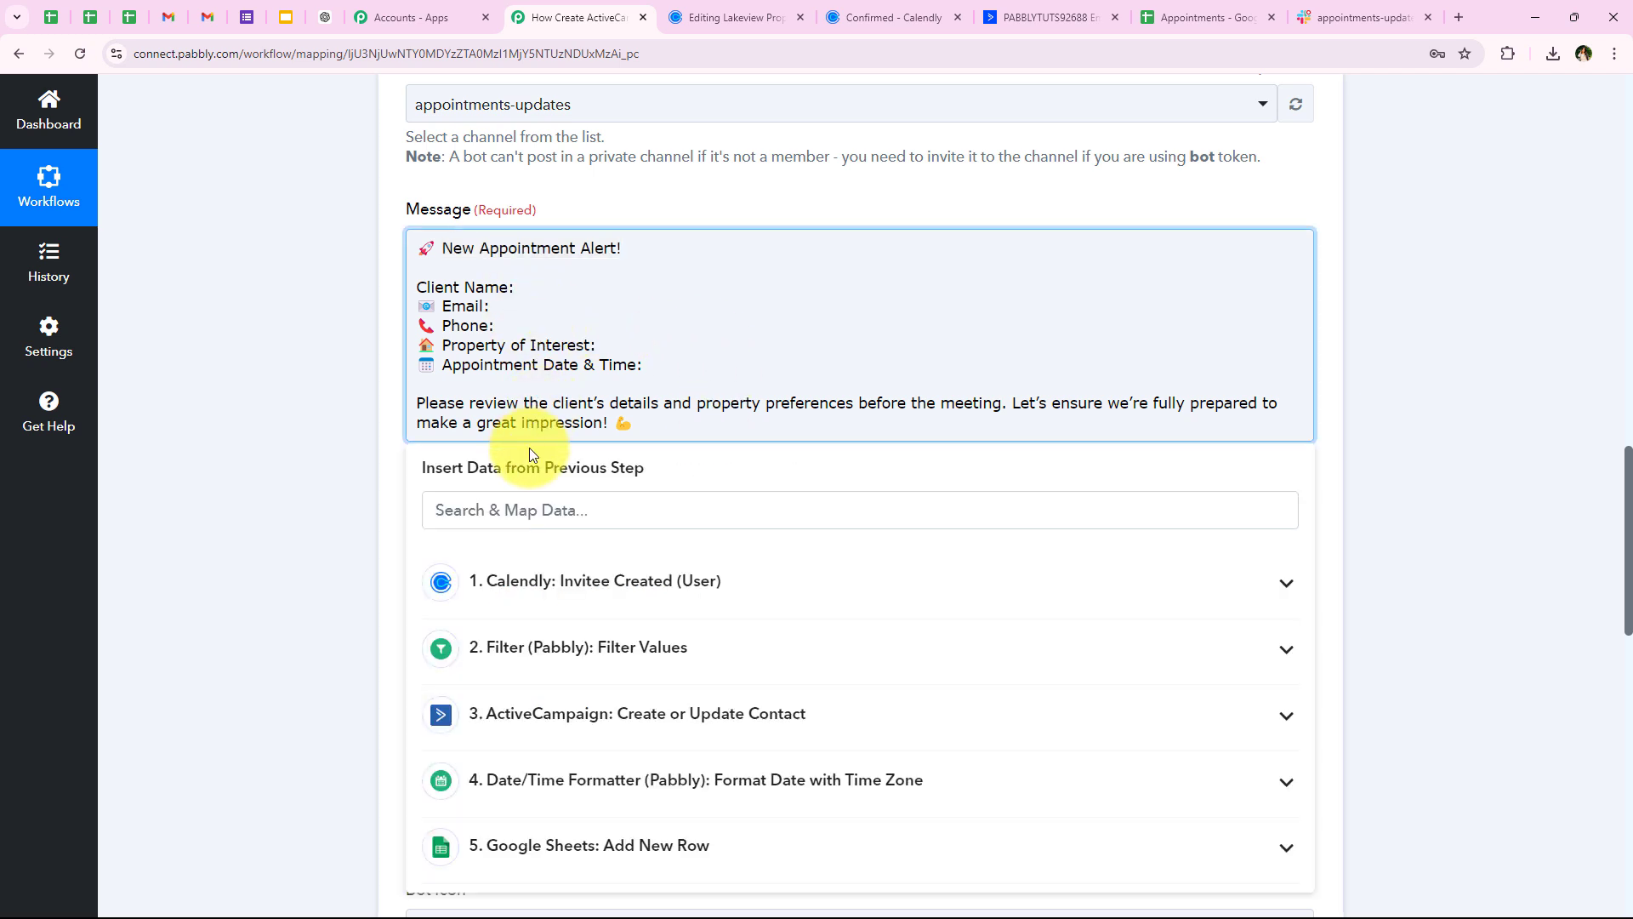
{"action": "left_click", "coordinate": [506, 508]}
{"action": "type", "text": "nam"}
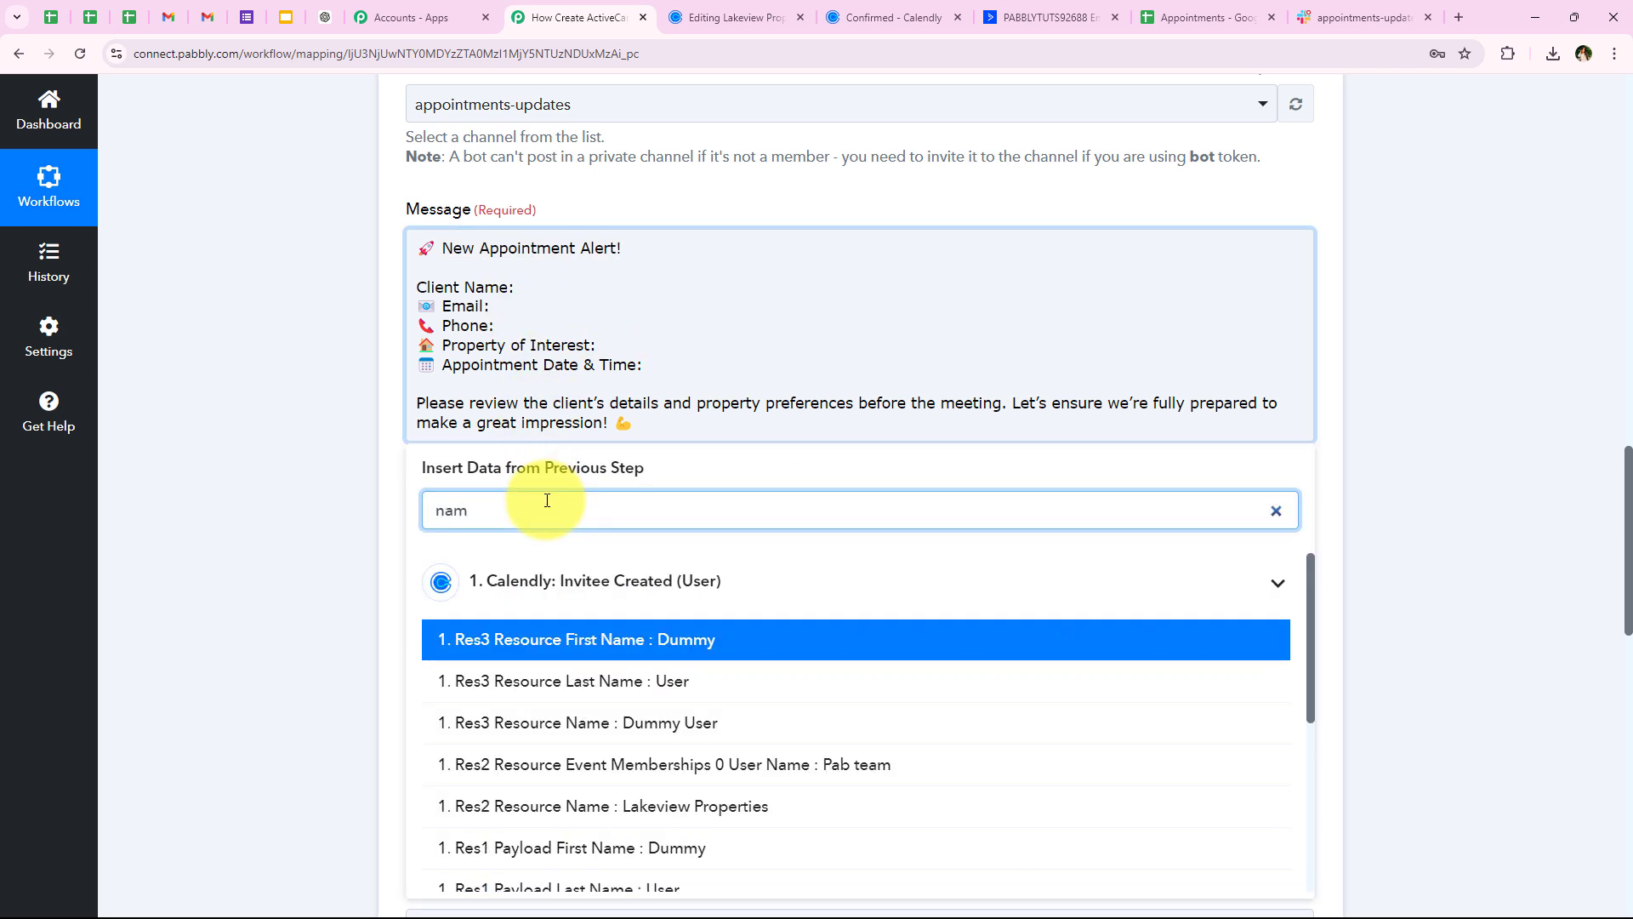
{"action": "left_click", "coordinate": [612, 722]}
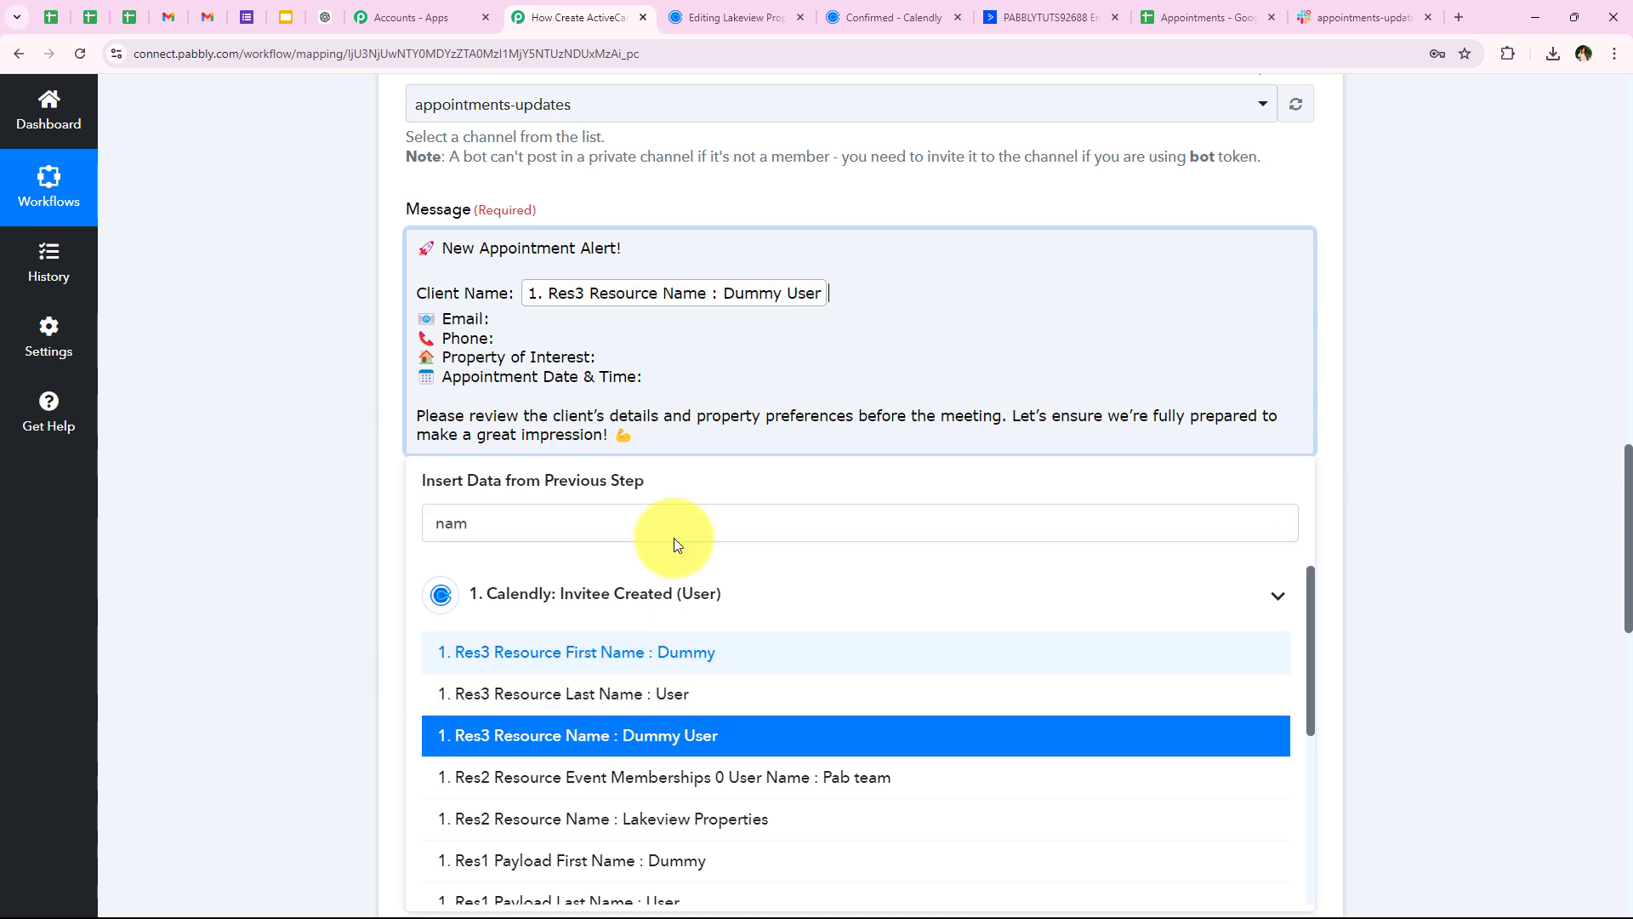
{"action": "left_click", "coordinate": [496, 540]}
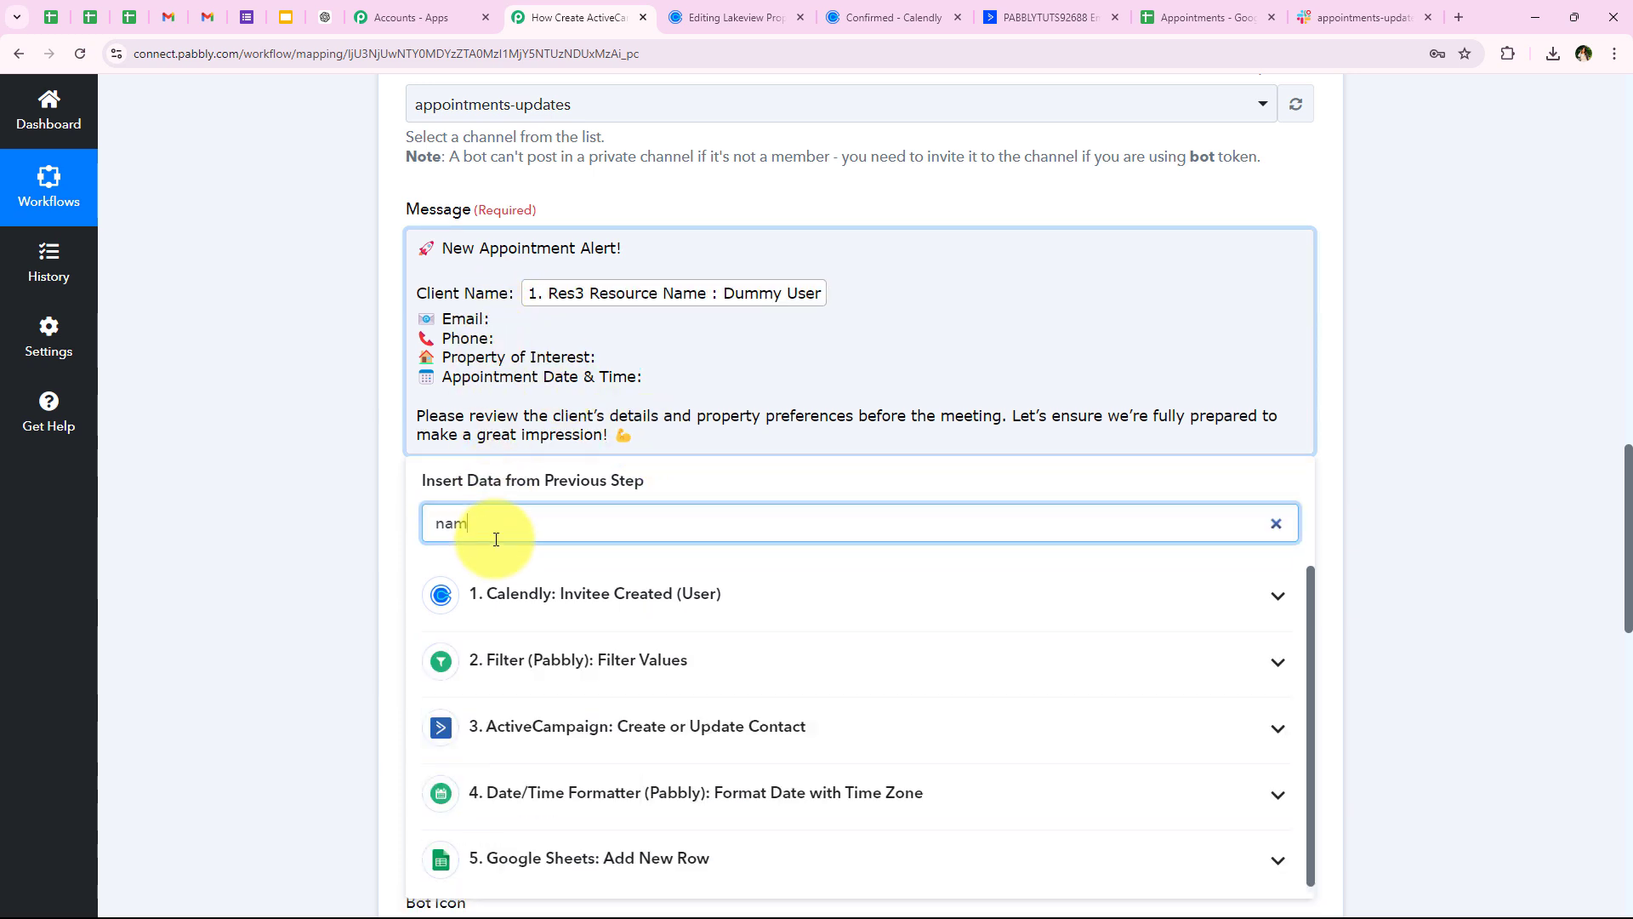
{"action": "type", "text": "em"}
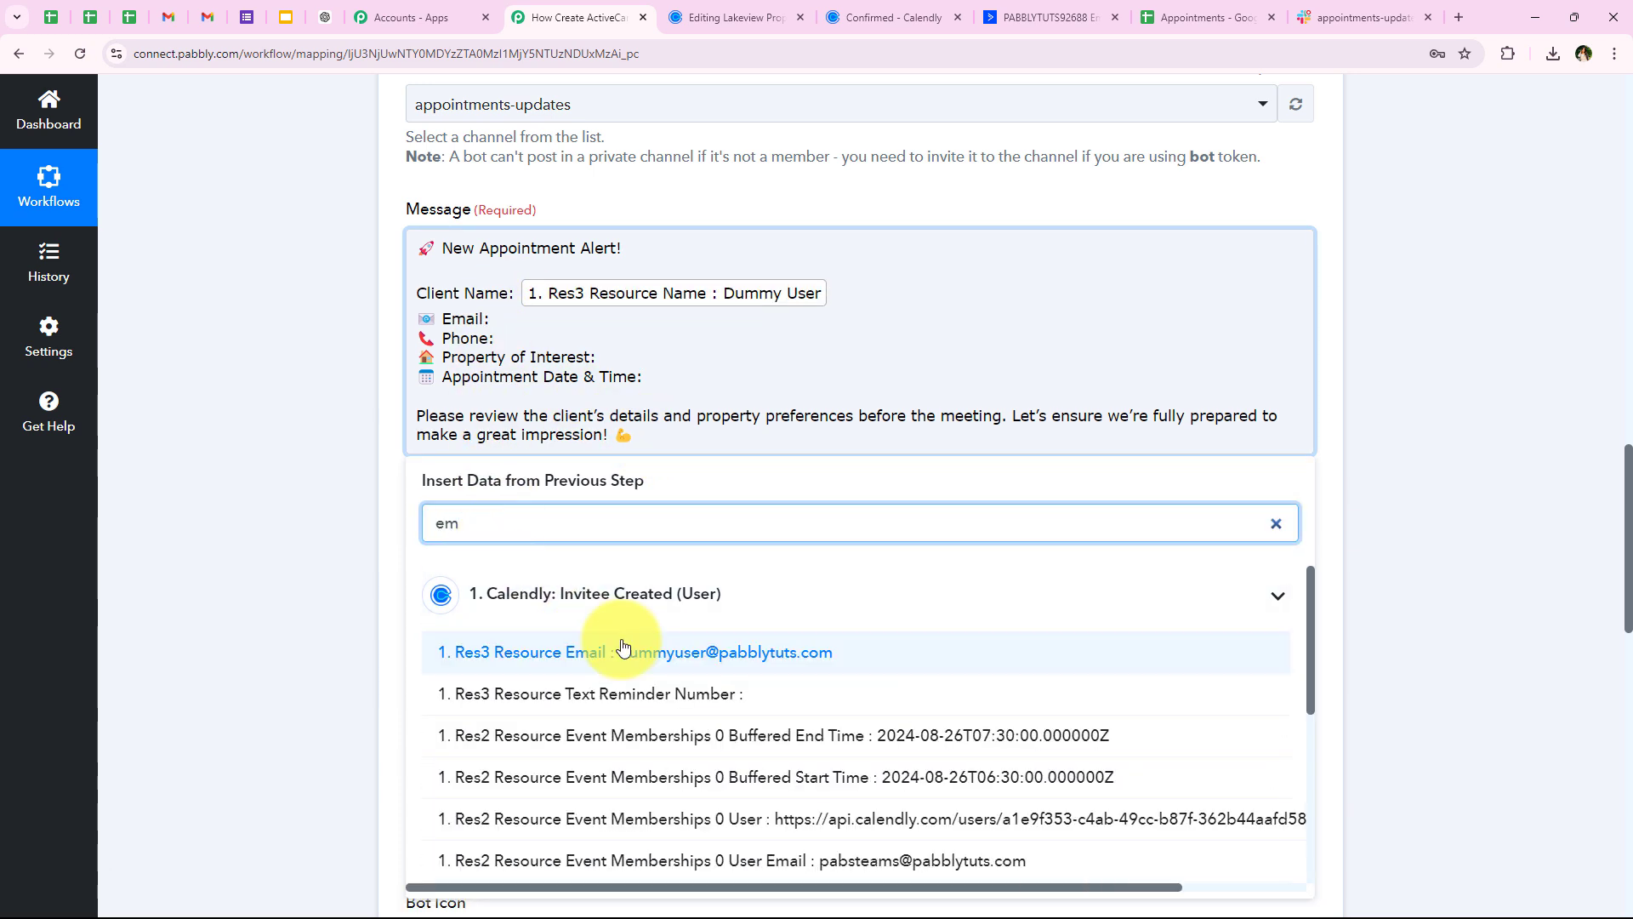
{"action": "scroll", "coordinate": [648, 711], "scroll_direction": "down", "scroll_amount": 1}
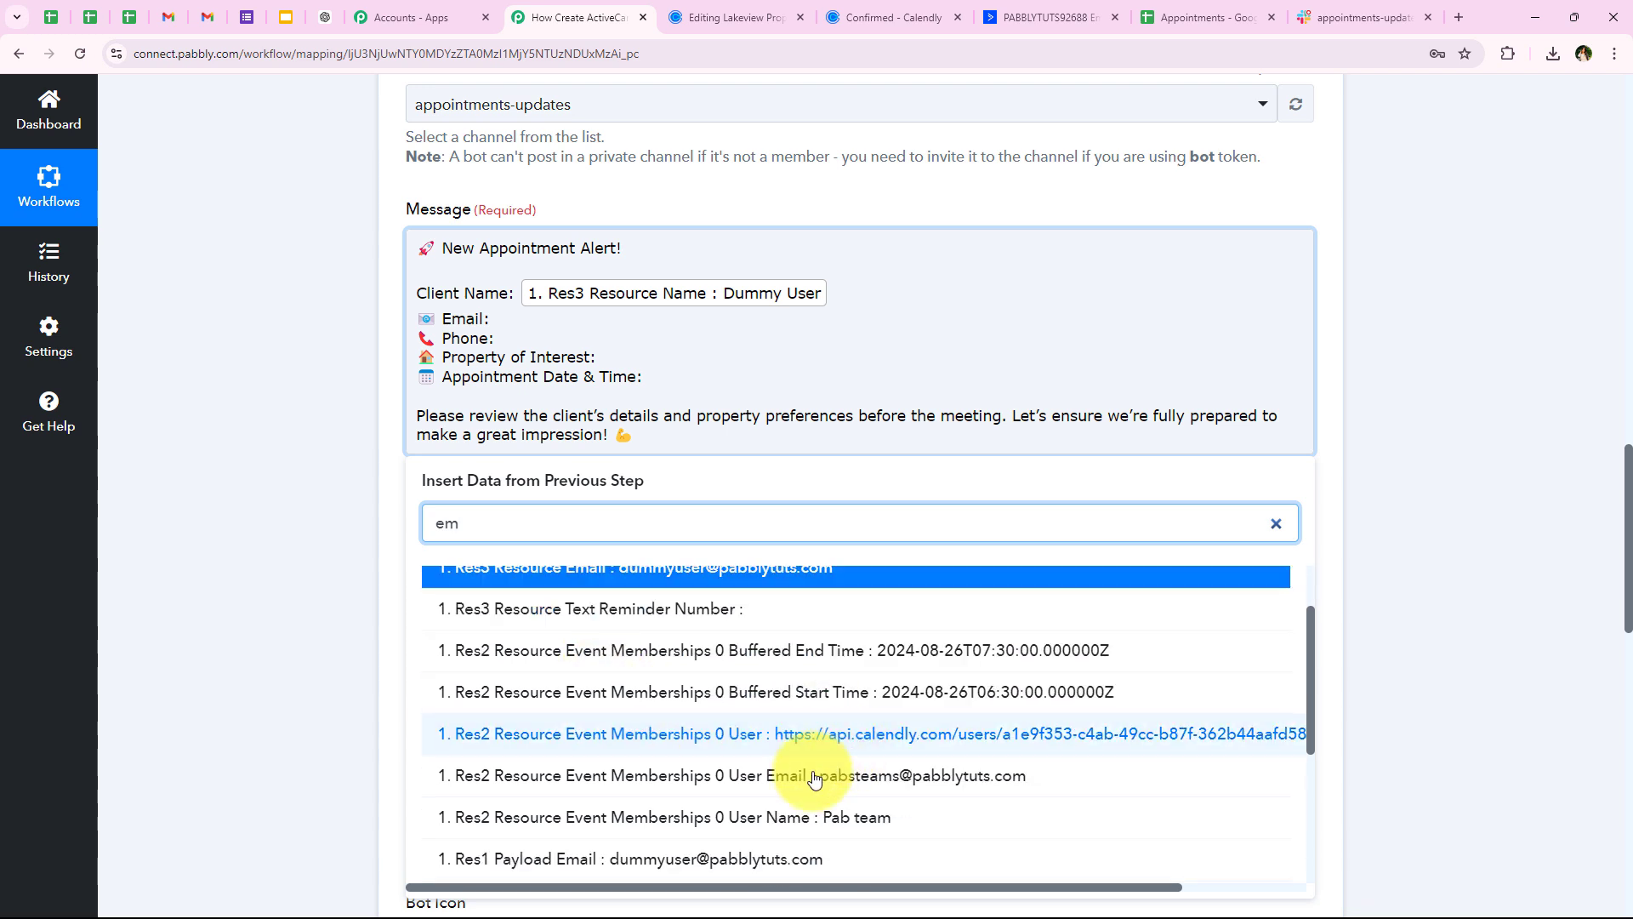
{"action": "left_click", "coordinate": [718, 857]}
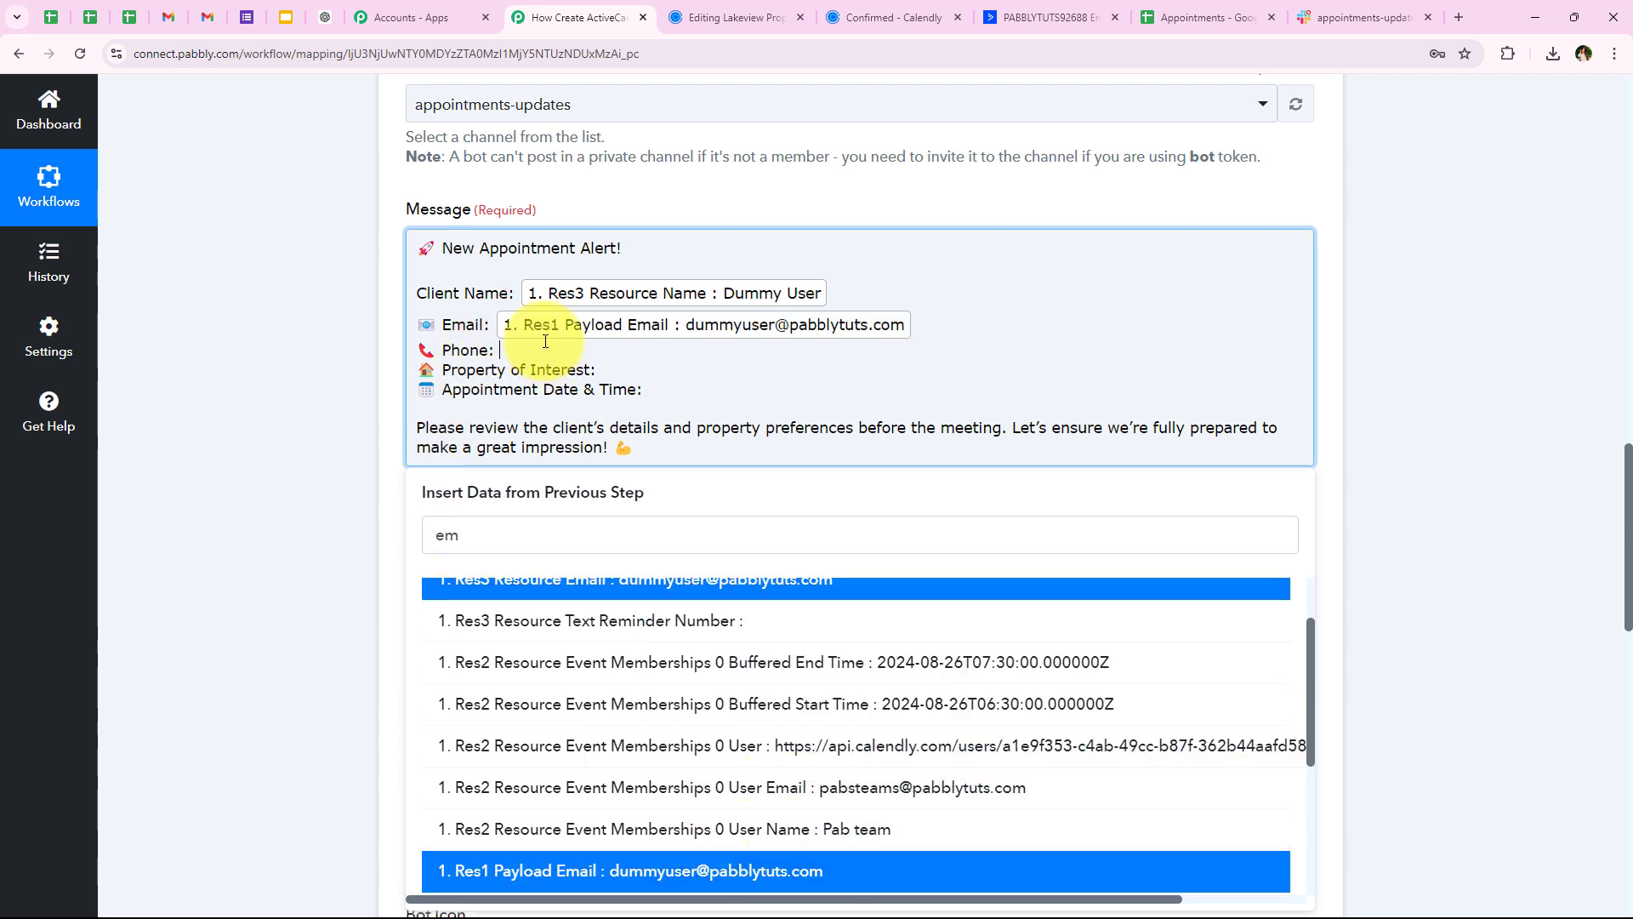
Map the booked phone number after Phone and the Vacant Land answer after Property of Interest
{"action": "double_click", "coordinate": [480, 537]}
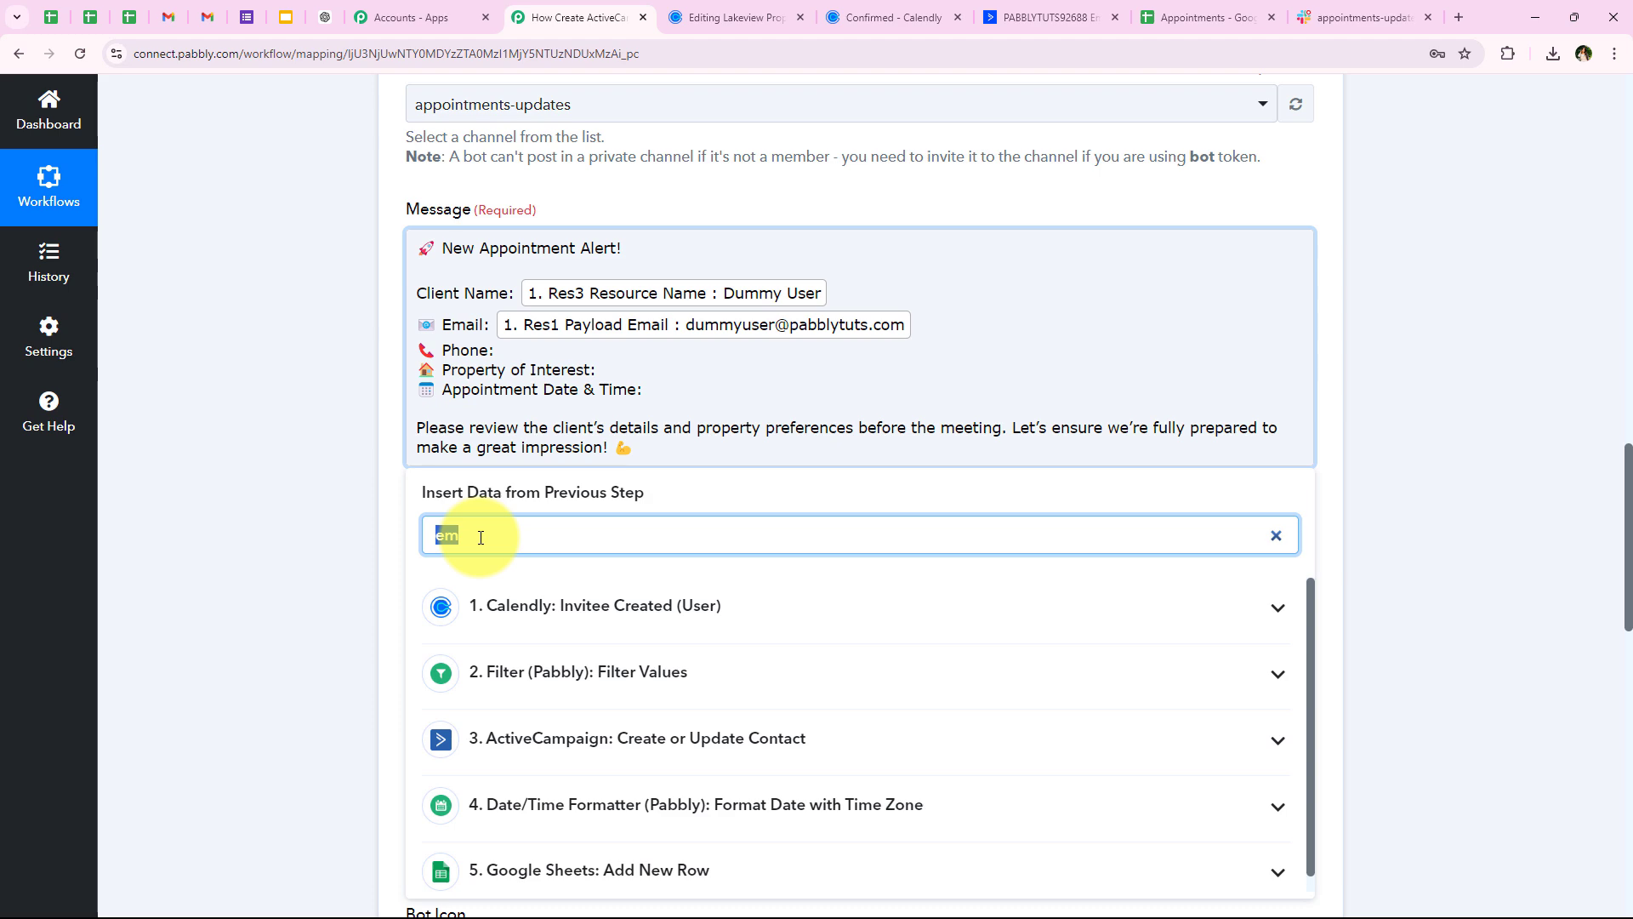
{"action": "type", "text": "7777"}
{"action": "left_click", "coordinate": [584, 705]}
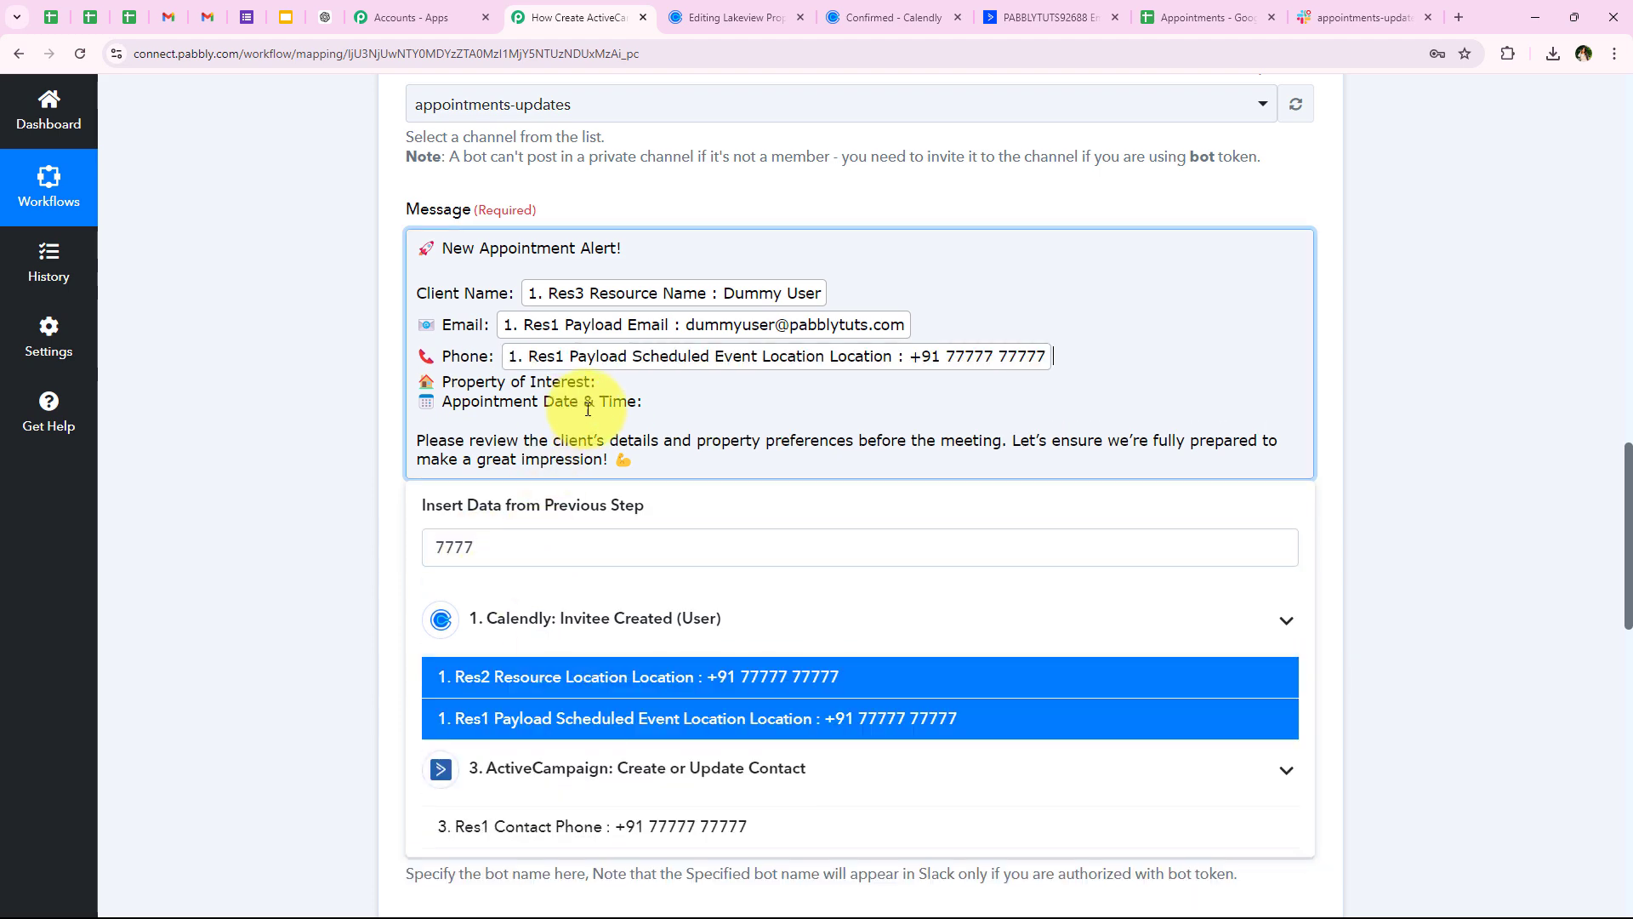
{"action": "double_click", "coordinate": [555, 535]}
{"action": "type", "text": "la"}
{"action": "key", "text": "BackSpace"}
{"action": "type", "text": "land"}
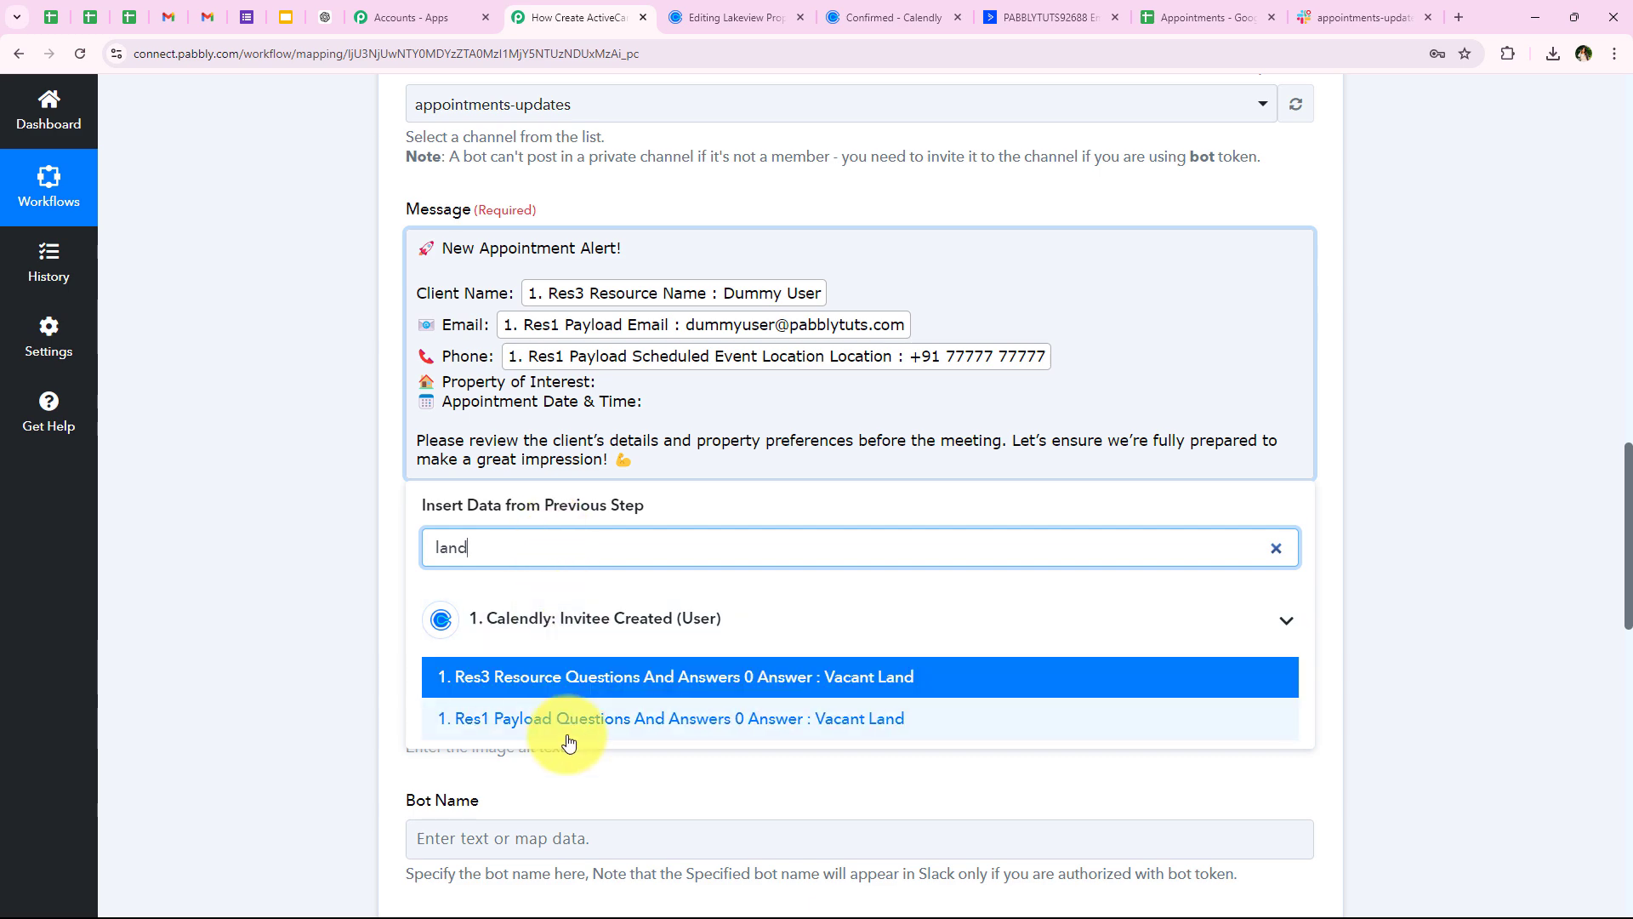
{"action": "left_click", "coordinate": [674, 719]}
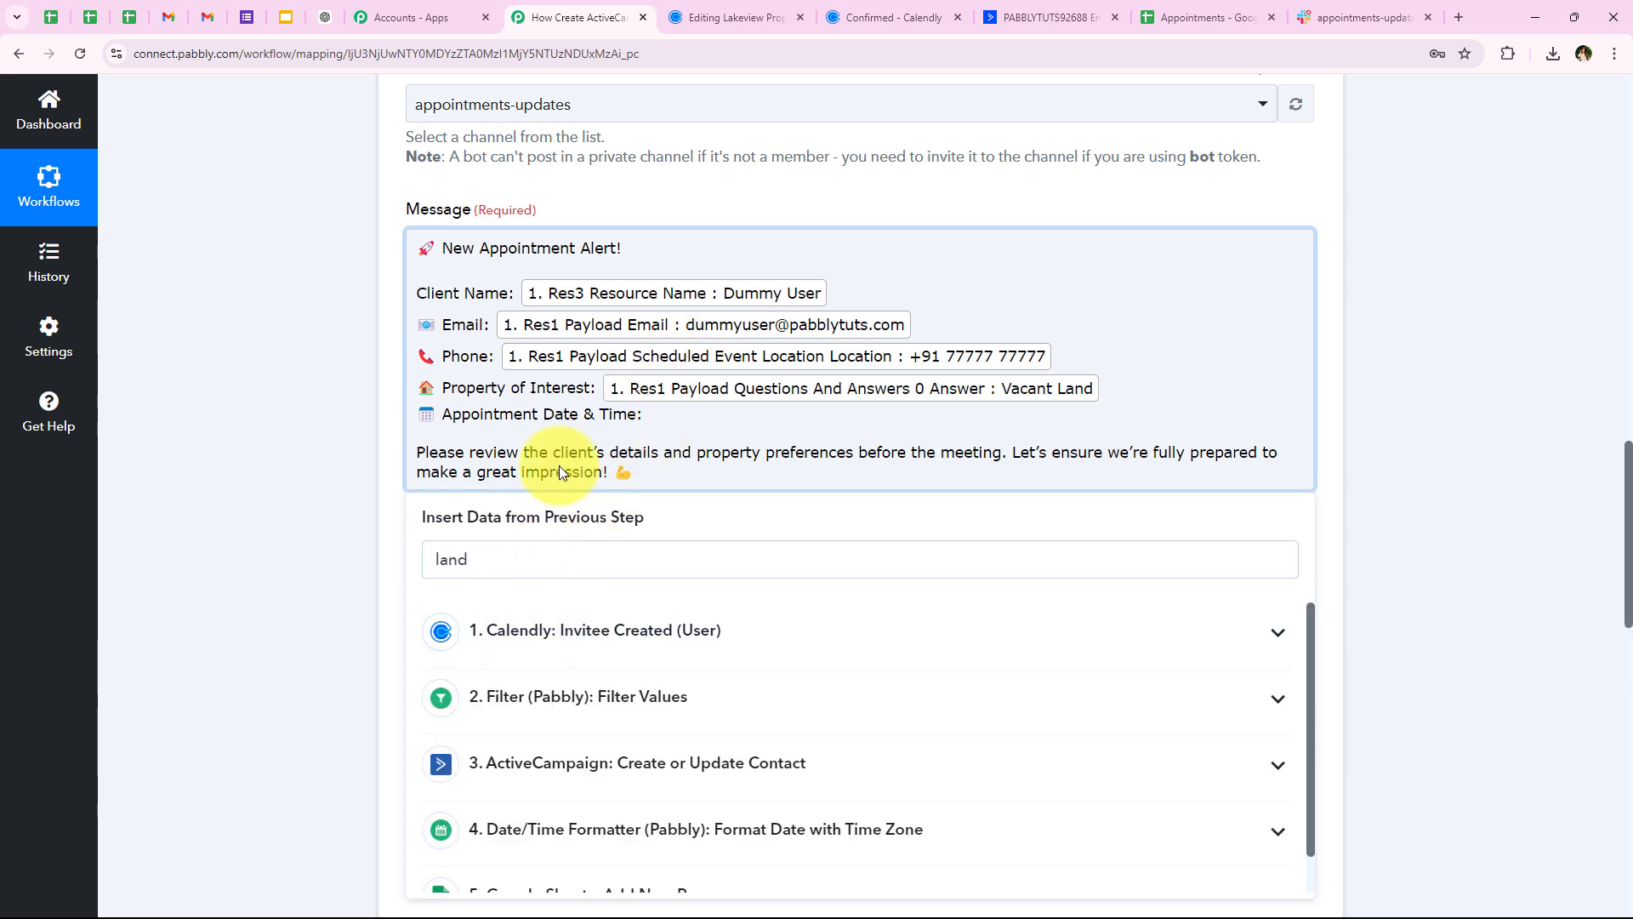
Insert the Date/Time Formatter result after Appointment Date & Time
{"action": "left_click", "coordinate": [637, 413]}
{"action": "scroll", "coordinate": [522, 674], "scroll_direction": "down", "scroll_amount": 2}
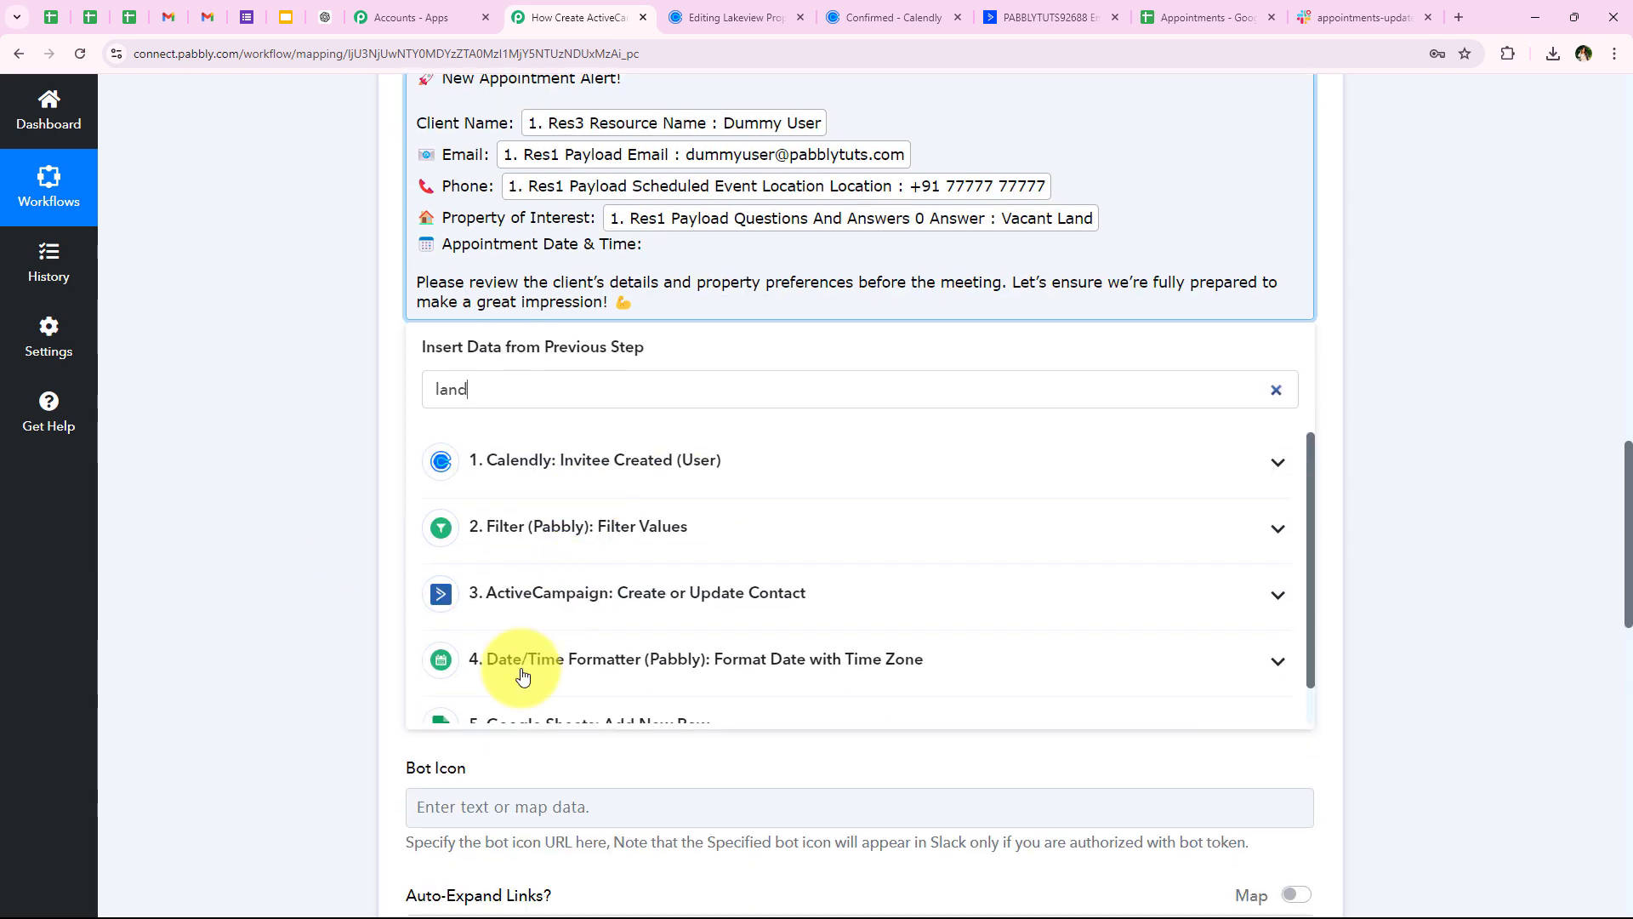
{"action": "left_click", "coordinate": [720, 672]}
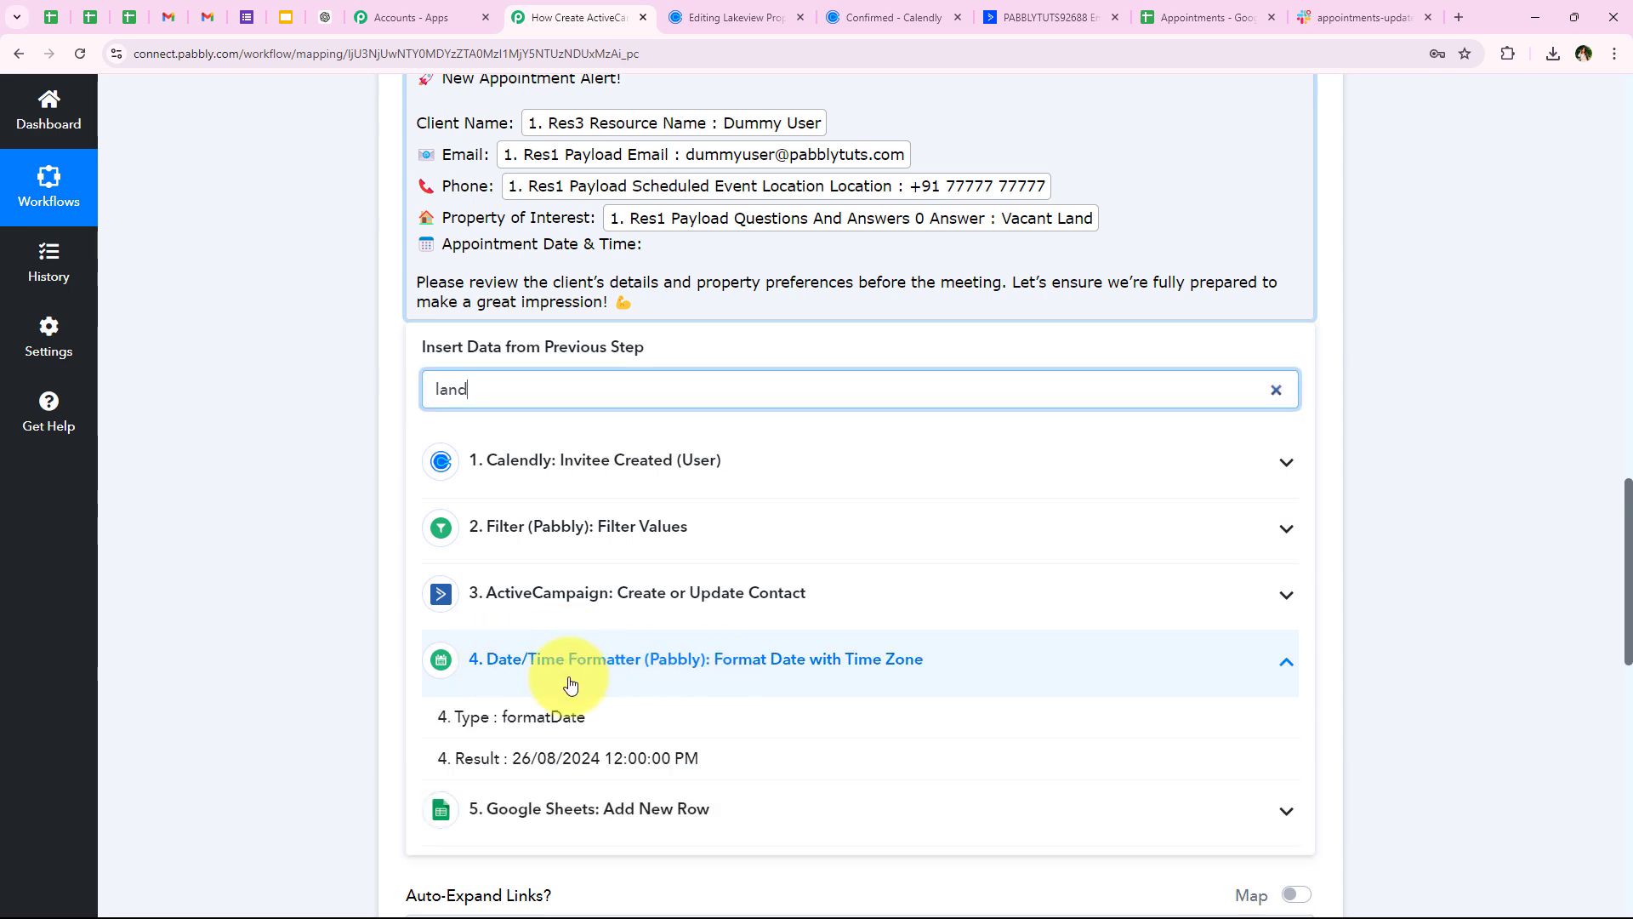
{"action": "left_click", "coordinate": [483, 774]}
{"action": "scroll", "coordinate": [432, 471], "scroll_direction": "up", "scroll_amount": 2}
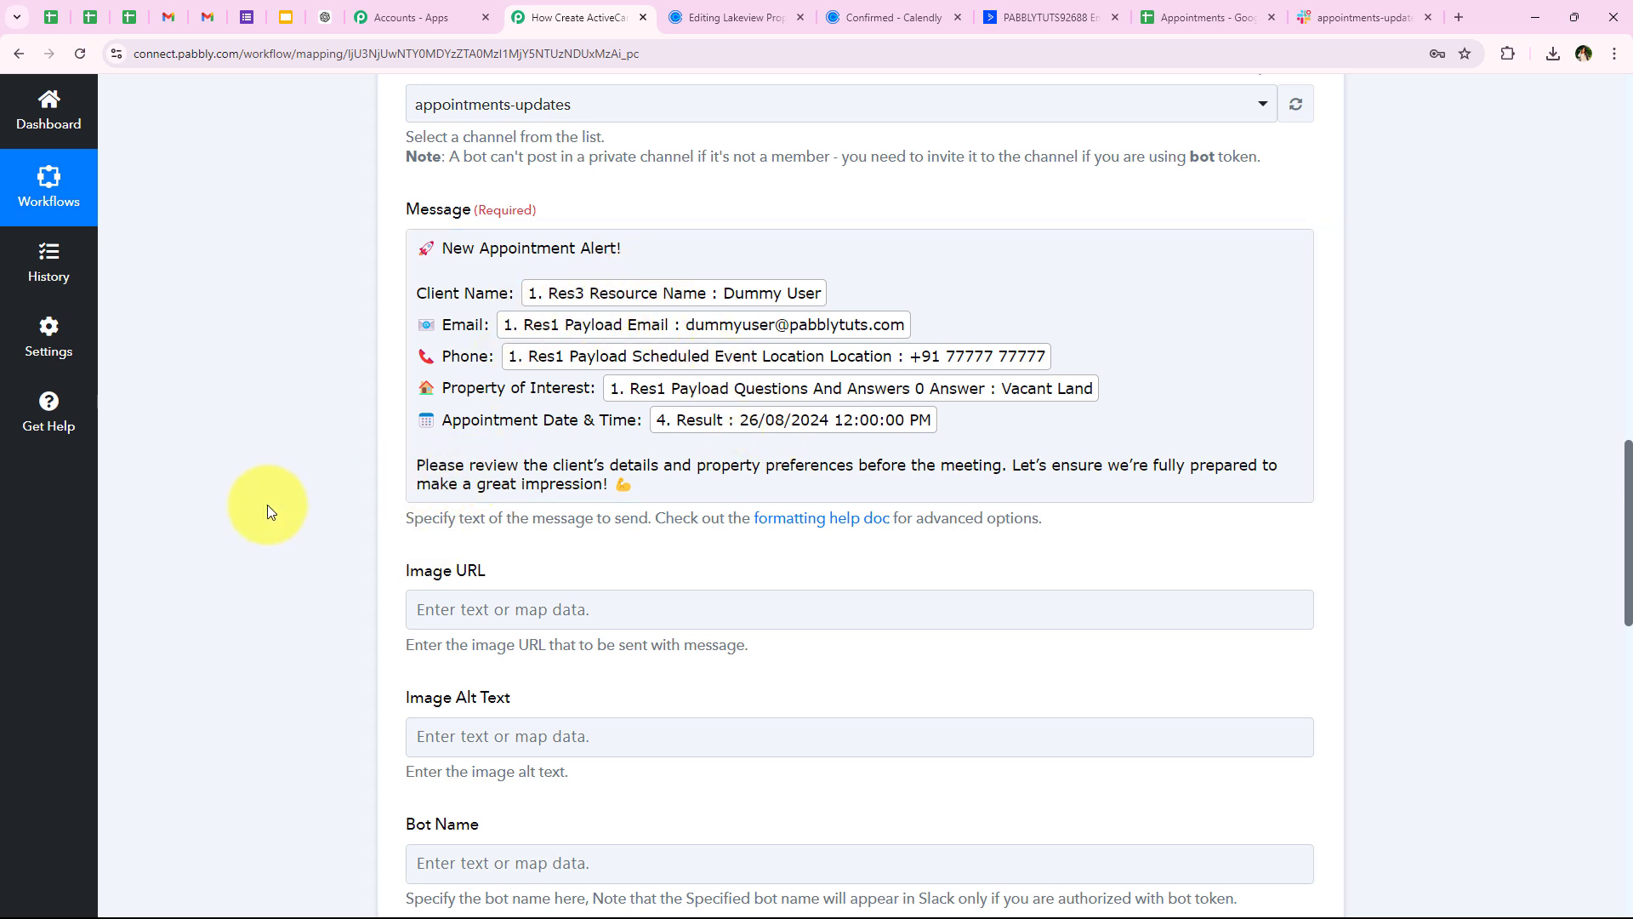
Set the Slack step's Bot Name to 'Appointment Alert'
{"action": "scroll", "coordinate": [267, 504], "scroll_direction": "down", "scroll_amount": 3}
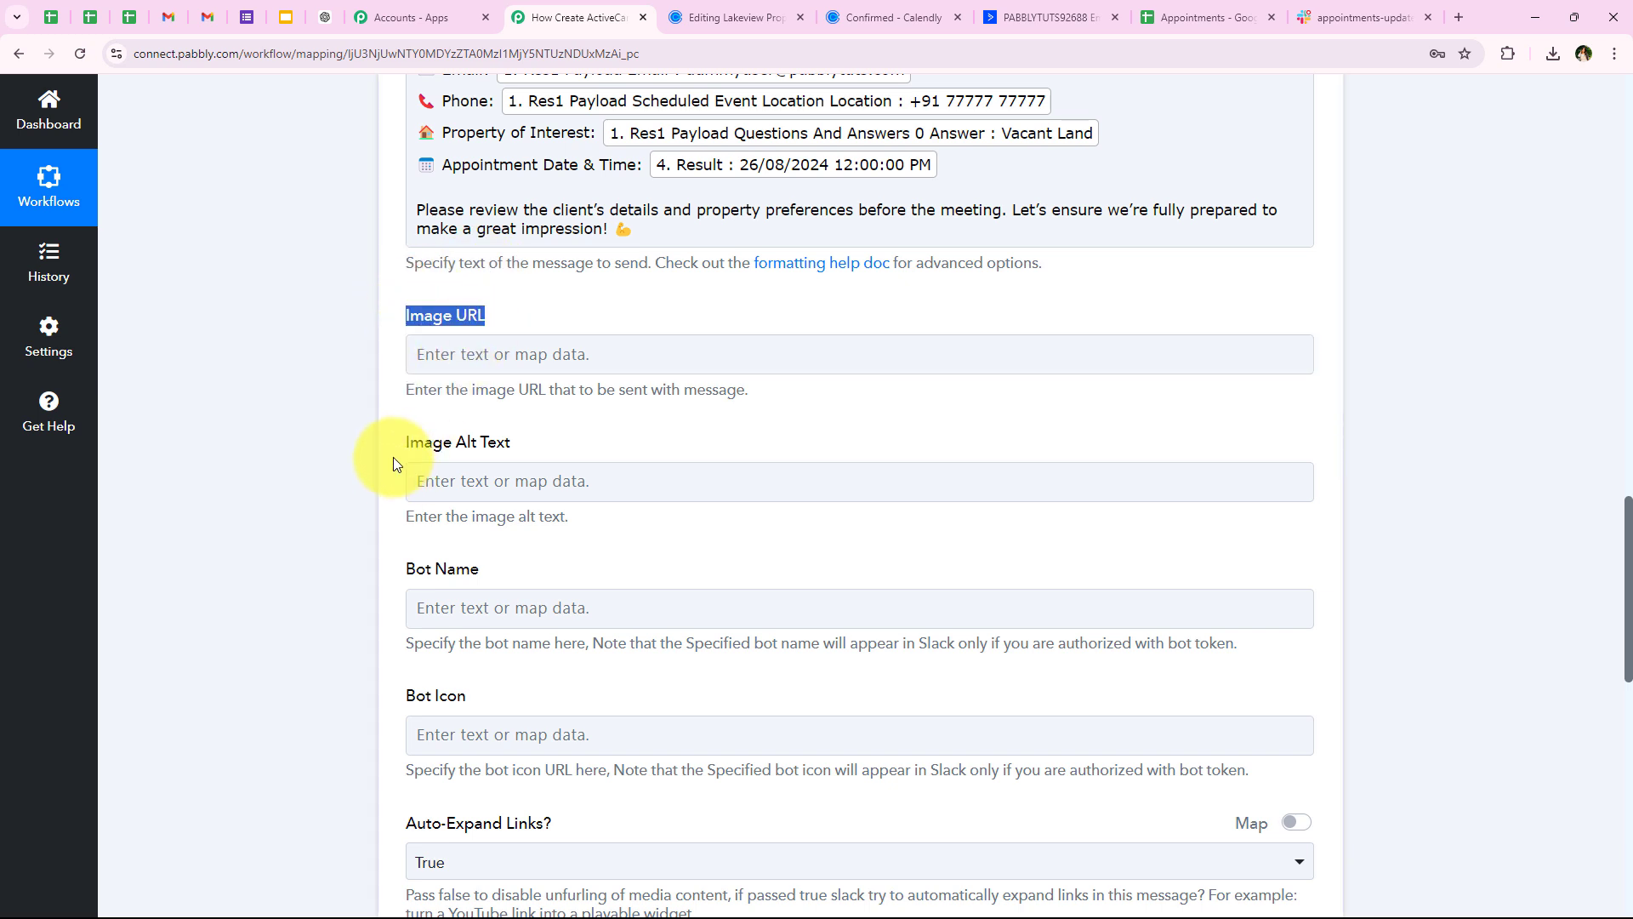
{"action": "left_click_drag", "start_coordinate": [393, 450], "coordinate": [512, 446]}
{"action": "scroll", "coordinate": [515, 500], "scroll_direction": "down", "scroll_amount": 1}
{"action": "left_click", "coordinate": [351, 522]}
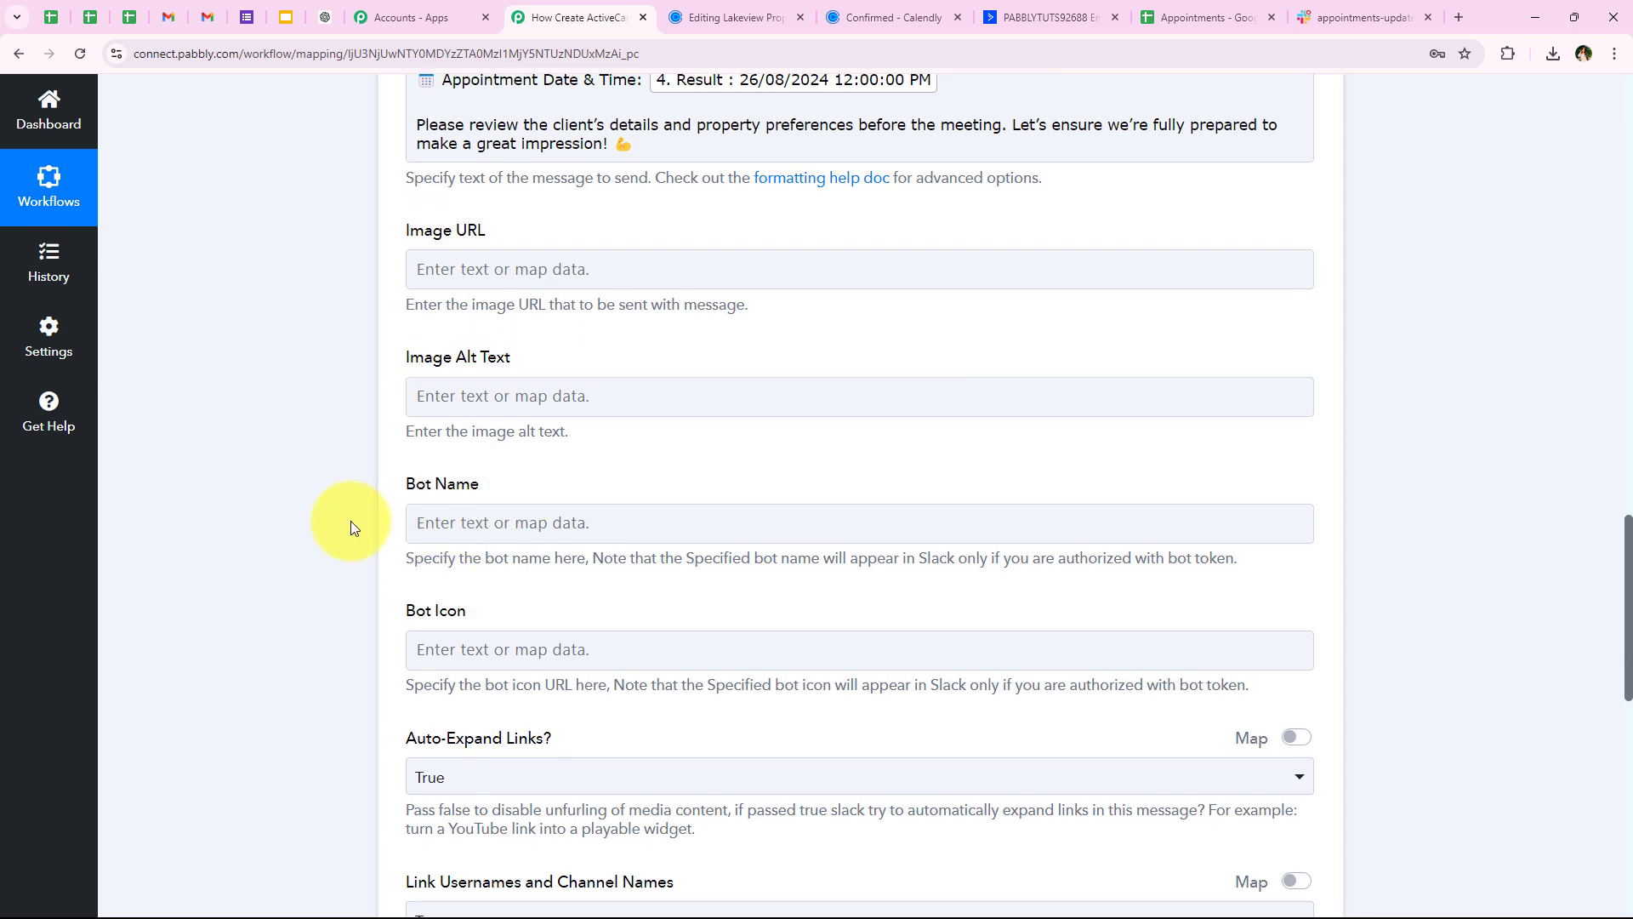
{"action": "scroll", "coordinate": [364, 588], "scroll_direction": "down", "scroll_amount": 1}
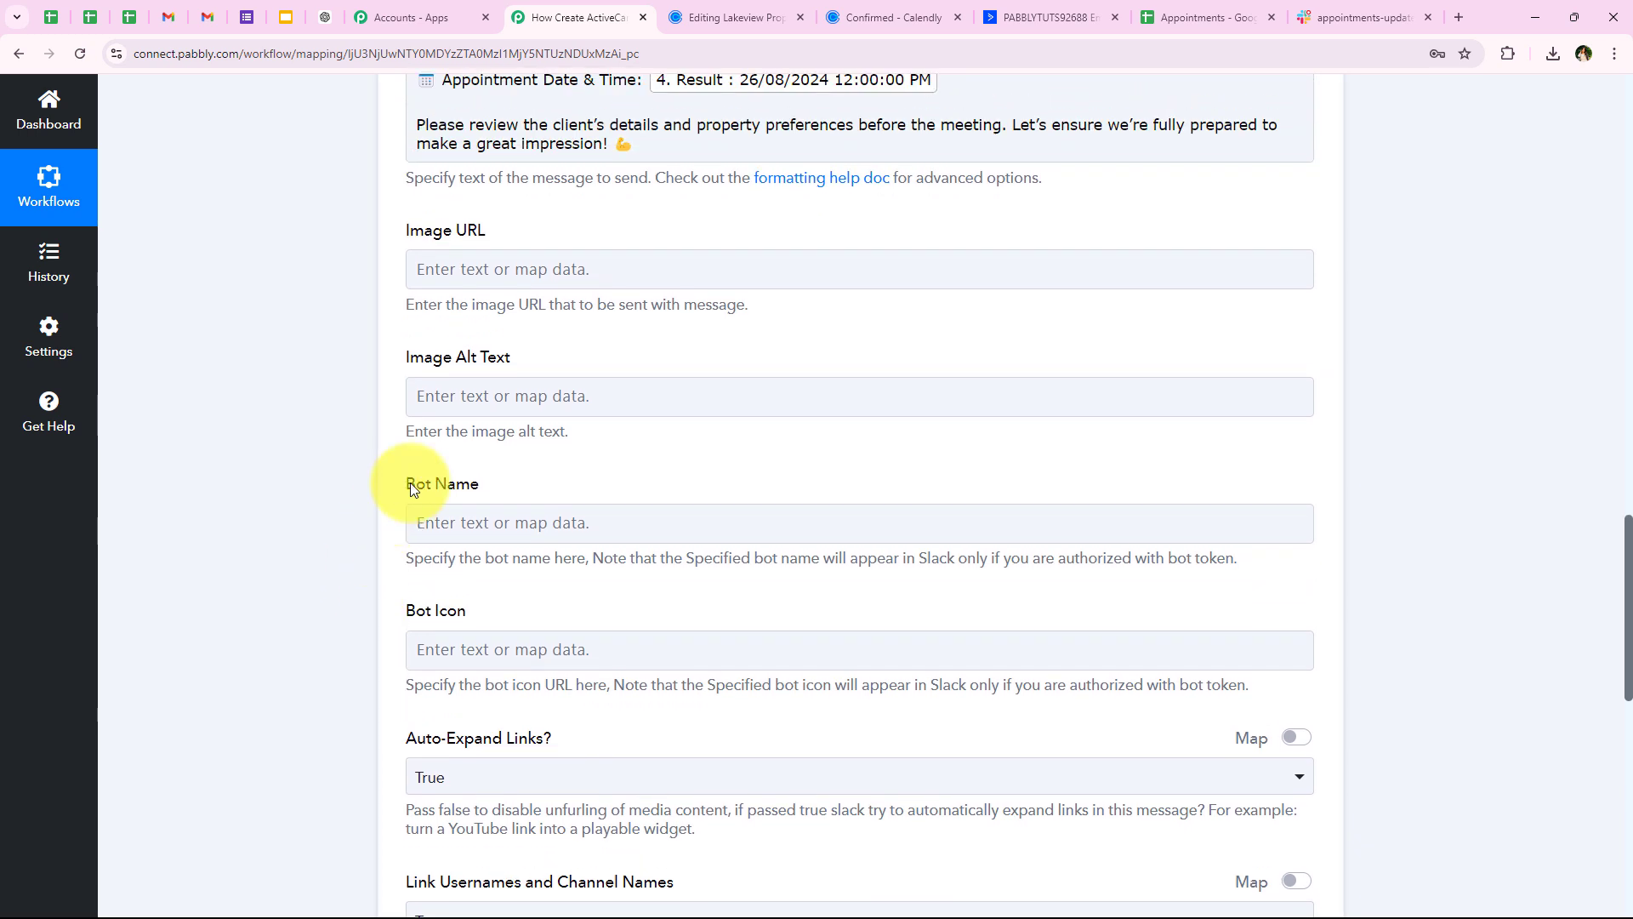
{"action": "left_click_drag", "start_coordinate": [385, 487], "coordinate": [496, 546]}
{"action": "left_click", "coordinate": [477, 523]}
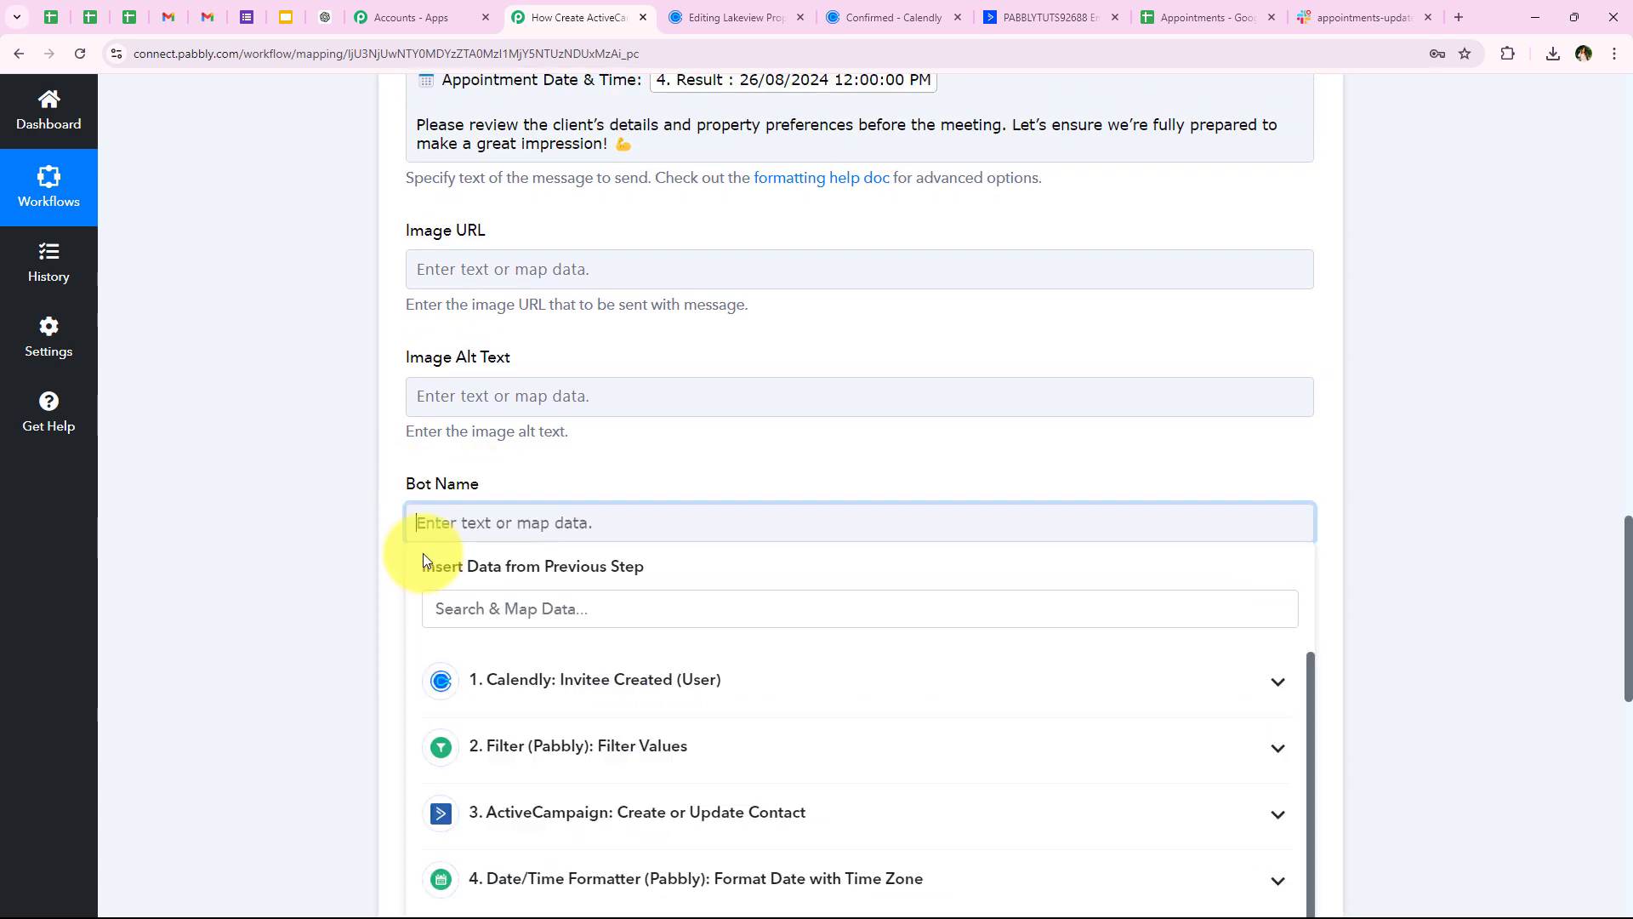
{"action": "scroll", "coordinate": [422, 553], "scroll_direction": "up", "scroll_amount": 3}
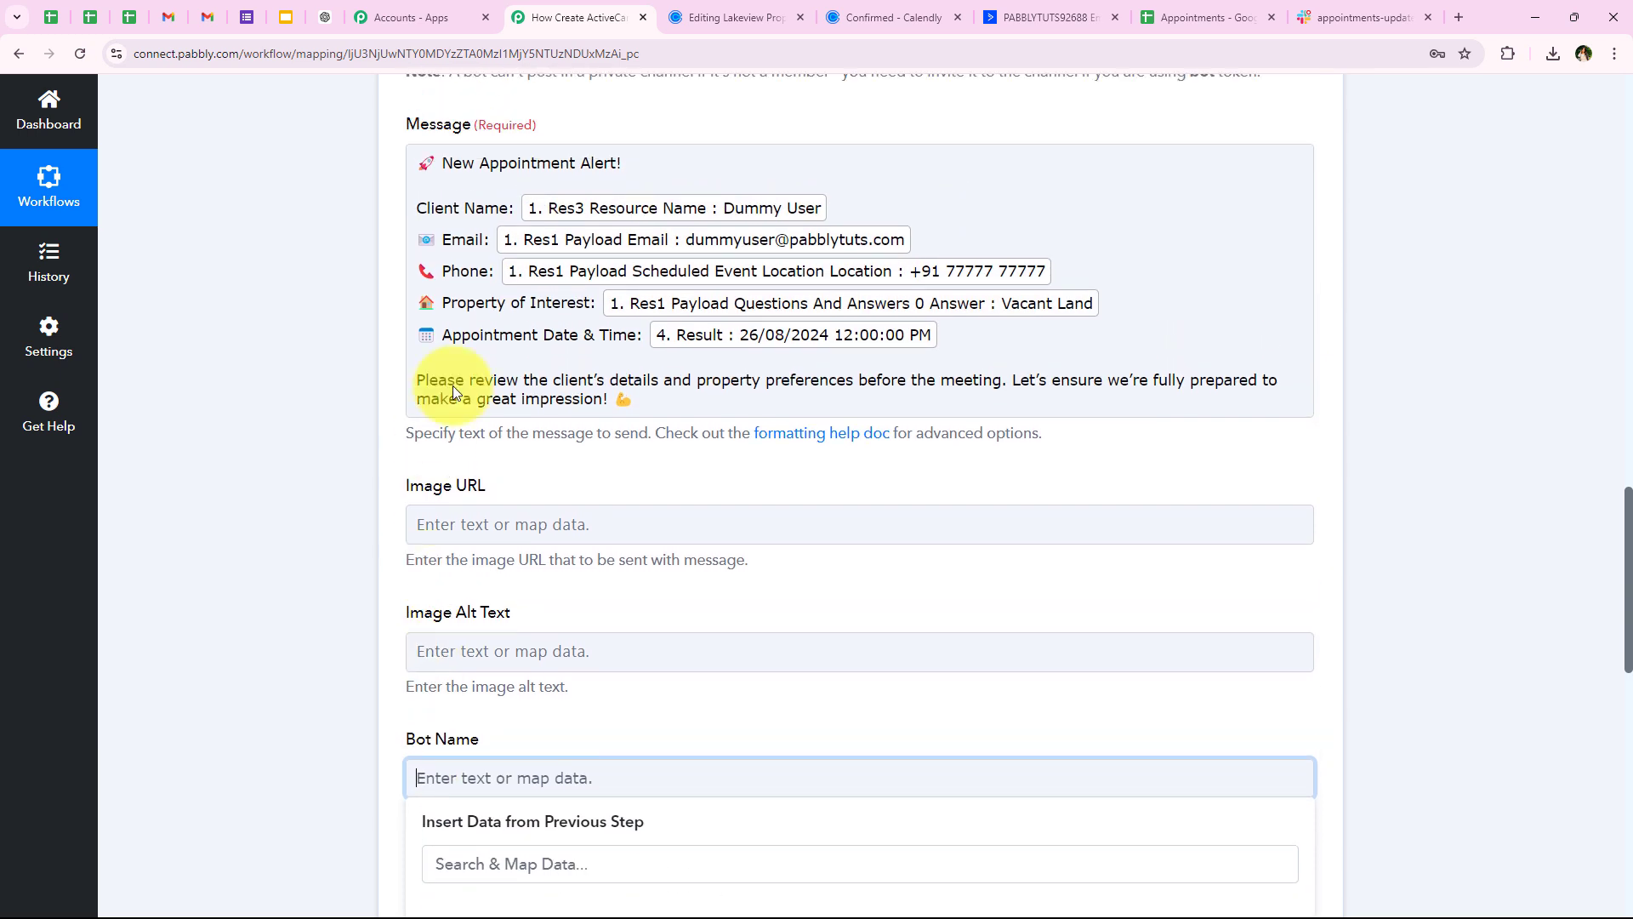
{"action": "scroll", "coordinate": [453, 696], "scroll_direction": "down", "scroll_amount": 1}
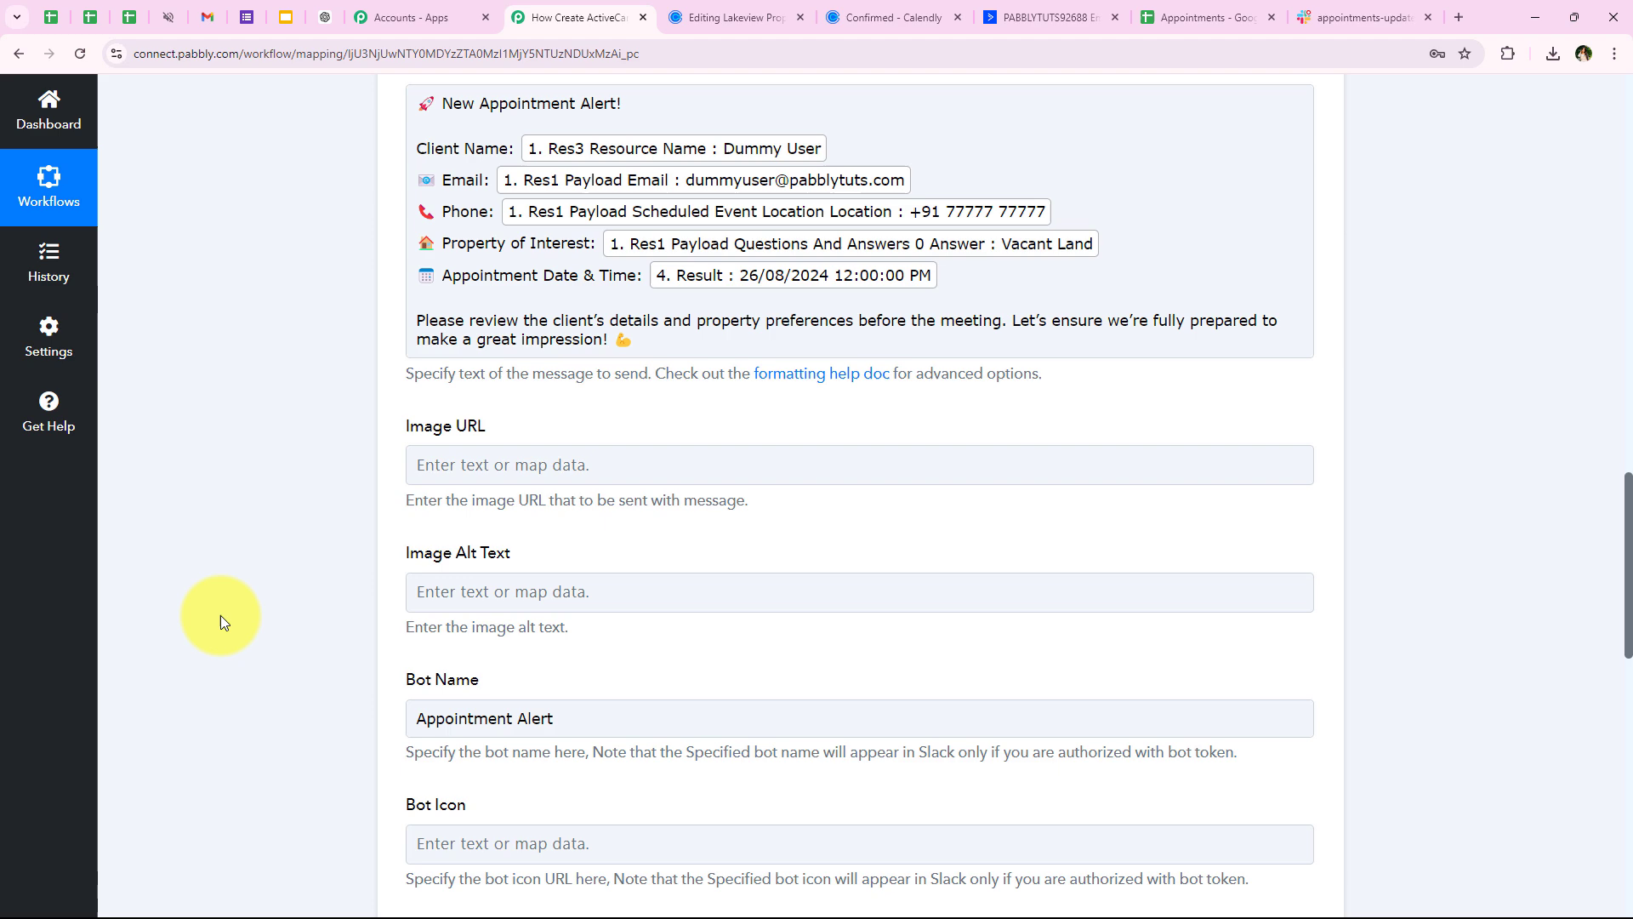
{"action": "scroll", "coordinate": [221, 615], "scroll_direction": "down", "scroll_amount": 5}
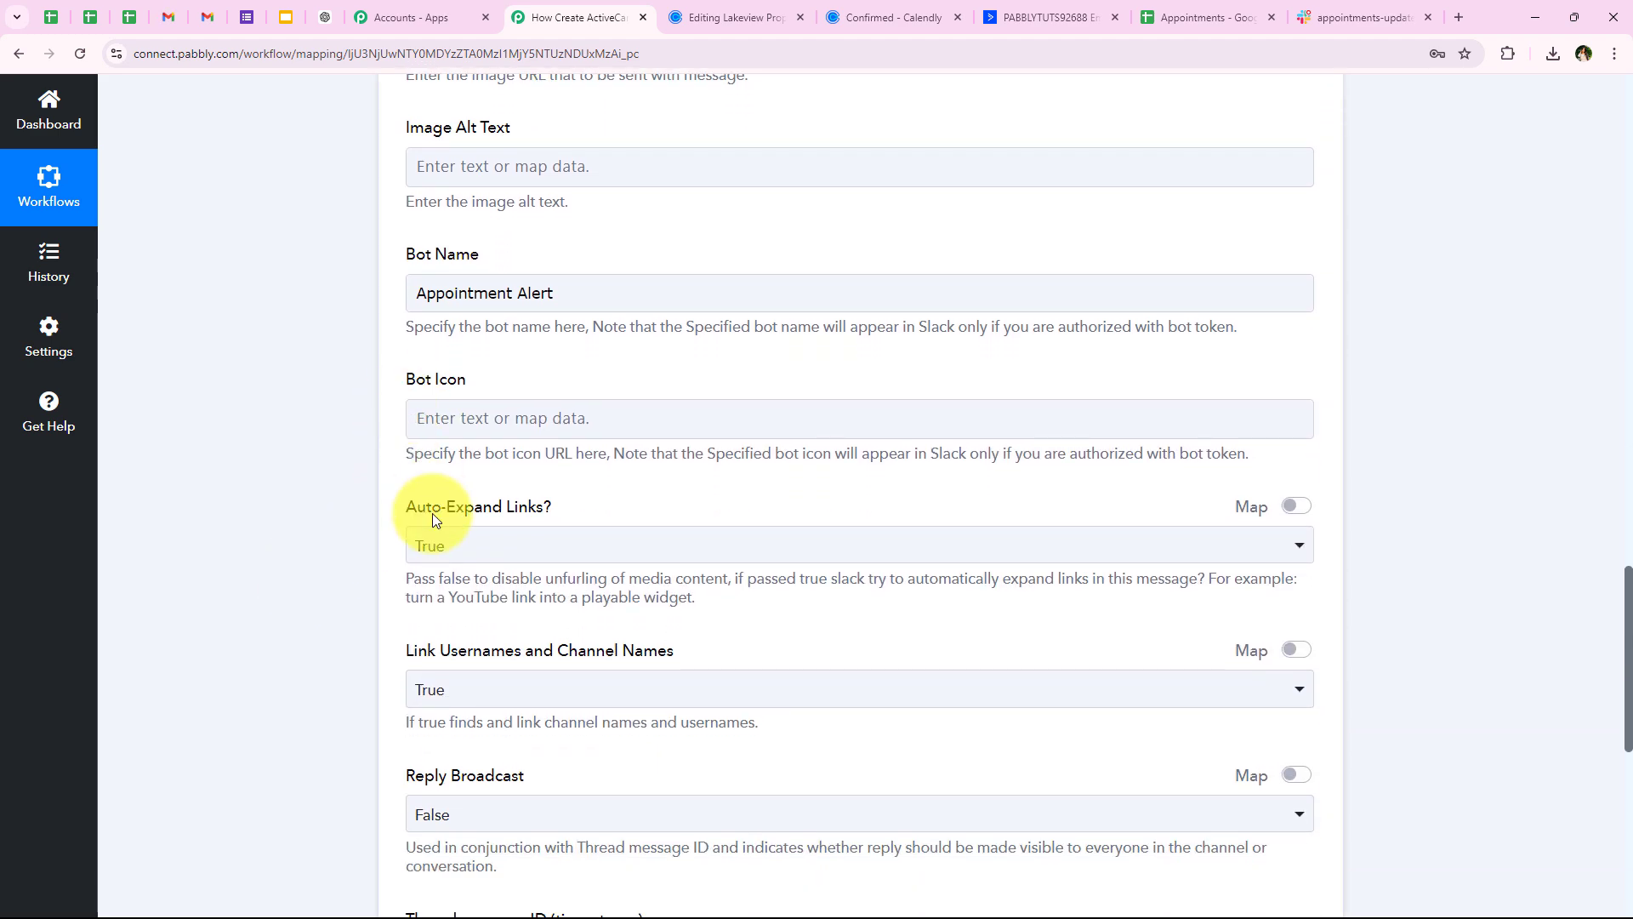
{"action": "scroll", "coordinate": [433, 514], "scroll_direction": "down", "scroll_amount": 2}
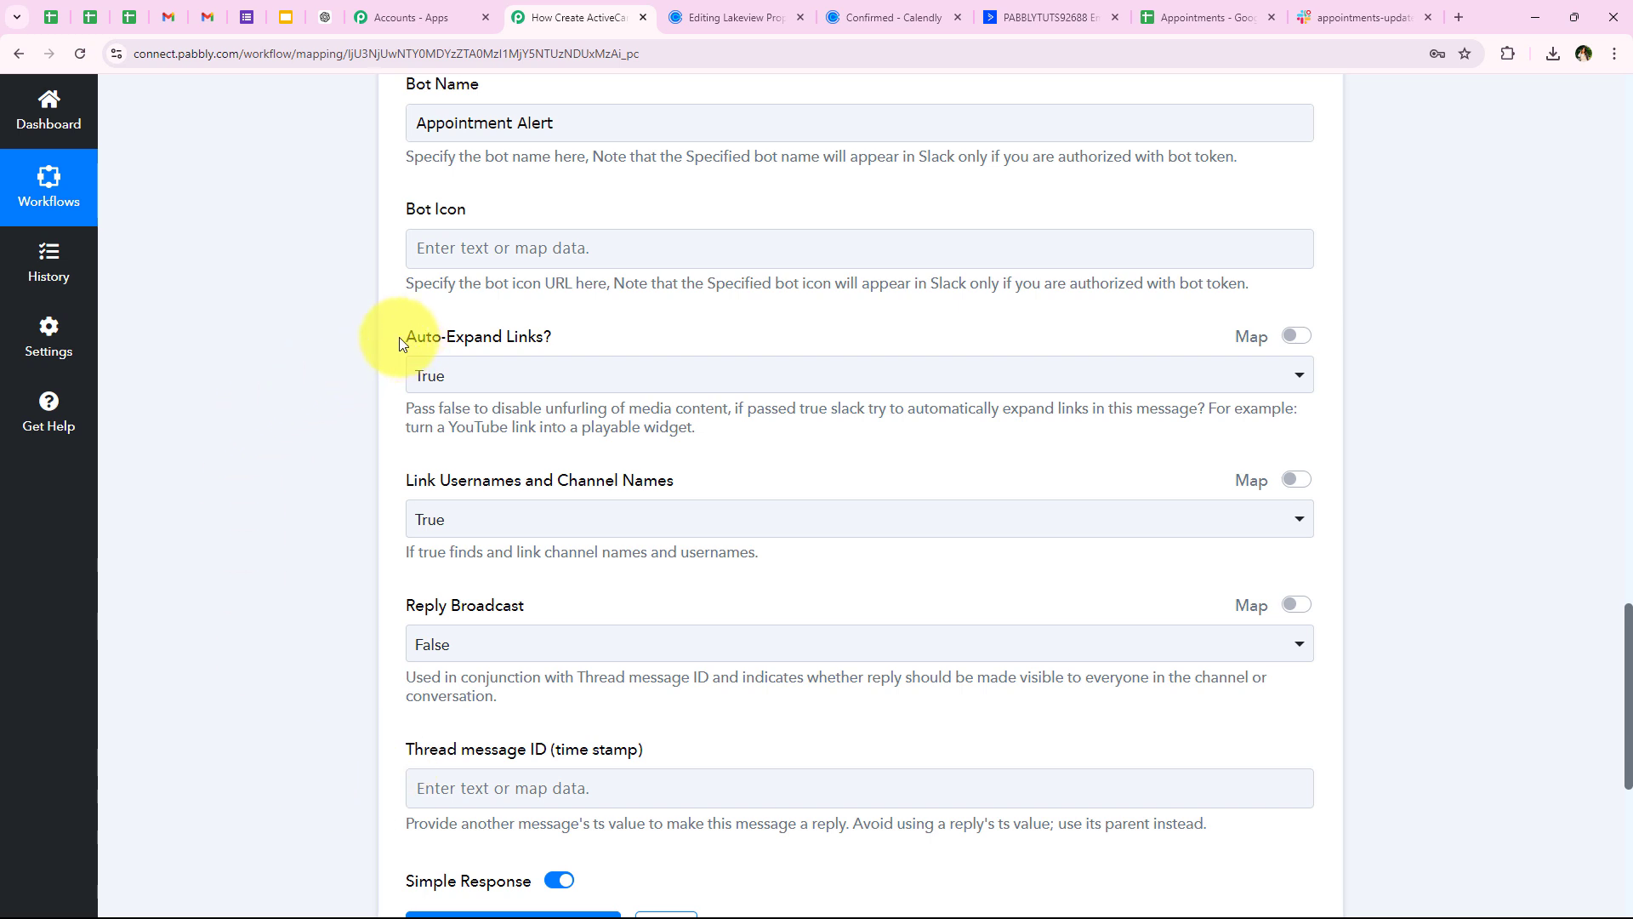
Keep Auto-Expand Links and Link Usernames at True, and Reply Broadcast at False
{"action": "left_click_drag", "start_coordinate": [492, 338], "coordinate": [544, 340]}
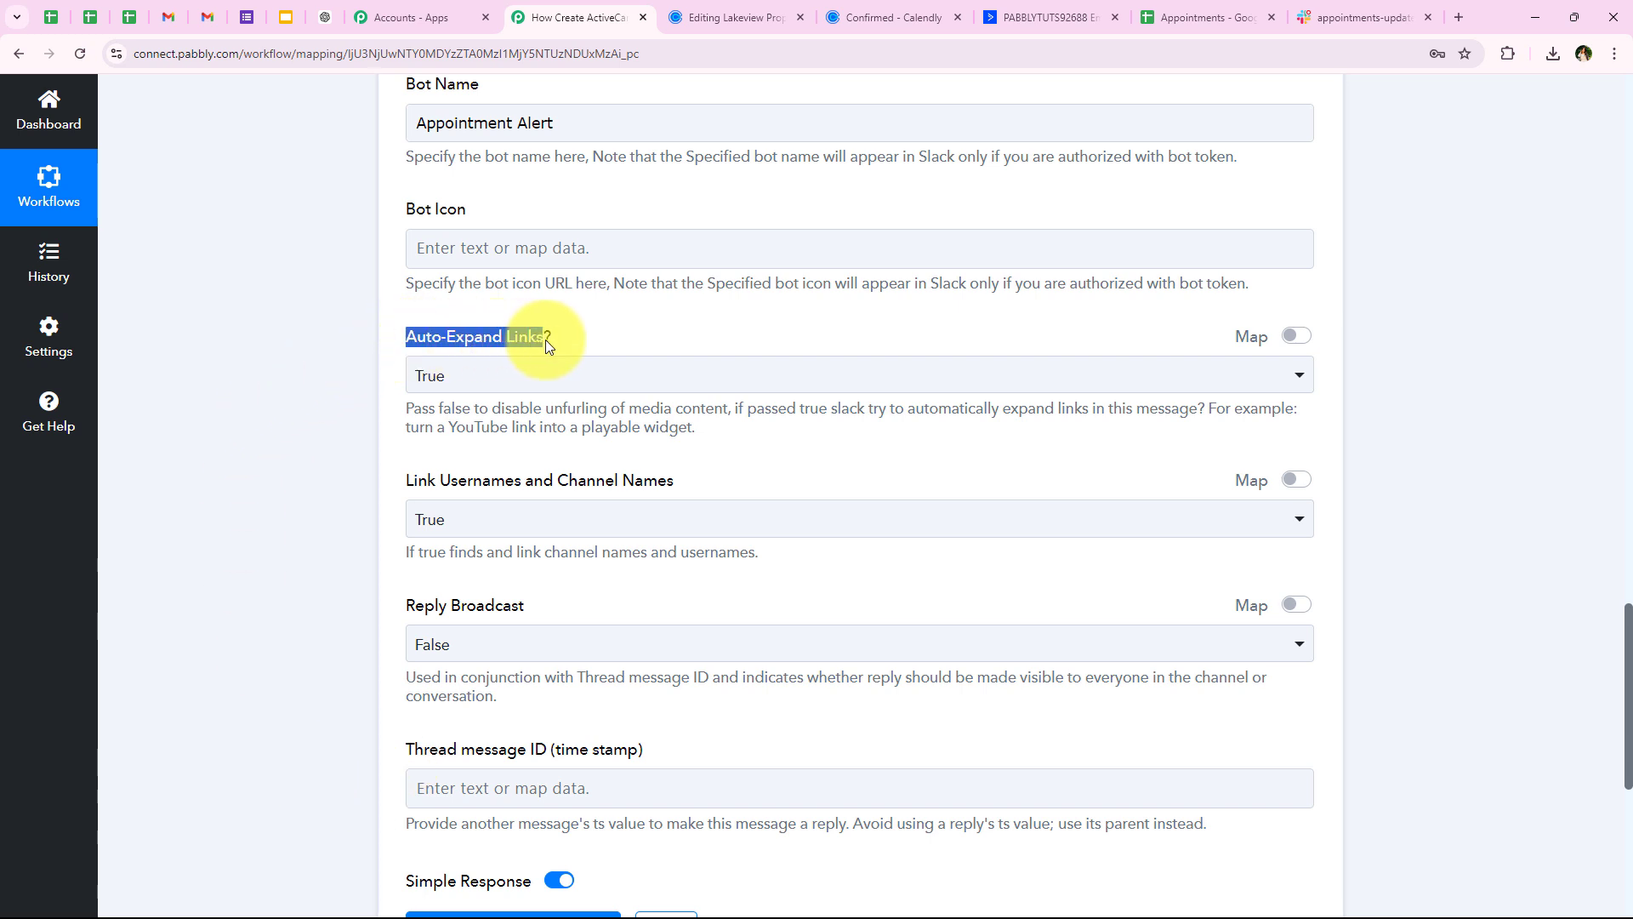
{"action": "left_click", "coordinate": [516, 390]}
{"action": "left_click", "coordinate": [289, 482]}
{"action": "left_click_drag", "start_coordinate": [398, 479], "coordinate": [548, 487]}
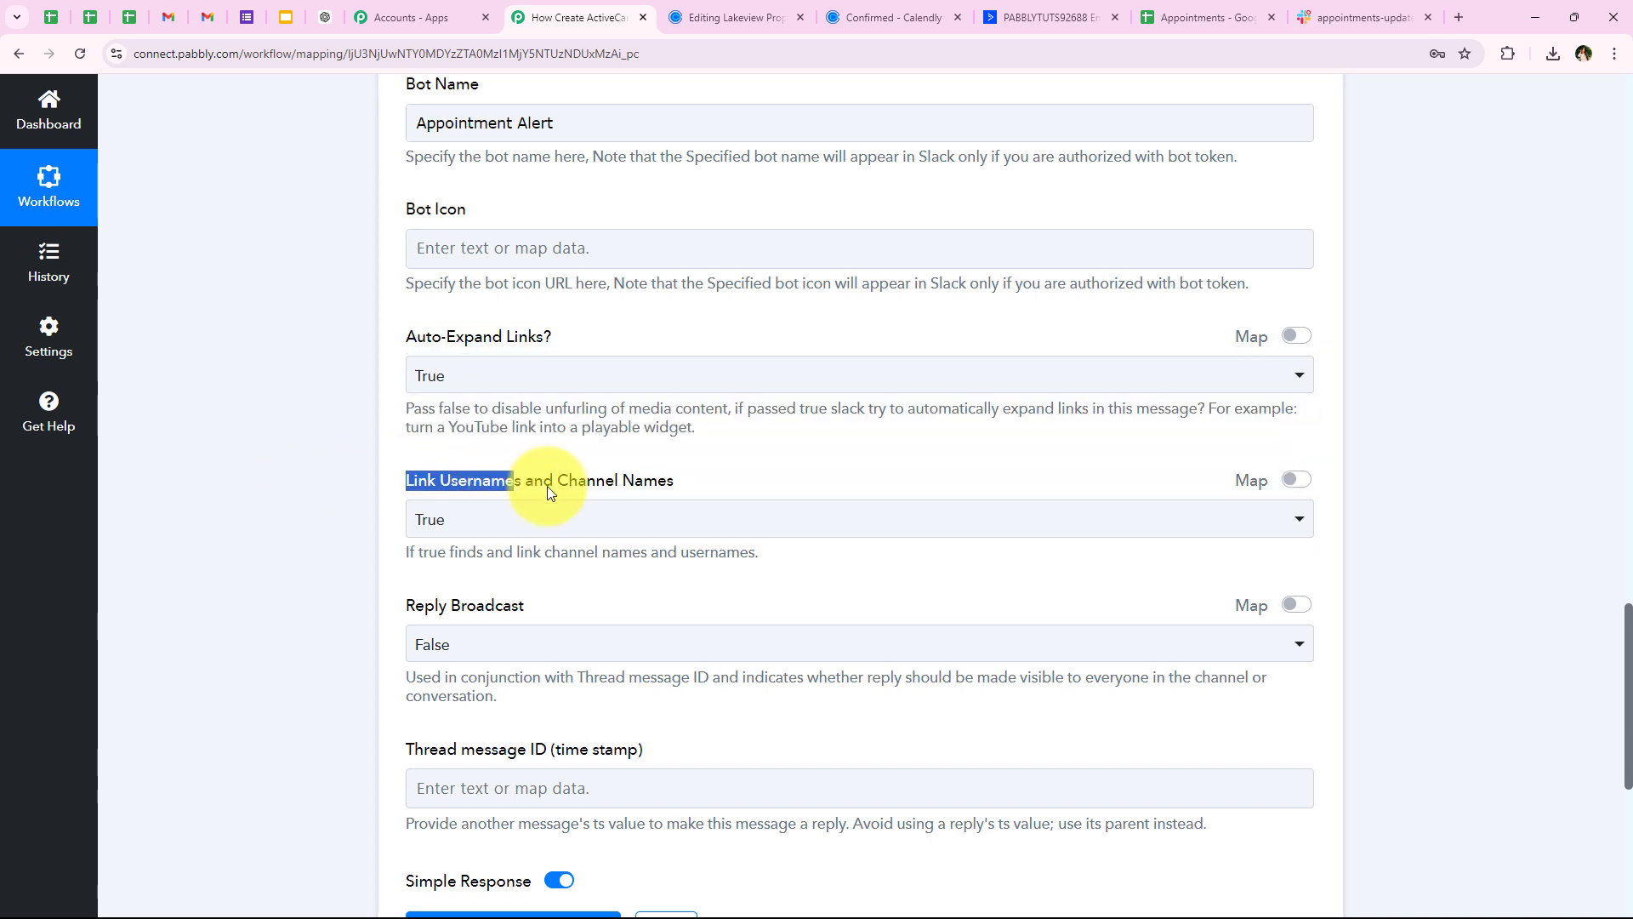
{"action": "left_click", "coordinate": [474, 519]}
{"action": "left_click", "coordinate": [472, 604]}
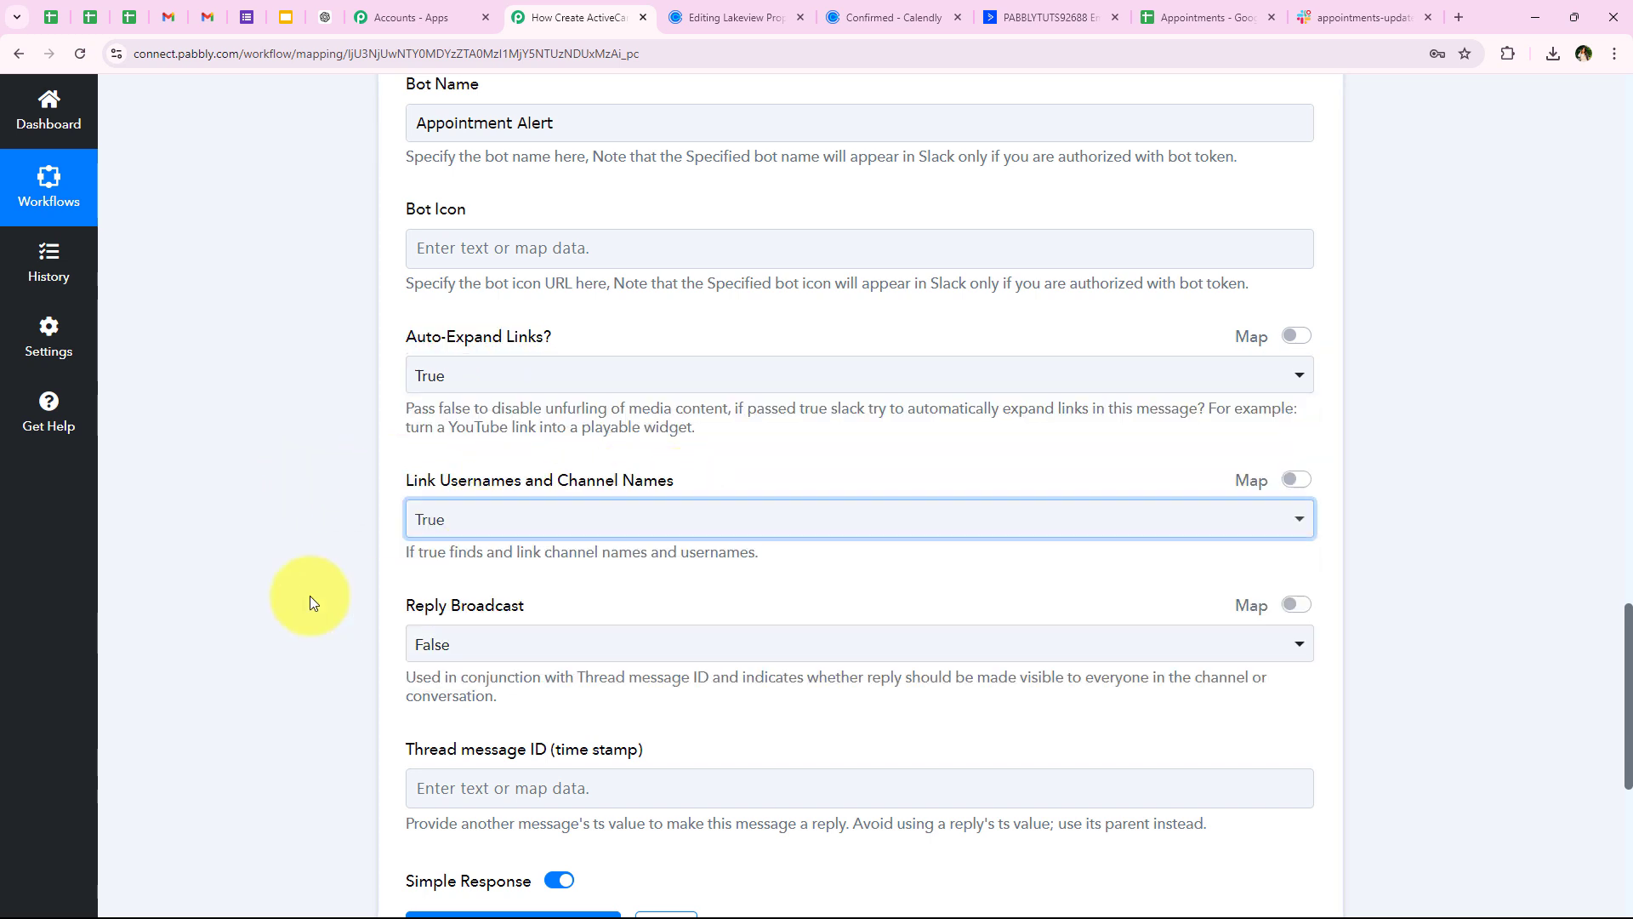
{"action": "left_click_drag", "start_coordinate": [395, 604], "coordinate": [565, 607]}
{"action": "left_click", "coordinate": [484, 652]}
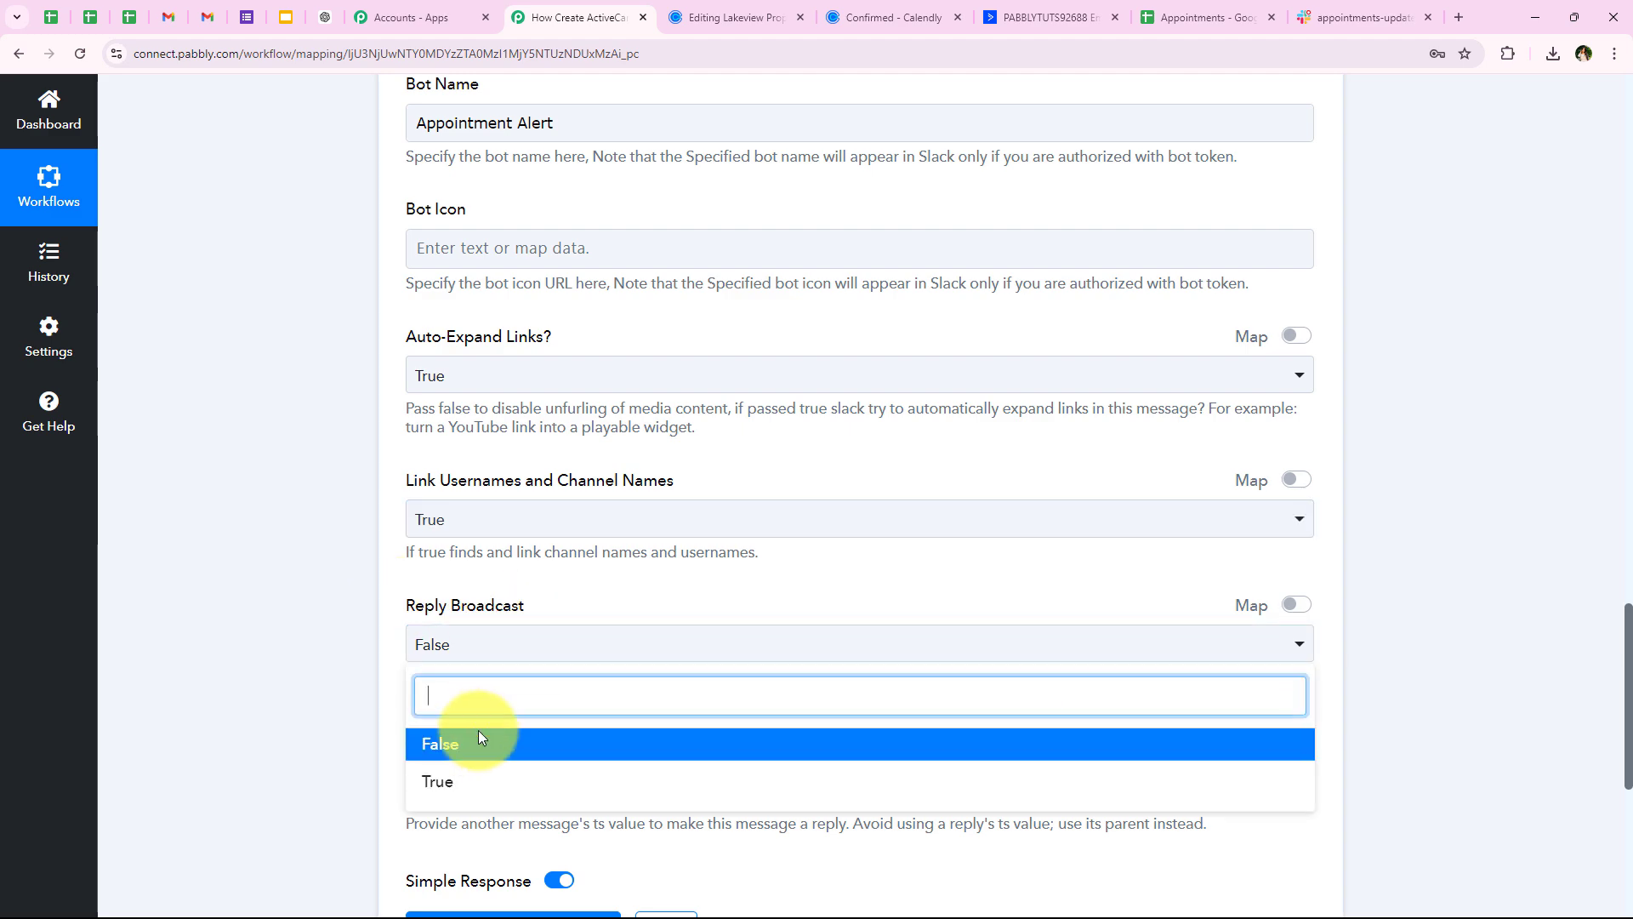
{"action": "left_click", "coordinate": [473, 740]}
{"action": "left_click", "coordinate": [343, 668]}
{"action": "scroll", "coordinate": [357, 609], "scroll_direction": "down", "scroll_amount": 3}
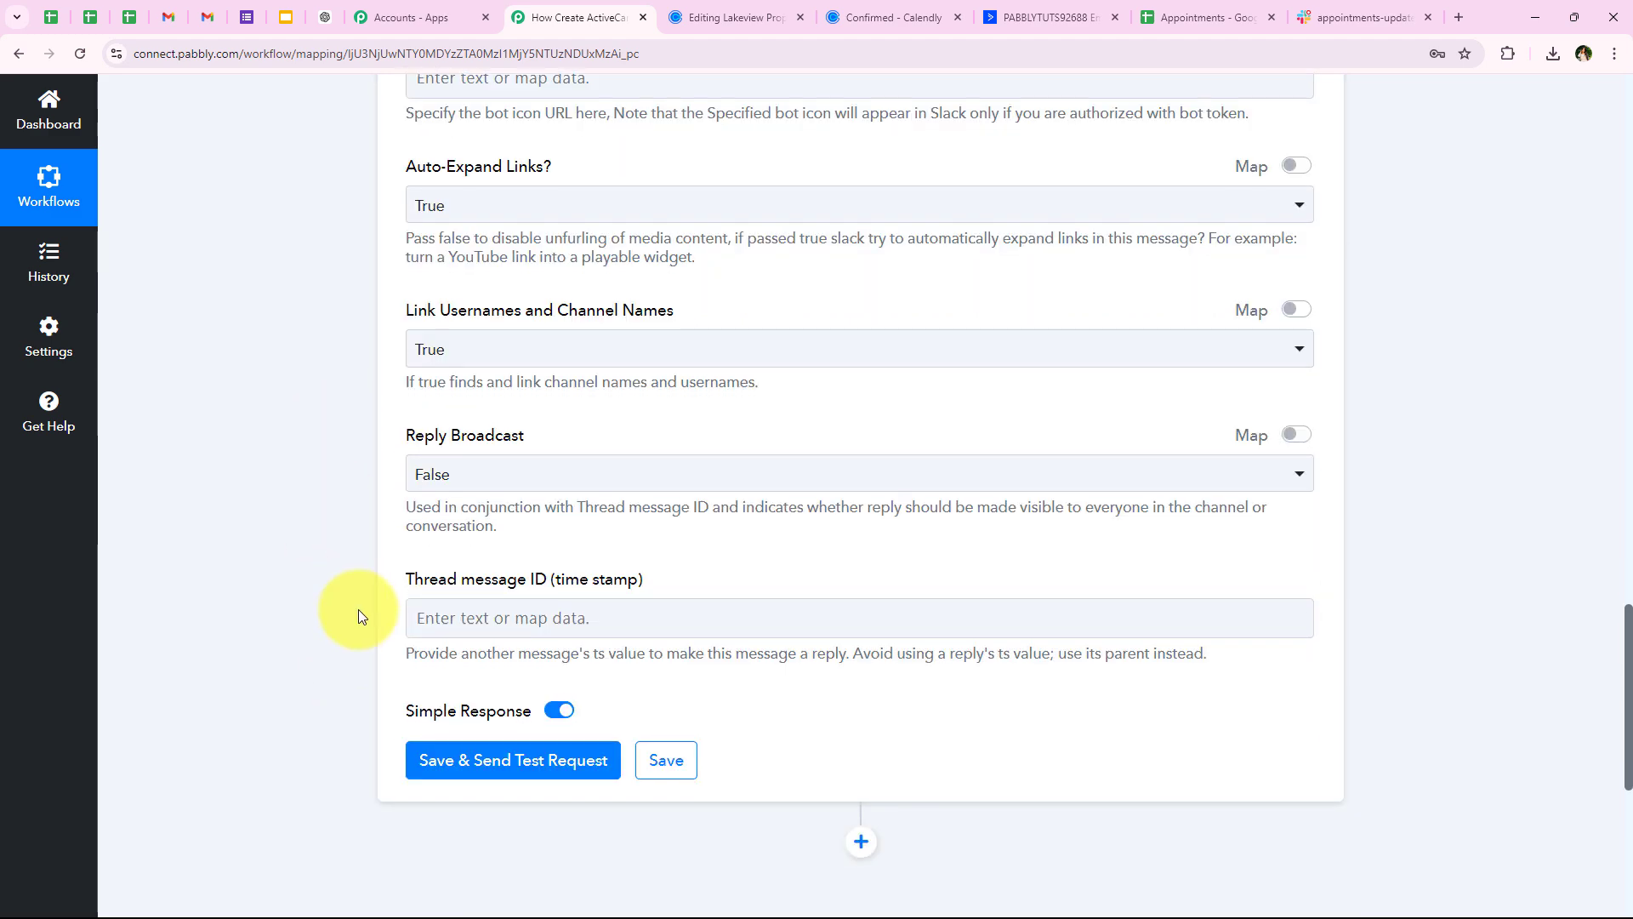
Save the Slack step with a test message, collapse it, and go to #appointments-updates
{"action": "left_click", "coordinate": [463, 677]}
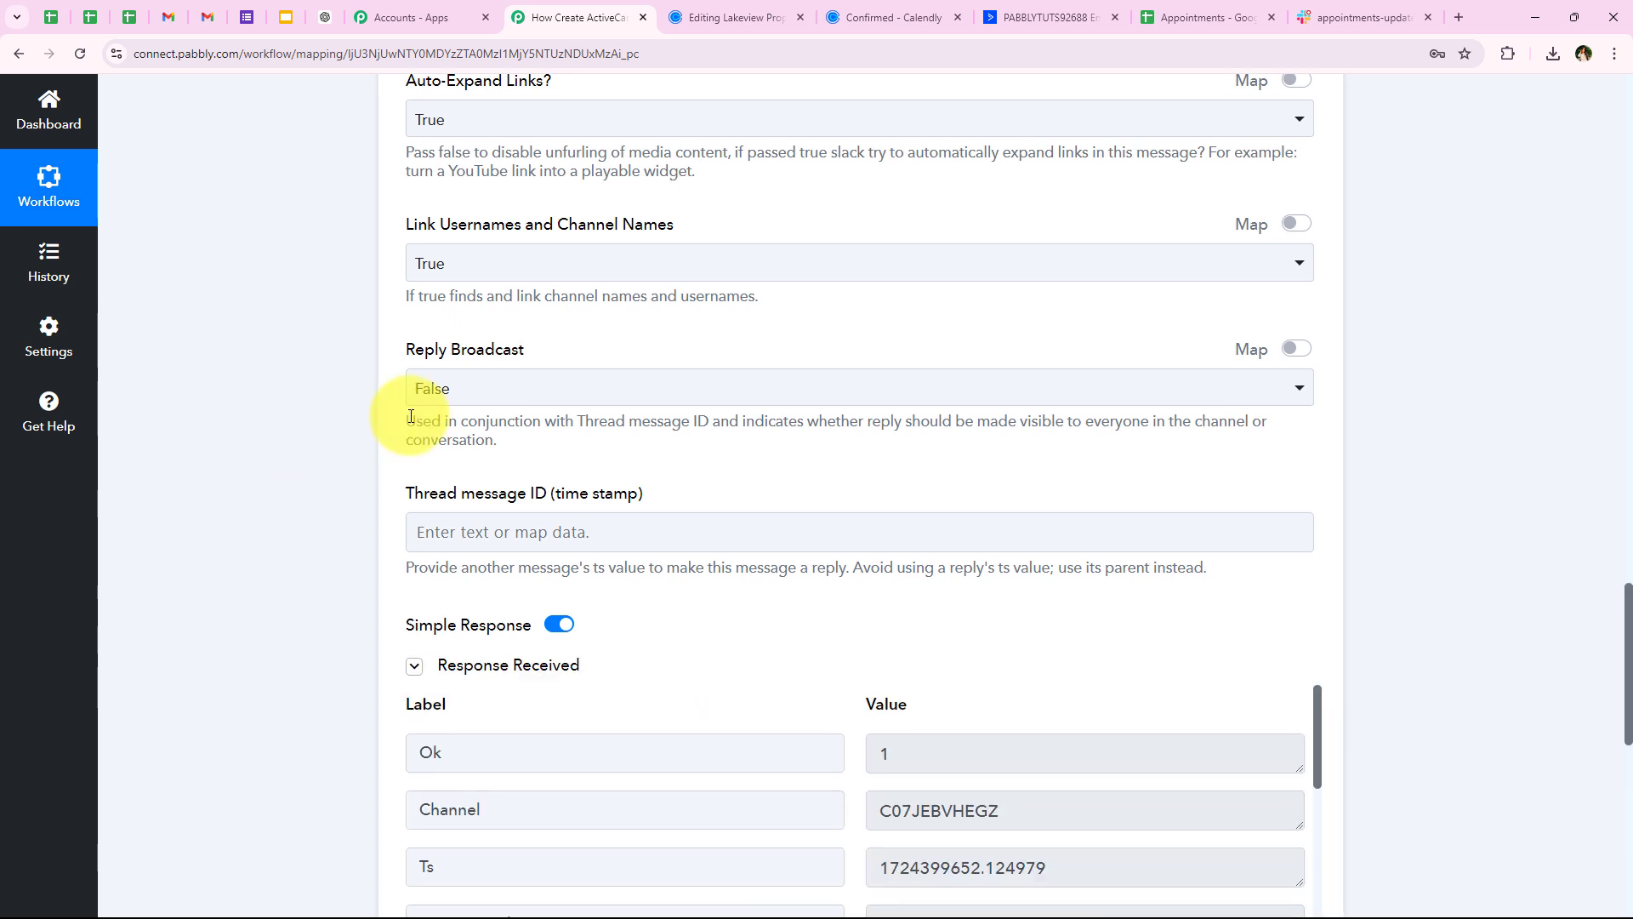
{"action": "scroll", "coordinate": [358, 459], "scroll_direction": "down", "scroll_amount": 3}
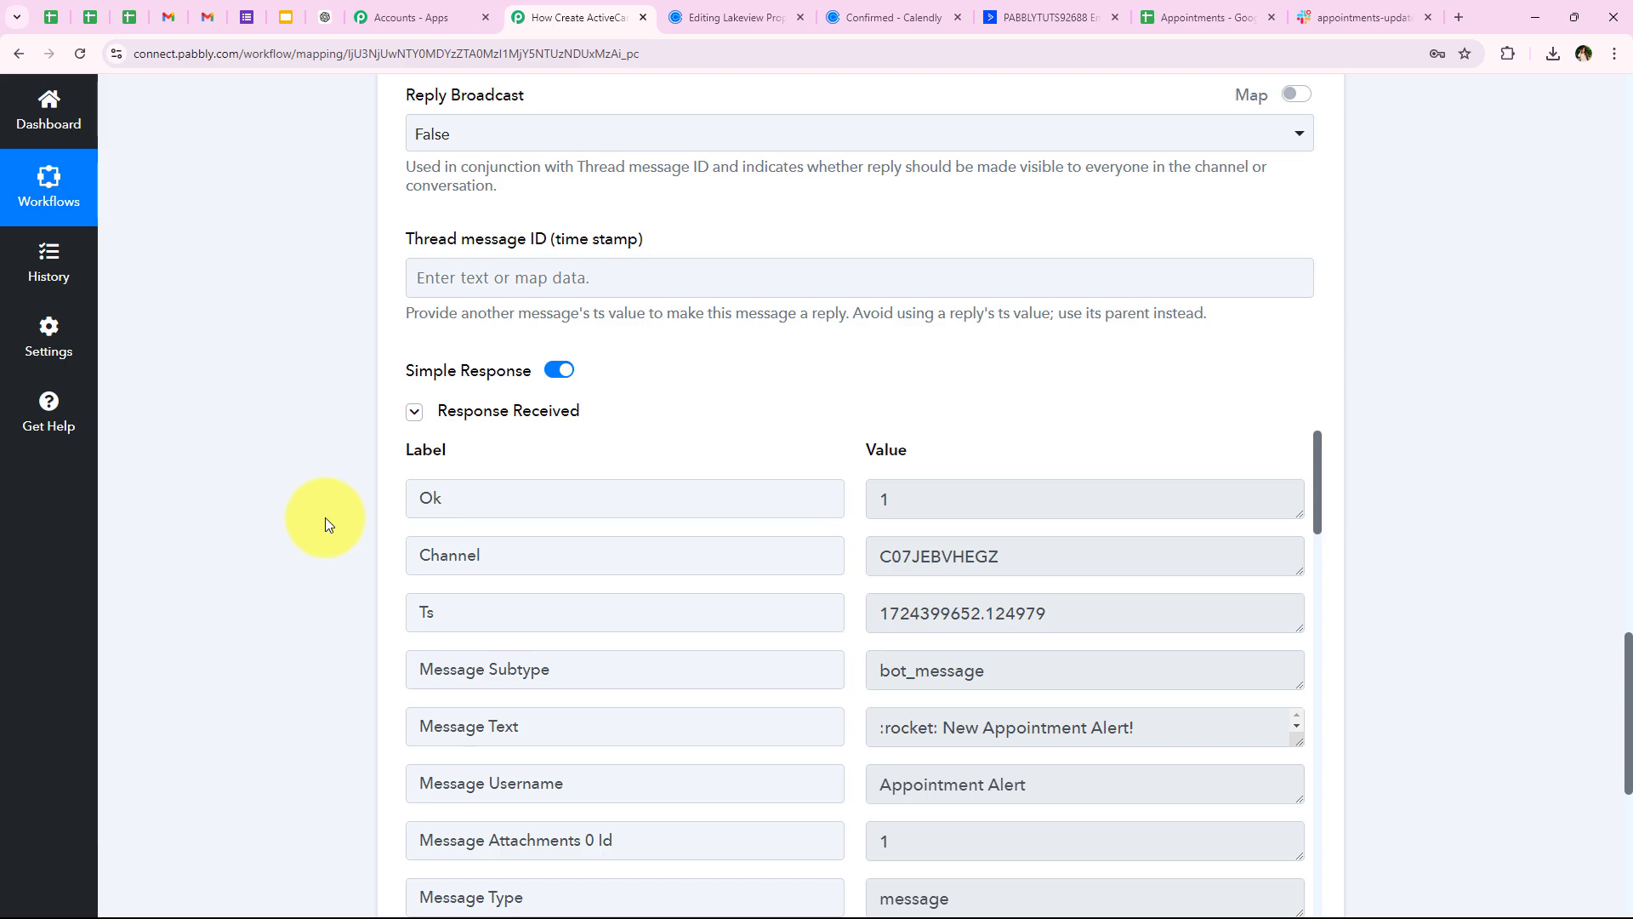
{"action": "scroll", "coordinate": [325, 517], "scroll_direction": "up", "scroll_amount": 10}
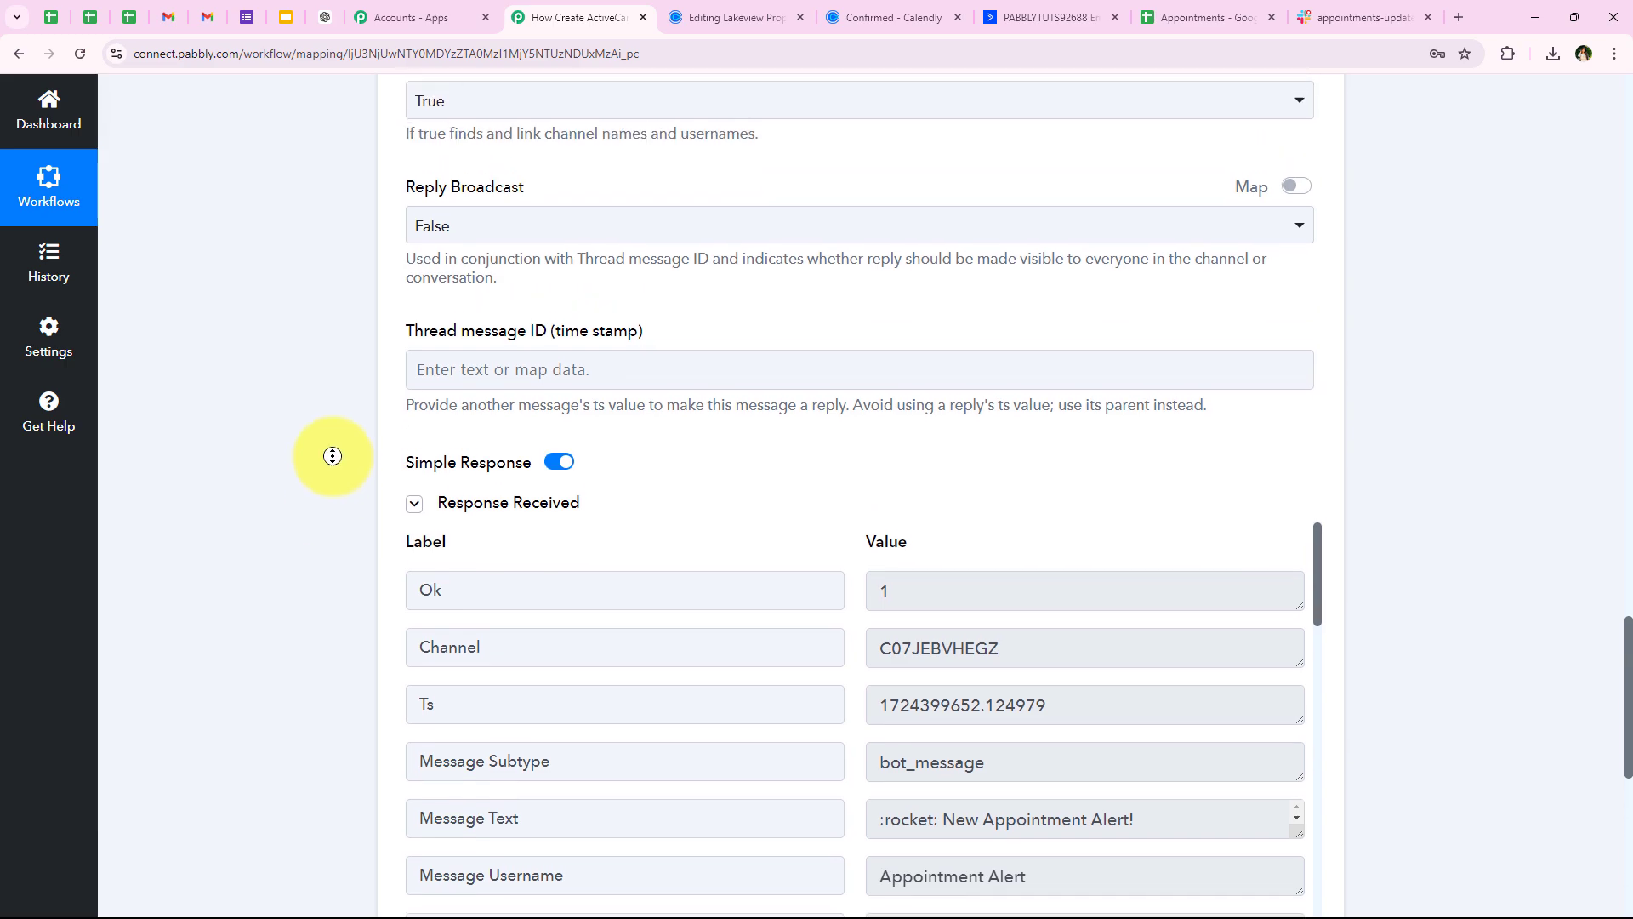
{"action": "scroll", "coordinate": [297, 362], "scroll_direction": "up", "scroll_amount": 10}
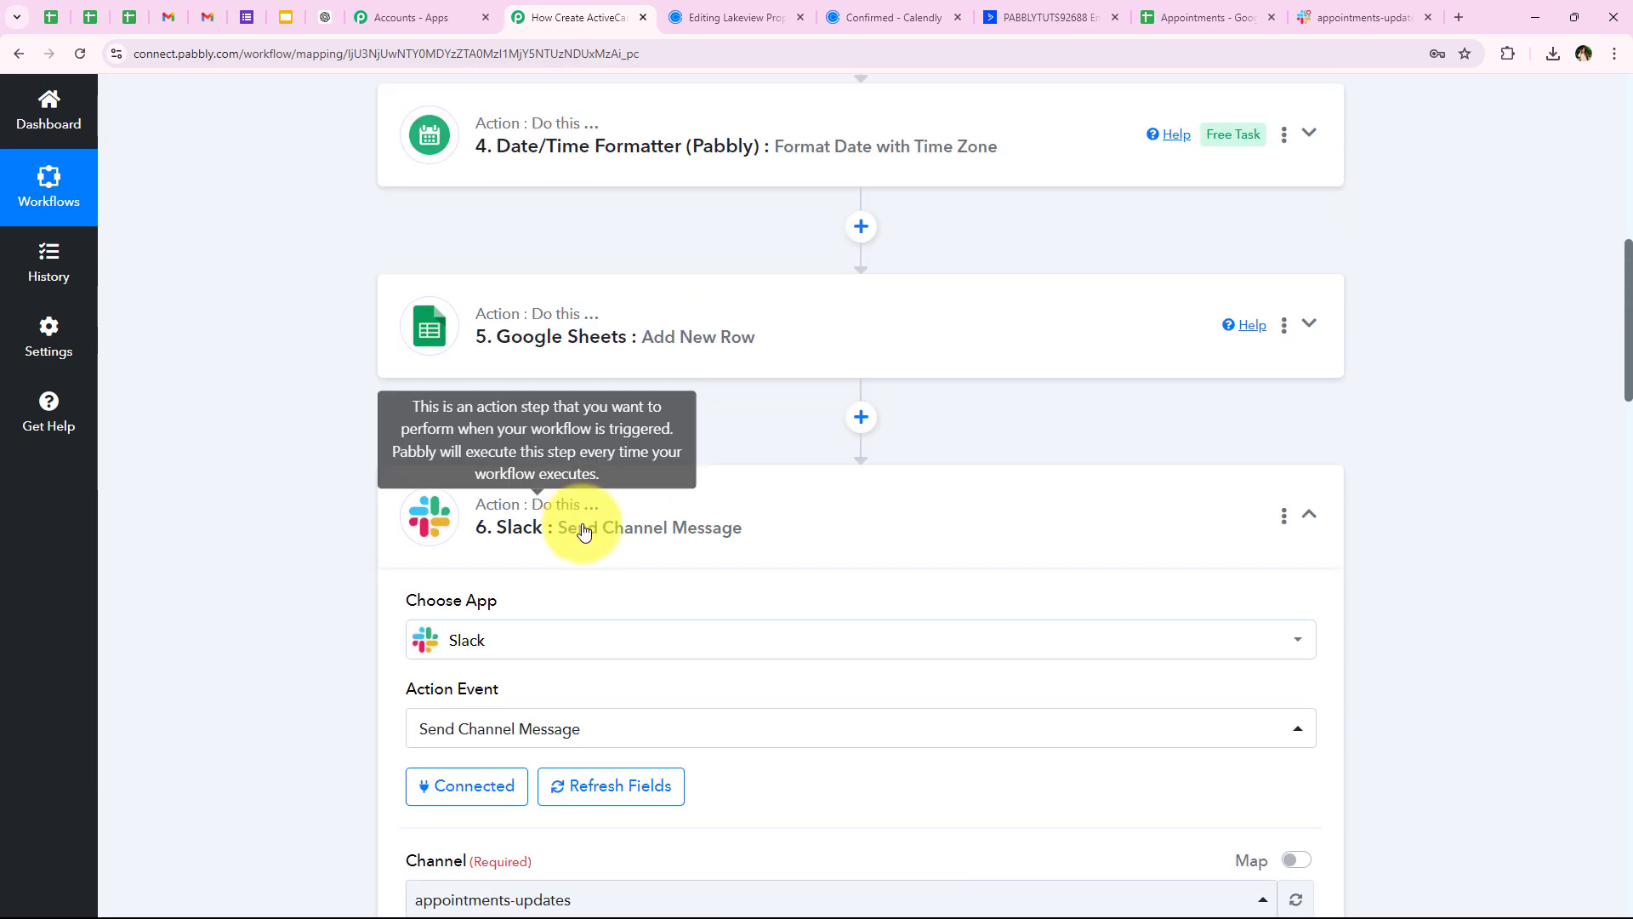
{"action": "left_click", "coordinate": [595, 525]}
{"action": "left_click", "coordinate": [1318, 10]}
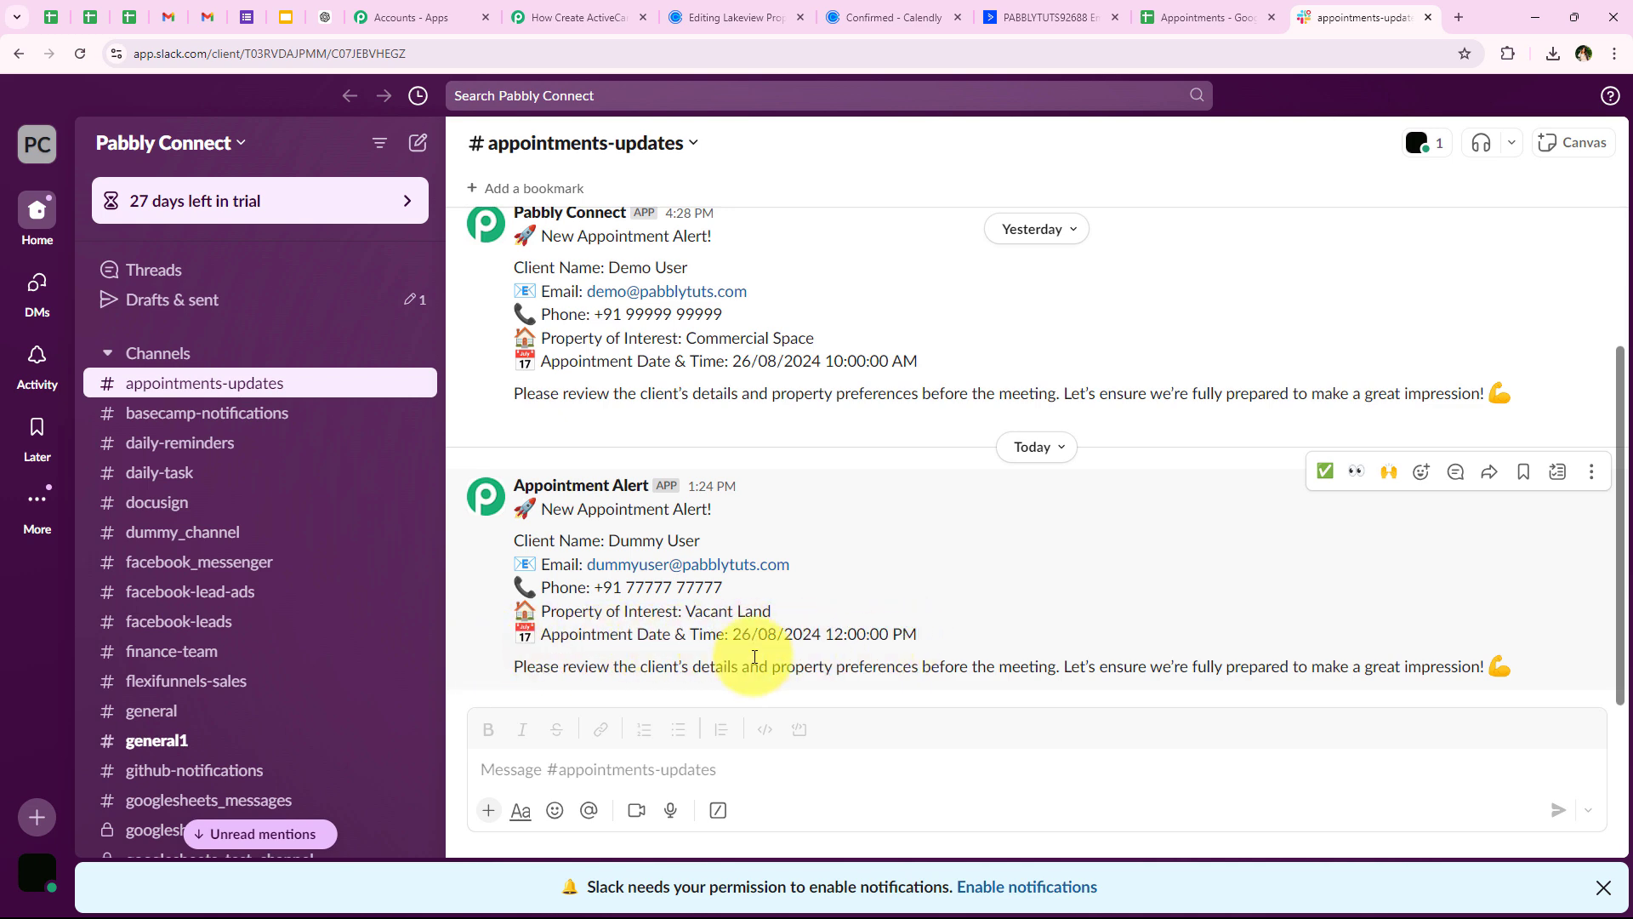
Read the latest Appointment Alert in #appointments-updates, then return to the Pabbly workflow
{"action": "left_click_drag", "start_coordinate": [502, 674], "coordinate": [1096, 663]}
{"action": "left_click", "coordinate": [1170, 592]}
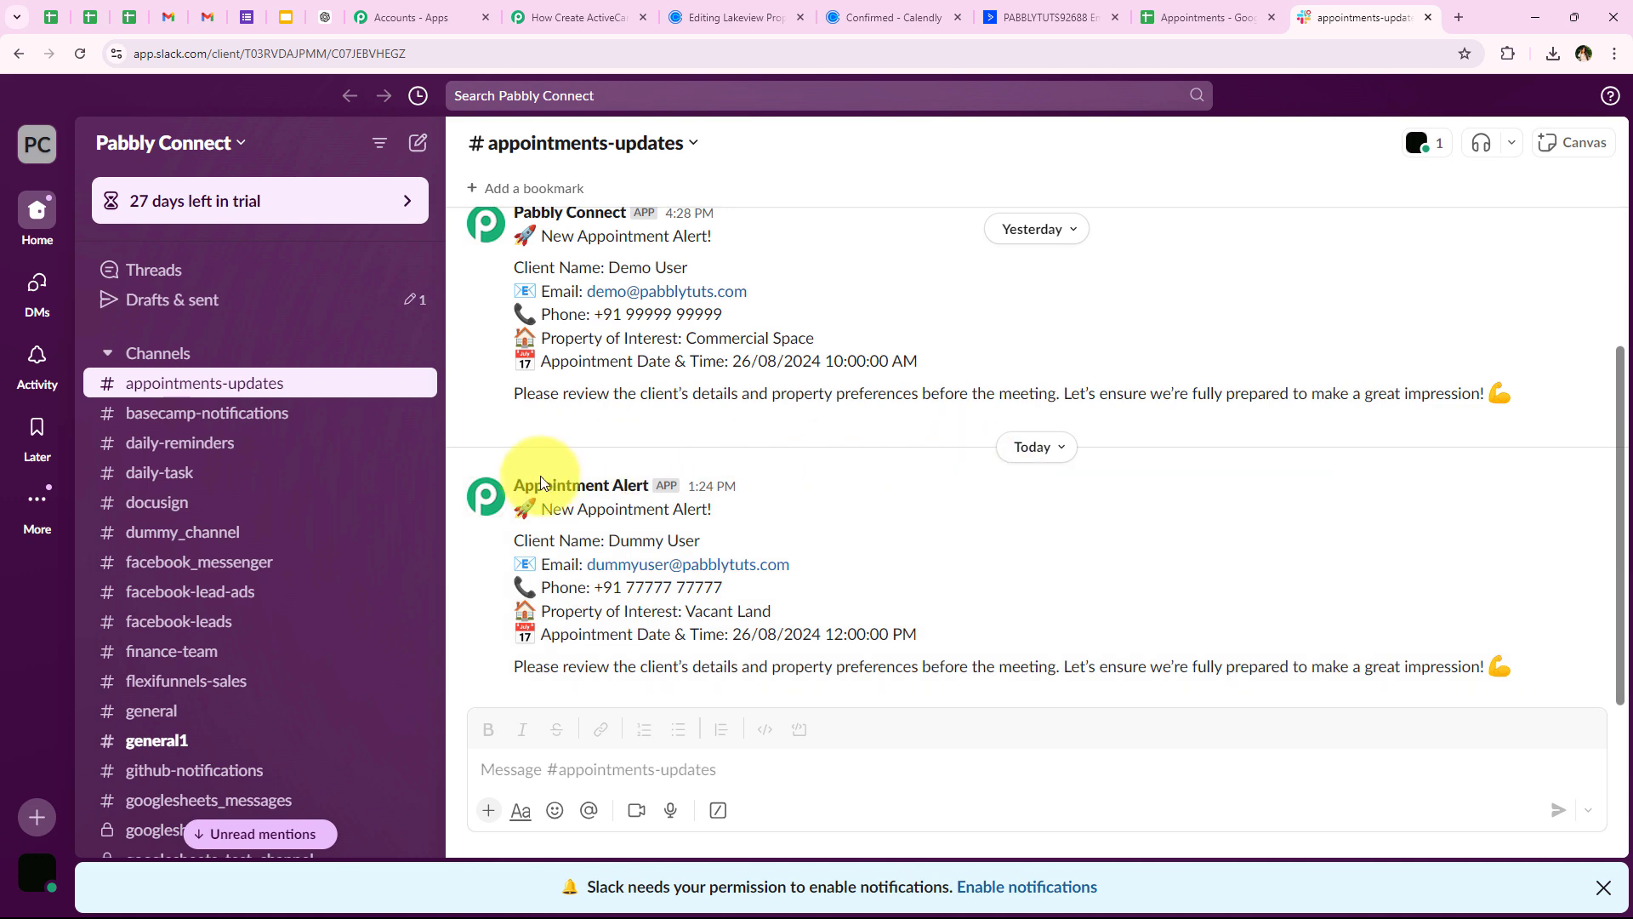
{"action": "left_click", "coordinate": [562, 17]}
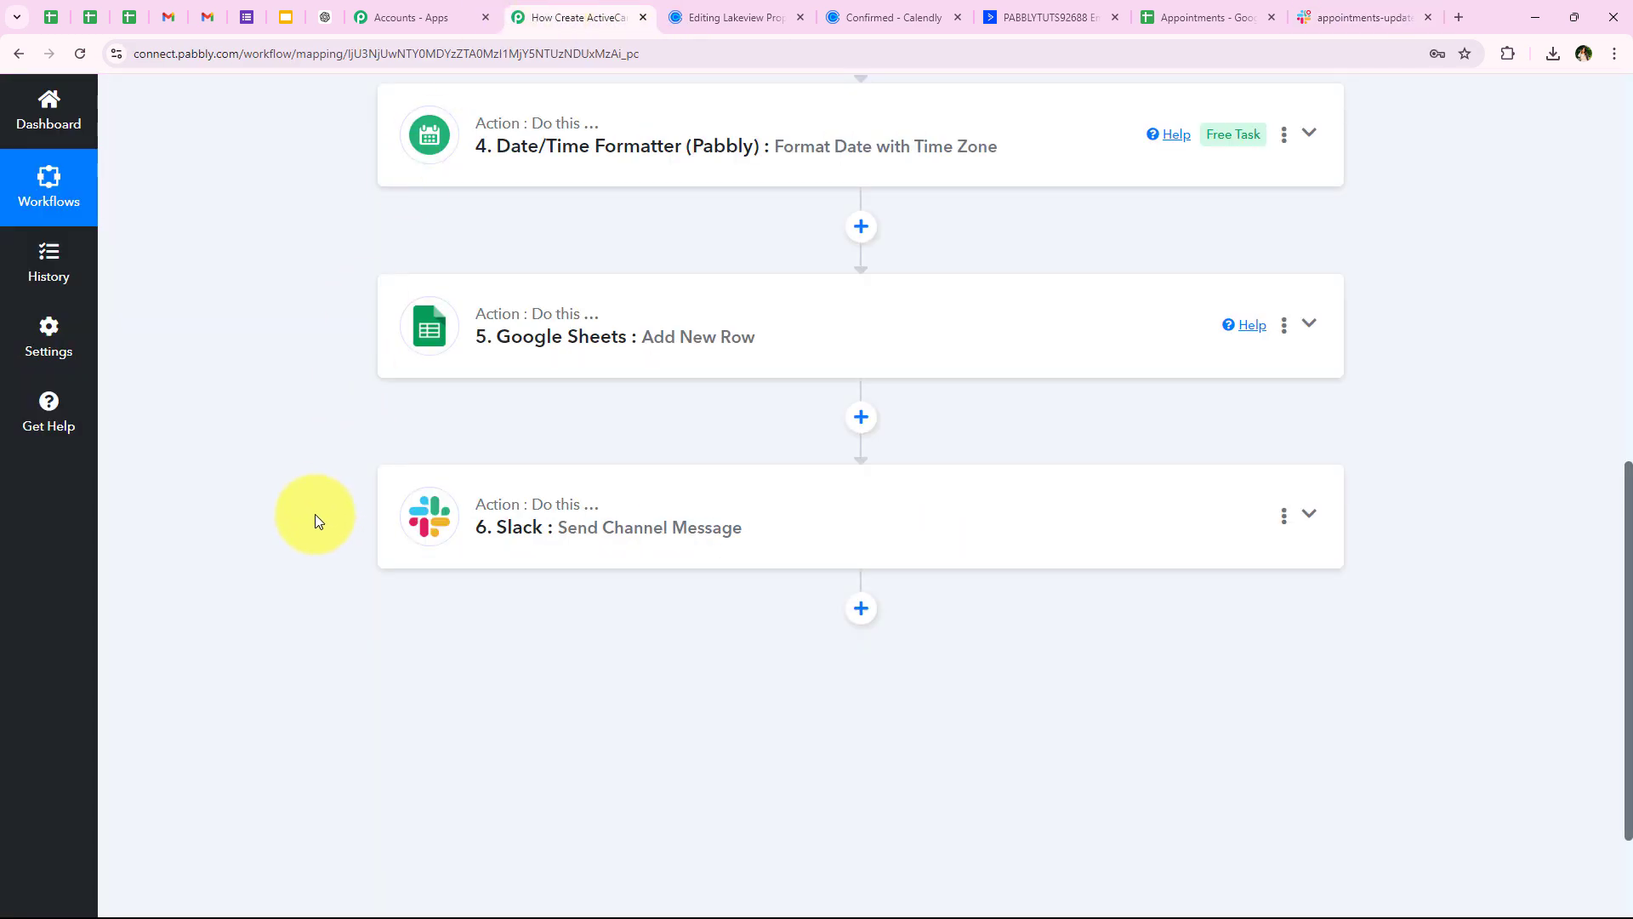
{"action": "scroll", "coordinate": [289, 381], "scroll_direction": "up", "scroll_amount": 10}
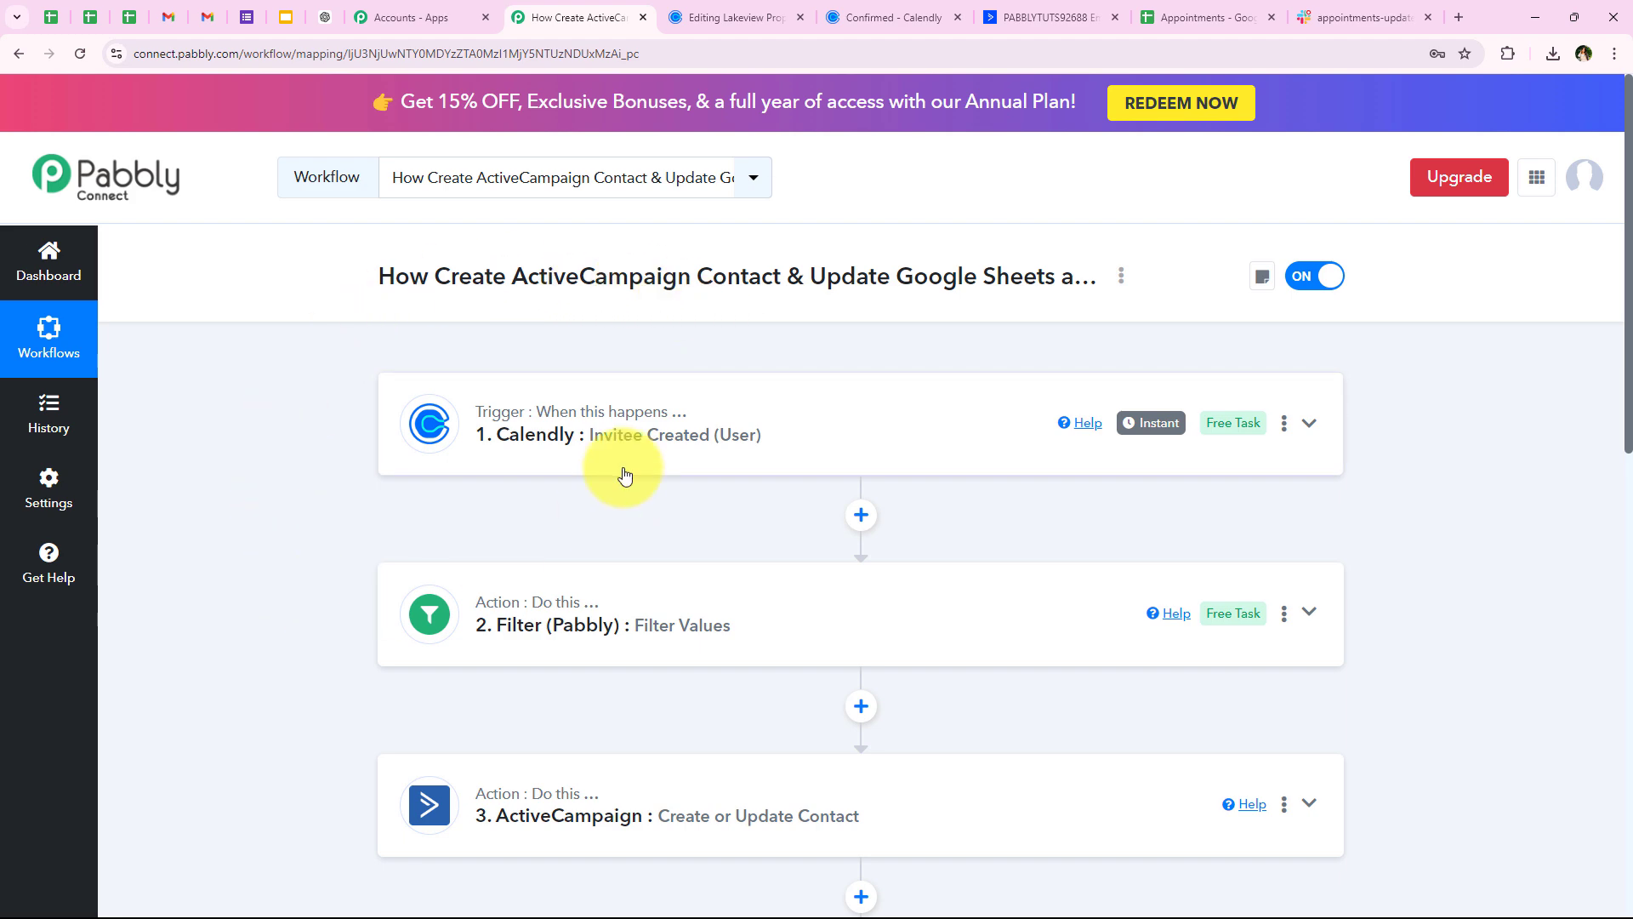
{"action": "scroll", "coordinate": [786, 461], "scroll_direction": "down", "scroll_amount": 4}
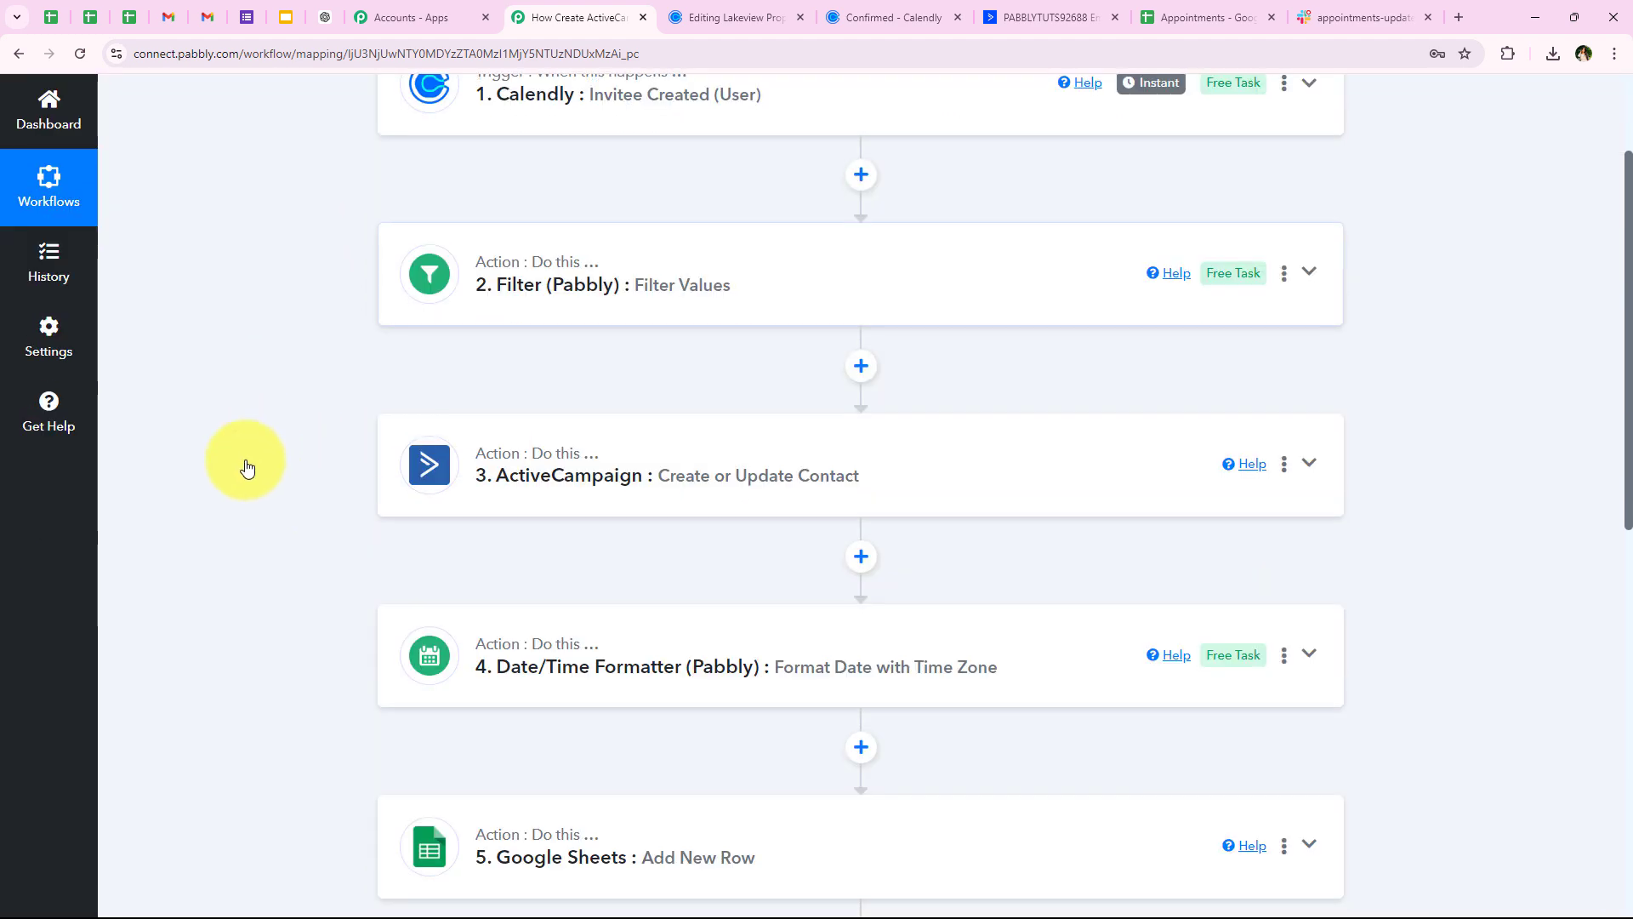
{"action": "scroll", "coordinate": [247, 467], "scroll_direction": "down", "scroll_amount": 4}
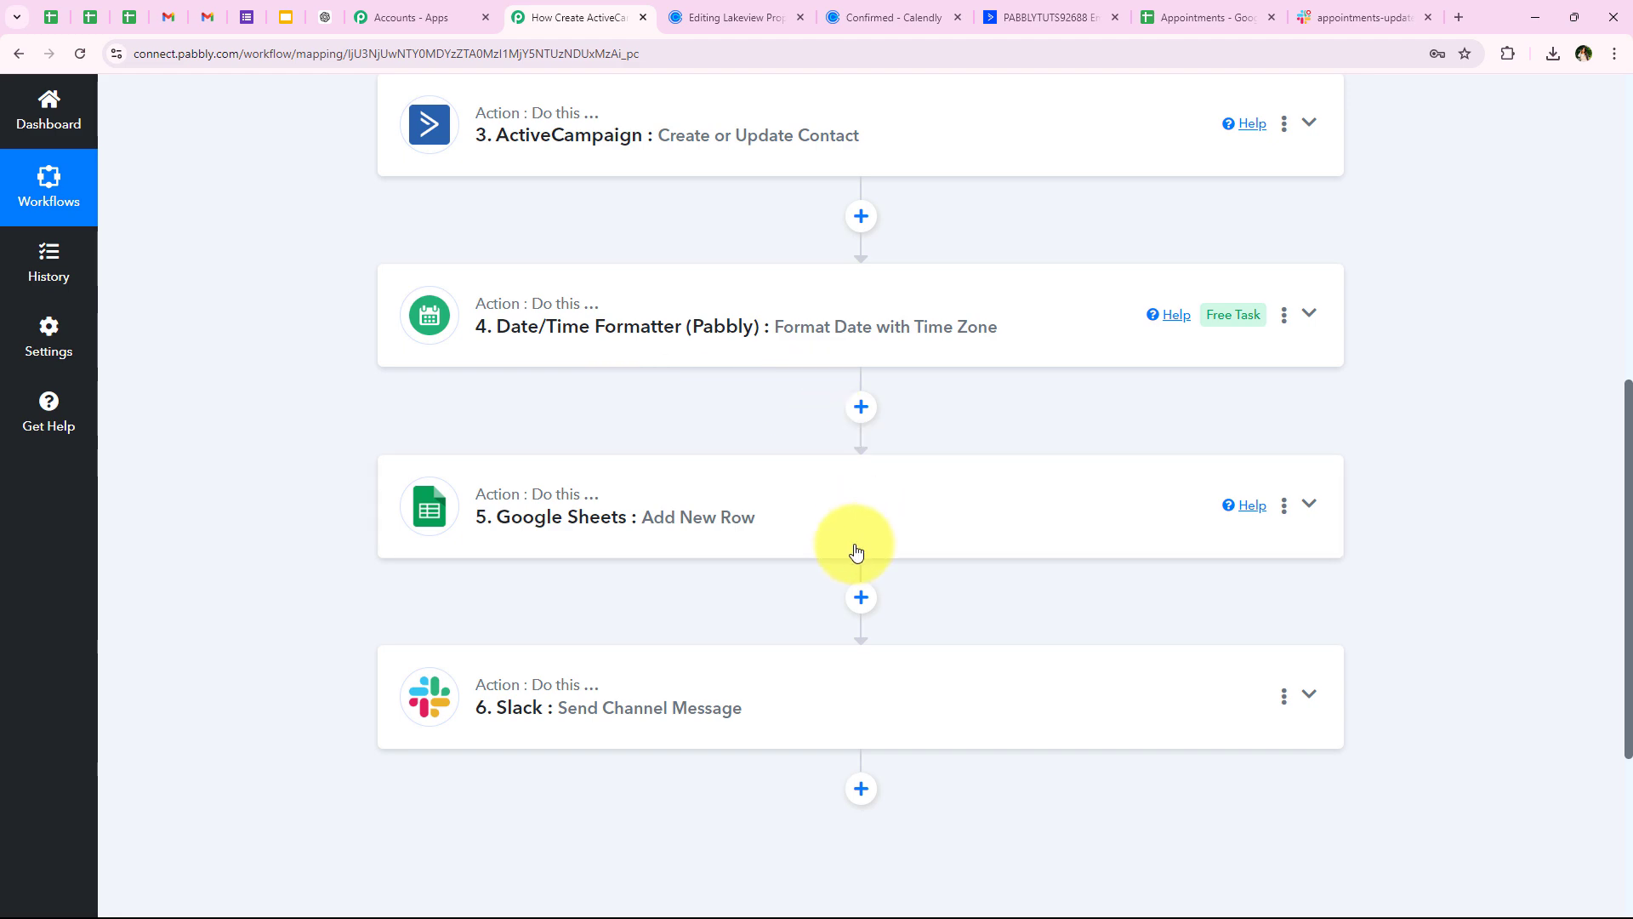
{"action": "scroll", "coordinate": [425, 590], "scroll_direction": "down", "scroll_amount": 1}
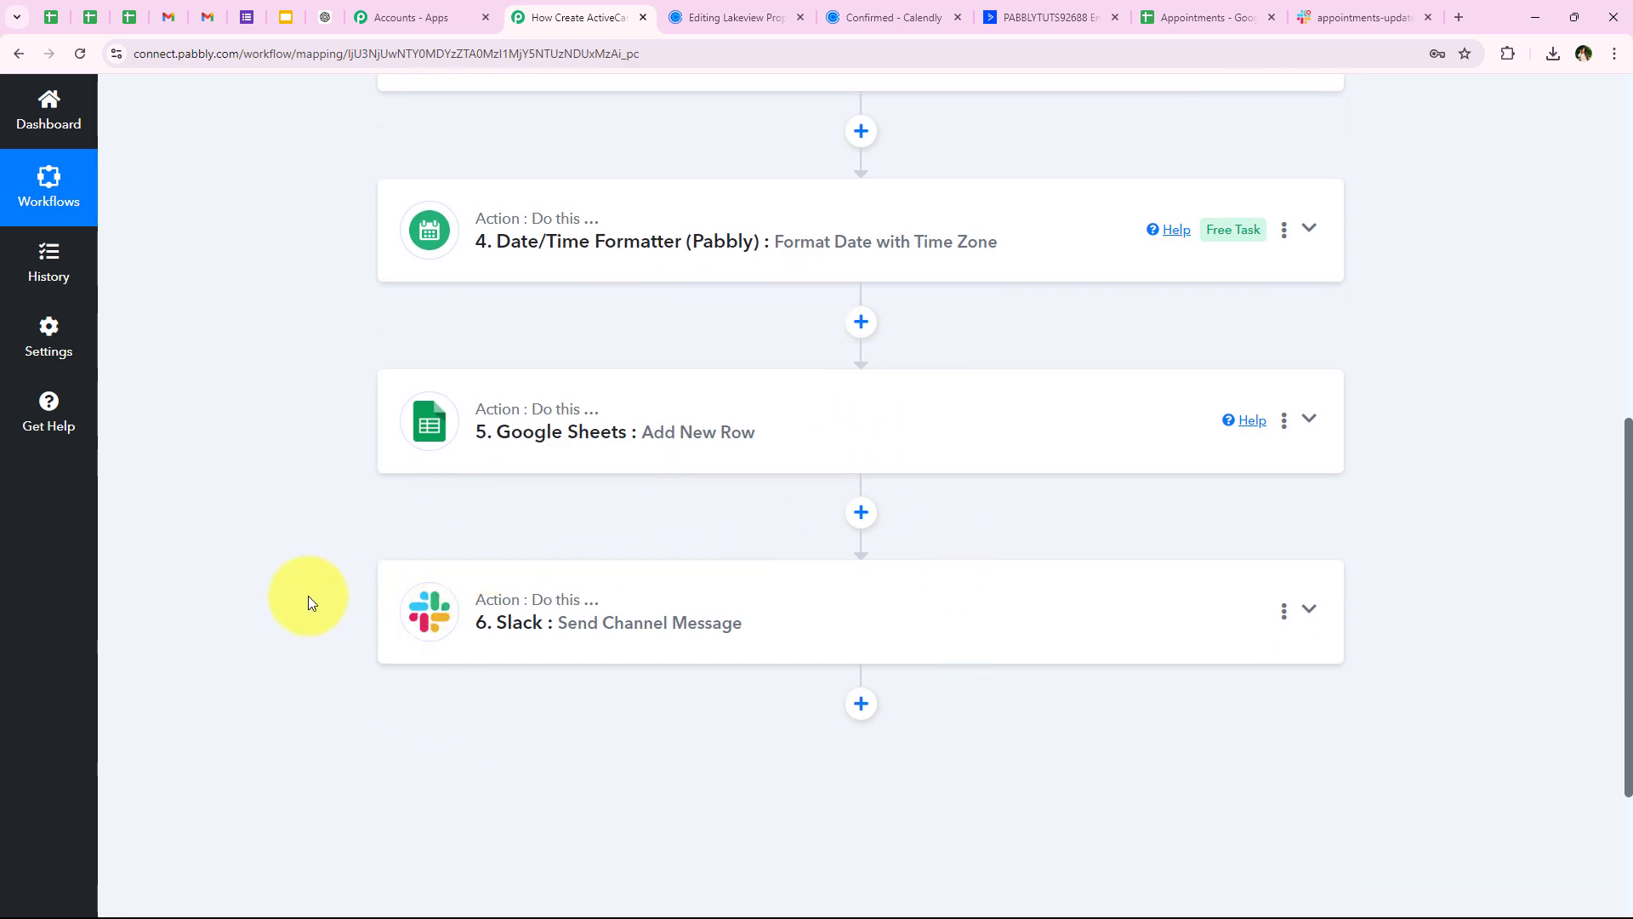
{"action": "scroll", "coordinate": [283, 621], "scroll_direction": "up", "scroll_amount": 10}
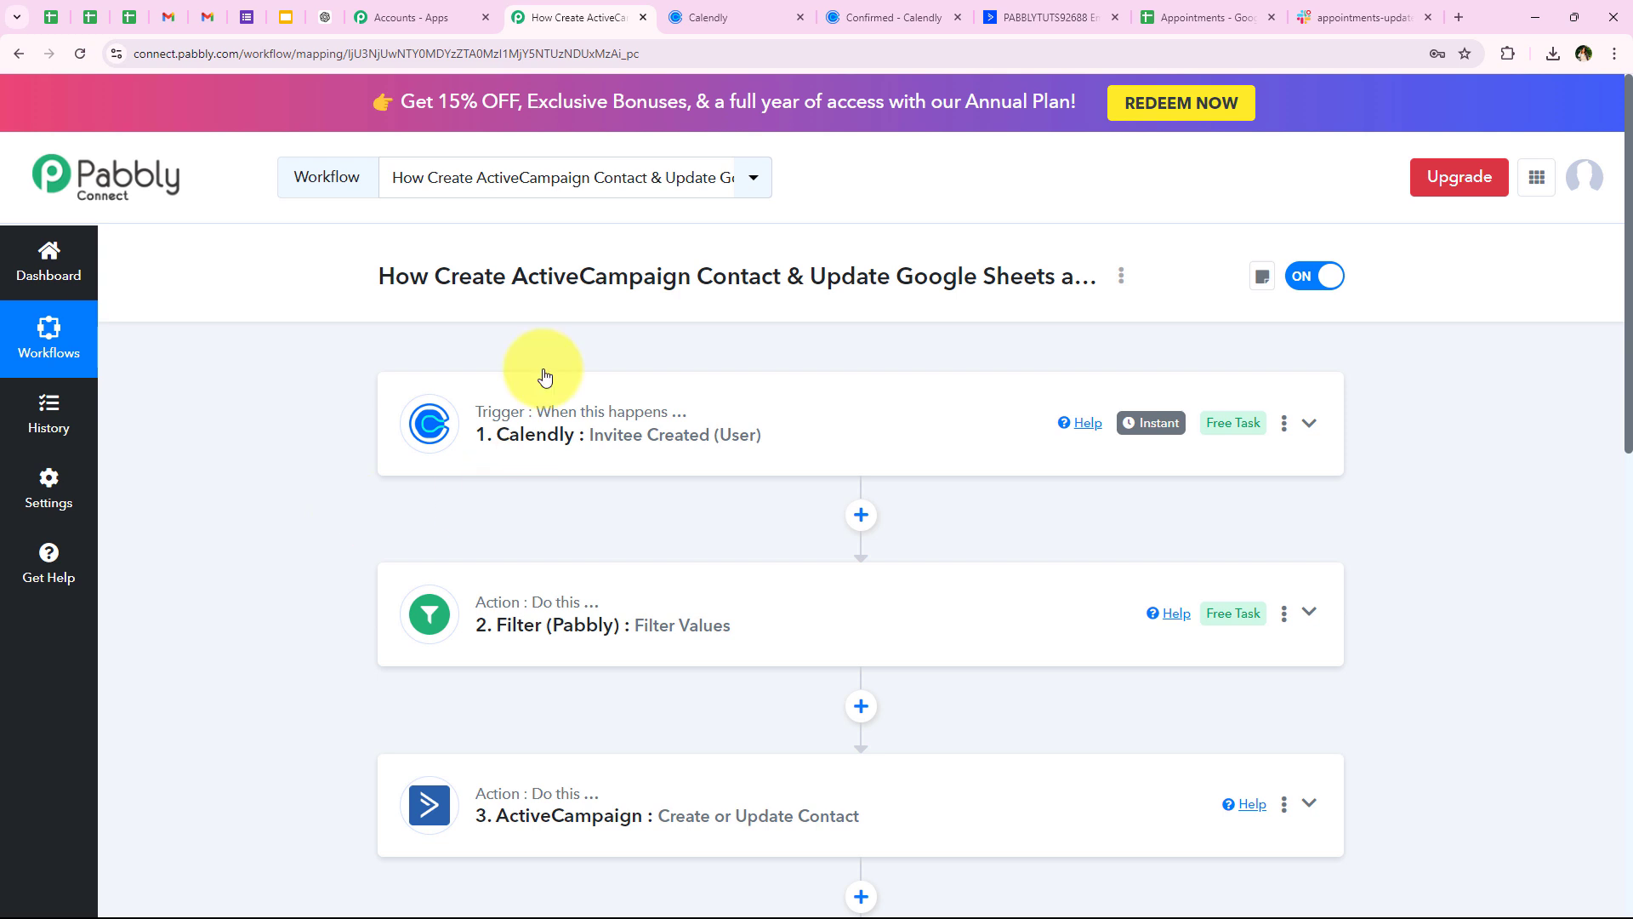
On the Lakeview Properties booking page, pick Friday, August 30 at 2:00pm
{"action": "left_click", "coordinate": [705, 12]}
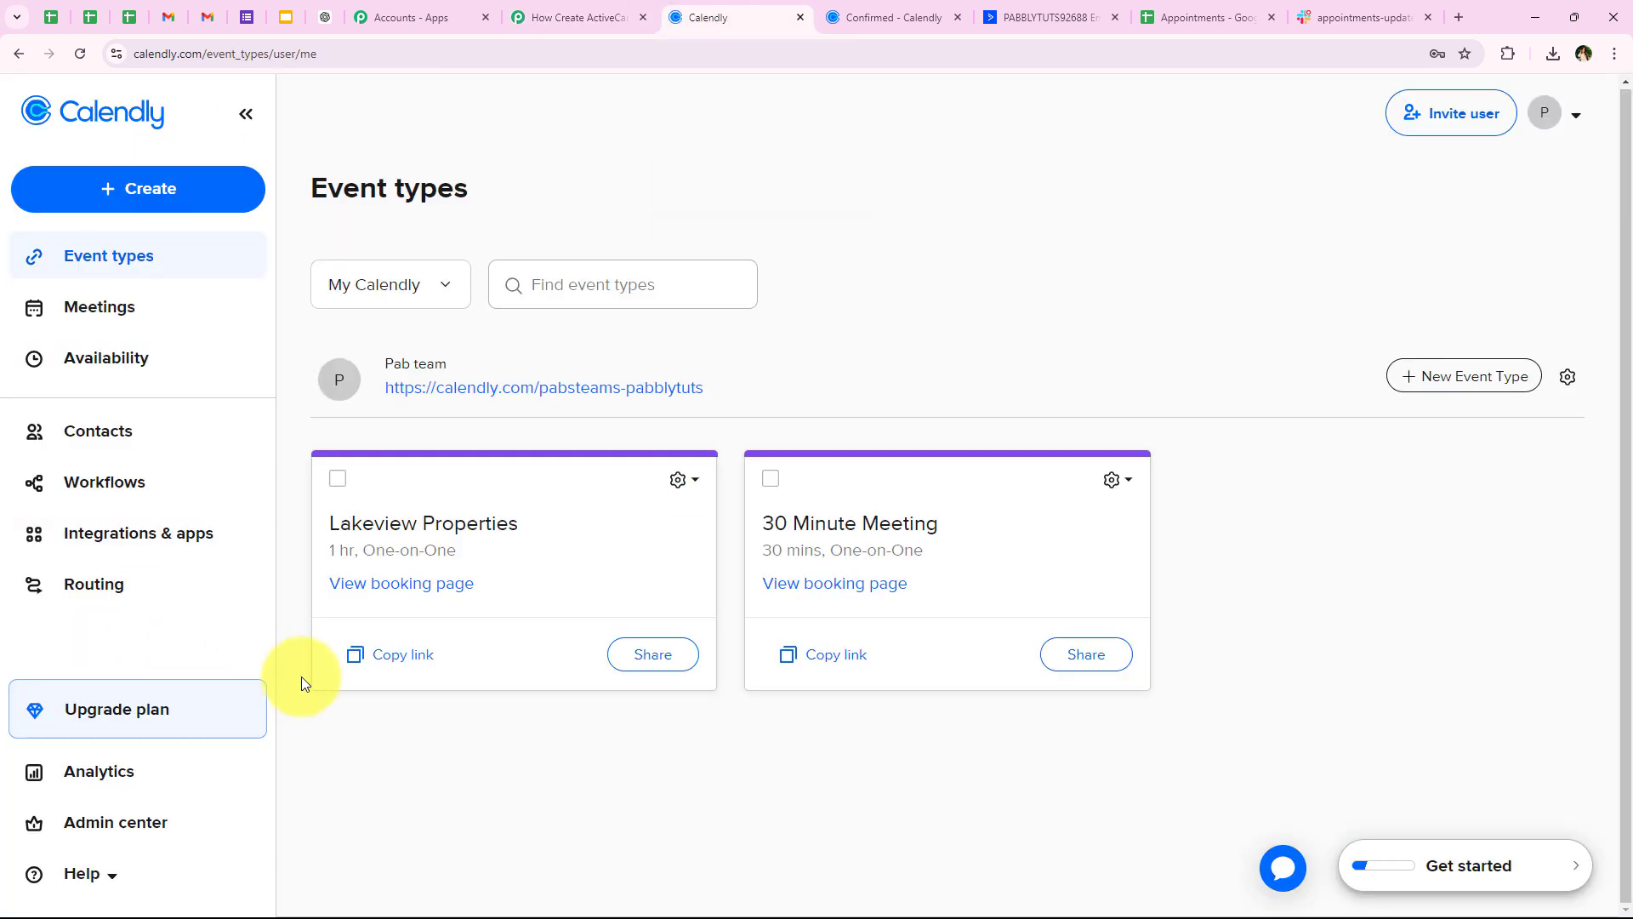
{"action": "left_click", "coordinate": [374, 585]}
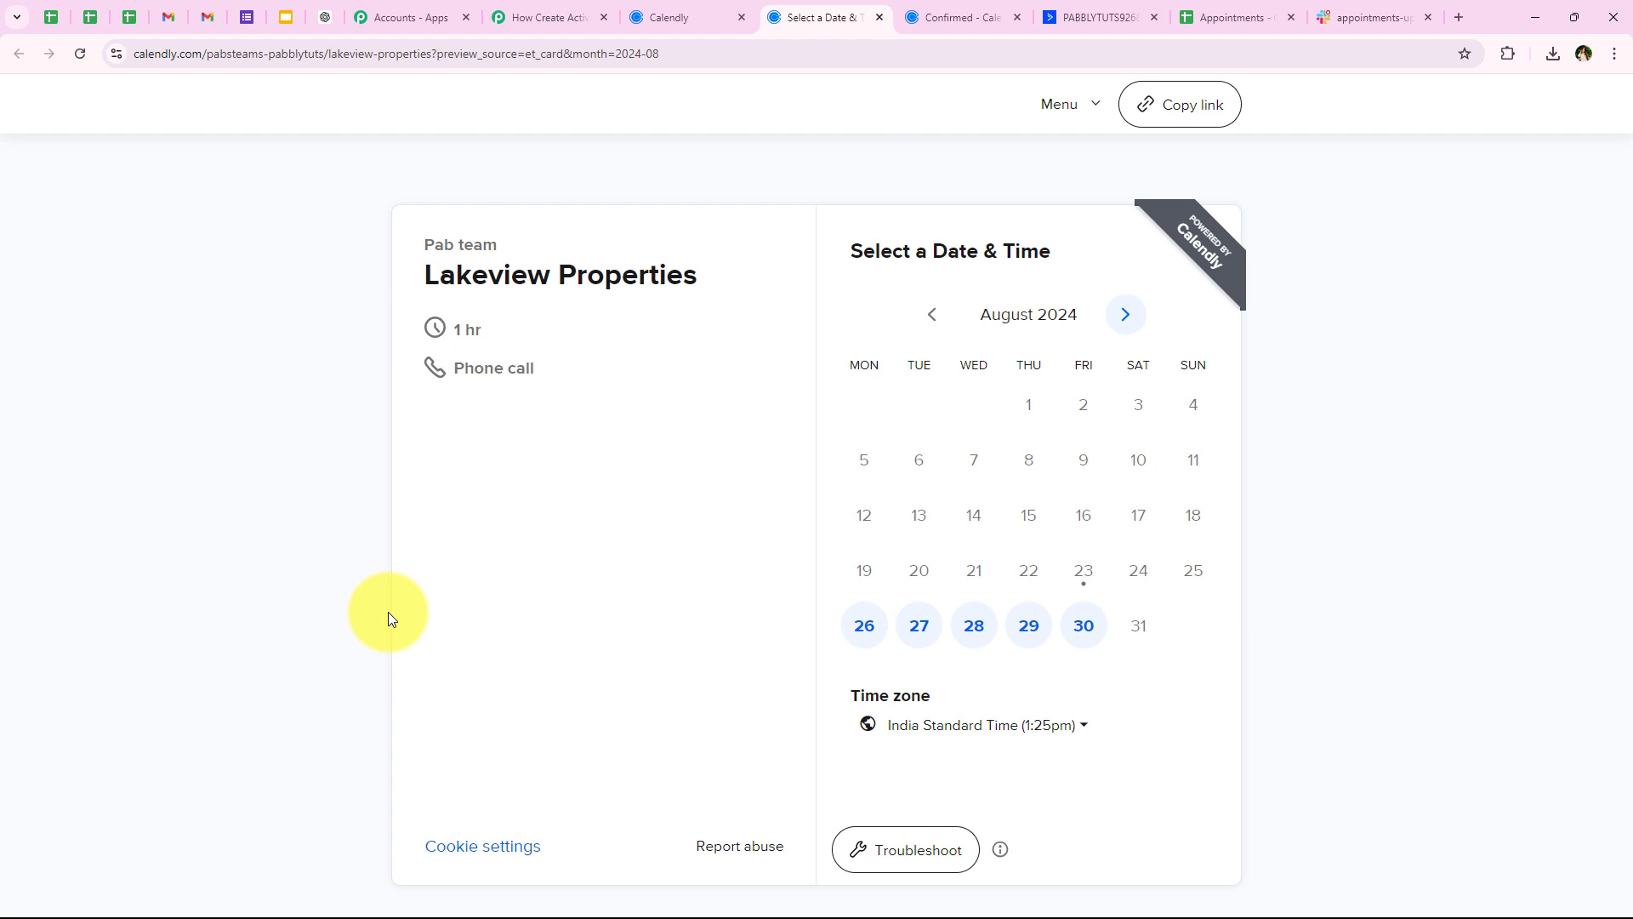
{"action": "left_click", "coordinate": [1100, 647]}
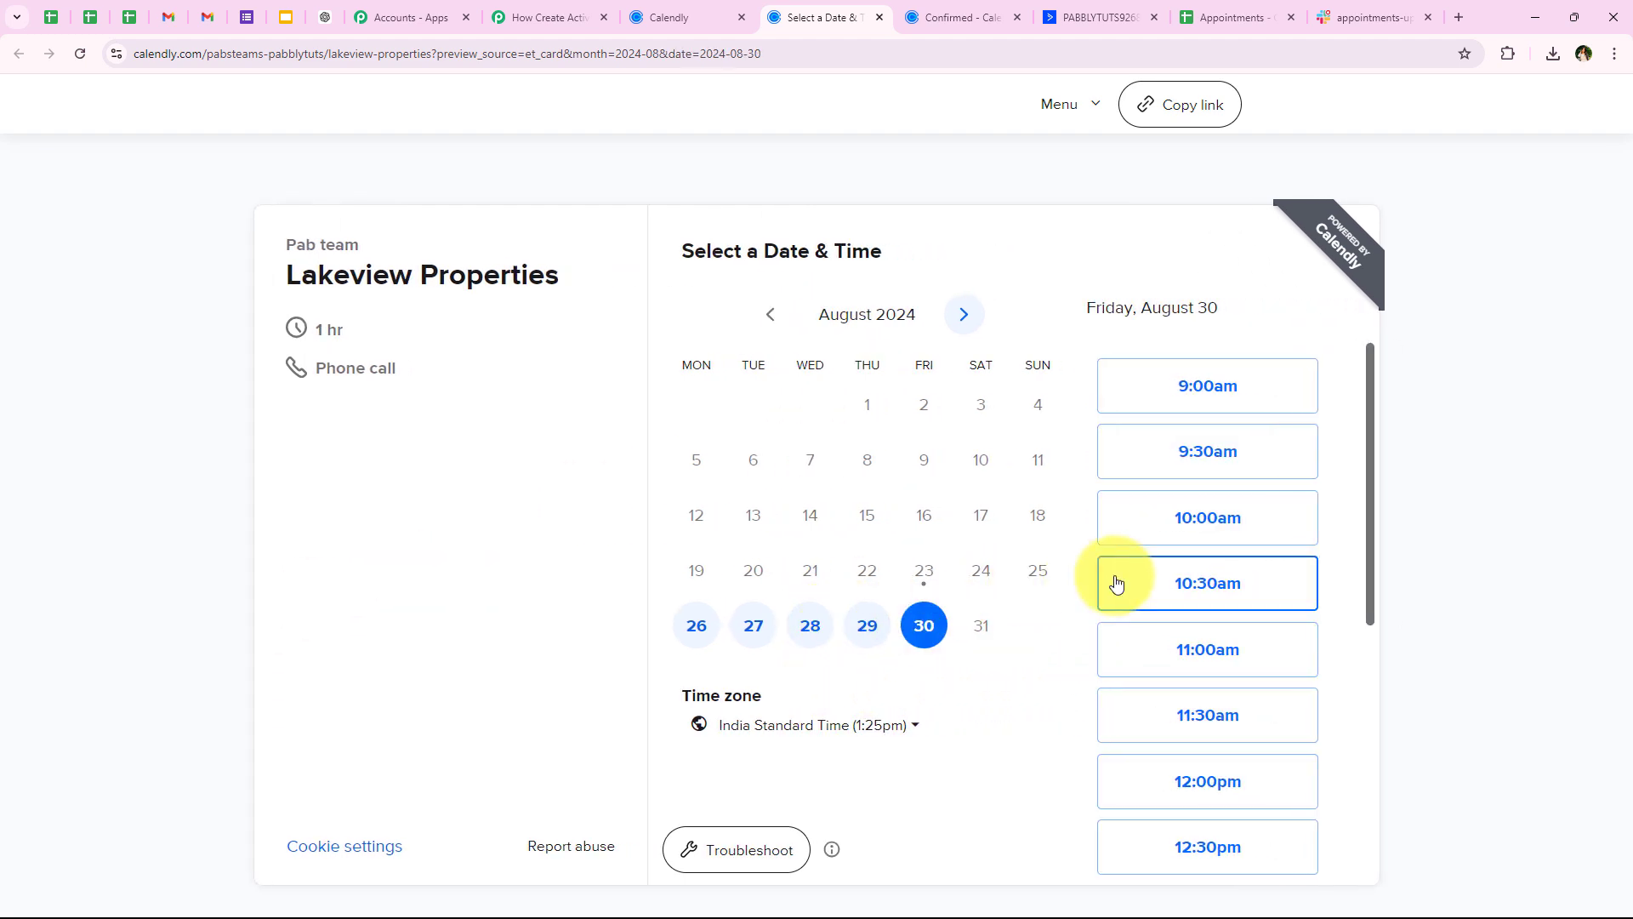
{"action": "scroll", "coordinate": [1115, 579], "scroll_direction": "down", "scroll_amount": 2}
{"action": "scroll", "coordinate": [1119, 595], "scroll_direction": "down", "scroll_amount": 3}
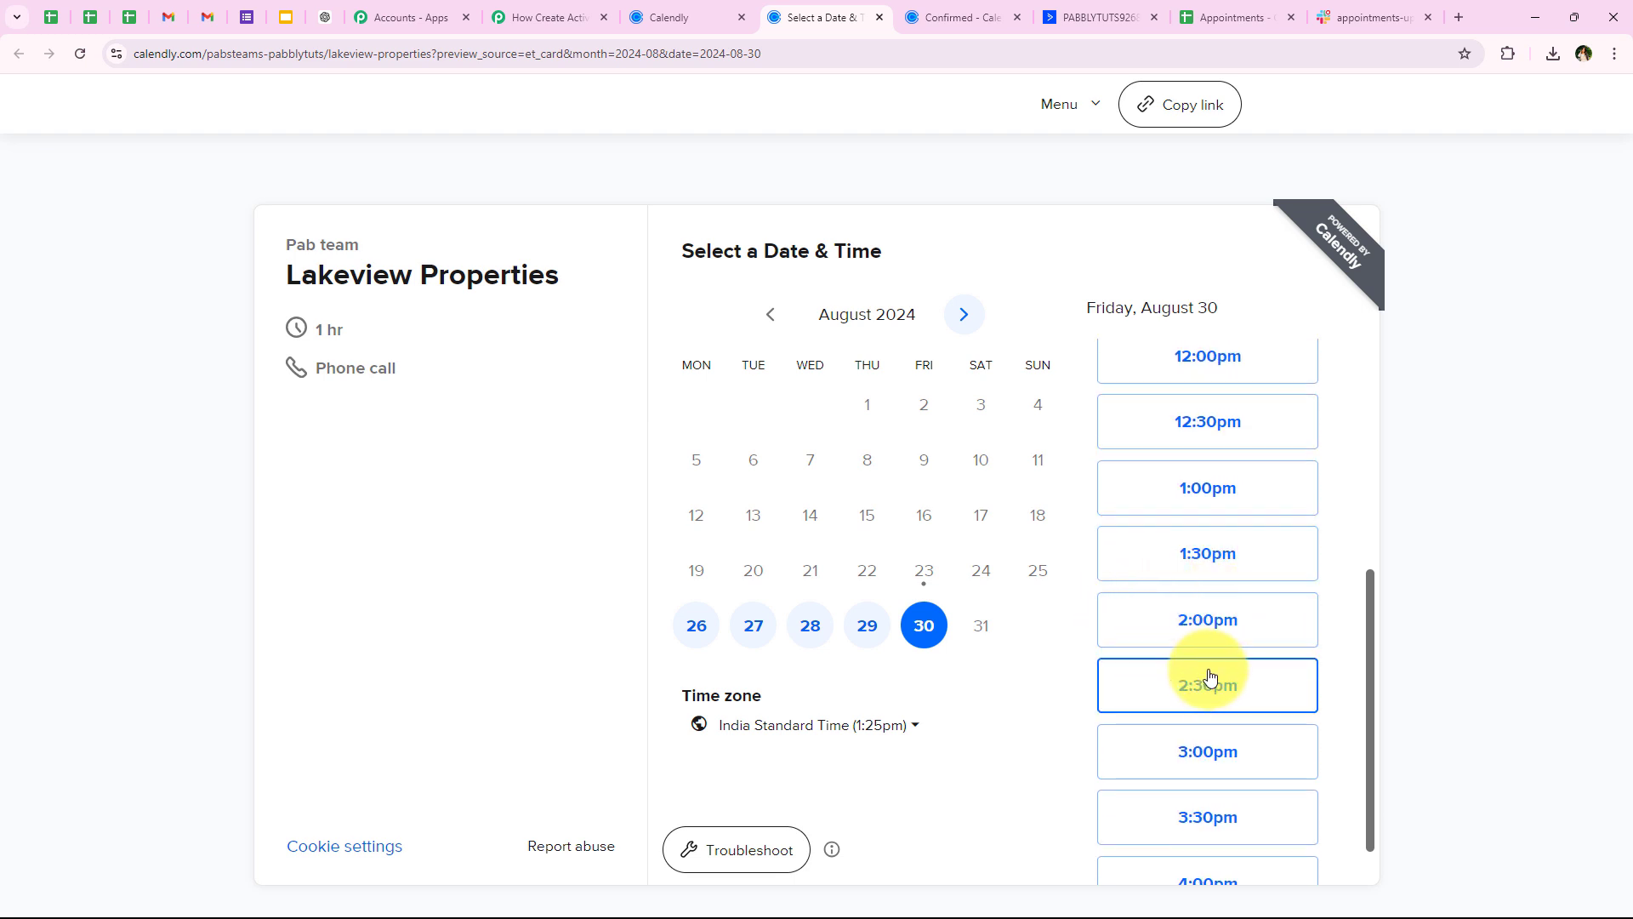
{"action": "left_click", "coordinate": [1211, 630]}
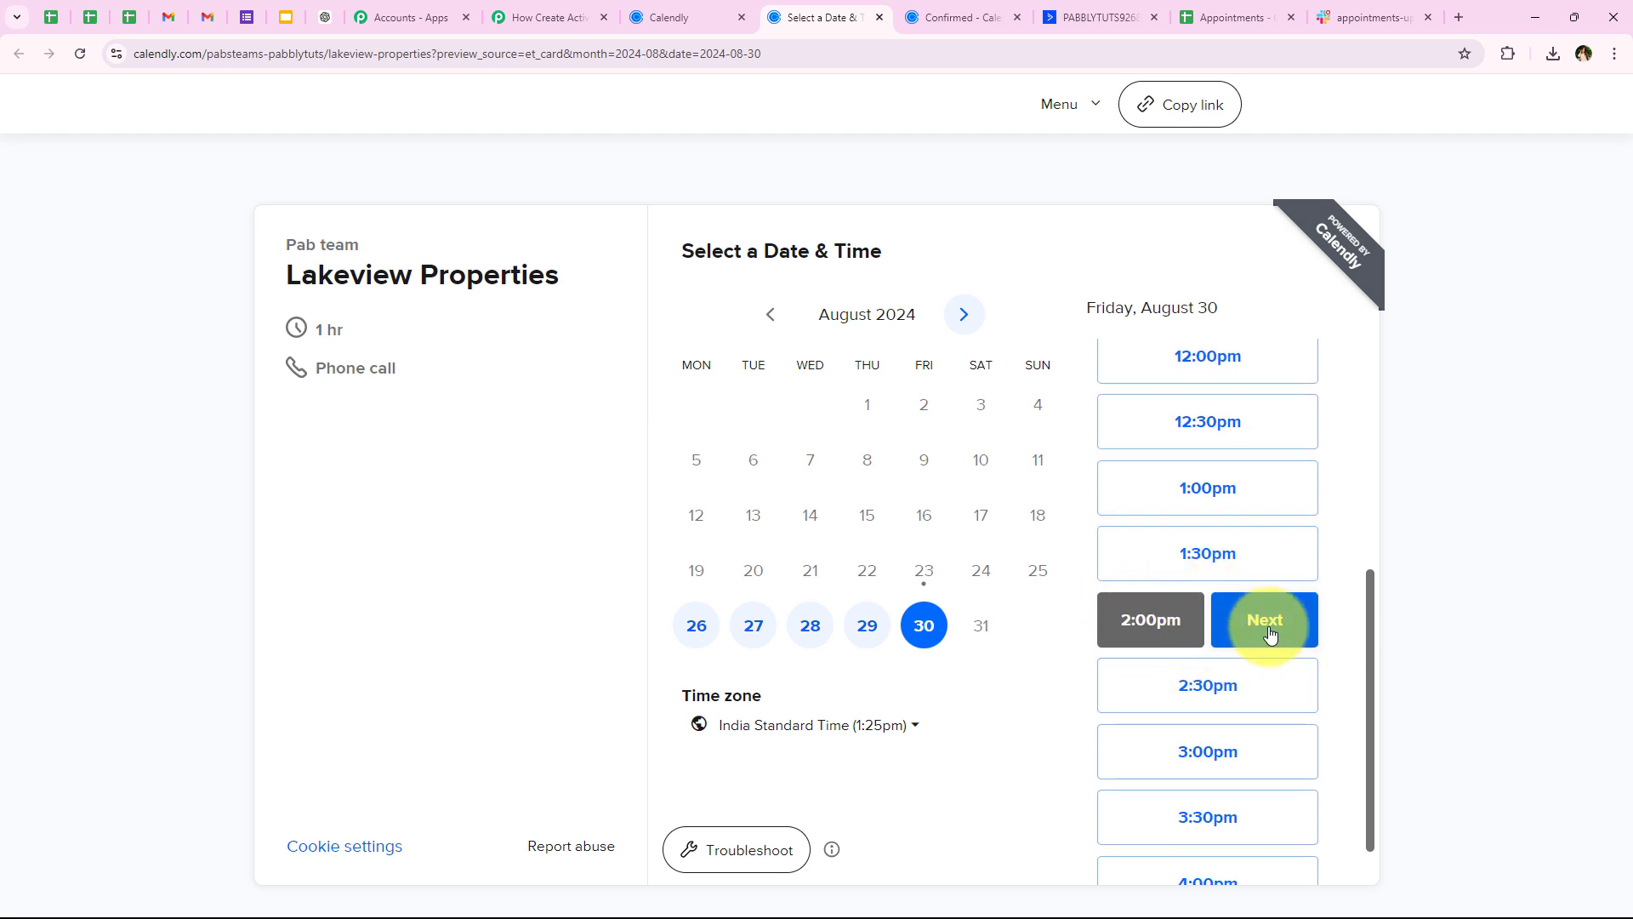
{"action": "left_click", "coordinate": [1268, 628]}
Autofill the invitee details, edit the phone, choose Residential Home, and schedule the event
{"action": "left_click", "coordinate": [772, 327]}
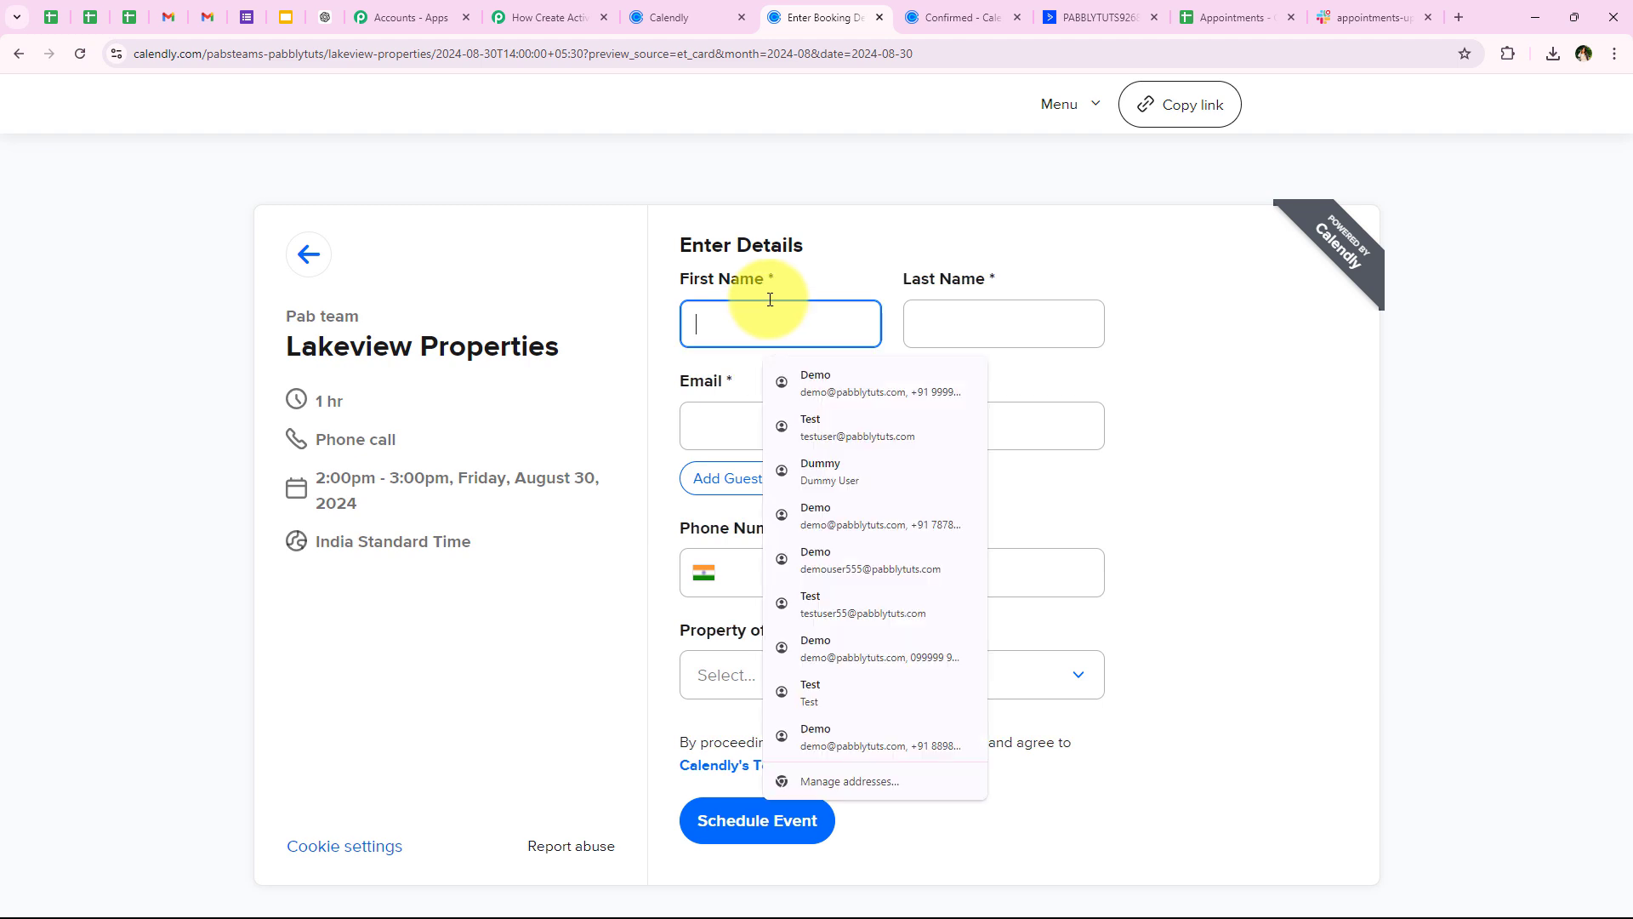
{"action": "left_click", "coordinate": [829, 416]}
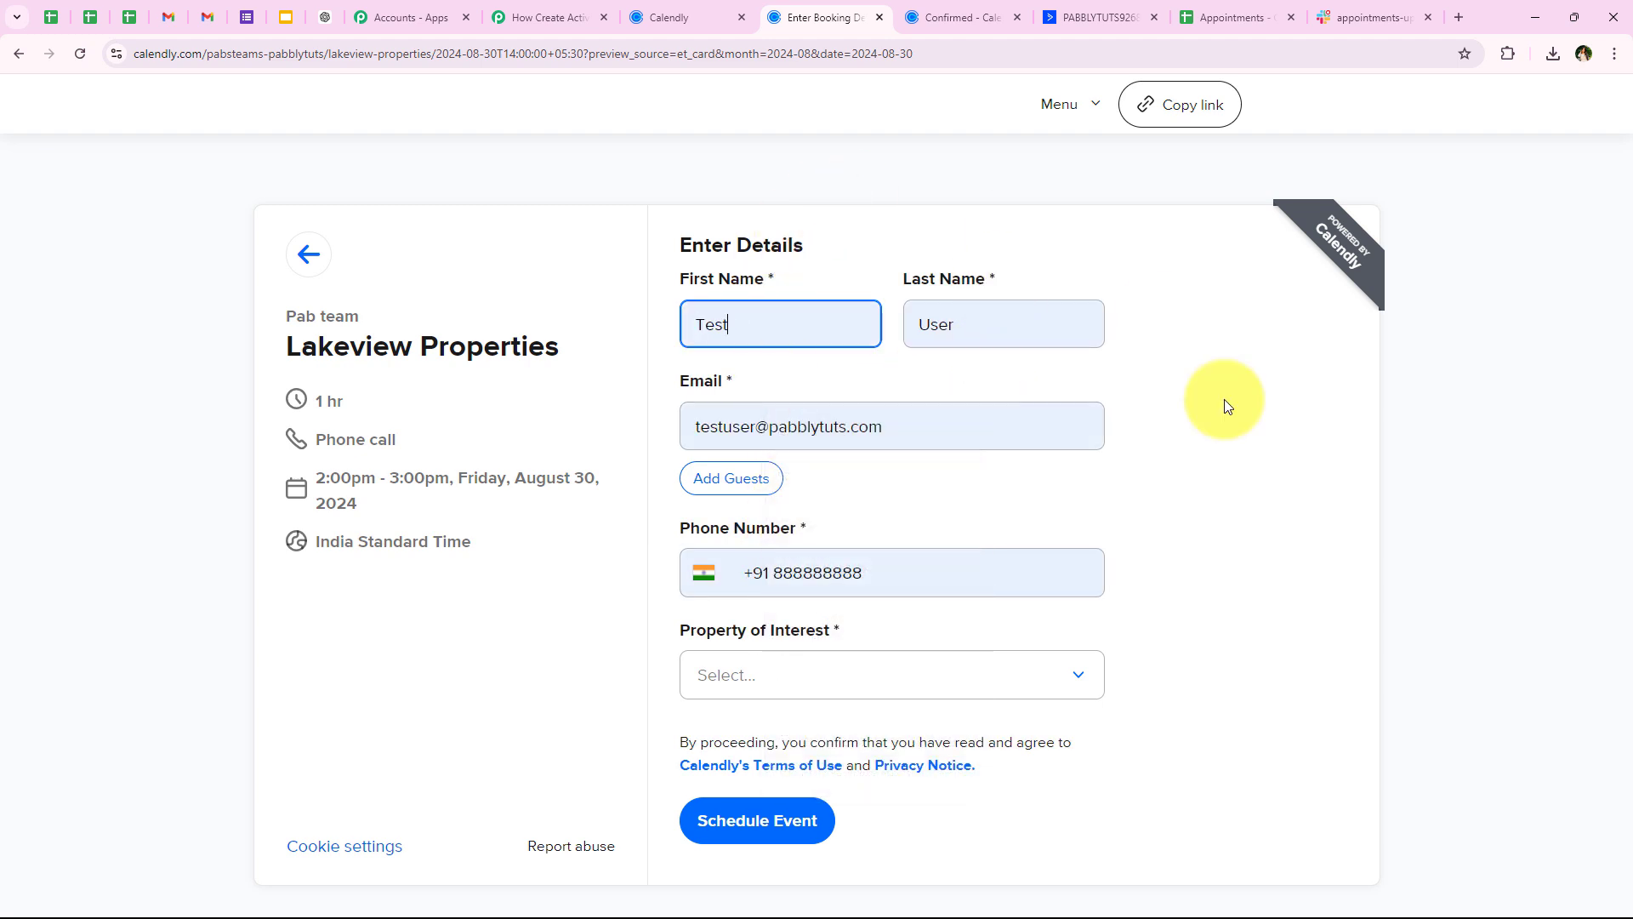
{"action": "left_click", "coordinate": [816, 453]}
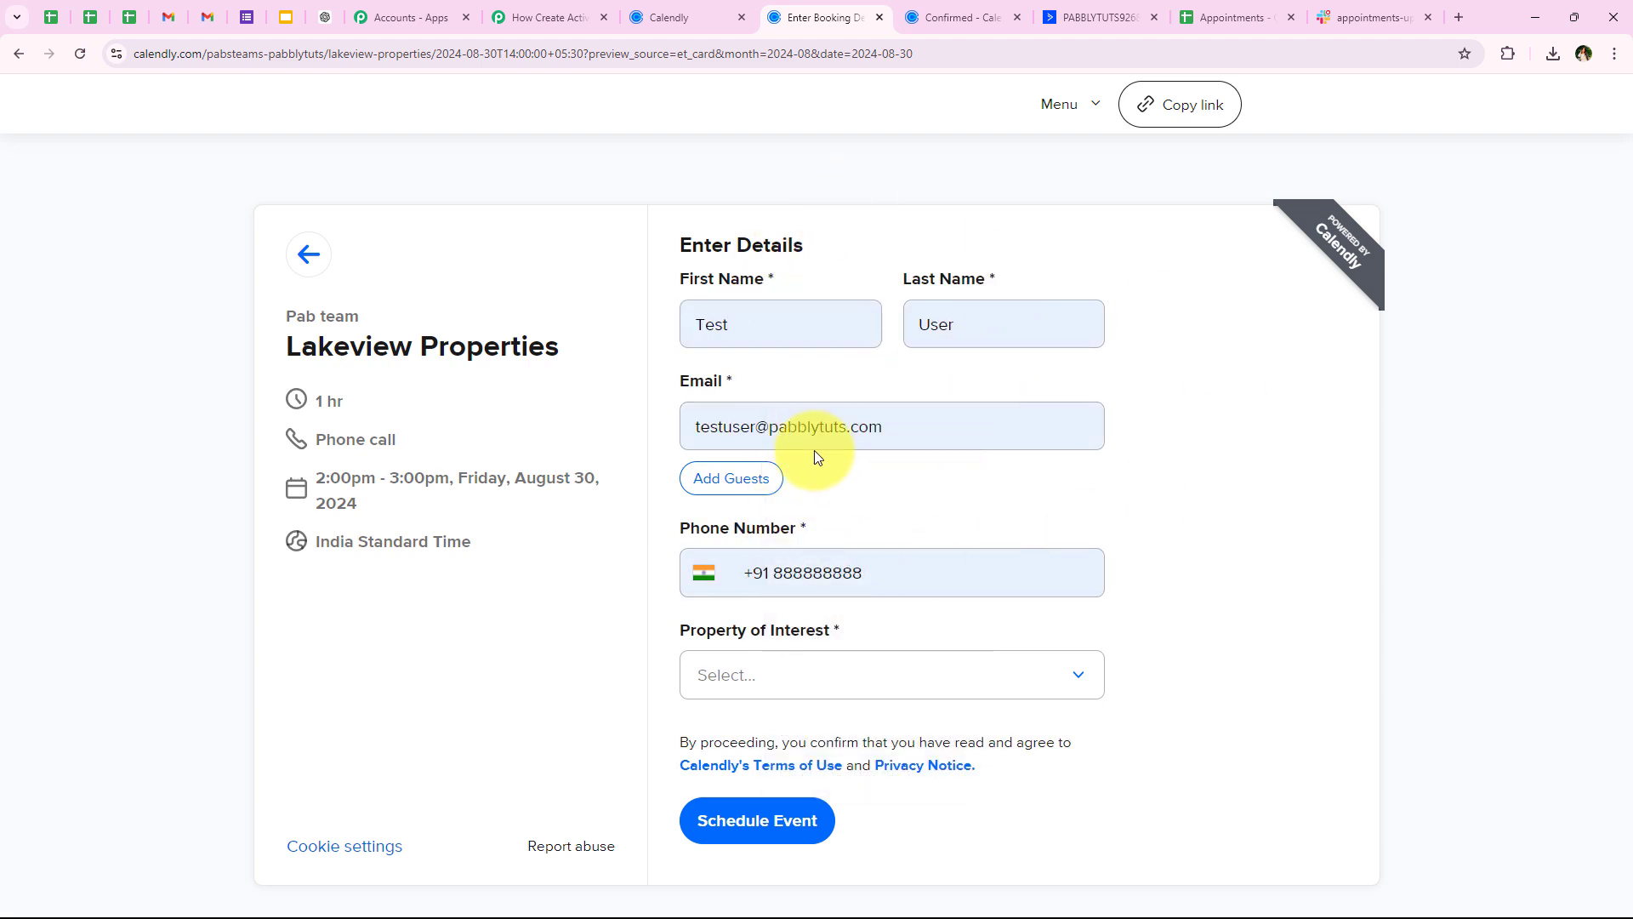
{"action": "left_click", "coordinate": [893, 579]}
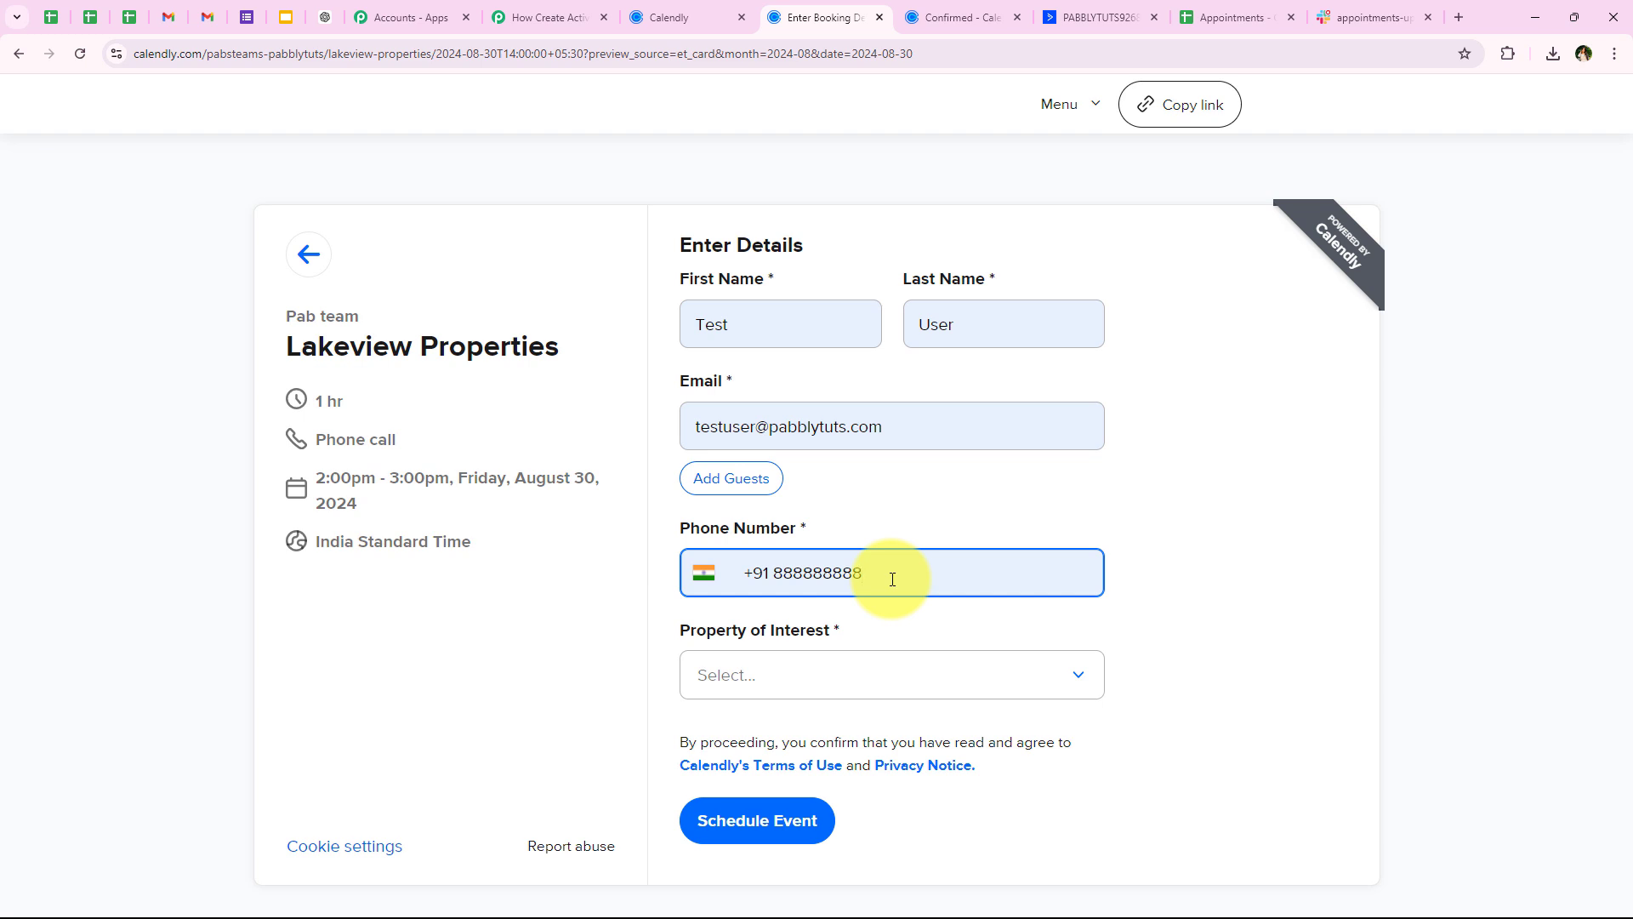
{"action": "type", "text": "8"}
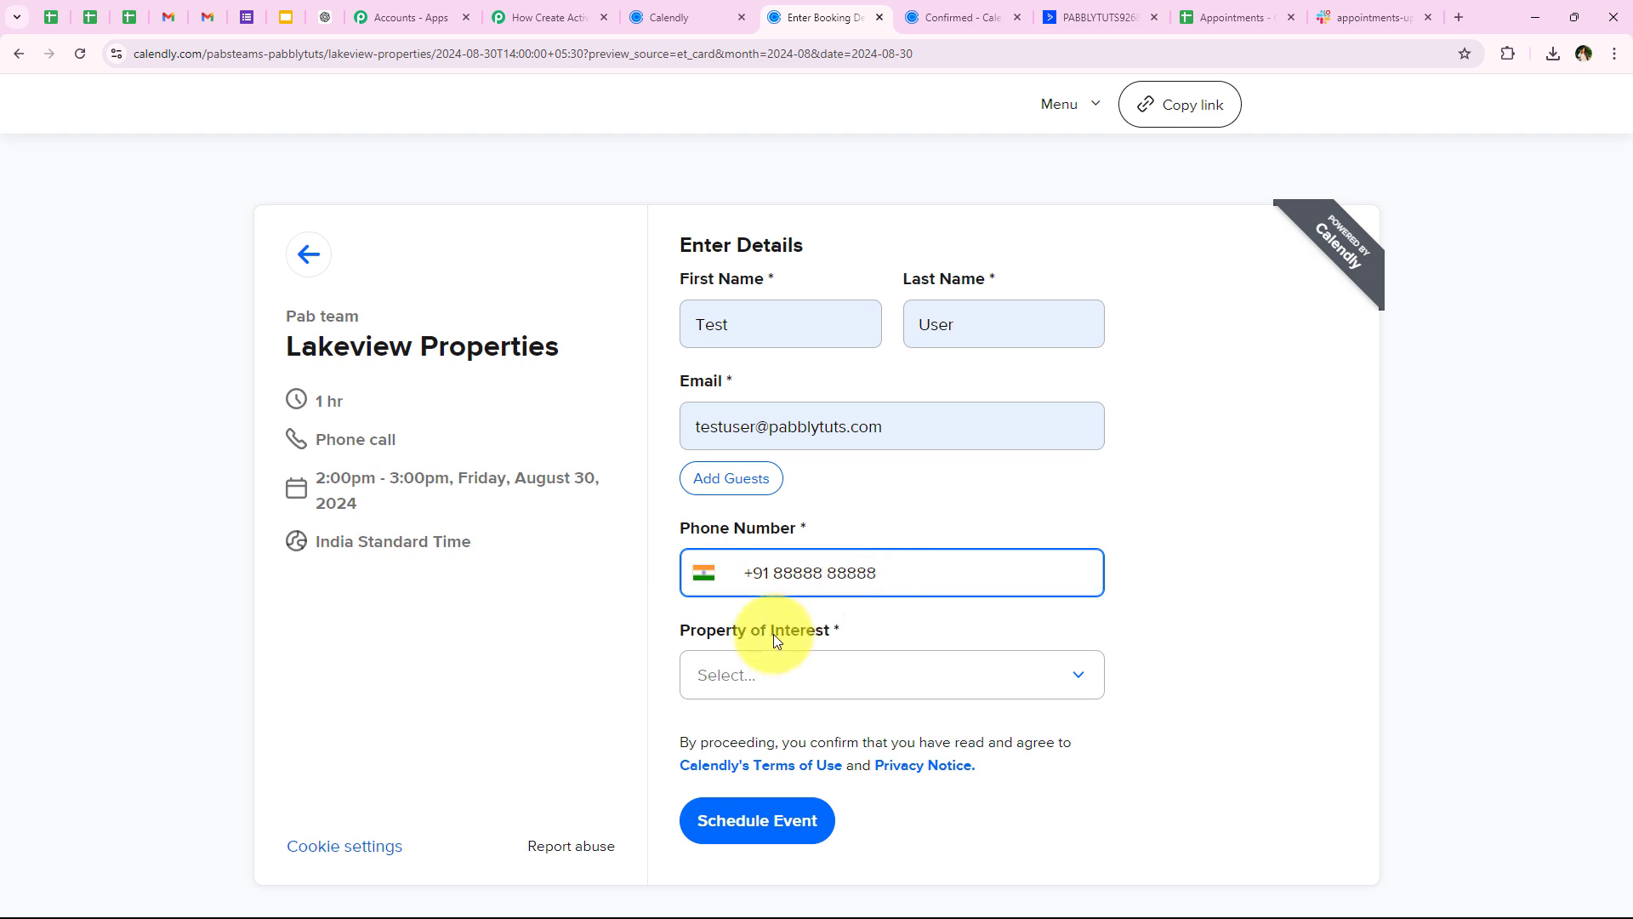
{"action": "left_click_drag", "start_coordinate": [680, 631], "coordinate": [833, 645]}
{"action": "left_click", "coordinate": [718, 681]}
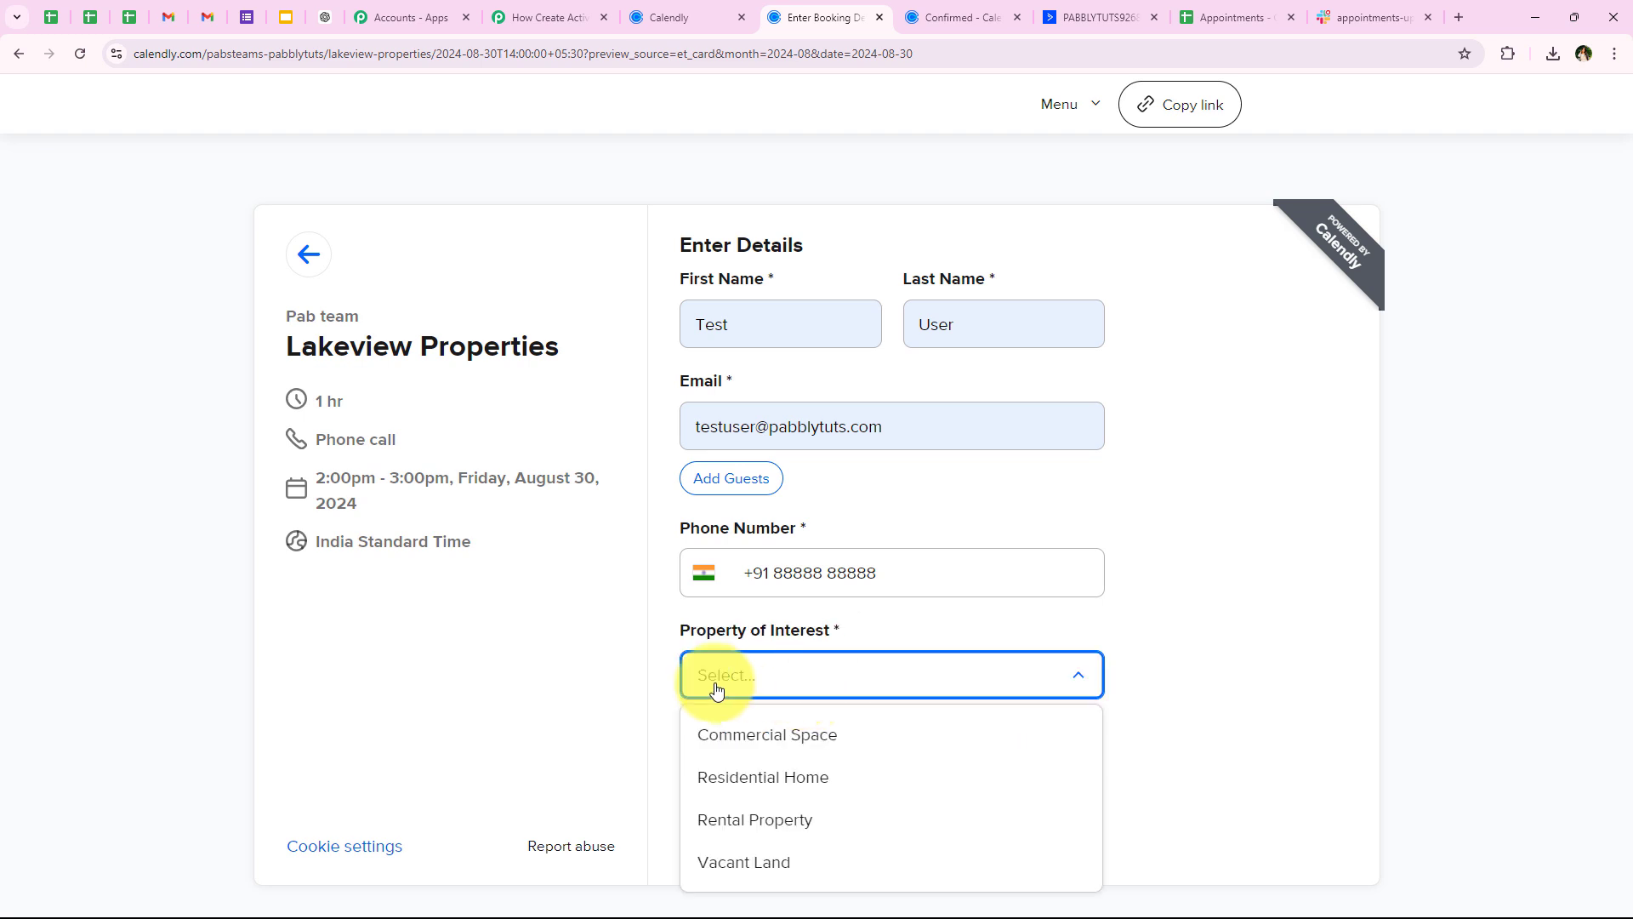
{"action": "left_click", "coordinate": [697, 774]}
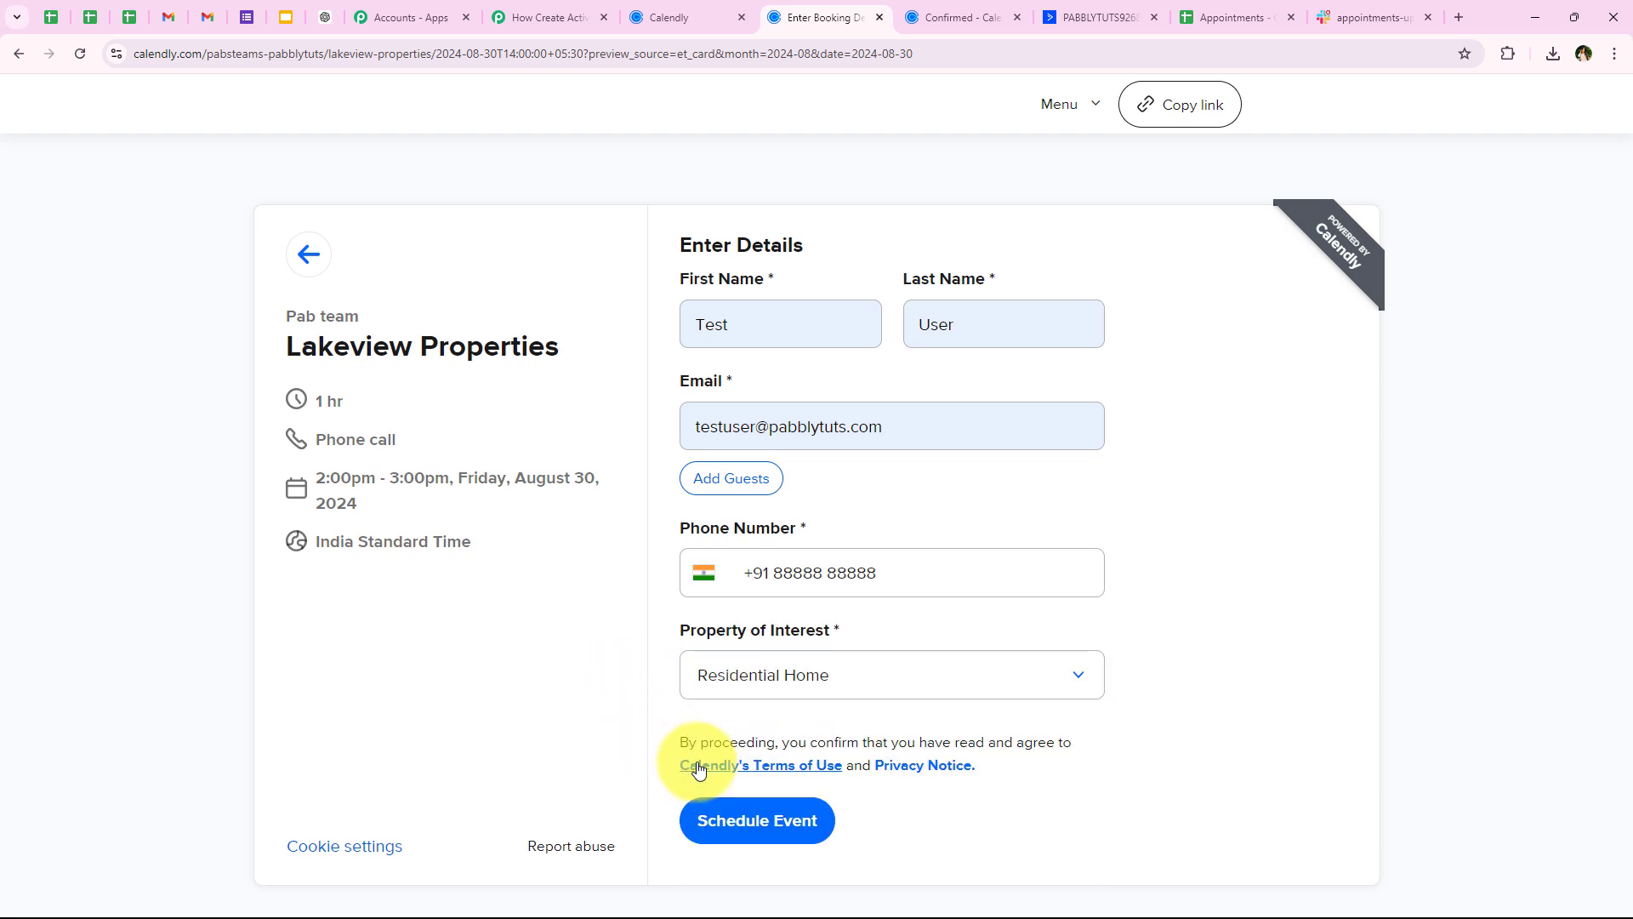
{"action": "left_click", "coordinate": [713, 827]}
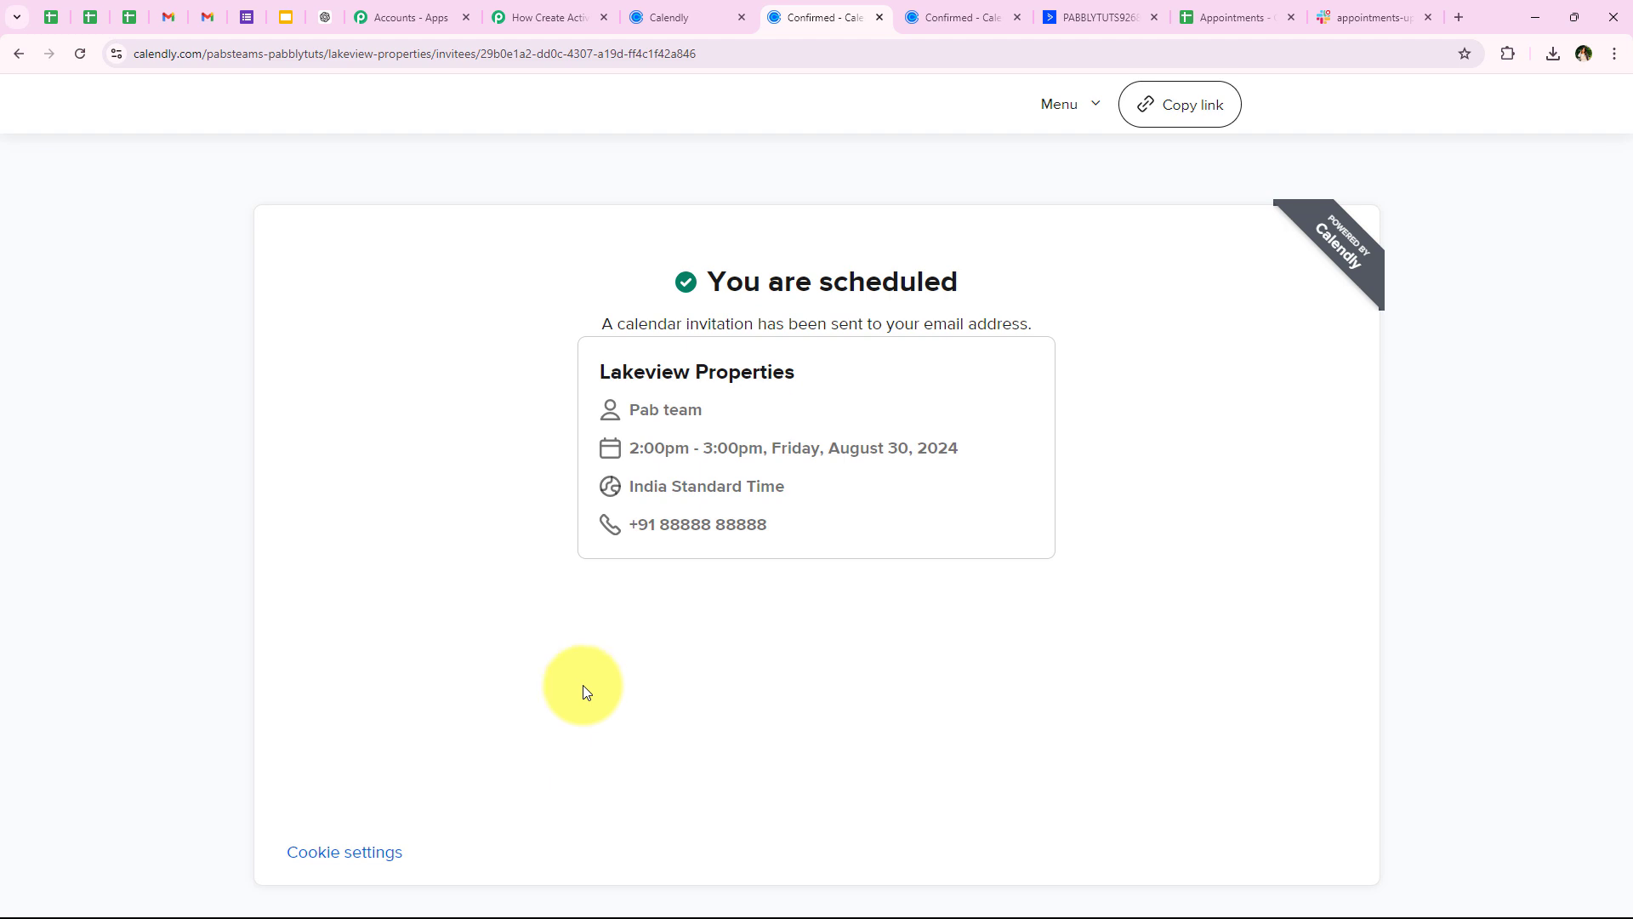
Confirm the test booker appears as a new ActiveCampaign contact, then go to the Appointments sheet
{"action": "left_click", "coordinate": [1089, 17]}
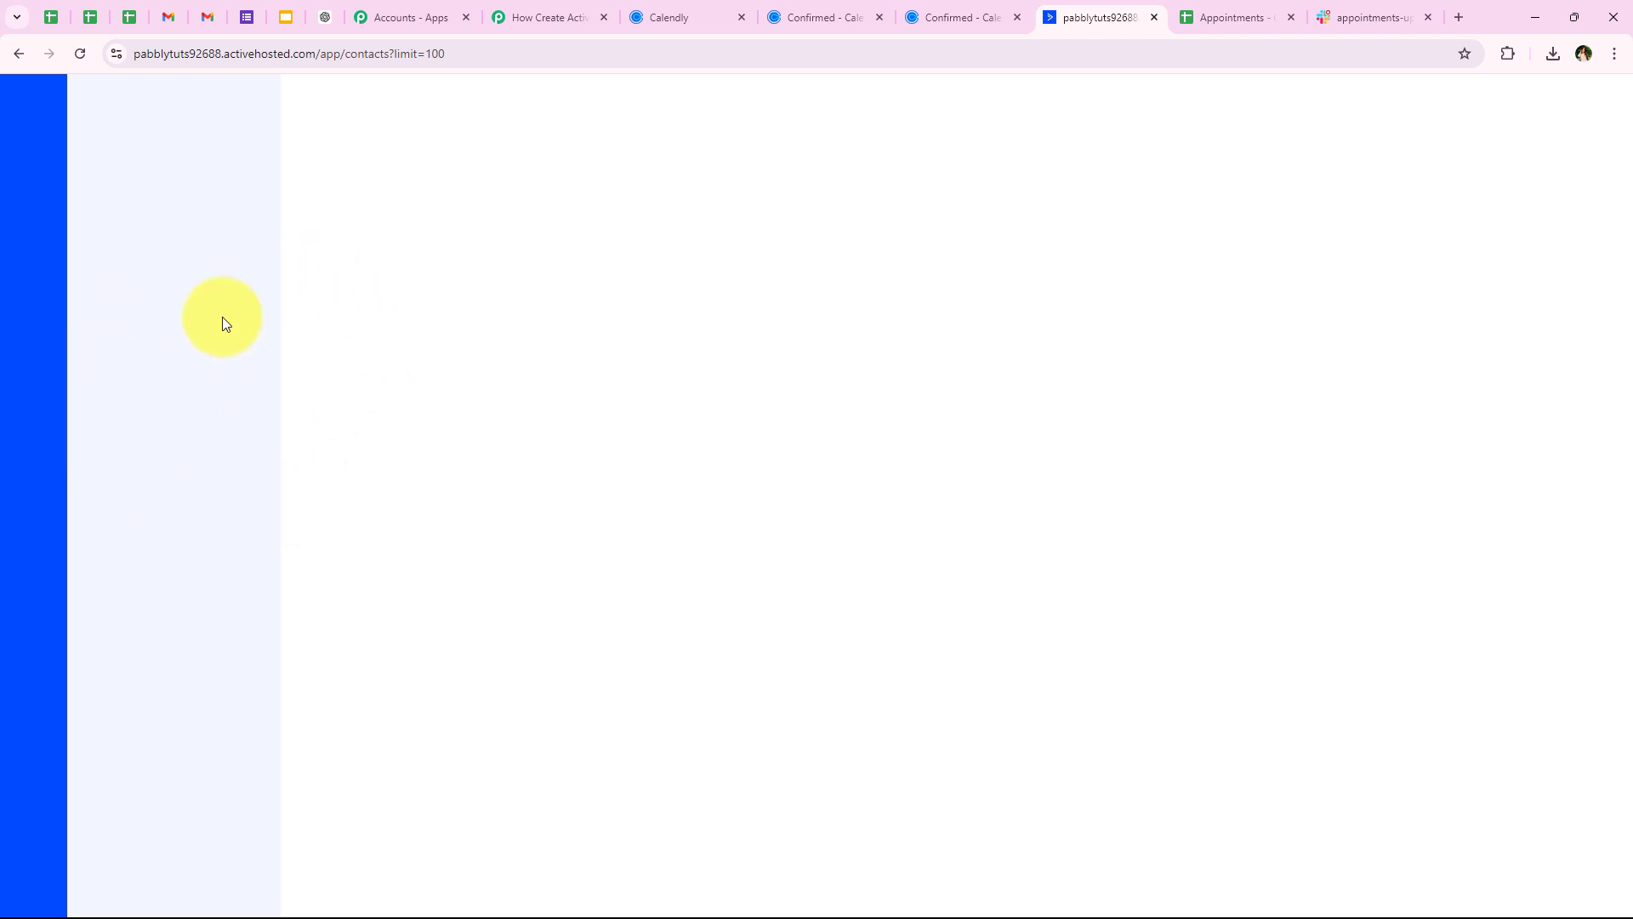
{"action": "left_click", "coordinate": [177, 162]}
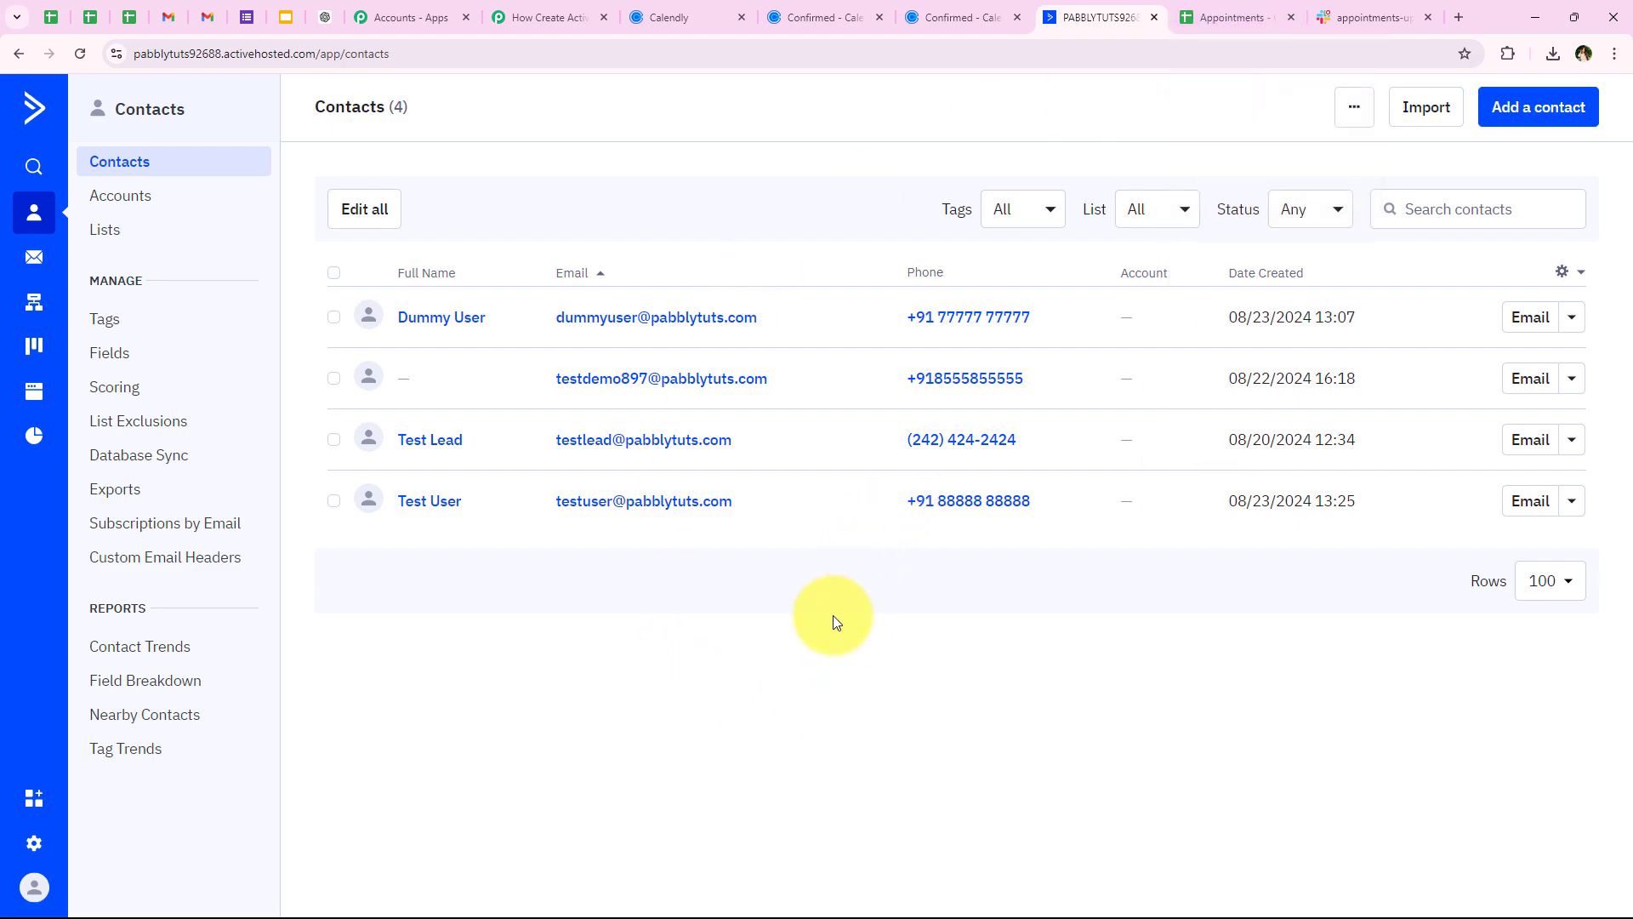
{"action": "left_click", "coordinate": [1189, 19]}
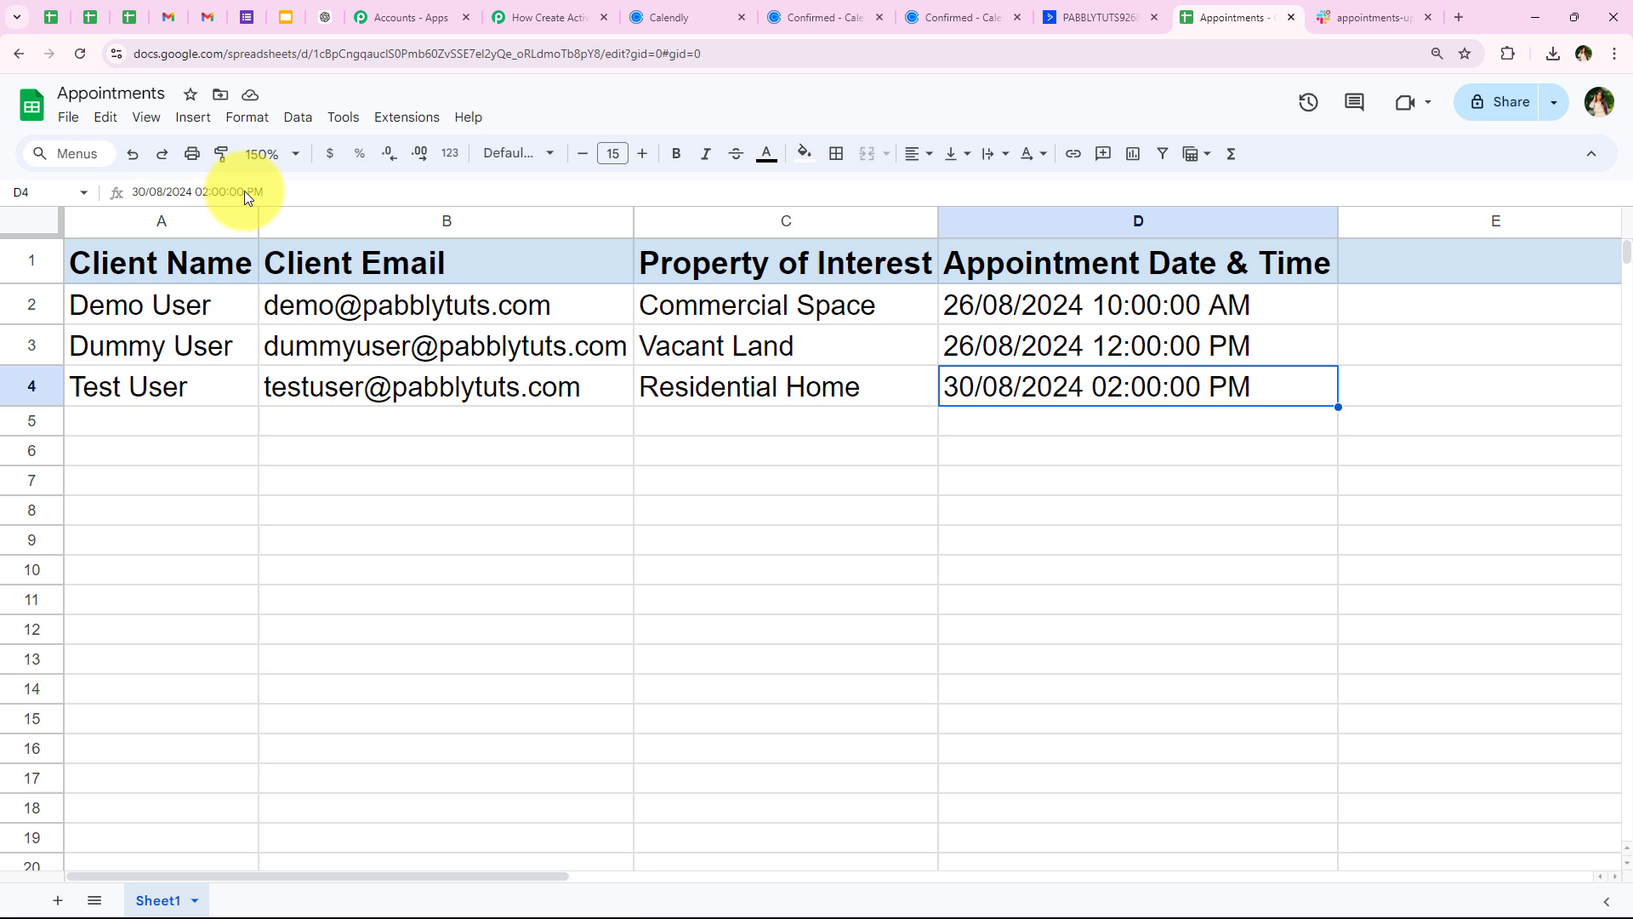
Check row 4 against the Calendly confirmation, then go to Slack's #appointments-updates
{"action": "left_click", "coordinate": [14, 378]}
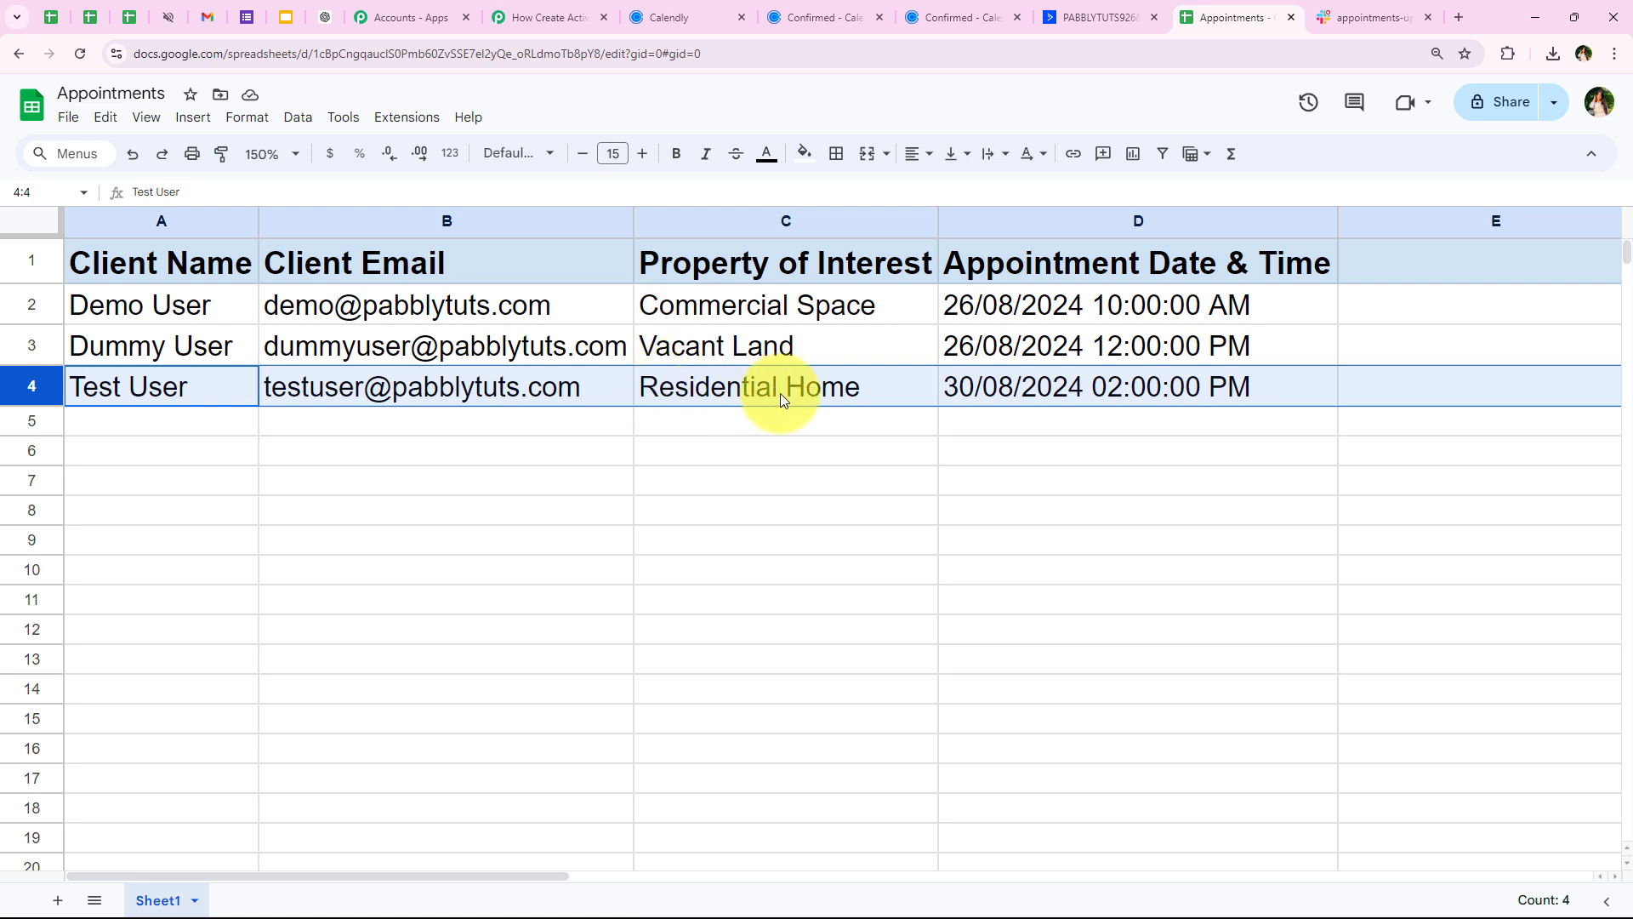
{"action": "left_click", "coordinate": [1021, 430]}
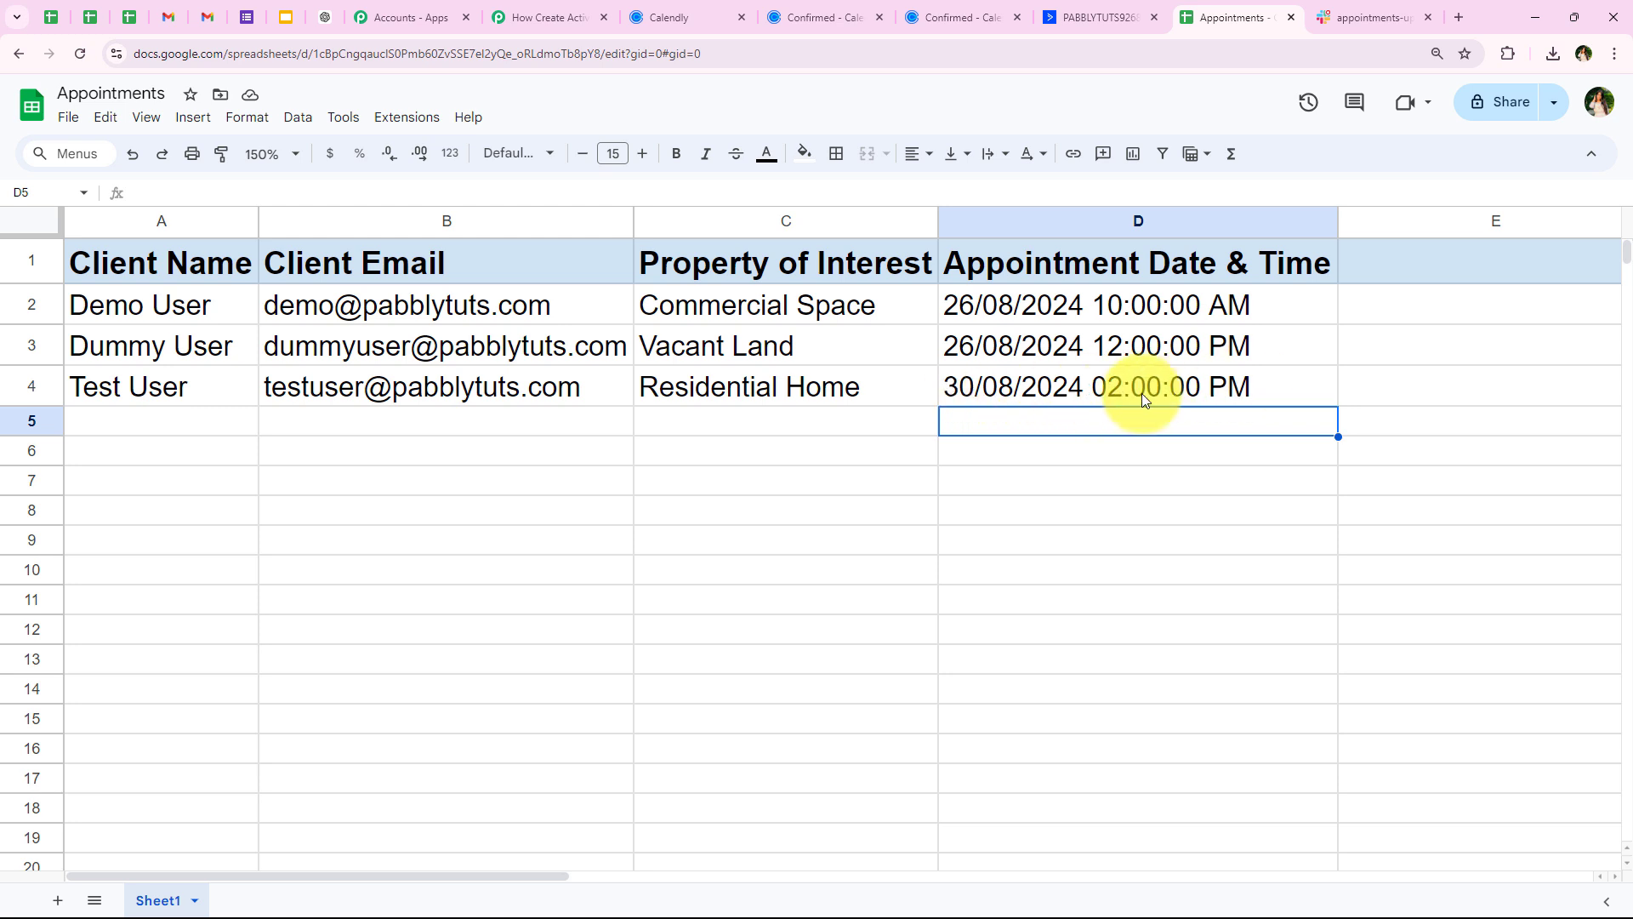
{"action": "left_click", "coordinate": [823, 15]}
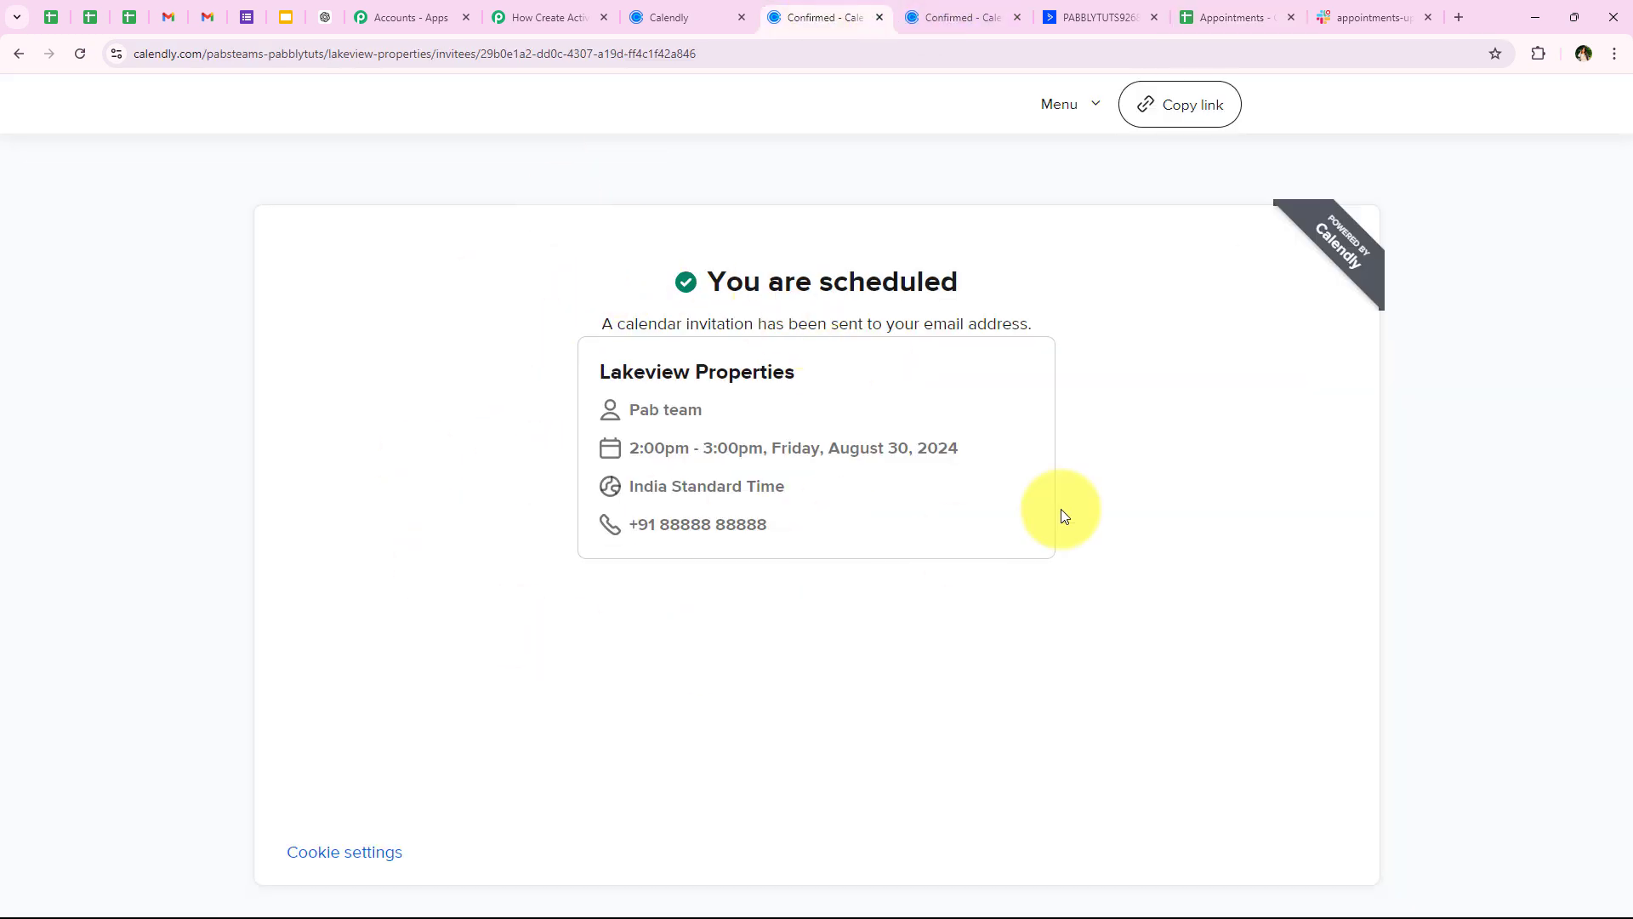
{"action": "left_click", "coordinate": [1235, 17]}
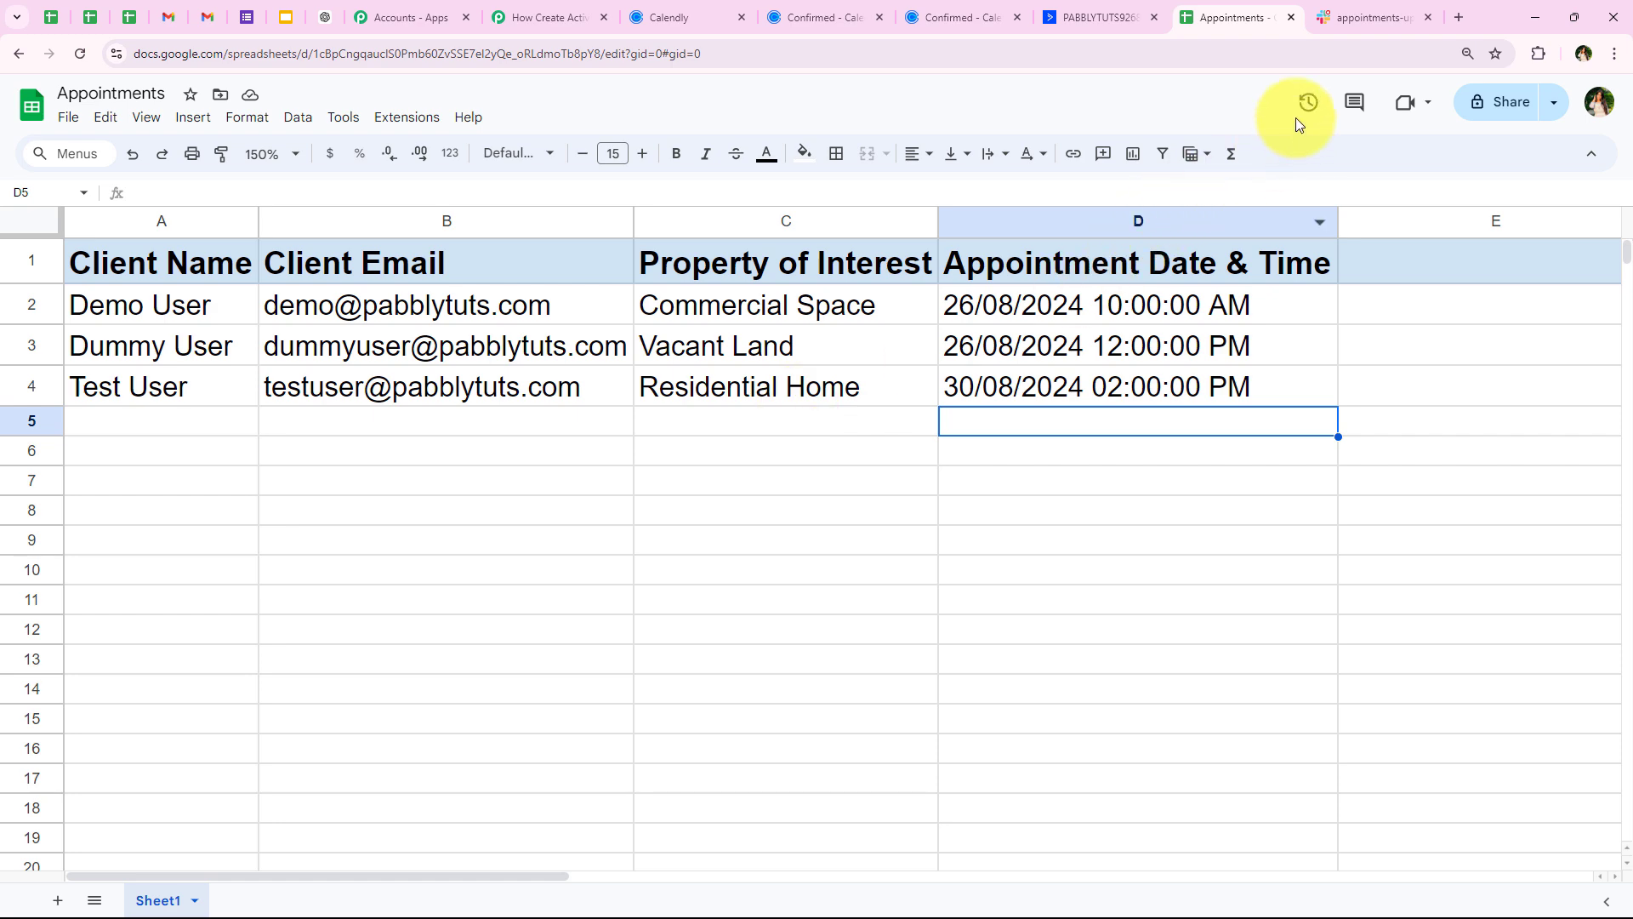
{"action": "left_click", "coordinate": [1339, 7]}
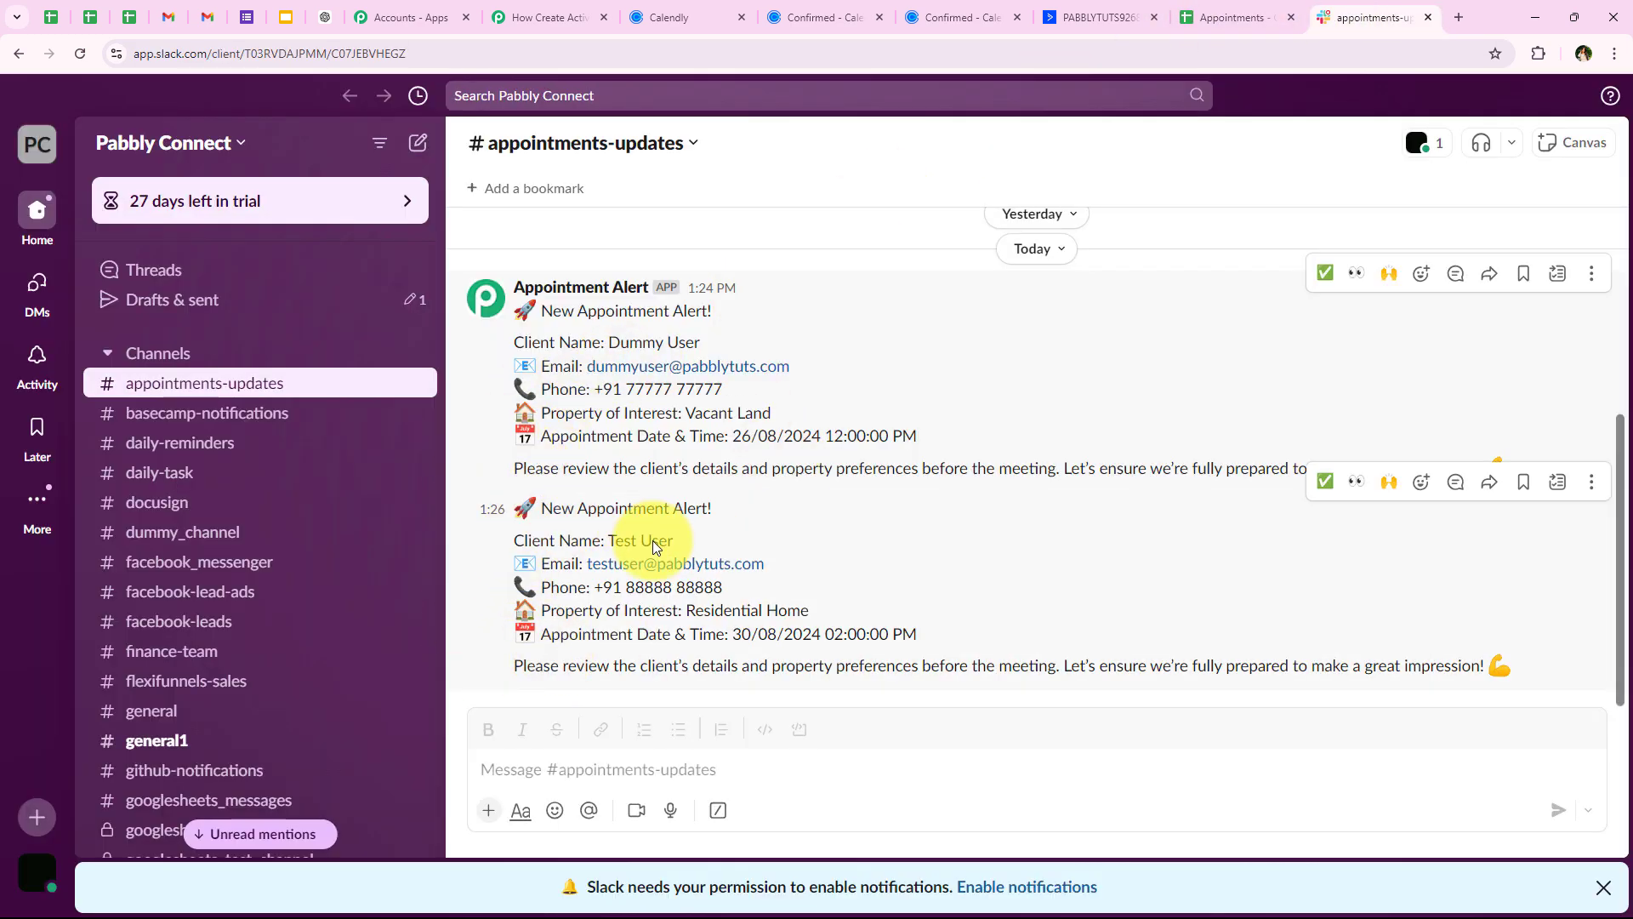
Highlight the client name, property of interest and appointment date in the Slack alert, then return to Pabbly
{"action": "left_click_drag", "start_coordinate": [605, 541], "coordinate": [674, 543]}
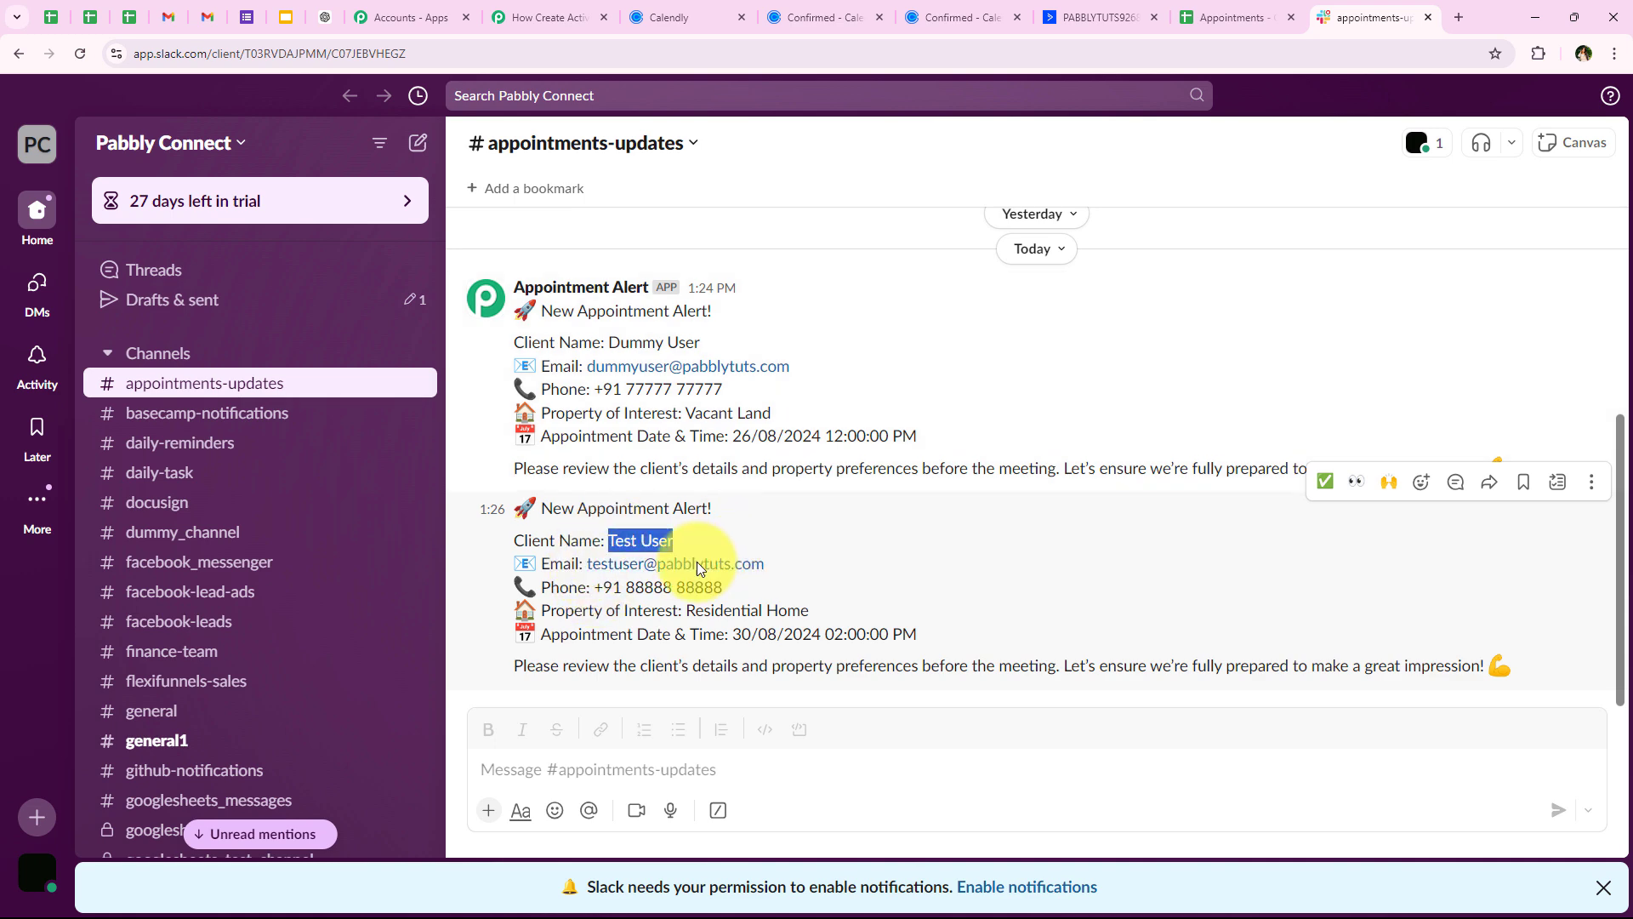
{"action": "left_click_drag", "start_coordinate": [687, 610], "coordinate": [916, 602]}
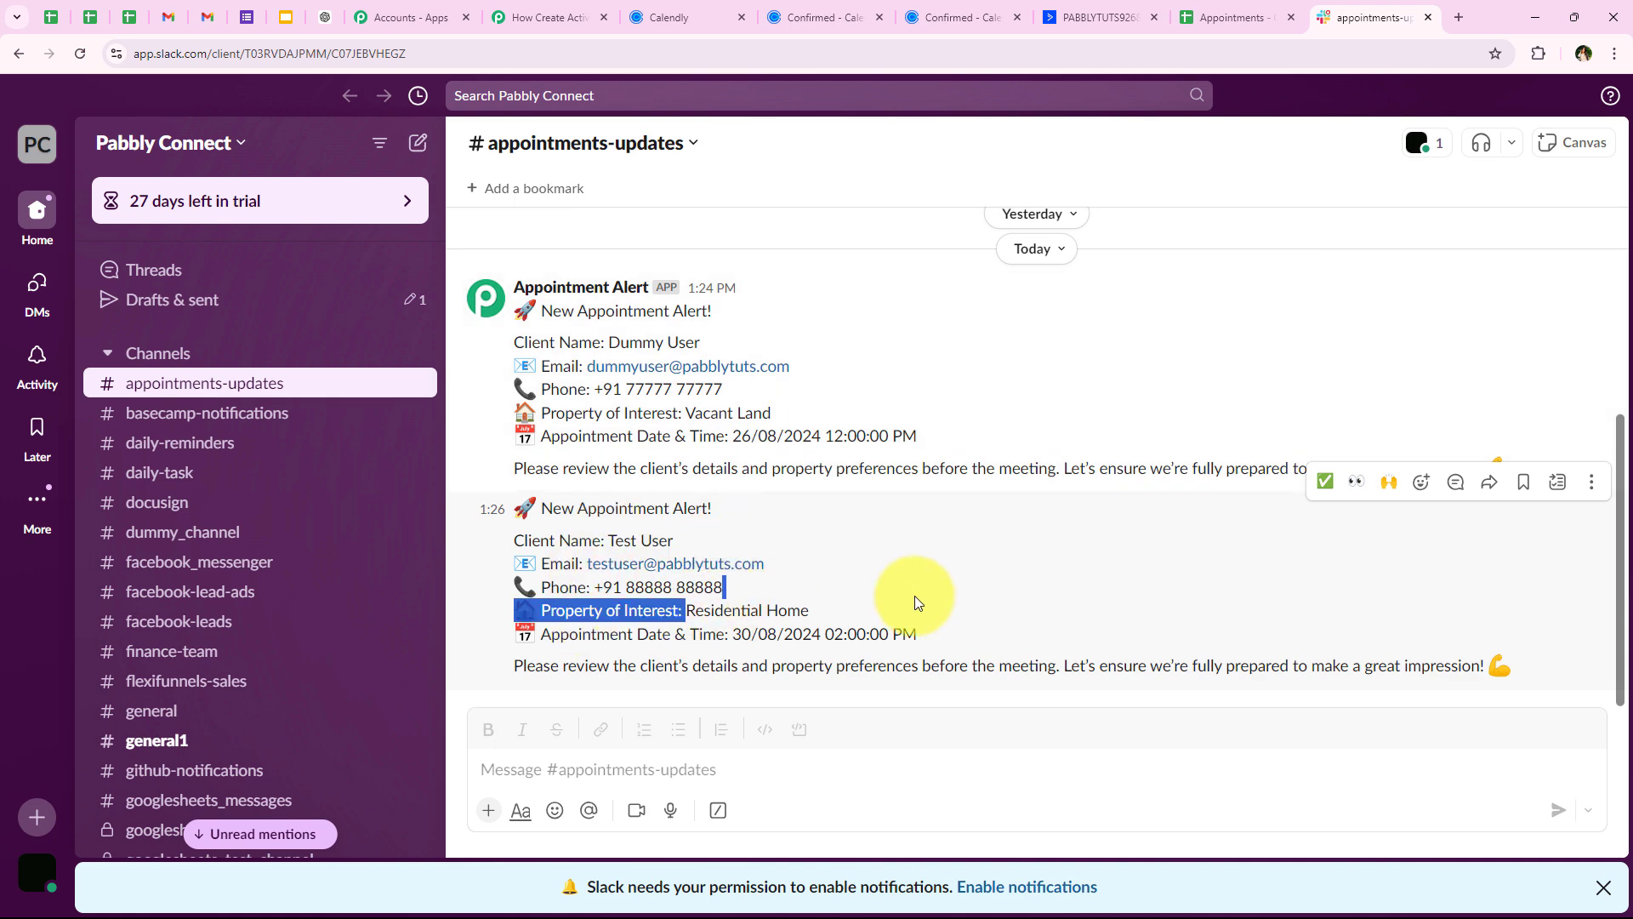
{"action": "left_click_drag", "start_coordinate": [732, 634], "coordinate": [967, 629]}
{"action": "left_click", "coordinate": [967, 630]}
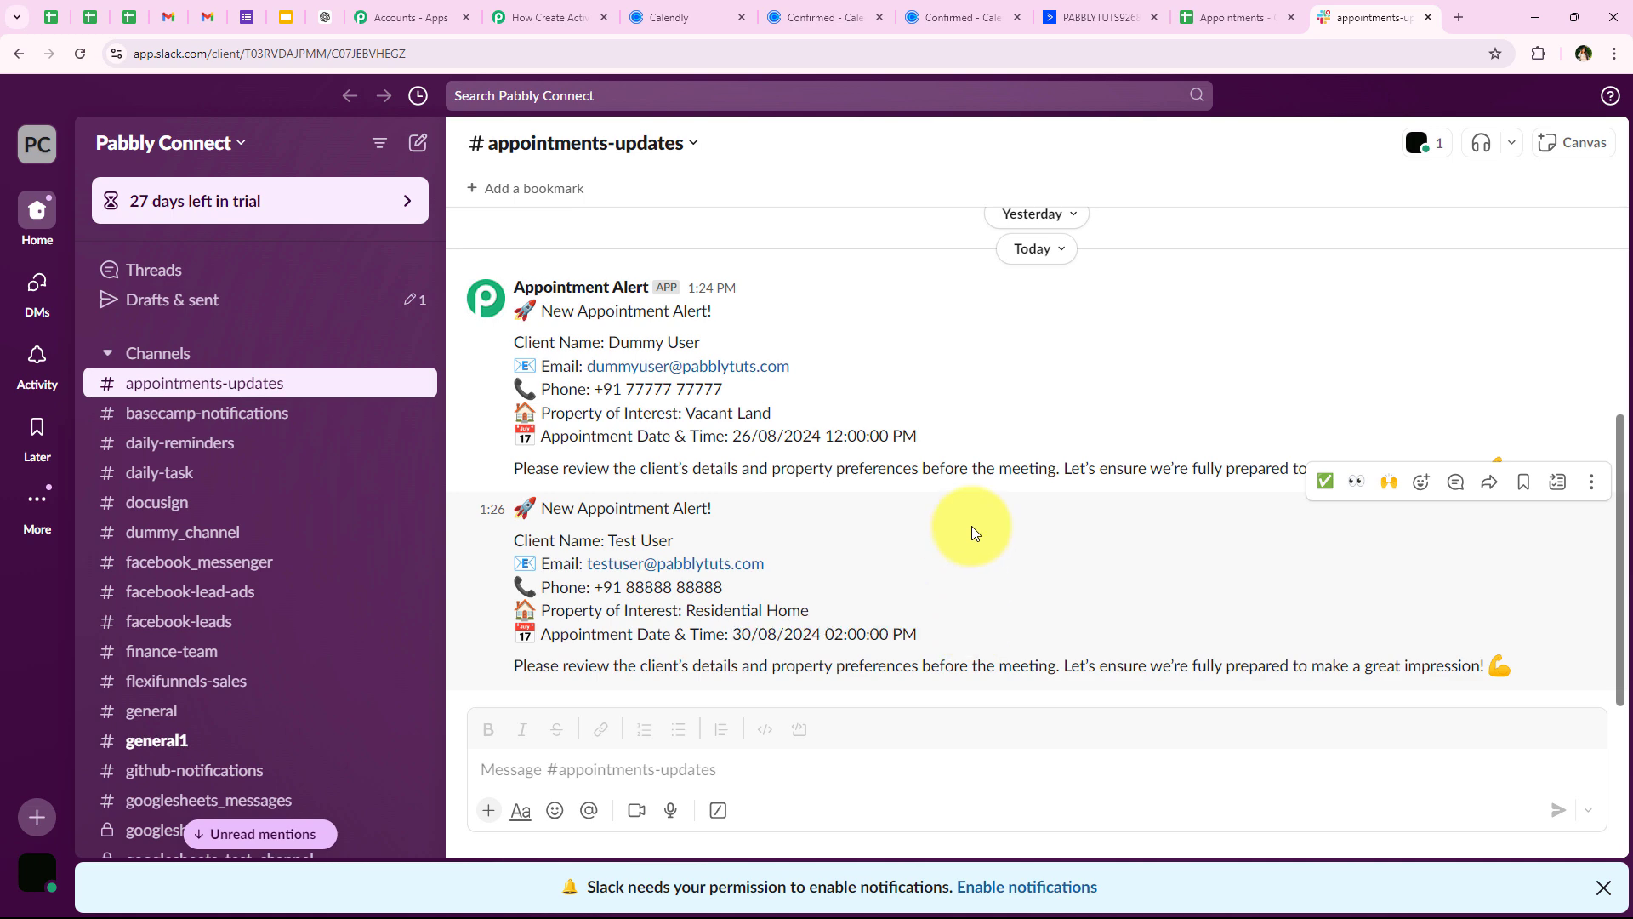
{"action": "left_click", "coordinate": [544, 18]}
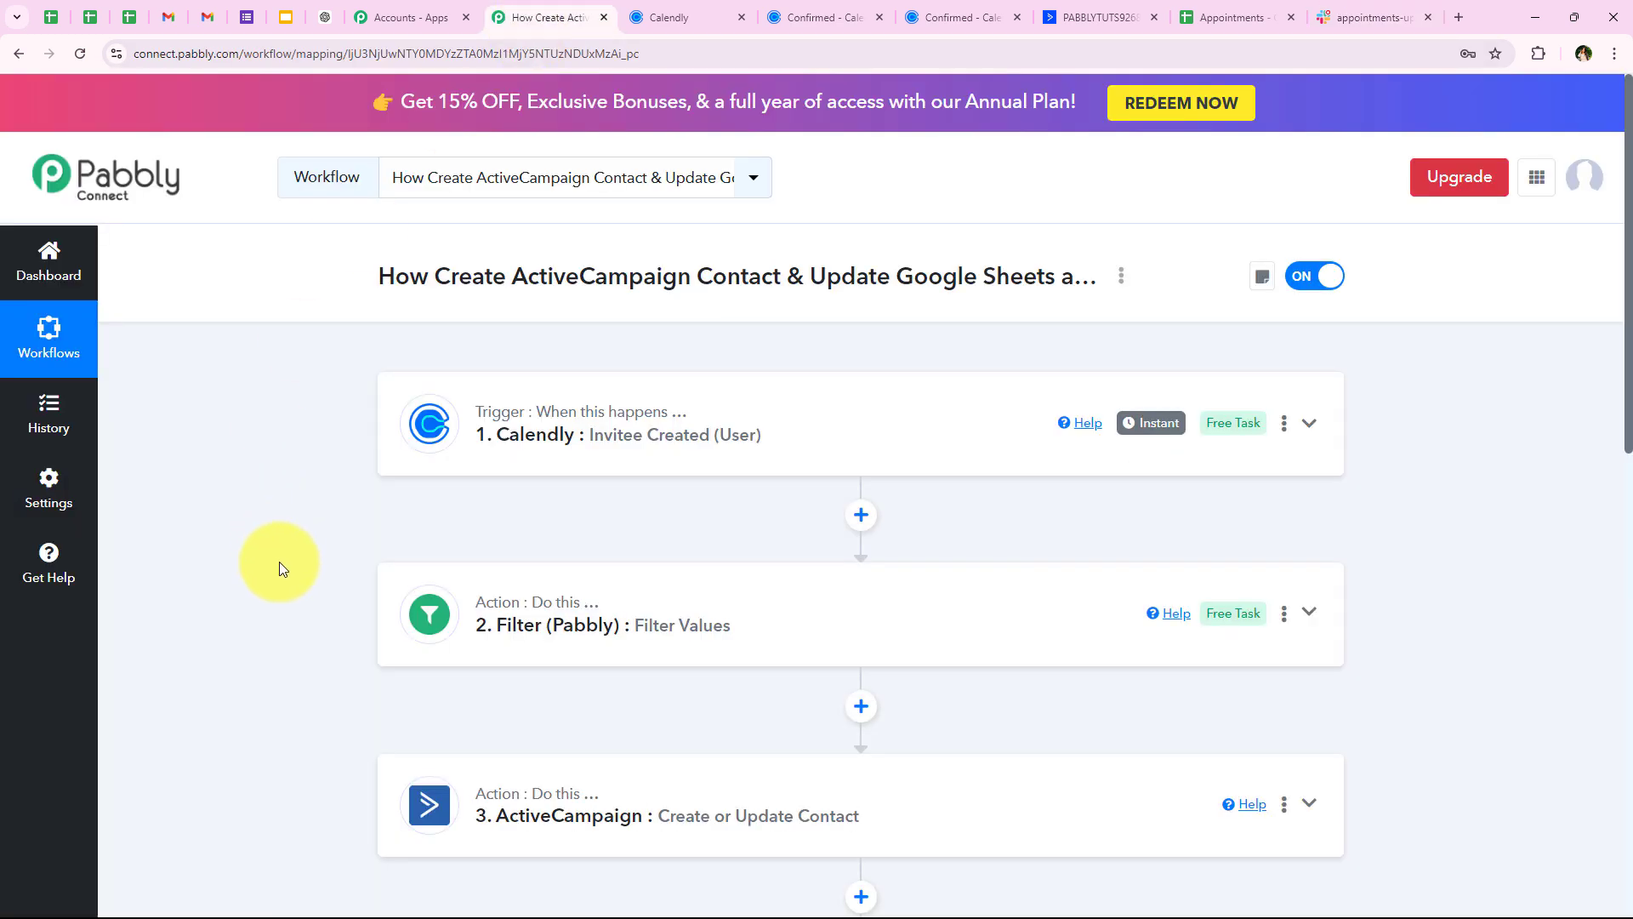
Scroll through the six workflow steps, from Calendly Invitee Created down to Slack Send Channel Message
{"action": "scroll", "coordinate": [279, 561], "scroll_direction": "down", "scroll_amount": 6}
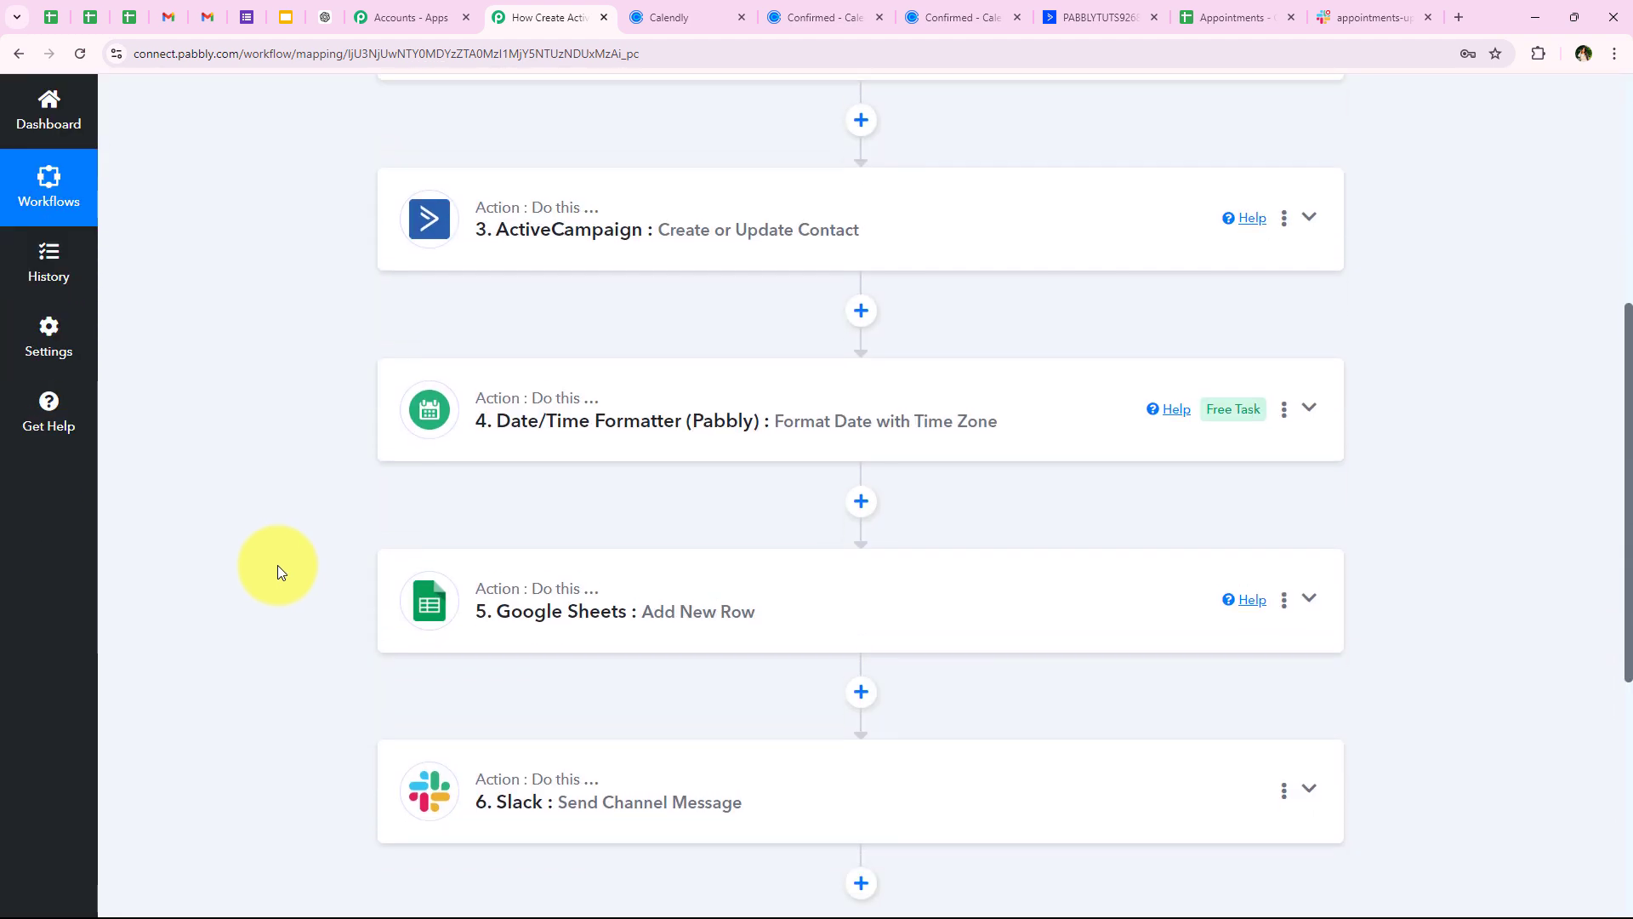
{"action": "scroll", "coordinate": [278, 564], "scroll_direction": "up", "scroll_amount": 5}
{"action": "scroll", "coordinate": [510, 349], "scroll_direction": "up", "scroll_amount": 2}
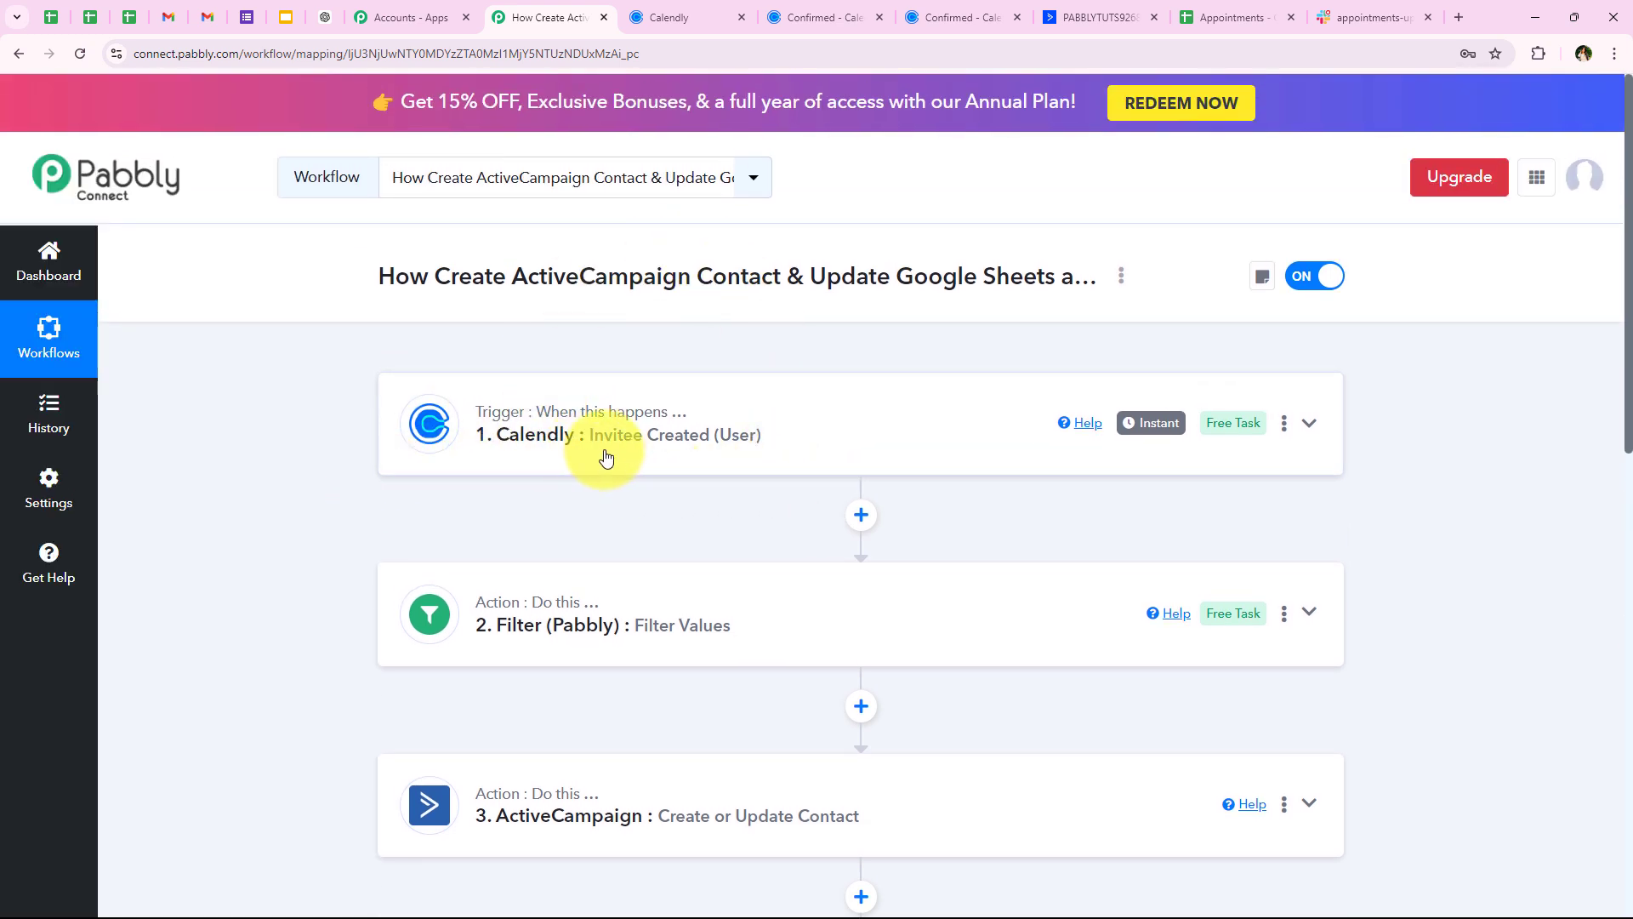
{"action": "scroll", "coordinate": [689, 451], "scroll_direction": "down", "scroll_amount": 1}
{"action": "scroll", "coordinate": [324, 460], "scroll_direction": "down", "scroll_amount": 2}
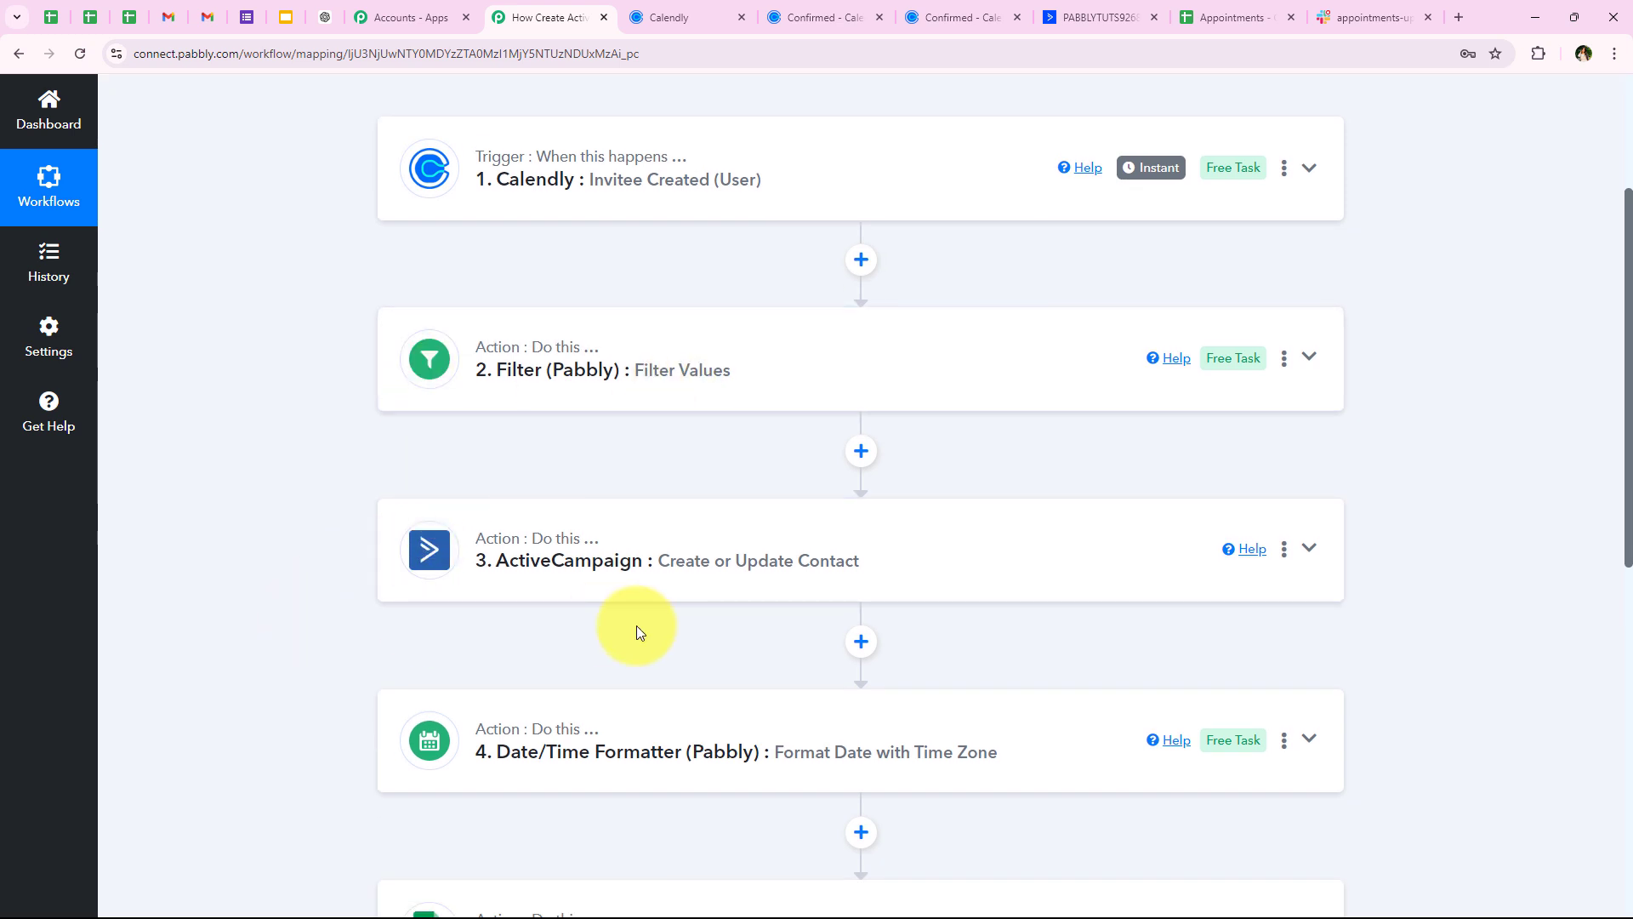
{"action": "scroll", "coordinate": [511, 641], "scroll_direction": "down", "scroll_amount": 2}
{"action": "scroll", "coordinate": [776, 612], "scroll_direction": "down", "scroll_amount": 3}
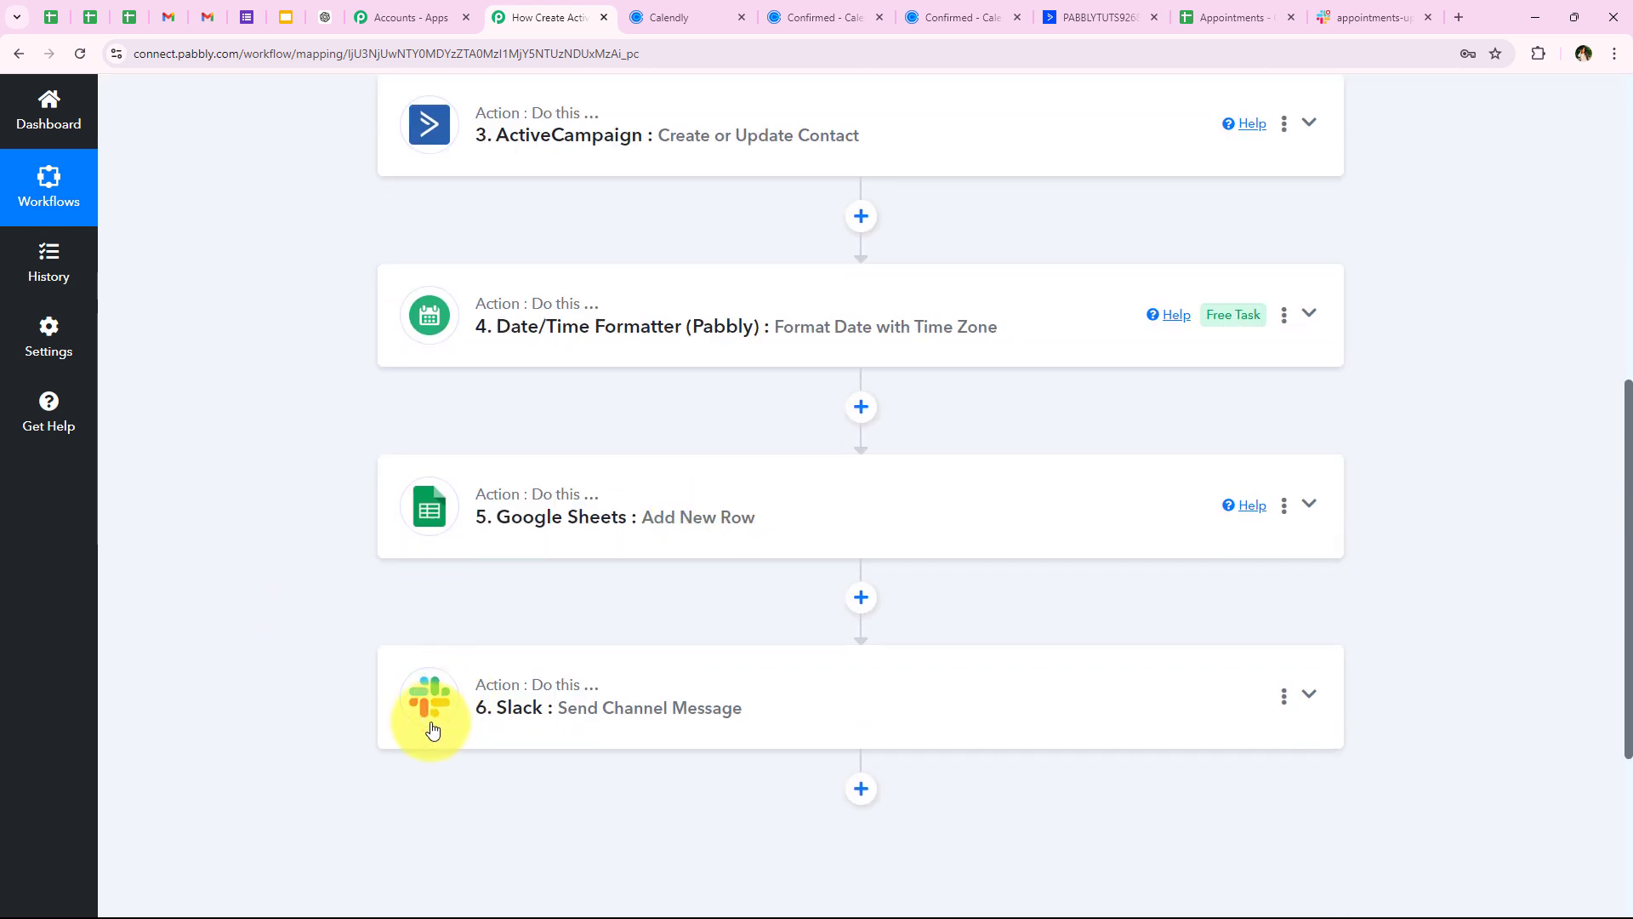
{"action": "scroll", "coordinate": [281, 572], "scroll_direction": "up", "scroll_amount": 3}
{"action": "scroll", "coordinate": [283, 578], "scroll_direction": "up", "scroll_amount": 5}
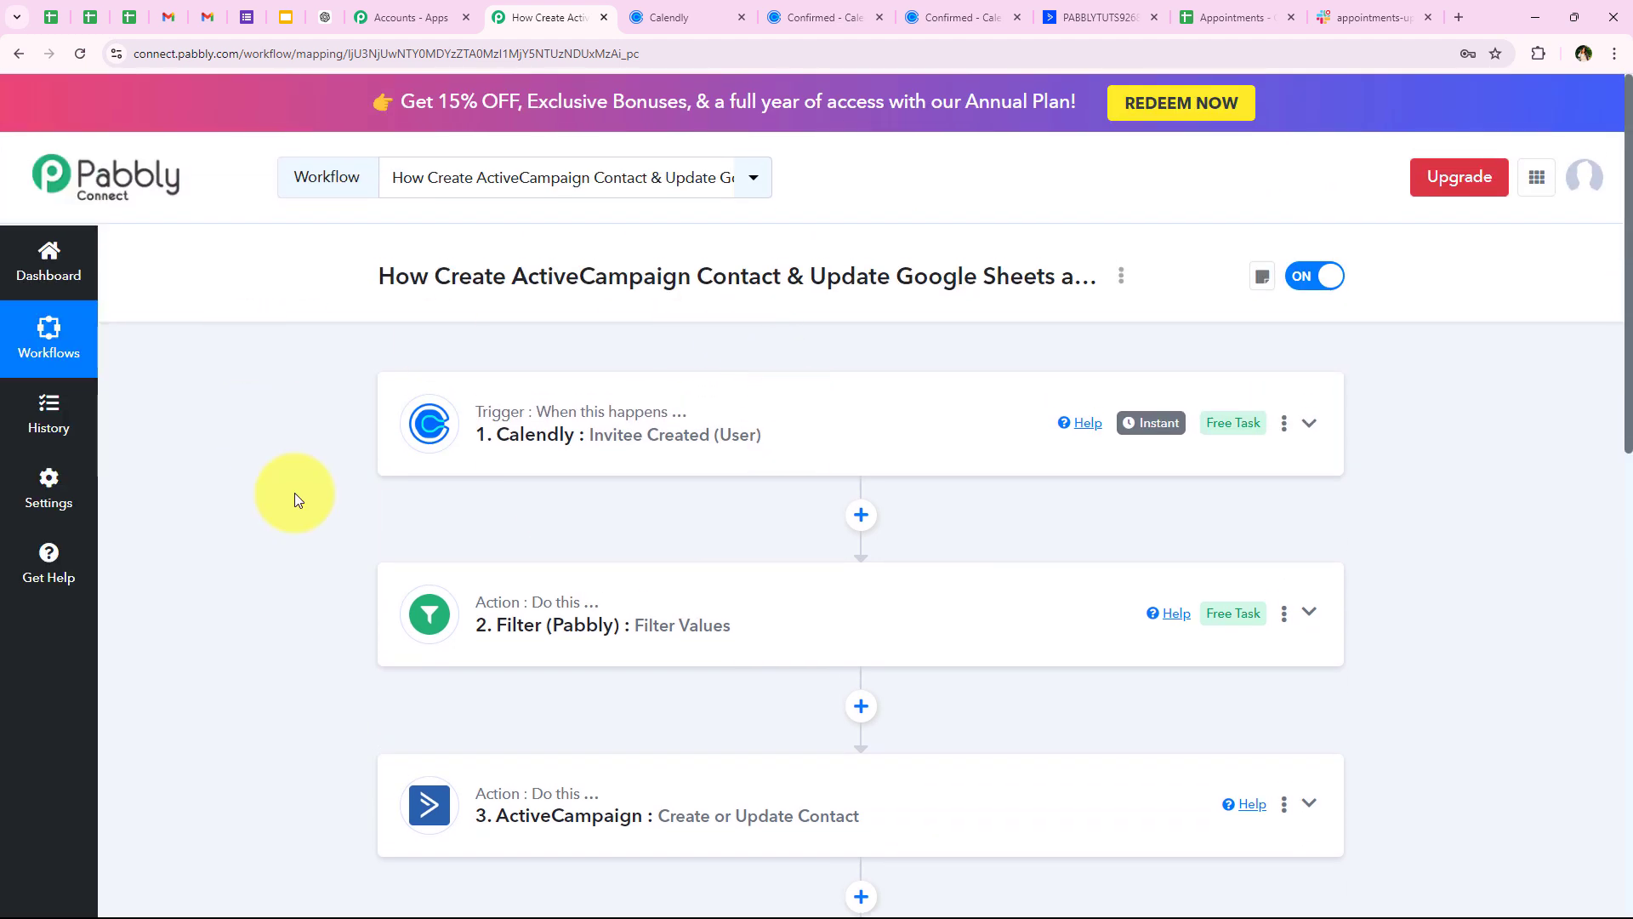
{"action": "scroll", "coordinate": [298, 458], "scroll_direction": "down", "scroll_amount": 3}
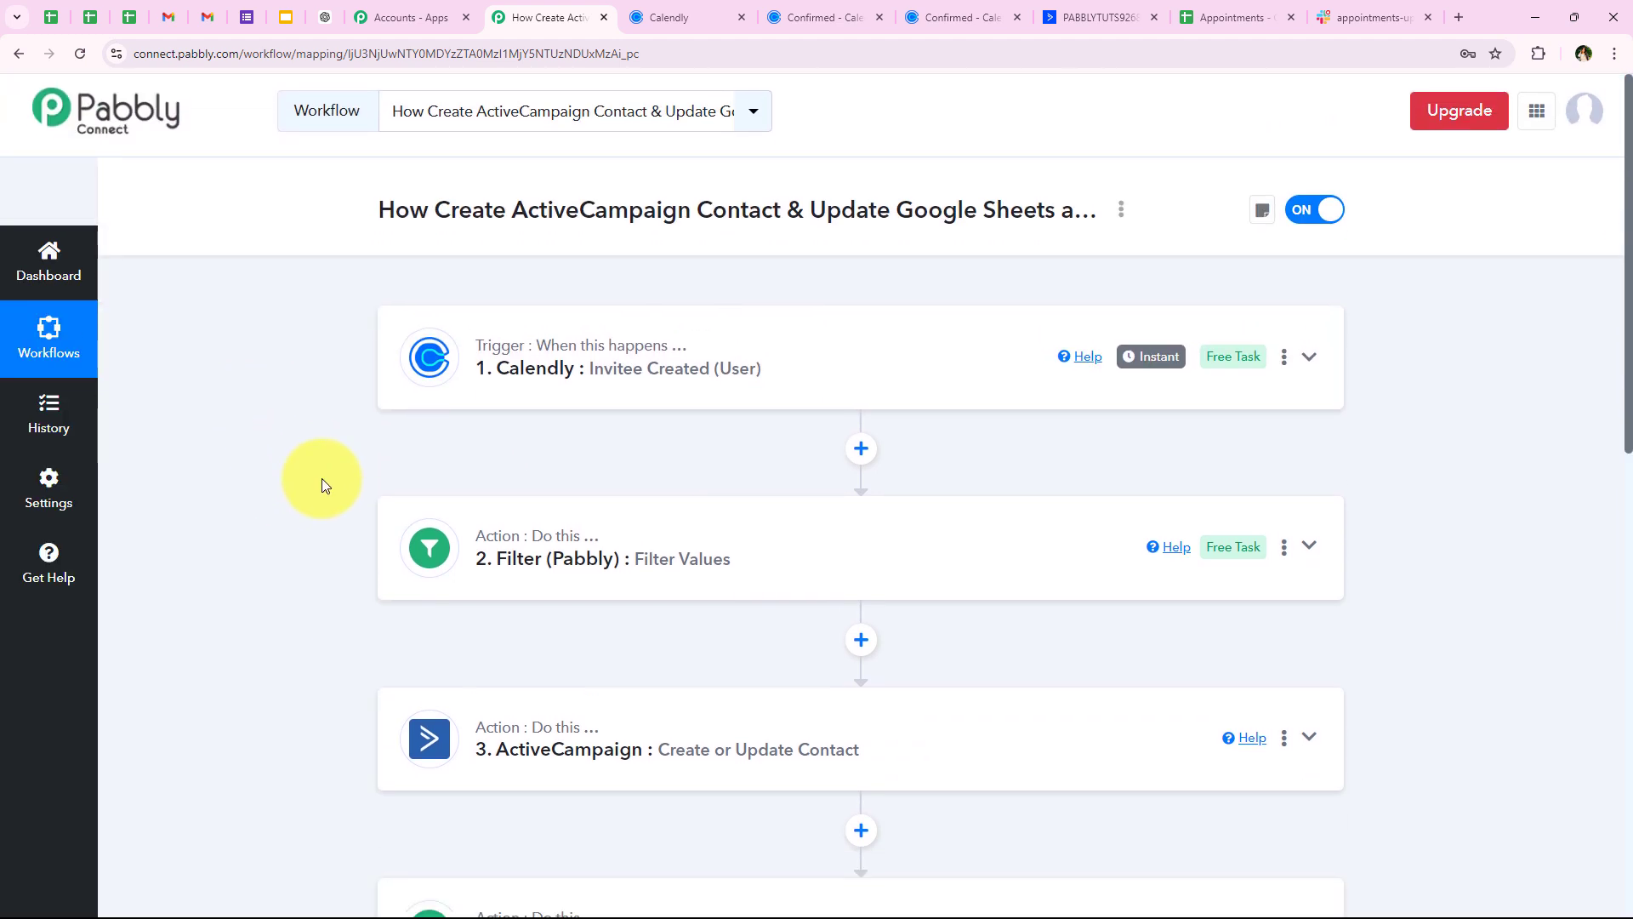
{"action": "scroll", "coordinate": [265, 602], "scroll_direction": "down", "scroll_amount": 3}
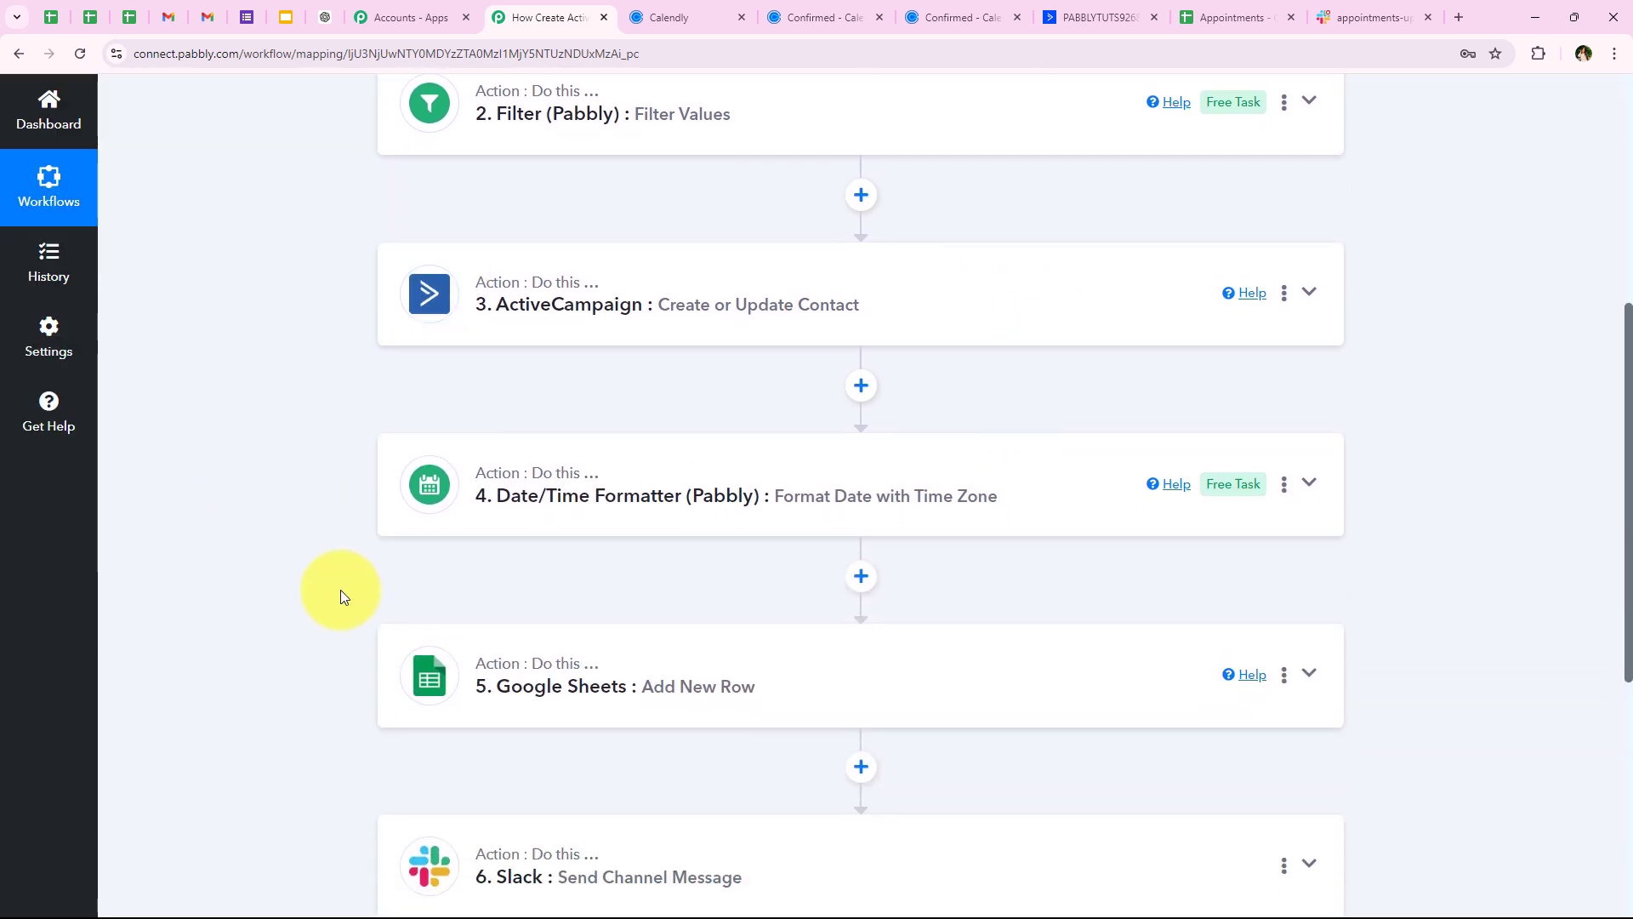
{"action": "scroll", "coordinate": [328, 610], "scroll_direction": "down", "scroll_amount": 1}
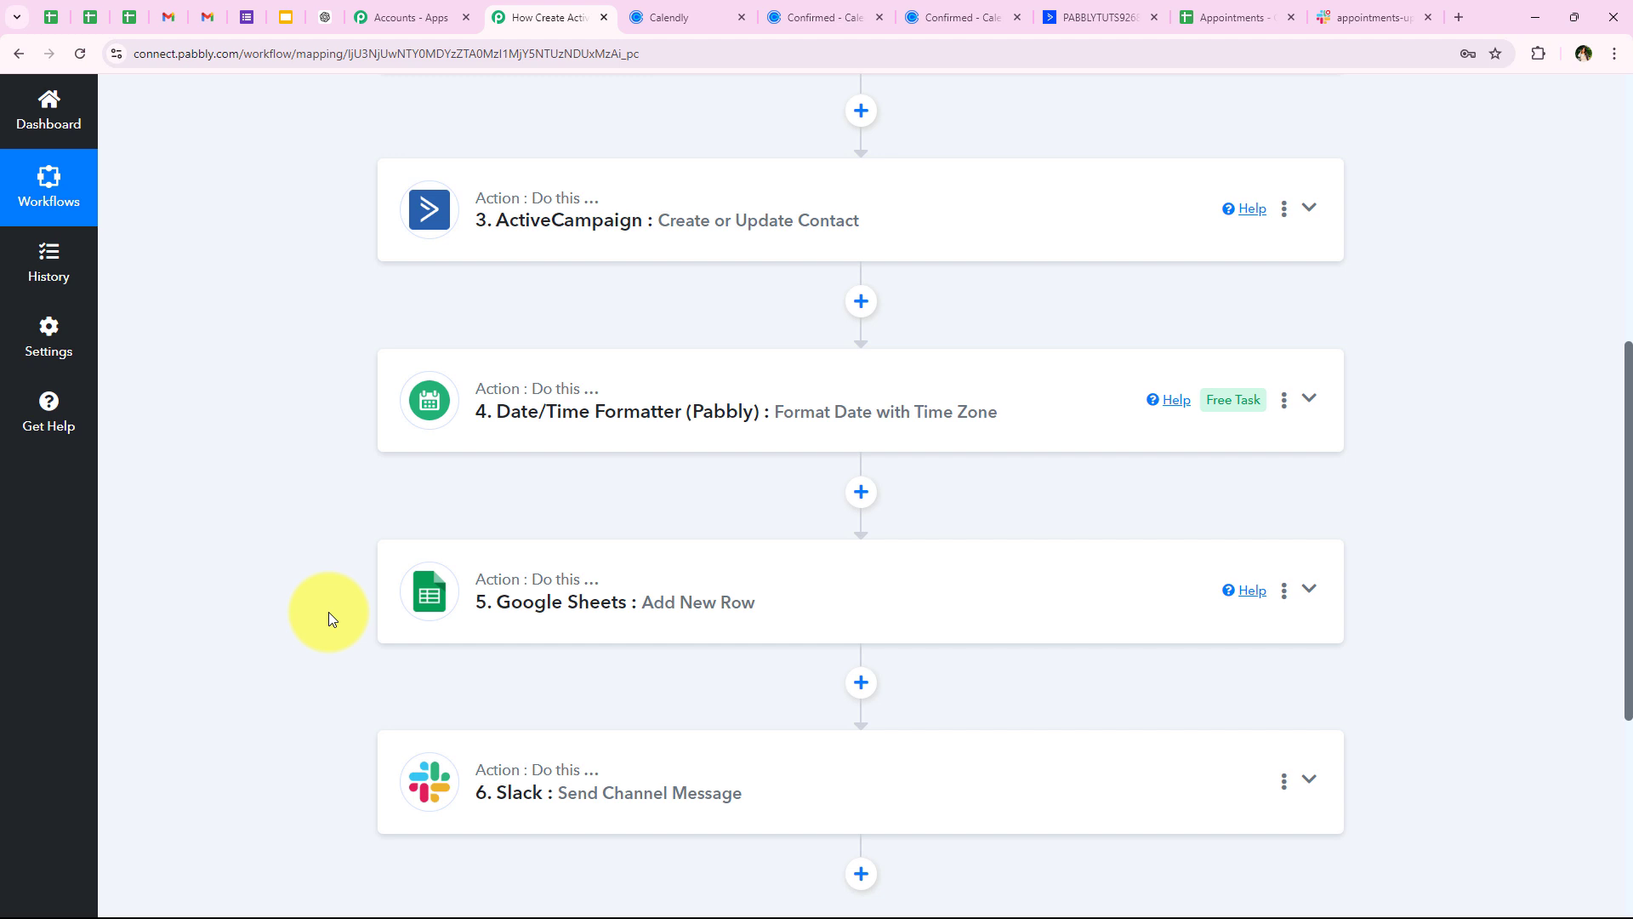
{"action": "scroll", "coordinate": [277, 669], "scroll_direction": "down", "scroll_amount": 2}
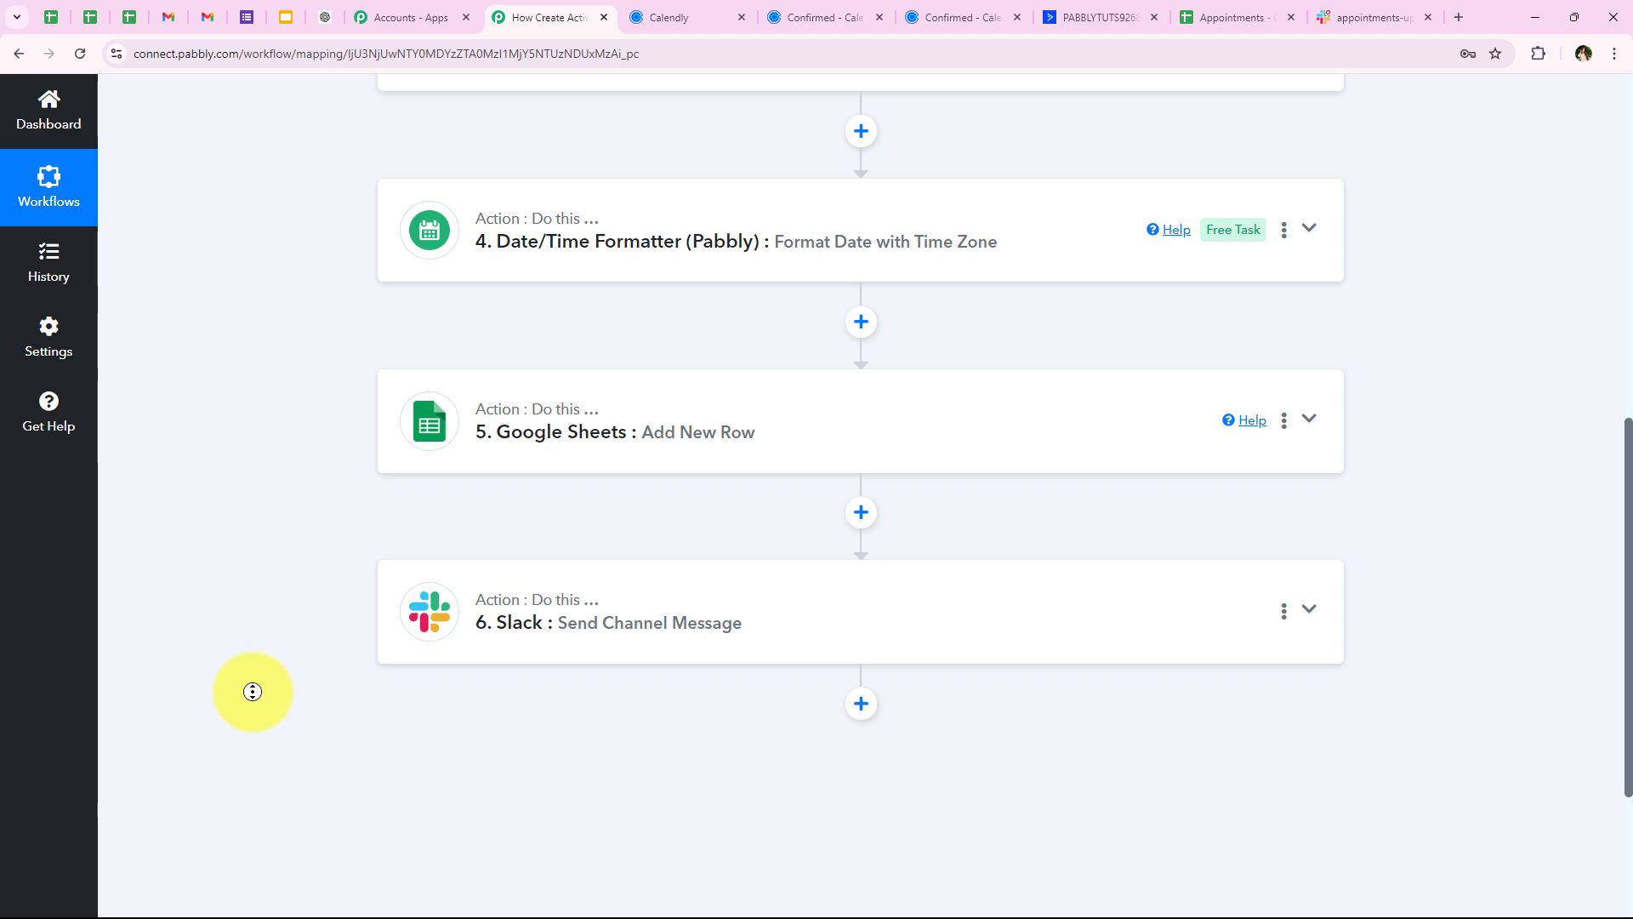
{"action": "scroll", "coordinate": [252, 691], "scroll_direction": "up", "scroll_amount": 8}
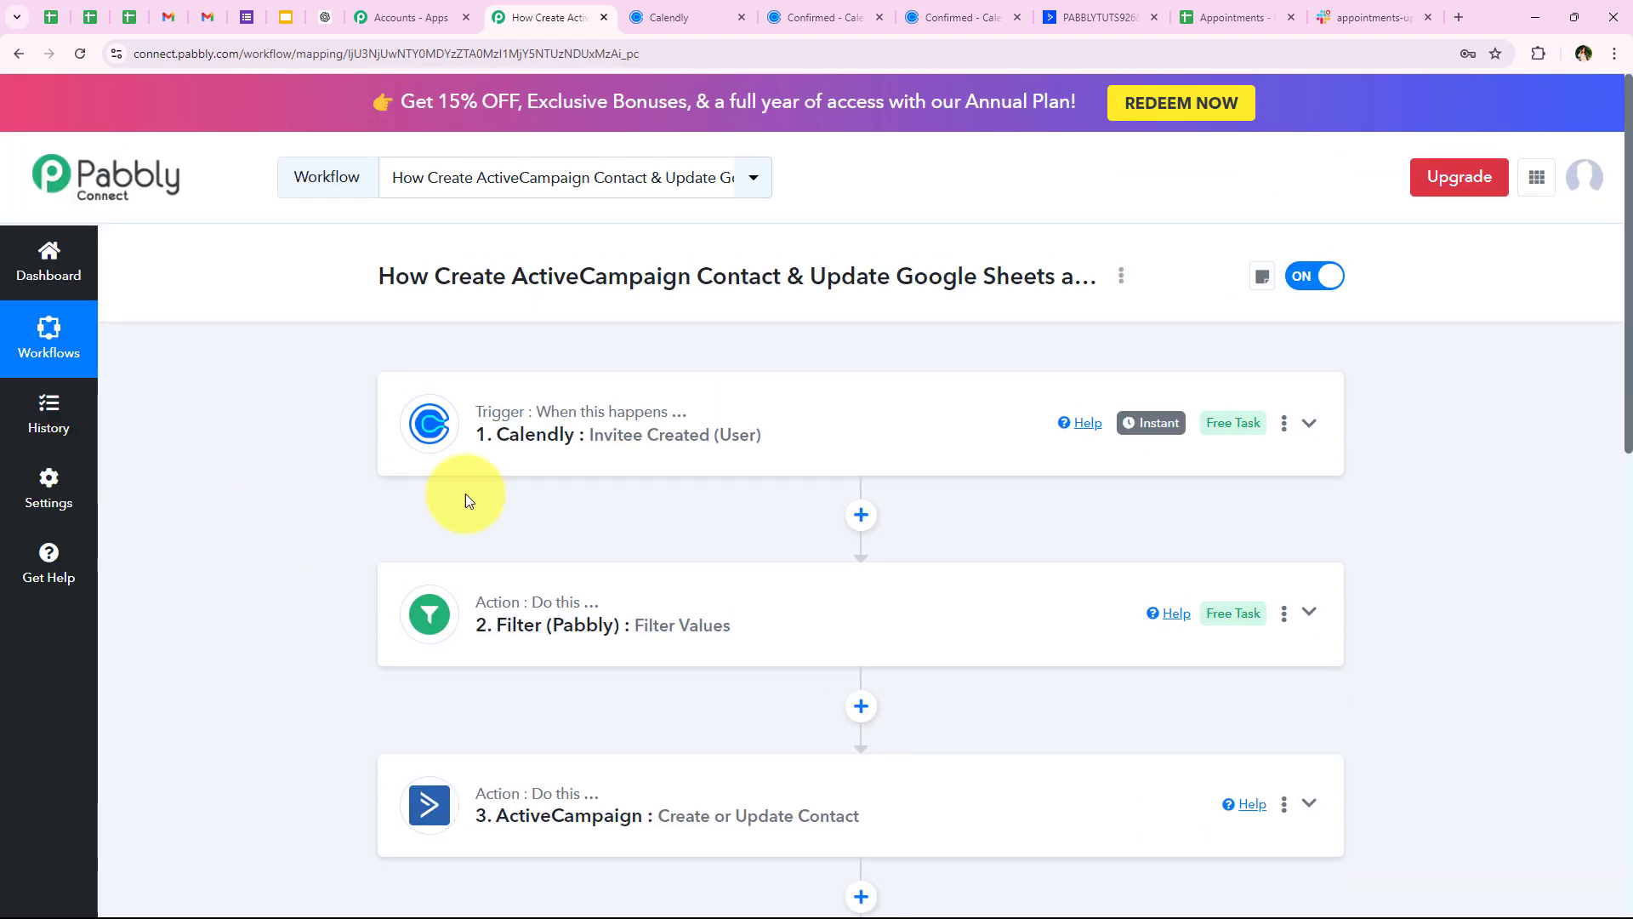
{"action": "scroll", "coordinate": [601, 515], "scroll_direction": "down", "scroll_amount": 3}
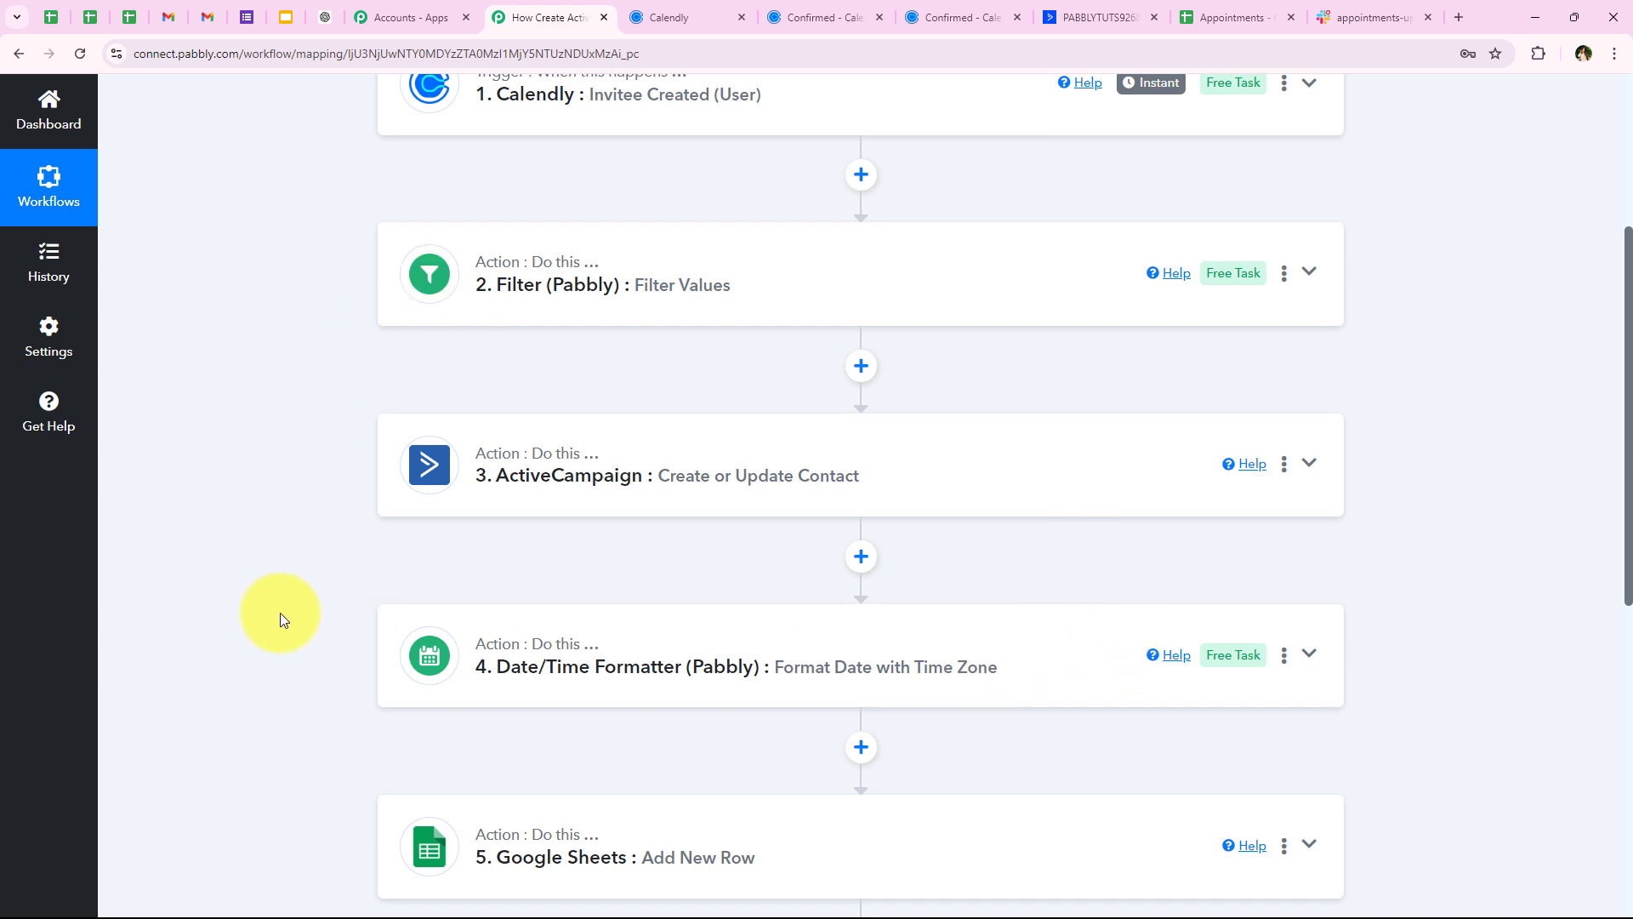
{"action": "scroll", "coordinate": [279, 613], "scroll_direction": "up", "scroll_amount": 1}
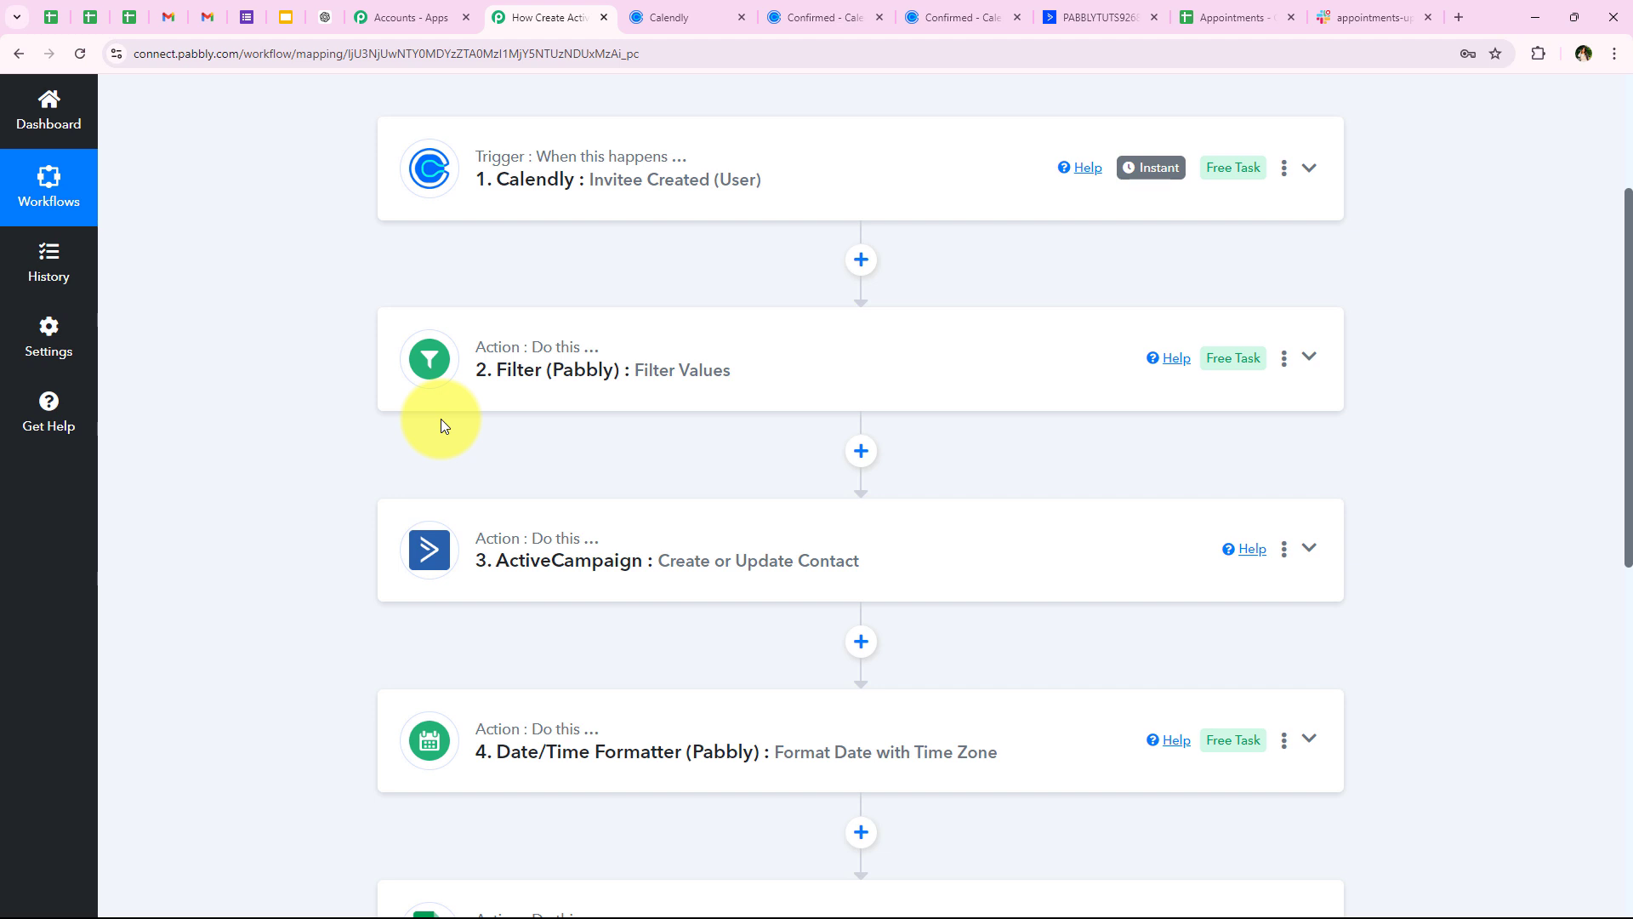
Glance at the Calendly event types page, then scroll through the Pabbly workflow again
{"action": "left_click", "coordinate": [681, 8]}
{"action": "left_click", "coordinate": [590, 8]}
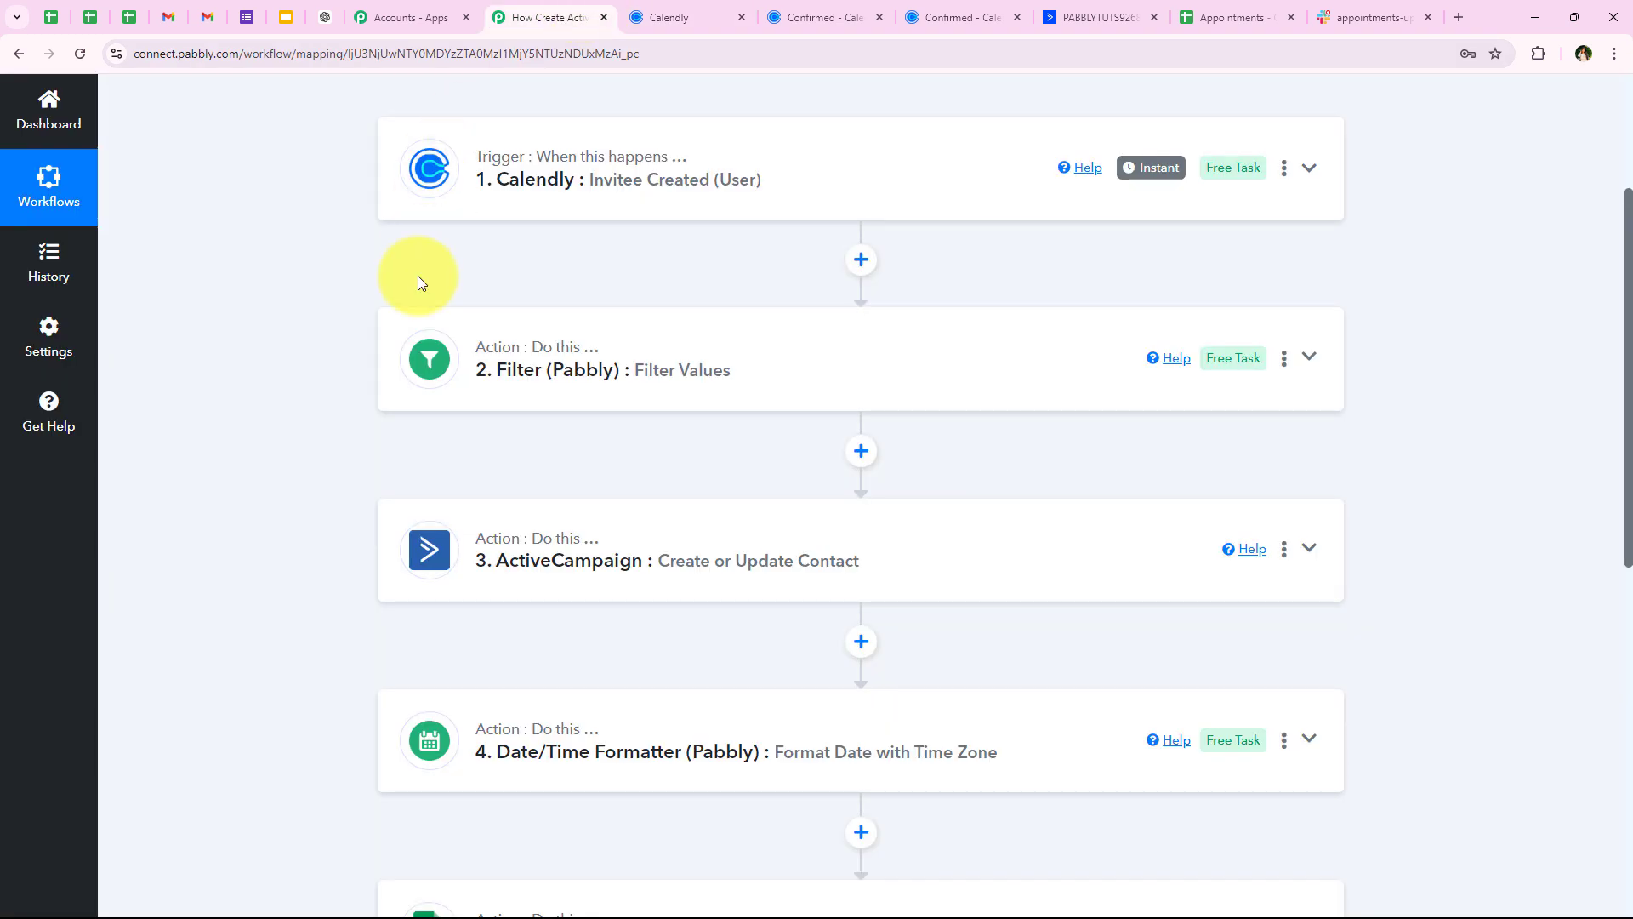
{"action": "scroll", "coordinate": [418, 283], "scroll_direction": "down", "scroll_amount": 2}
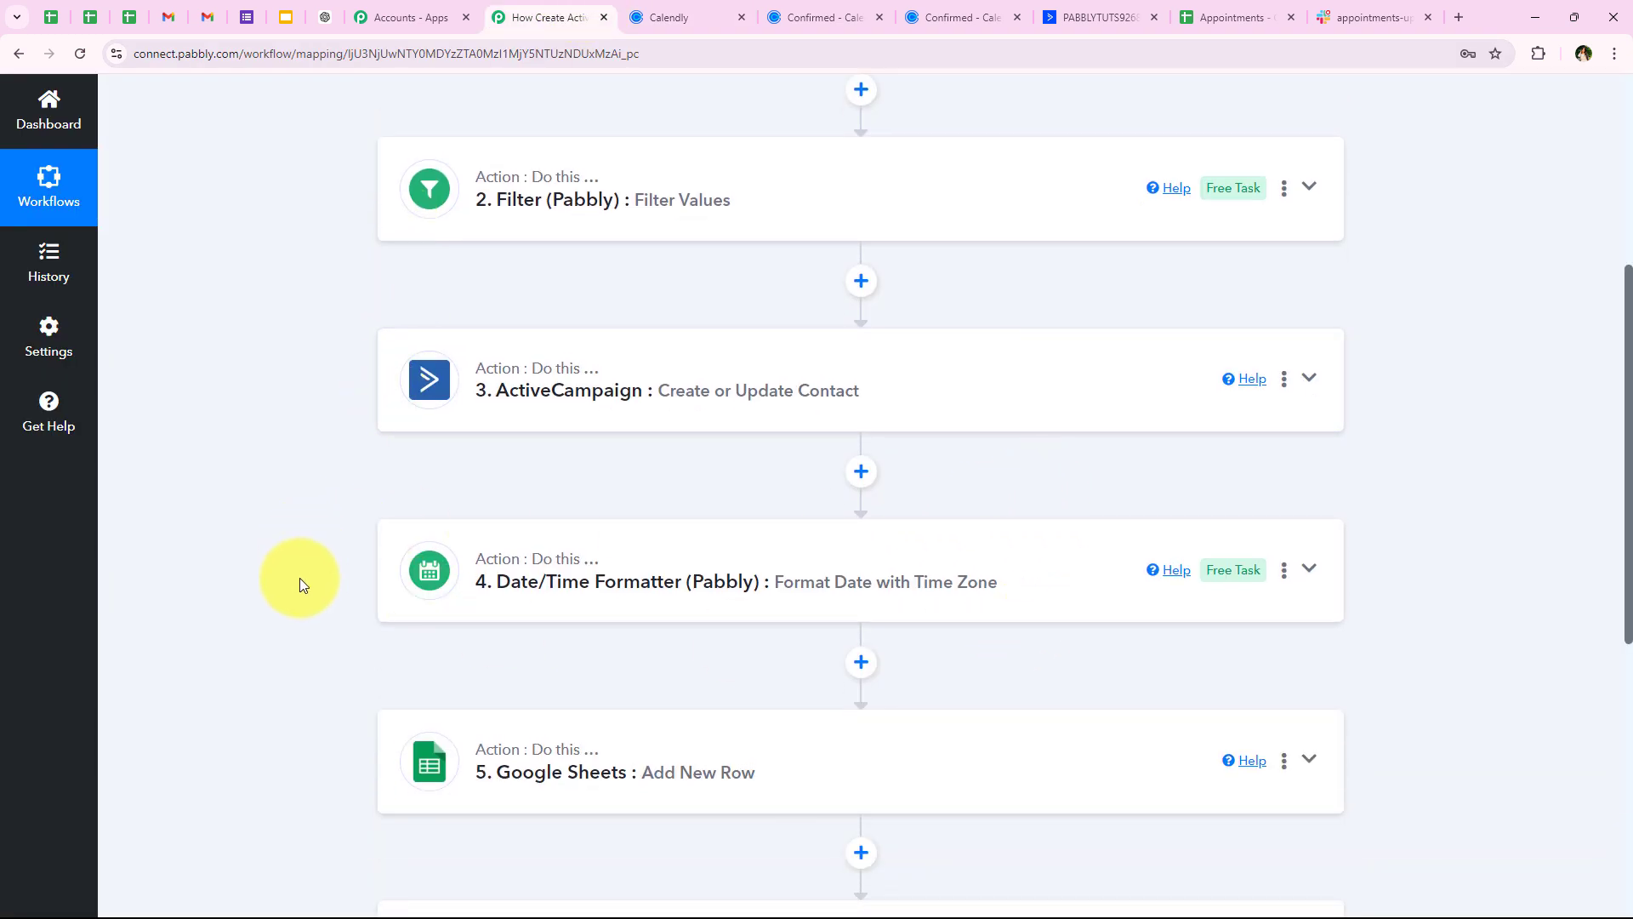
{"action": "scroll", "coordinate": [291, 544], "scroll_direction": "up", "scroll_amount": 1}
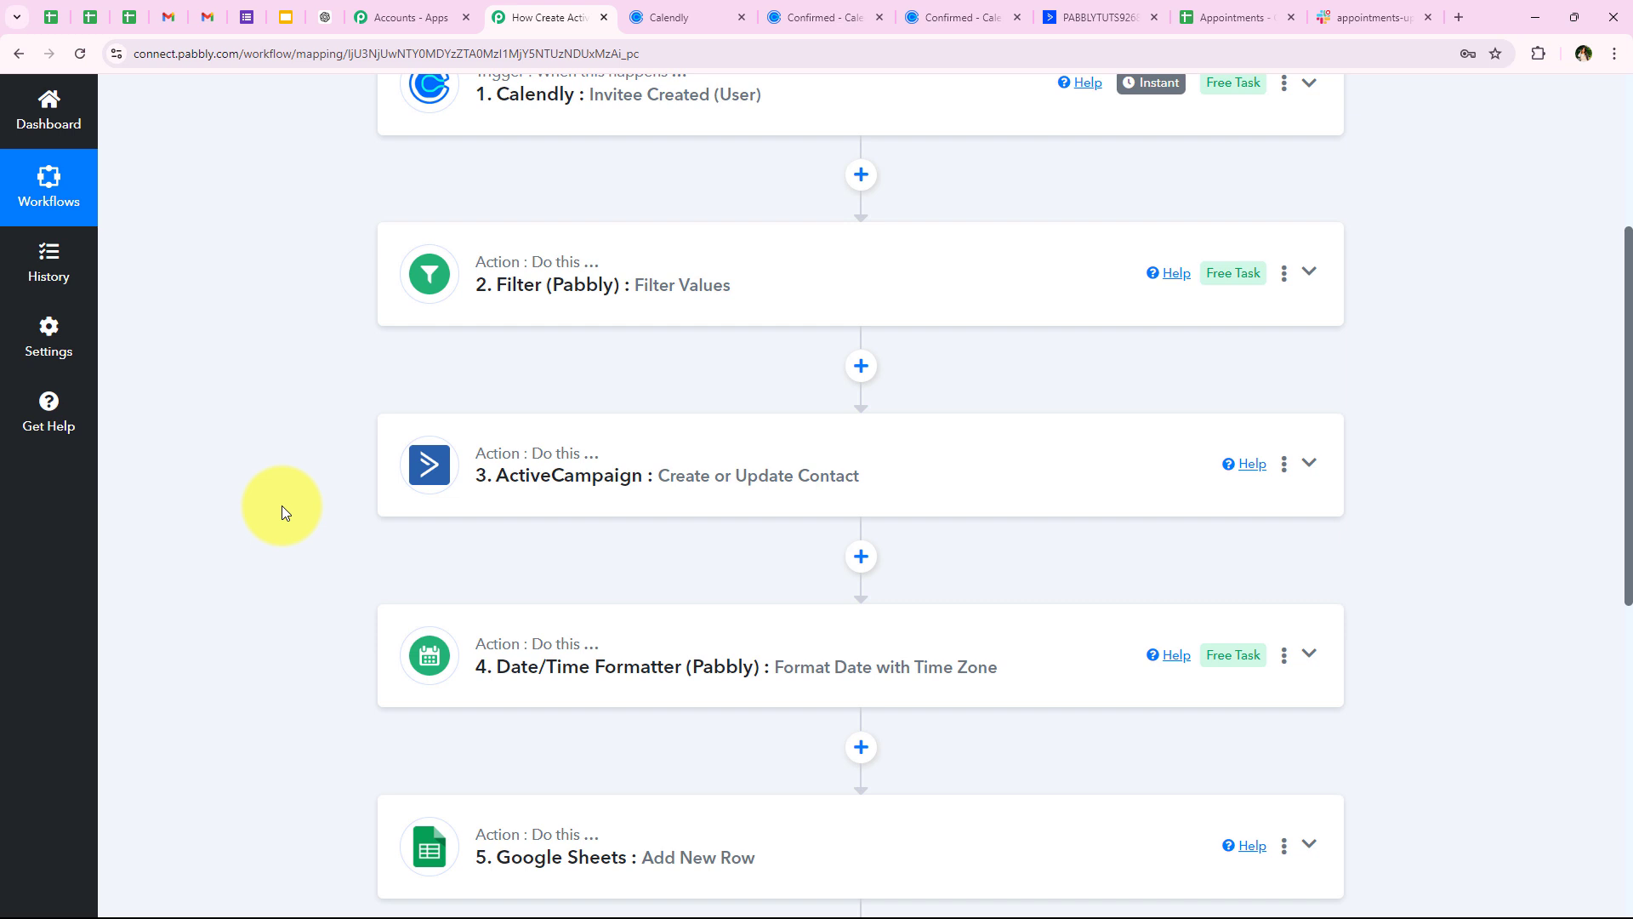
{"action": "scroll", "coordinate": [282, 505], "scroll_direction": "down", "scroll_amount": 4}
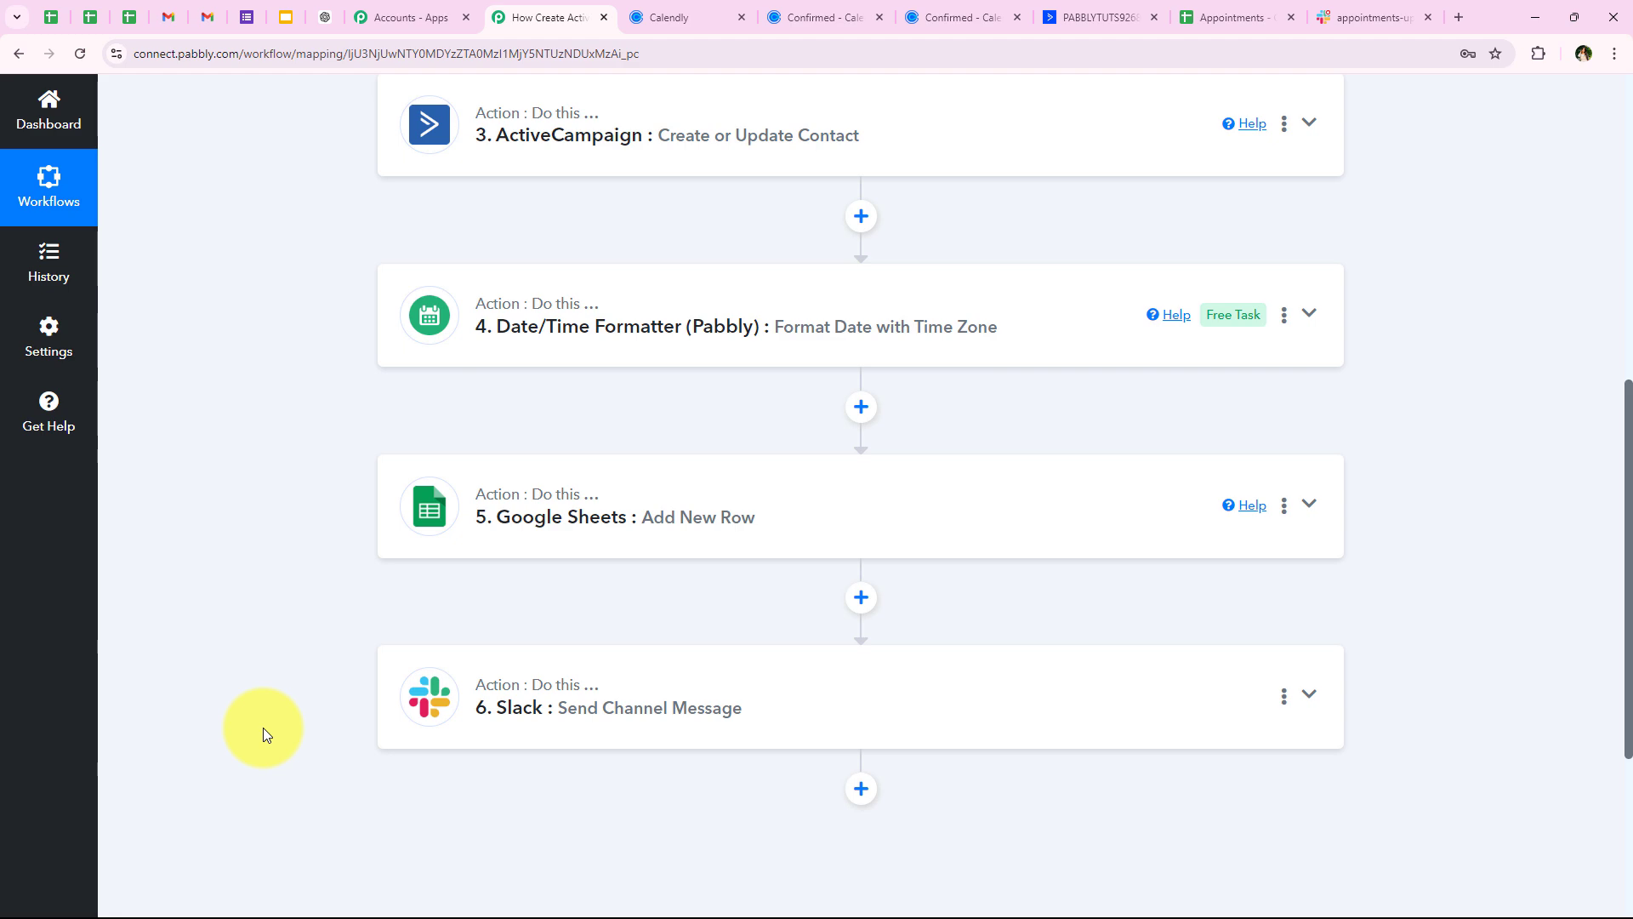
{"action": "scroll", "coordinate": [267, 533], "scroll_direction": "up", "scroll_amount": 8}
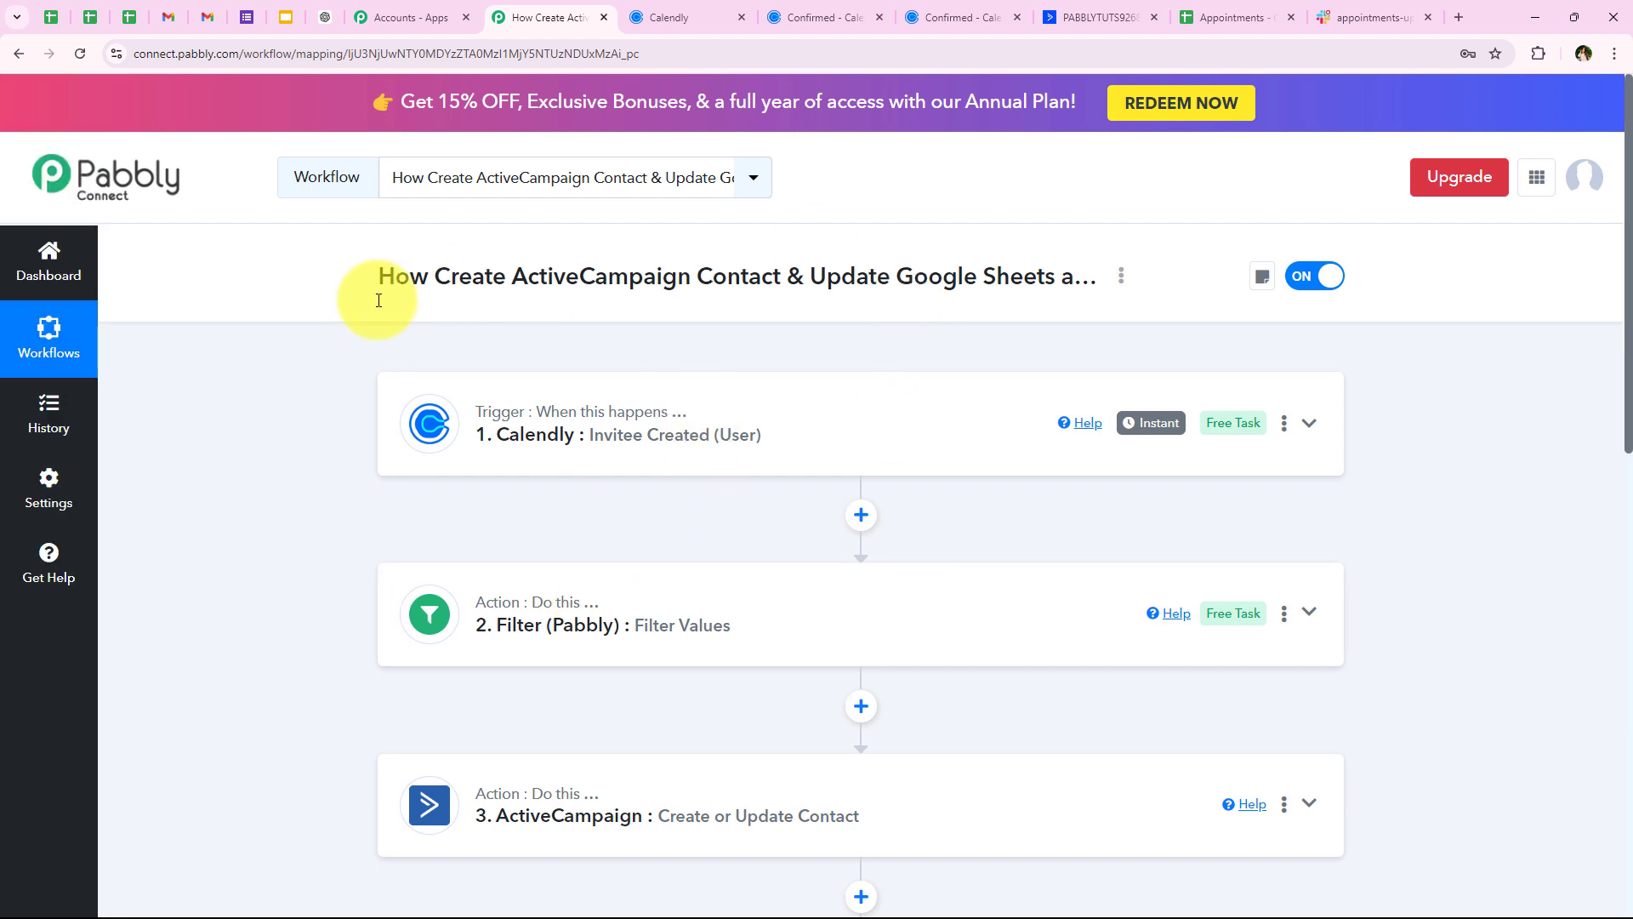
In the ActiveCampaign contacts list, tick the new test booking contact and the earlier dummy contact
{"action": "left_click", "coordinate": [1073, 23]}
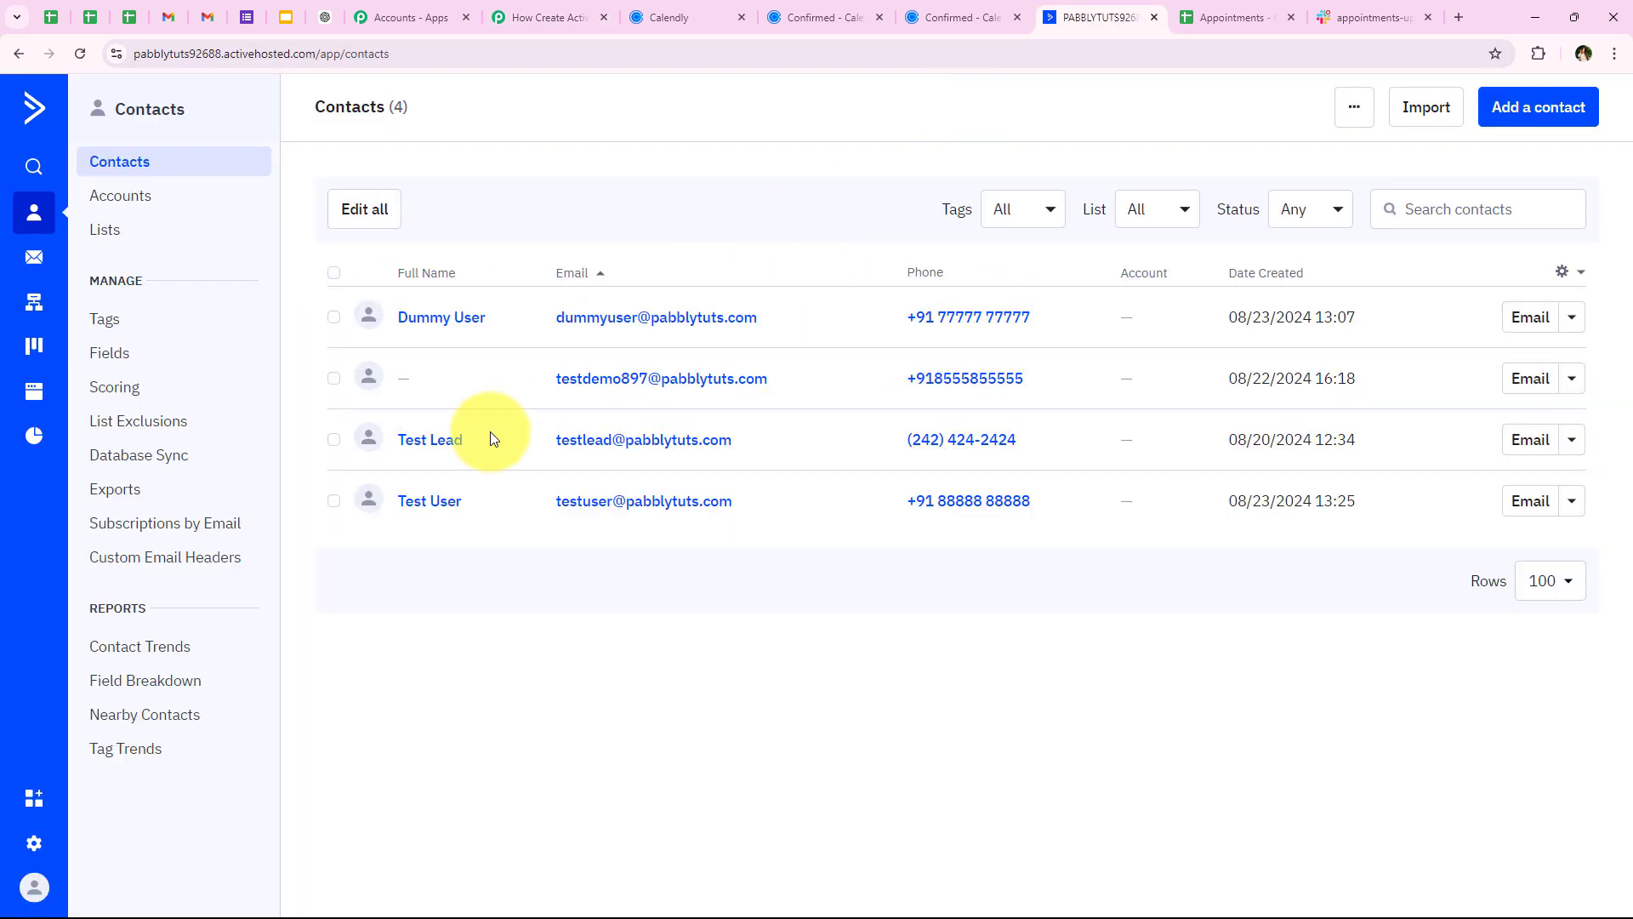
{"action": "left_click", "coordinate": [333, 501]}
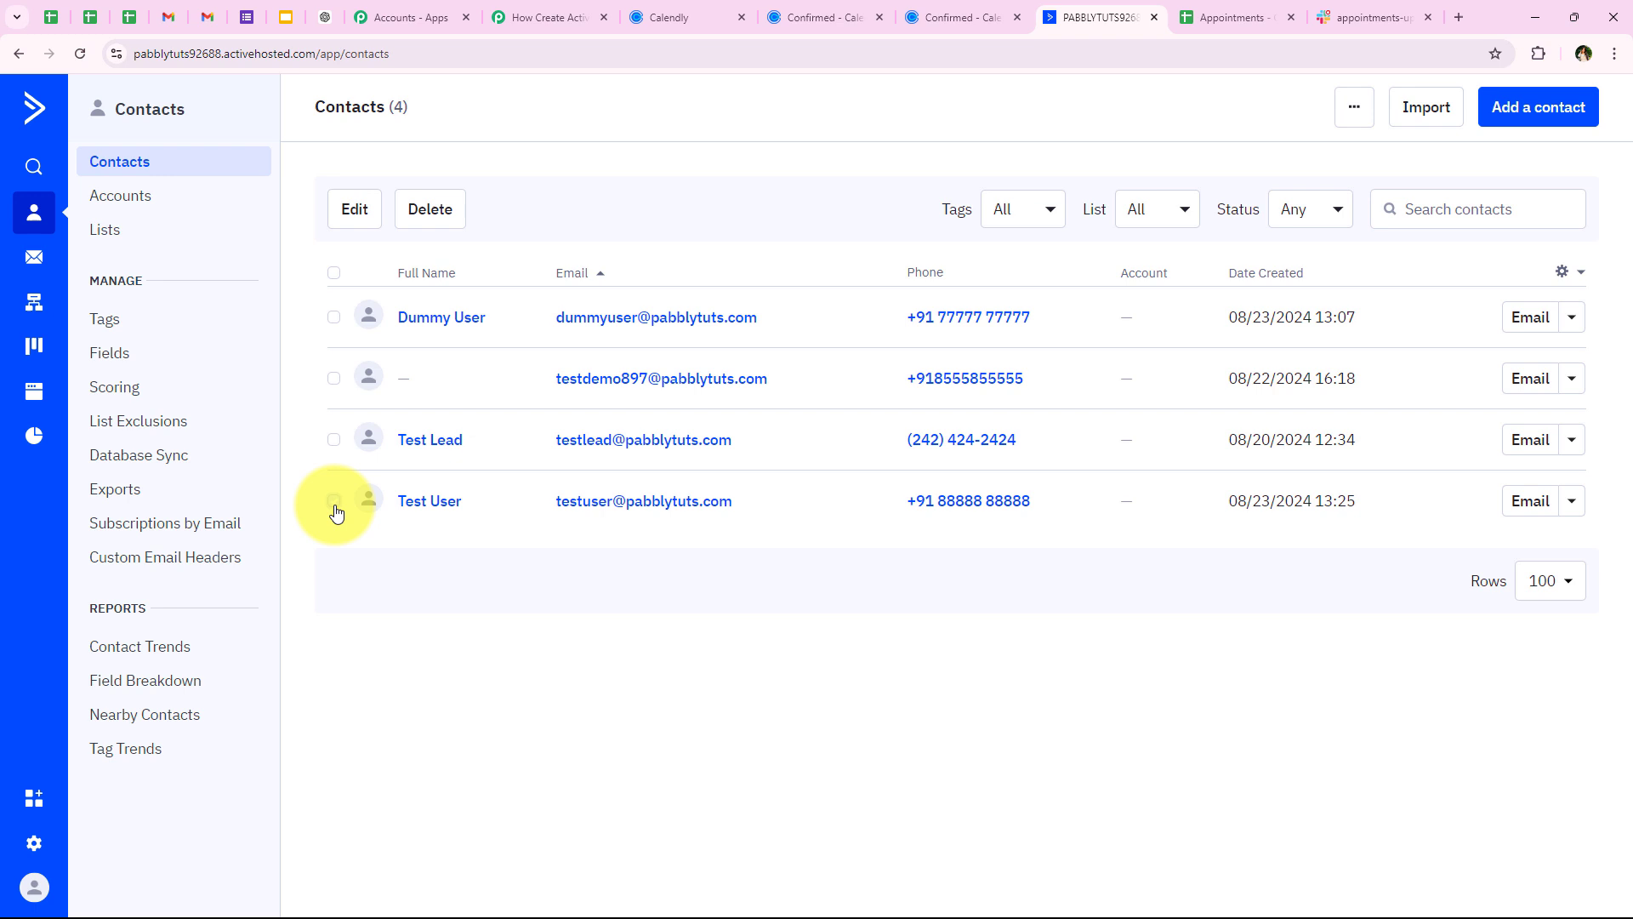
{"action": "left_click", "coordinate": [333, 318]}
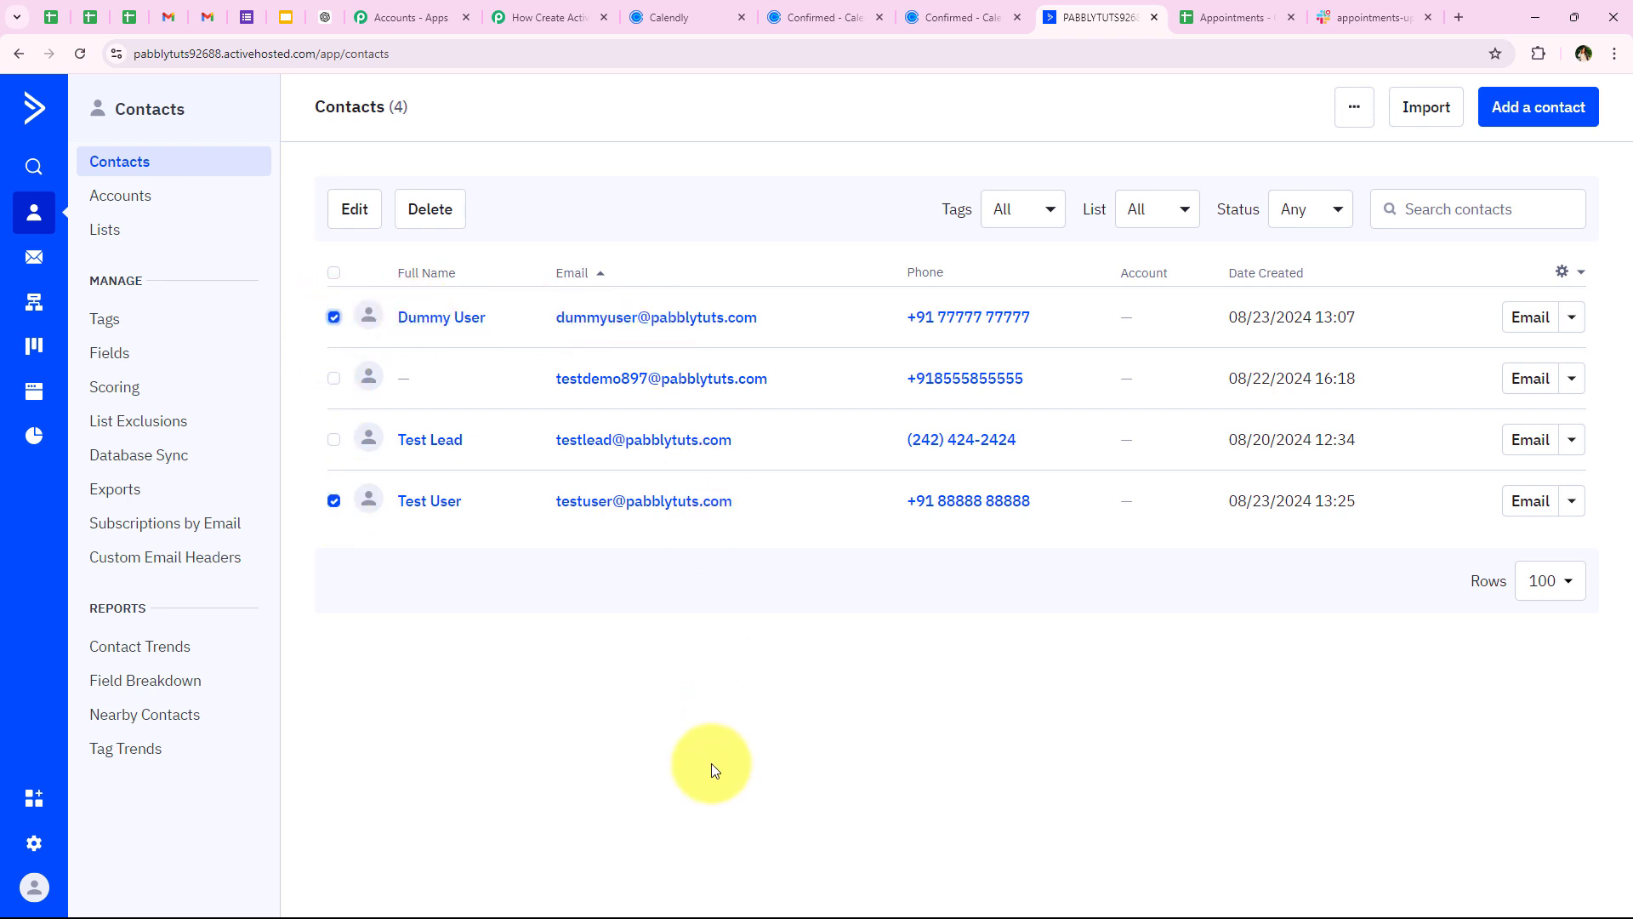
Check rows 3–4 of the Appointments sheet and the Slack appointments-updates channel, then return to Pabbly
{"action": "left_click", "coordinate": [1195, 17]}
{"action": "left_click", "coordinate": [33, 344]}
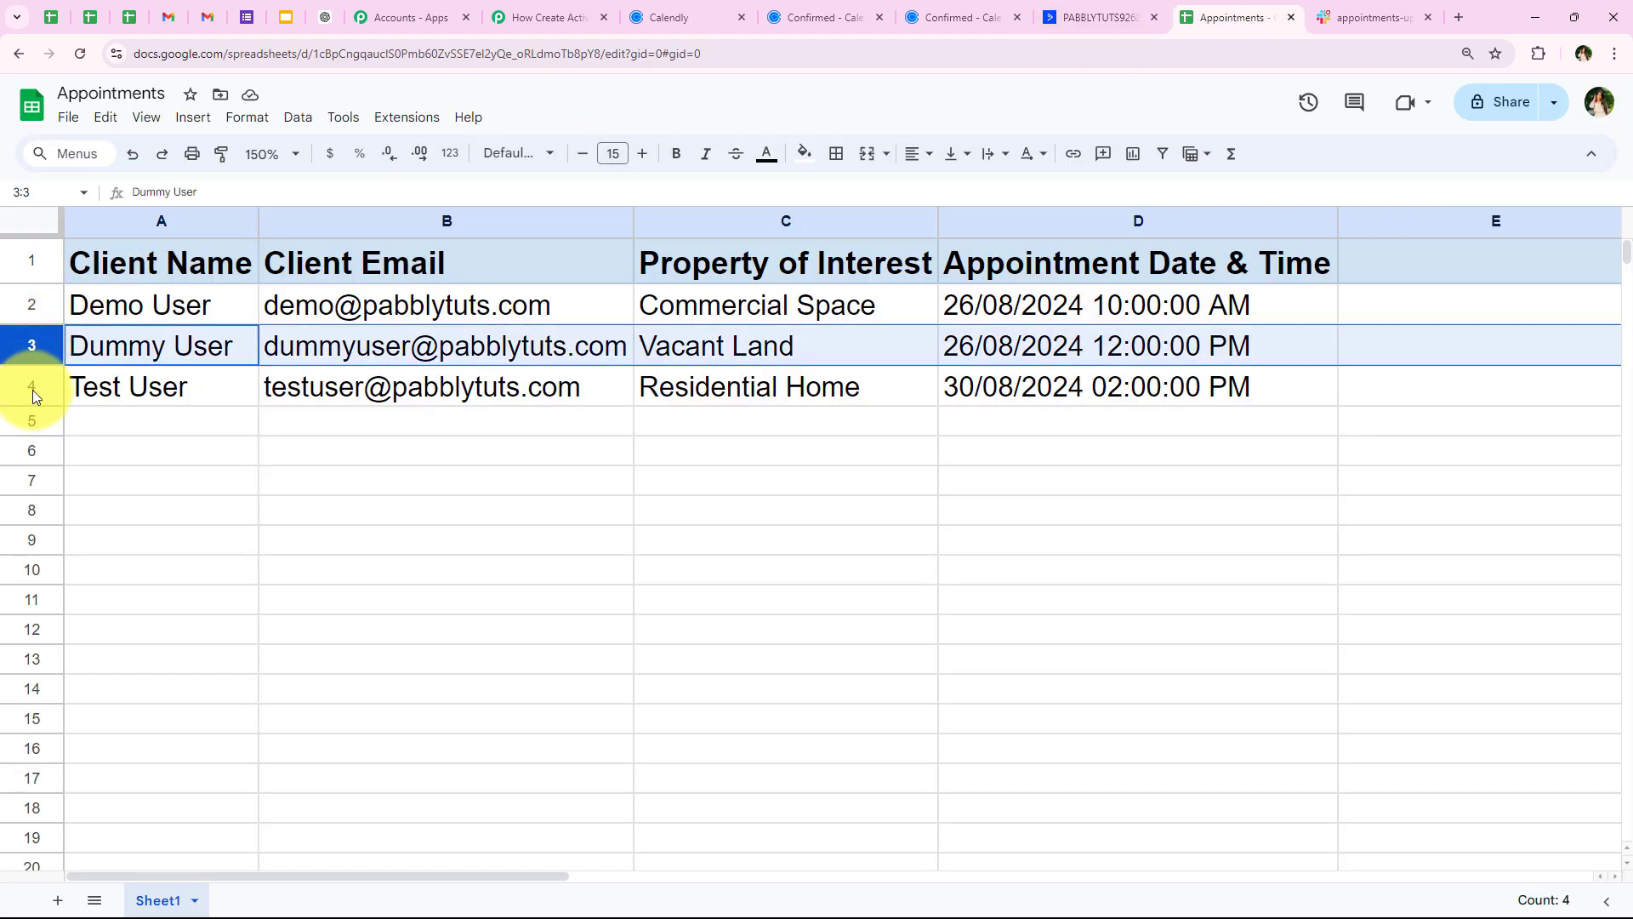
{"action": "left_click", "coordinate": [33, 388]}
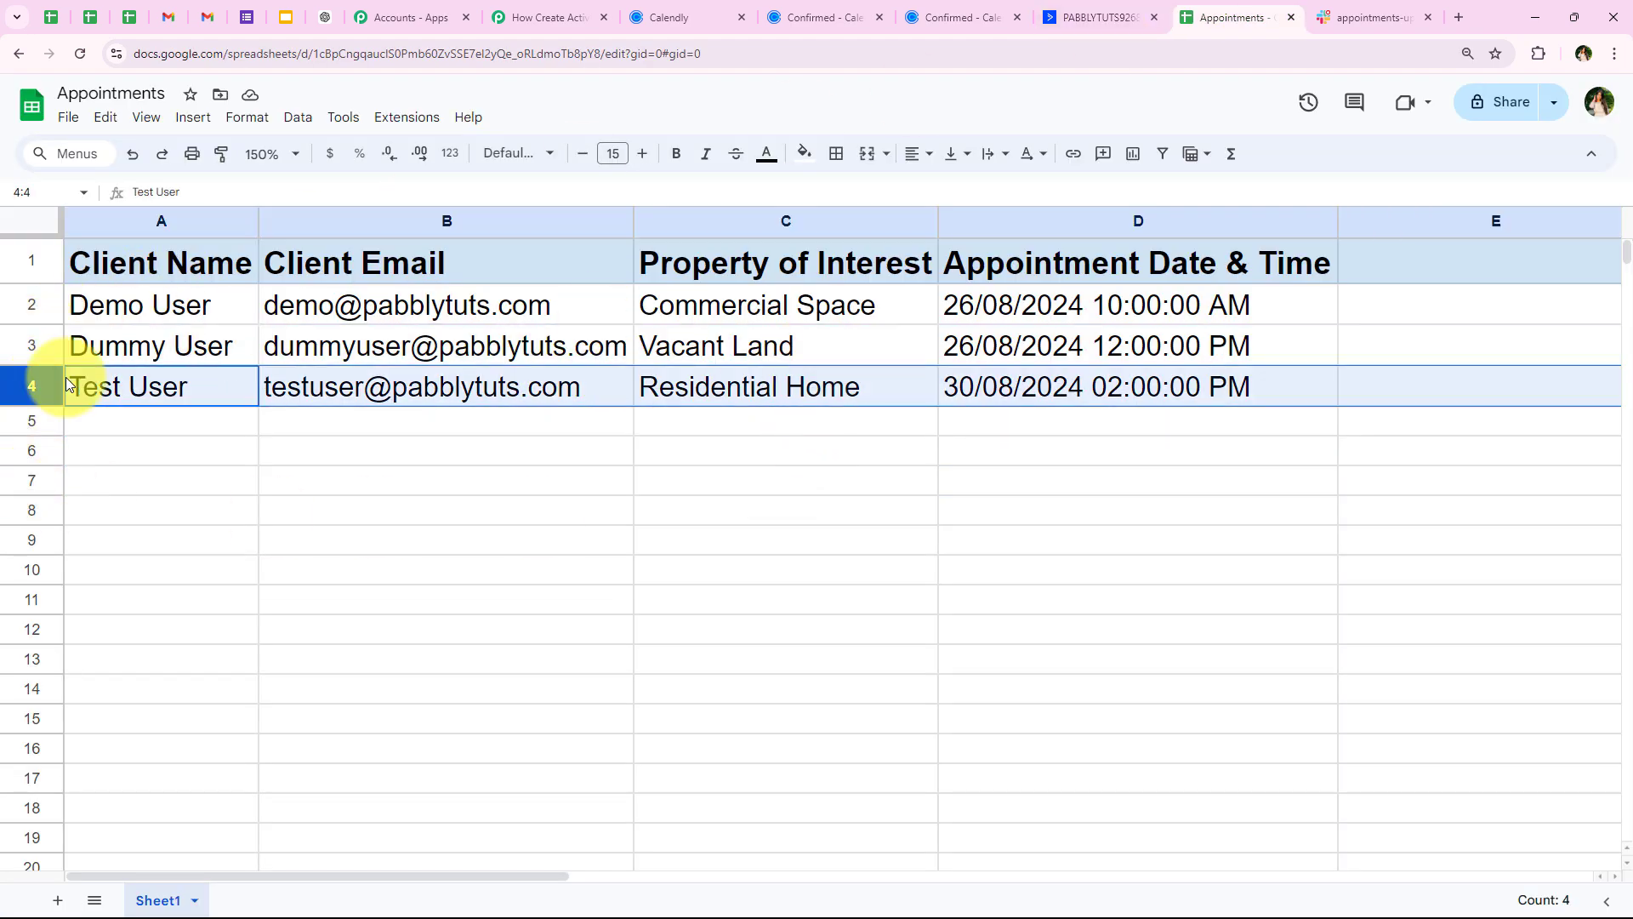
{"action": "left_click", "coordinate": [298, 509]}
{"action": "left_click", "coordinate": [1423, 7]}
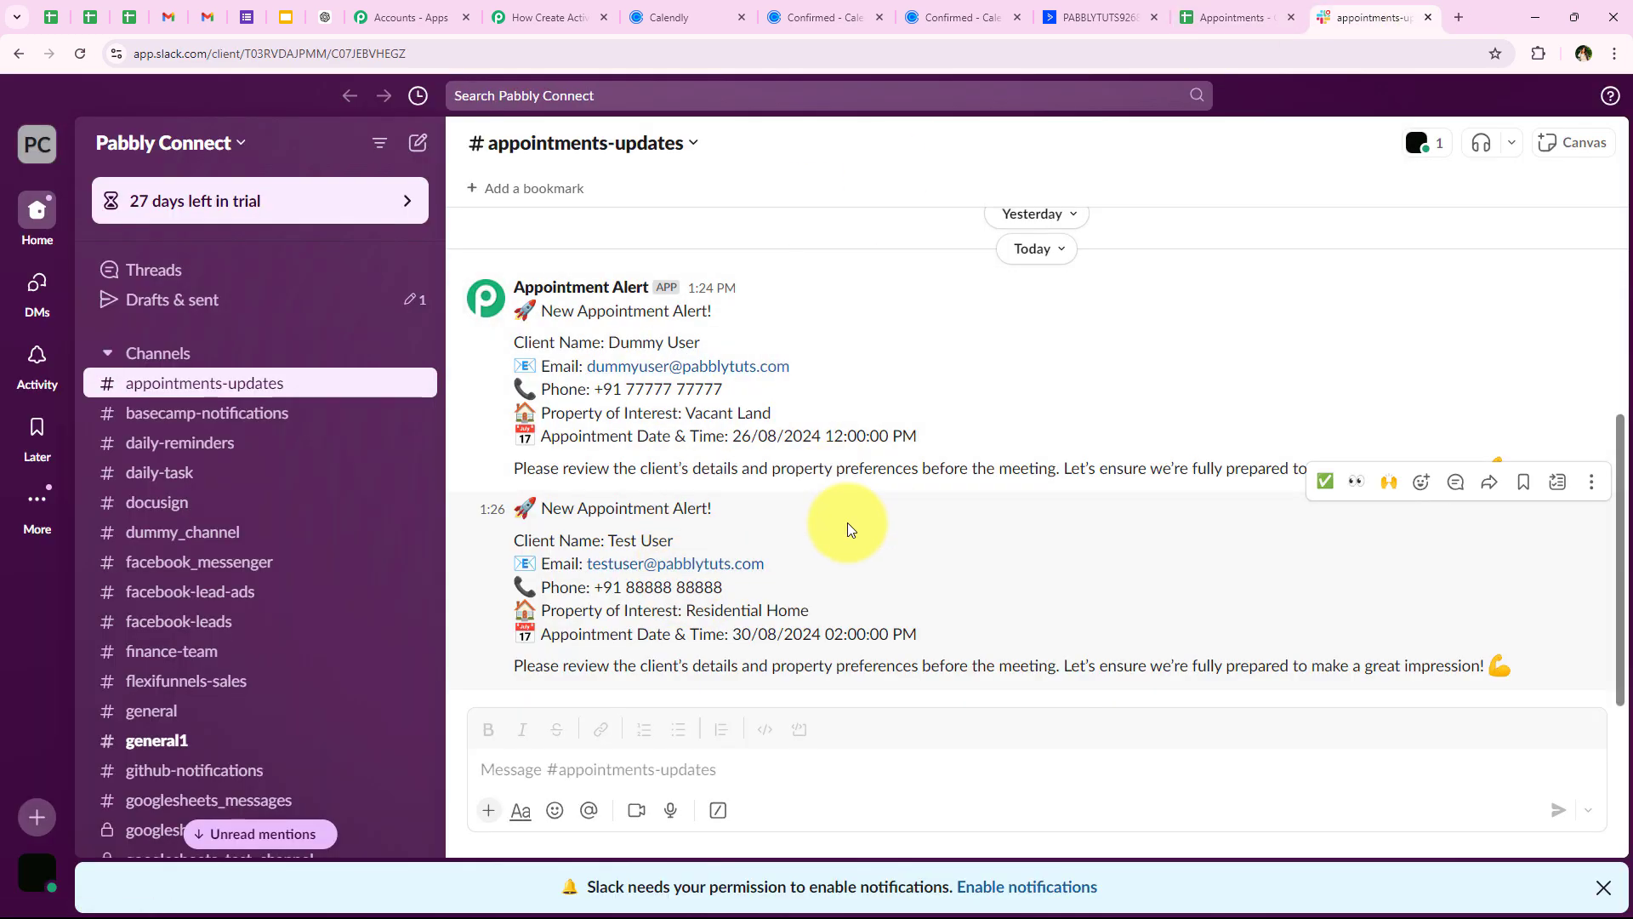
{"action": "left_click", "coordinate": [538, 24]}
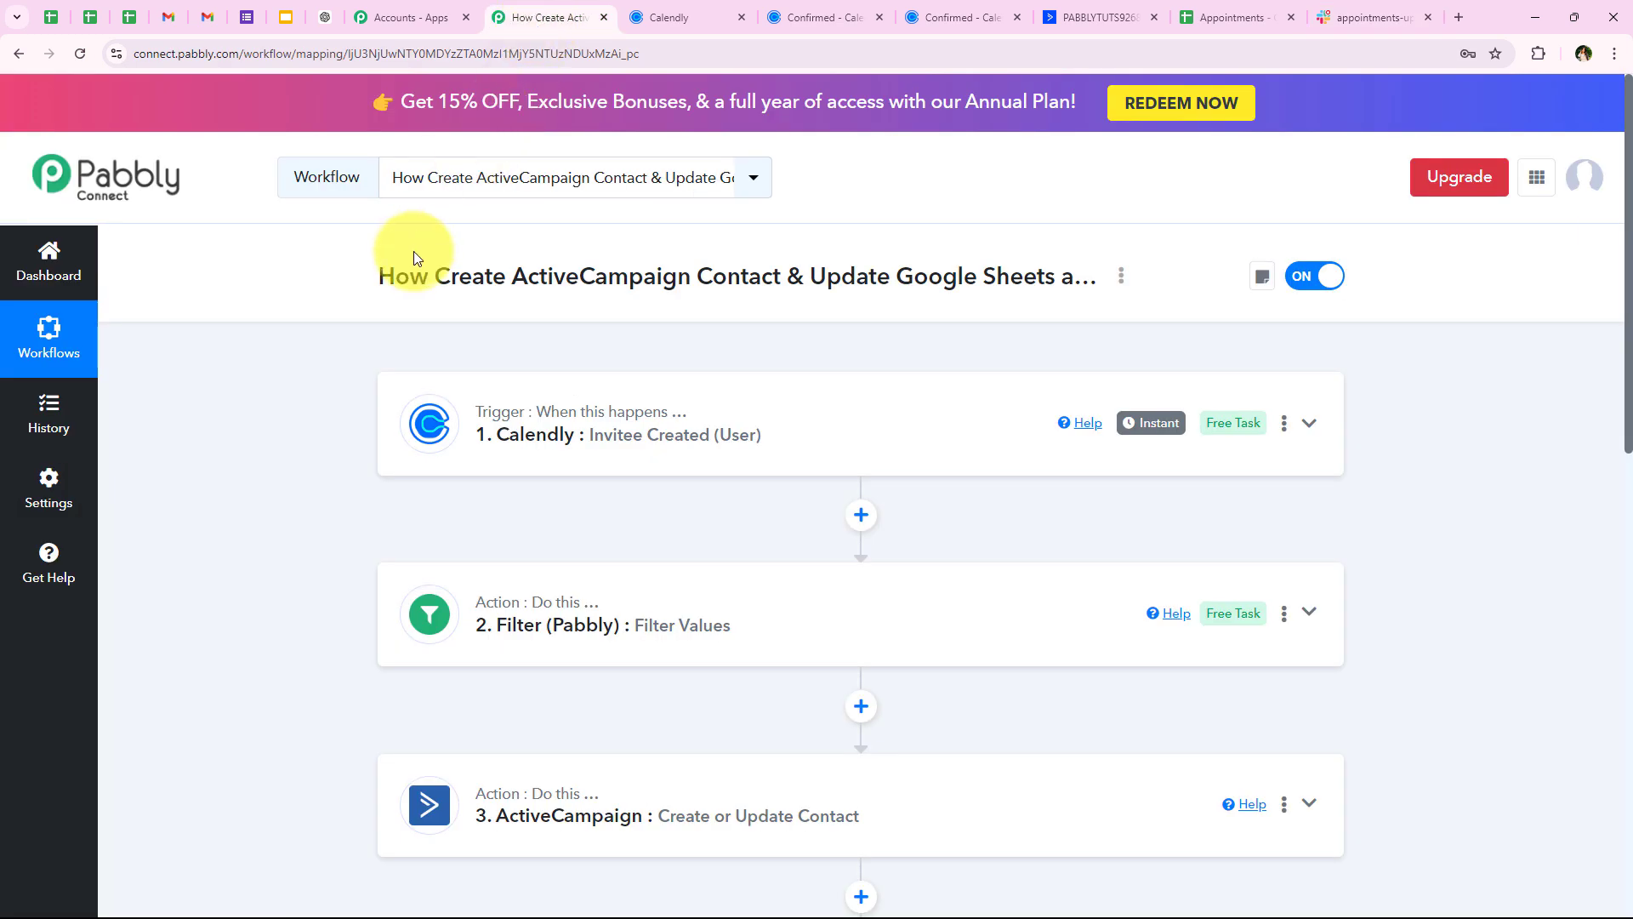